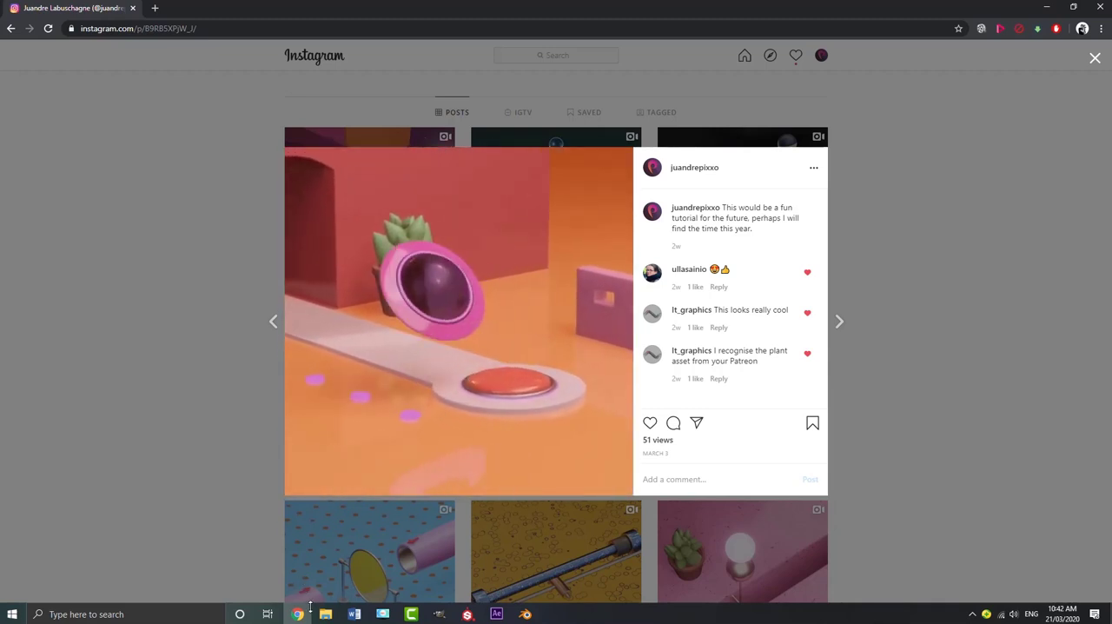
# Switch to Blender and view the finished UFO animation playing in the camera view
pyautogui.click(525, 613)
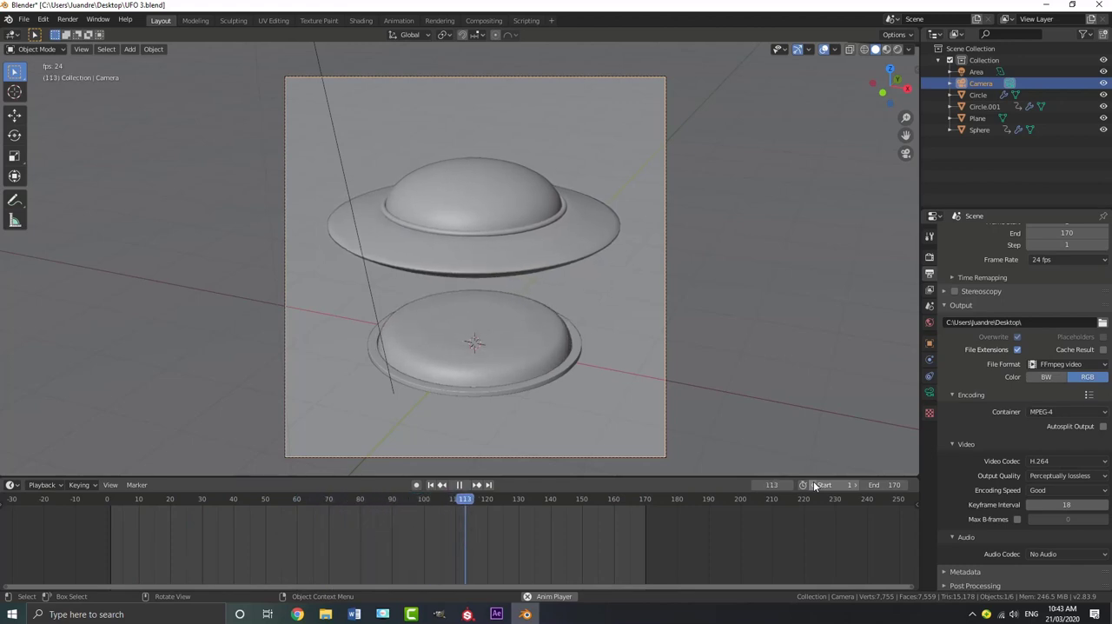
pyautogui.scroll(1, 530, 259)
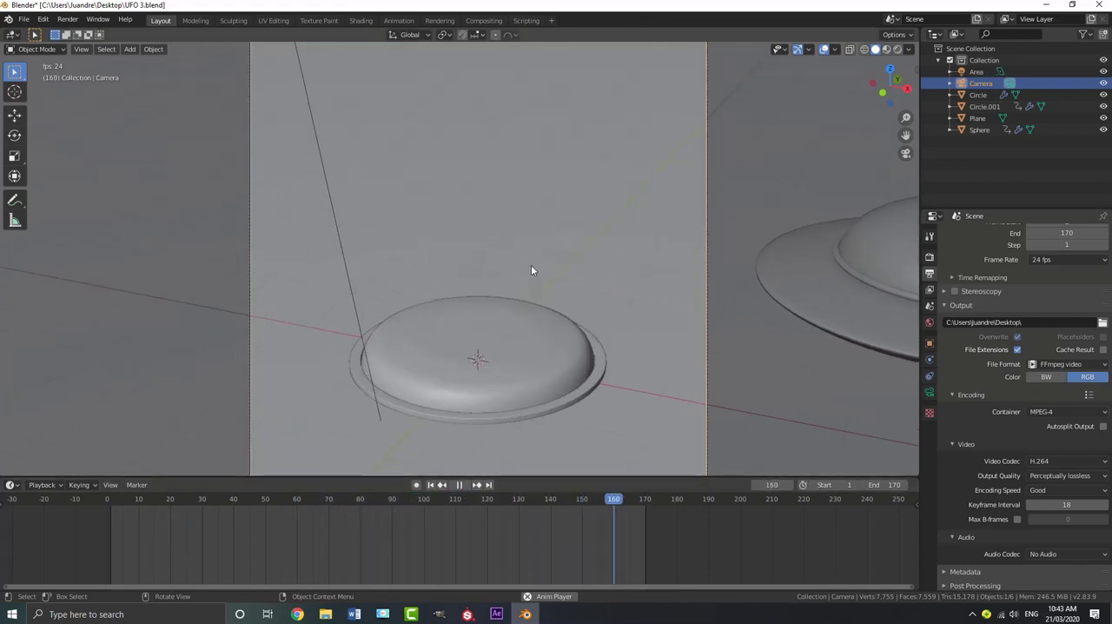
pyautogui.scroll(-1, 531, 265)
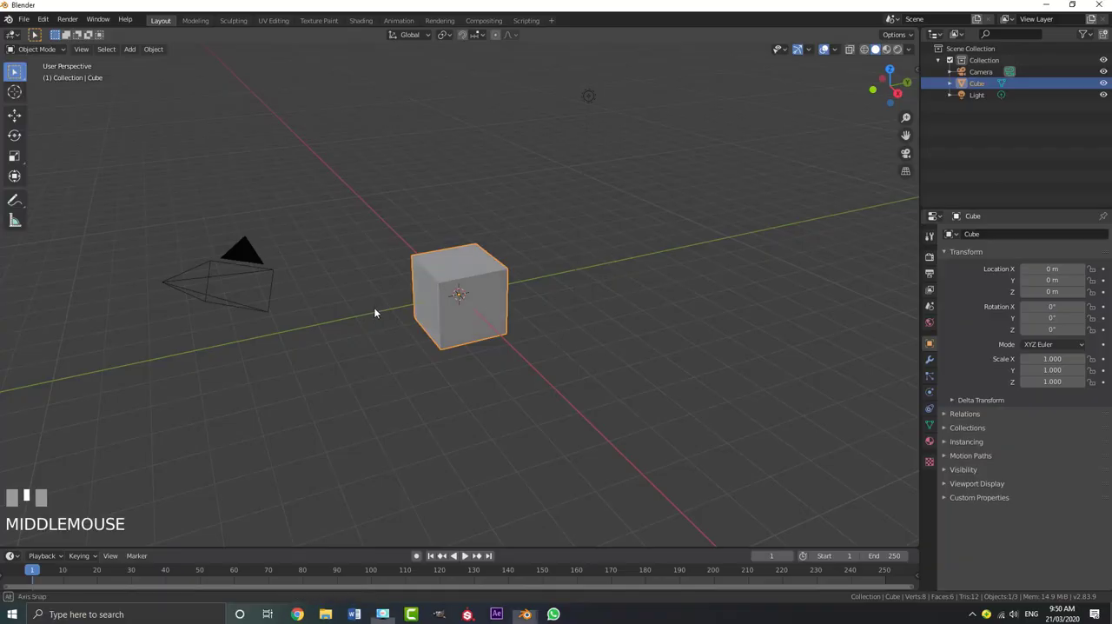
# Delete the default cube, camera and light from the new scene
pyautogui.scroll(-2, 375, 309)
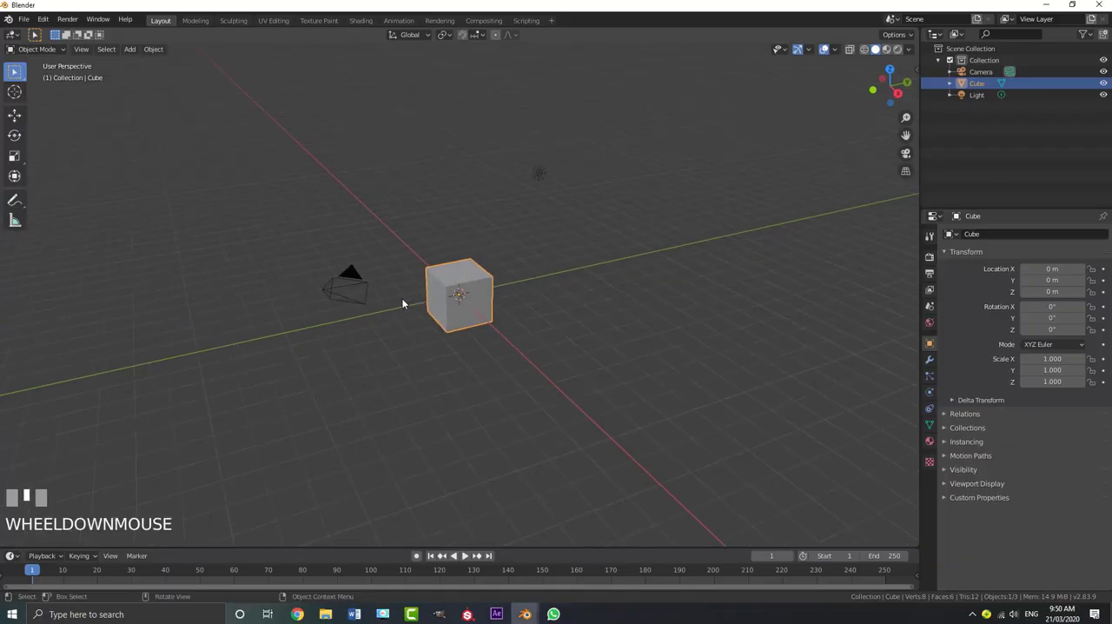
pyautogui.scroll(1, 419, 282)
pyautogui.press('a')
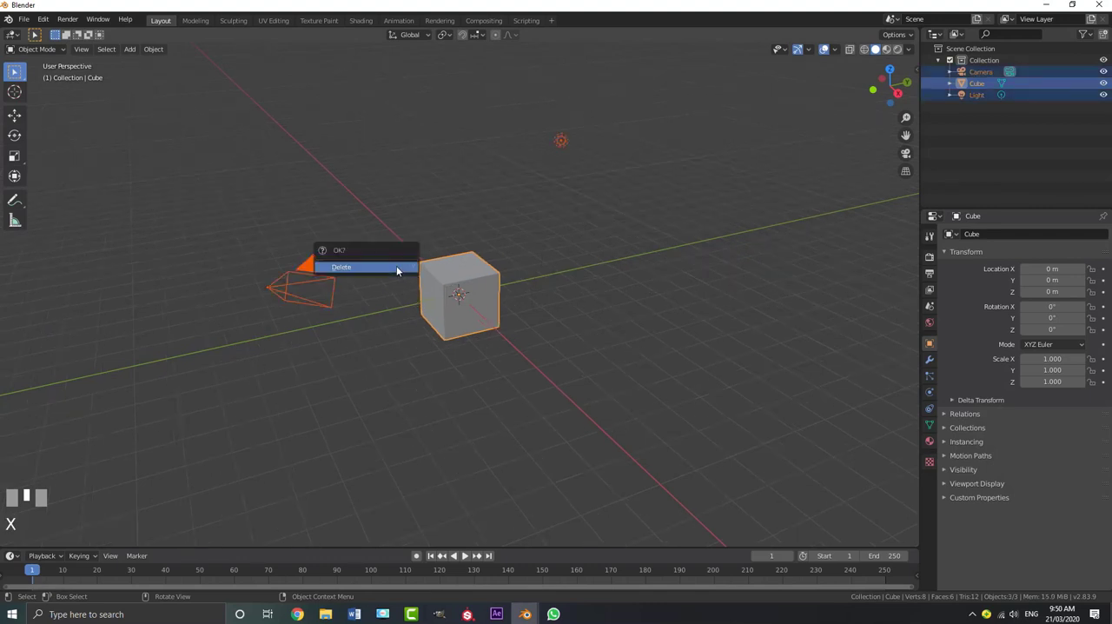
pyautogui.click(372, 268)
# Add a UV sphere mesh at the scene origin
pyautogui.moveTo(541, 306); pyautogui.dragTo(498, 303, button='middle')
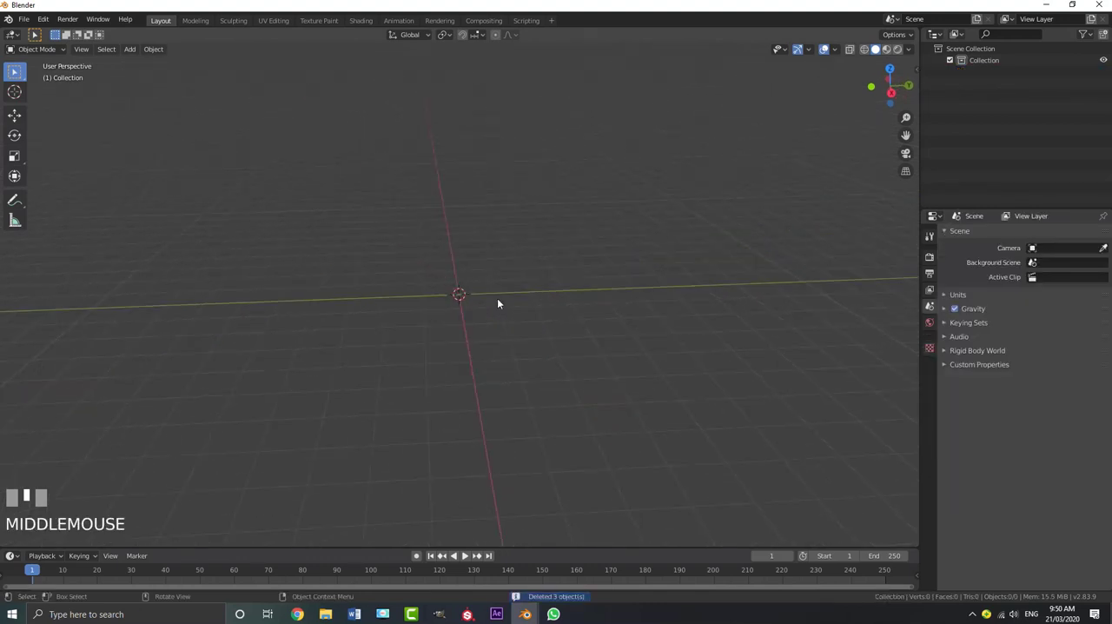
pyautogui.hotkey('shift', 'a')
pyautogui.moveTo(497, 300)
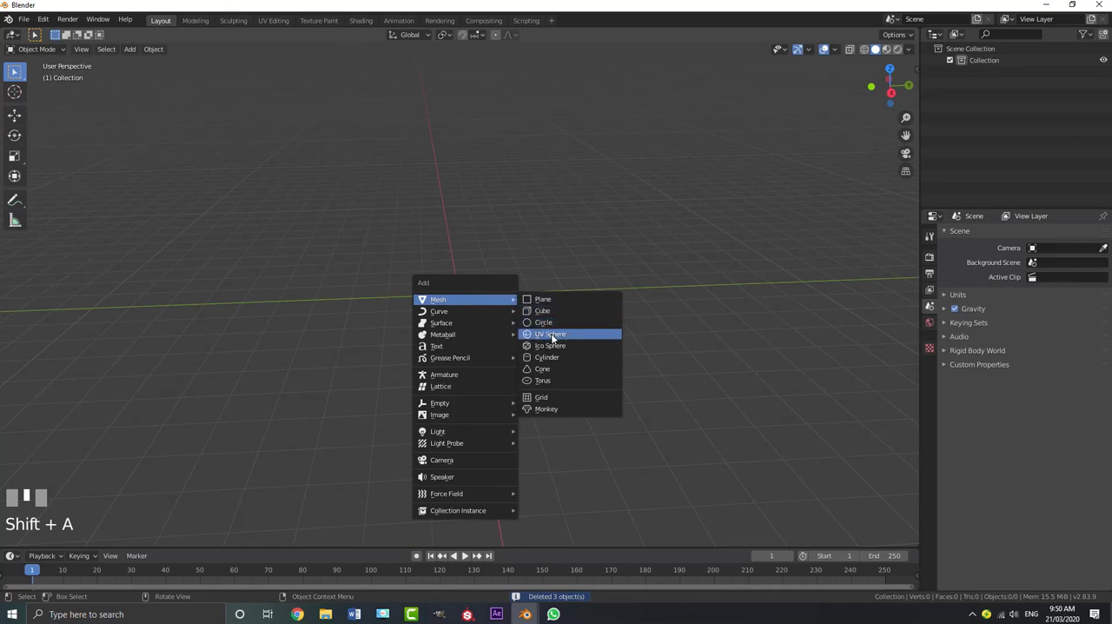
pyautogui.press('Escape')
pyautogui.hotkey('shift', 'a')
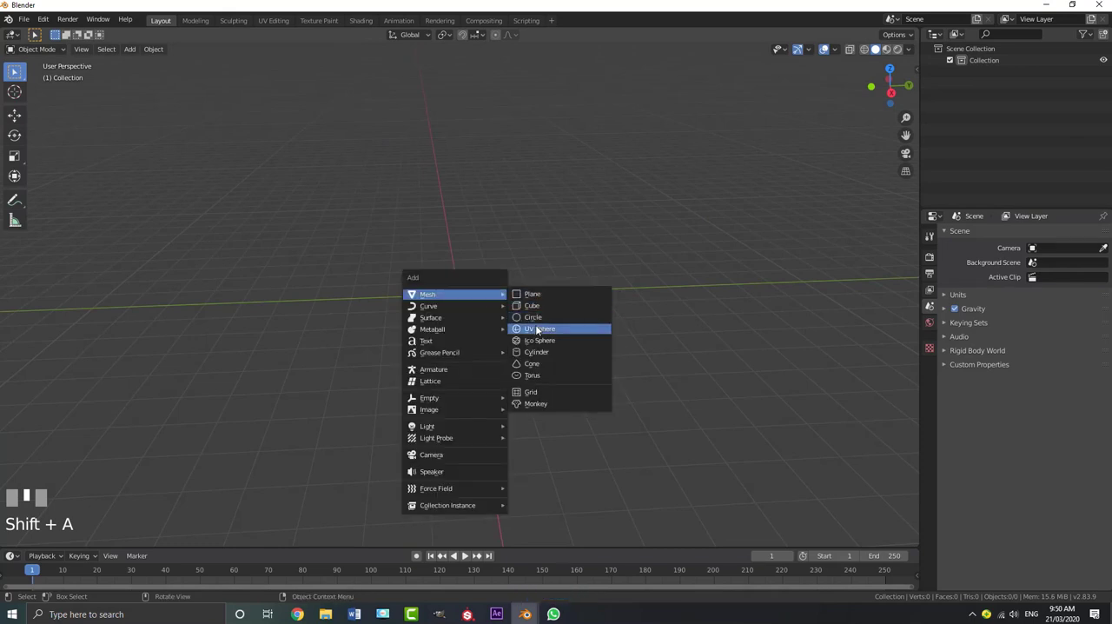
pyautogui.click(559, 328)
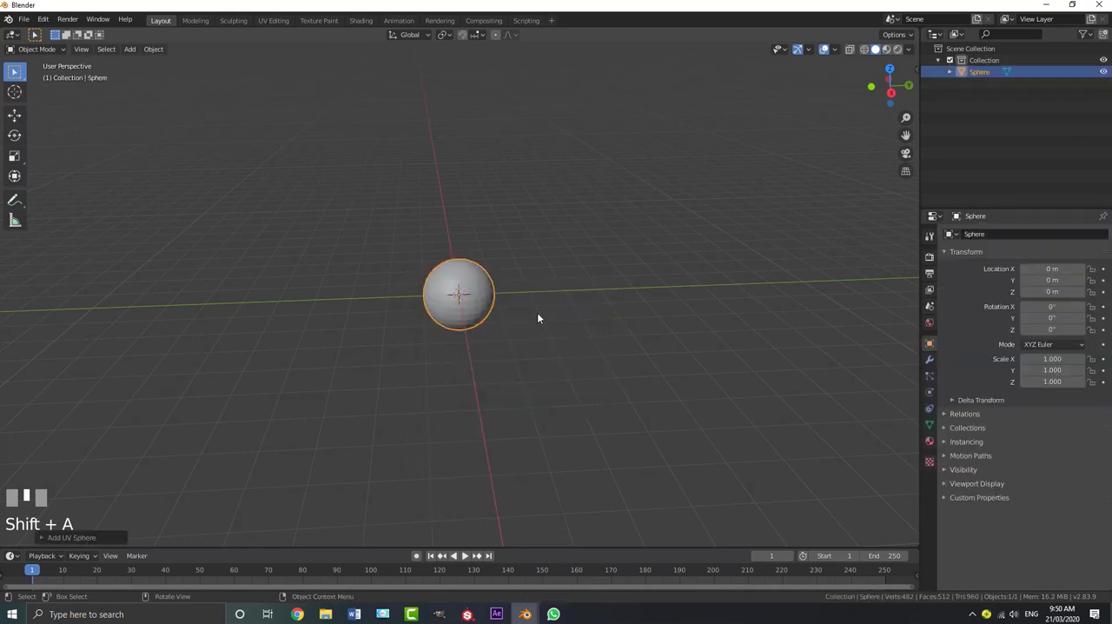
# Show the sphere from the front in Edit Mode with wireframe shading
pyautogui.press('KP_1')
pyautogui.scroll(4, 451, 187)
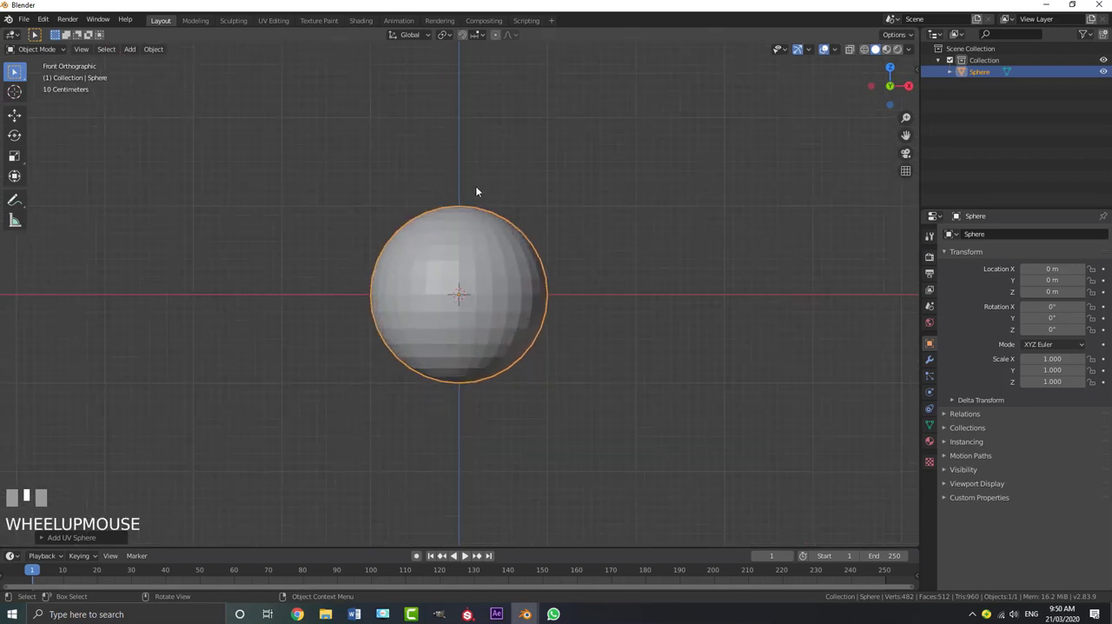
pyautogui.click(52, 50)
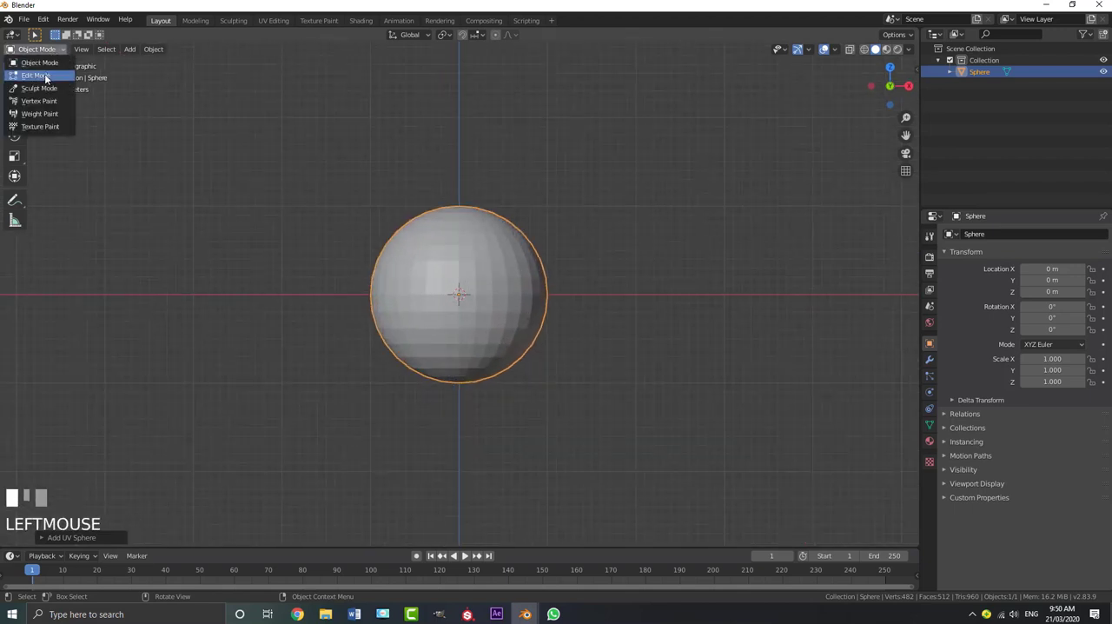
pyautogui.click(36, 75)
pyautogui.press('z')
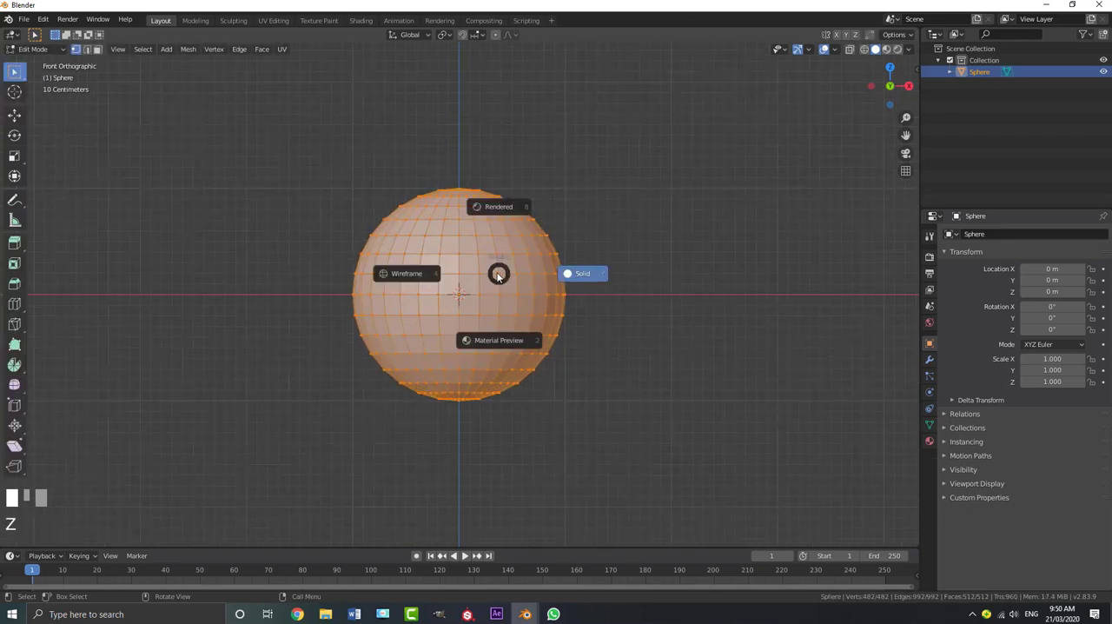
pyautogui.click(421, 273)
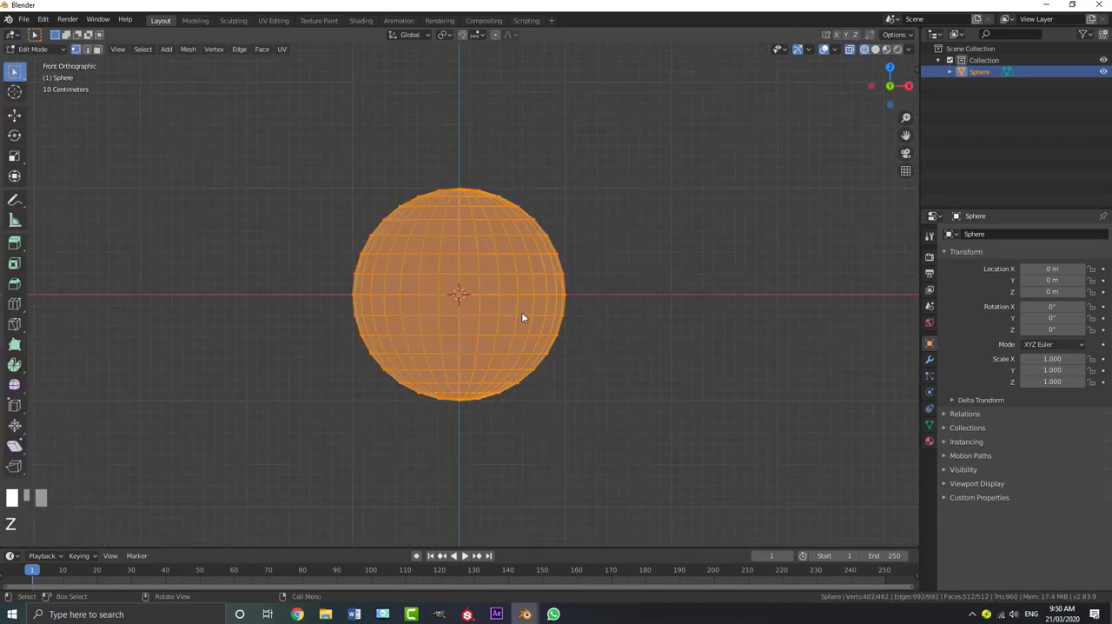
# Delete the vertices below the sphere's equator to leave a half-sphere dome, and return to Object Mode
pyautogui.press('a')
pyautogui.press('a')
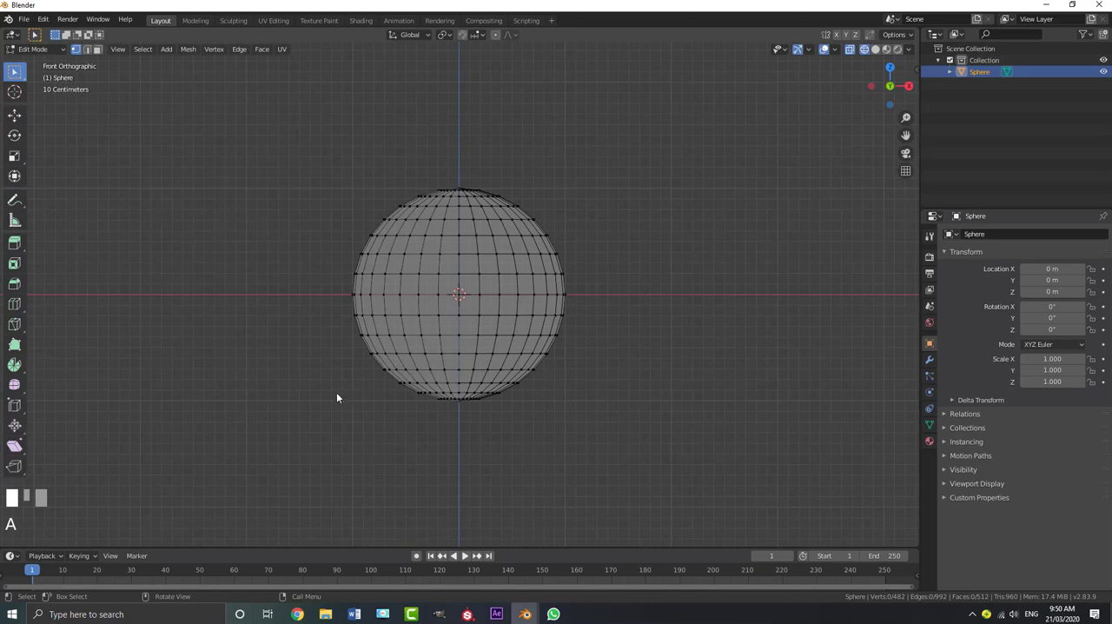
pyautogui.press('b')
pyautogui.moveTo(253, 466); pyautogui.dragTo(673, 298)
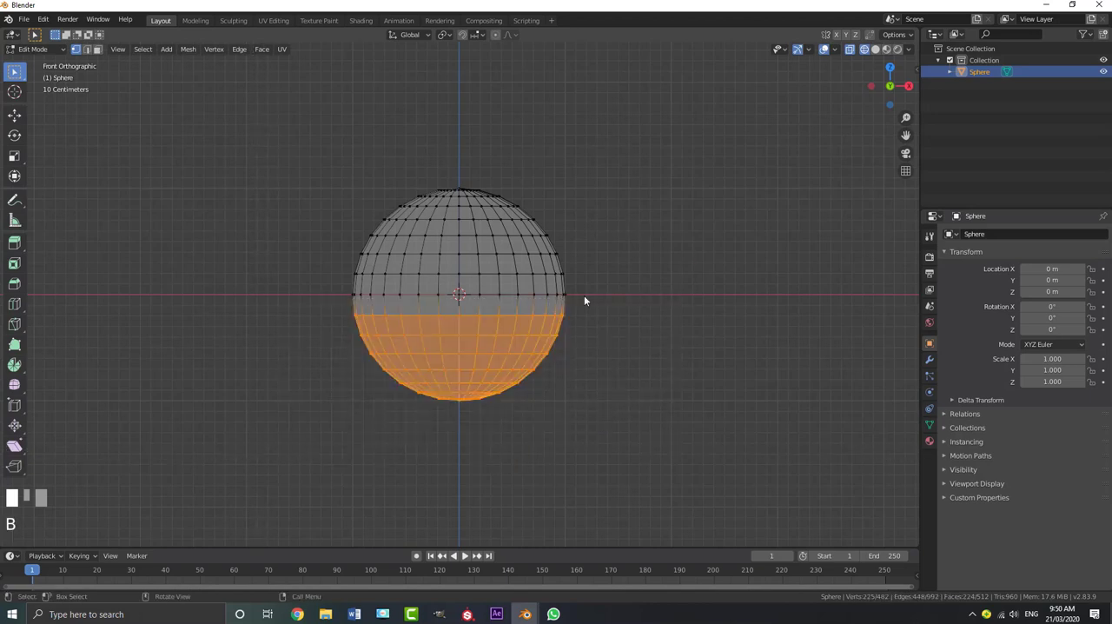
pyautogui.press('x')
pyautogui.click(542, 297)
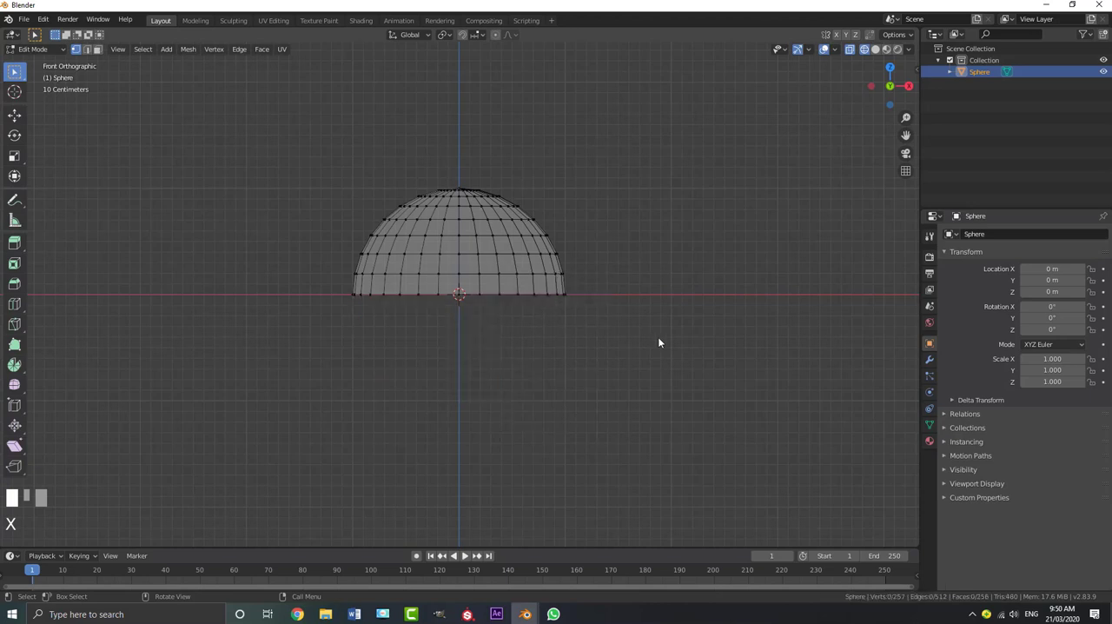
pyautogui.press('Tab')
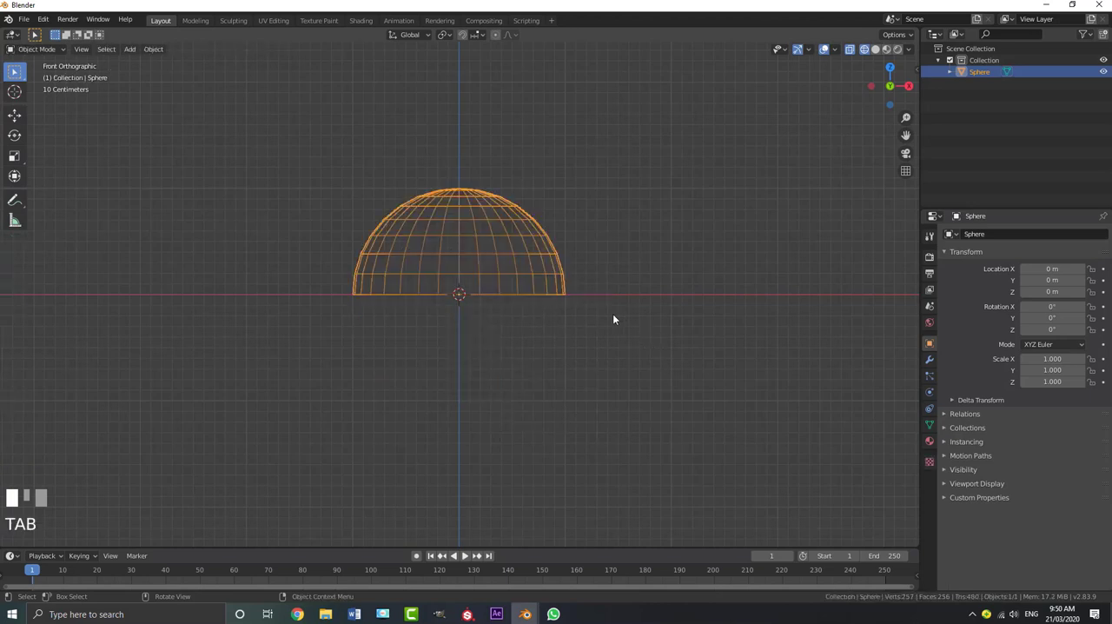
# Flatten the dome by scaling it to 0.5 along the Z axis and run Apply on its transforms
pyautogui.scroll(1, 642, 340)
pyautogui.press('s')
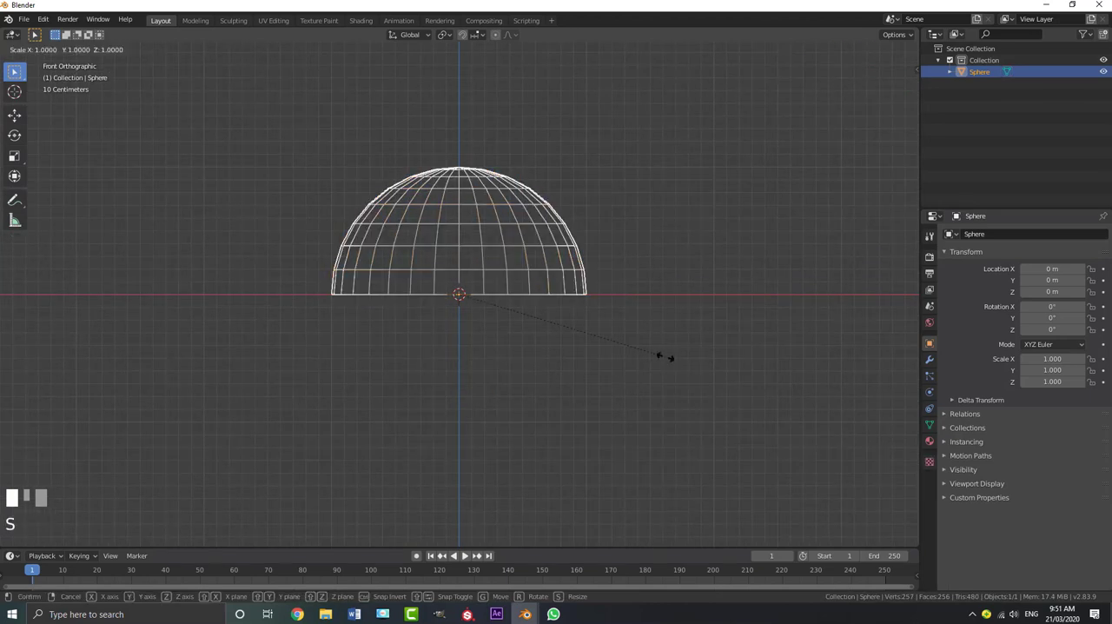
pyautogui.write('.5')
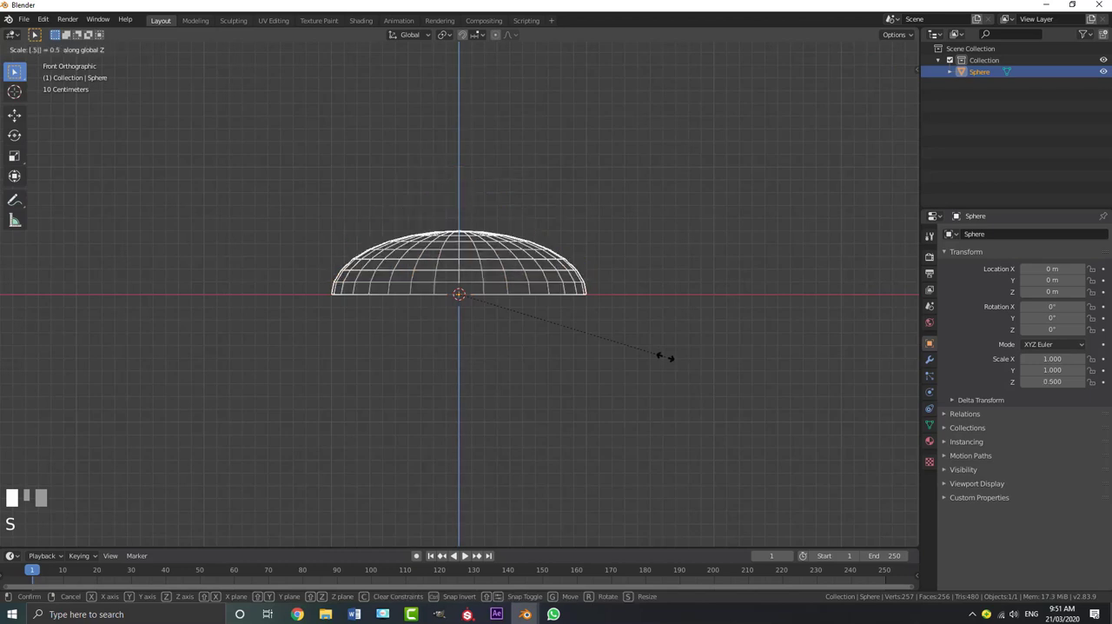
pyautogui.press('Return')
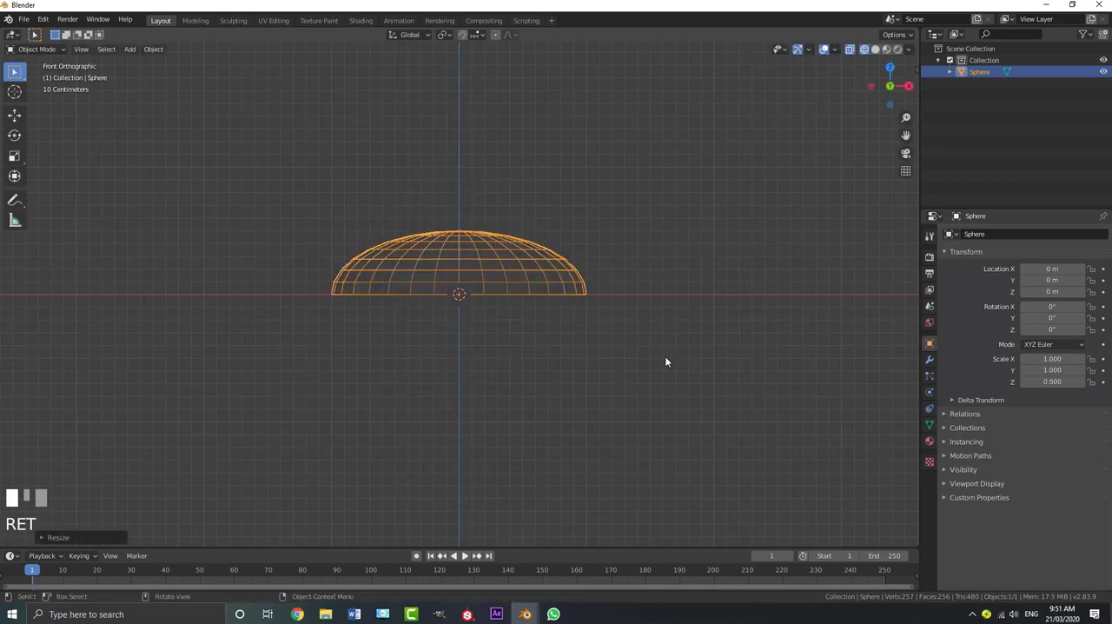
pyautogui.hotkey('ctrl', 'a')
pyautogui.click(531, 291)
# Select the open bottom edge loop of the dome in Edit Mode and duplicate it in place
pyautogui.press('Tab')
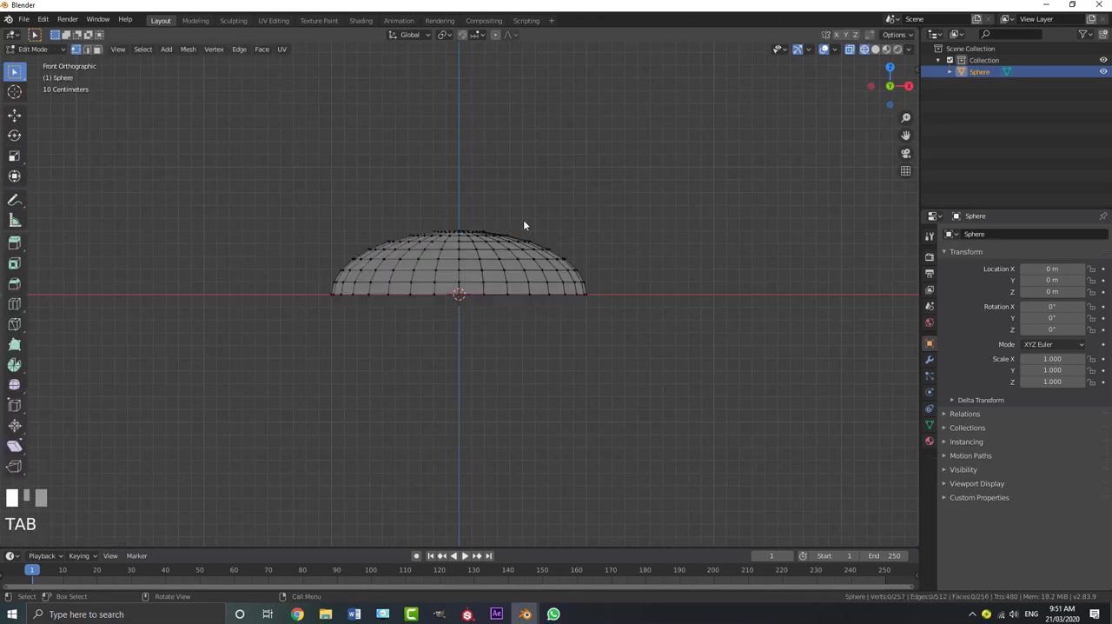
pyautogui.moveTo(524, 225); pyautogui.dragTo(536, 255, button='middle')
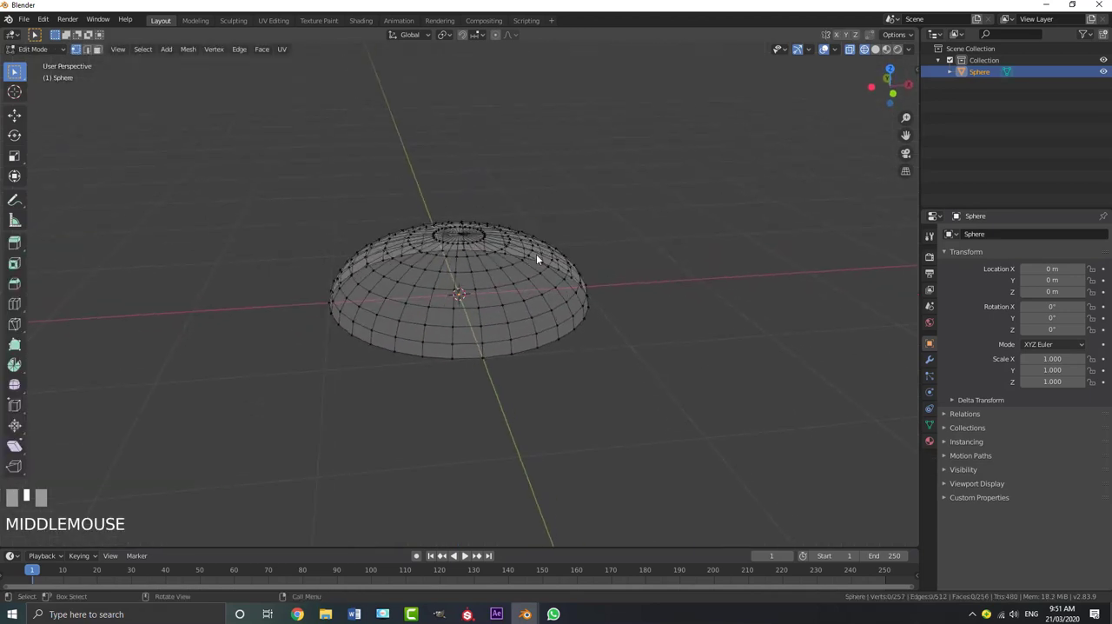
pyautogui.press('KP_1')
pyautogui.scroll(2, 453, 261)
pyautogui.moveTo(434, 290); pyautogui.dragTo(447, 316, button='middle')
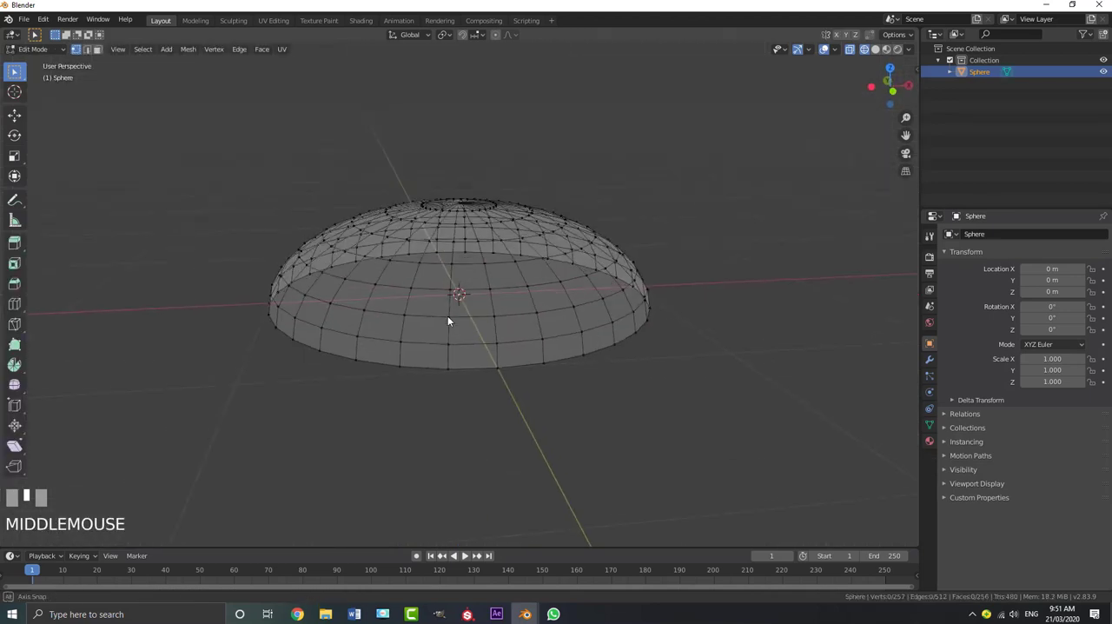
pyautogui.keyDown('alt'); pyautogui.keyDown('shift'); pyautogui.click(471, 369); pyautogui.keyUp('shift'); pyautogui.keyUp('alt')
pyautogui.scroll(-1, 508, 373)
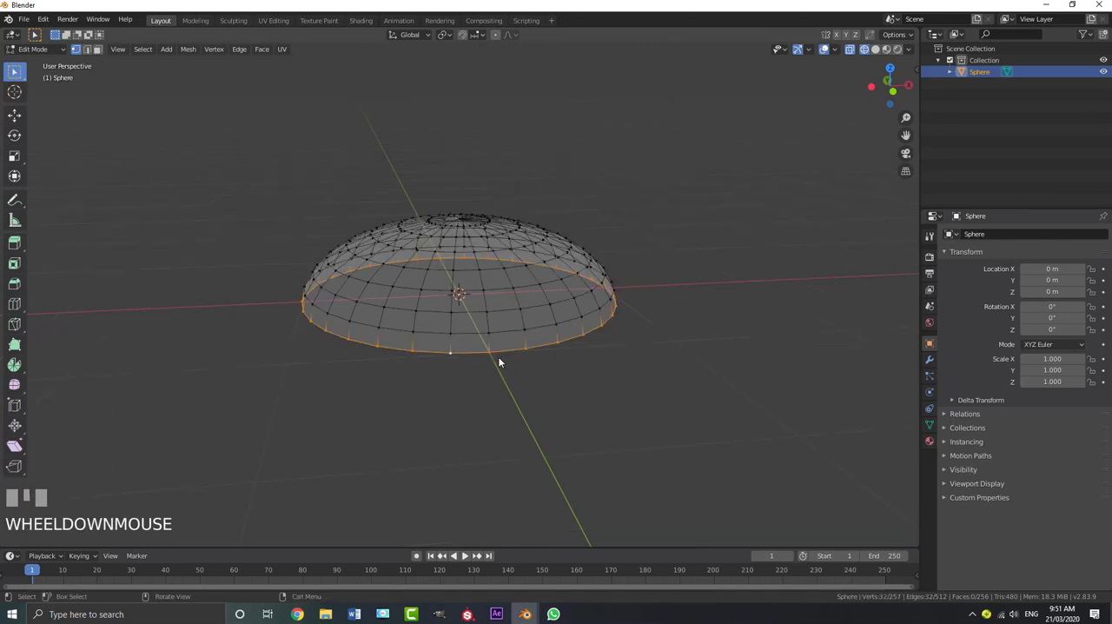
pyautogui.hotkey('shift', 'd')
pyautogui.rightClick(481, 354)
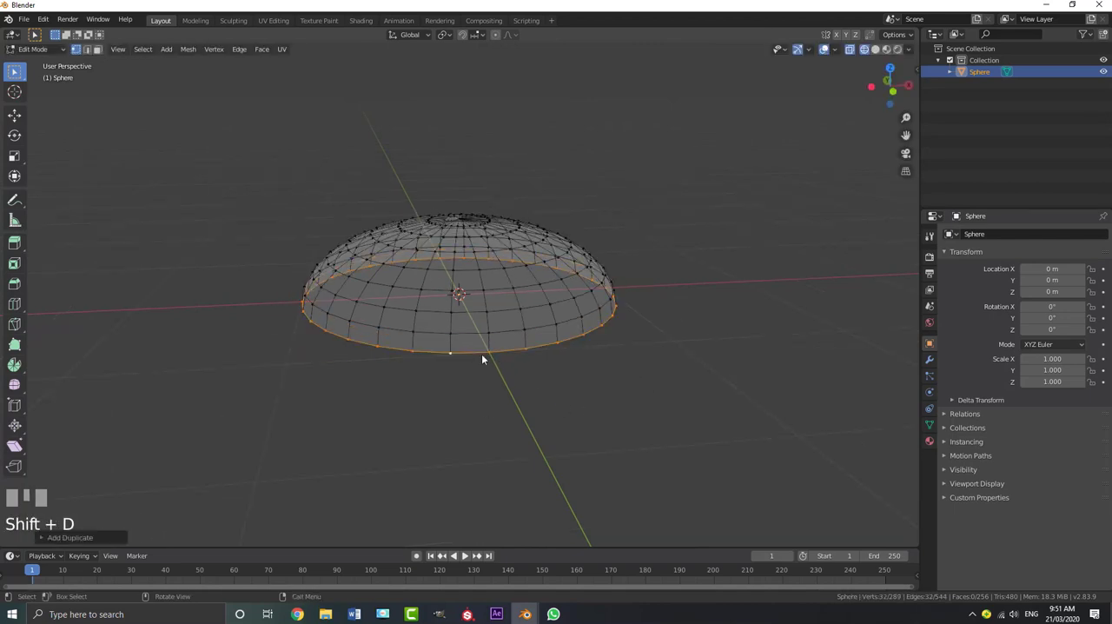
# Extrude the duplicated edge loop slightly outward by scaling to form a thin flat ring around the dome
pyautogui.keyDown('shift'); pyautogui.moveTo(482, 371); pyautogui.dragTo(482, 365, button='middle'); pyautogui.keyUp('shift')
pyautogui.scroll(1, 482, 365)
pyautogui.press('e')
pyautogui.press('s')
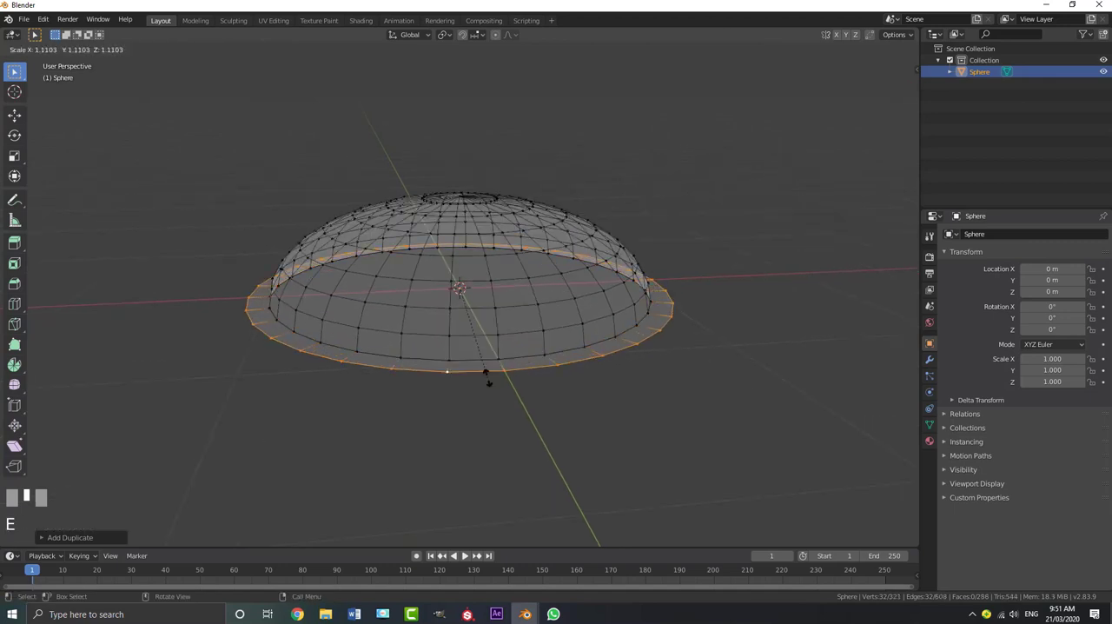
pyautogui.keyDown('shift'); pyautogui.click(470, 340); pyautogui.keyUp('shift')
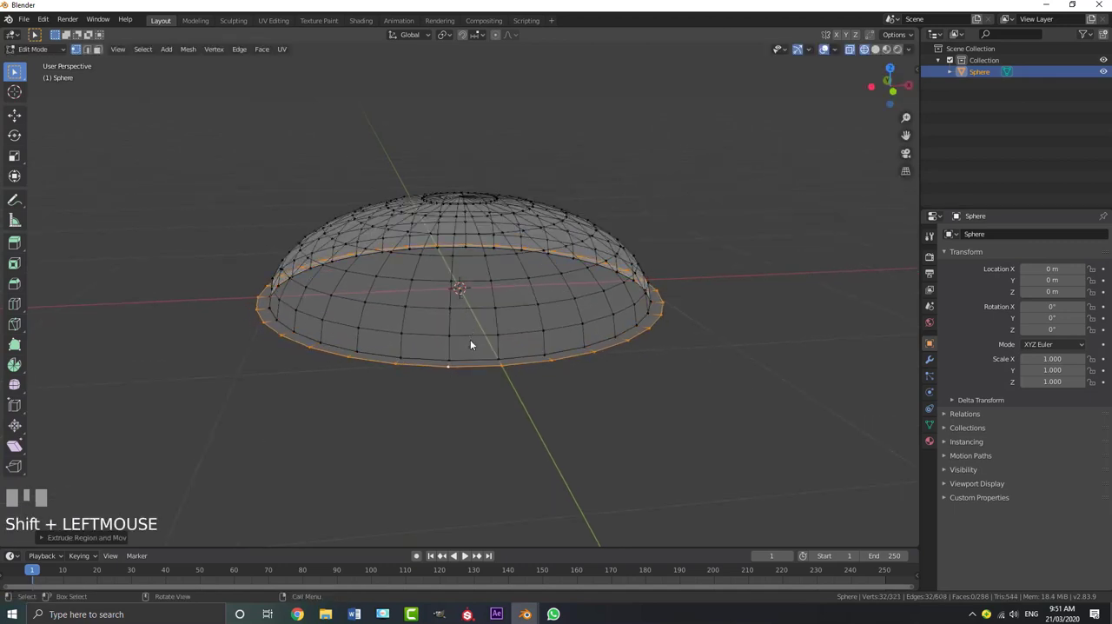
# Select the whole linked ring and extrude it slightly upward to give it thickness
pyautogui.hotkey('ctrl', 'l')
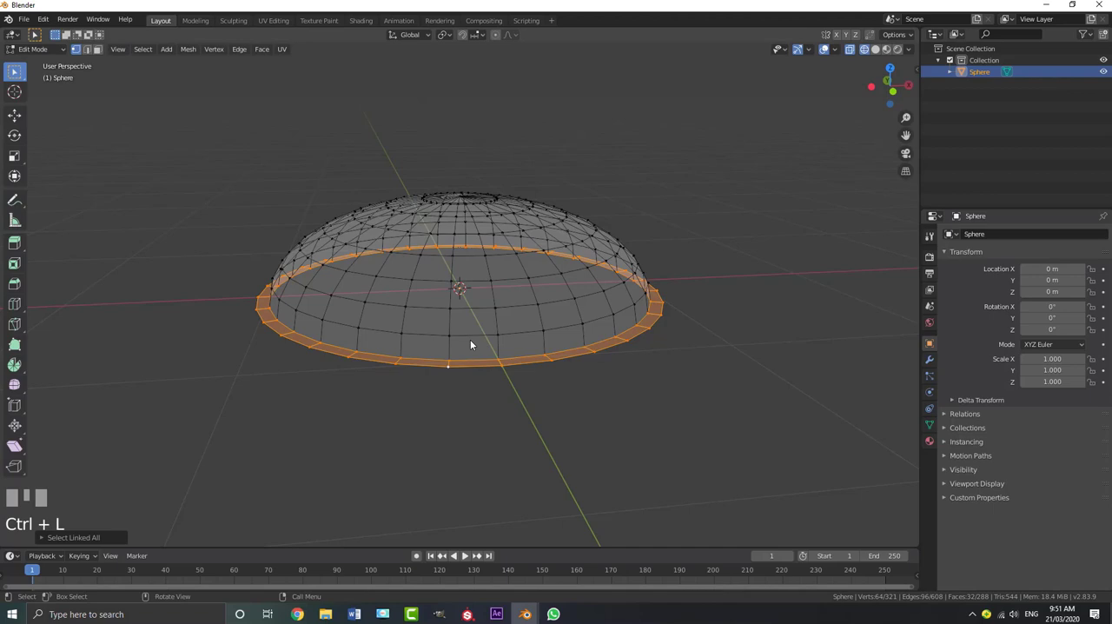
pyautogui.press('e')
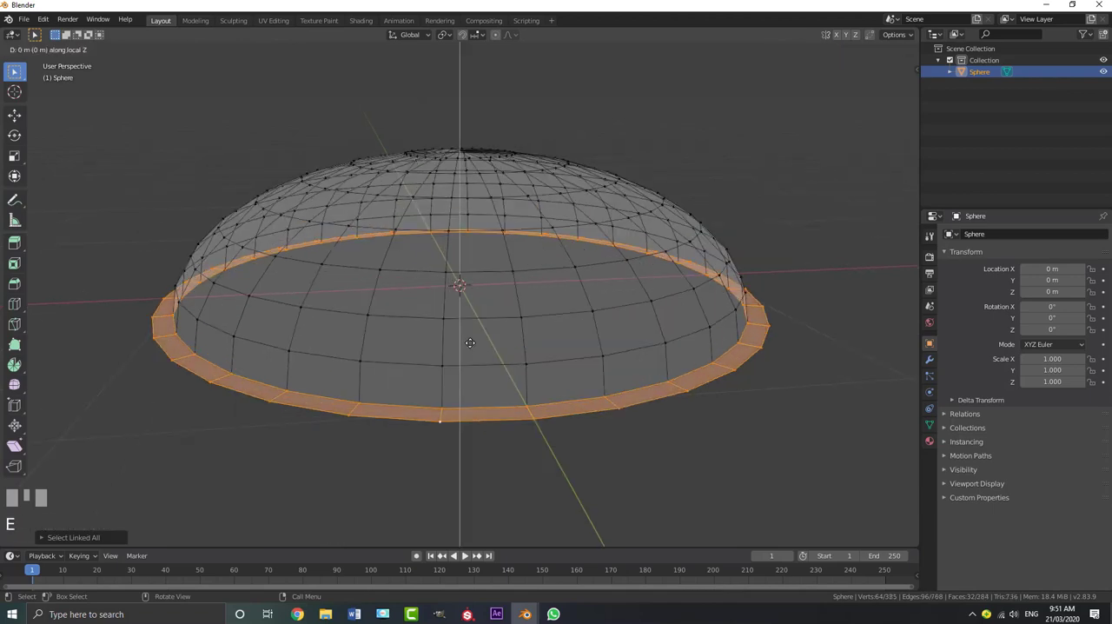
pyautogui.keyDown('shift'); pyautogui.click(327, 306); pyautogui.keyUp('shift')
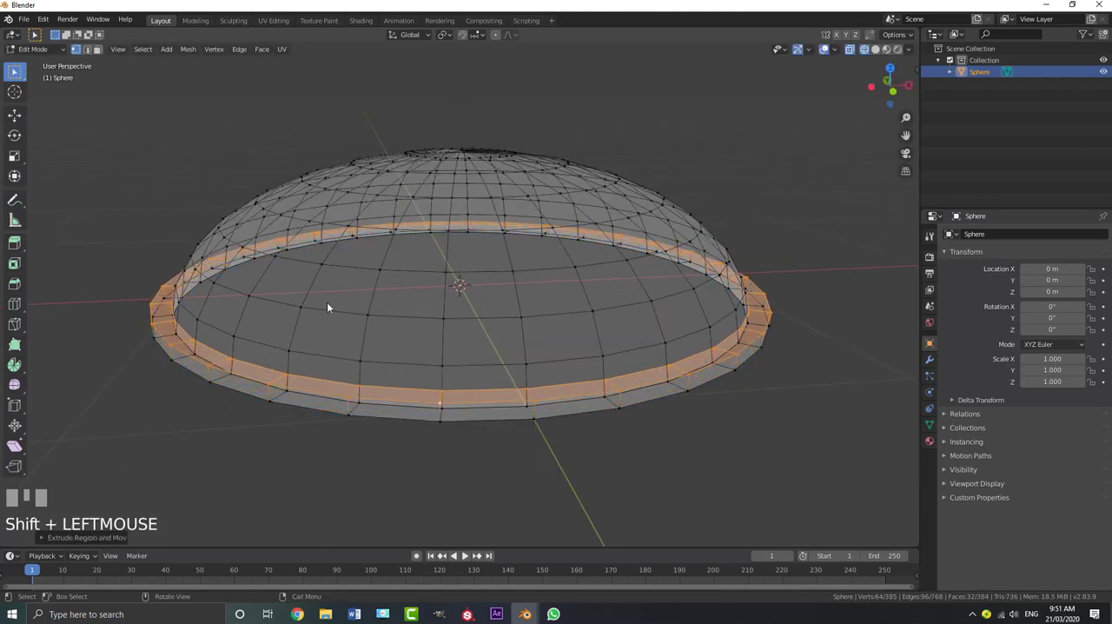
# Add a loop cut around the middle of both the upper and lower faces of the ring
pyautogui.keyDown('shift'); pyautogui.moveTo(327, 306); pyautogui.dragTo(427, 249, button='middle'); pyautogui.keyUp('shift')
pyautogui.scroll(3, 310, 275)
pyautogui.moveTo(310, 275)
pyautogui.mouseDown(button='middle')
pyautogui.moveTo(303, 286)
pyautogui.moveTo(317, 275)
pyautogui.mouseUp(button='middle')
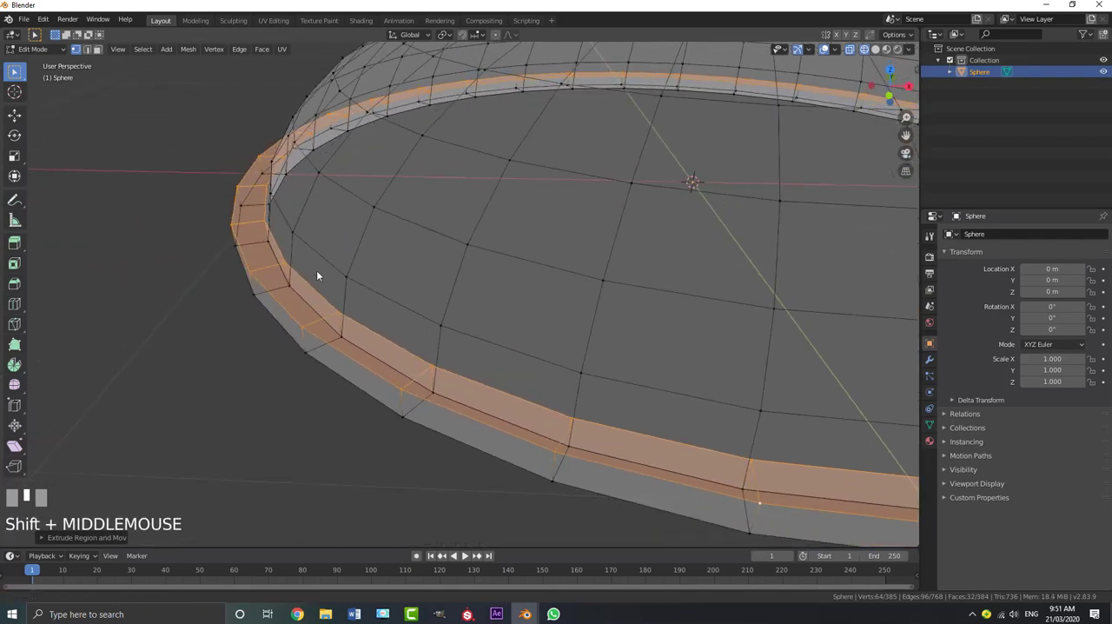
pyautogui.scroll(2, 317, 275)
pyautogui.hotkey('ctrl', 'r')
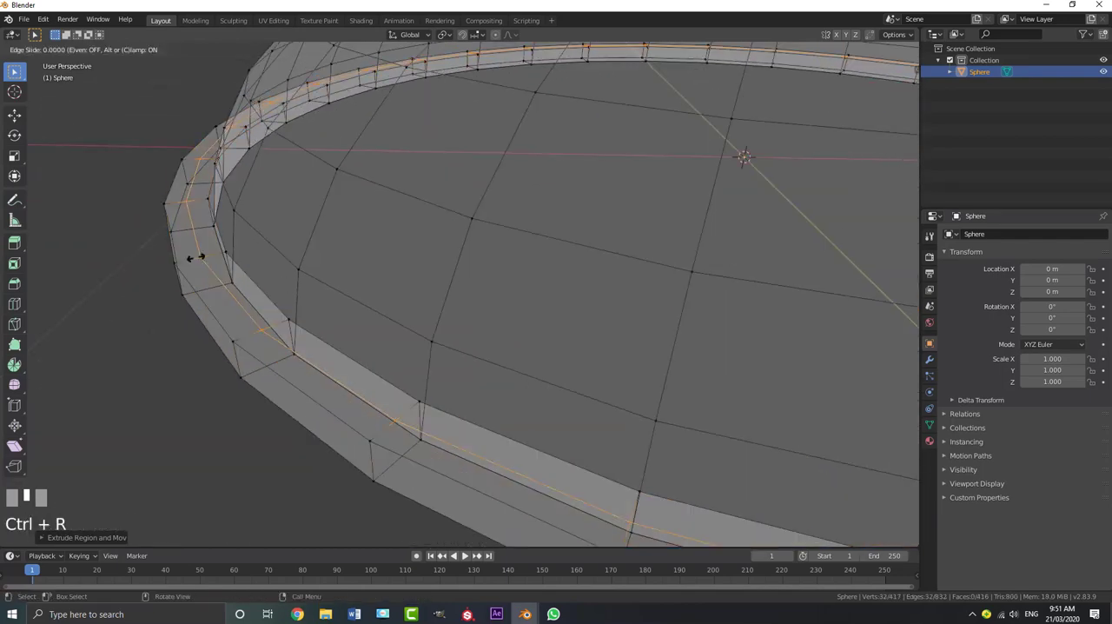
pyautogui.click(192, 282)
pyautogui.moveTo(193, 282); pyautogui.dragTo(315, 303, button='middle')
pyautogui.hotkey('ctrl', 'r')
pyautogui.click(255, 192)
pyautogui.keyDown('alt'); pyautogui.keyDown('shift'); pyautogui.click(258, 254); pyautogui.keyUp('shift'); pyautogui.keyUp('alt')
# Scale the ring's upper and lower centre loops outward along the Z axis to round its profile
pyautogui.scroll(-3, 274, 265)
pyautogui.scroll(2, 307, 339)
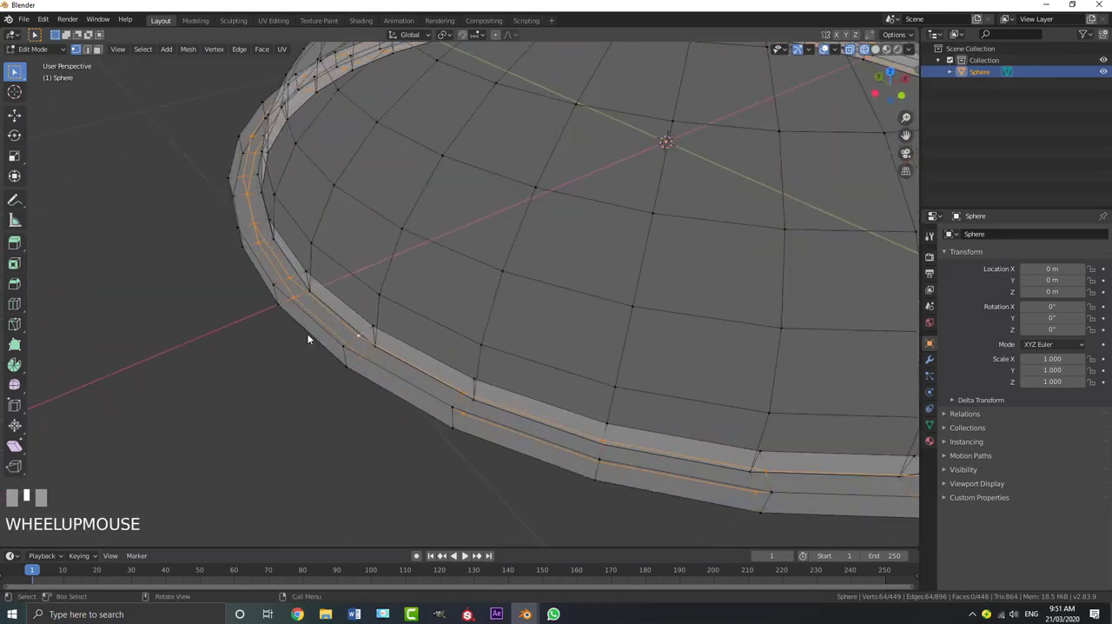
pyautogui.press('s')
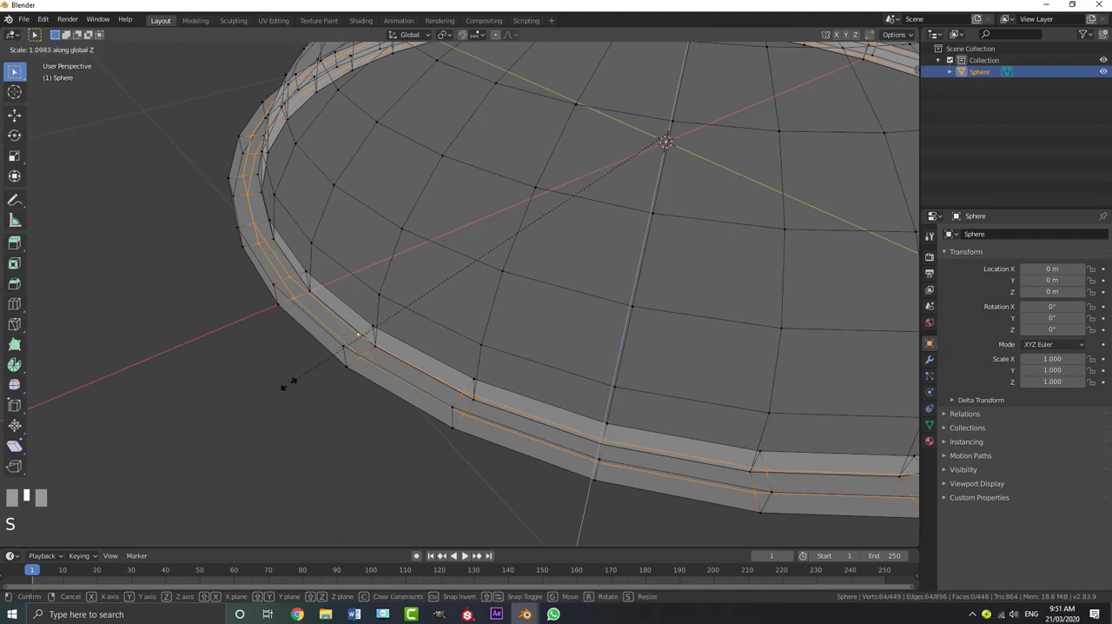
pyautogui.click(64, 479)
# Add a loop cut around the outer side face of the ring
pyautogui.scroll(-2, 400, 317)
pyautogui.moveTo(404, 316); pyautogui.dragTo(316, 318, button='middle')
pyautogui.scroll(2, 380, 303)
pyautogui.hotkey('ctrl', 'r')
pyautogui.click(364, 265)
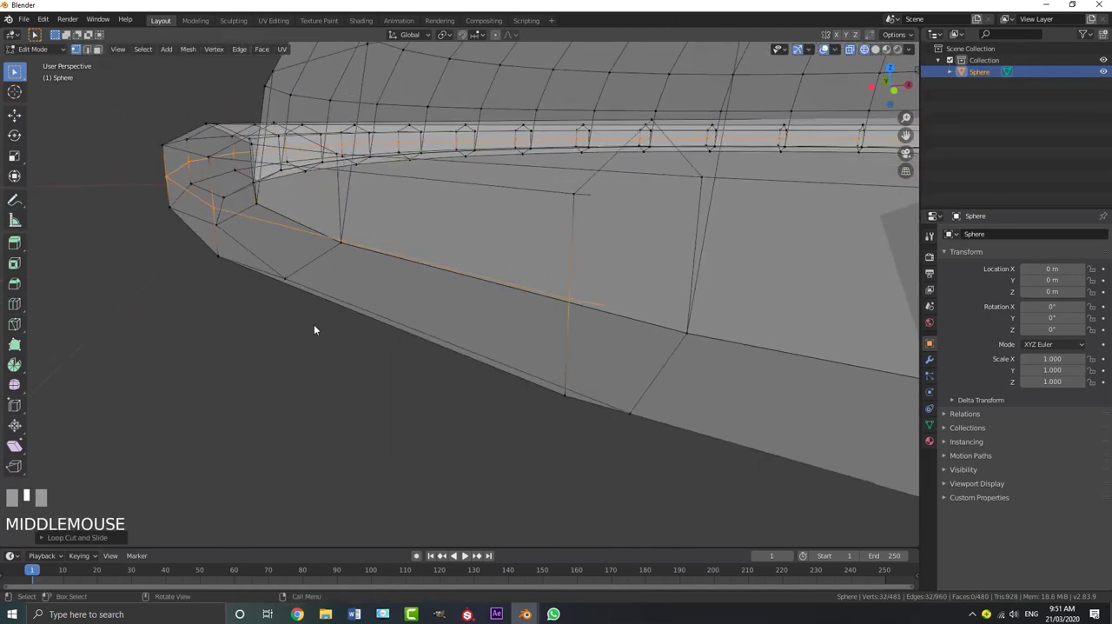
# Push the ring's outer side loop outward by about 0.011 m with Shrink/Fatten to round its profile
pyautogui.hotkey('alt', 's')
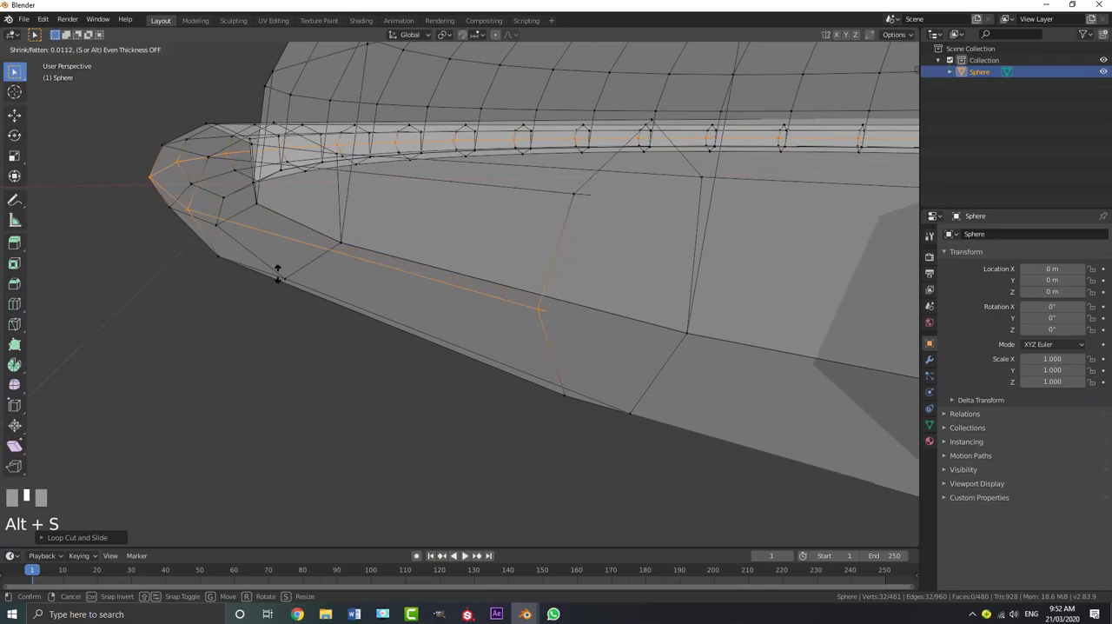
pyautogui.click(277, 281)
pyautogui.scroll(-3, 333, 286)
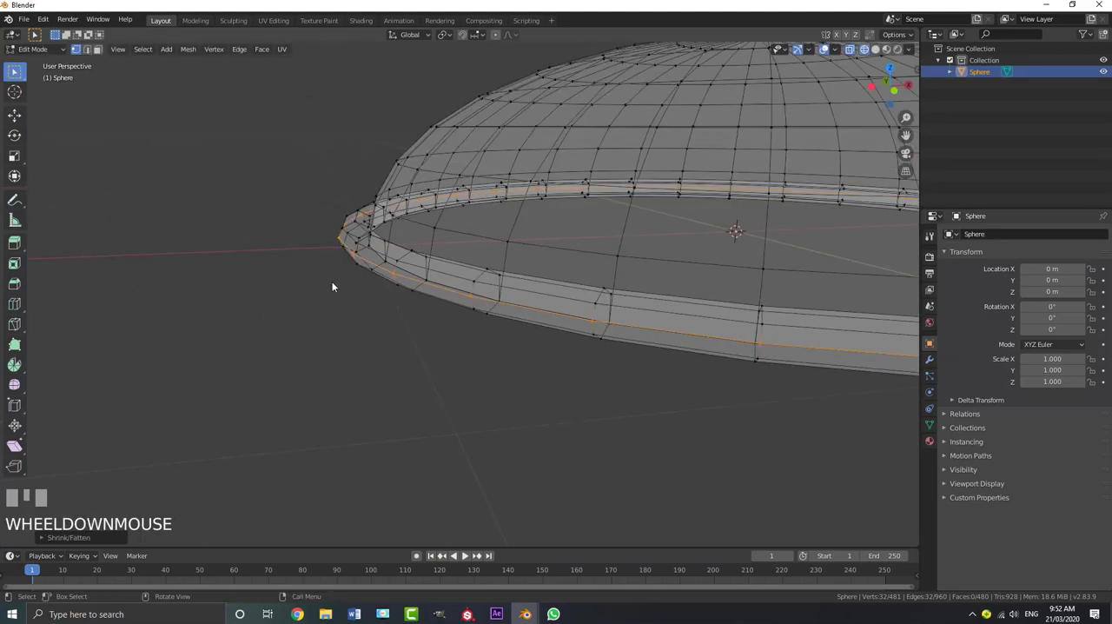
pyautogui.moveTo(333, 286); pyautogui.dragTo(425, 280, button='middle')
pyautogui.press('Tab')
pyautogui.press('Tab')
pyautogui.scroll(-1, 454, 293)
pyautogui.keyDown('alt'); pyautogui.scroll(-1, 455, 293); pyautogui.keyUp('alt')
# Duplicate the dome's lower edge loop and move the copy straight down along Z to the underside of the ring
pyautogui.hotkey('alt', 'a')
pyautogui.keyDown('alt'); pyautogui.keyDown('shift'); pyautogui.click(390, 237); pyautogui.keyUp('shift'); pyautogui.keyUp('alt')
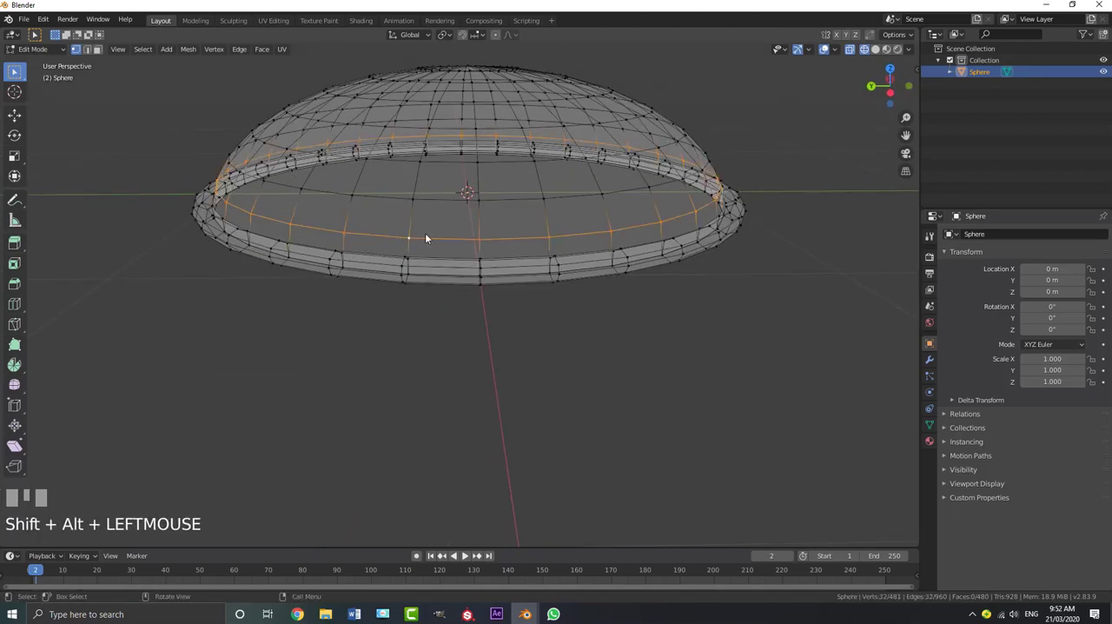
pyautogui.scroll(-1, 386, 270)
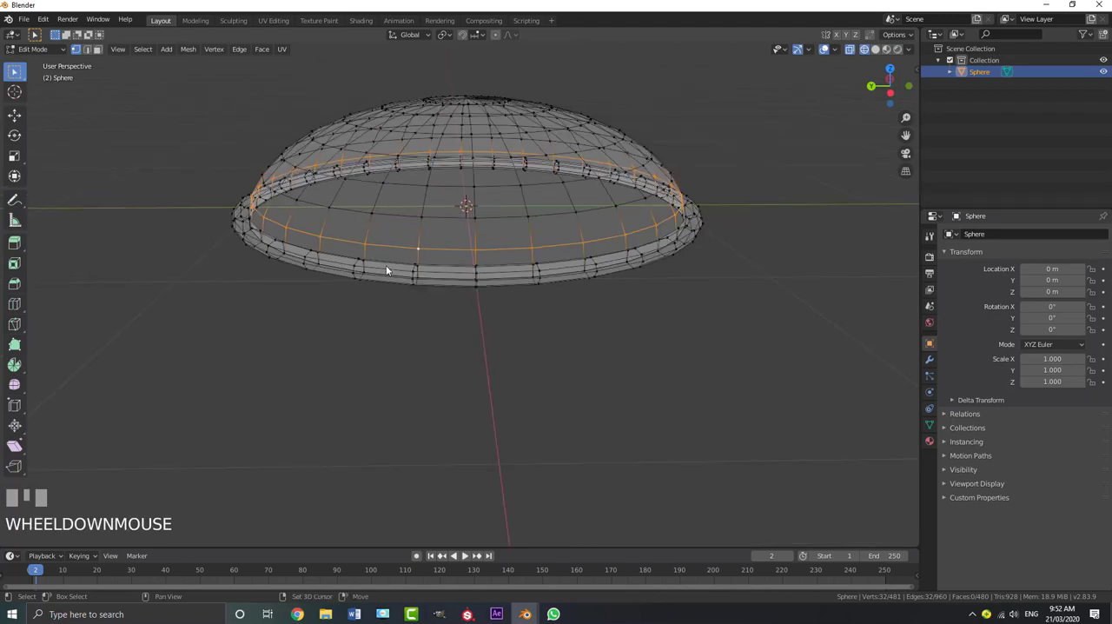
pyautogui.hotkey('shift', 'd')
pyautogui.press('z')
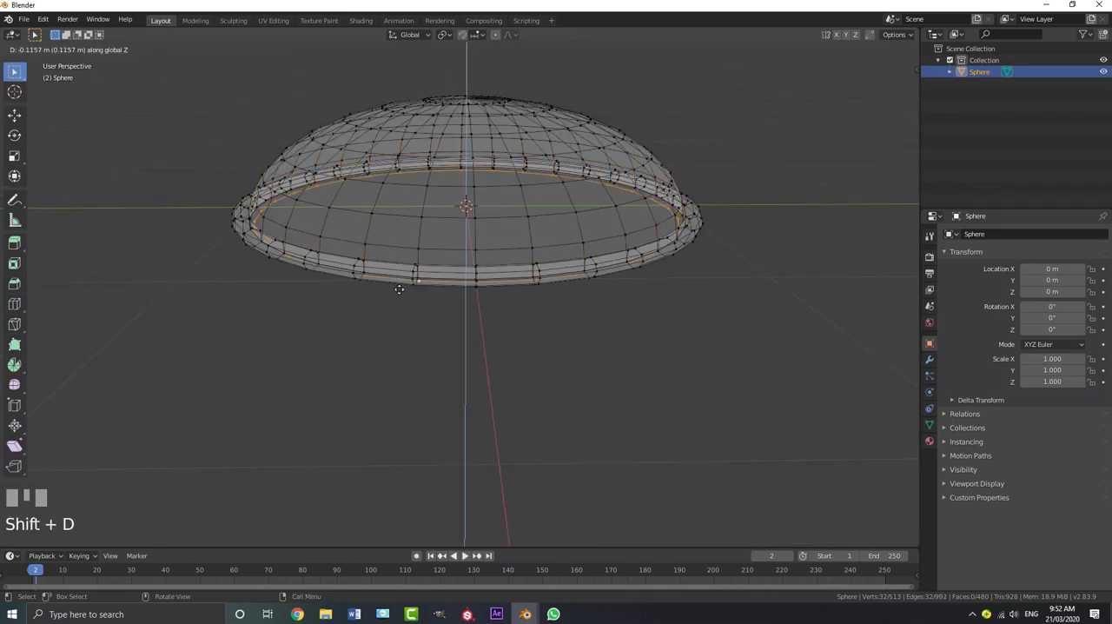
pyautogui.click(398, 289)
# Fine-tune the duplicated loop's height along Z in front view so it sits flush with the ring's underside
pyautogui.press('KP_1')
pyautogui.keyDown('shift'); pyautogui.moveTo(399, 288); pyautogui.dragTo(321, 261, button='middle'); pyautogui.keyUp('shift')
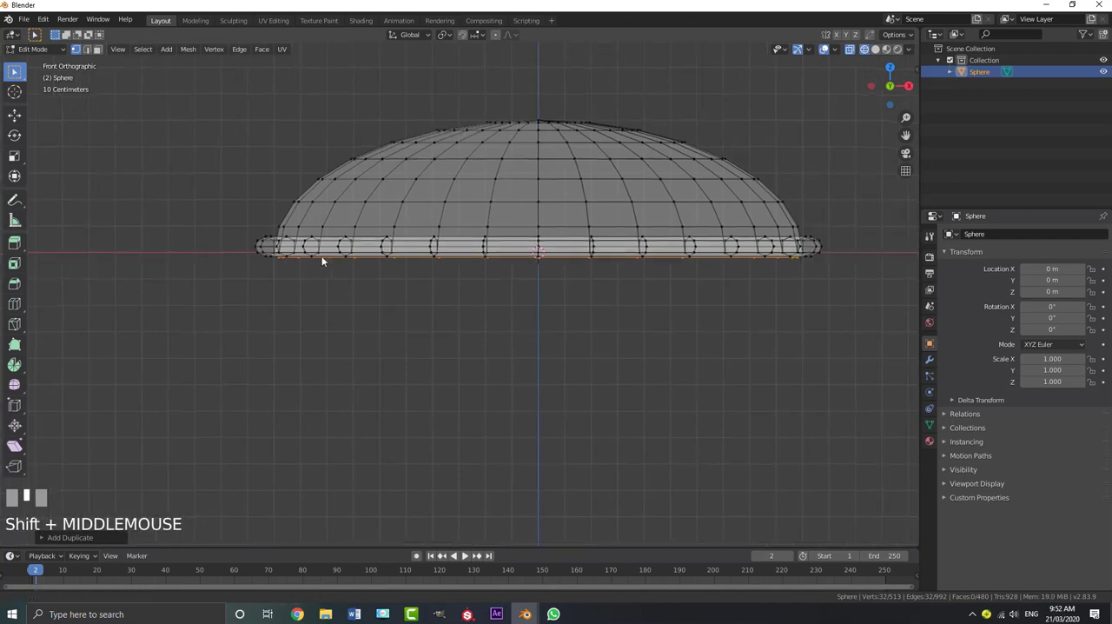
pyautogui.scroll(1, 321, 260)
pyautogui.press('g')
pyautogui.press('z')
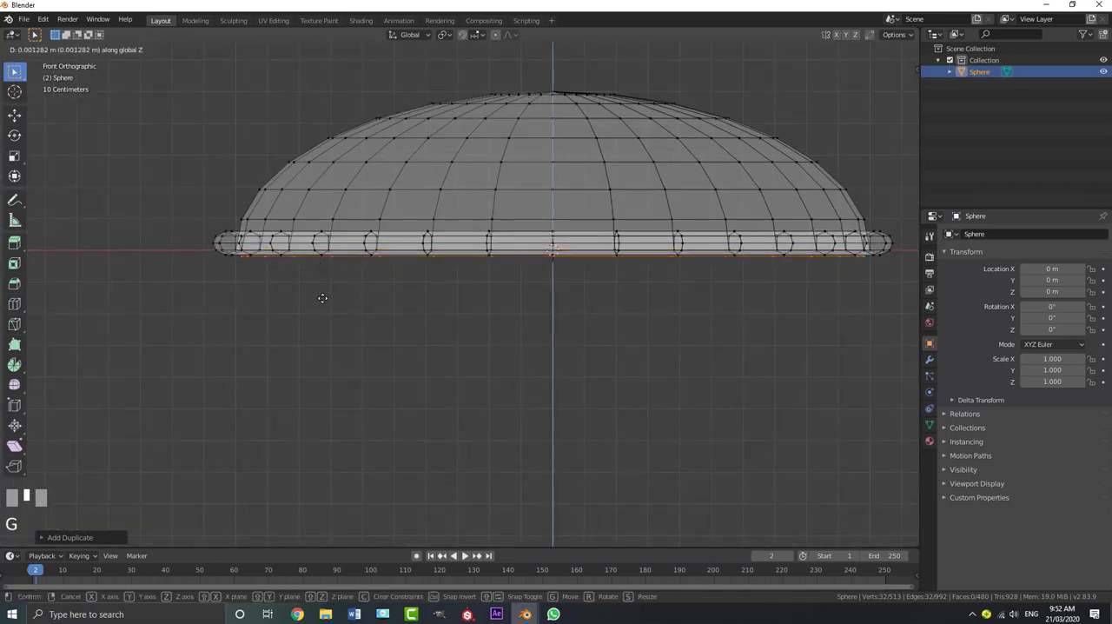
pyautogui.click(323, 298)
# Extrude the duplicated loop outward by scaling it to form a narrow flat band reaching just past the ring
pyautogui.moveTo(322, 298); pyautogui.dragTo(370, 291, button='middle')
pyautogui.press('e')
pyautogui.press('s')
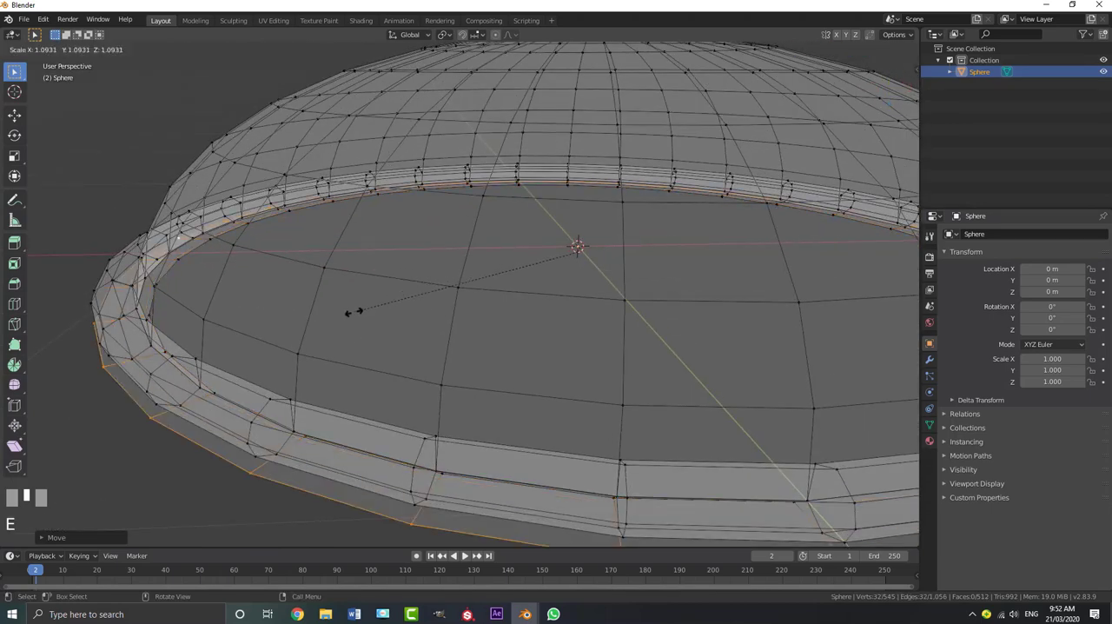
pyautogui.click(344, 324)
pyautogui.scroll(-4, 344, 323)
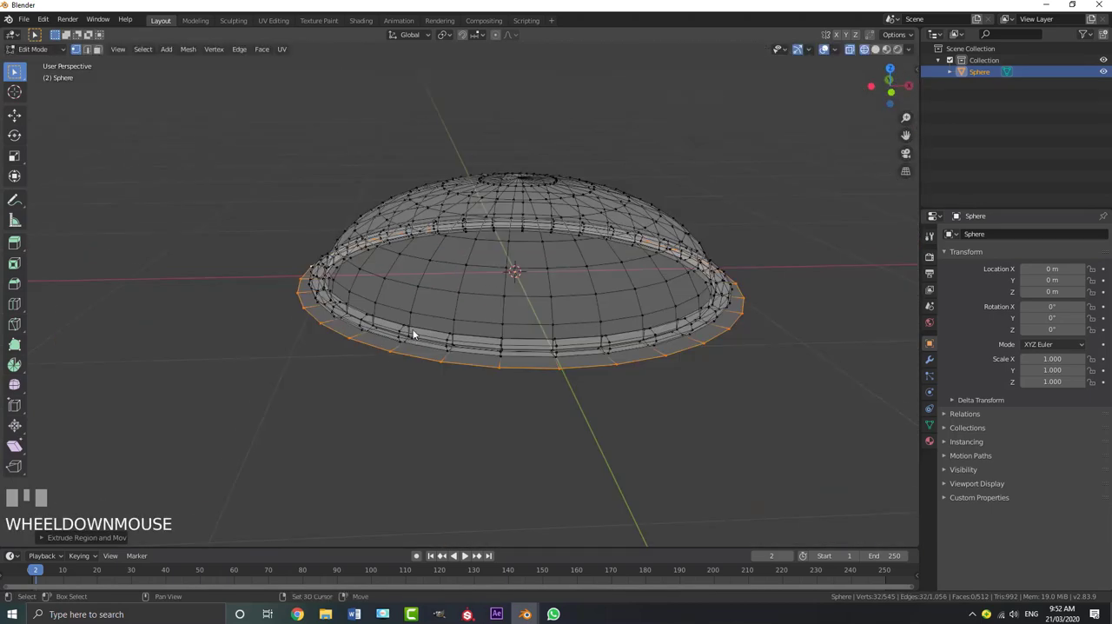
# Extrude the band's outer edge slightly downward and scale it outward to about 1.1
pyautogui.moveTo(409, 324); pyautogui.dragTo(417, 298, button='middle')
pyautogui.scroll(1, 418, 301)
pyautogui.press('e')
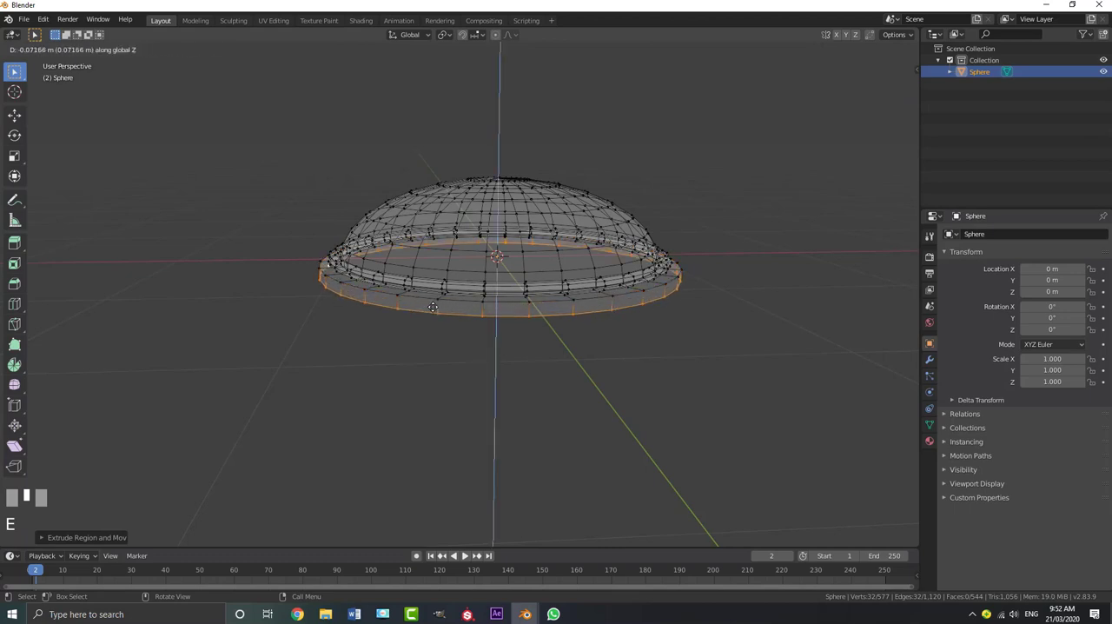
pyautogui.click(467, 338)
pyautogui.press('s')
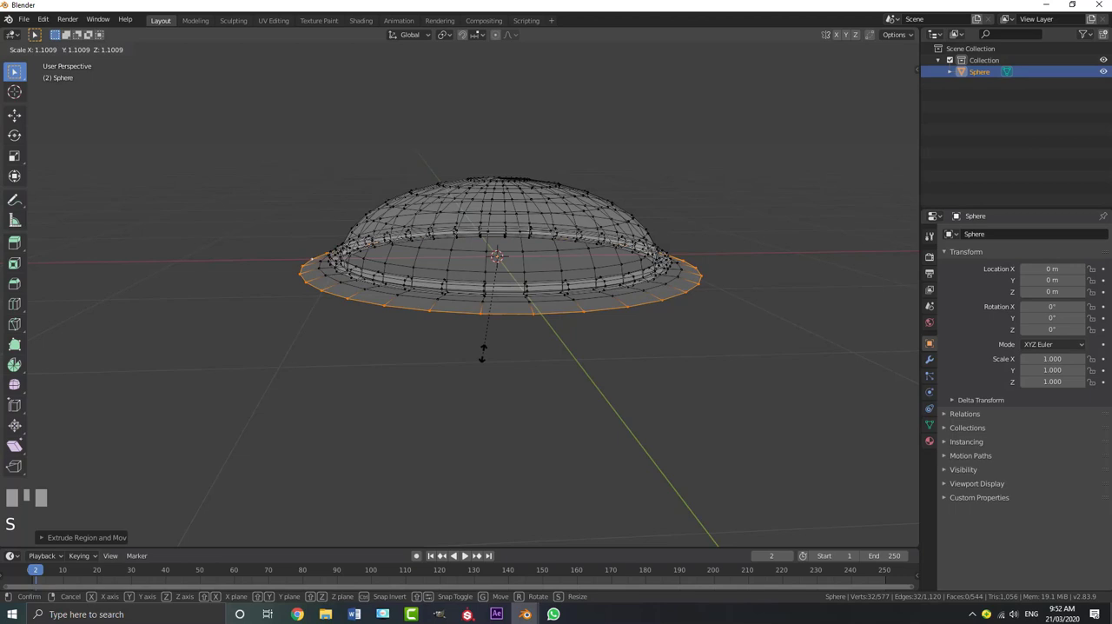
pyautogui.click(483, 355)
# Extrude the outer edge outward to about 1.6 times its size and lower it along Z to form a sloping saucer brim
pyautogui.moveTo(484, 355); pyautogui.dragTo(513, 339, button='middle')
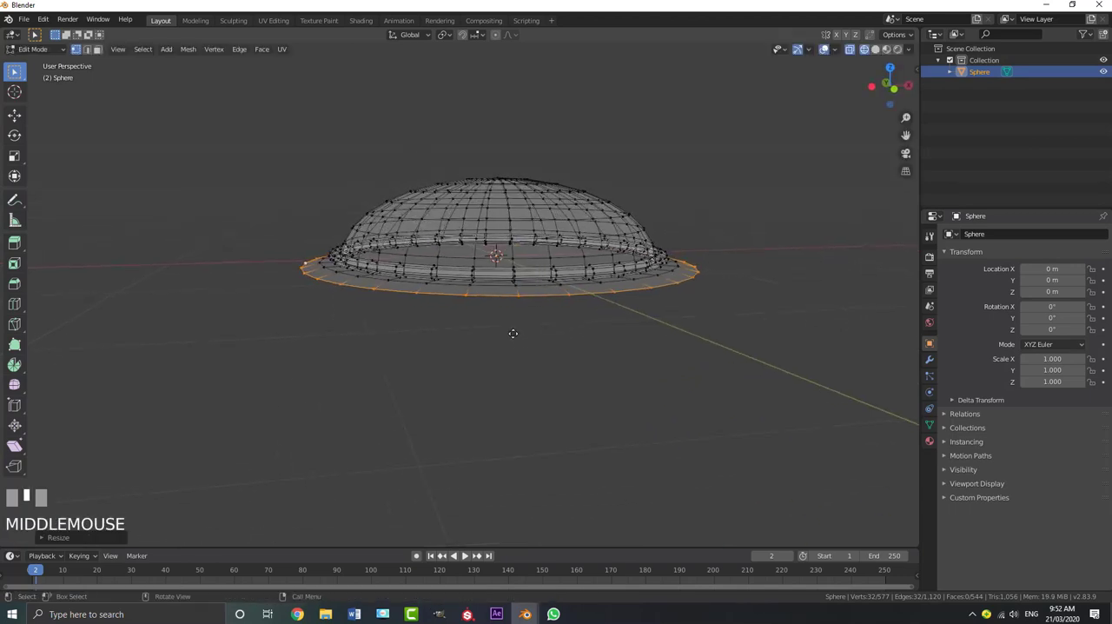
pyautogui.press('e')
pyautogui.press('s')
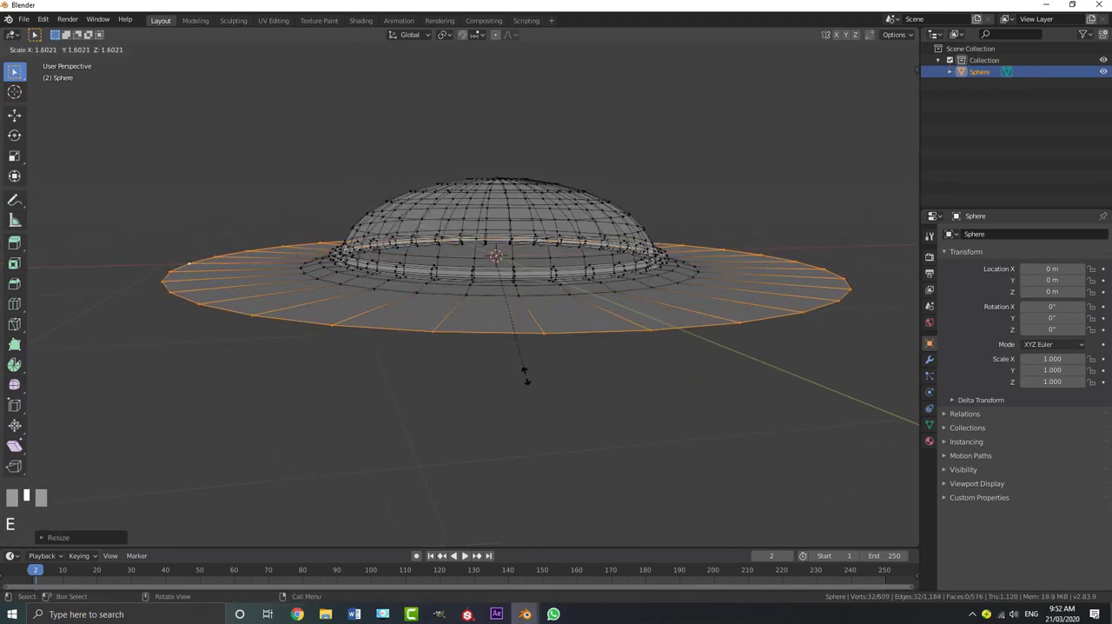
pyautogui.click(524, 374)
pyautogui.press('e')
pyautogui.press('z')
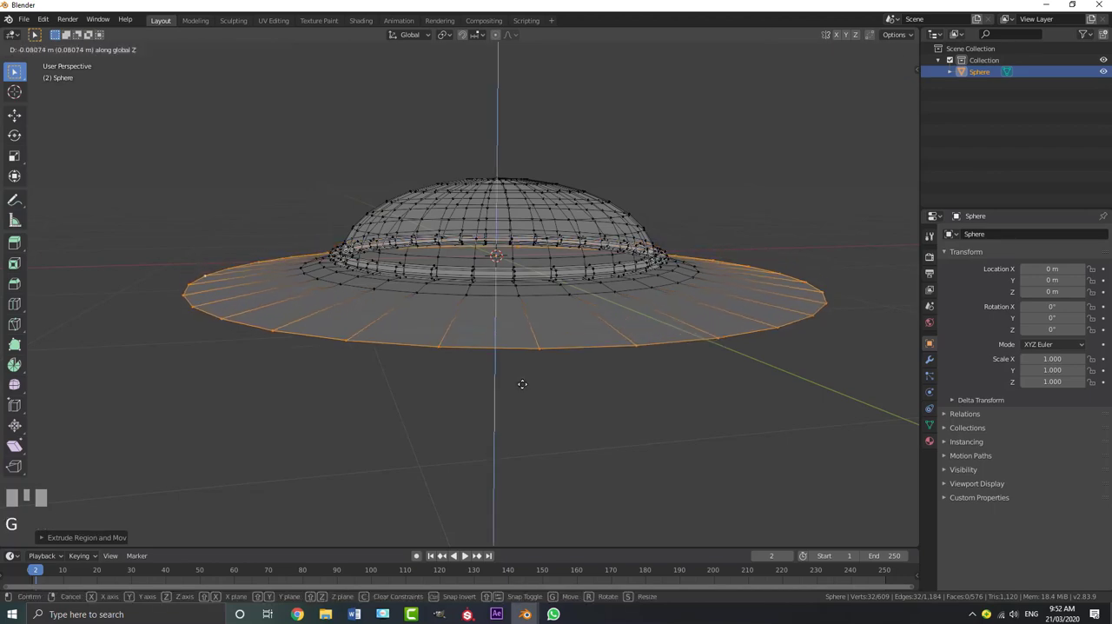
pyautogui.click(524, 390)
pyautogui.moveTo(524, 390)
pyautogui.mouseDown(button='middle')
pyautogui.moveTo(524, 360)
pyautogui.moveTo(525, 387)
pyautogui.mouseUp(button='middle')
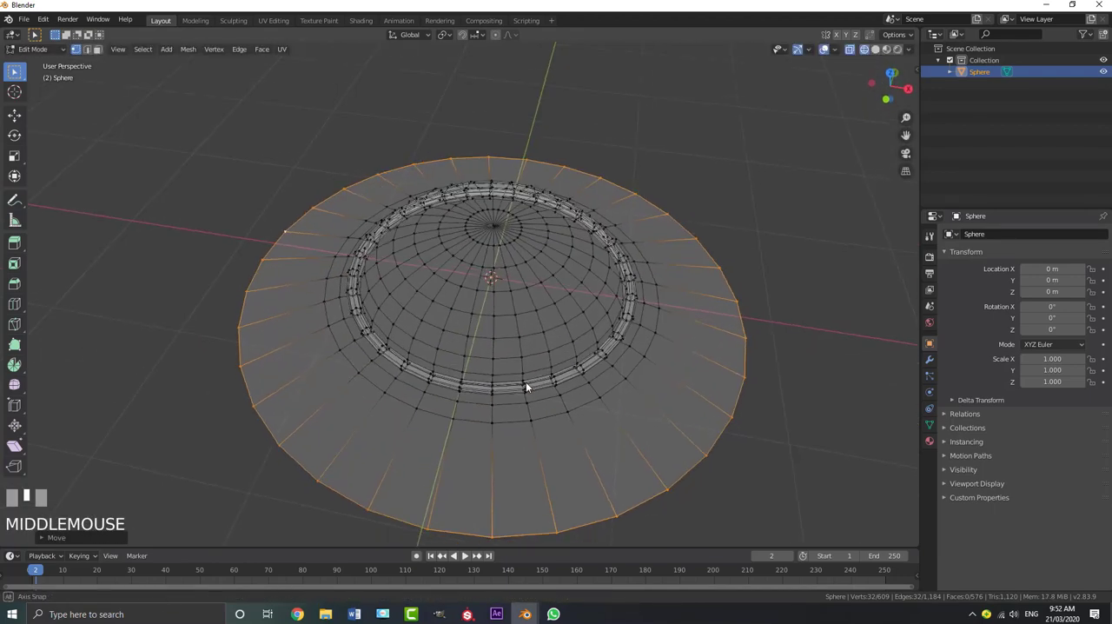
pyautogui.press('s')
pyautogui.rightClick(753, 411)
# Edge-slide the saucer's outer rim inward along its slope to shorten the brim
pyautogui.moveTo(753, 412); pyautogui.dragTo(669, 395, button='middle')
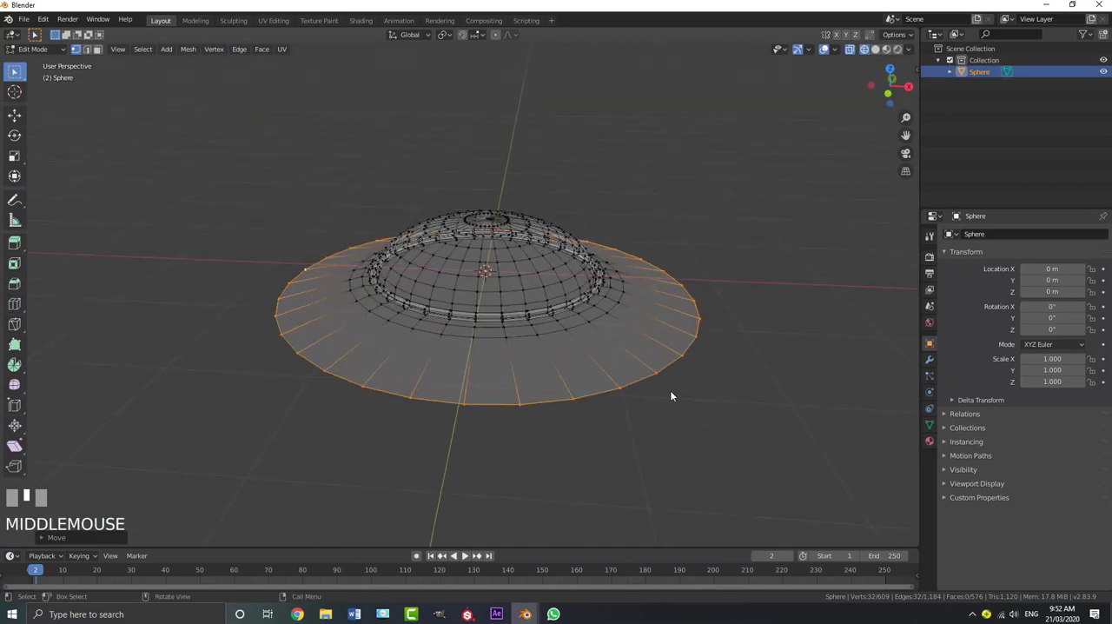
pyautogui.scroll(2, 670, 395)
pyautogui.press('g')
pyautogui.press('g')
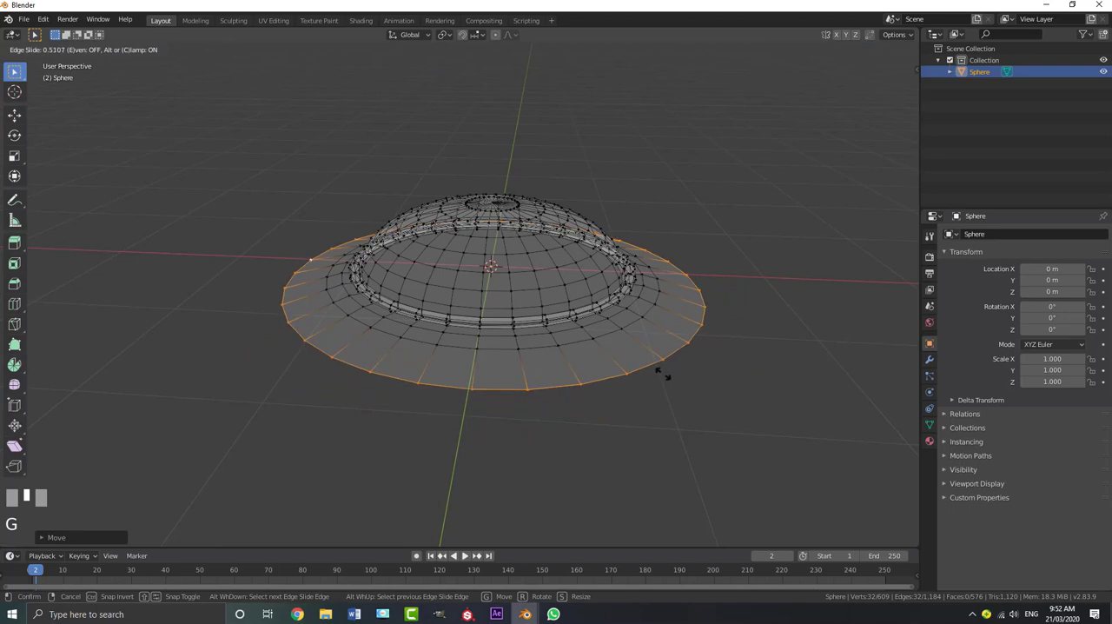
pyautogui.click(667, 386)
# Extrude the outer rim slightly downward for a thin edge and adjust the new loop's scale
pyautogui.moveTo(667, 387); pyautogui.dragTo(627, 357, button='middle')
pyautogui.press('e')
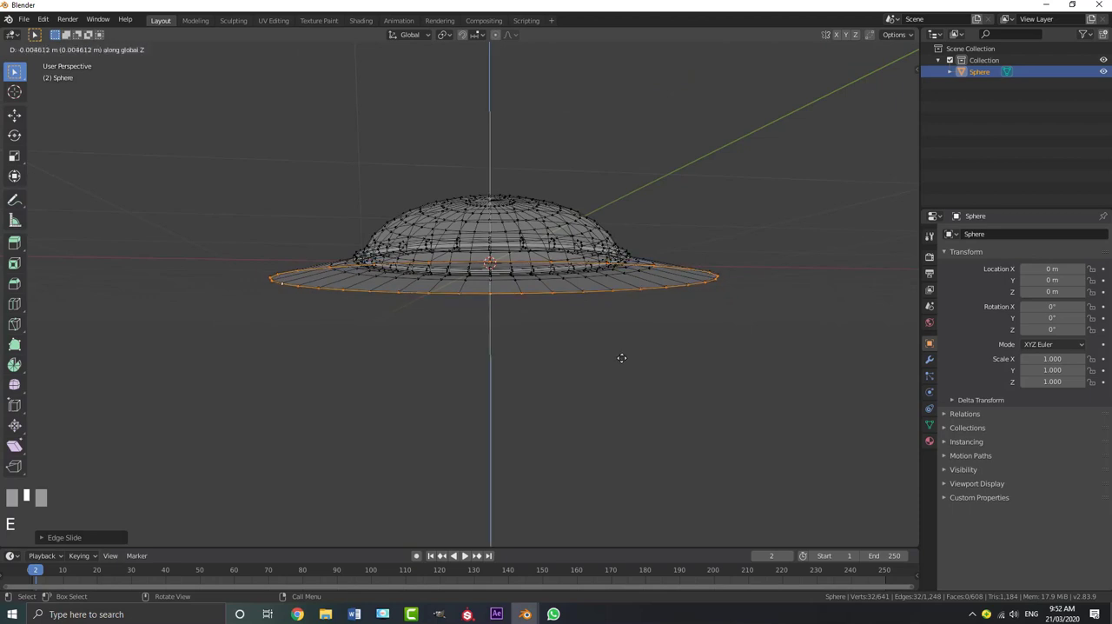
pyautogui.moveTo(607, 366); pyautogui.dragTo(616, 366, button='middle')
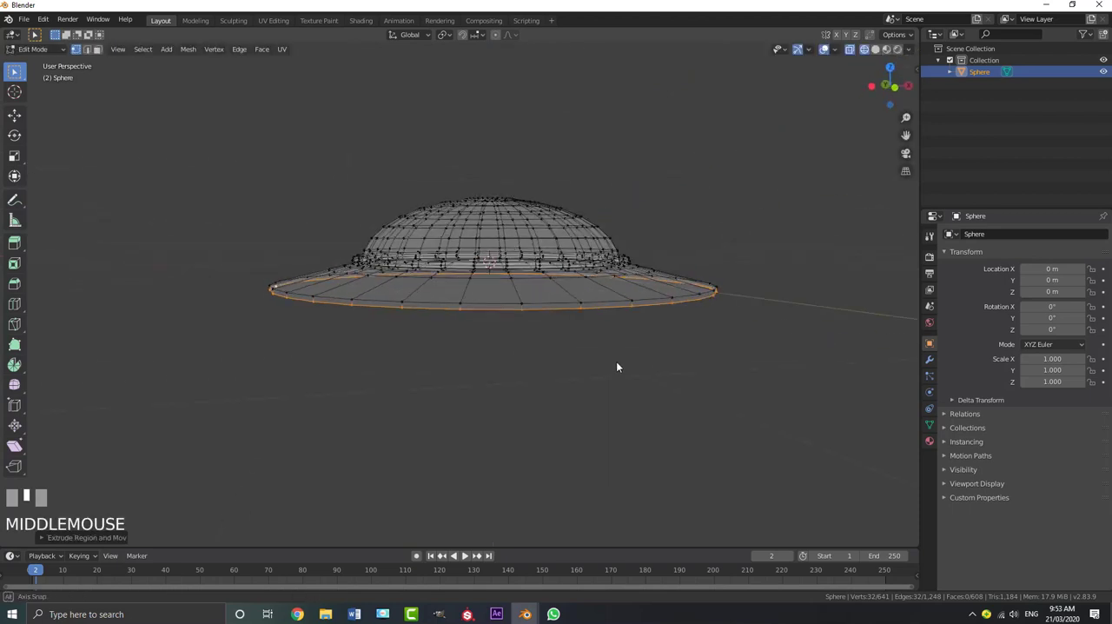
pyautogui.scroll(1, 615, 365)
pyautogui.press('s')
pyautogui.click(619, 366)
pyautogui.keyDown('shift'); pyautogui.click(619, 366); pyautogui.keyUp('shift')
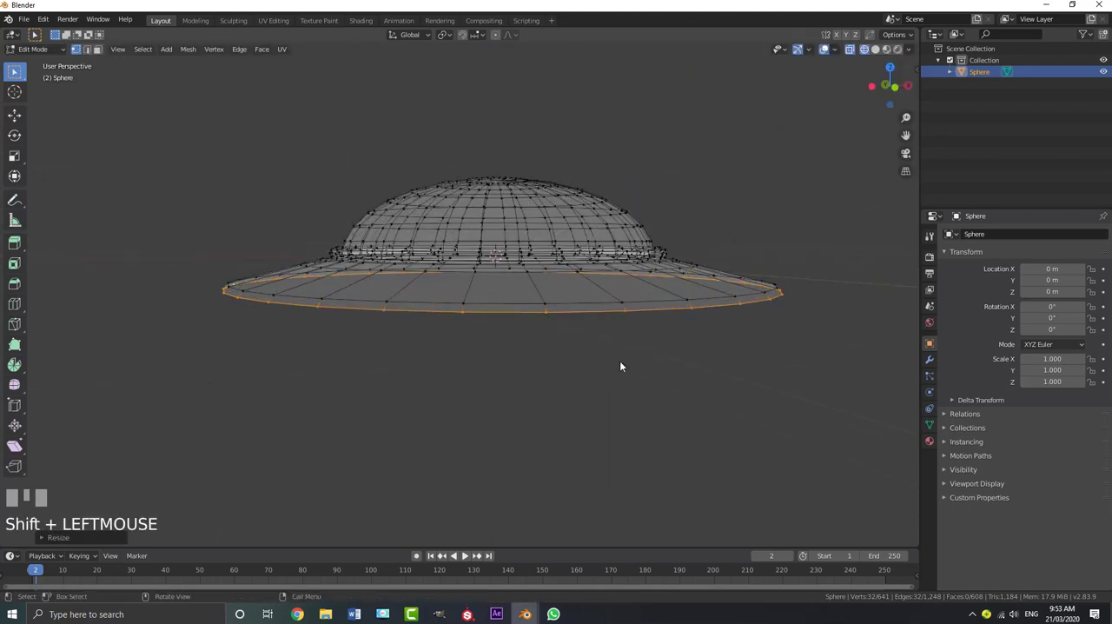
# Extrude the rim down about 0.1 m and scale the new loop inward to about 0.86 to begin the underside
pyautogui.press('e')
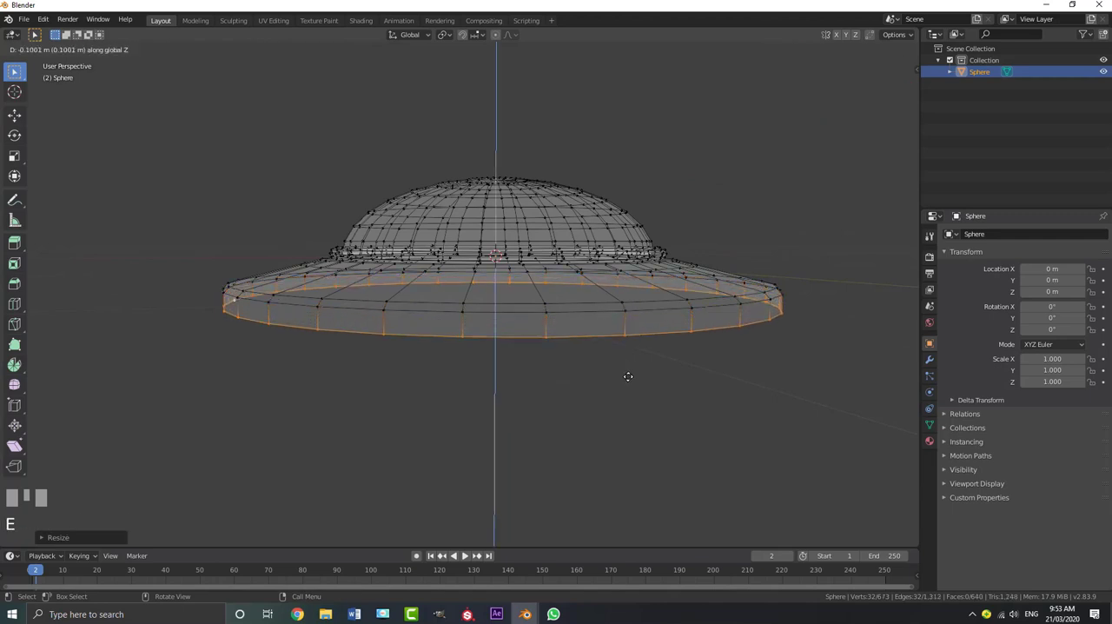
pyautogui.click(630, 376)
pyautogui.press('s')
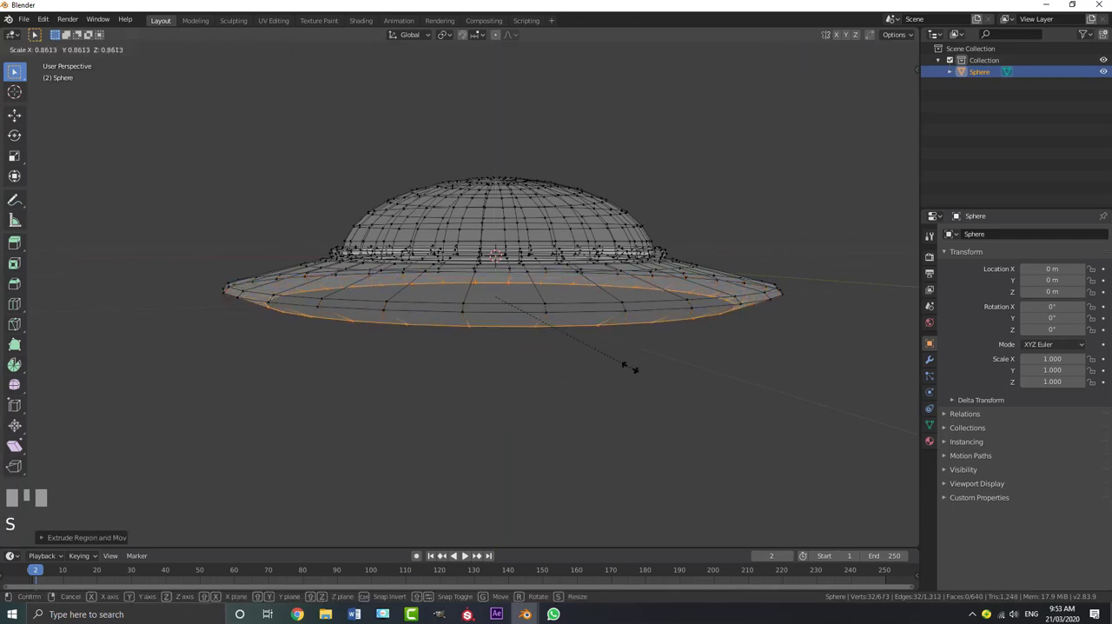
pyautogui.click(634, 368)
# Extrude the underside loop inward by scaling it to roughly the dome's width, and lower it along Z
pyautogui.scroll(-1, 618, 361)
pyautogui.moveTo(616, 361); pyautogui.dragTo(535, 329, button='middle')
pyautogui.press('e')
pyautogui.press('s')
pyautogui.click(561, 327)
pyautogui.press('g')
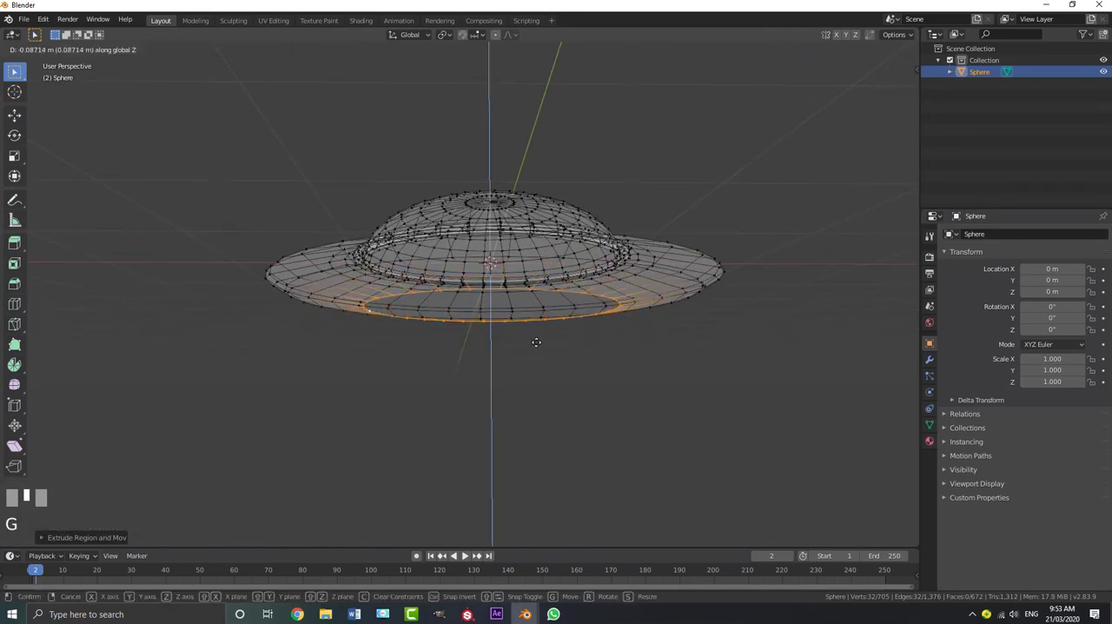
pyautogui.click(538, 352)
# Lower the bottom loop a further 0.09 m or so along Z in front view to deepen the hull
pyautogui.press('KP_1')
pyautogui.scroll(2, 520, 343)
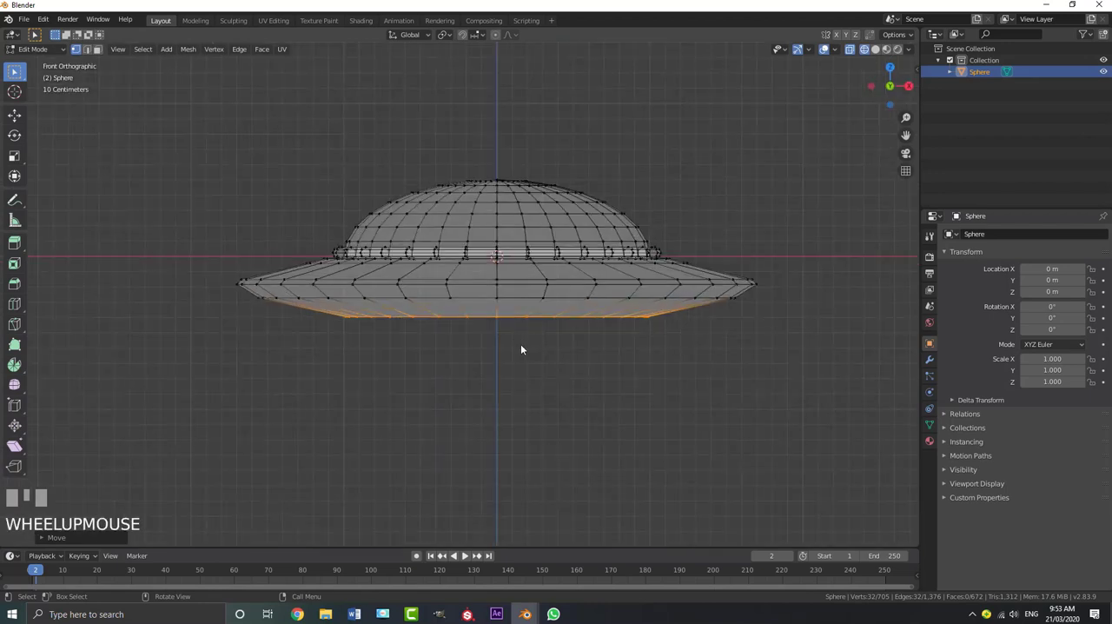
pyautogui.press('g')
pyautogui.press('z')
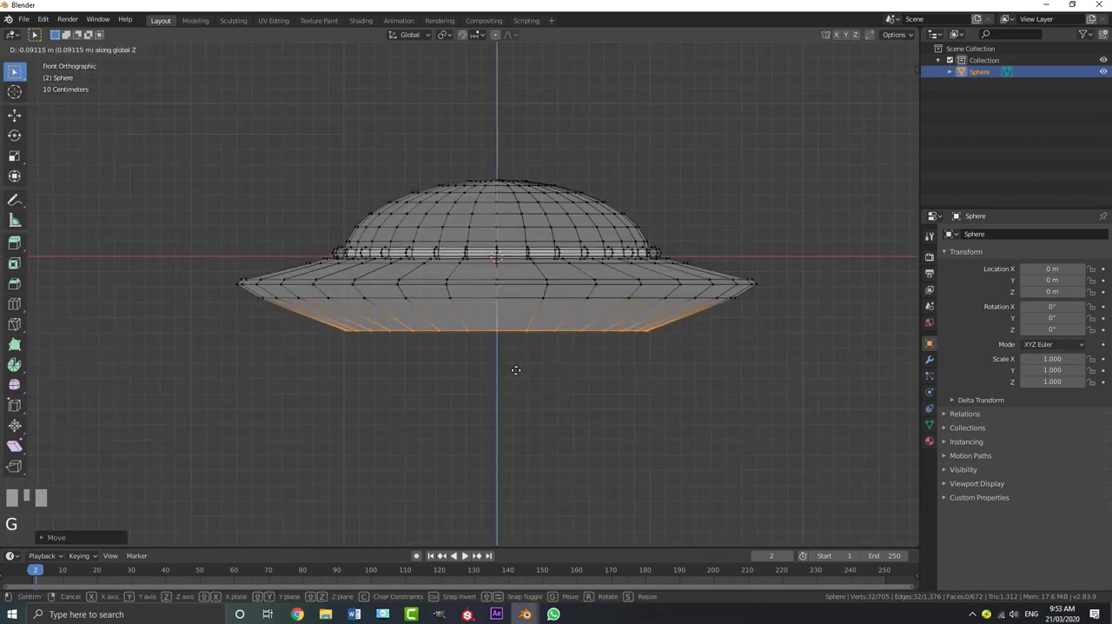
pyautogui.click(515, 369)
# Add a loop cut around the middle of the sloping underside faces and scale it slightly outward to round the hull
pyautogui.hotkey('ctrl', 'r')
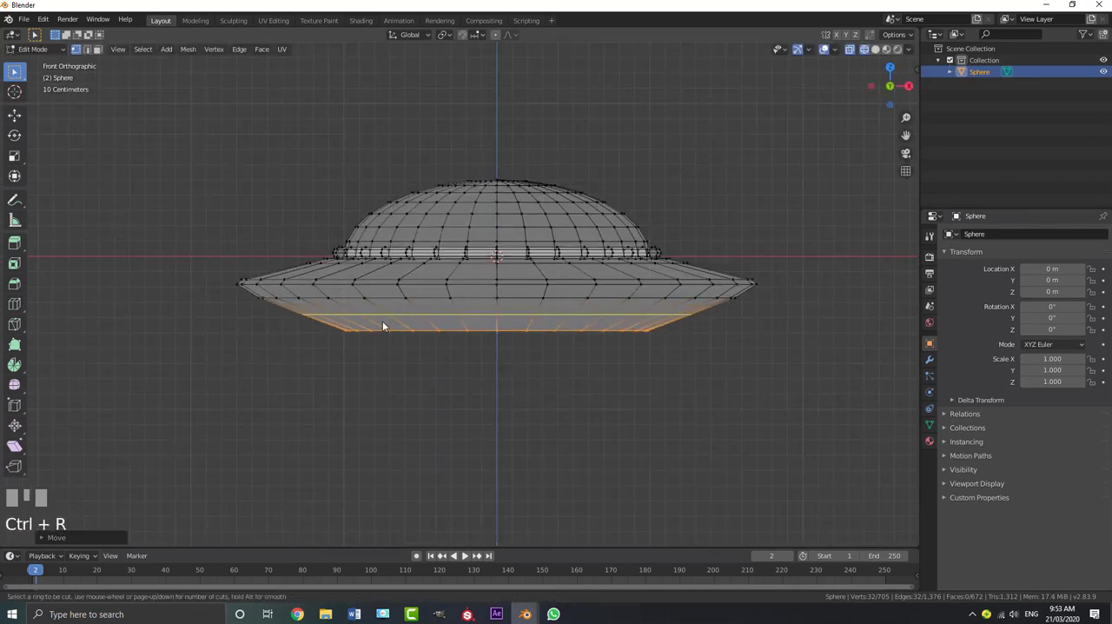
pyautogui.click(383, 326)
pyautogui.press('s')
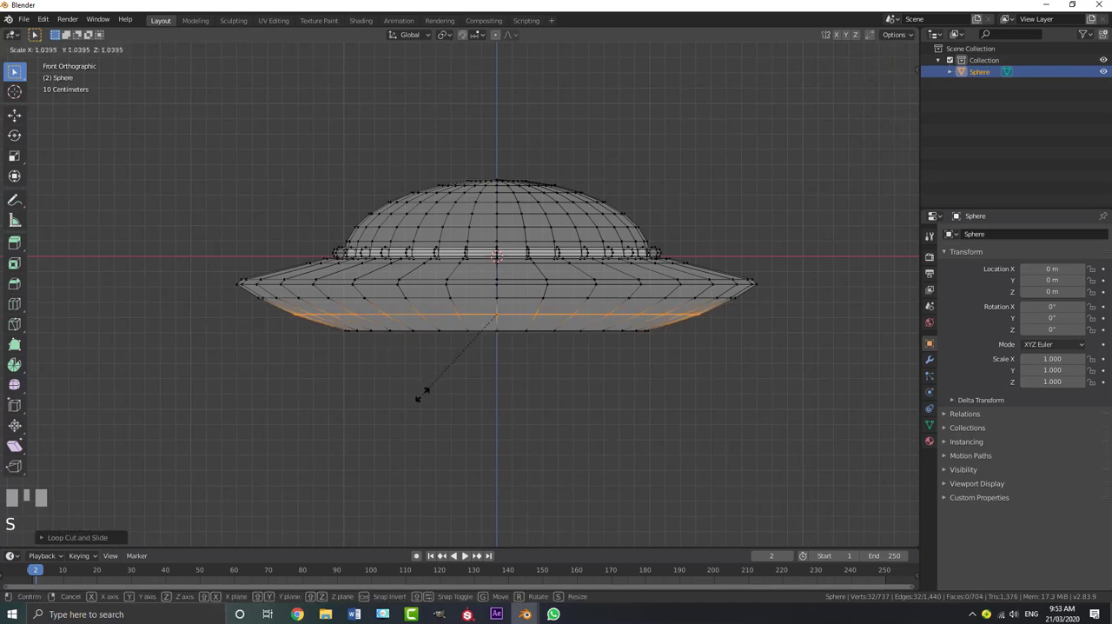
pyautogui.keyDown('shift'); pyautogui.click(417, 338); pyautogui.keyUp('shift')
# Select the bottommost edge loop, extrude it inward by scaling, and lower the new loop along Z
pyautogui.press('a')
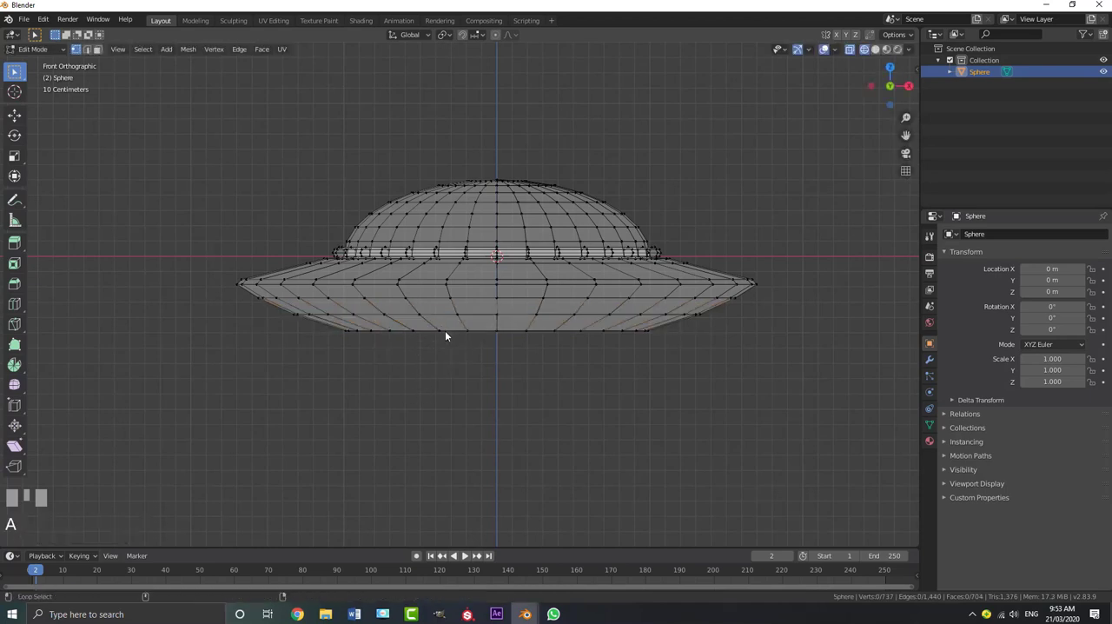
pyautogui.keyDown('alt'); pyautogui.keyDown('shift'); pyautogui.click(466, 380); pyautogui.keyUp('shift'); pyautogui.keyUp('alt')
pyautogui.scroll(2, 534, 424)
pyautogui.press('e')
pyautogui.press('s')
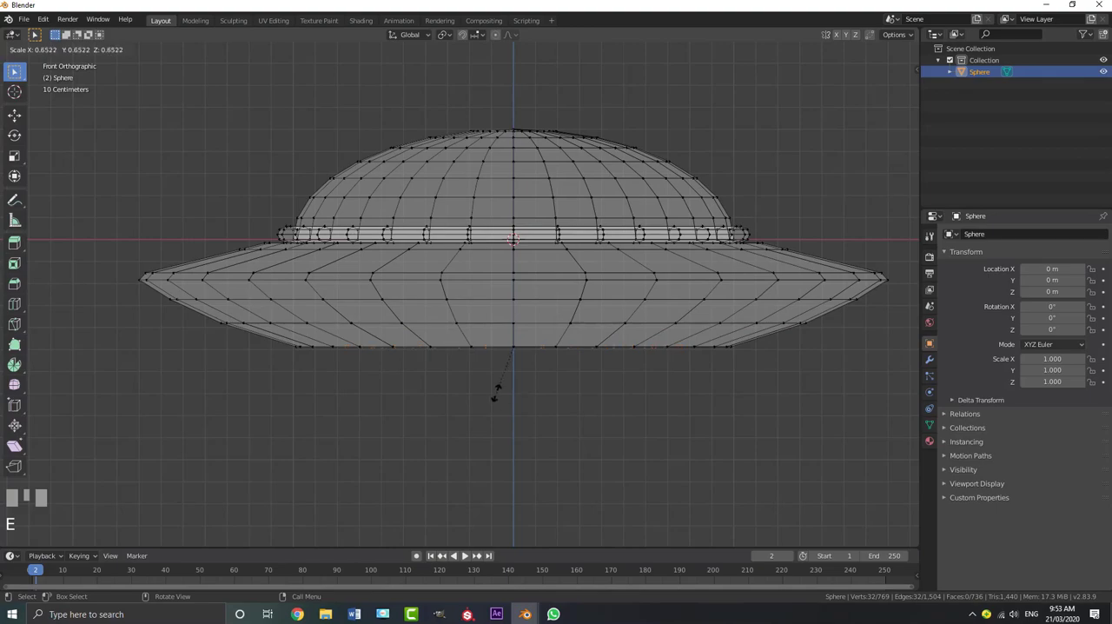
pyautogui.click(490, 386)
pyautogui.moveTo(490, 385)
pyautogui.mouseDown(button='middle')
pyautogui.moveTo(483, 316)
pyautogui.moveTo(466, 360)
pyautogui.moveTo(456, 292)
pyautogui.moveTo(475, 297)
pyautogui.moveTo(475, 333)
pyautogui.moveTo(490, 346)
pyautogui.moveTo(549, 300)
pyautogui.moveTo(489, 367)
pyautogui.mouseUp(button='middle')
pyautogui.press('g')
pyautogui.press('z')
pyautogui.click(471, 382)
# Switch to solid shading and extrude the bottom opening's edge inward, leaving a small central hole
pyautogui.press('z')
pyautogui.click(576, 343)
pyautogui.scroll(1, 482, 370)
pyautogui.scroll(1, 530, 403)
pyautogui.press('e')
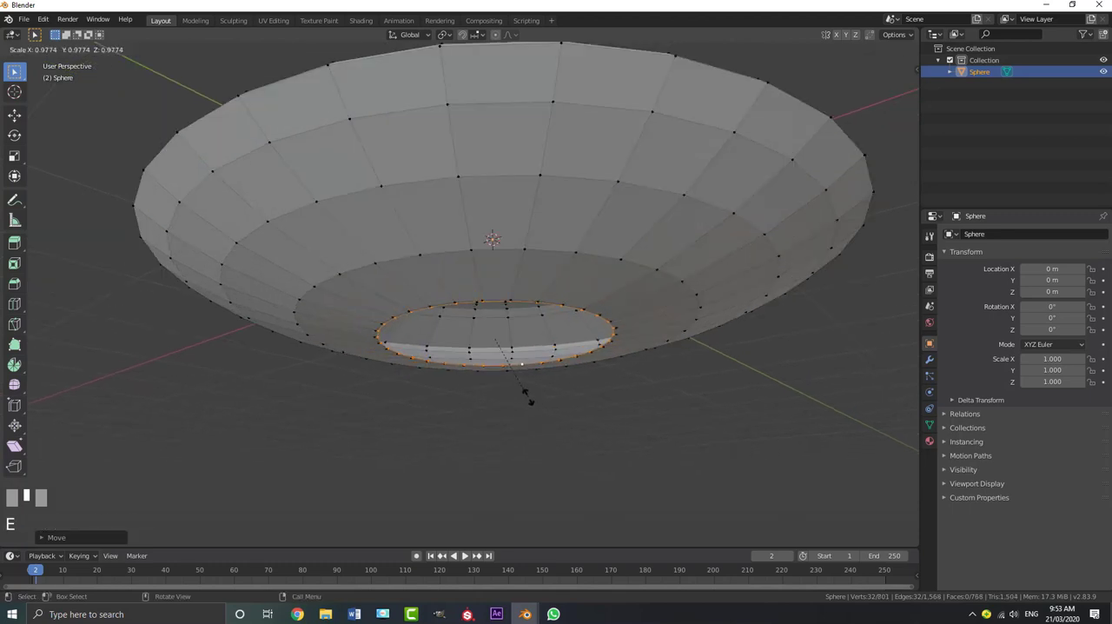
pyautogui.click(504, 351)
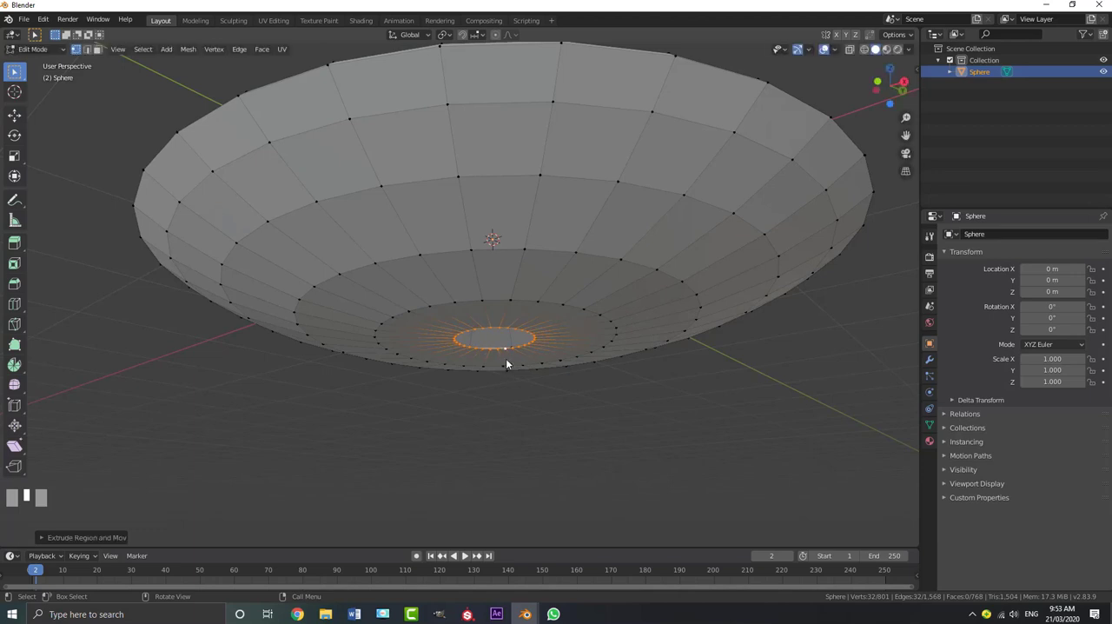
# Grow the selection to the flat bottom ring of faces and extrude it slightly upward into the hull
pyautogui.moveTo(505, 357); pyautogui.dragTo(510, 344, button='middle')
pyautogui.press('ctrl+KP_Add')
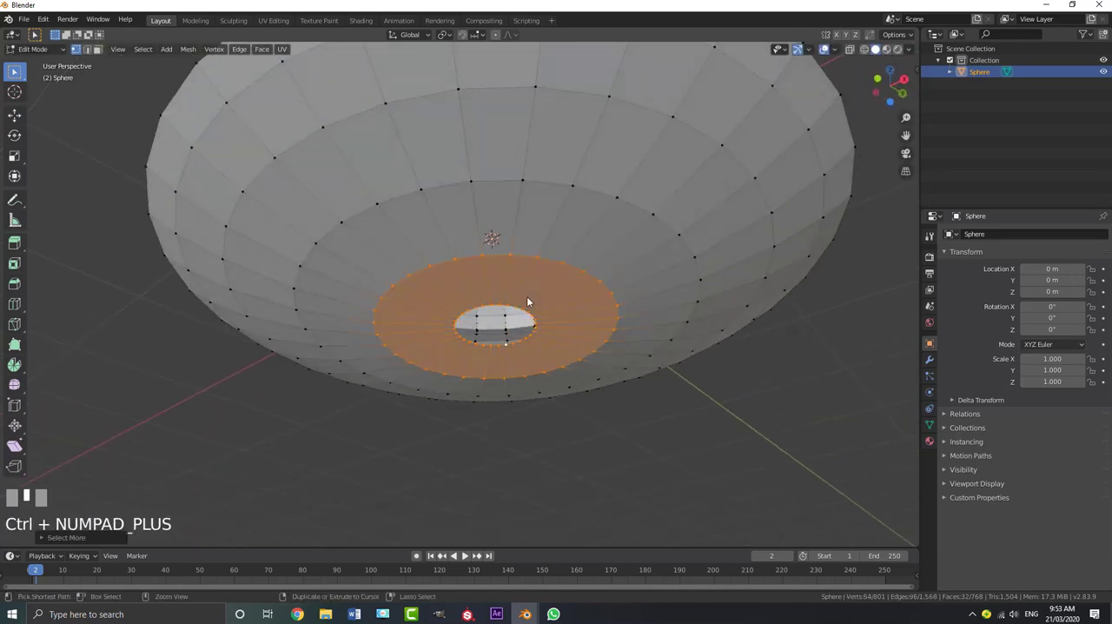
pyautogui.scroll(2, 512, 300)
pyautogui.moveTo(488, 303); pyautogui.dragTo(498, 328, button='middle')
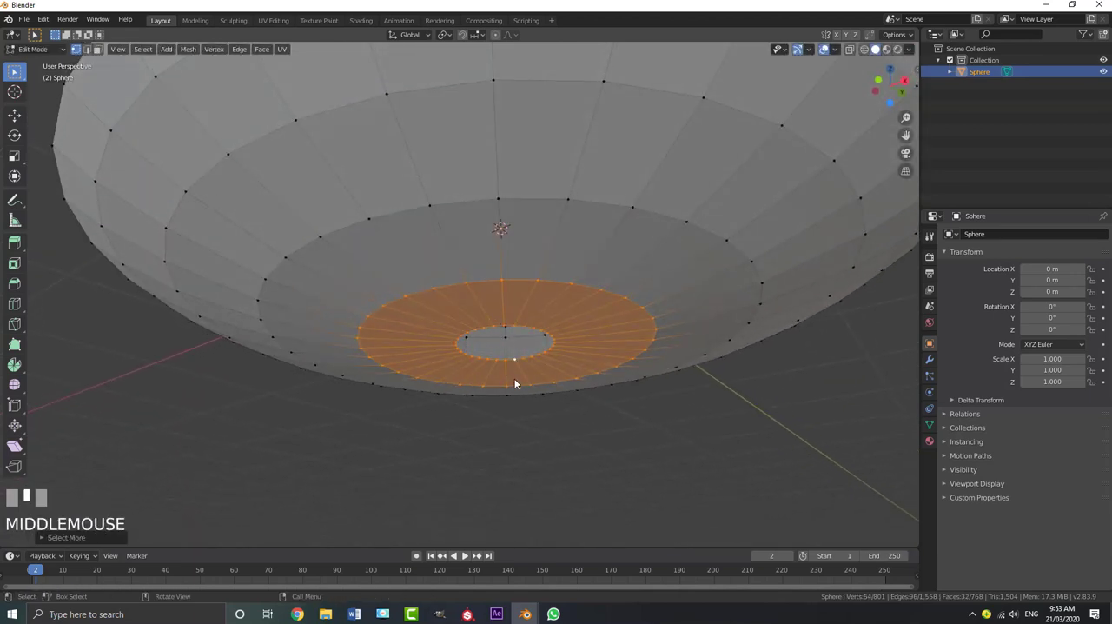
pyautogui.press('e')
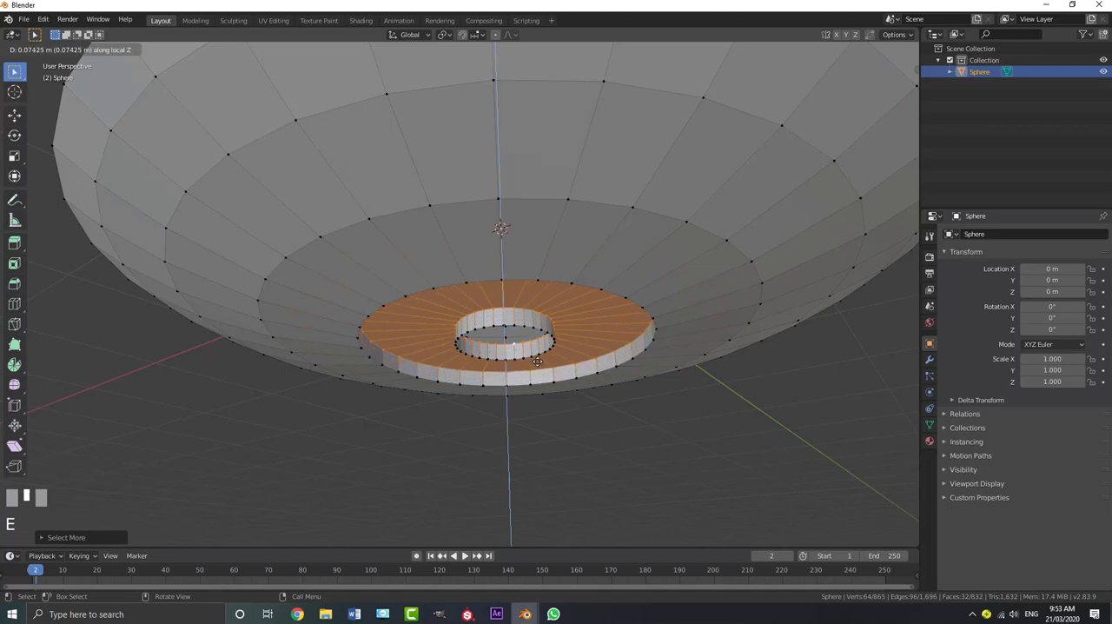
pyautogui.click(538, 376)
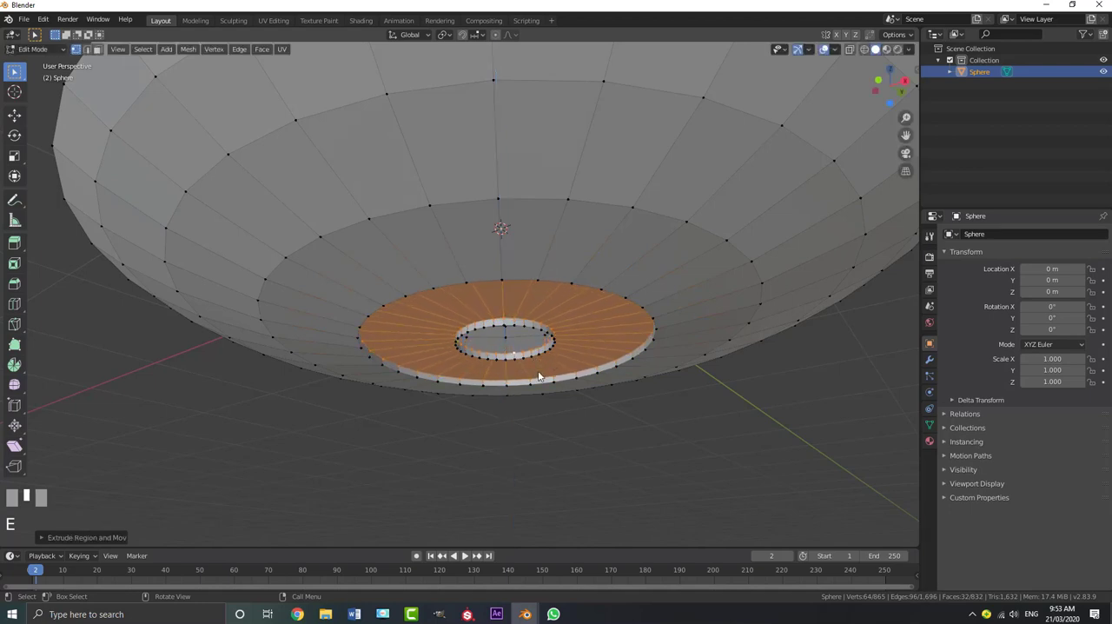
# Add a loop cut in the hull faces just outside the bottom recess and move it slightly along Z
pyautogui.moveTo(538, 376); pyautogui.dragTo(334, 290, button='middle')
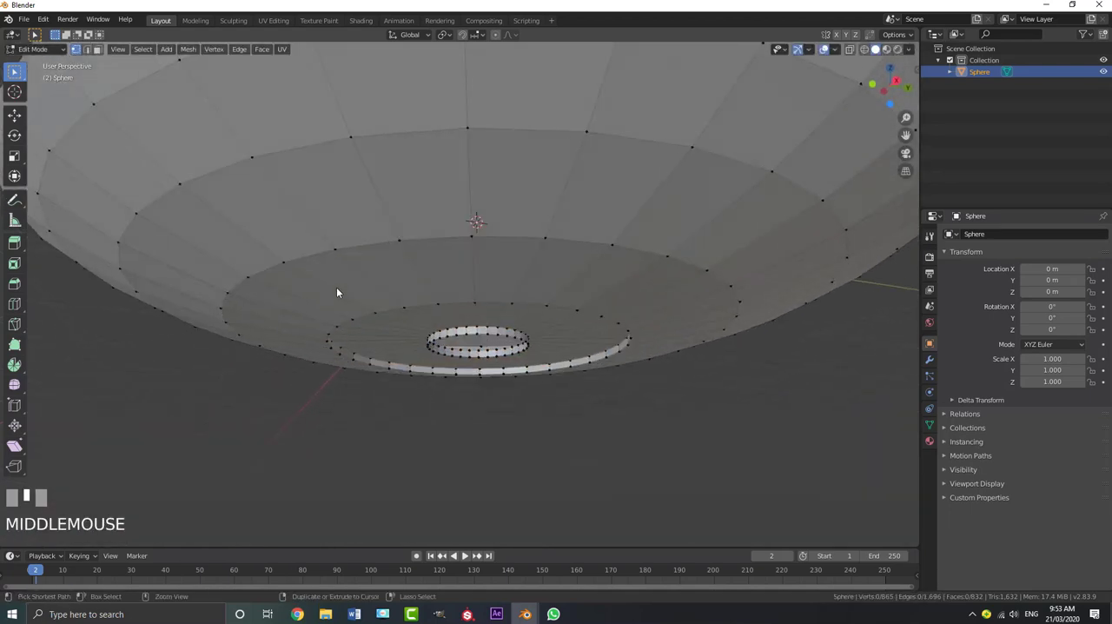
pyautogui.hotkey('ctrl', 'r')
pyautogui.click(337, 290)
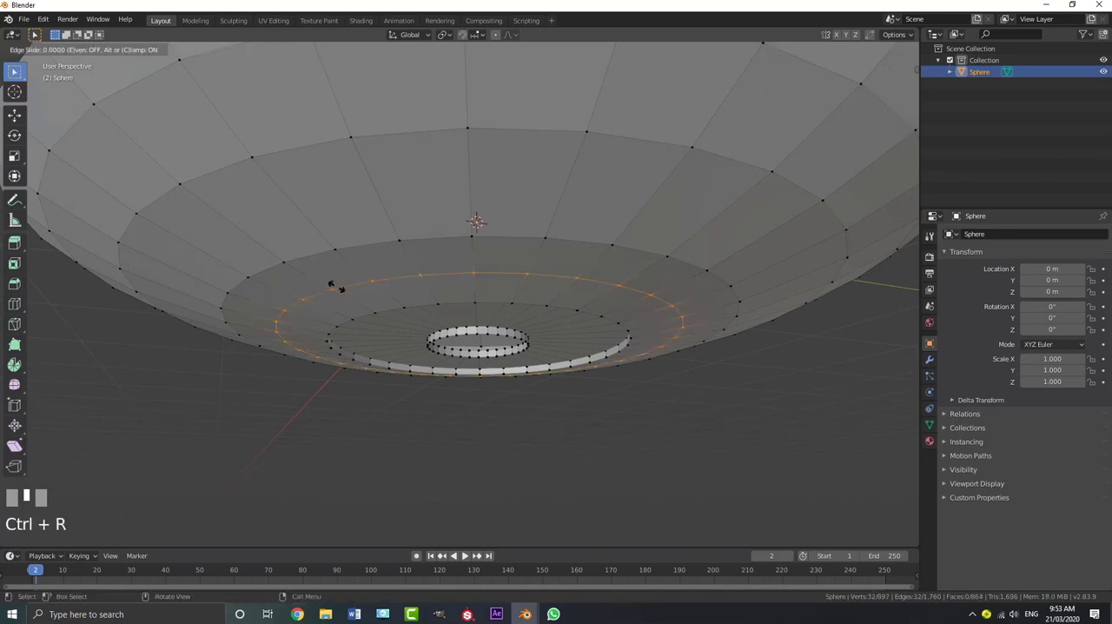
pyautogui.click(347, 298)
pyautogui.moveTo(348, 298)
pyautogui.mouseDown(button='middle')
pyautogui.moveTo(365, 290)
pyautogui.moveTo(361, 271)
pyautogui.moveTo(360, 289)
pyautogui.mouseUp(button='middle')
pyautogui.press('g')
pyautogui.press('z')
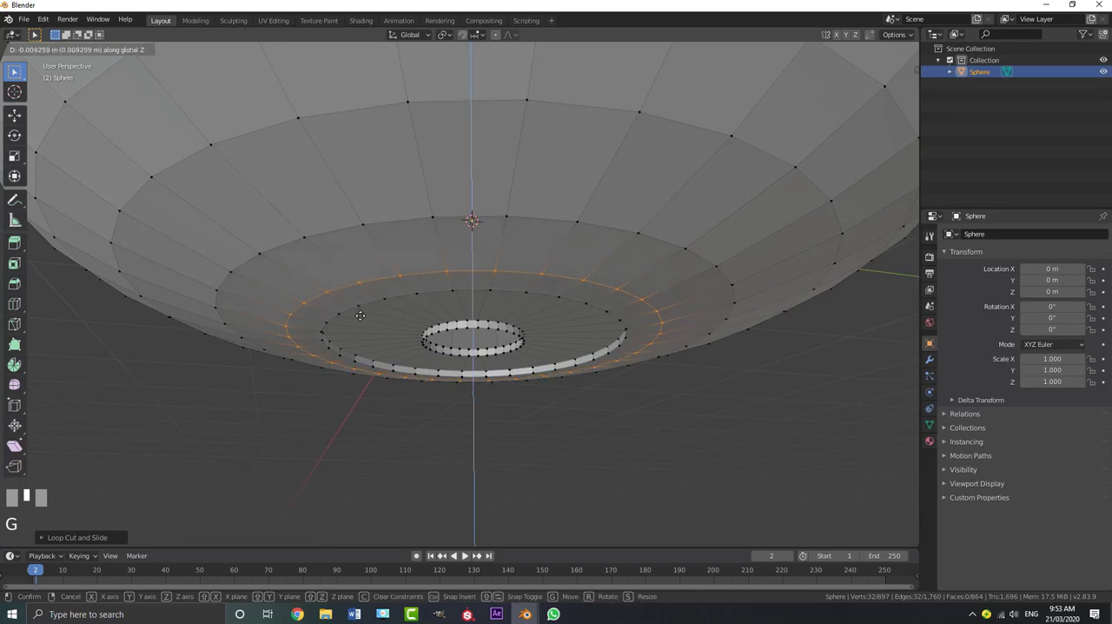
pyautogui.keyDown('shift'); pyautogui.click(339, 321); pyautogui.keyUp('shift')
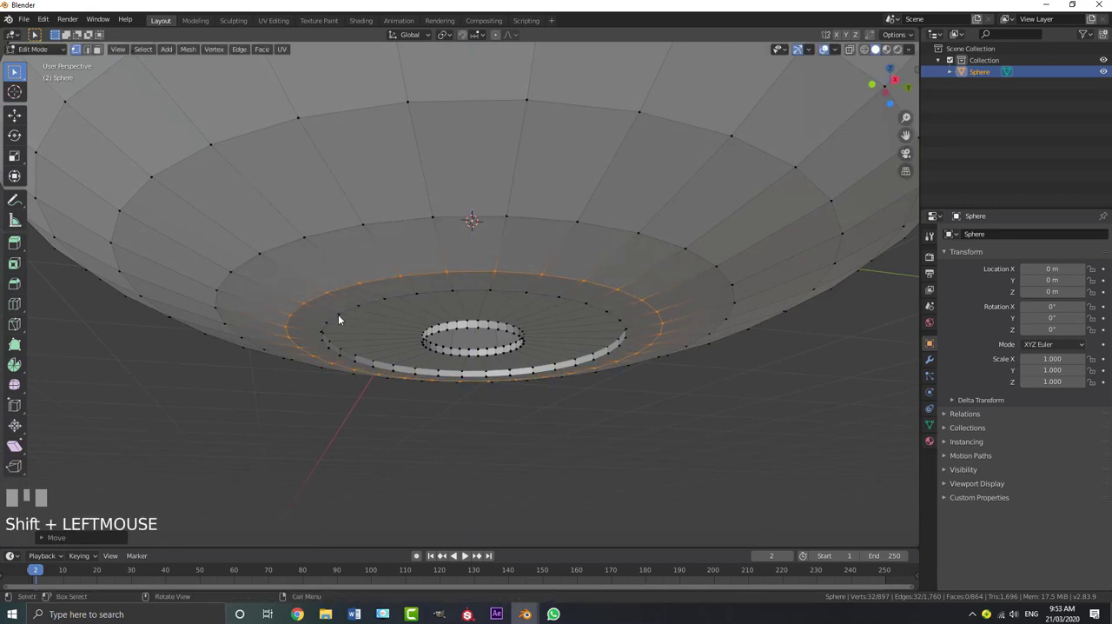
# Select the ring of faces between the new loop and the recess edge and extrude it slightly downward as a raised rim
pyautogui.keyDown('alt'); pyautogui.keyDown('shift'); pyautogui.click(371, 320); pyautogui.keyUp('shift'); pyautogui.keyUp('alt')
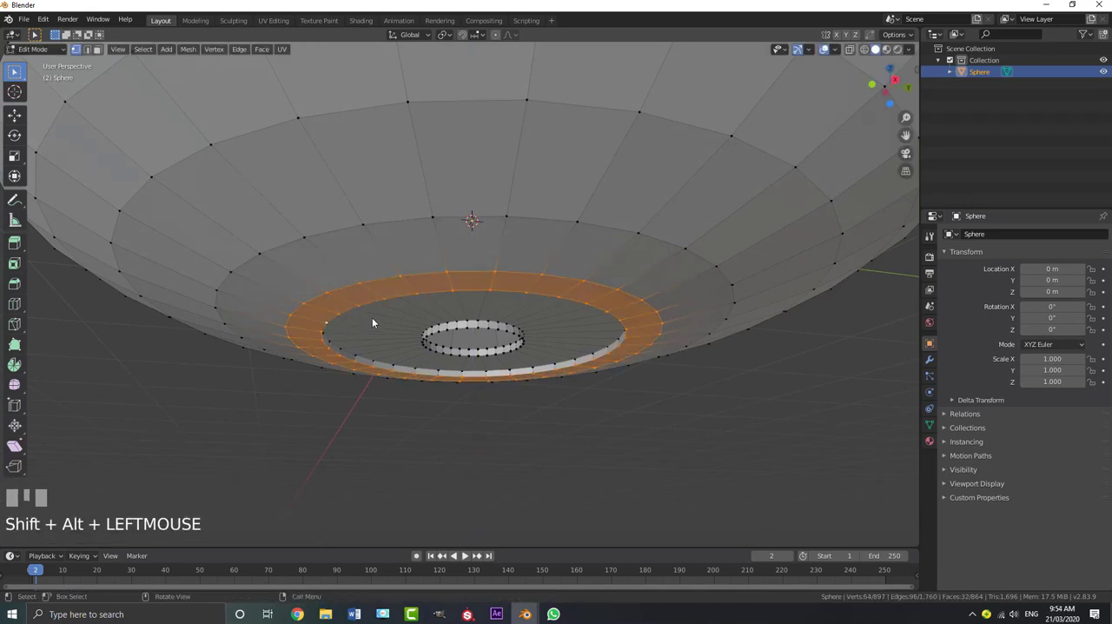
pyautogui.moveTo(372, 320)
pyautogui.mouseDown(button='middle')
pyautogui.moveTo(370, 309)
pyautogui.moveTo(373, 324)
pyautogui.mouseUp(button='middle')
pyautogui.press('e')
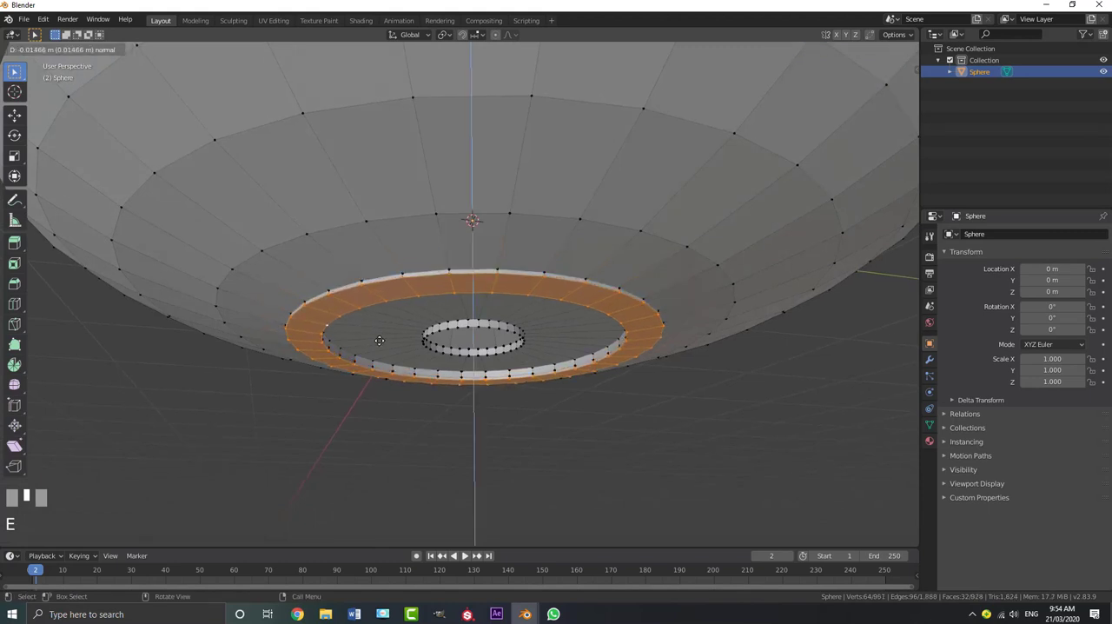
pyautogui.click(383, 344)
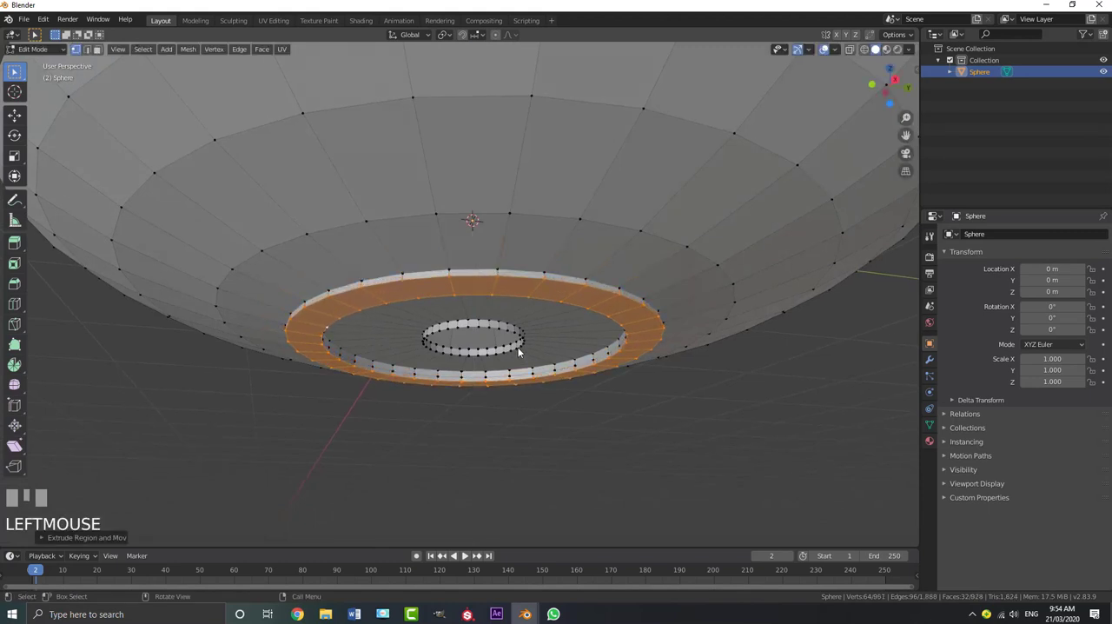
# Select the lower edge loop of the small central hole and delete its vertices to remove the hole's lip
pyautogui.moveTo(518, 351); pyautogui.dragTo(470, 295, button='middle')
pyautogui.hotkey('alt', 'a')
pyautogui.keyDown('alt'); pyautogui.keyDown('shift'); pyautogui.click(474, 270); pyautogui.keyUp('shift'); pyautogui.keyUp('alt')
pyautogui.scroll(2, 469, 301)
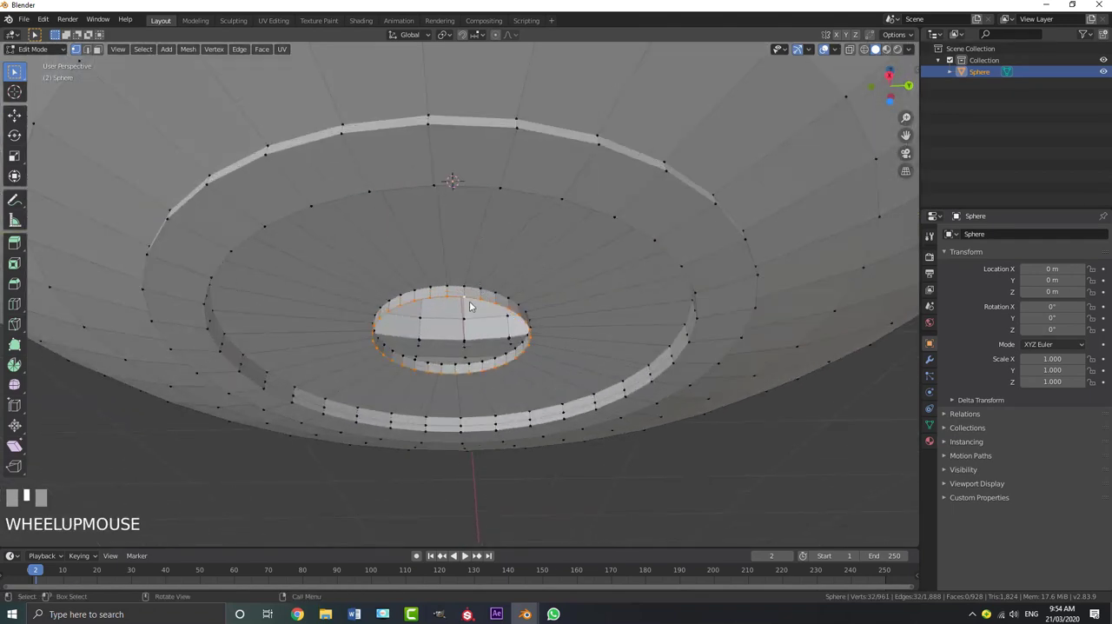
pyautogui.press('x')
pyautogui.click(471, 302)
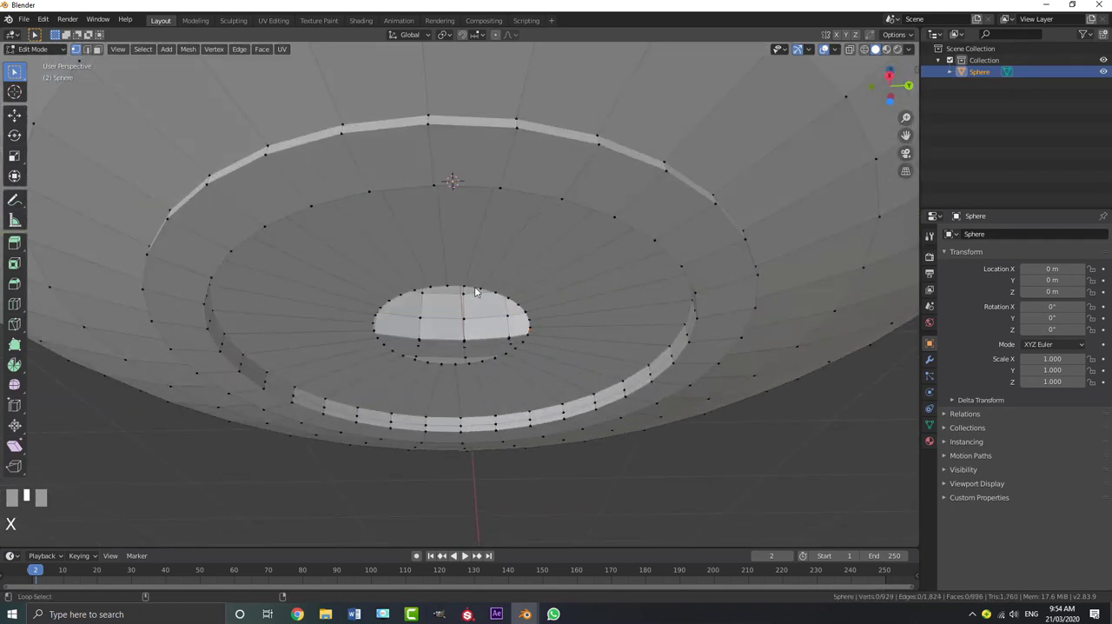
# Select the central hole's remaining edge loop, scale it down to about 0.19, and return to Object Mode
pyautogui.keyDown('alt'); pyautogui.keyDown('shift'); pyautogui.click(475, 291); pyautogui.keyUp('shift'); pyautogui.keyUp('alt')
pyautogui.scroll(-2, 482, 287)
pyautogui.moveTo(485, 284); pyautogui.dragTo(506, 293, button='middle')
pyautogui.scroll(2, 508, 293)
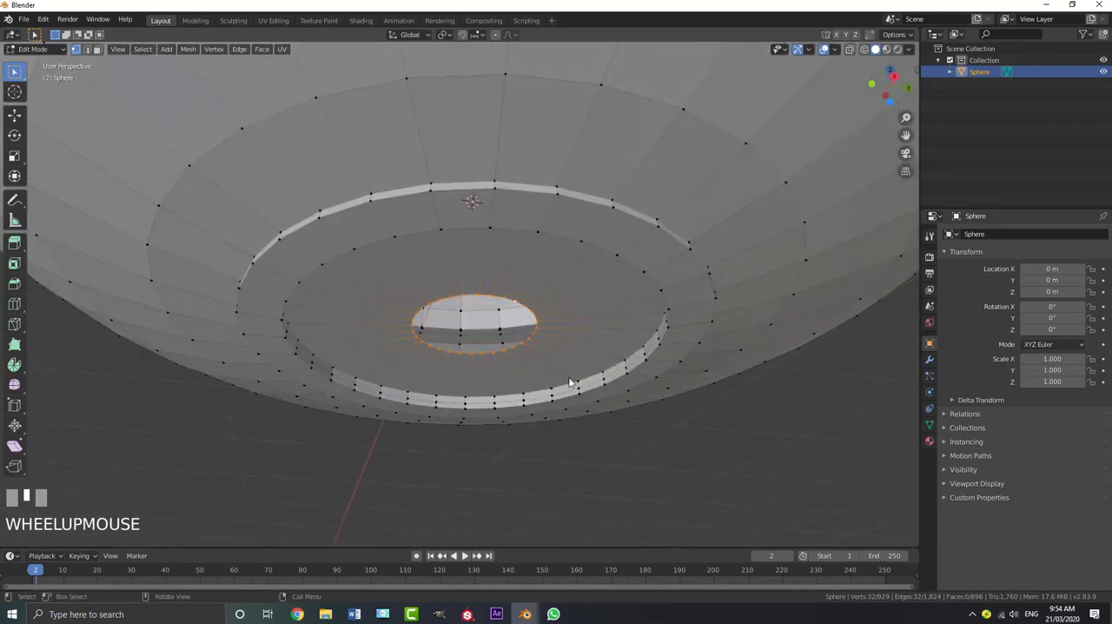
pyautogui.press('s')
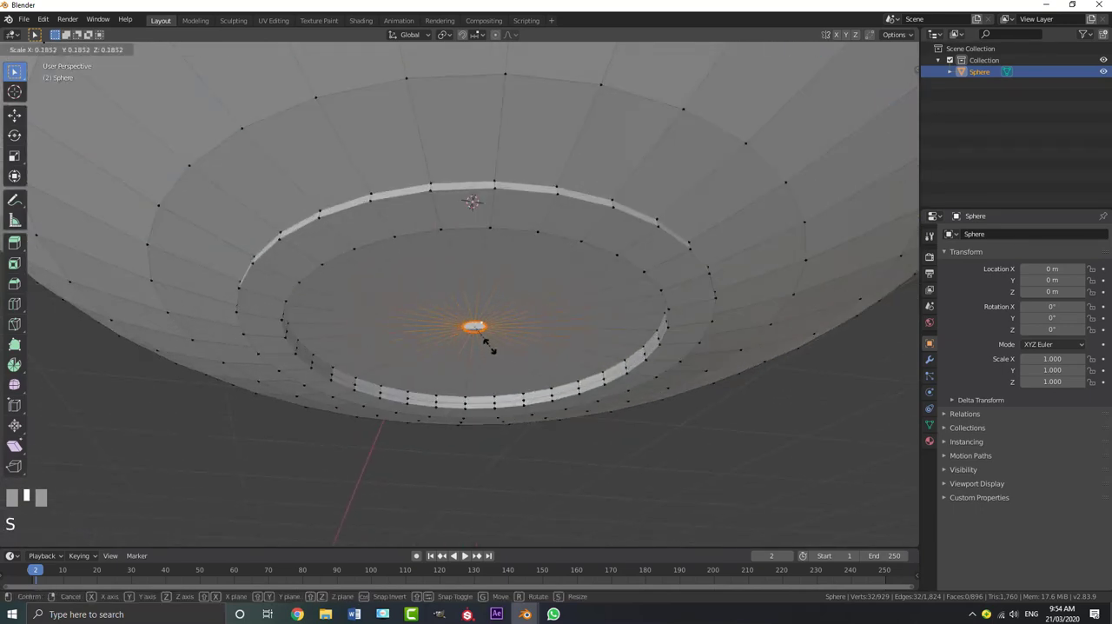
pyautogui.click(488, 349)
pyautogui.scroll(2, 500, 343)
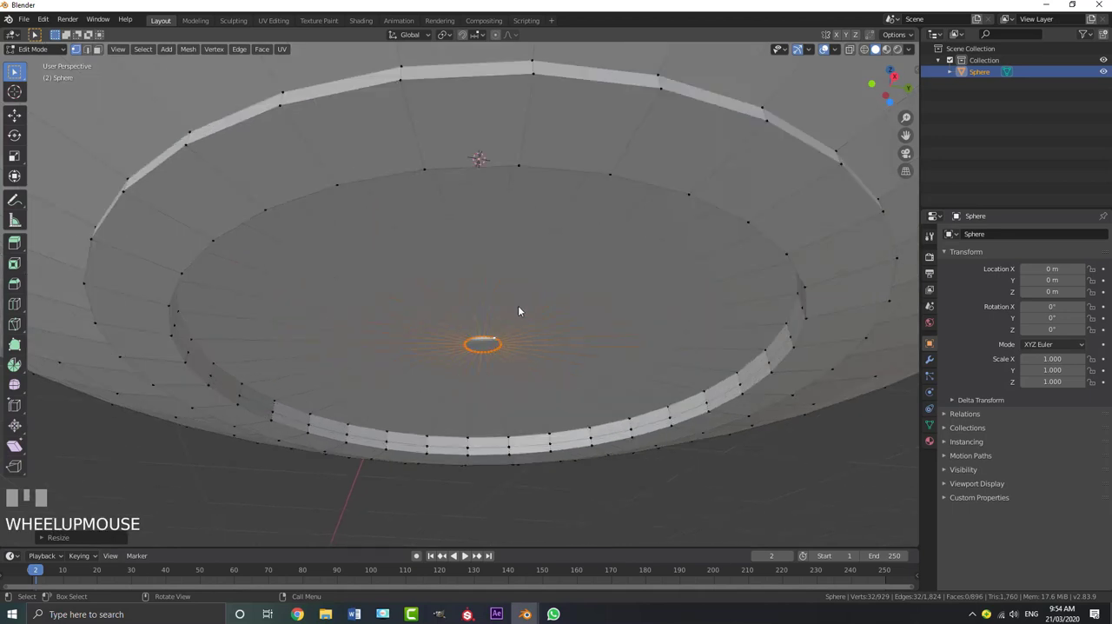
pyautogui.scroll(-4, 380, 337)
pyautogui.scroll(-3, 389, 341)
pyautogui.press('Tab')
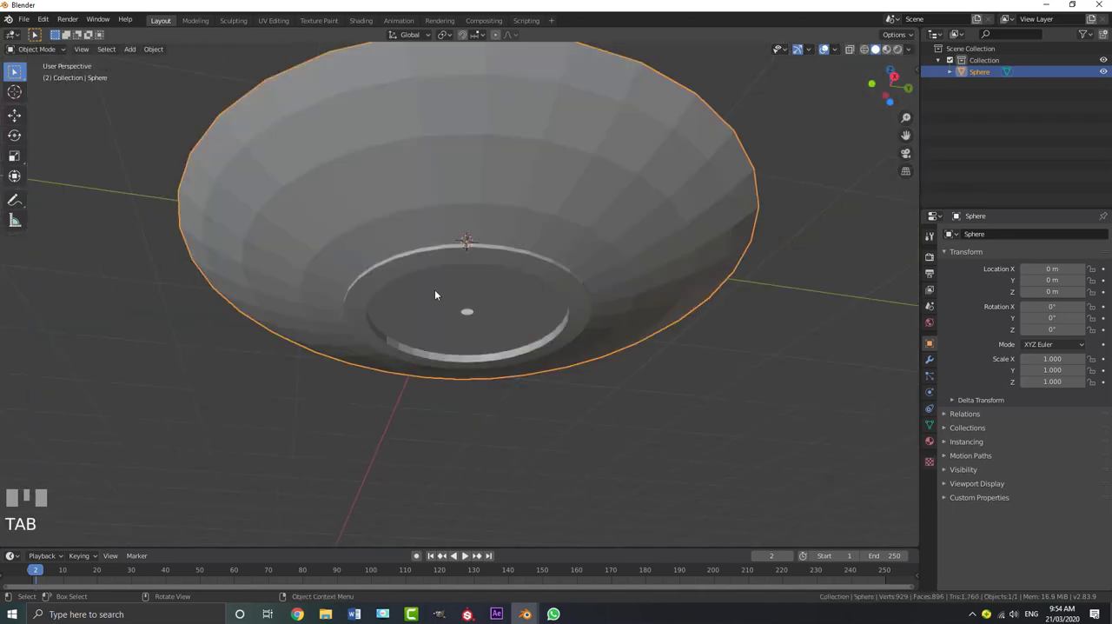
# Add a Subdivision Surface modifier to the UFO
pyautogui.moveTo(434, 289); pyautogui.dragTo(783, 263, button='middle')
pyautogui.scroll(2, 442, 310)
pyautogui.scroll(2, 442, 310)
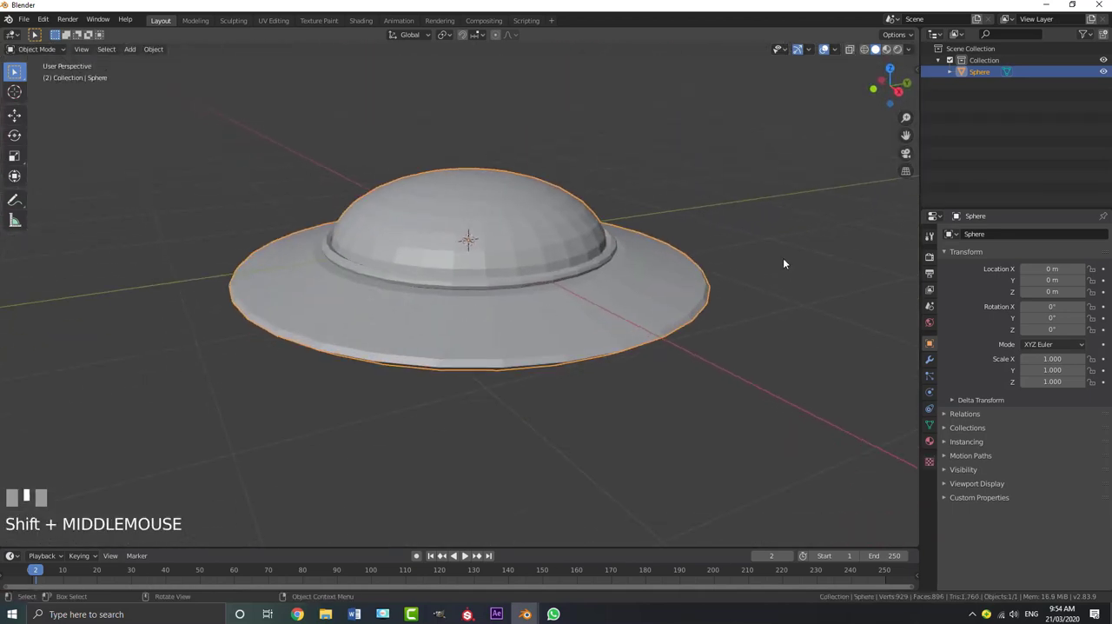
pyautogui.click(930, 360)
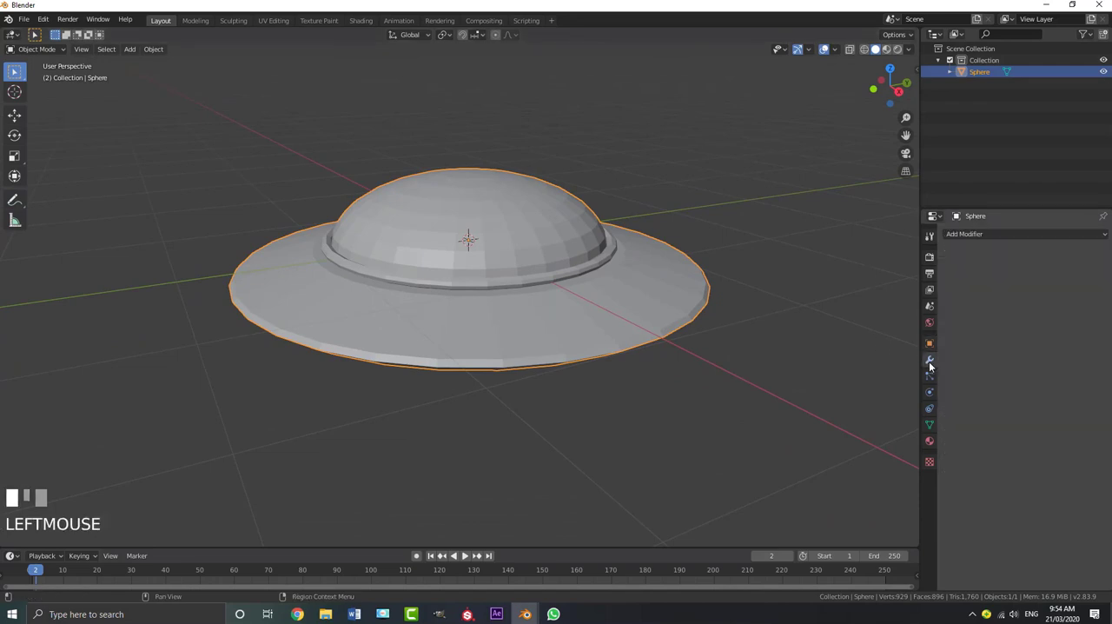
pyautogui.click(960, 234)
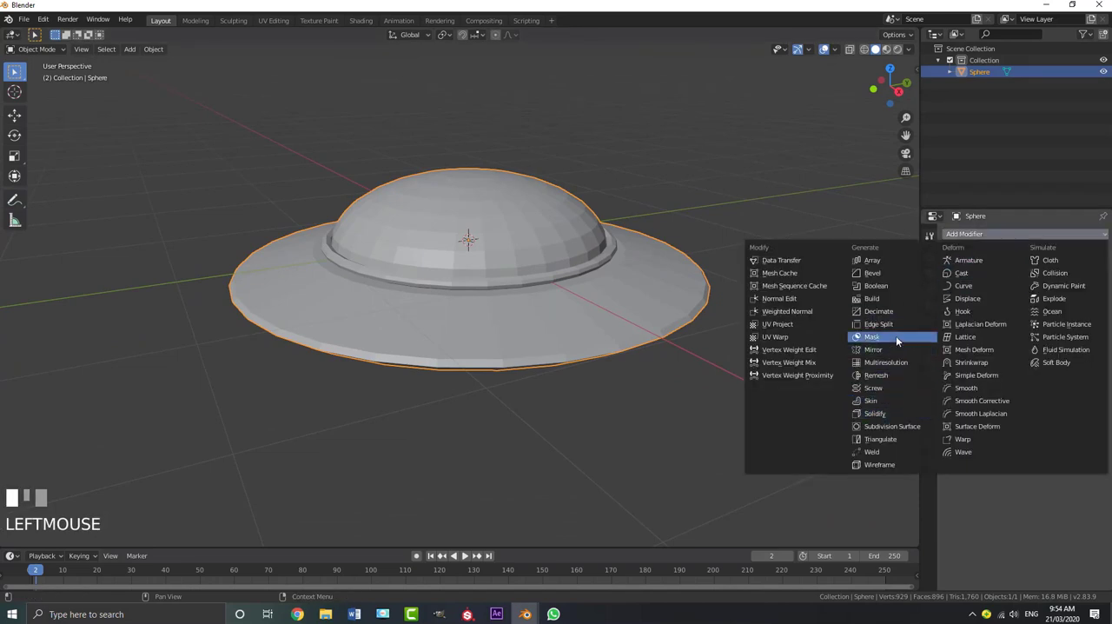
pyautogui.click(882, 426)
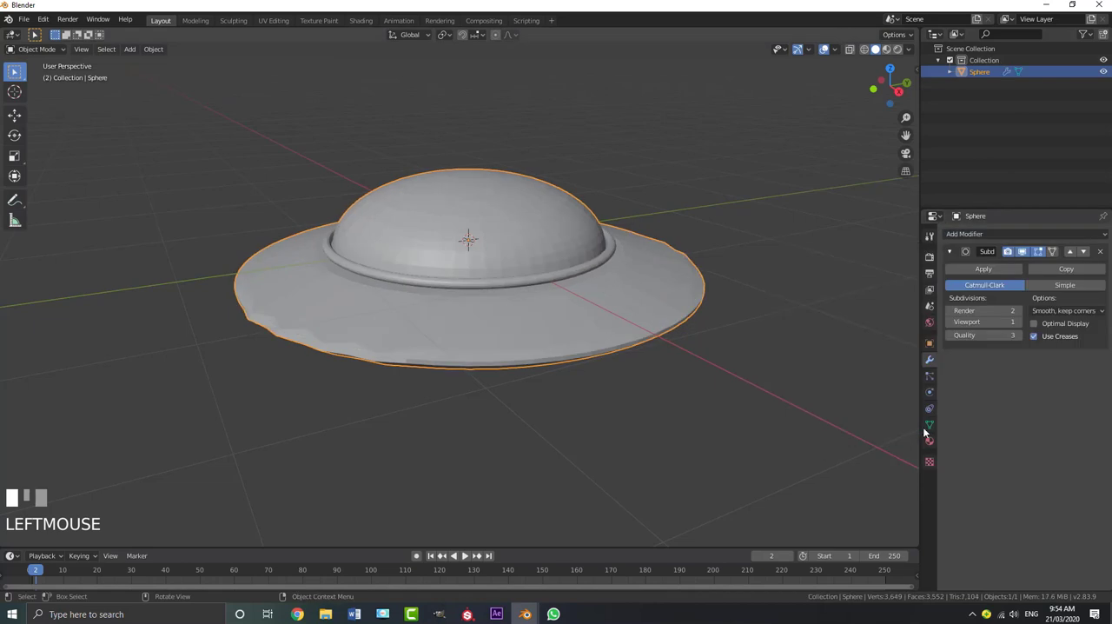
# Recalculate the normals of the whole UFO mesh to face outside, then return to Object Mode
pyautogui.moveTo(498, 295)
pyautogui.mouseDown(button='middle')
pyautogui.moveTo(502, 262)
pyautogui.moveTo(513, 304)
pyautogui.mouseUp(button='middle')
pyautogui.scroll(2, 138, 373)
pyautogui.moveTo(145, 369); pyautogui.dragTo(293, 385, button='middle')
pyautogui.scroll(2, 300, 391)
pyautogui.press('Tab')
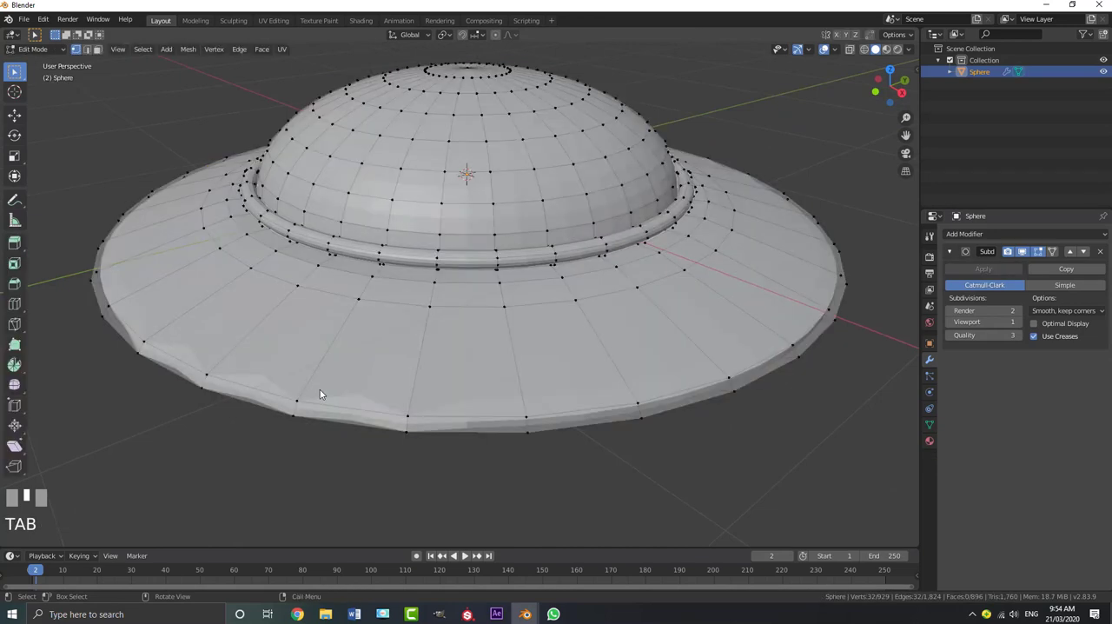
pyautogui.press('a')
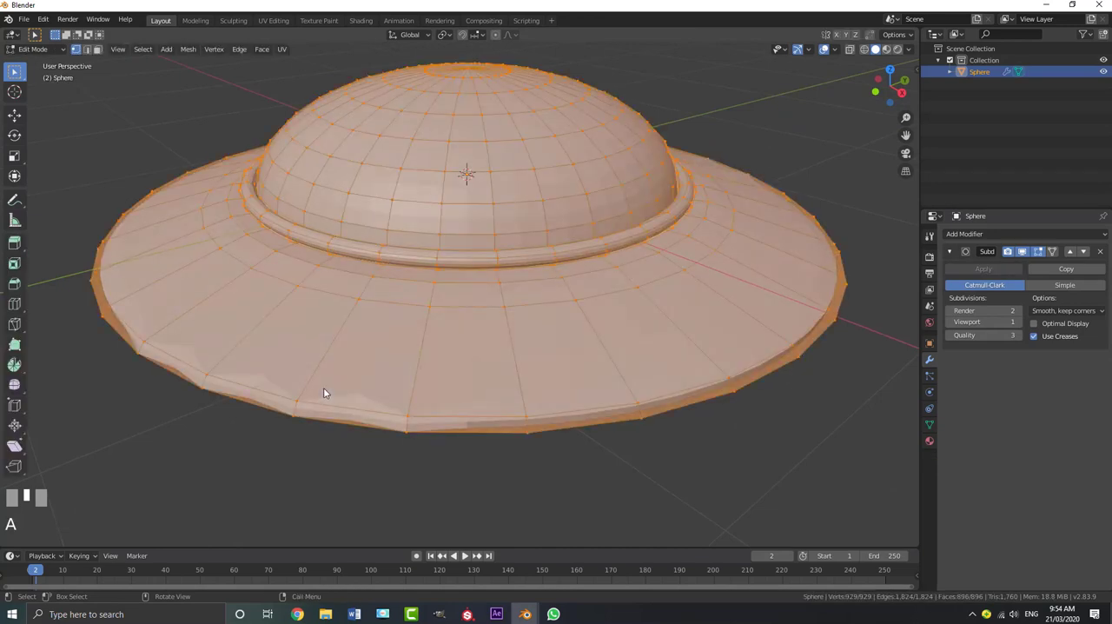
pyautogui.hotkey('alt', 'n')
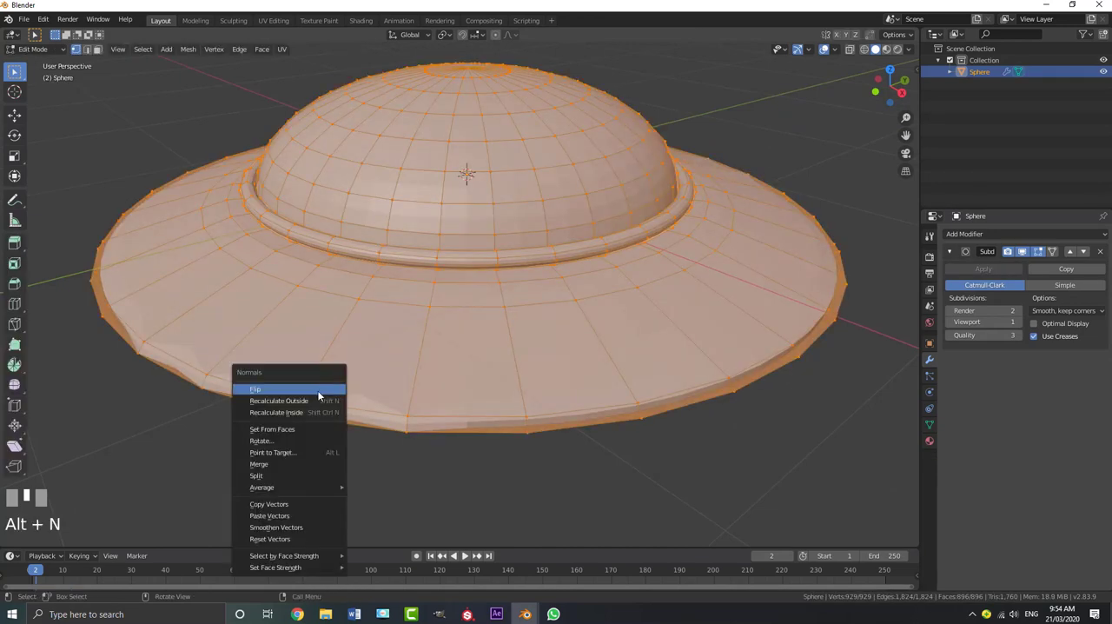
pyautogui.click(311, 400)
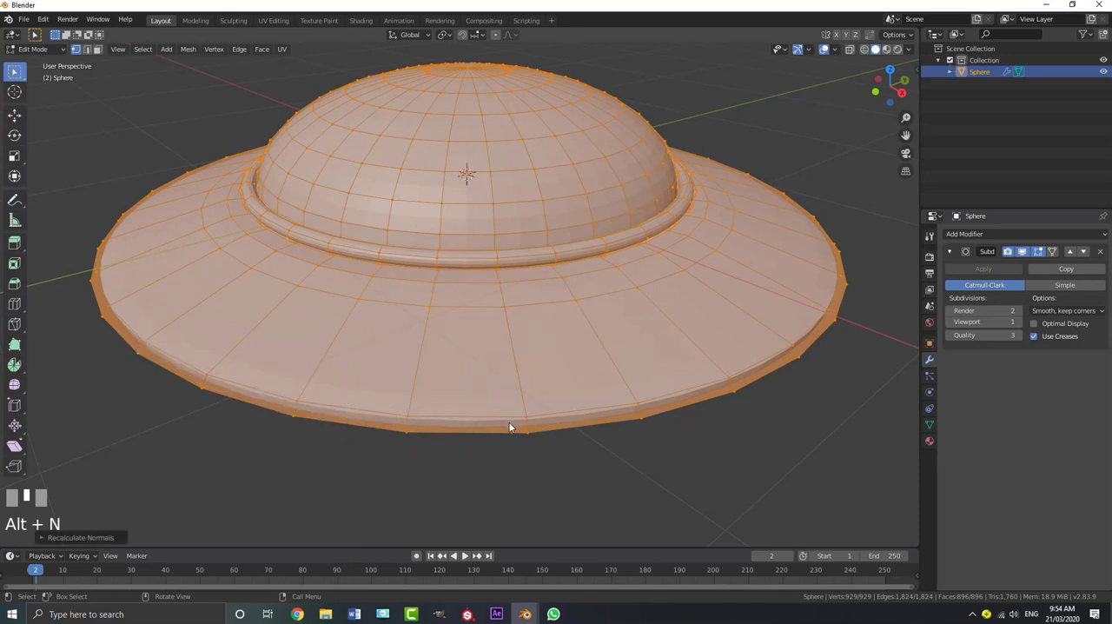
pyautogui.press('Tab')
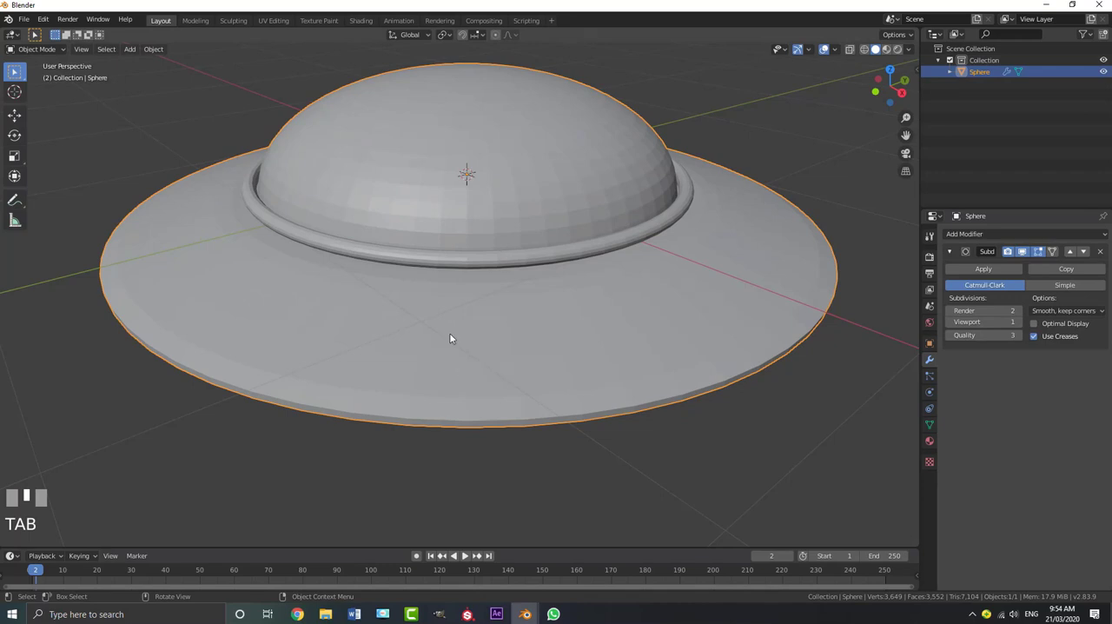
# Apply smooth shading to the UFO
pyautogui.moveTo(449, 338); pyautogui.dragTo(462, 223, button='middle')
pyautogui.scroll(2, 430, 276)
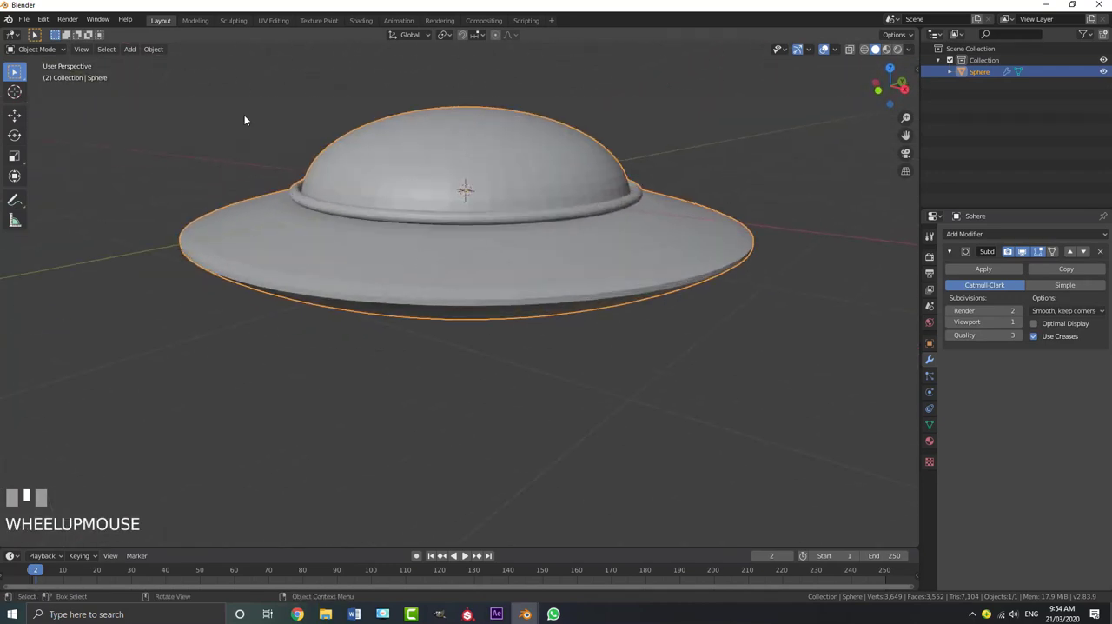
pyautogui.click(154, 49)
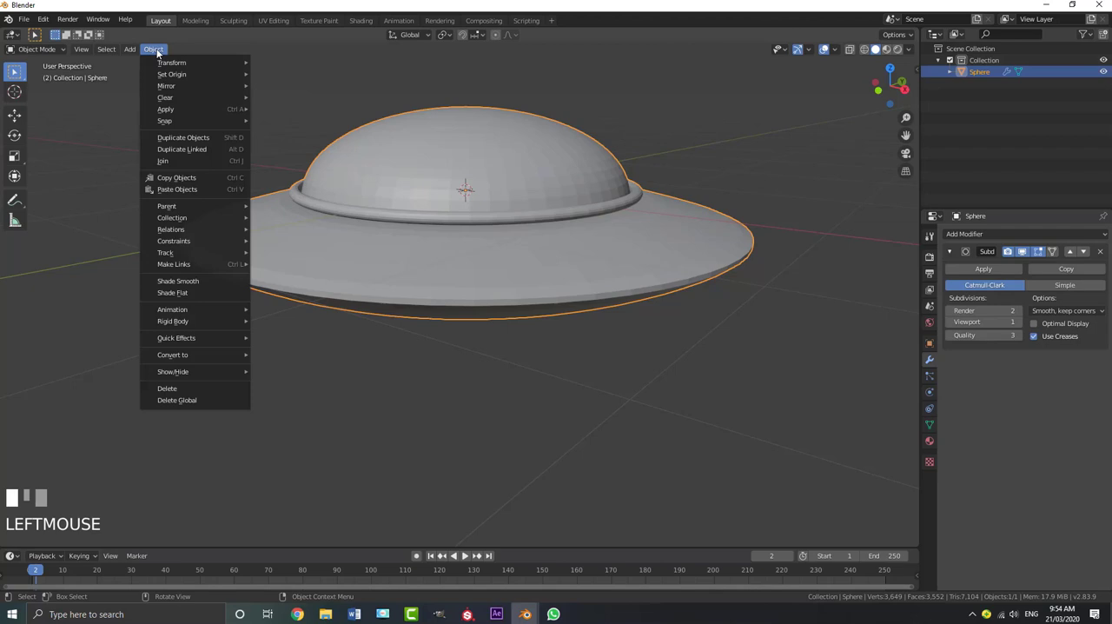
pyautogui.click(190, 283)
pyautogui.moveTo(408, 265); pyautogui.dragTo(443, 277, button='middle')
# In front view, select the entire linked saucer hull and raise it slightly along Z to meet the rim ring
pyautogui.press('KP_1')
pyautogui.scroll(6, 444, 287)
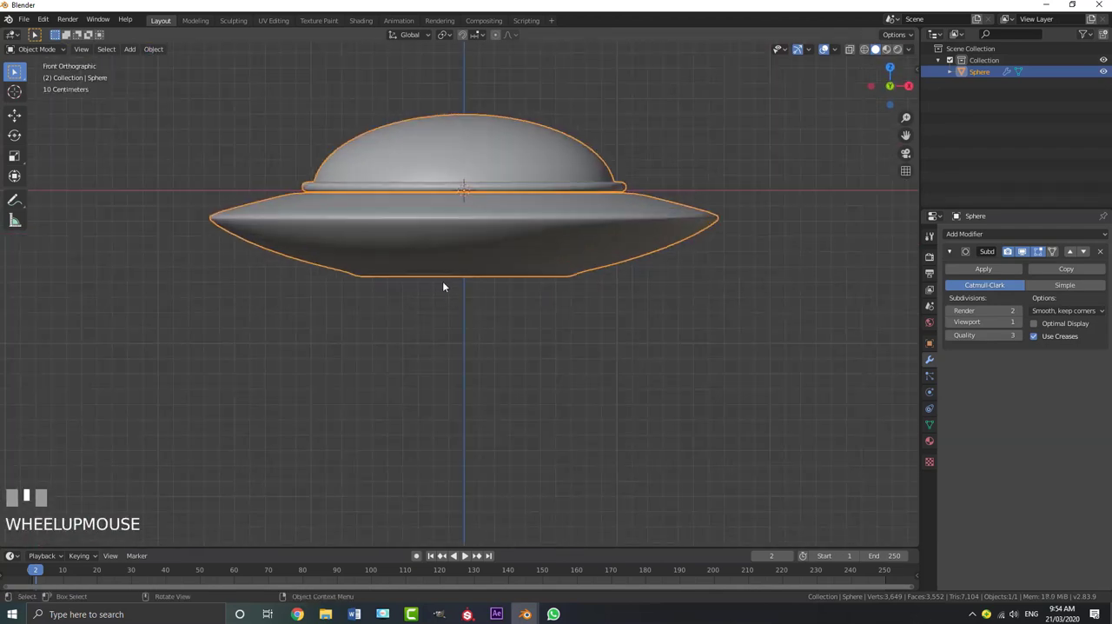
pyautogui.press('Tab')
pyautogui.keyDown('shift'); pyautogui.moveTo(345, 237); pyautogui.dragTo(389, 290, button='middle'); pyautogui.keyUp('shift')
pyautogui.scroll(3, 389, 290)
pyautogui.click(342, 298)
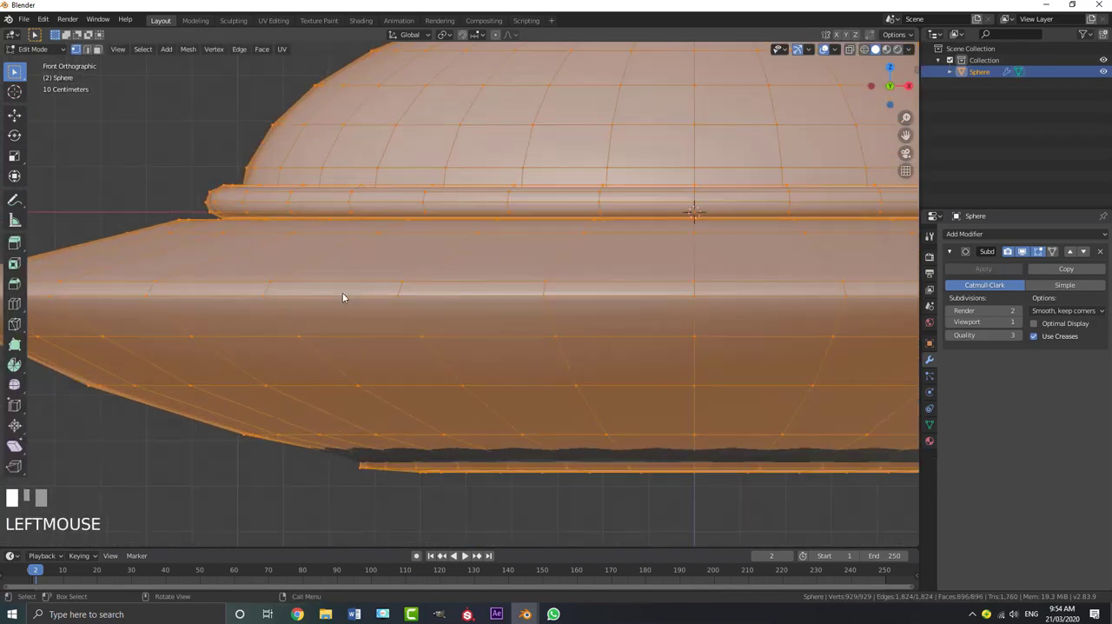
pyautogui.scroll(-3, 294, 298)
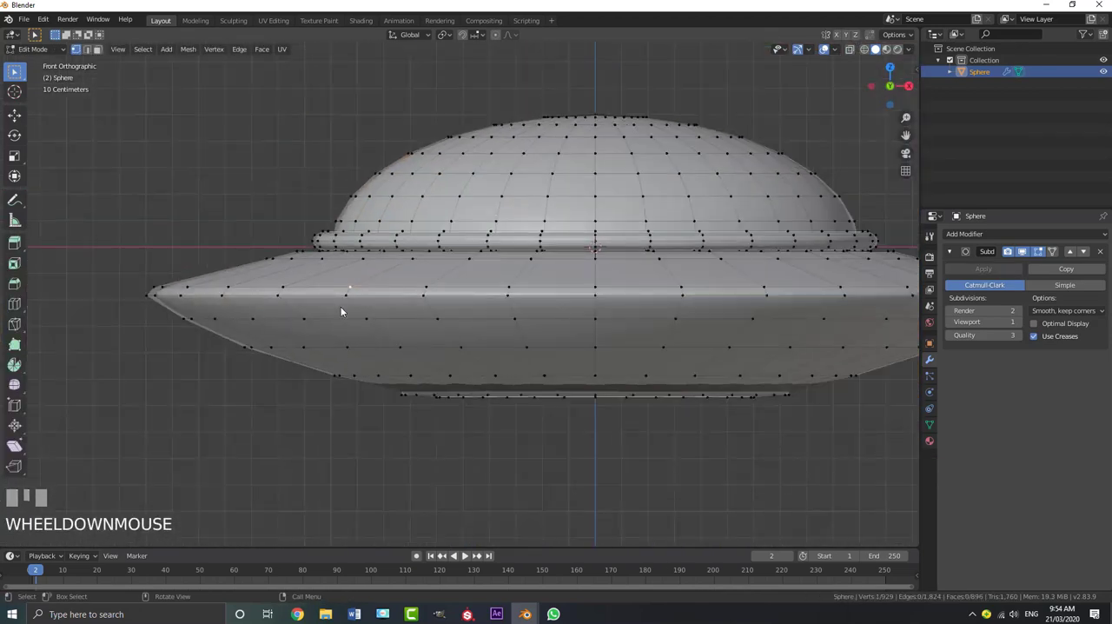
pyautogui.hotkey('ctrl', 'l')
pyautogui.scroll(4, 342, 310)
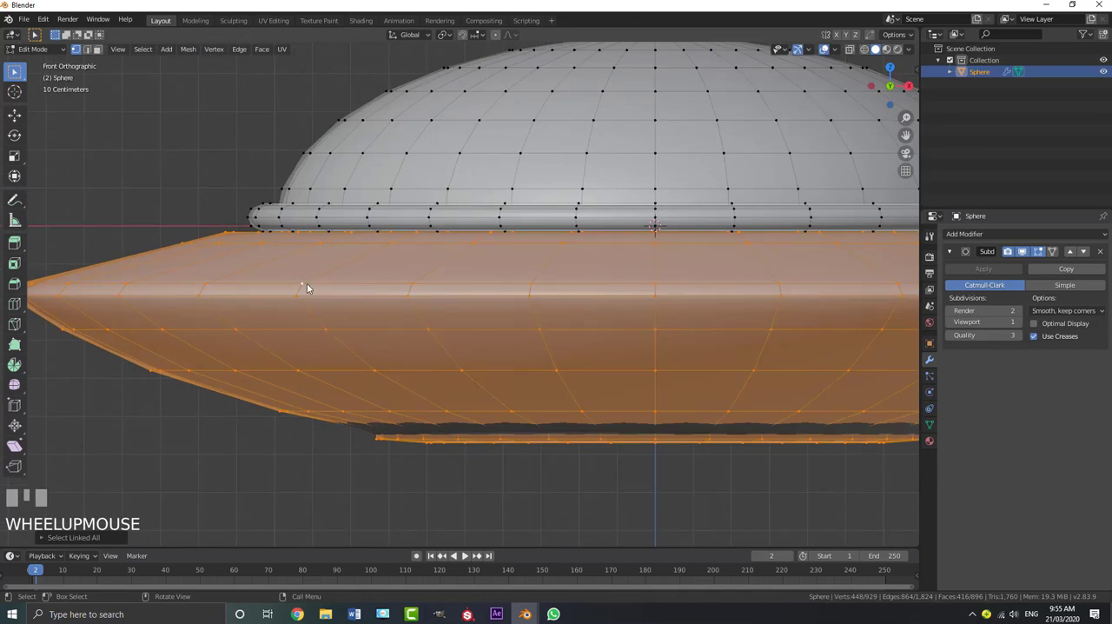
pyautogui.press('g')
pyautogui.press('z')
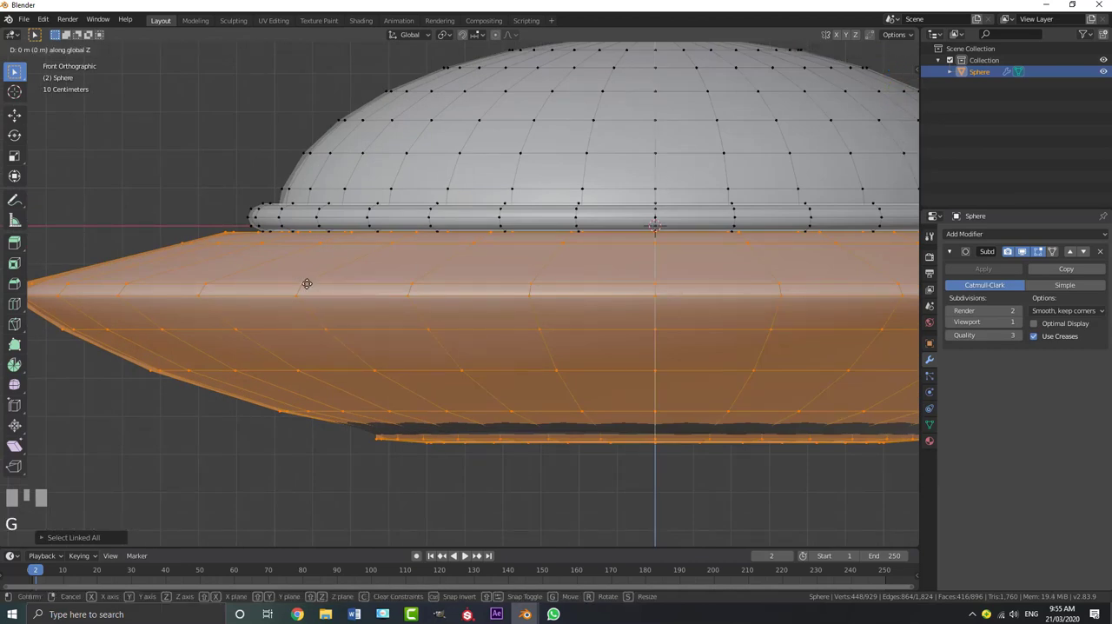
pyautogui.keyDown('shift'); pyautogui.click(330, 227); pyautogui.keyUp('shift')
pyautogui.scroll(-3, 373, 300)
pyautogui.press('Tab')
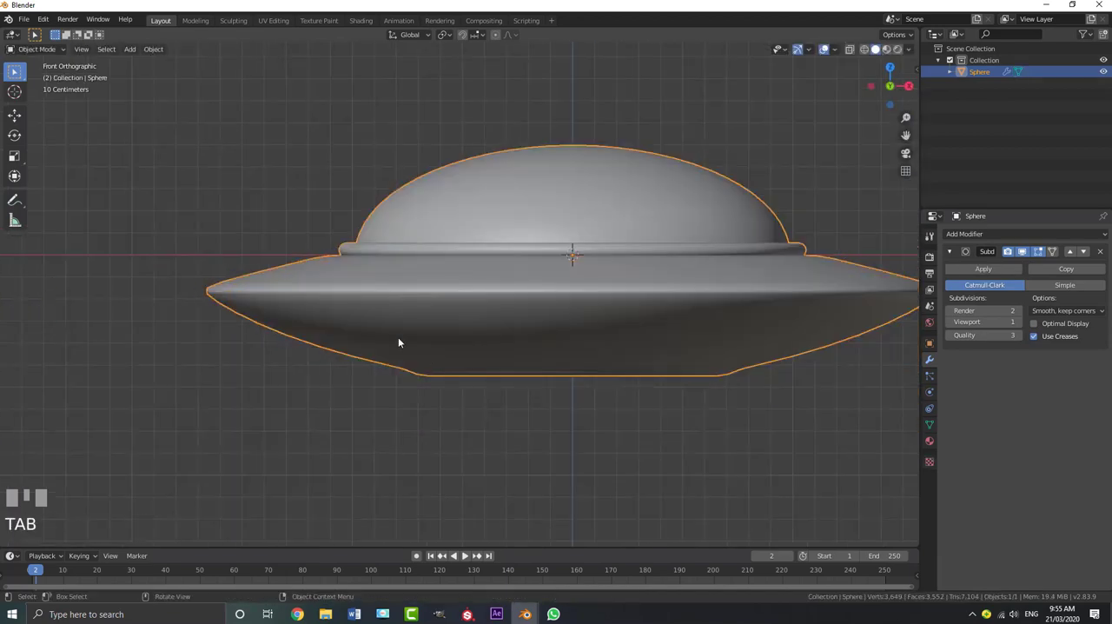
# Select all linked geometry of the dome and scale it slightly to fit against the rim ring
pyautogui.moveTo(452, 337)
pyautogui.mouseDown(button='middle')
pyautogui.moveTo(475, 315)
pyautogui.moveTo(461, 330)
pyautogui.mouseUp(button='middle')
pyautogui.press('a')
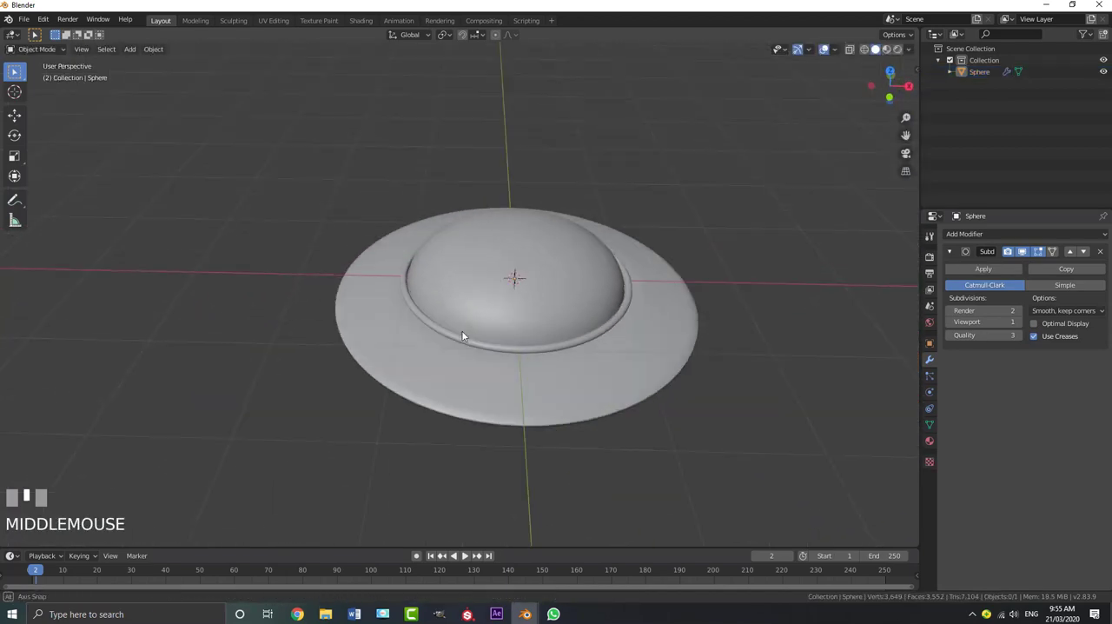
pyautogui.scroll(2, 485, 320)
pyautogui.press('Tab')
pyautogui.click(533, 309)
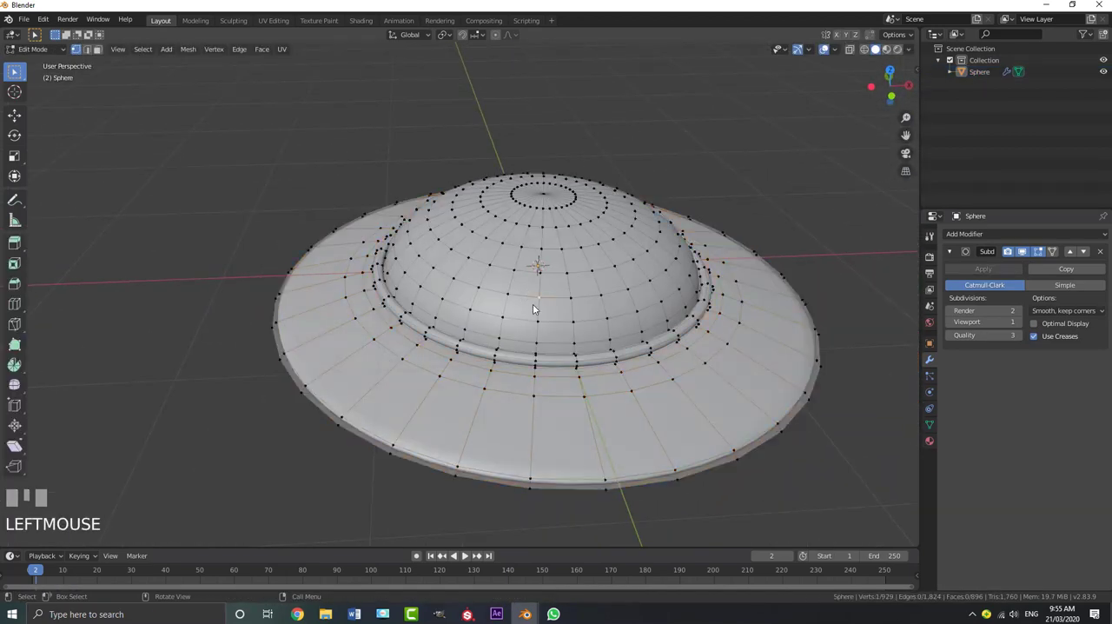
pyautogui.hotkey('ctrl', 'l')
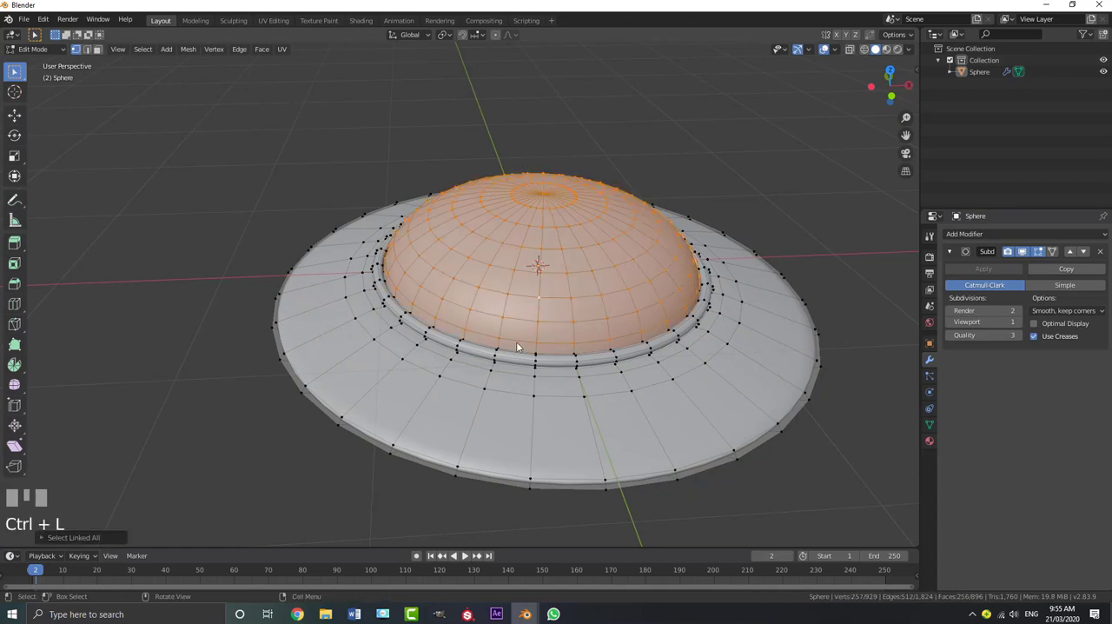
pyautogui.scroll(3, 534, 309)
pyautogui.press('s')
pyautogui.keyDown('shift'); pyautogui.click(547, 478); pyautogui.keyUp('shift')
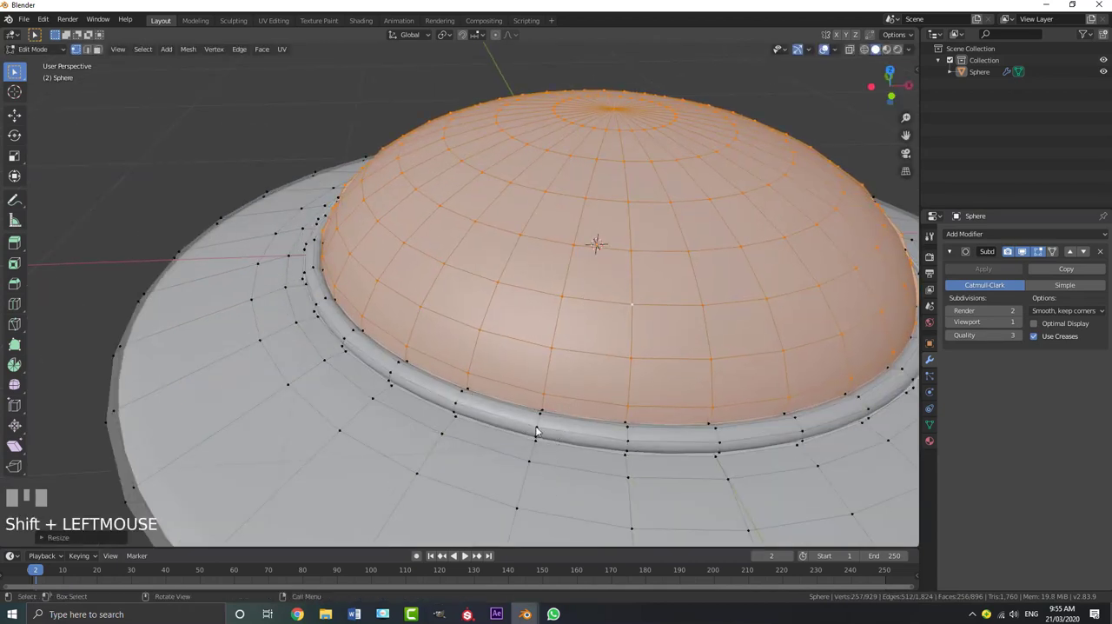
pyautogui.press('Tab')
pyautogui.press('Tab')
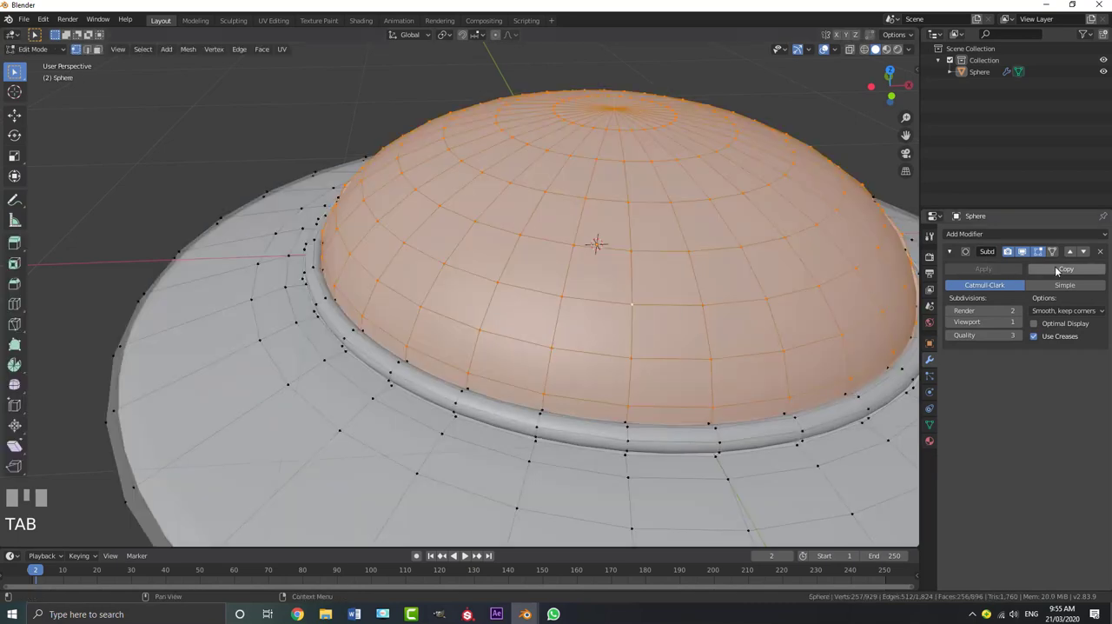
# Enable on-cage display for the Subdivision modifier and deselect all of the UFO's geometry
pyautogui.click(1053, 252)
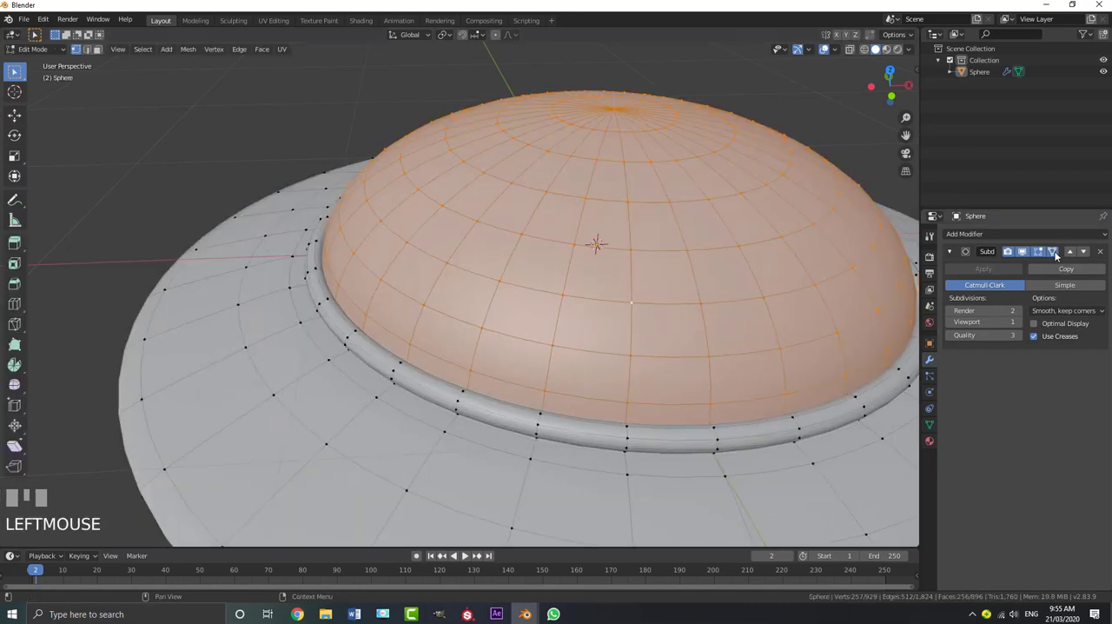
pyautogui.scroll(-3, 587, 323)
pyautogui.hotkey('alt', 'a')
pyautogui.moveTo(587, 323); pyautogui.dragTo(545, 339, button='middle')
pyautogui.scroll(2, 747, 295)
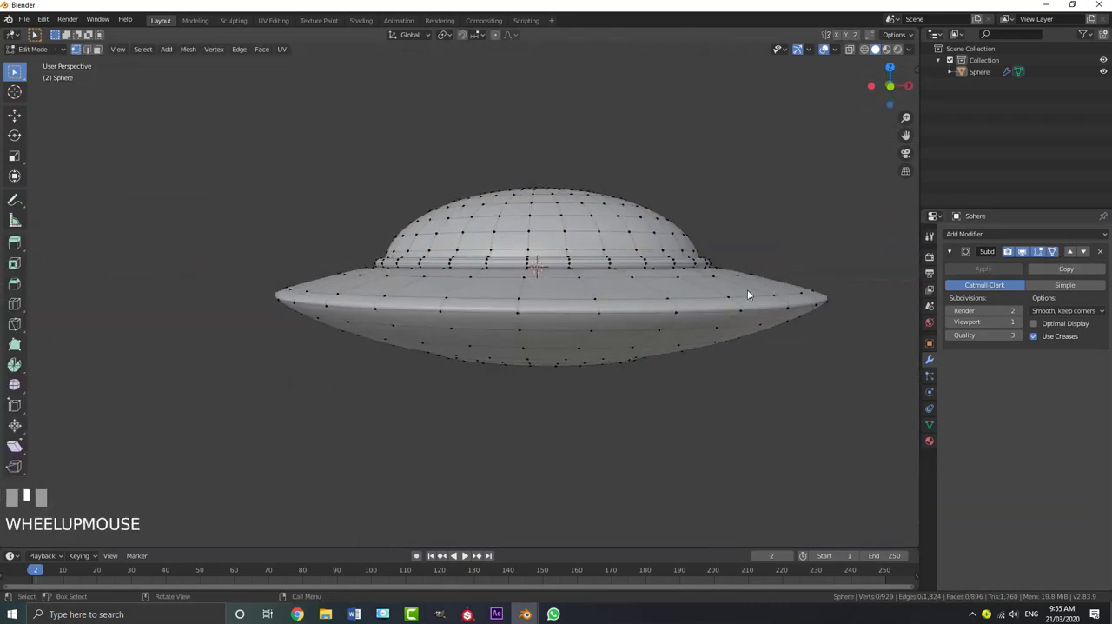
# Switch to edge selection and turn off the Subdivision modifier's on-cage display
pyautogui.click(86, 50)
pyautogui.moveTo(289, 411); pyautogui.dragTo(347, 461, button='middle')
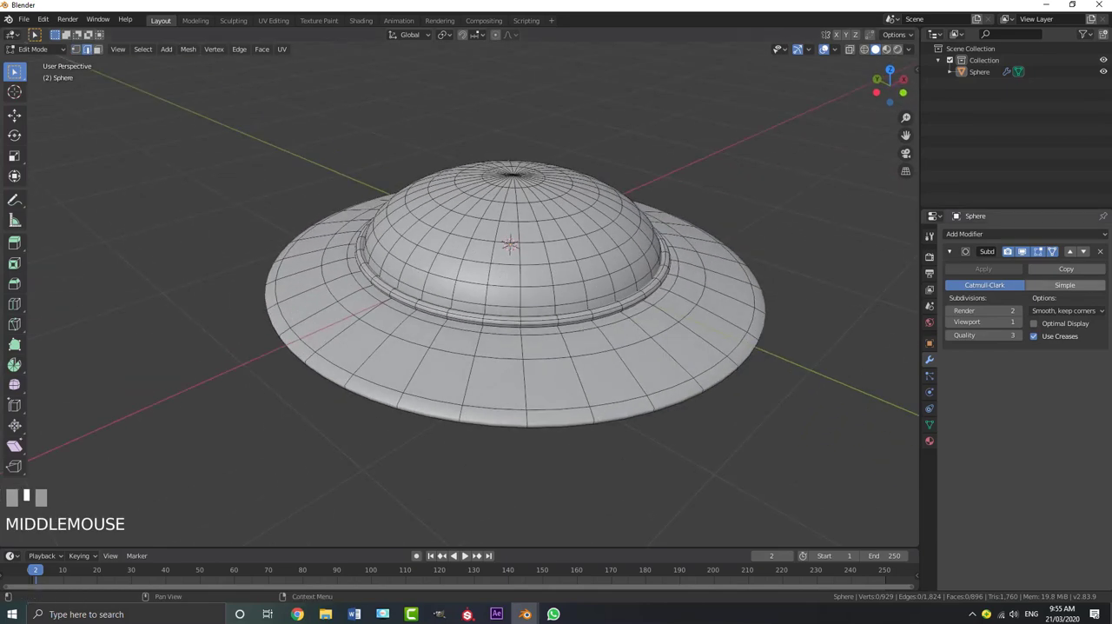
pyautogui.click(1057, 251)
pyautogui.moveTo(686, 325); pyautogui.dragTo(635, 298, button='middle')
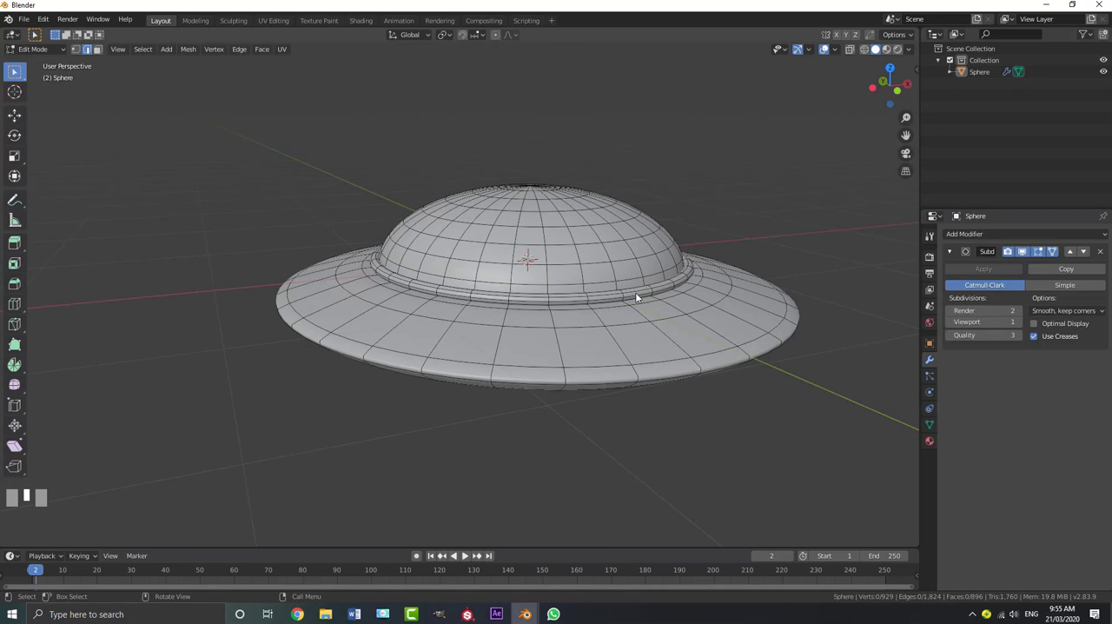
pyautogui.scroll(-3, 635, 292)
pyautogui.moveTo(509, 289); pyautogui.dragTo(515, 230, button='middle')
pyautogui.scroll(4, 515, 230)
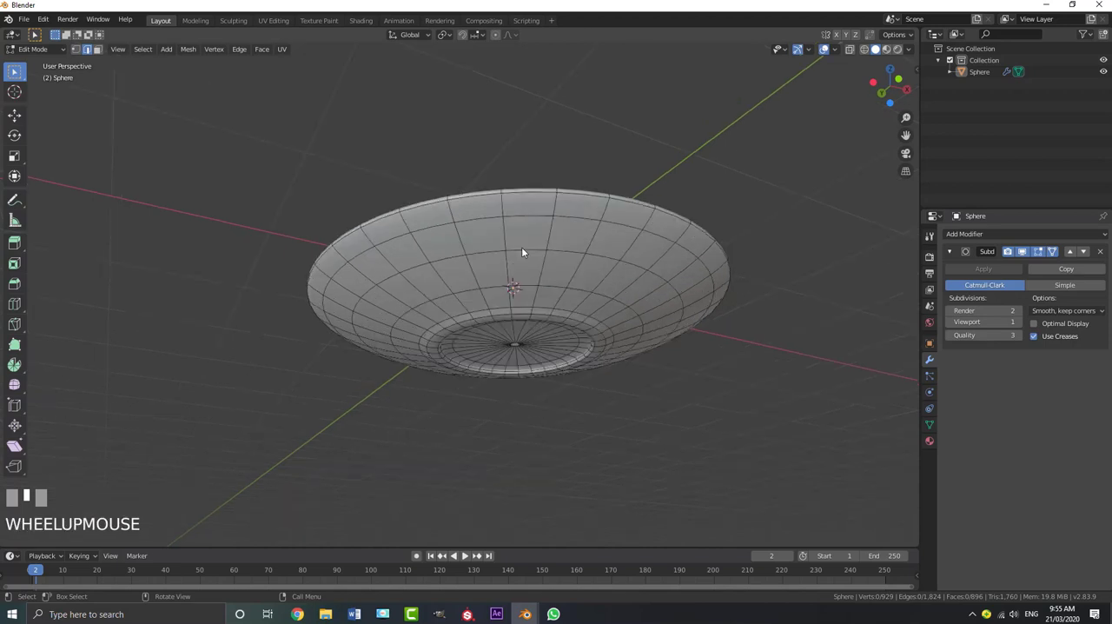
pyautogui.click(1056, 253)
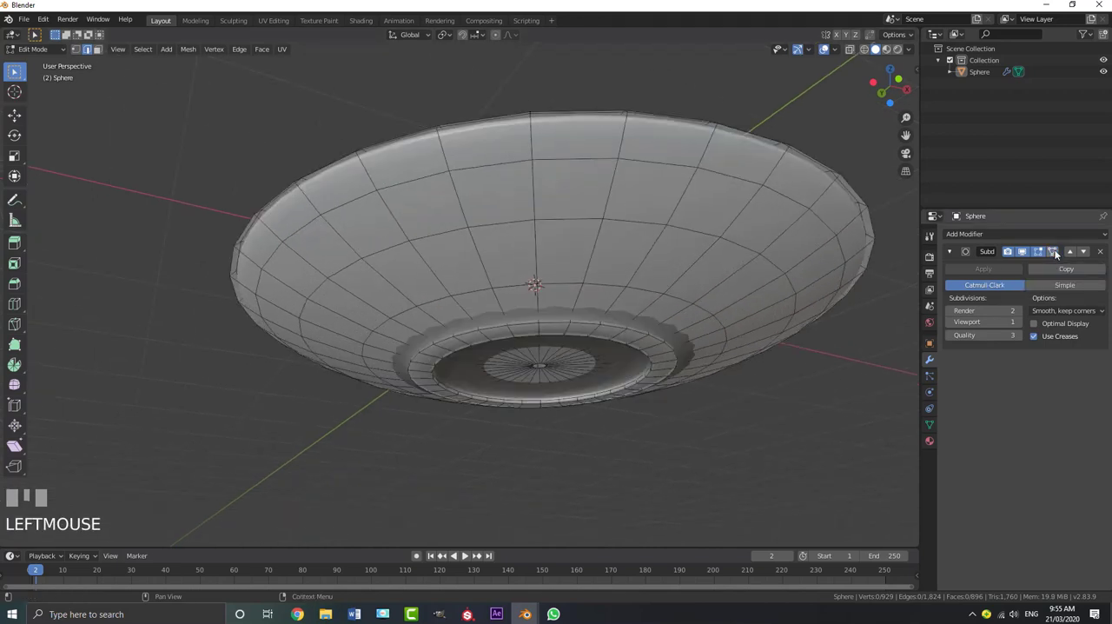
# Select the small edge loop at the centre of the recessed underside and switch to vertex selection
pyautogui.moveTo(521, 321); pyautogui.dragTo(470, 292, button='middle')
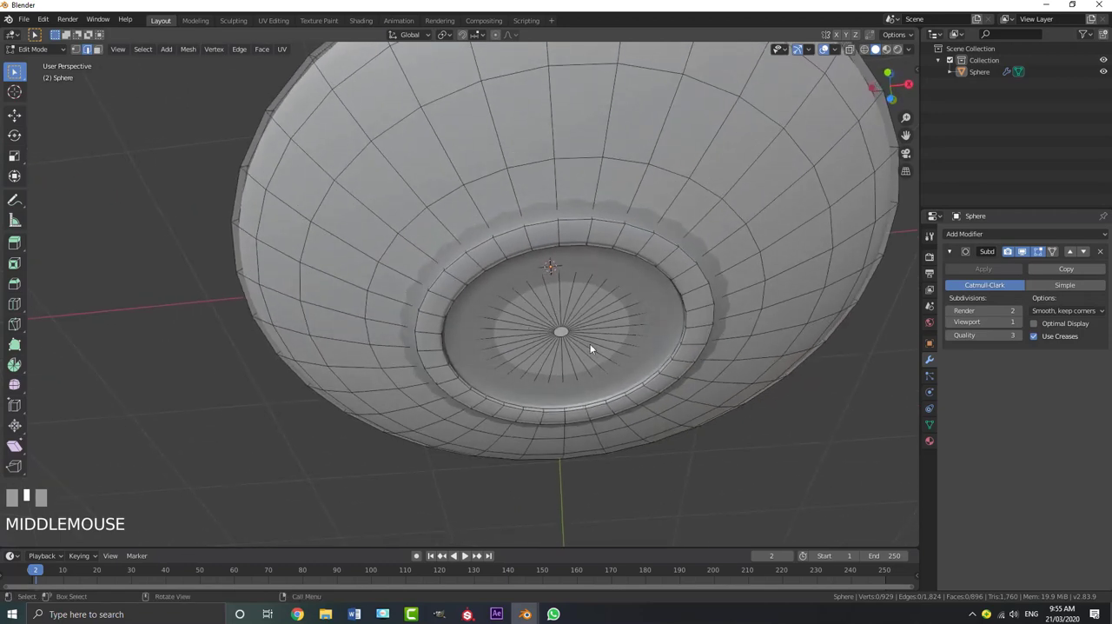
pyautogui.scroll(5, 558, 333)
pyautogui.keyDown('shift'); pyautogui.moveTo(580, 315); pyautogui.dragTo(338, 276, button='middle'); pyautogui.keyUp('shift')
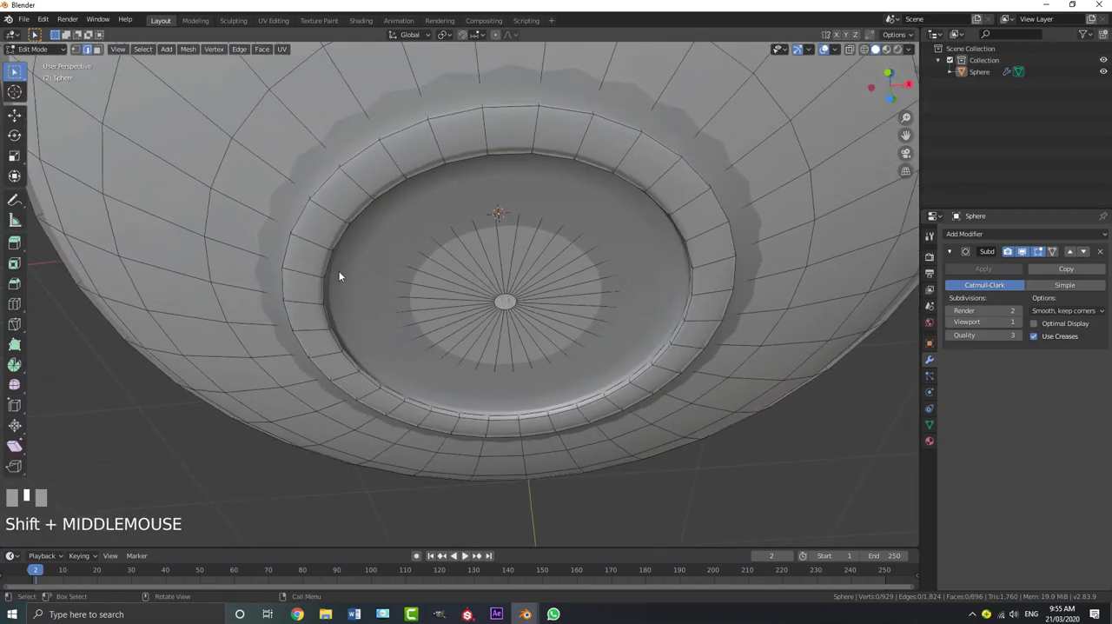
pyautogui.scroll(2, 511, 293)
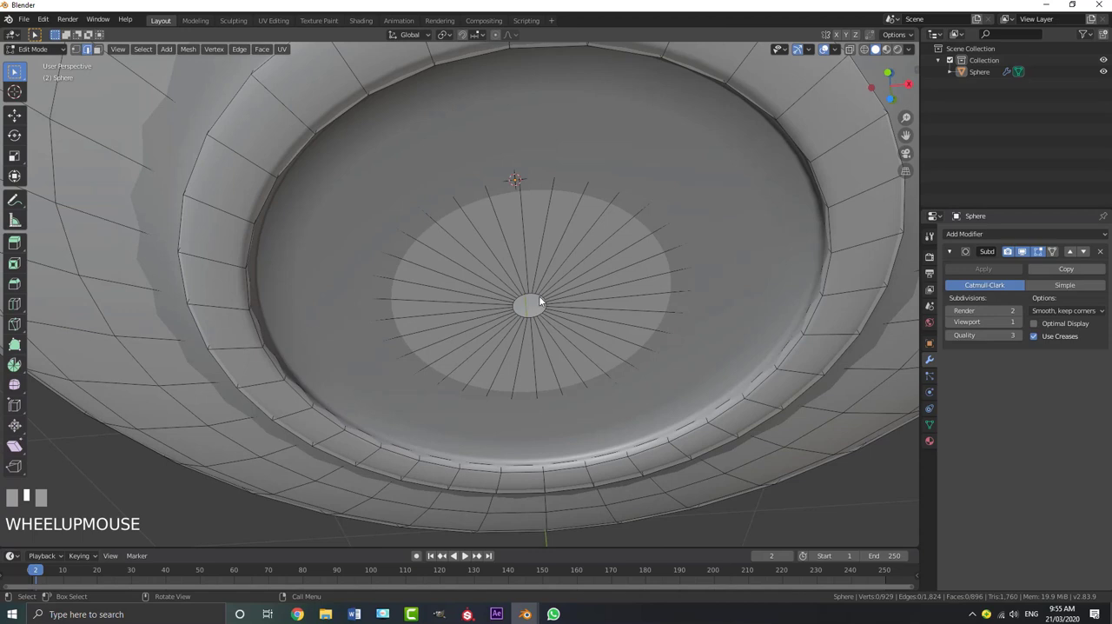
pyautogui.keyDown('alt'); pyautogui.keyDown('shift'); pyautogui.click(533, 293); pyautogui.keyUp('shift'); pyautogui.keyUp('alt')
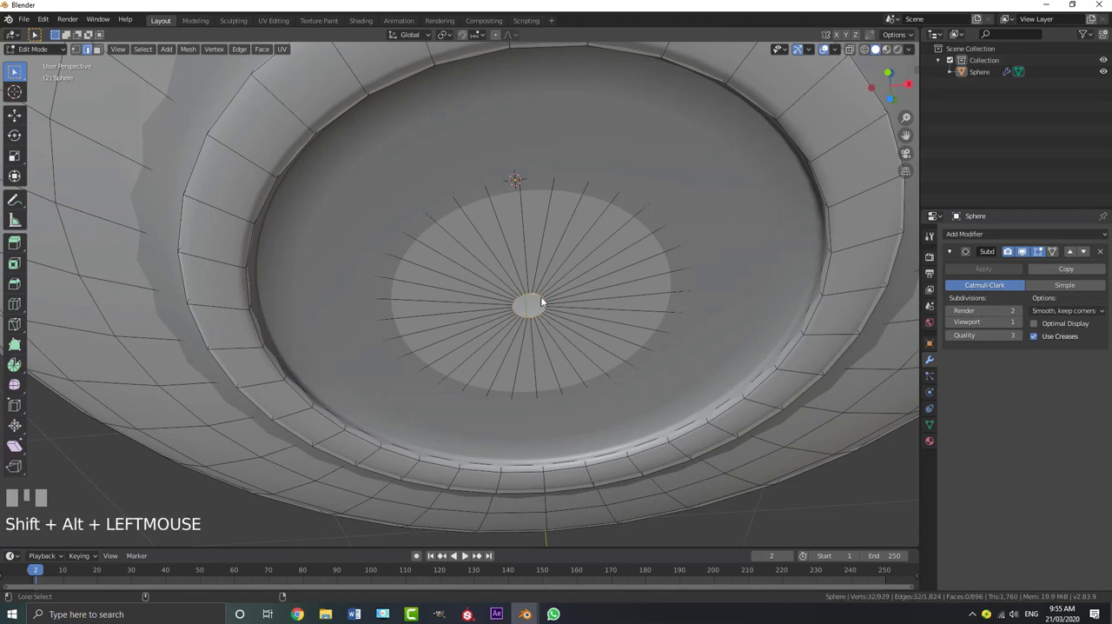
pyautogui.moveTo(516, 266); pyautogui.dragTo(47, 56, button='middle')
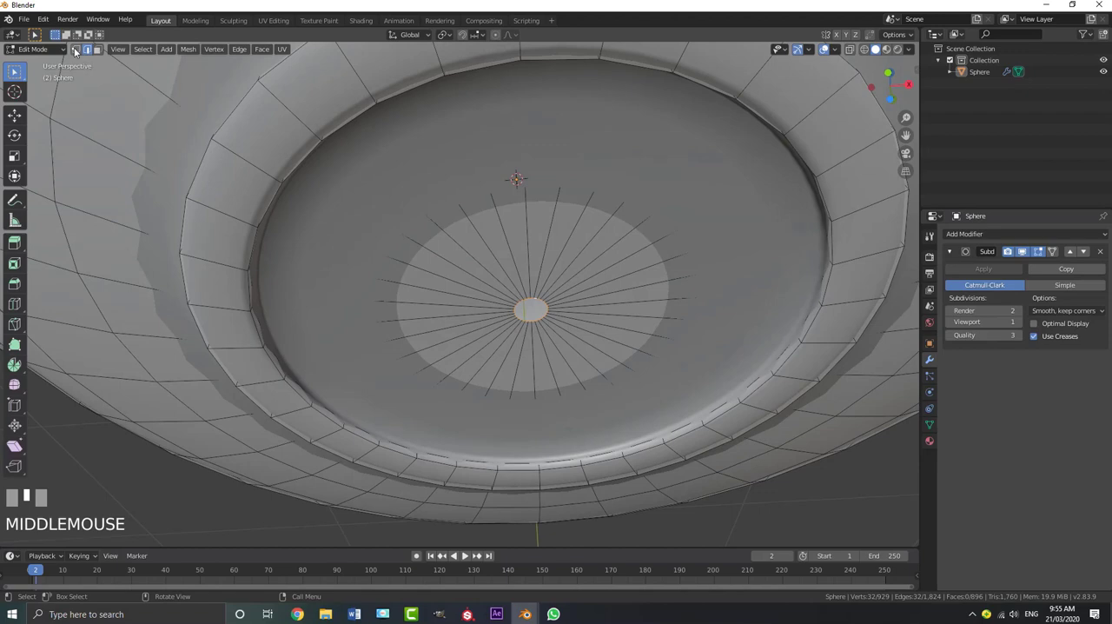
pyautogui.click(75, 50)
# Duplicate the small centre loop in place, lower it slightly along Z, and scale it up to the outline of the lighter disc
pyautogui.moveTo(616, 261); pyautogui.dragTo(550, 297, button='middle')
pyautogui.hotkey('shift', 'd')
pyautogui.rightClick(552, 289)
pyautogui.press('g')
pyautogui.press('z')
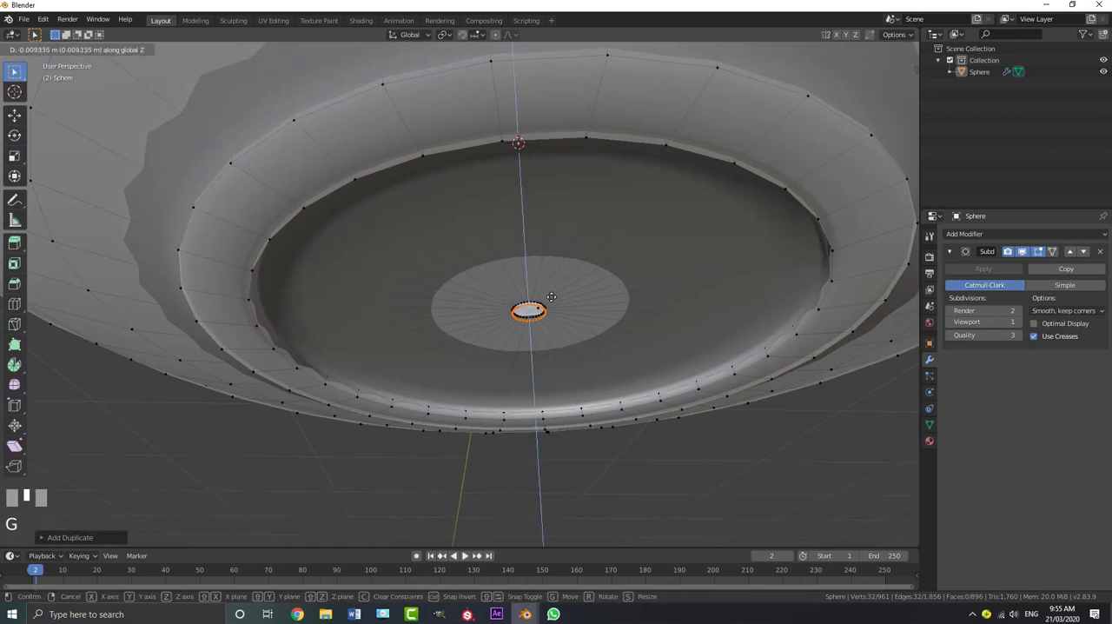
pyautogui.click(564, 306)
pyautogui.press('s')
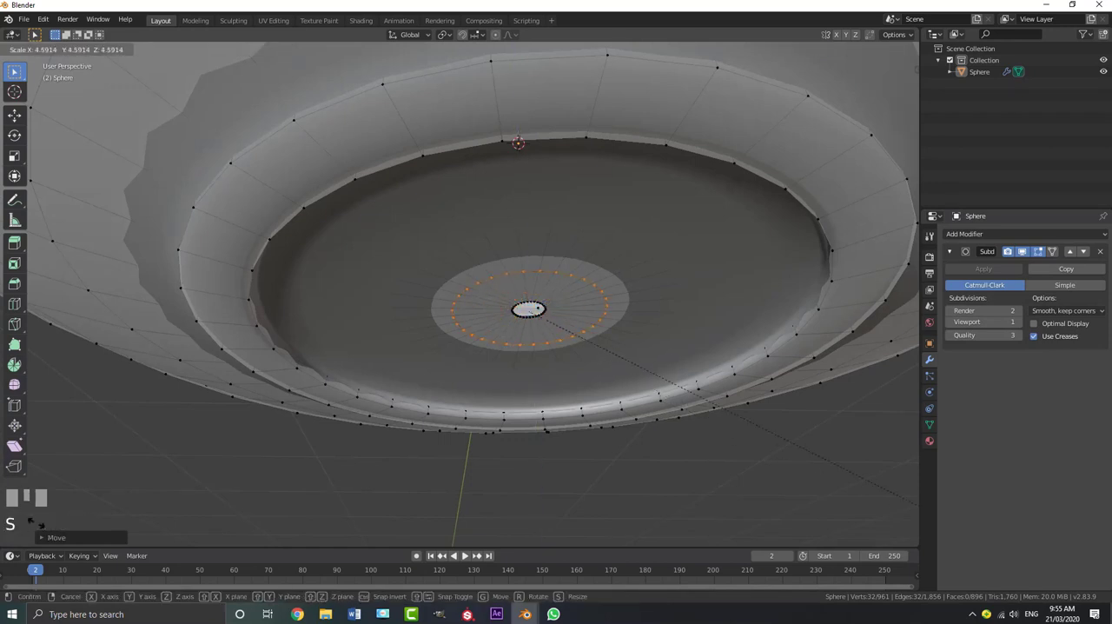
pyautogui.click(120, 83)
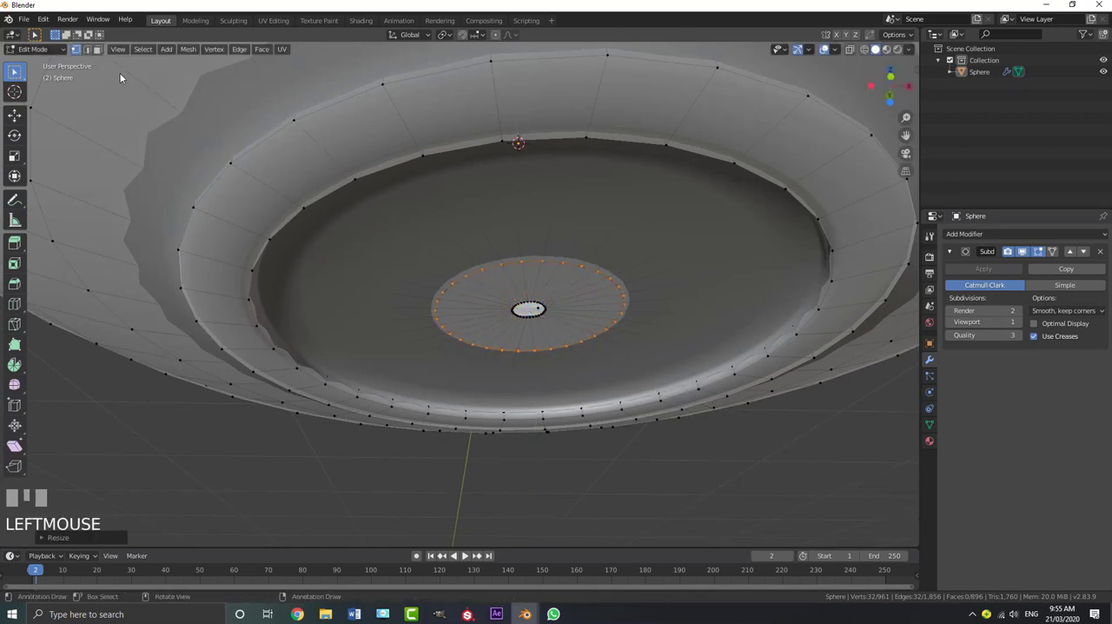
# Extrude the enlarged ring about 0.09 m downward along Z and fill its lower end with a face
pyautogui.scroll(-3, 525, 261)
pyautogui.scroll(2, 508, 261)
pyautogui.moveTo(521, 263); pyautogui.dragTo(546, 291, button='middle')
pyautogui.press('e')
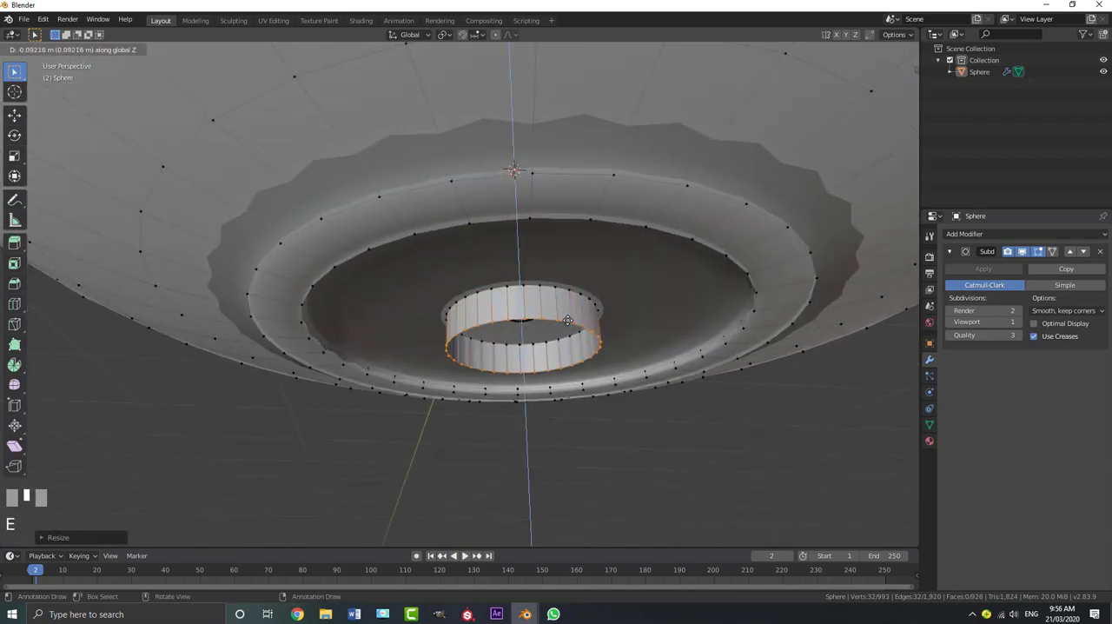
pyautogui.click(571, 327)
pyautogui.scroll(-2, 562, 319)
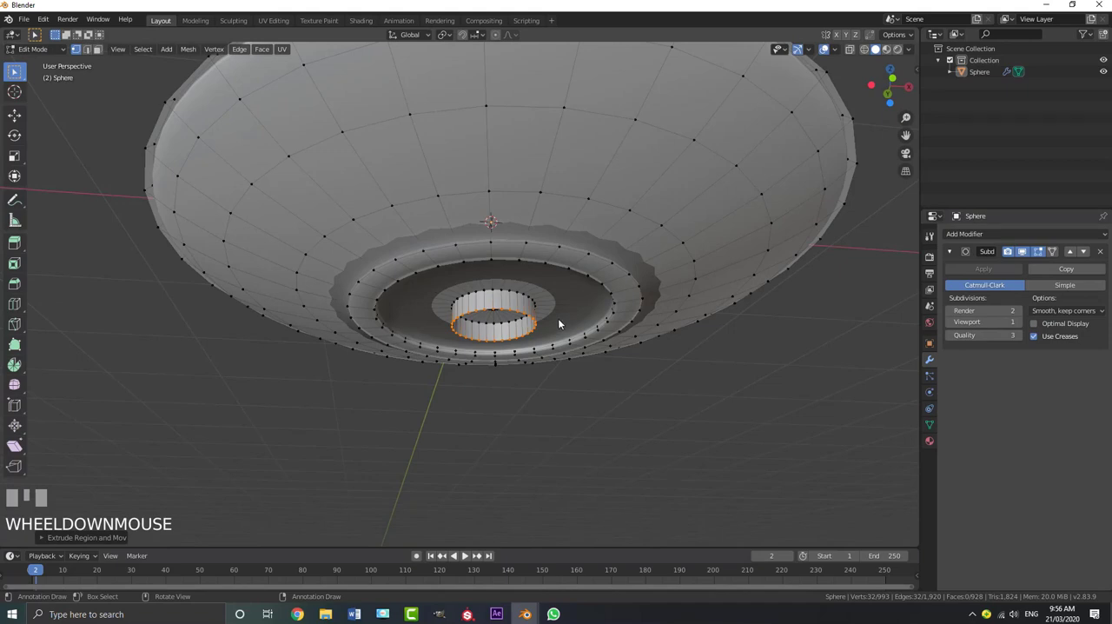
pyautogui.scroll(2, 560, 318)
pyautogui.press('f')
# Extrude and scale the cylinder's bottom face inward twice, first slightly, then to about 0.75
pyautogui.moveTo(598, 346); pyautogui.dragTo(588, 322, button='middle')
pyautogui.scroll(5, 588, 322)
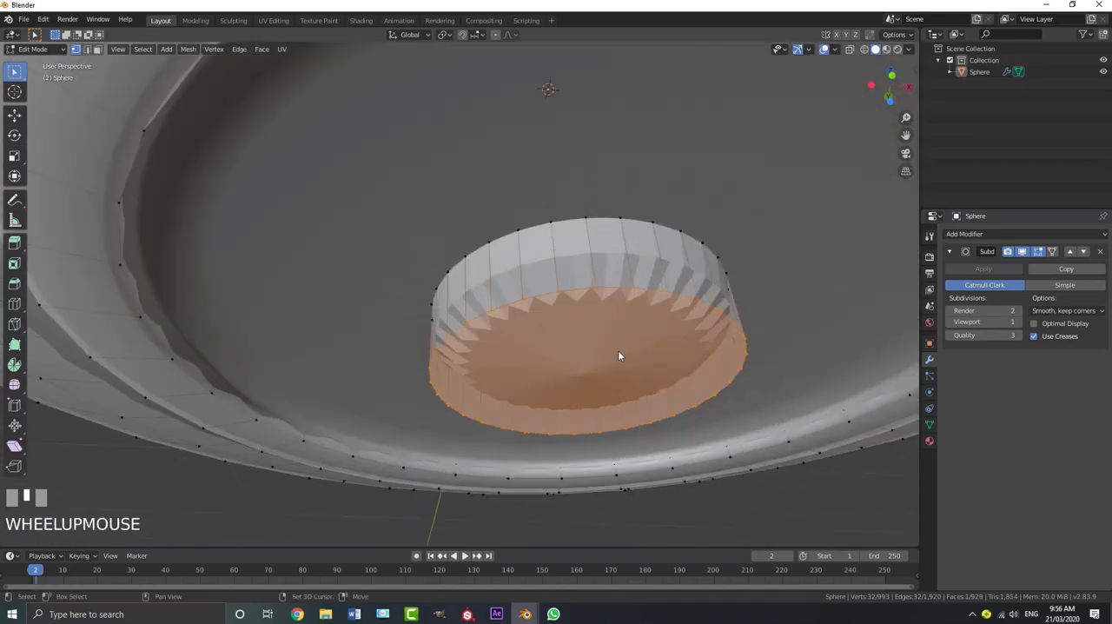
pyautogui.press('e')
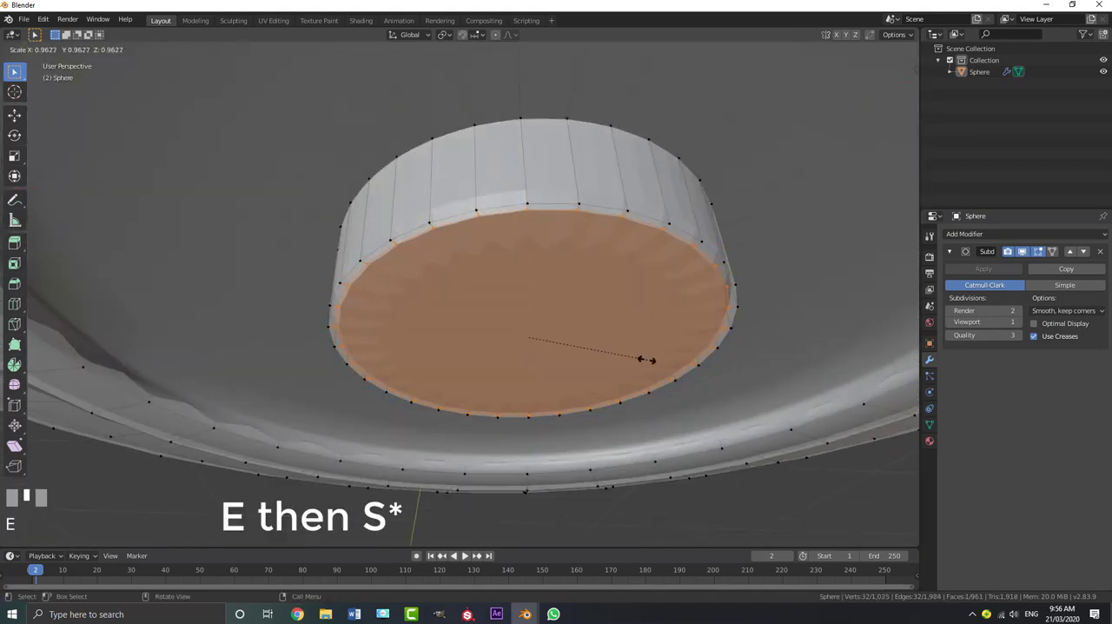
pyautogui.click(645, 357)
pyautogui.press('e')
pyautogui.press('s')
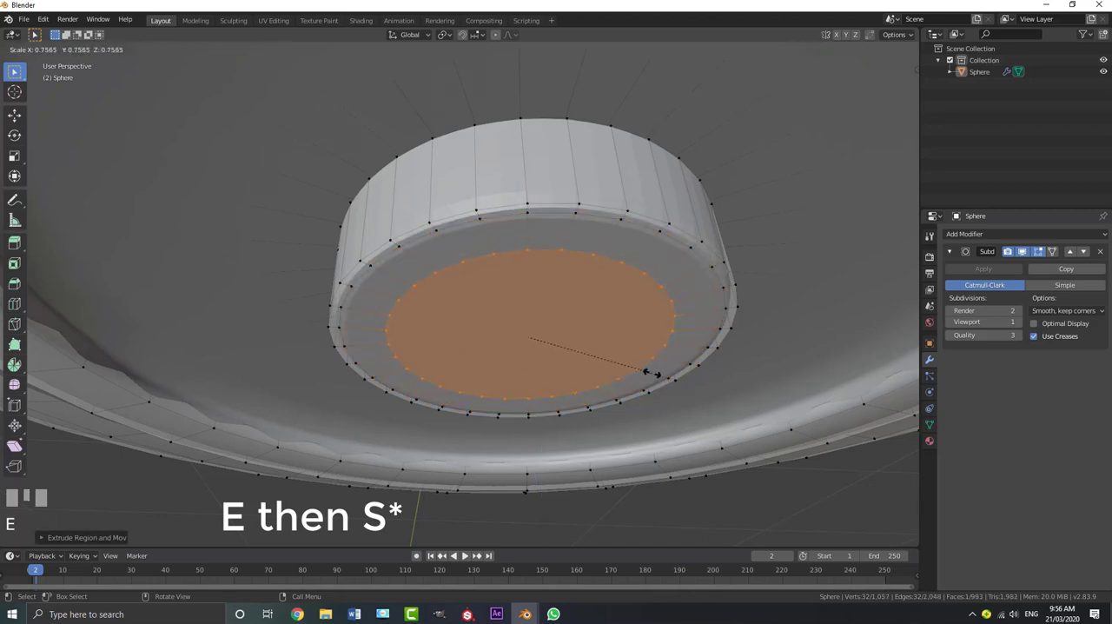
pyautogui.click(649, 374)
pyautogui.scroll(-6, 608, 313)
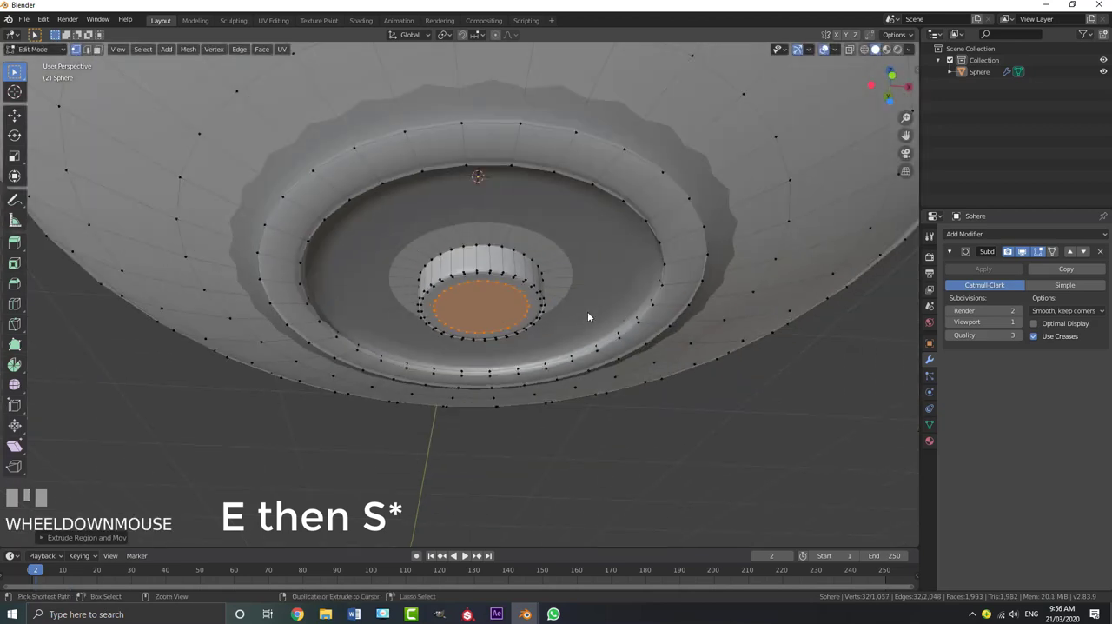
# Select all linked geometry of the cylinder and move it down along Z, clear below the saucer
pyautogui.hotkey('ctrl', 'l')
pyautogui.press('g')
pyautogui.press('z')
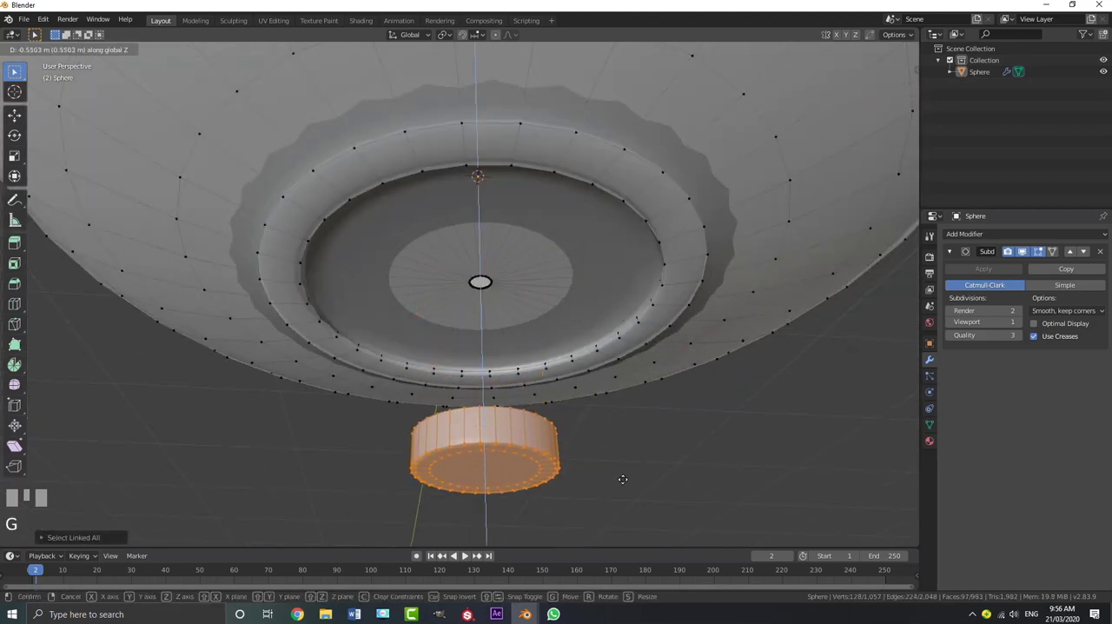
pyautogui.click(620, 448)
pyautogui.scroll(-3, 472, 250)
pyautogui.moveTo(472, 249); pyautogui.dragTo(504, 274, button='middle')
# Scale up the separated cylinder, fine-tuning its size by about 1.08 in front view
pyautogui.press('s')
pyautogui.click(692, 451)
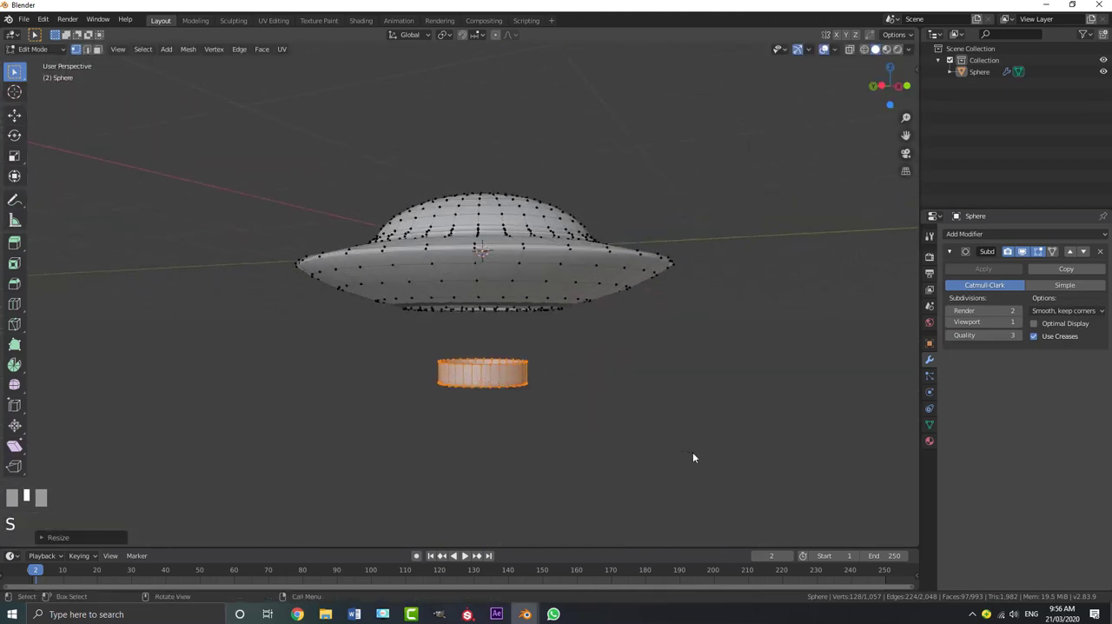
pyautogui.press('KP_1')
pyautogui.keyDown('shift'); pyautogui.moveTo(550, 452); pyautogui.dragTo(553, 345, button='middle'); pyautogui.keyUp('shift')
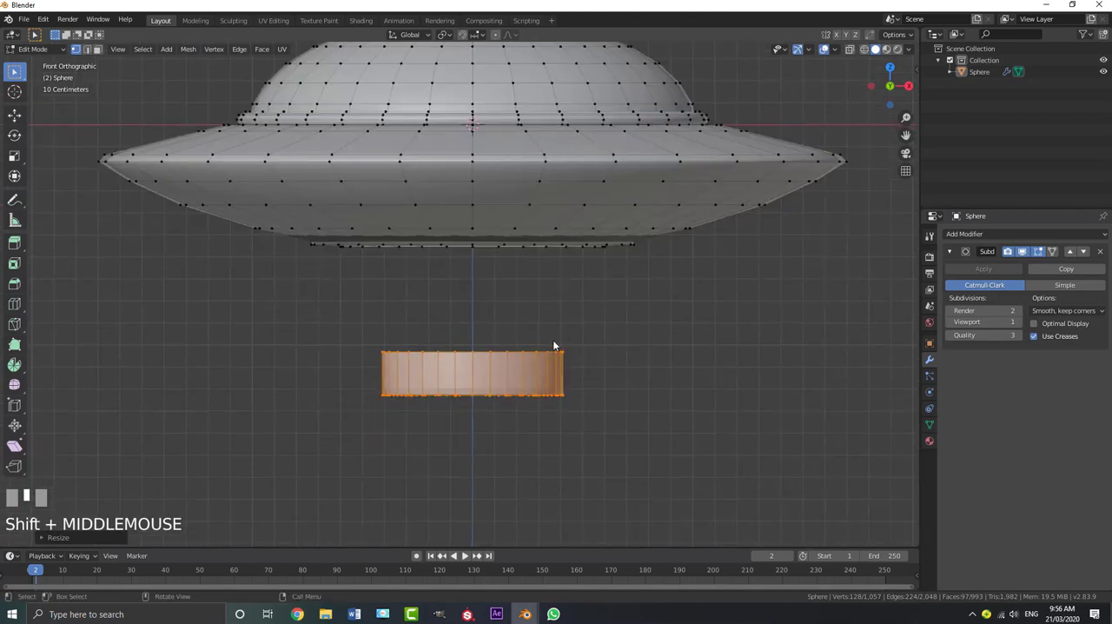
pyautogui.press('s')
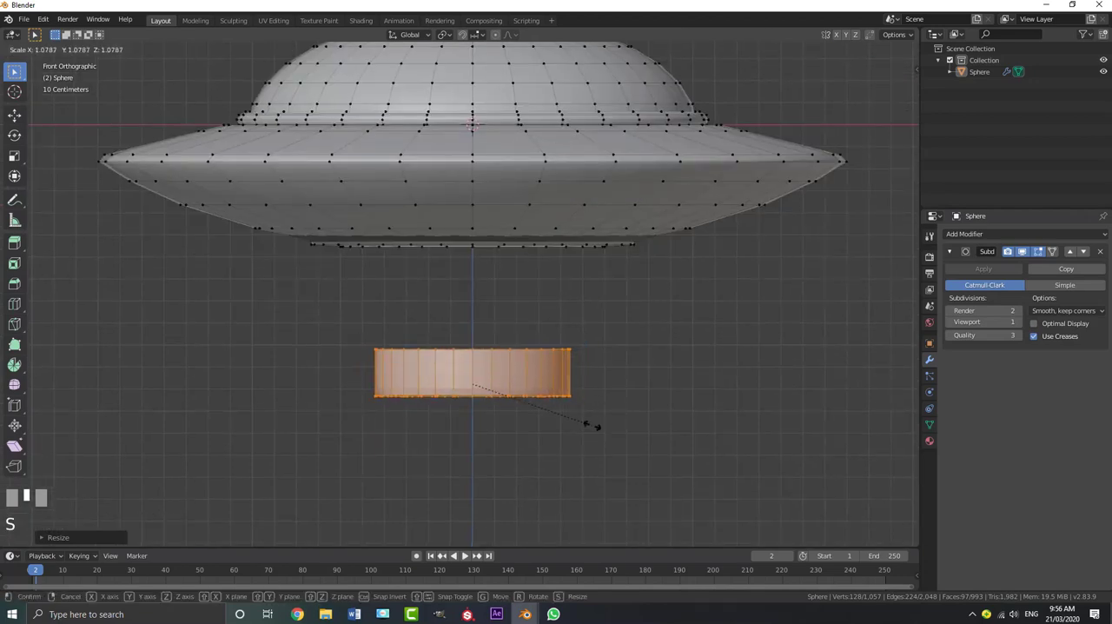
pyautogui.click(591, 427)
# Select only the cylinder's open upper rim loop and extrude it inward twice, a narrow band followed by a wide one
pyautogui.moveTo(590, 427); pyautogui.dragTo(543, 424, button='middle')
pyautogui.scroll(3, 540, 451)
pyautogui.press('a')
pyautogui.press('a')
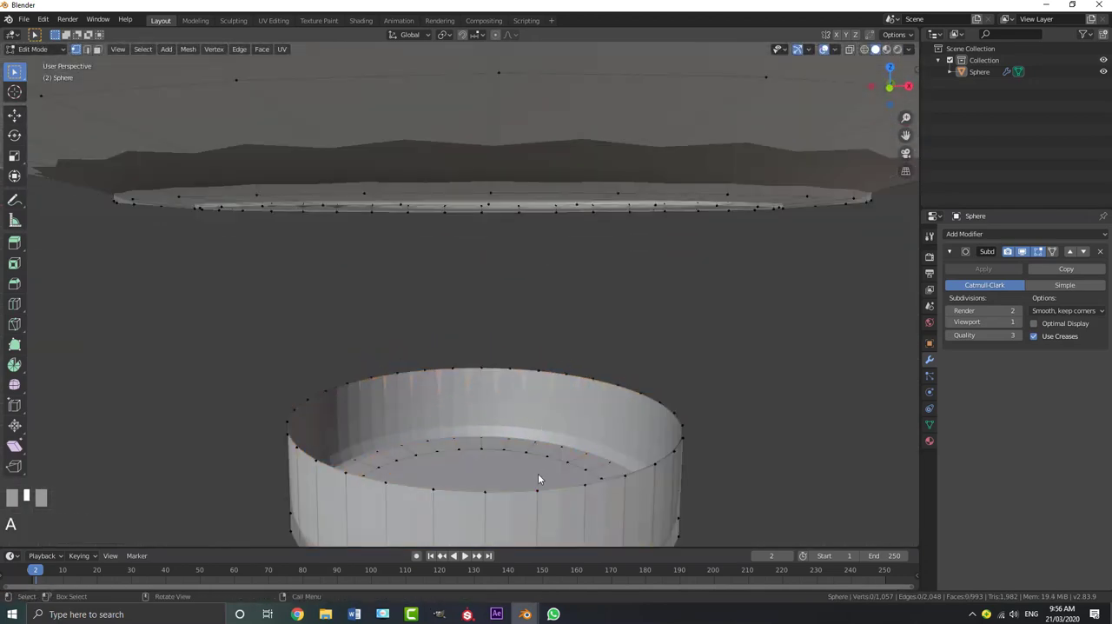
pyautogui.keyDown('shift'); pyautogui.moveTo(536, 491); pyautogui.dragTo(530, 443, button='middle'); pyautogui.keyUp('shift')
pyautogui.keyDown('alt'); pyautogui.keyDown('shift'); pyautogui.click(514, 407); pyautogui.keyUp('shift'); pyautogui.keyUp('alt')
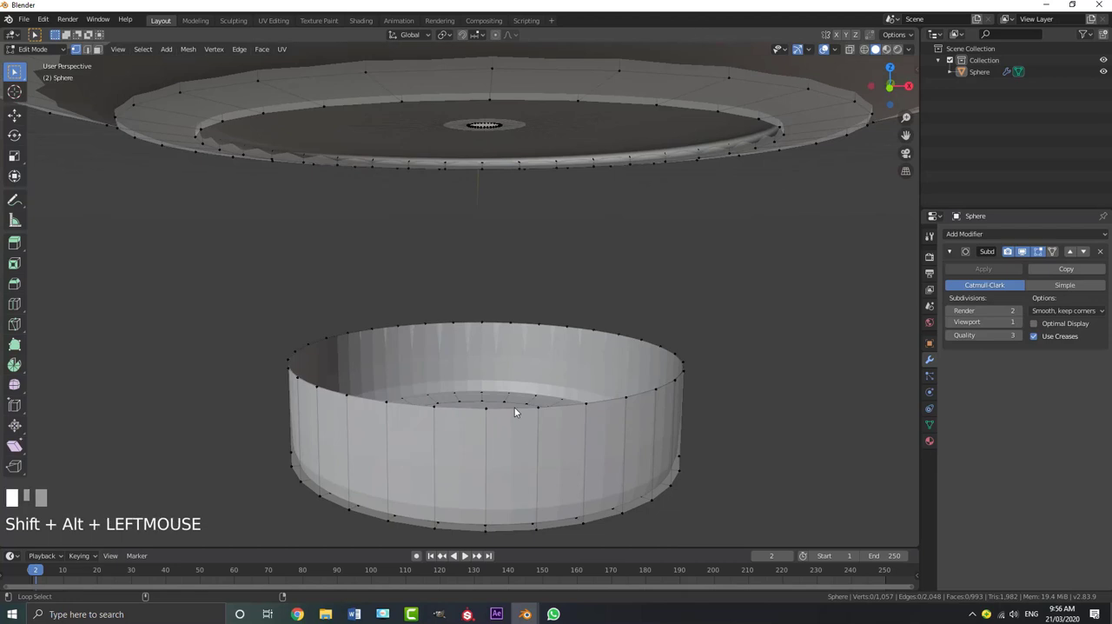
pyautogui.press('e')
pyautogui.press('s')
pyautogui.rightClick(635, 466)
pyautogui.press('s')
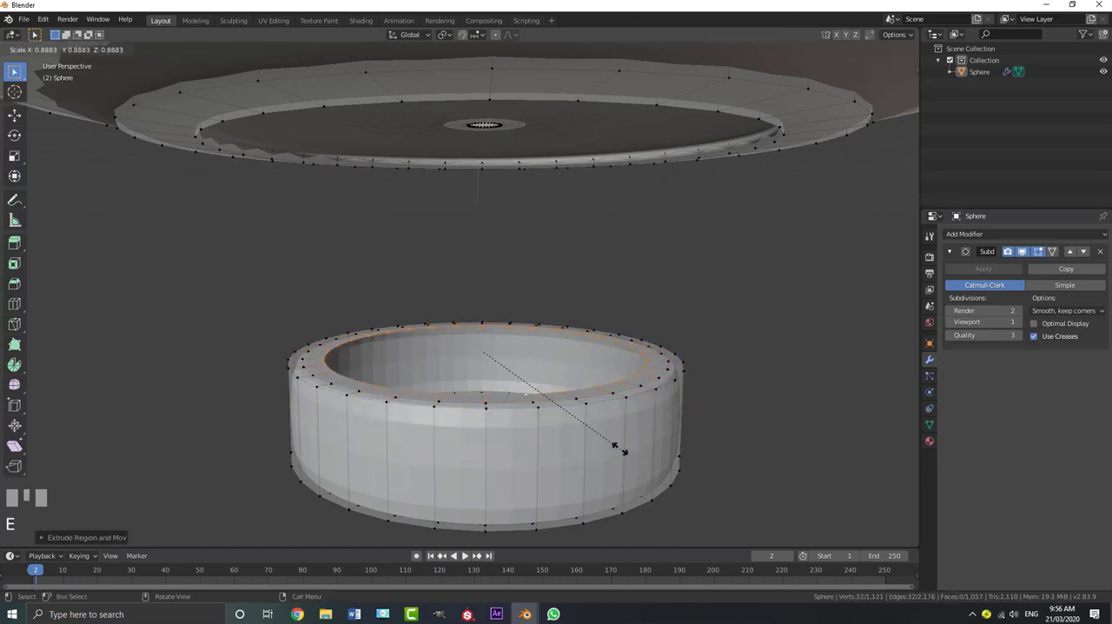
pyautogui.click(586, 424)
# Add two loop cuts around the cylinder's side wall, one near its upper edge and one near its lower edge
pyautogui.moveTo(585, 424); pyautogui.dragTo(488, 449, button='middle')
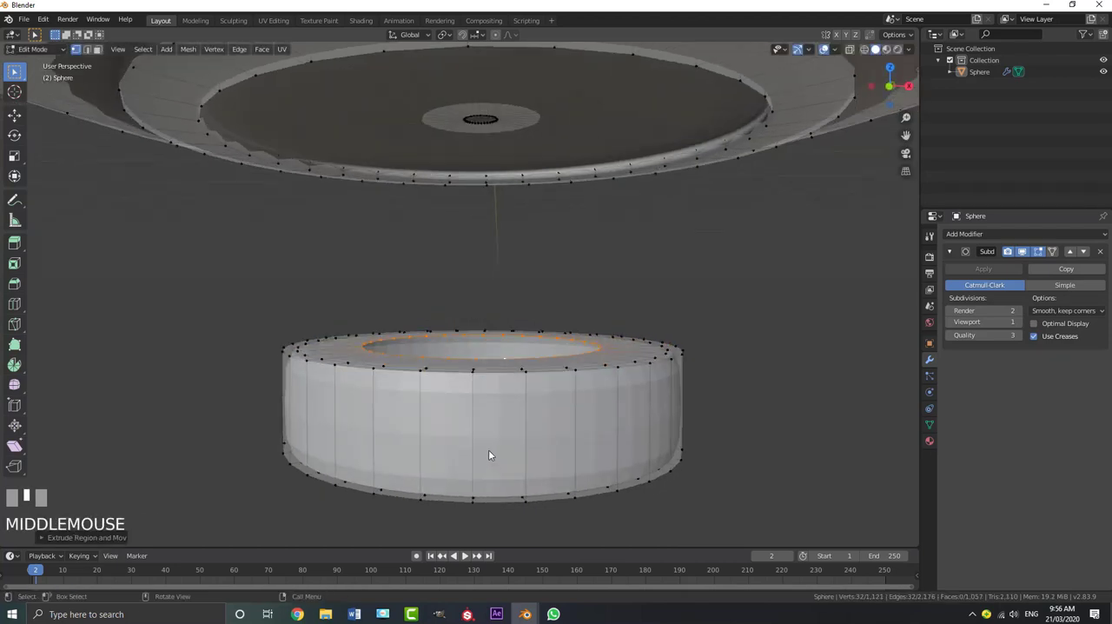
pyautogui.hotkey('ctrl', 'r')
pyautogui.click(472, 443)
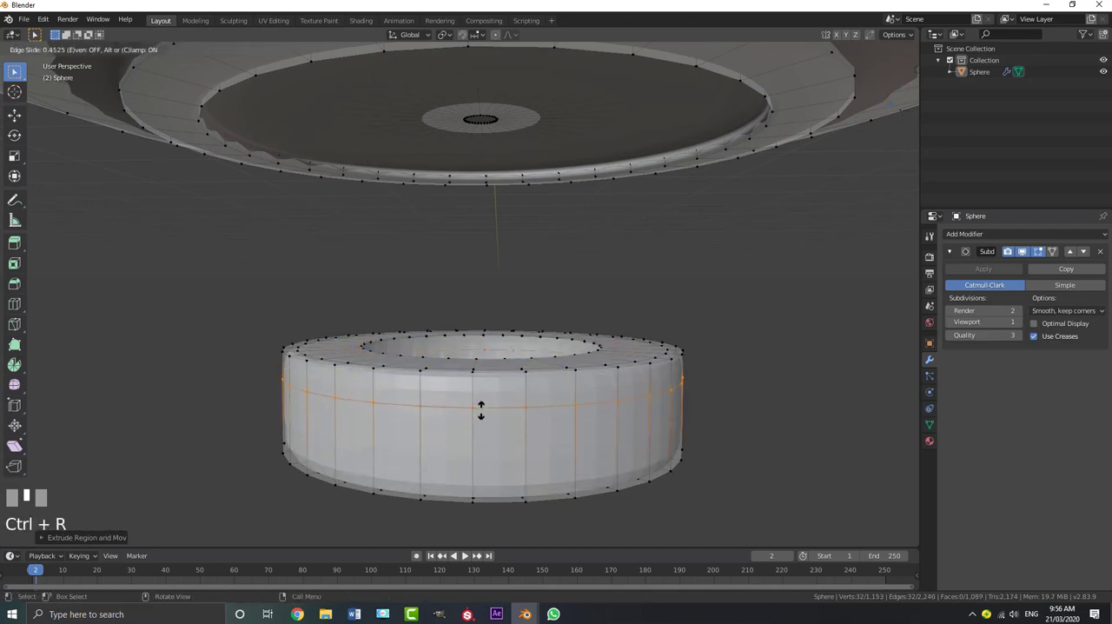
pyautogui.click(474, 414)
pyautogui.hotkey('ctrl', 'r')
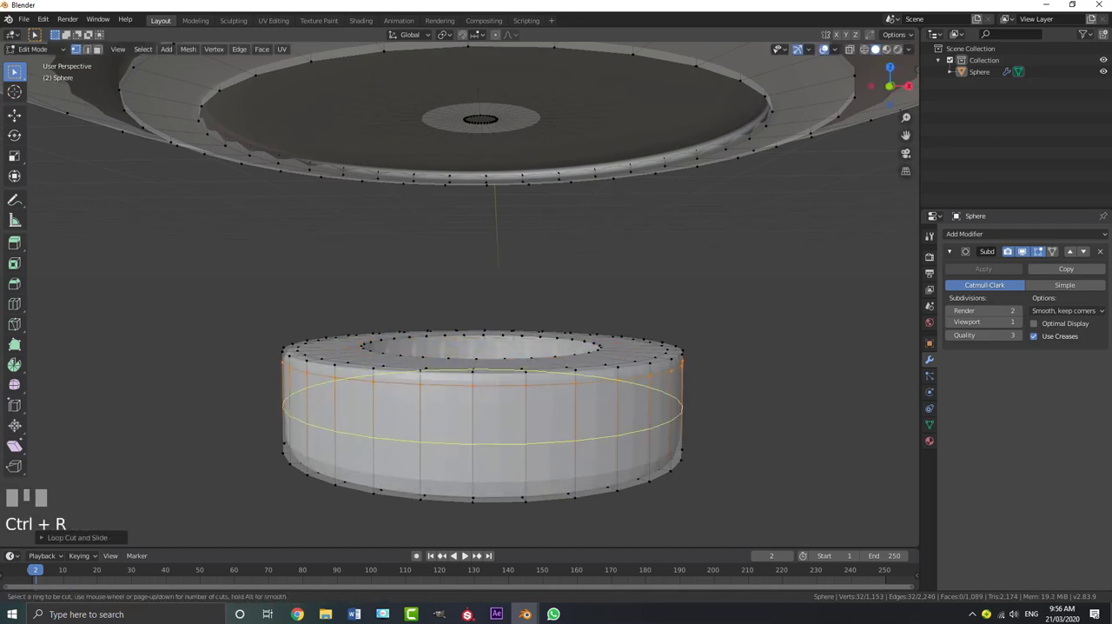
pyautogui.click(473, 418)
pyautogui.click(480, 461)
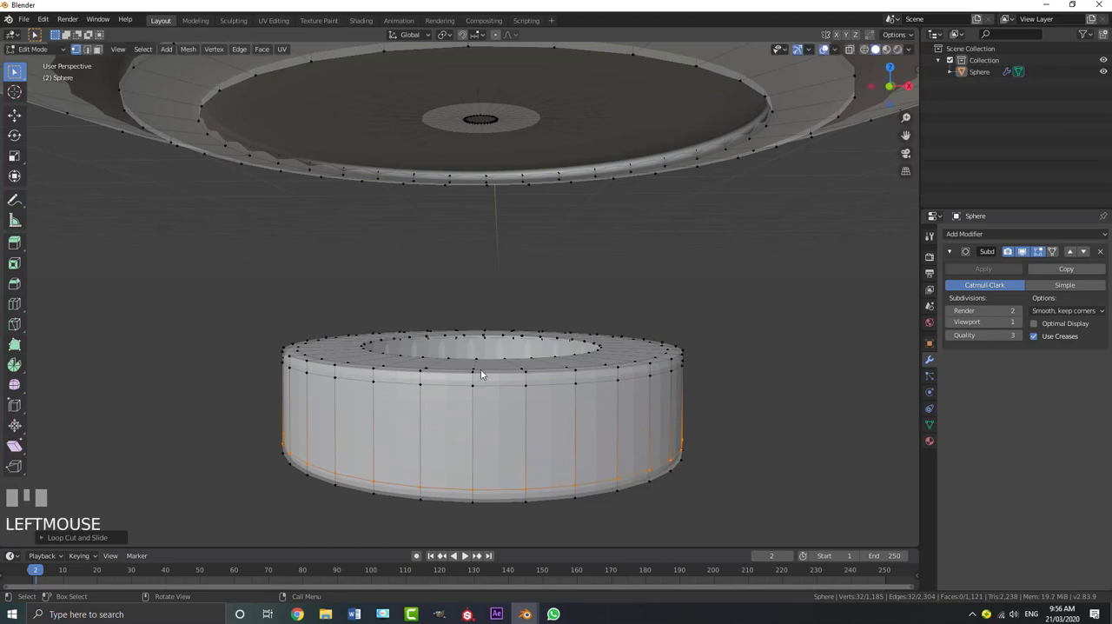
# Extrude the inner top rim loop of the cylinder upward along Z three times, two narrow bands followed by a taller neck
pyautogui.moveTo(482, 354); pyautogui.dragTo(527, 402, button='middle')
pyautogui.keyDown('alt'); pyautogui.keyDown('shift'); pyautogui.click(485, 418); pyautogui.keyUp('shift'); pyautogui.keyUp('alt')
pyautogui.keyDown('alt'); pyautogui.keyDown('shift'); pyautogui.click(485, 419); pyautogui.keyUp('shift'); pyautogui.keyUp('alt')
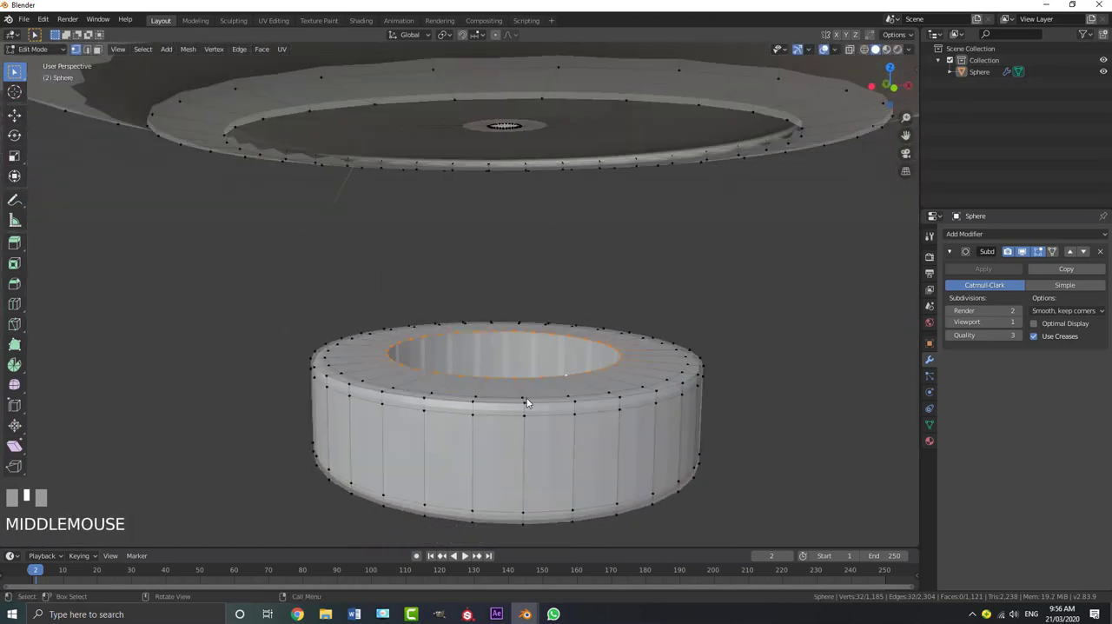
pyautogui.press('e')
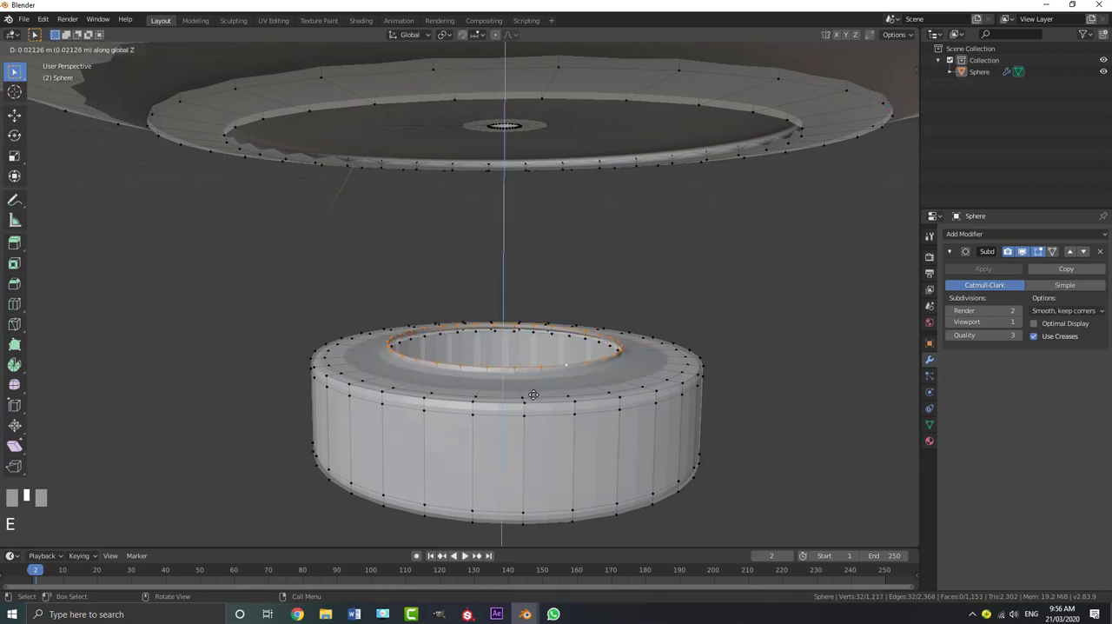
pyautogui.click(535, 400)
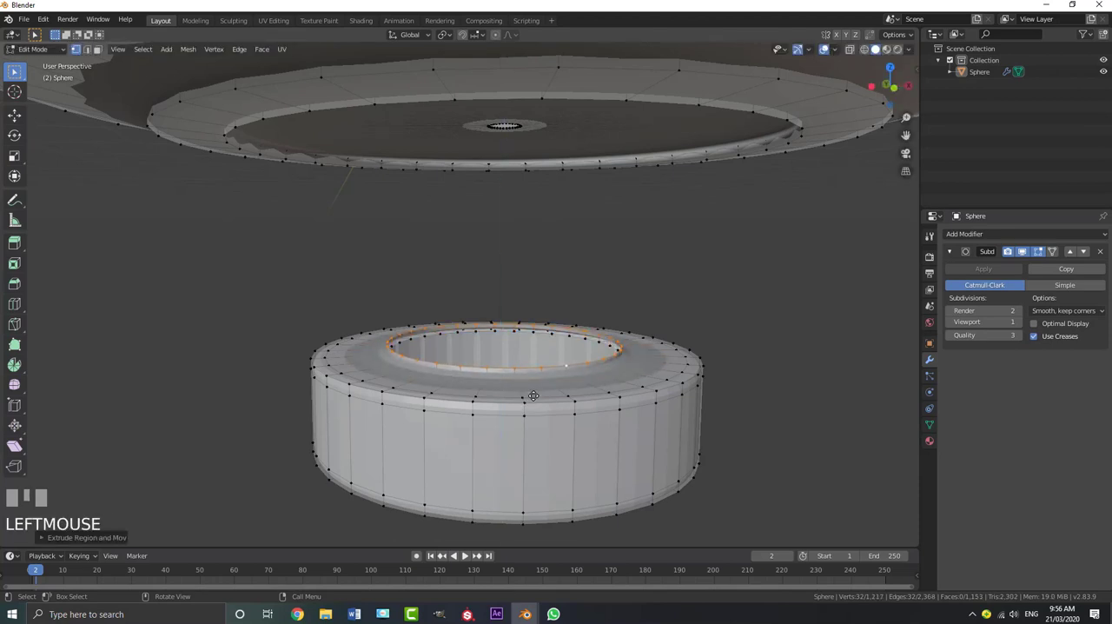
pyautogui.press('e')
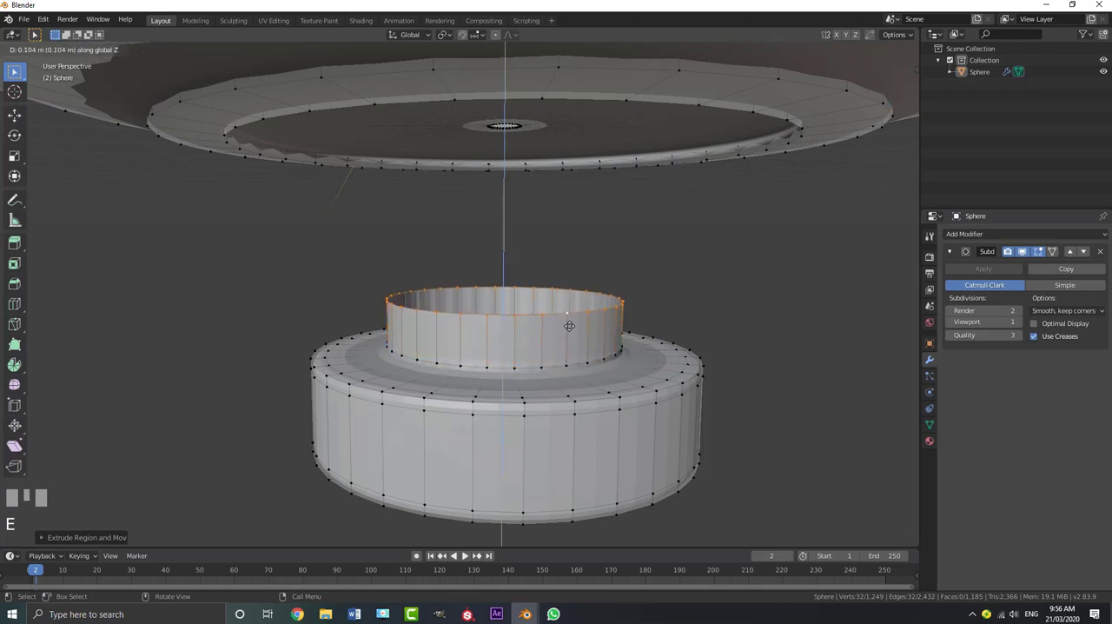
pyautogui.click(579, 378)
pyautogui.press('e')
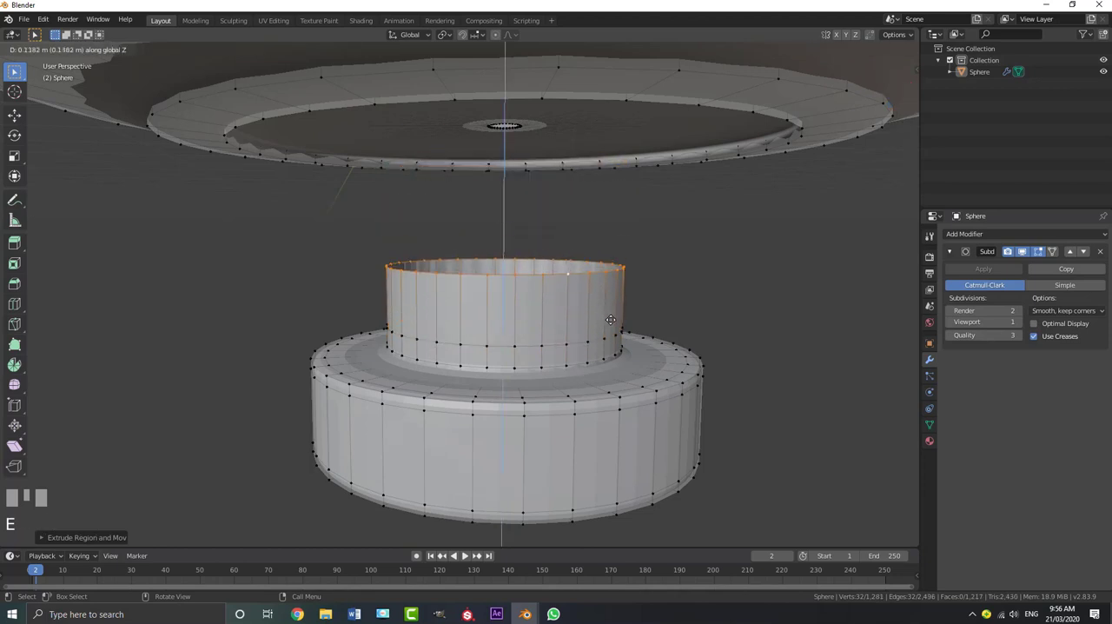
pyautogui.click(573, 323)
# Select all linked geometry of the stepped part and, in wireframe front view, move it up about 0.7 m along Z into the saucer
pyautogui.scroll(-3, 569, 325)
pyautogui.press('KP_1')
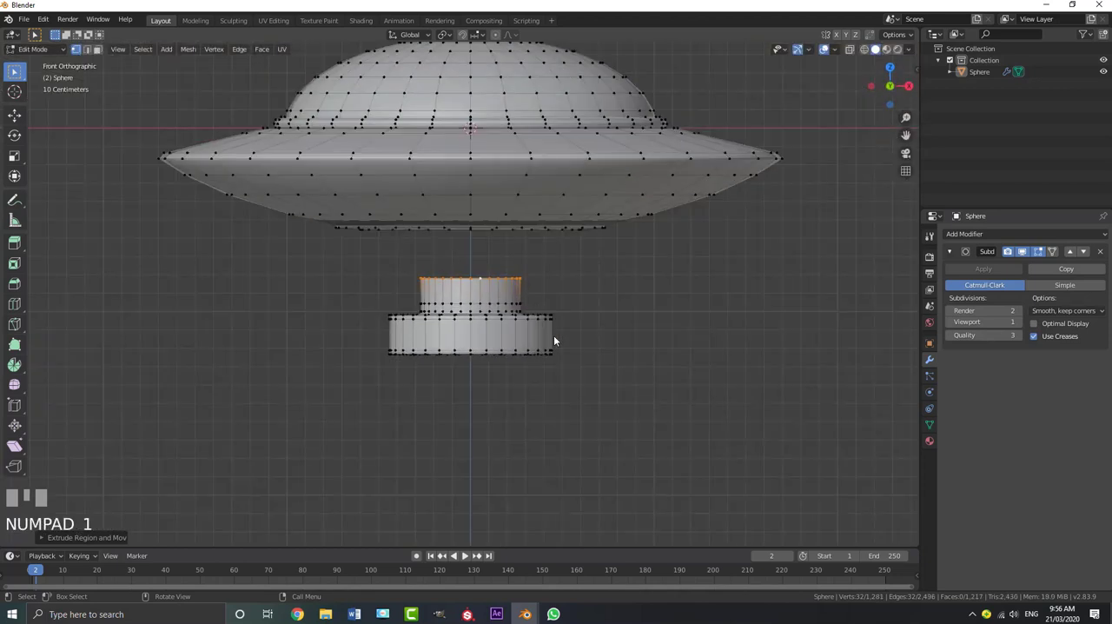
pyautogui.hotkey('ctrl', 'l')
pyautogui.scroll(3, 542, 326)
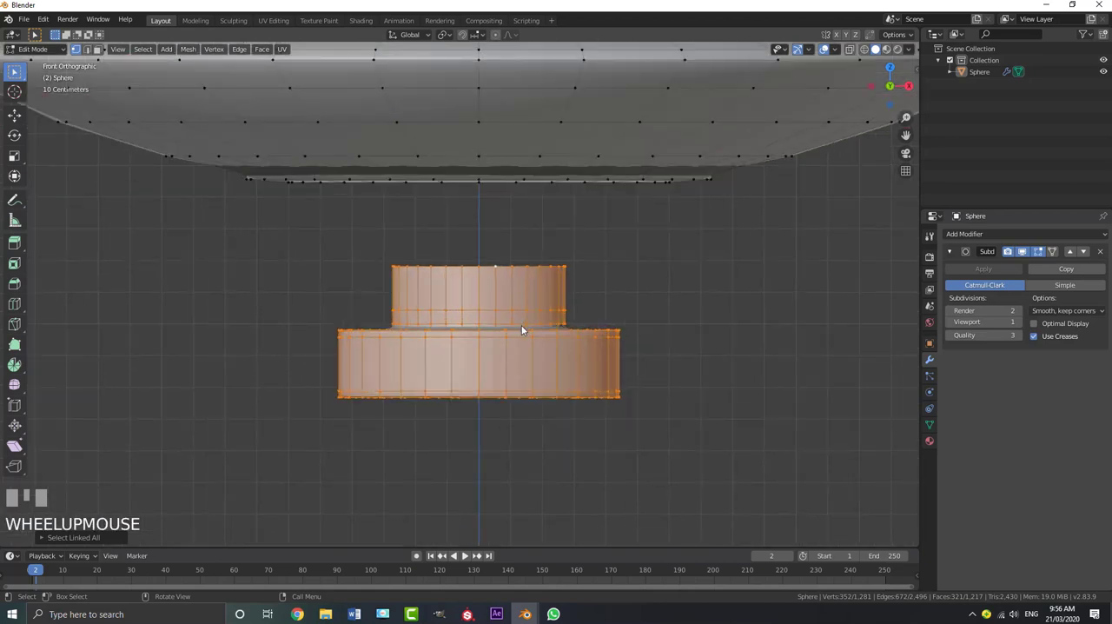
pyautogui.scroll(-2, 522, 330)
pyautogui.press('z')
pyautogui.click(448, 336)
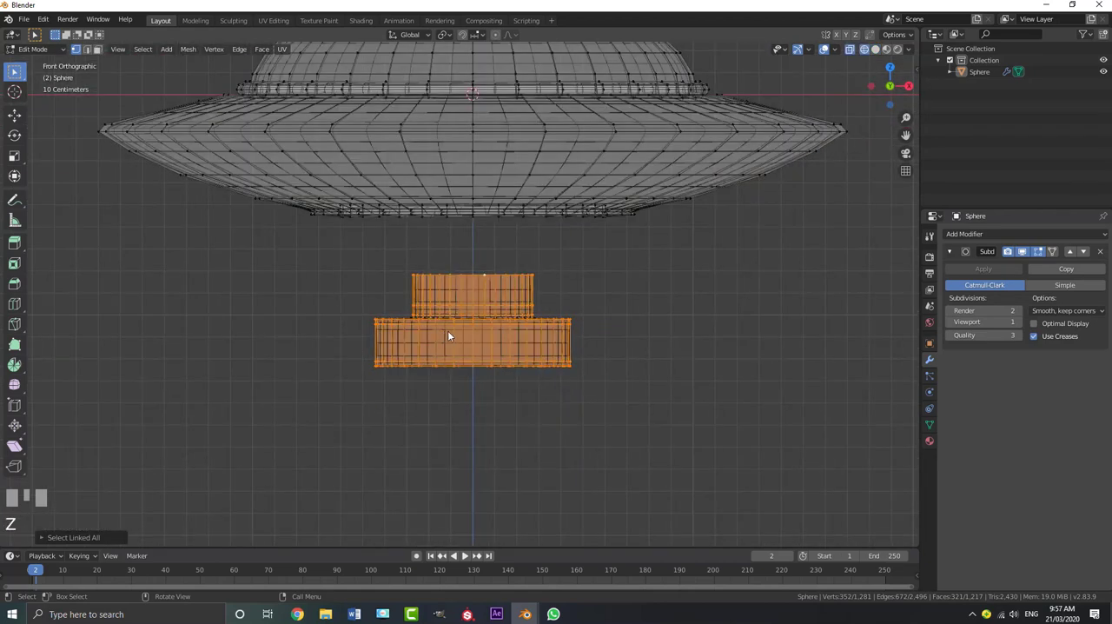
pyautogui.keyDown('shift'); pyautogui.moveTo(448, 336); pyautogui.dragTo(482, 353, button='middle'); pyautogui.keyUp('shift')
pyautogui.press('g')
pyautogui.press('z')
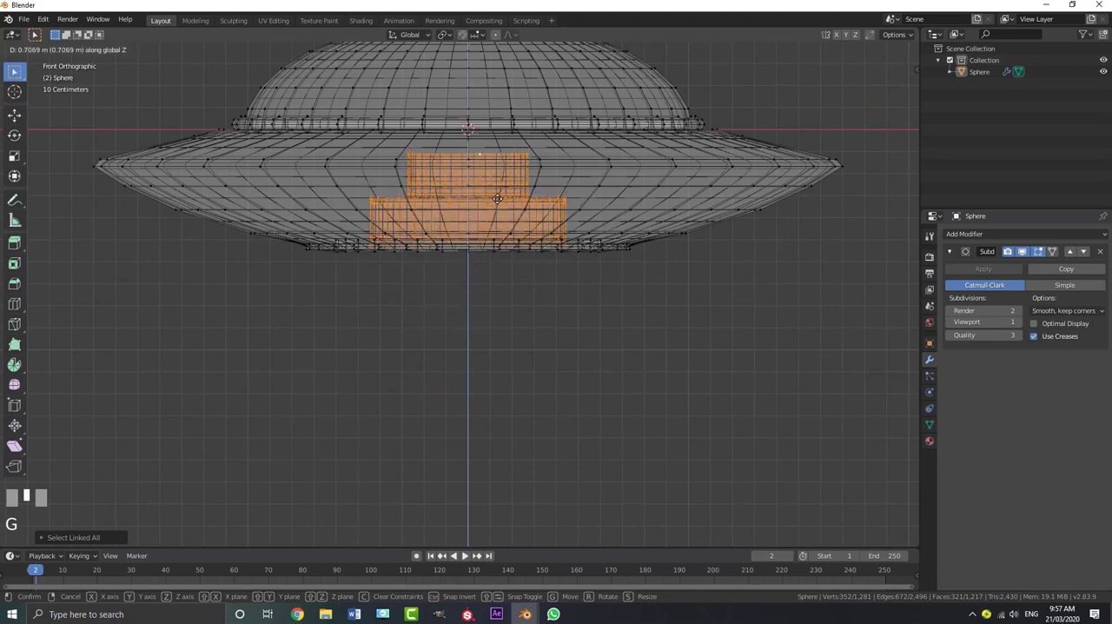
pyautogui.click(499, 206)
# Return to solid shading, raise the part about 0.04 m more along Z into the recess, deselect everything and leave Edit Mode
pyautogui.press('z')
pyautogui.click(580, 219)
pyautogui.moveTo(580, 220); pyautogui.dragTo(545, 249, button='middle')
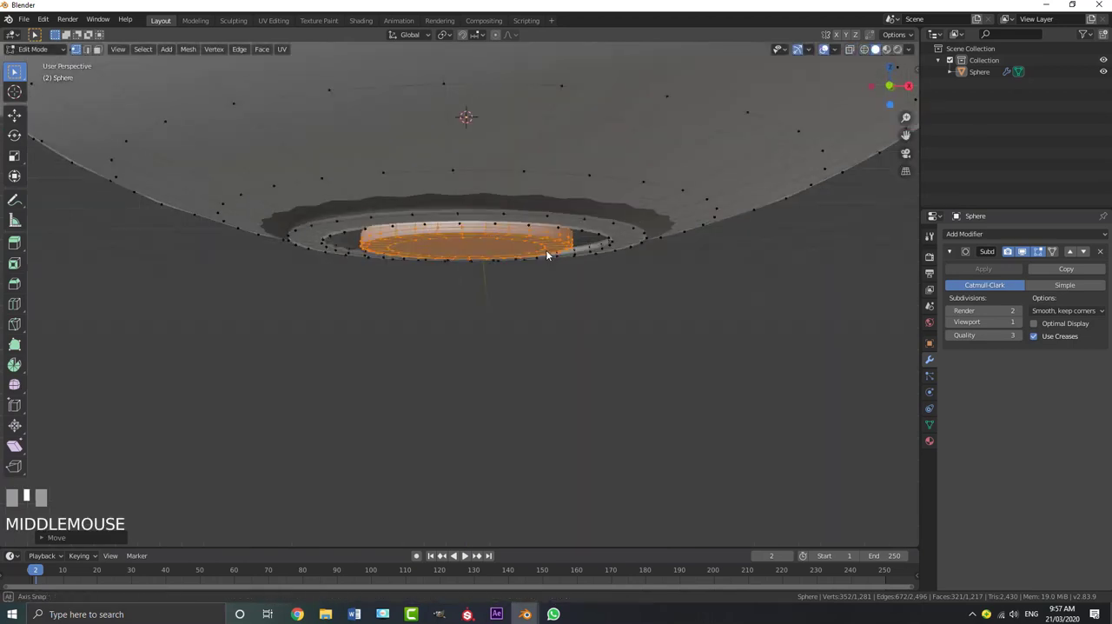
pyautogui.scroll(3, 545, 249)
pyautogui.press('g')
pyautogui.press('z')
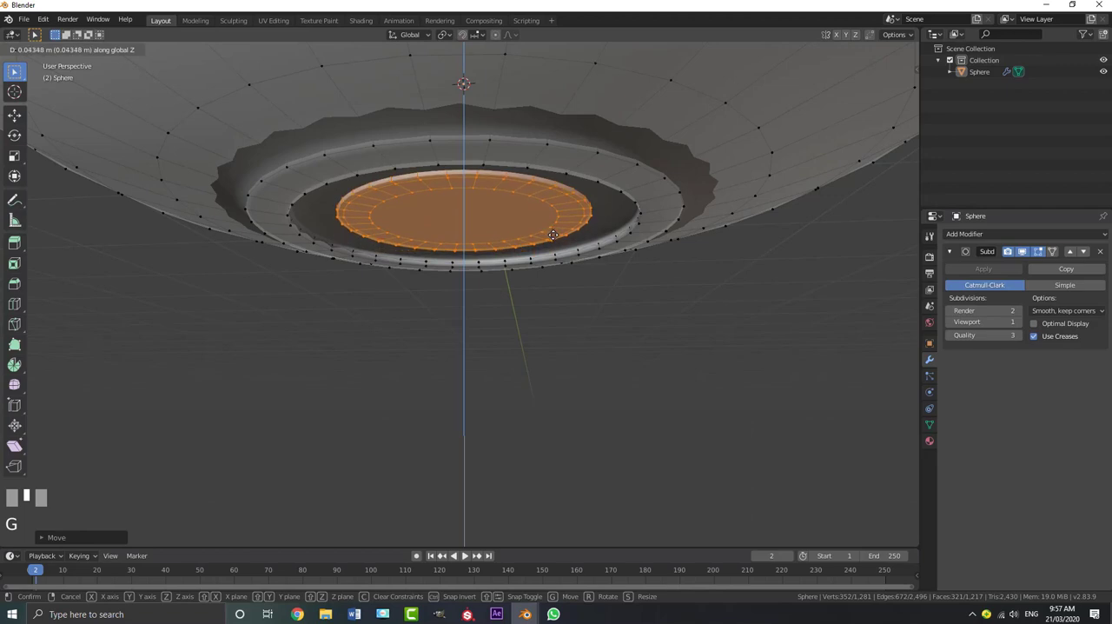
pyautogui.keyDown('shift'); pyautogui.click(553, 235); pyautogui.keyUp('shift')
pyautogui.hotkey('alt', 'a')
pyautogui.moveTo(546, 251); pyautogui.dragTo(576, 241, button='middle')
pyautogui.press('Tab')
# Add a Basis shape key and a second shape key to the UFO object
pyautogui.scroll(-5, 541, 199)
pyautogui.moveTo(541, 199); pyautogui.dragTo(523, 259, button='middle')
pyautogui.scroll(3, 521, 211)
pyautogui.click(564, 274)
pyautogui.scroll(-3, 567, 277)
pyautogui.scroll(3, 476, 303)
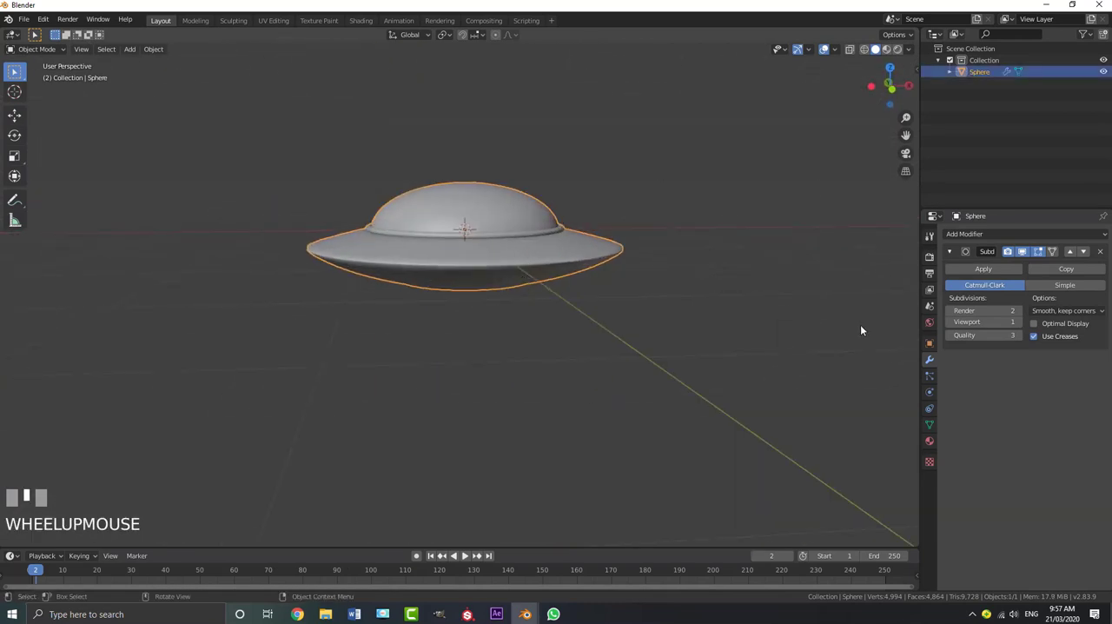
pyautogui.click(930, 425)
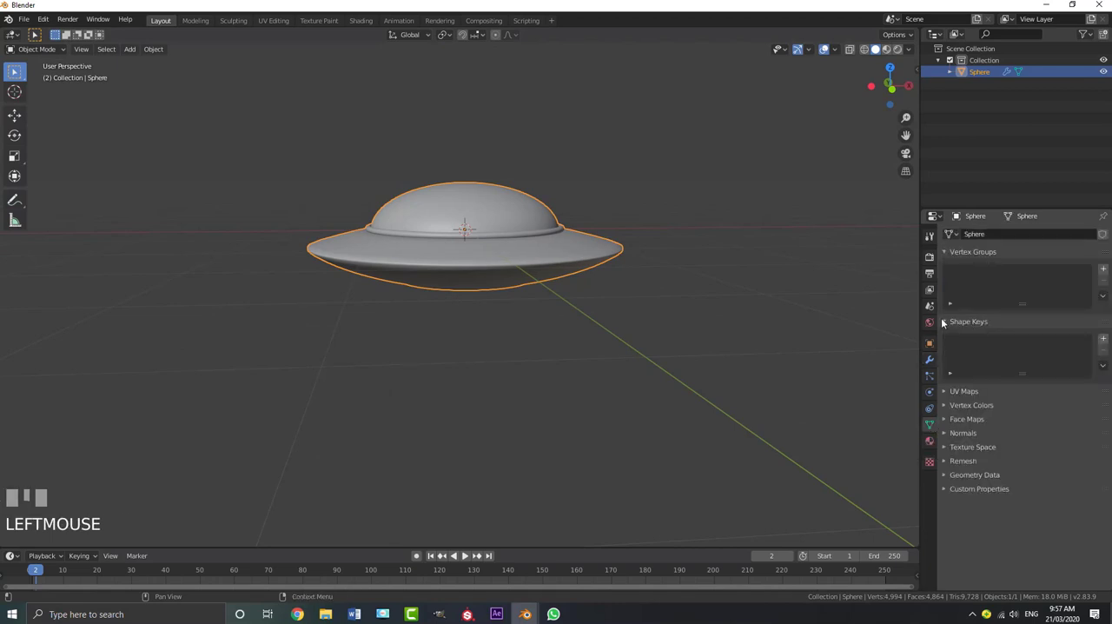
pyautogui.click(1103, 341)
pyautogui.click(1103, 341)
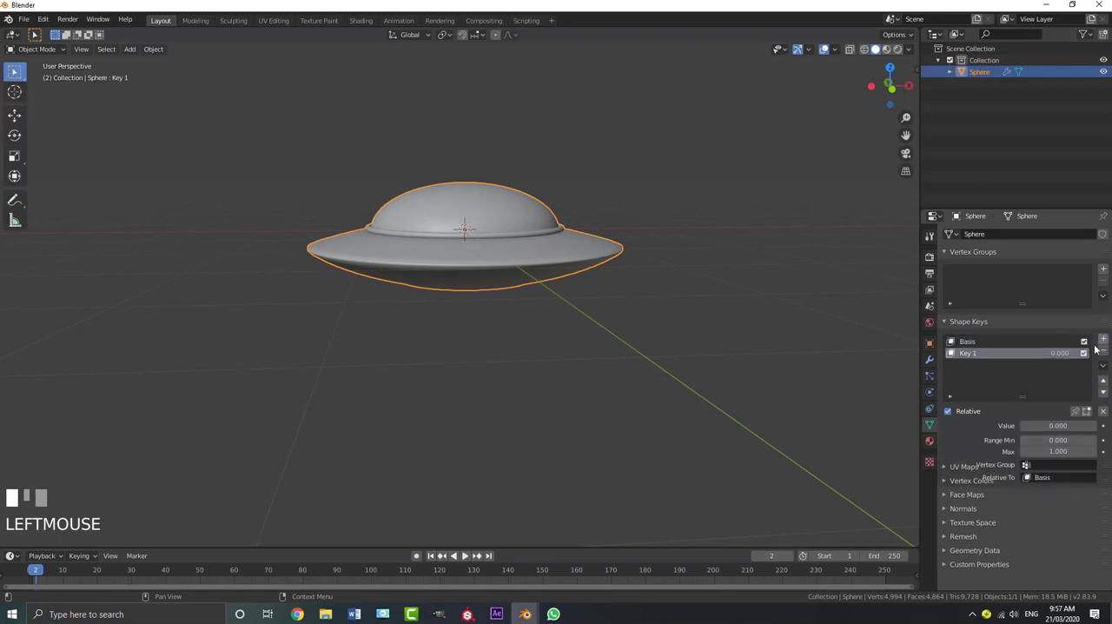
# Rename the second shape key "press button" and set its value to 1.000
pyautogui.doubleClick(995, 352)
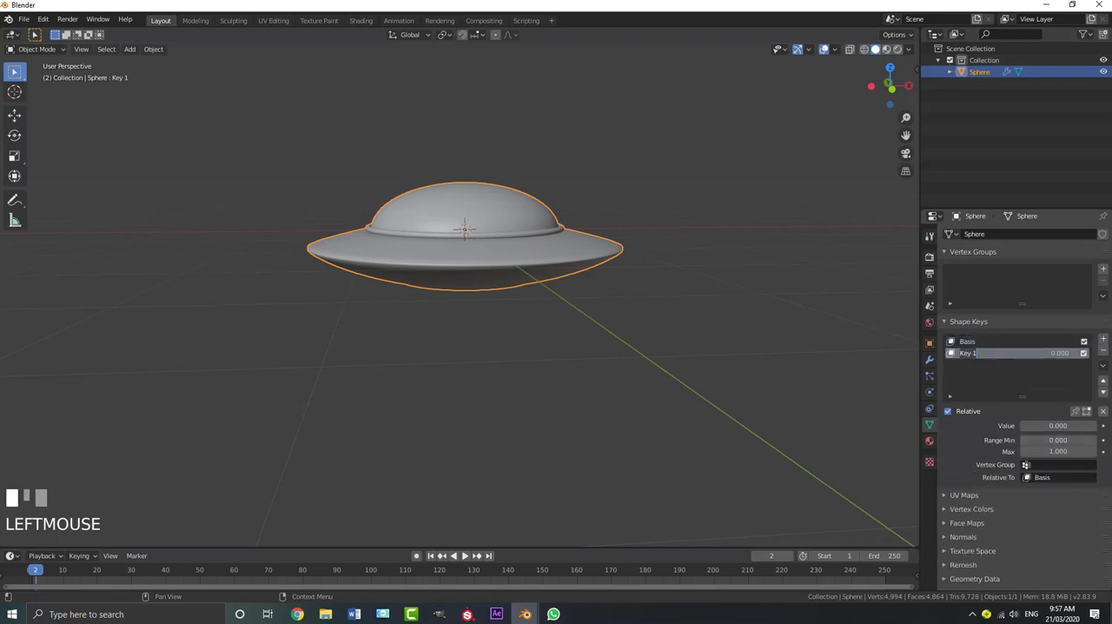
pyautogui.write('press button')
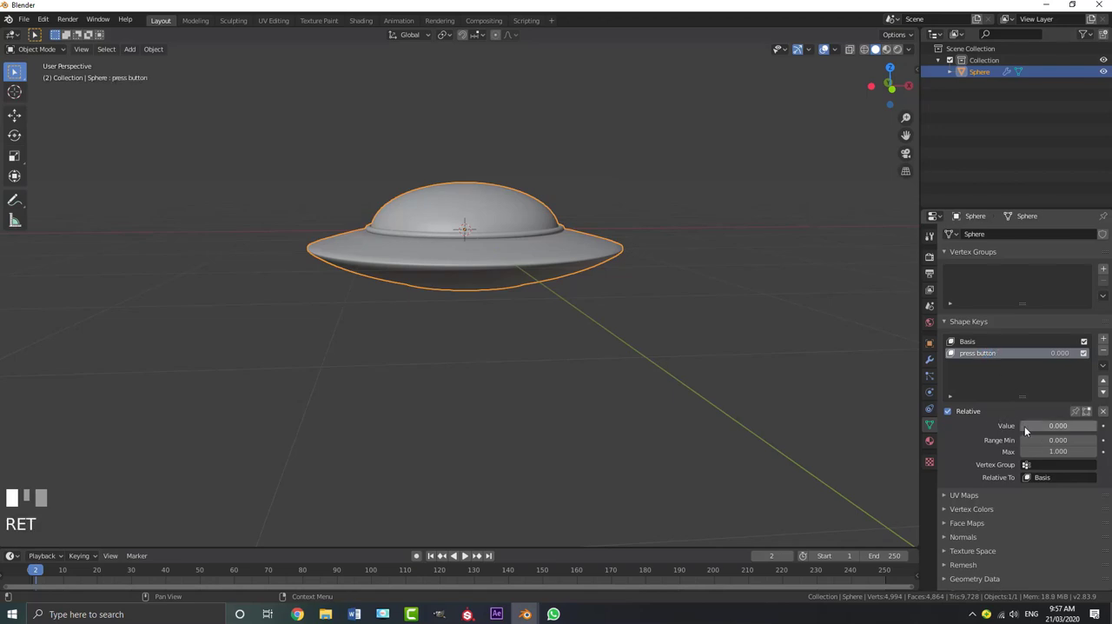
pyautogui.moveTo(1025, 430); pyautogui.dragTo(1096, 430)
# Enter Edit Mode with the press button shape key active and display the UFO as wireframe in front view
pyautogui.moveTo(874, 381); pyautogui.dragTo(473, 294, button='middle')
pyautogui.press('Tab')
pyautogui.press('KP_1')
pyautogui.scroll(3, 551, 276)
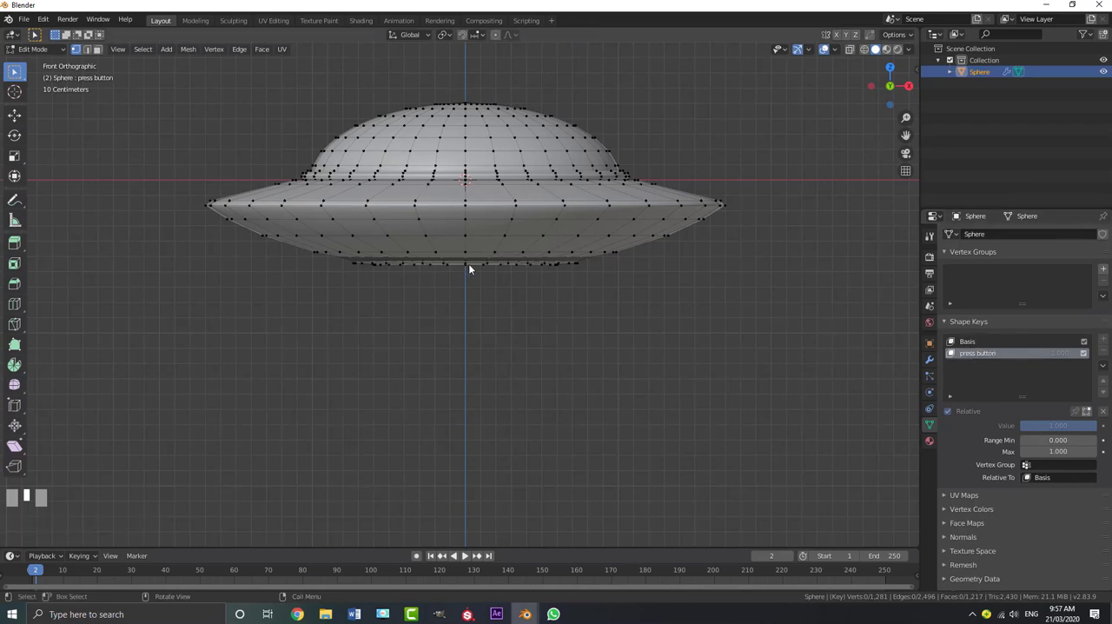
pyautogui.press('z')
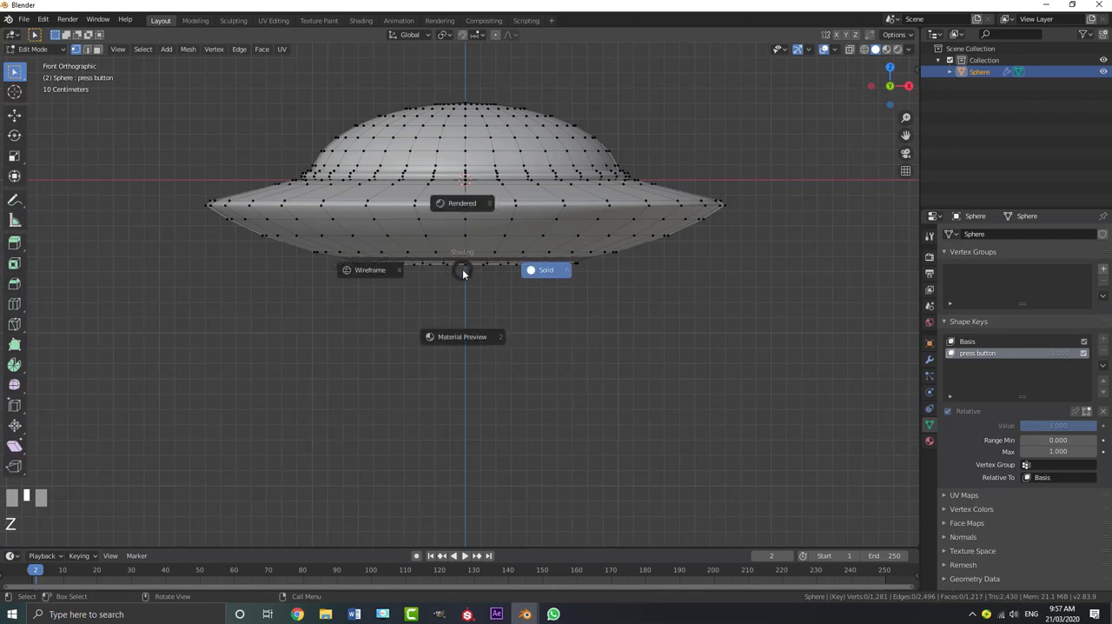
pyautogui.click(382, 271)
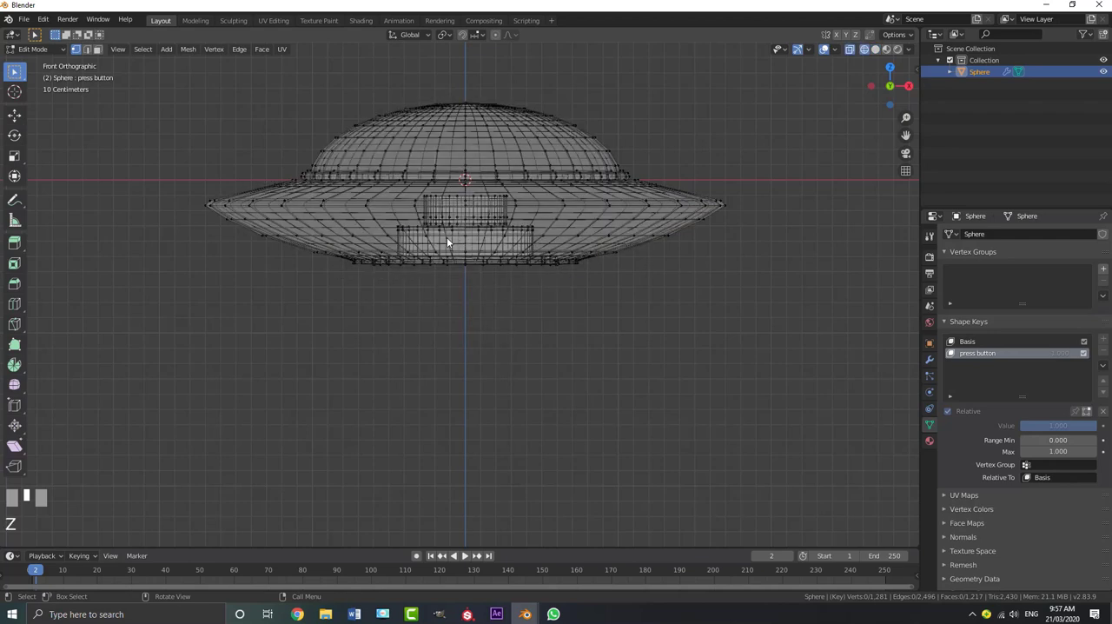
# Select all linked geometry of the stepped part and move it down about 1.07 m along Z, below the saucer
pyautogui.scroll(2, 450, 221)
pyautogui.click(449, 202)
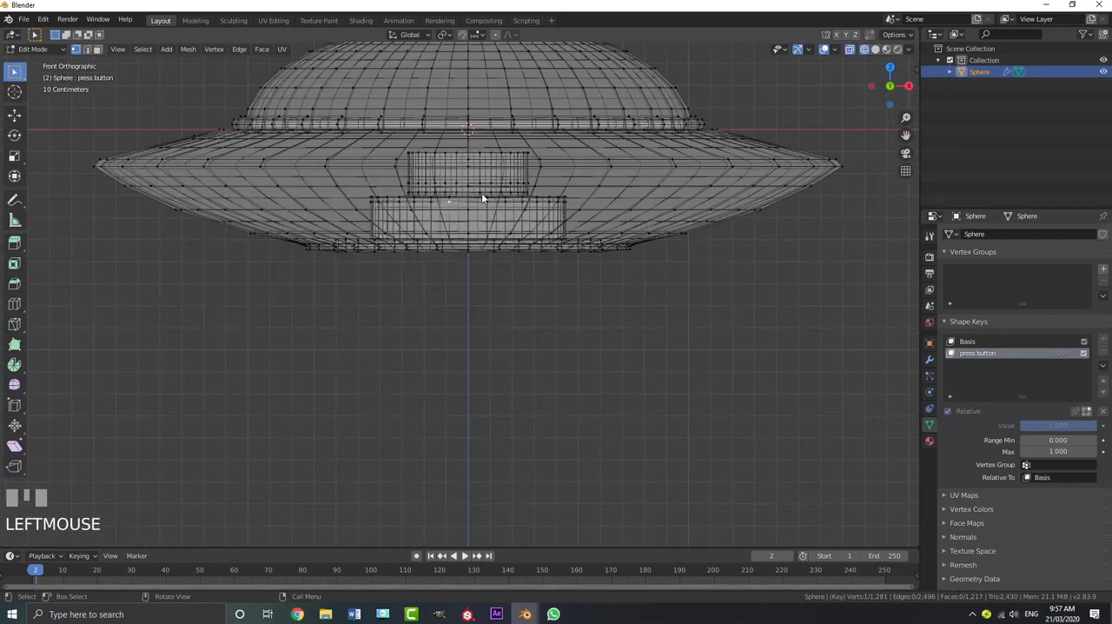
pyautogui.hotkey('ctrl', 'l')
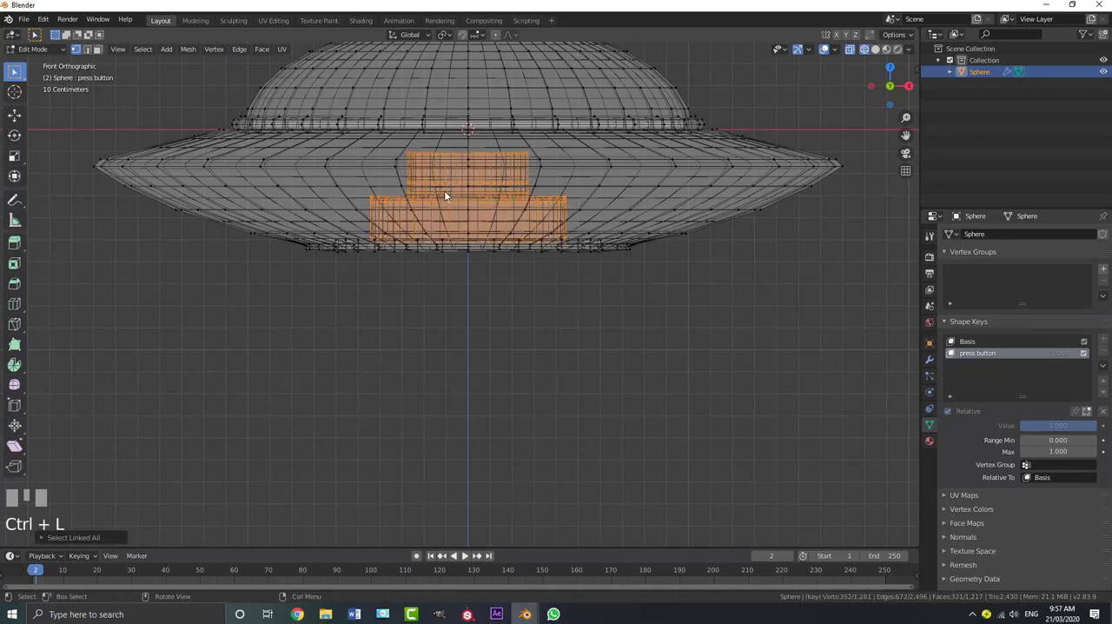
pyautogui.scroll(-2, 448, 208)
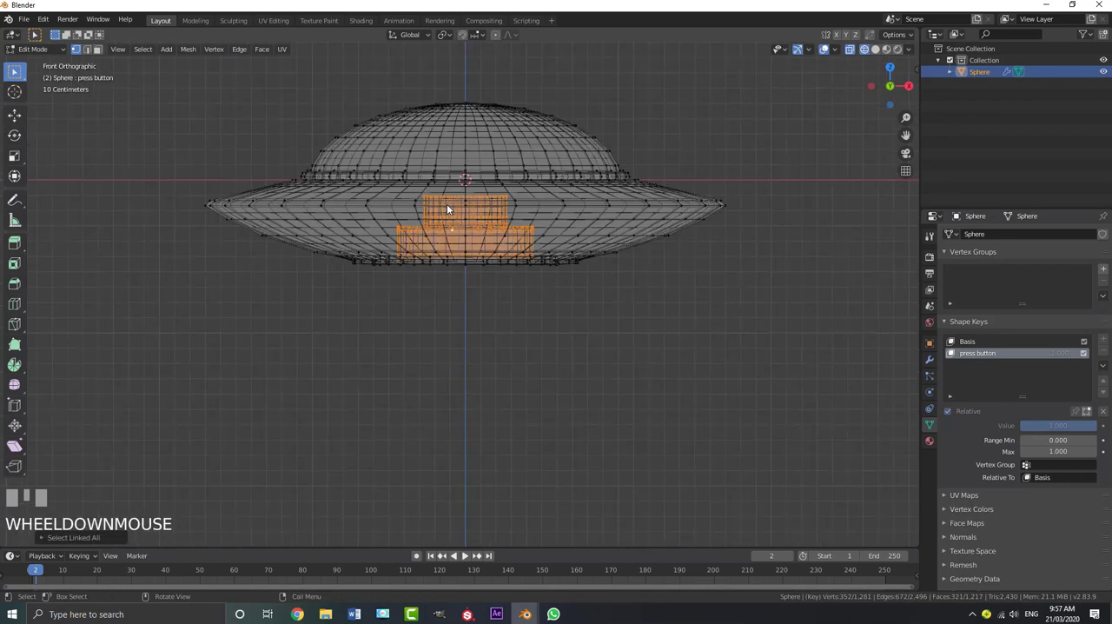
pyautogui.press('g')
pyautogui.press('z')
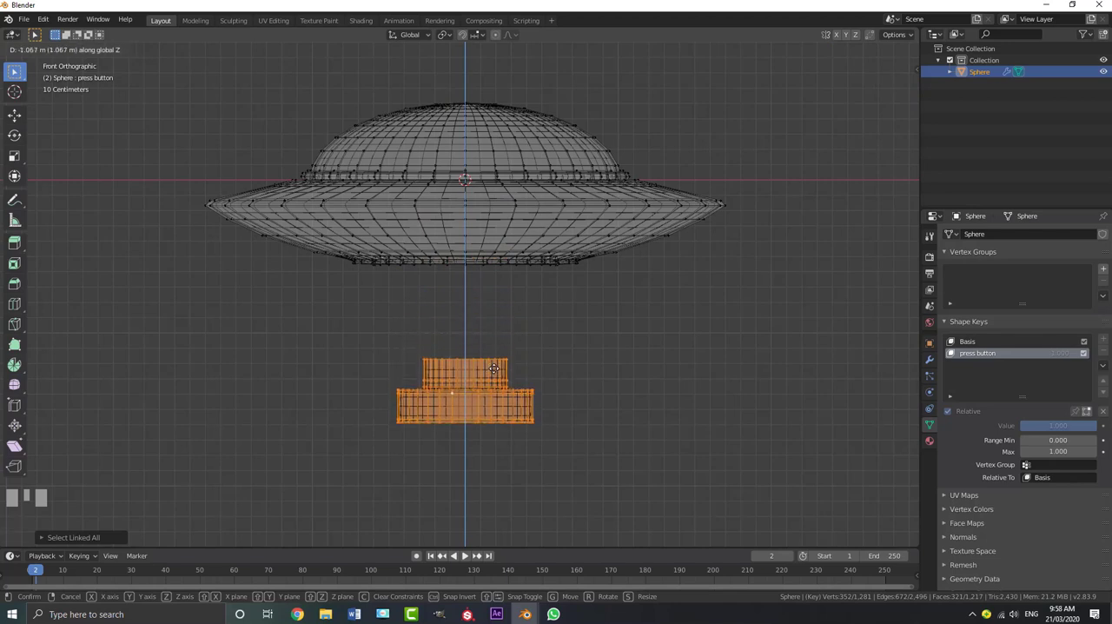
pyautogui.click(498, 346)
pyautogui.scroll(-2, 499, 337)
pyautogui.click(499, 330)
# Reselect the whole stepped part and lower it about 0.23 m further along Z
pyautogui.scroll(2, 487, 337)
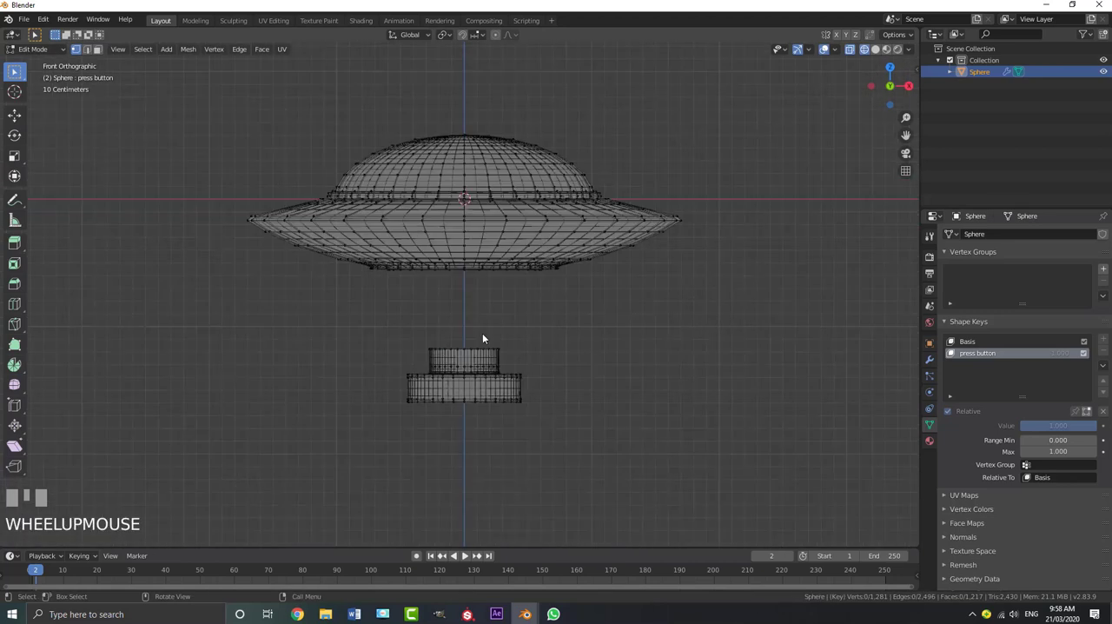
pyautogui.press('a')
pyautogui.click(493, 359)
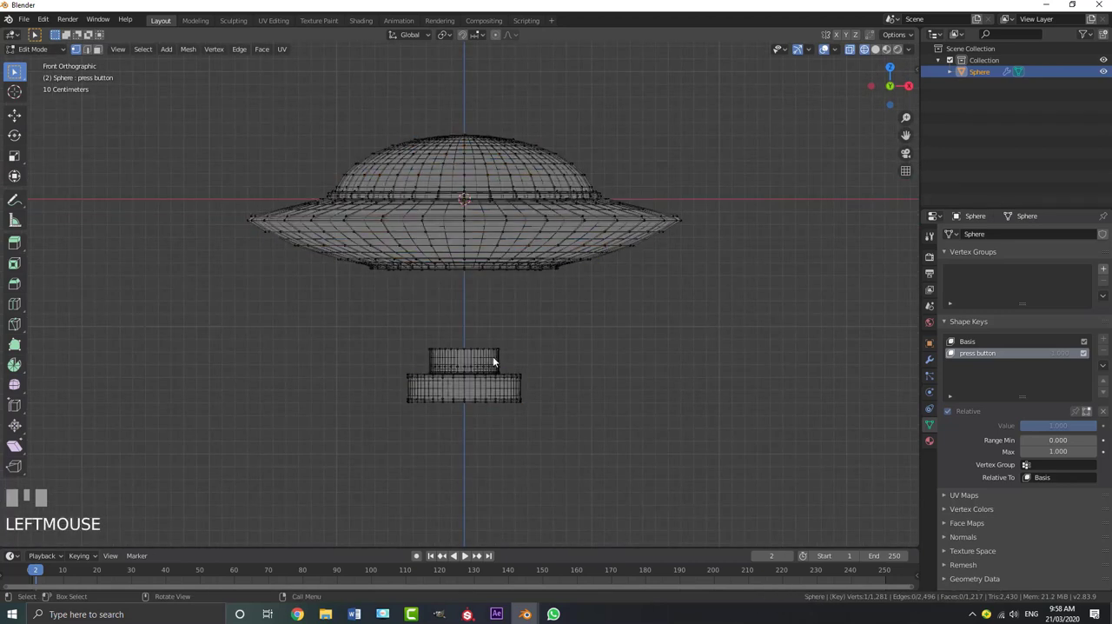
pyautogui.hotkey('ctrl', 'l')
pyautogui.scroll(2, 491, 338)
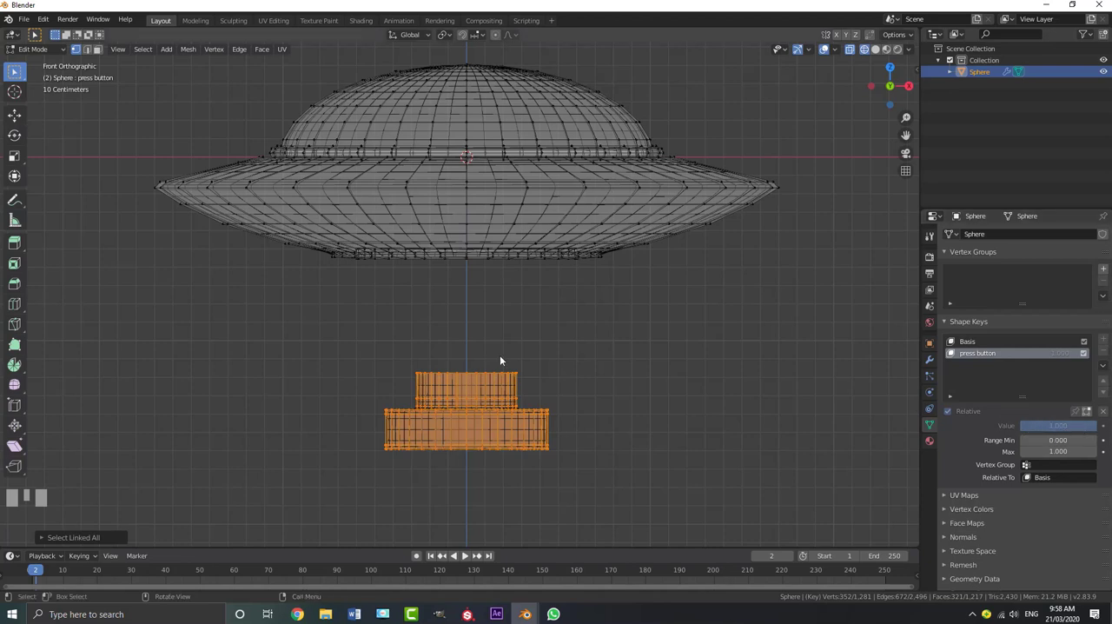
pyautogui.press('g')
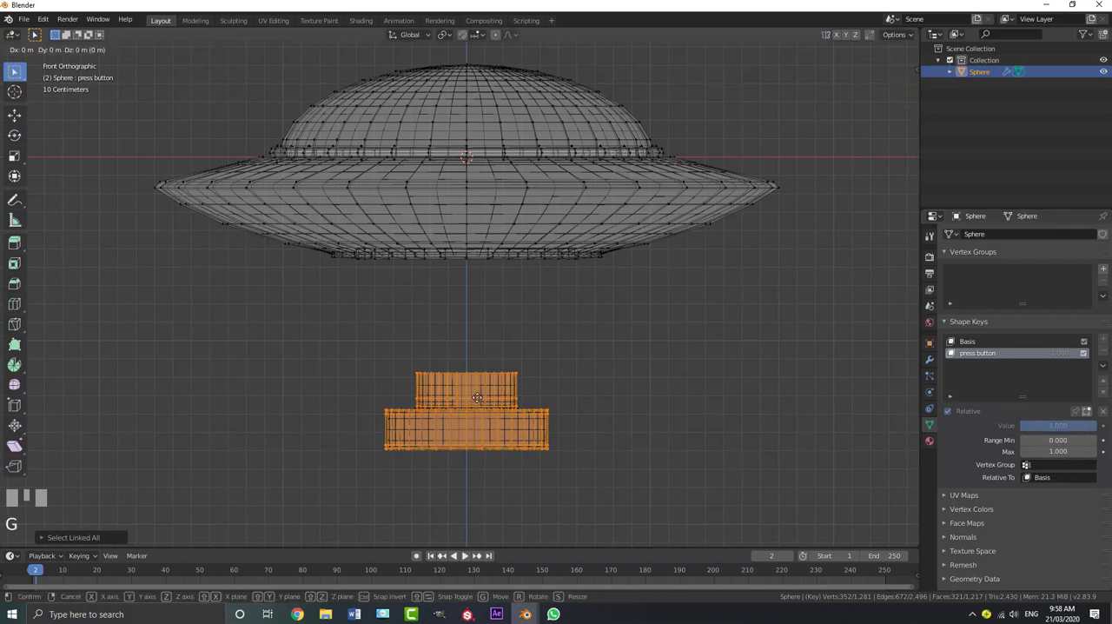
pyautogui.press('z')
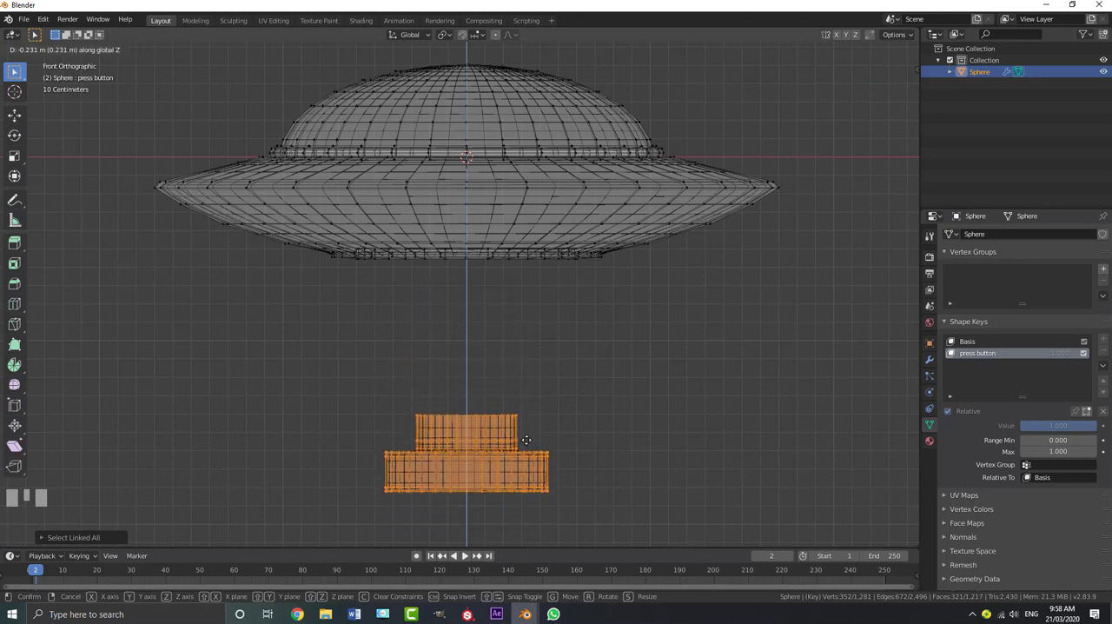
pyautogui.click(526, 439)
# Select only the open upper rim loop of the part's neck and move it up along Z into the saucer's recess, stretching the neck
pyautogui.scroll(-3, 524, 373)
pyautogui.moveTo(523, 362); pyautogui.dragTo(467, 371, button='middle')
pyautogui.scroll(2, 466, 371)
pyautogui.scroll(2, 467, 370)
pyautogui.hotkey('alt', 'a')
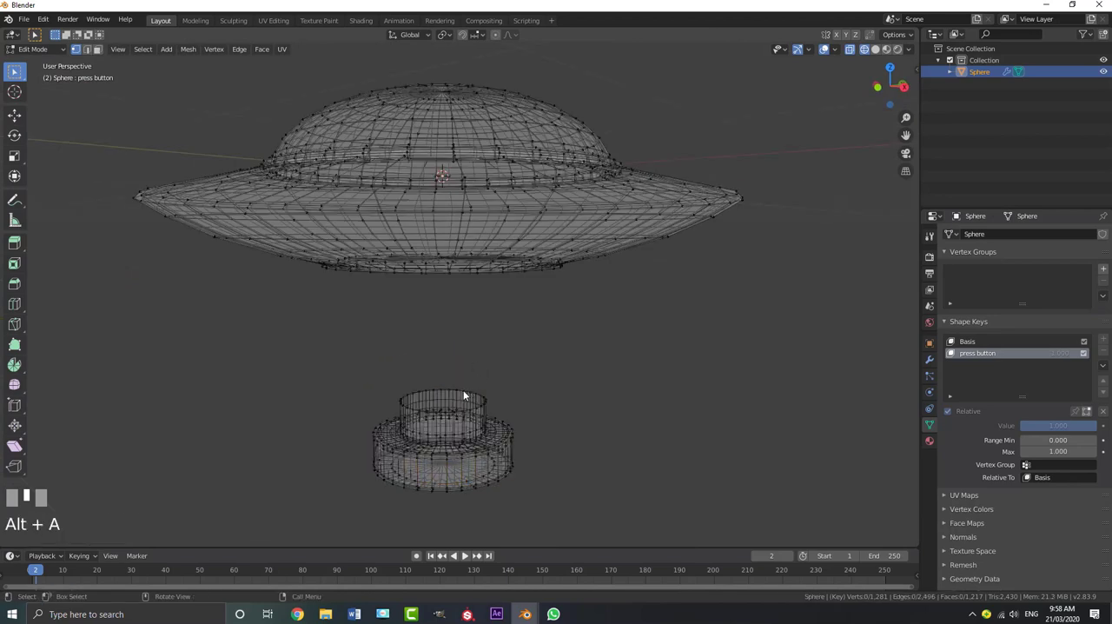
pyautogui.keyDown('alt'); pyautogui.keyDown('shift'); pyautogui.click(459, 390); pyautogui.keyUp('shift'); pyautogui.keyUp('alt')
pyautogui.moveTo(452, 392); pyautogui.dragTo(456, 387, button='middle')
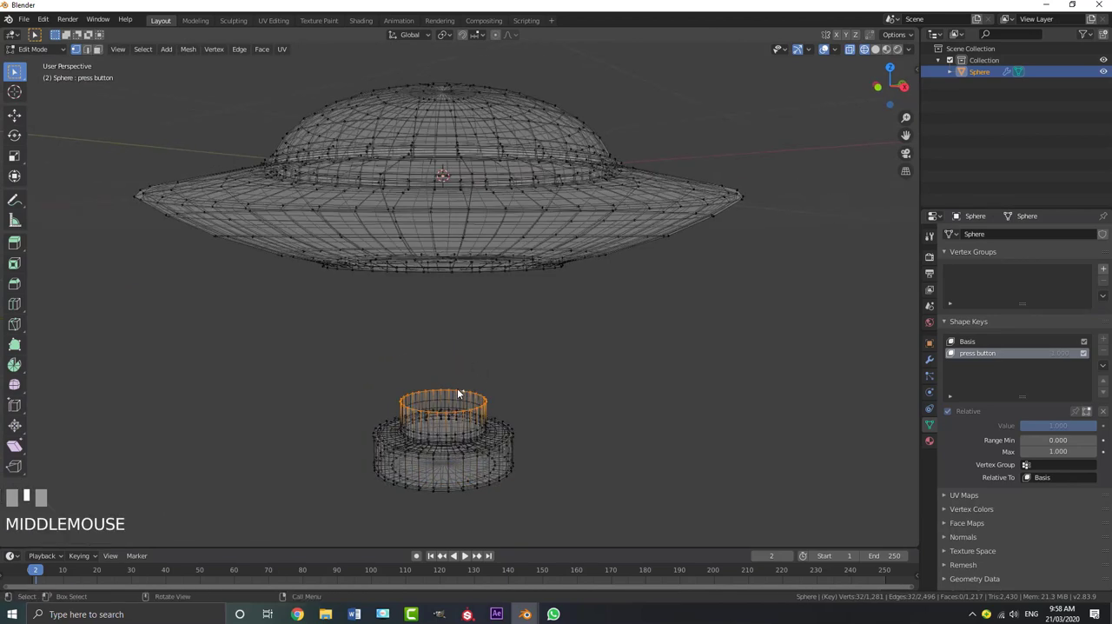
pyautogui.press('g')
pyautogui.press('z')
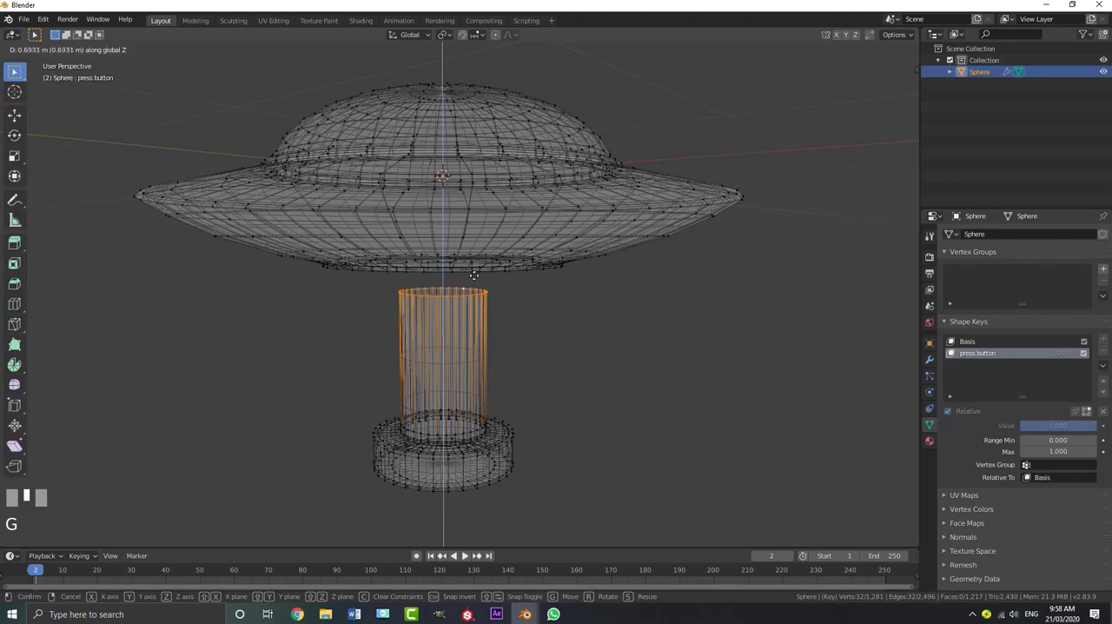
pyautogui.click(474, 246)
# Return to solid shading and Object Mode, and apply Shade Smooth to the UFO
pyautogui.press('z')
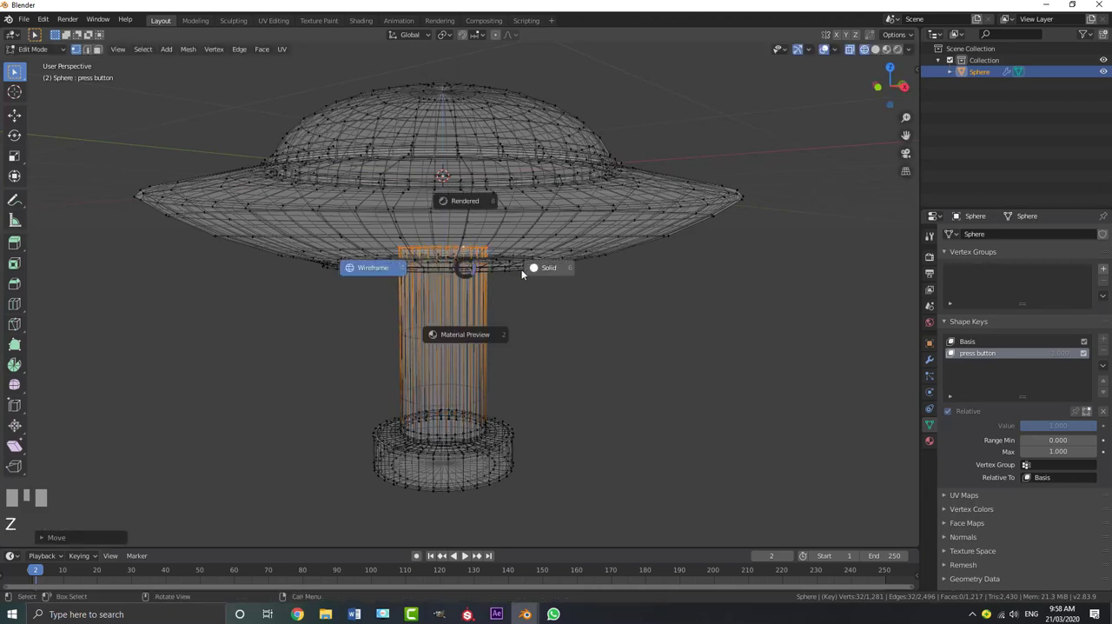
pyautogui.click(544, 269)
pyautogui.moveTo(463, 359); pyautogui.dragTo(459, 310, button='middle')
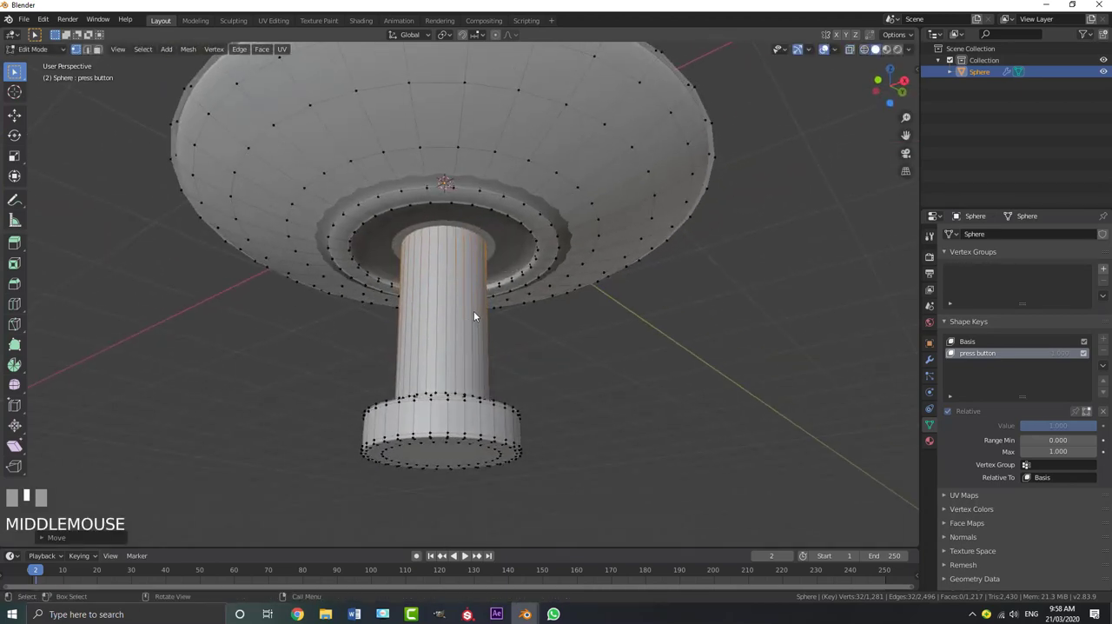
pyautogui.press('Tab')
pyautogui.scroll(-3, 426, 236)
pyautogui.moveTo(425, 235); pyautogui.dragTo(235, 112, button='middle')
pyautogui.click(153, 48)
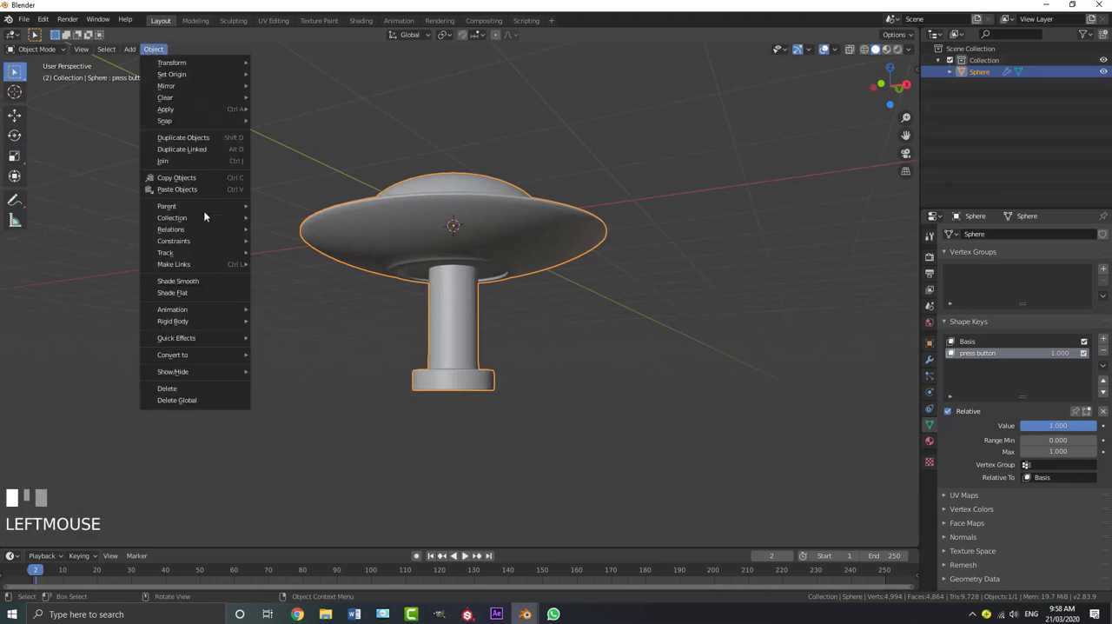
pyautogui.click(199, 281)
pyautogui.scroll(3, 535, 427)
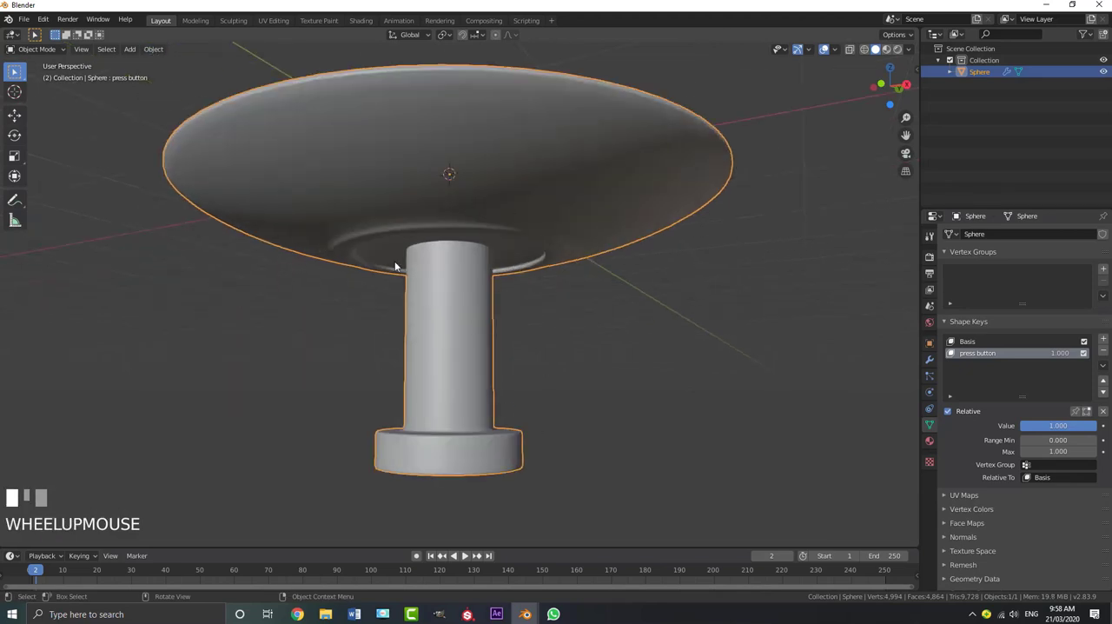
# Set the "press button" shape key's value to 0 and deselect the UFO
pyautogui.moveTo(443, 400); pyautogui.dragTo(443, 400, button='middle')
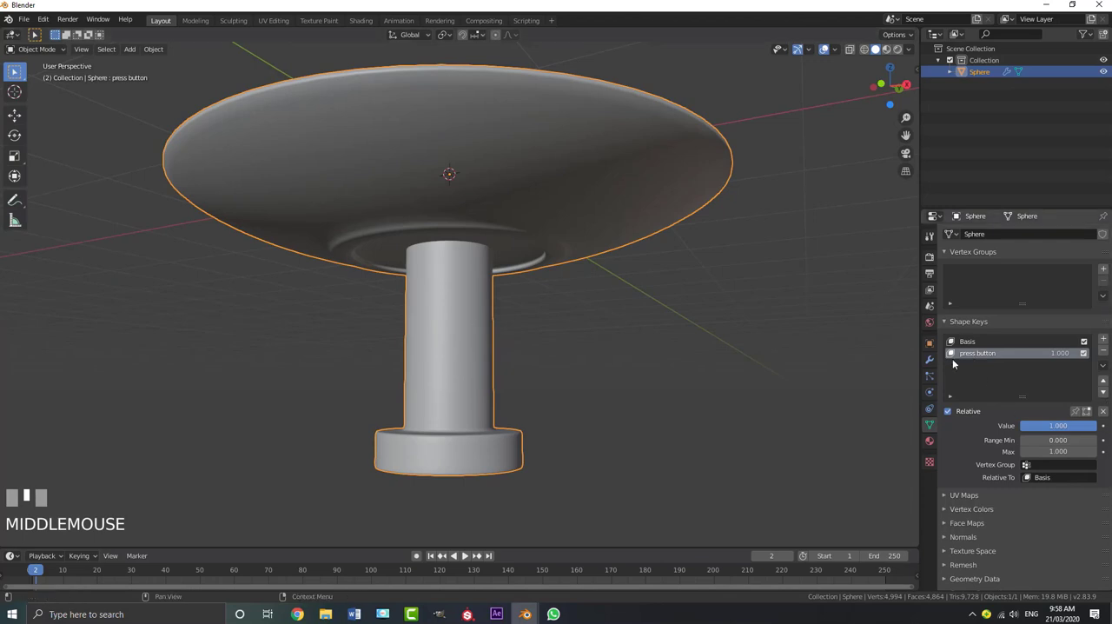
pyautogui.moveTo(1075, 426)
pyautogui.mouseDown()
pyautogui.moveTo(1021, 426)
pyautogui.moveTo(1077, 425)
pyautogui.mouseUp()
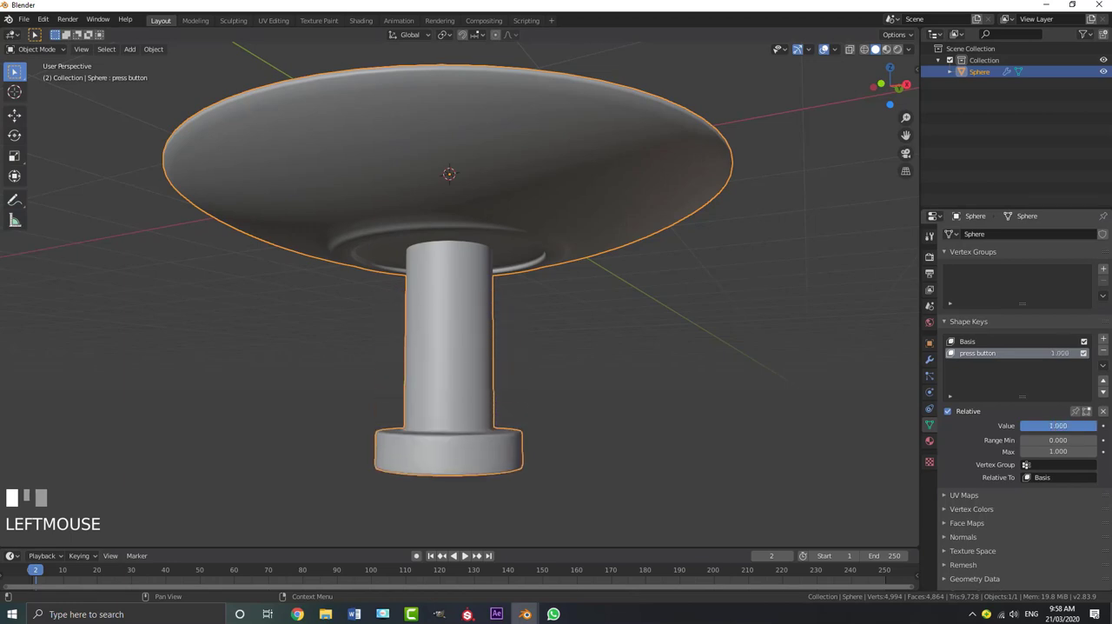
pyautogui.scroll(-3, 610, 317)
pyautogui.hotkey('alt', 'a')
pyautogui.moveTo(458, 323); pyautogui.dragTo(628, 390, button='middle')
pyautogui.moveTo(1075, 425); pyautogui.dragTo(1021, 426)
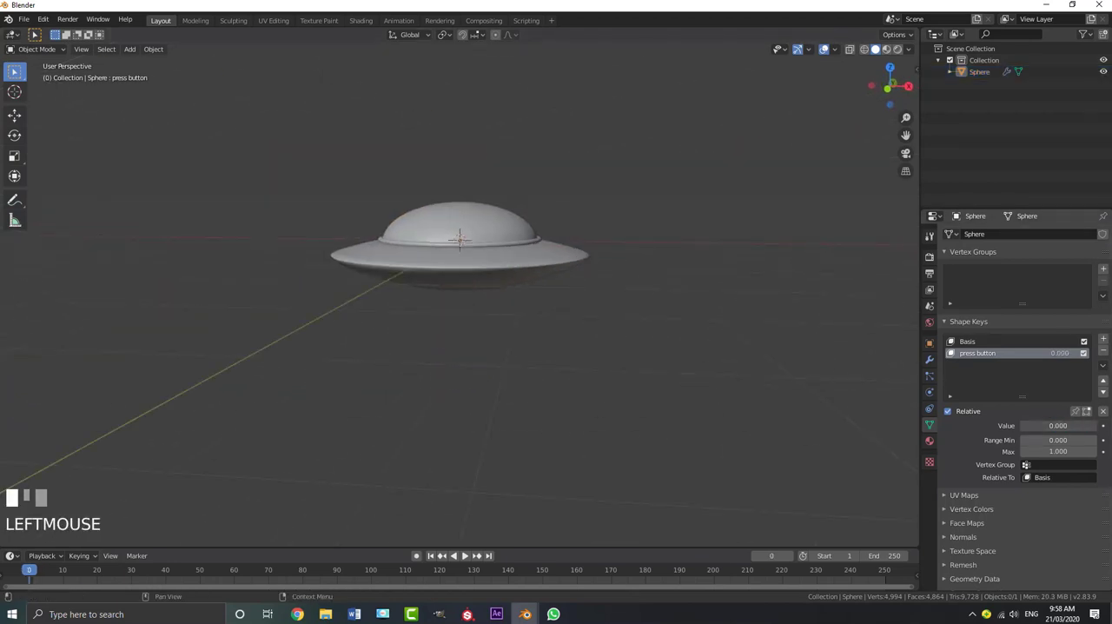
pyautogui.moveTo(486, 260); pyautogui.dragTo(540, 243, button='middle')
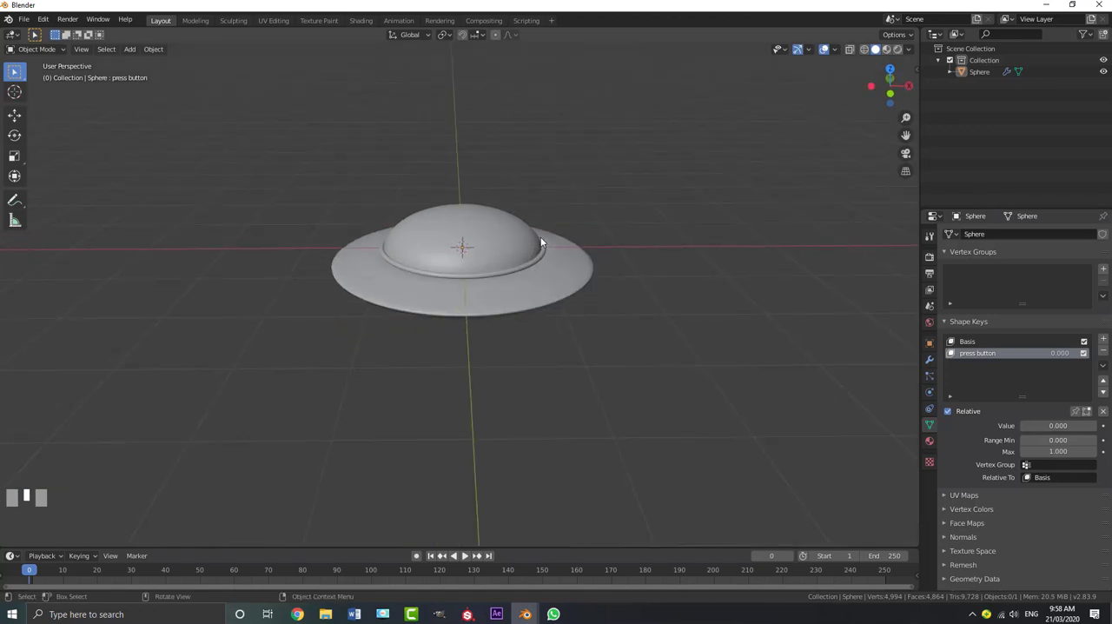
# Select the UFO and move it up along Z, well above the grid floor
pyautogui.scroll(-1, 513, 273)
pyautogui.scroll(-3, 501, 254)
pyautogui.middleClick(497, 258)
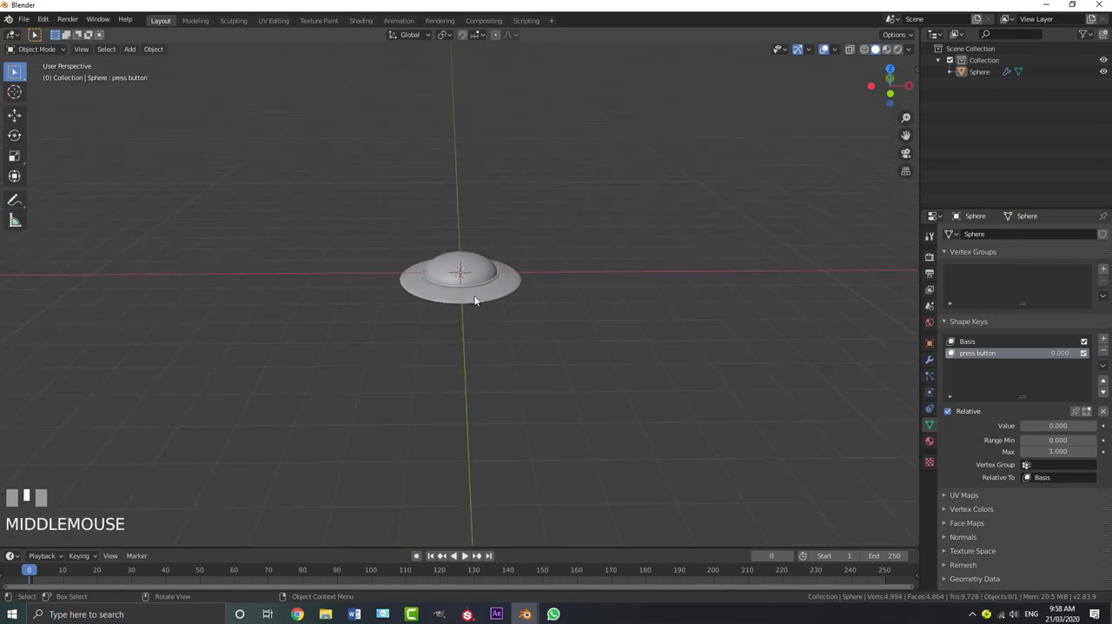
pyautogui.click(519, 281)
pyautogui.scroll(1, 514, 286)
pyautogui.press('g')
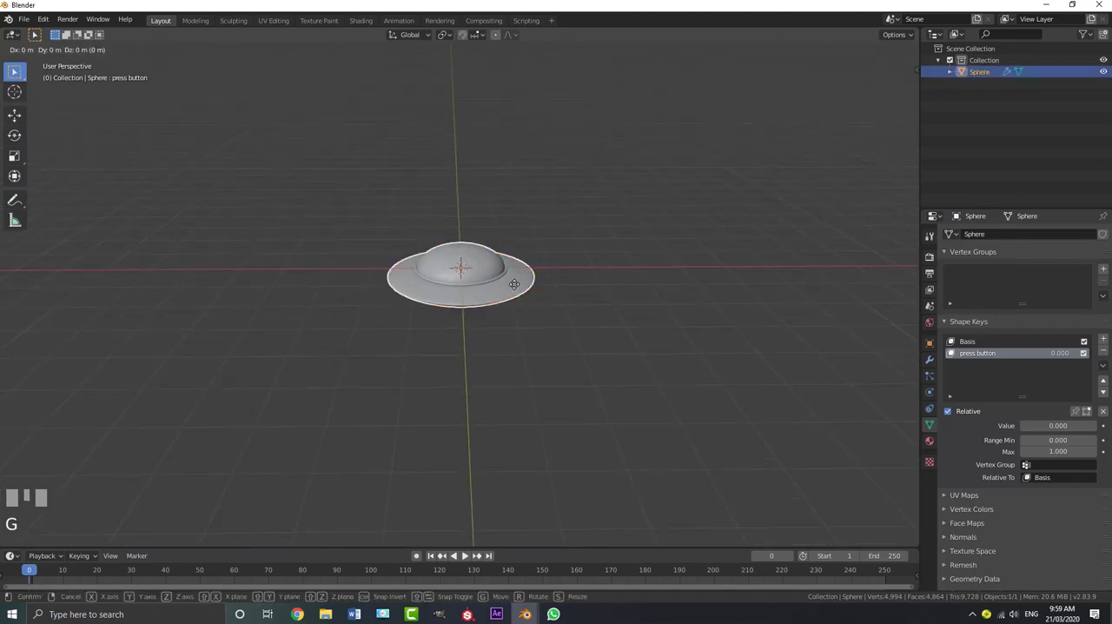
pyautogui.click(559, 176)
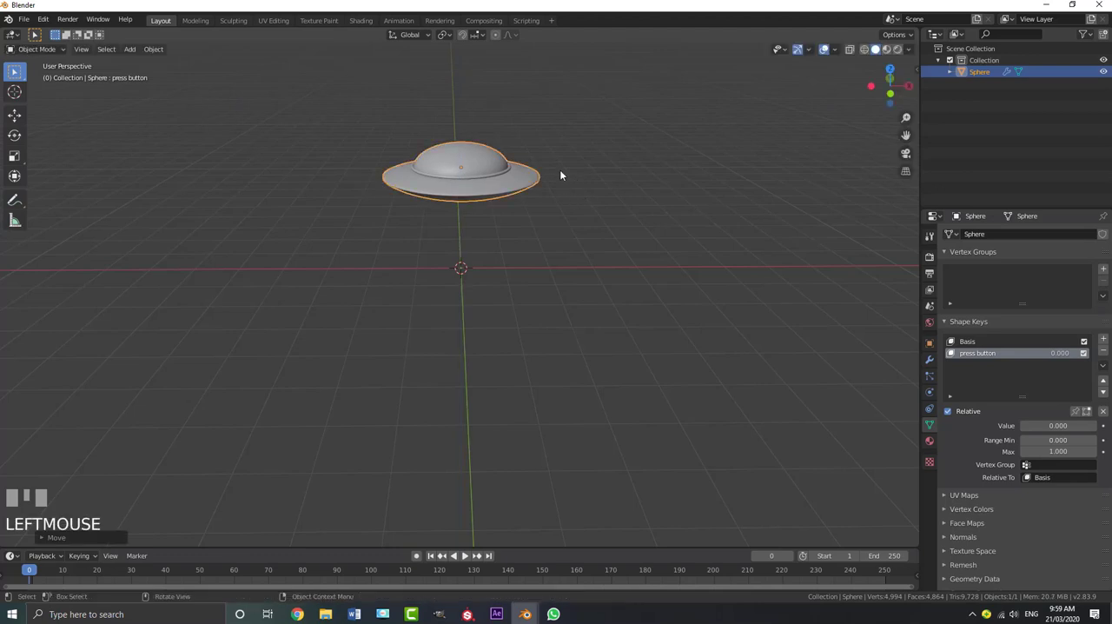
# Add a mesh plane at the origin beneath the UFO, scale it by 10 as the ground, and deselect it
pyautogui.moveTo(560, 175); pyautogui.dragTo(544, 202, button='middle')
pyautogui.click(465, 237)
pyautogui.scroll(1, 466, 238)
pyautogui.middleClick(466, 238)
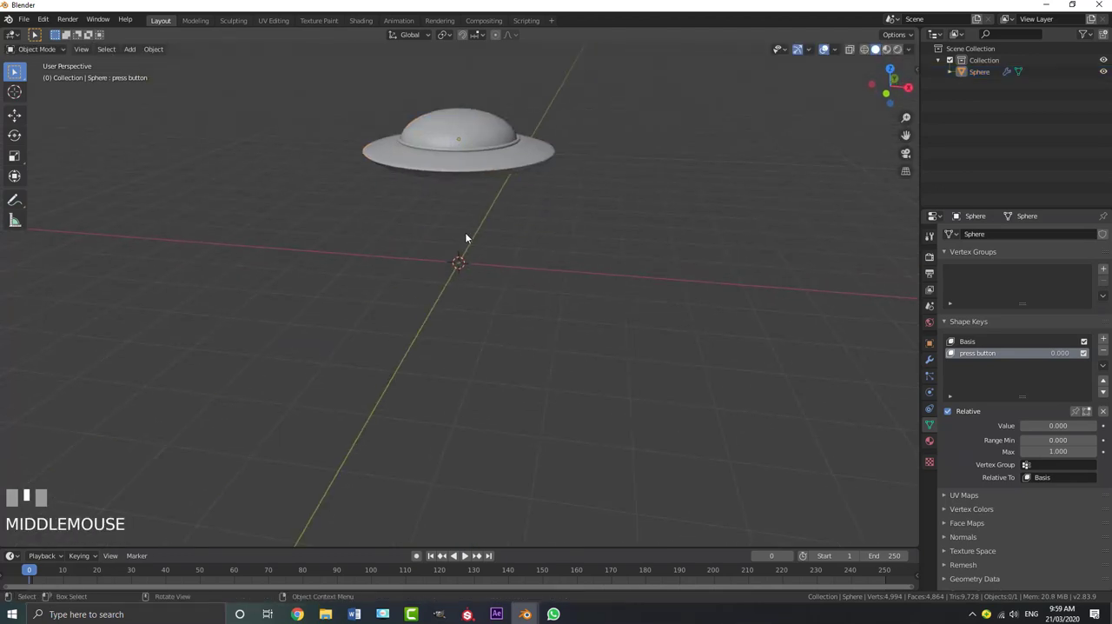
pyautogui.hotkey('shift', 'a')
pyautogui.moveTo(465, 233)
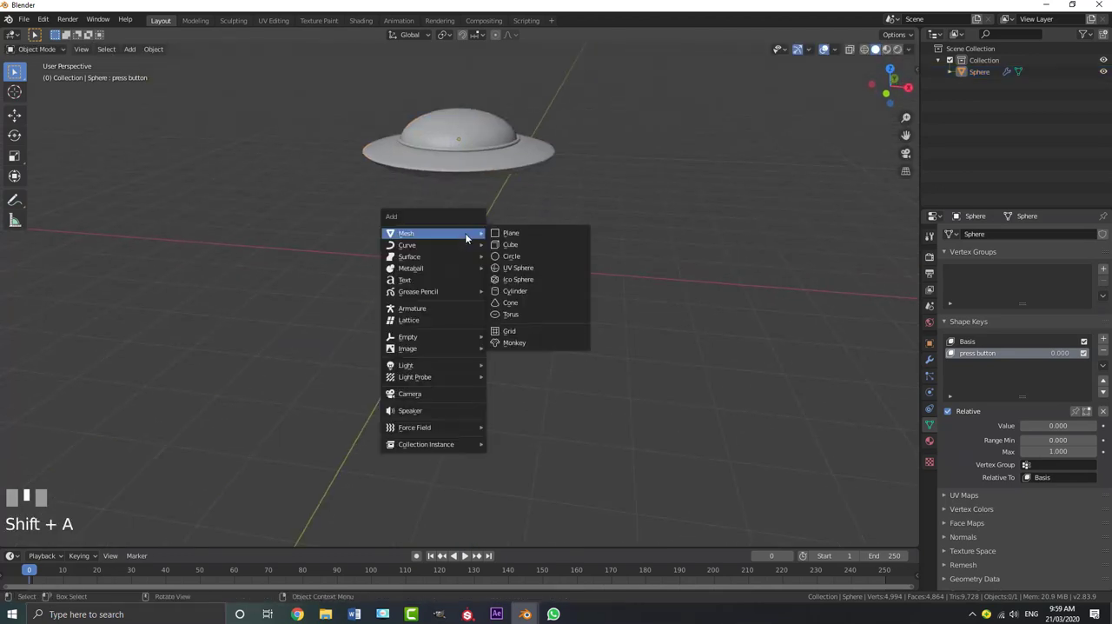
pyautogui.click(518, 233)
pyautogui.scroll(-3, 511, 288)
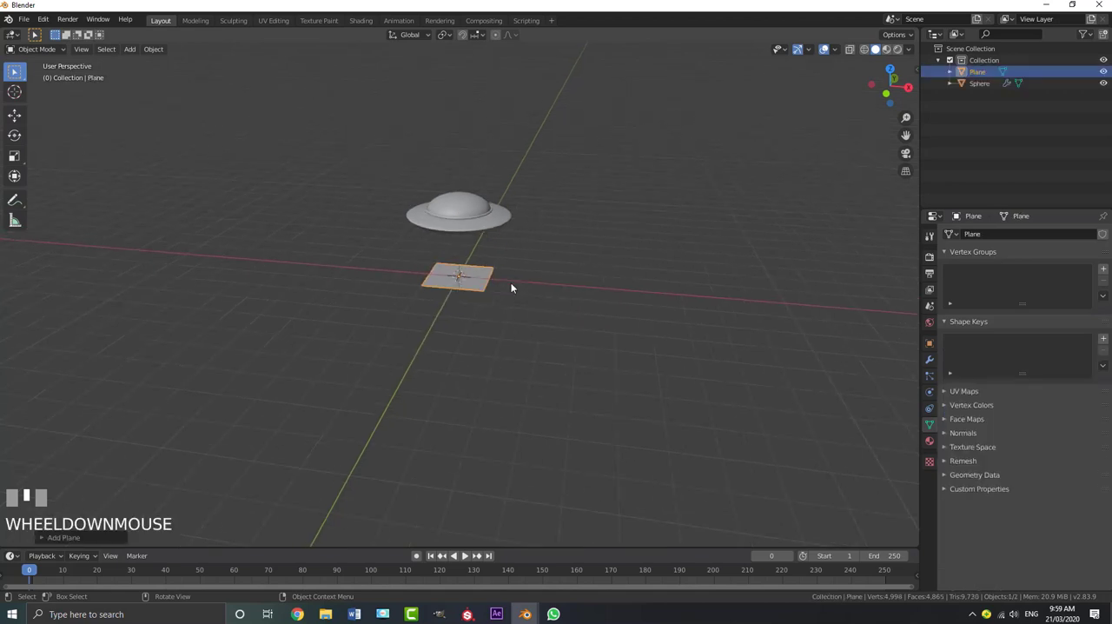
pyautogui.write('s10')
pyautogui.press('Return')
pyautogui.hotkey('alt', 'a')
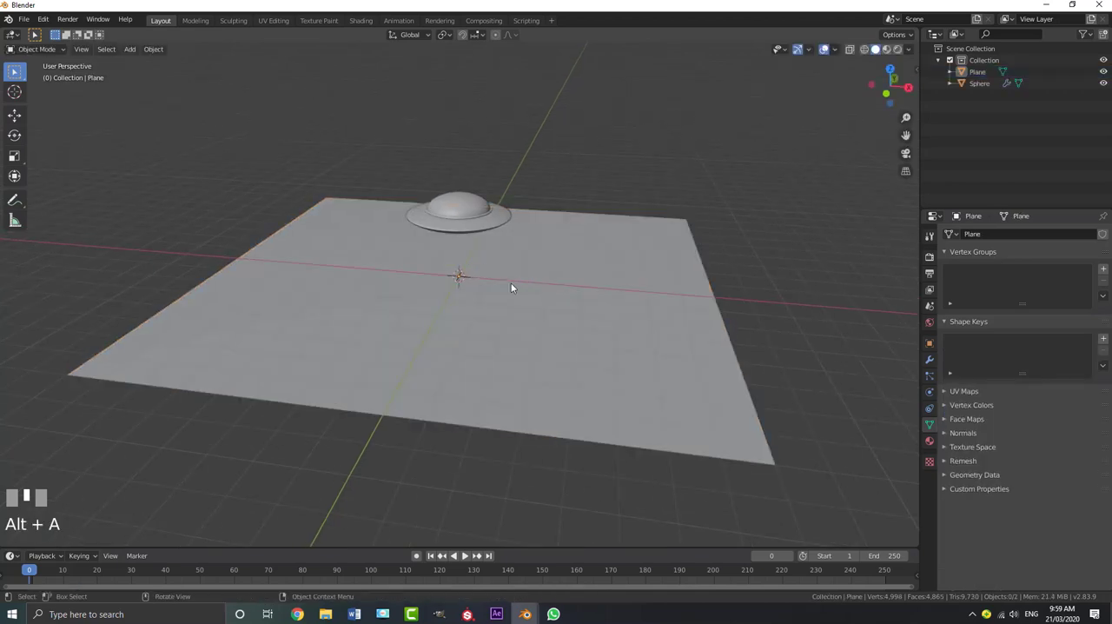
# Add a mesh circle at the origin and scale its vertices up by about 1.29 in Edit Mode
pyautogui.scroll(3, 511, 287)
pyautogui.moveTo(476, 255); pyautogui.dragTo(477, 255, button='middle')
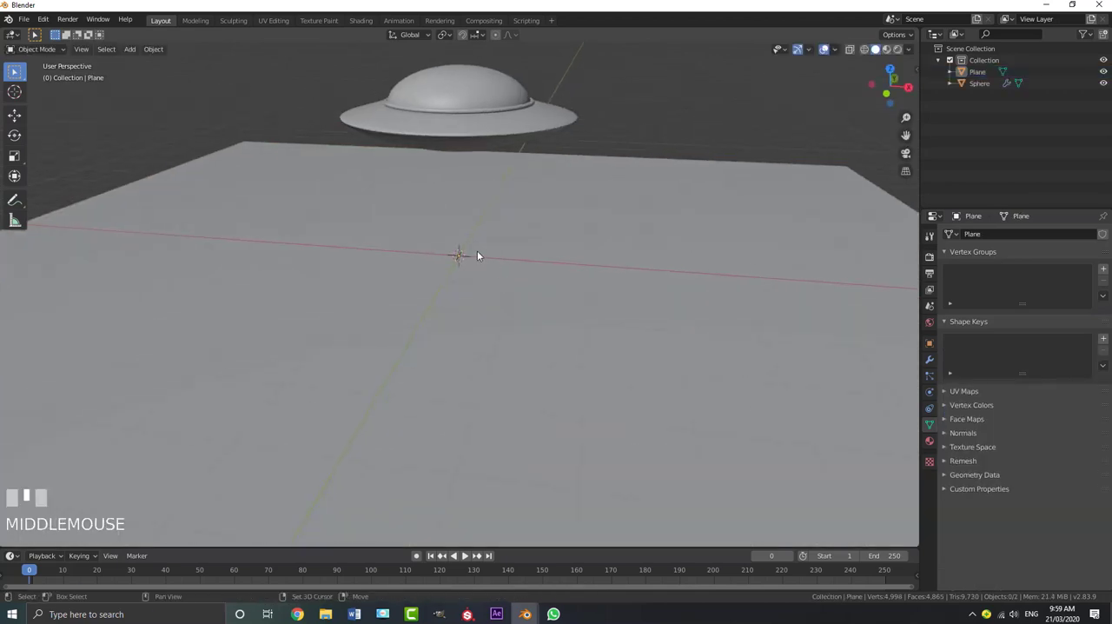
pyautogui.hotkey('shift', 'a')
pyautogui.moveTo(477, 251)
pyautogui.click(531, 277)
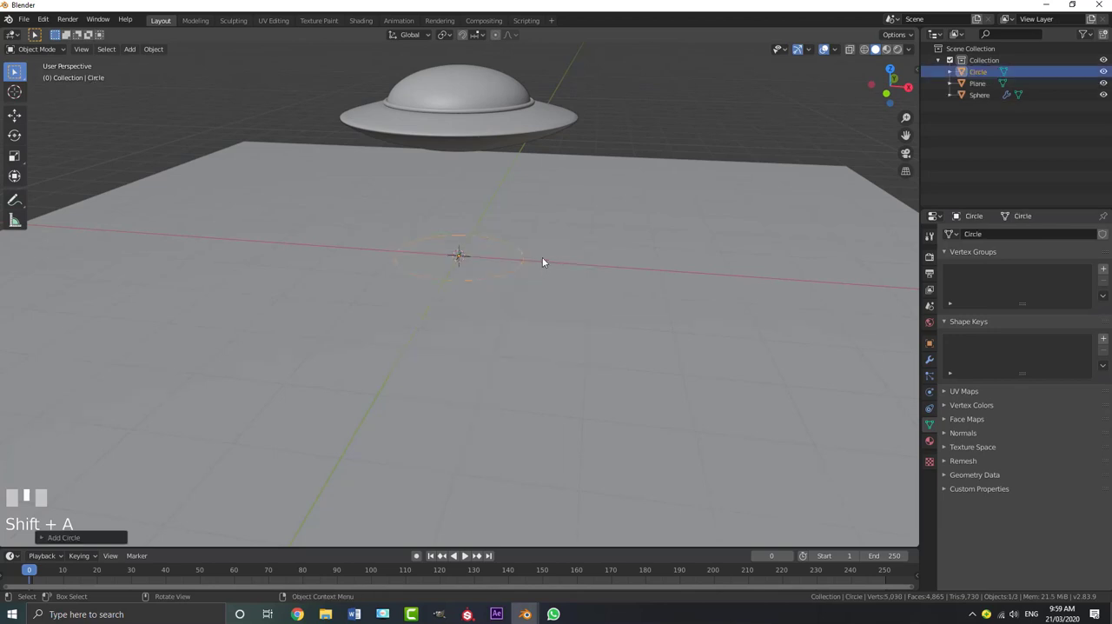
pyautogui.moveTo(544, 264); pyautogui.dragTo(515, 279, button='middle')
pyautogui.scroll(2, 507, 249)
pyautogui.press('Tab')
pyautogui.scroll(2, 521, 286)
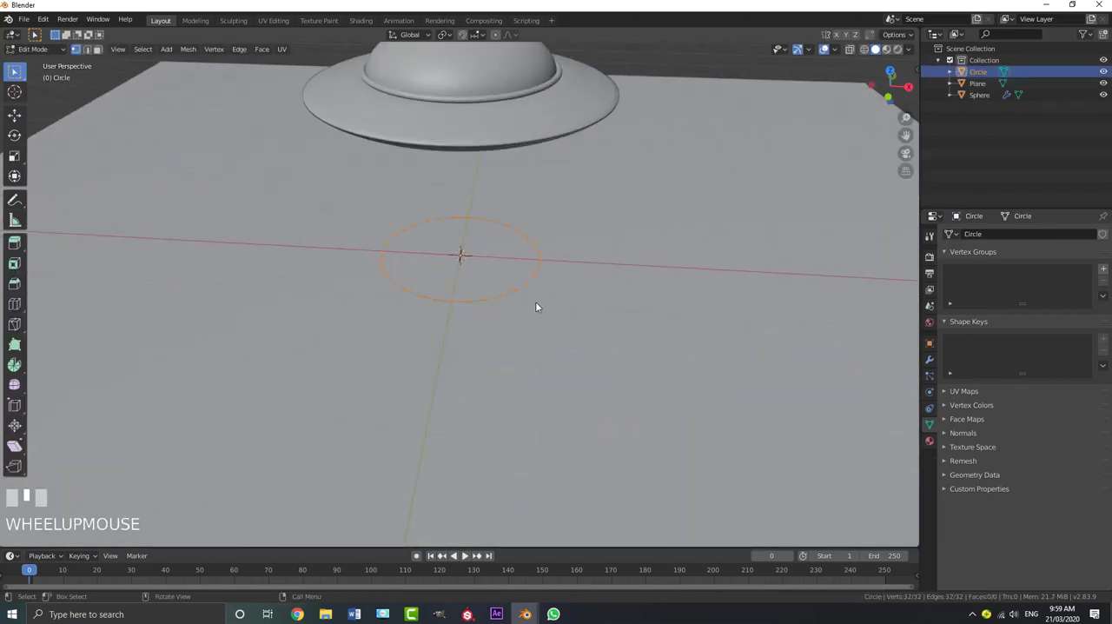
pyautogui.press('s')
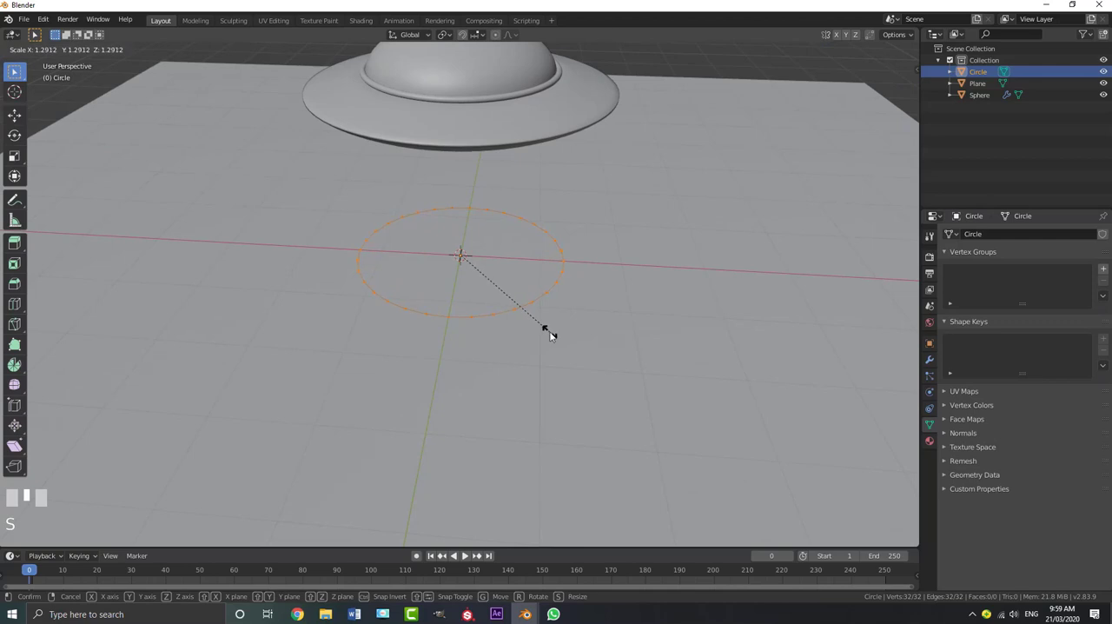
pyautogui.click(548, 332)
# Extrude the circle slightly inward into a flat ring, then extrude the whole ring up about 0.06 m
pyautogui.scroll(3, 548, 330)
pyautogui.press('e')
pyautogui.press('s')
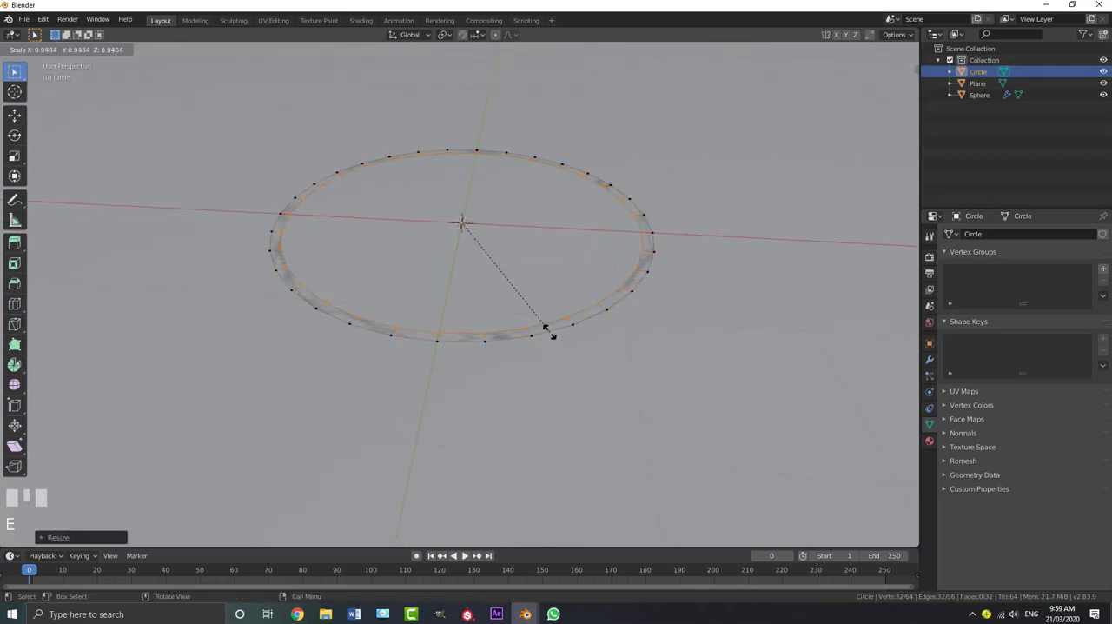
pyautogui.click(544, 332)
pyautogui.hotkey('ctrl', 'l')
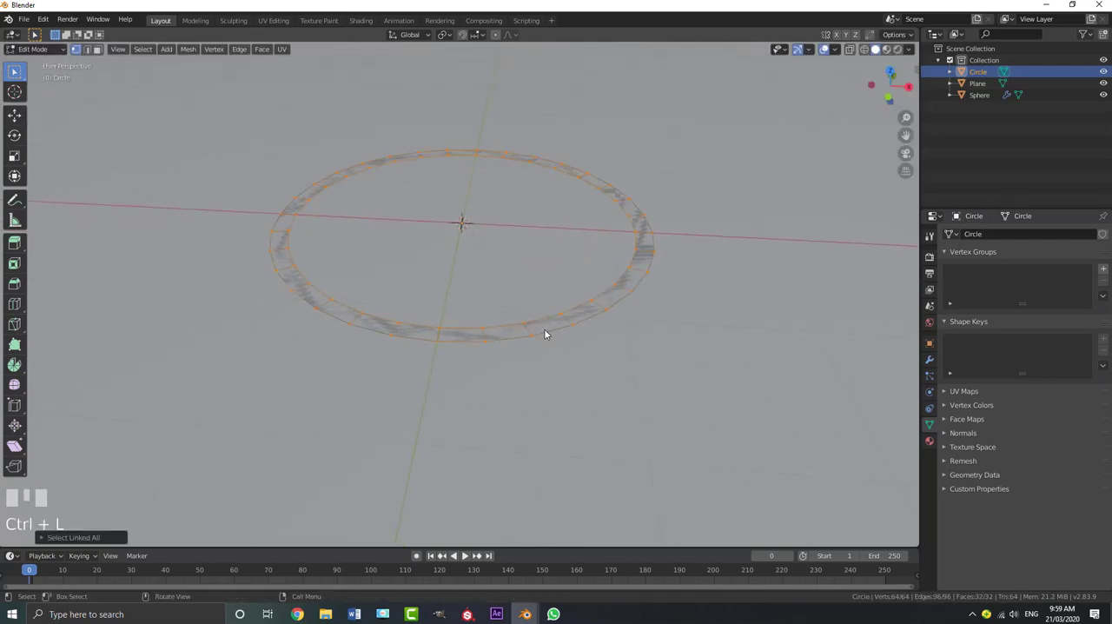
pyautogui.press('e')
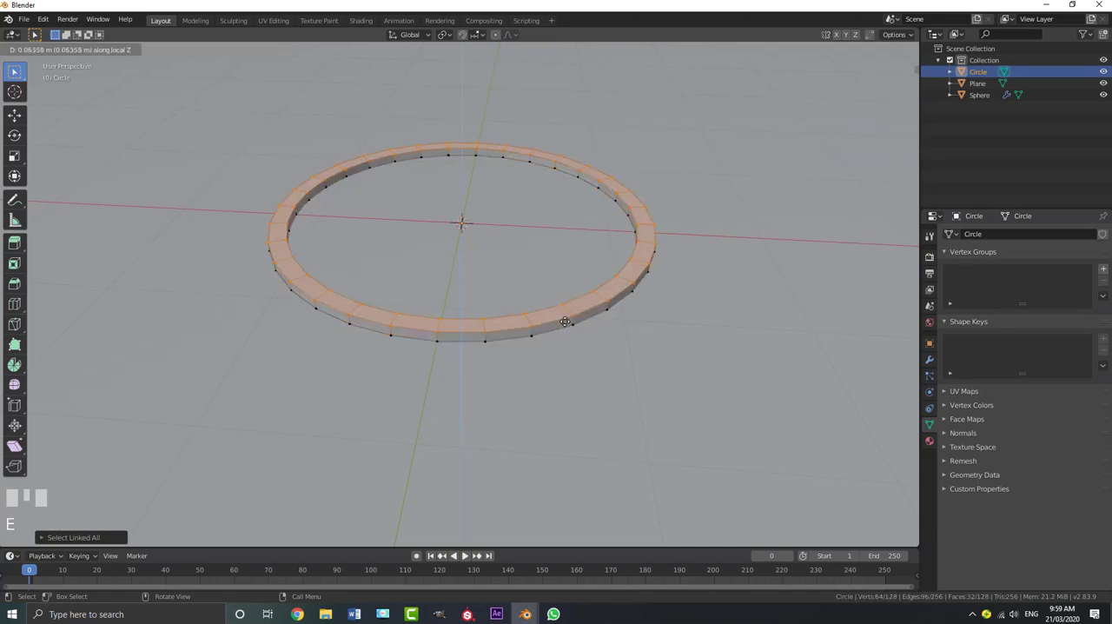
pyautogui.click(569, 324)
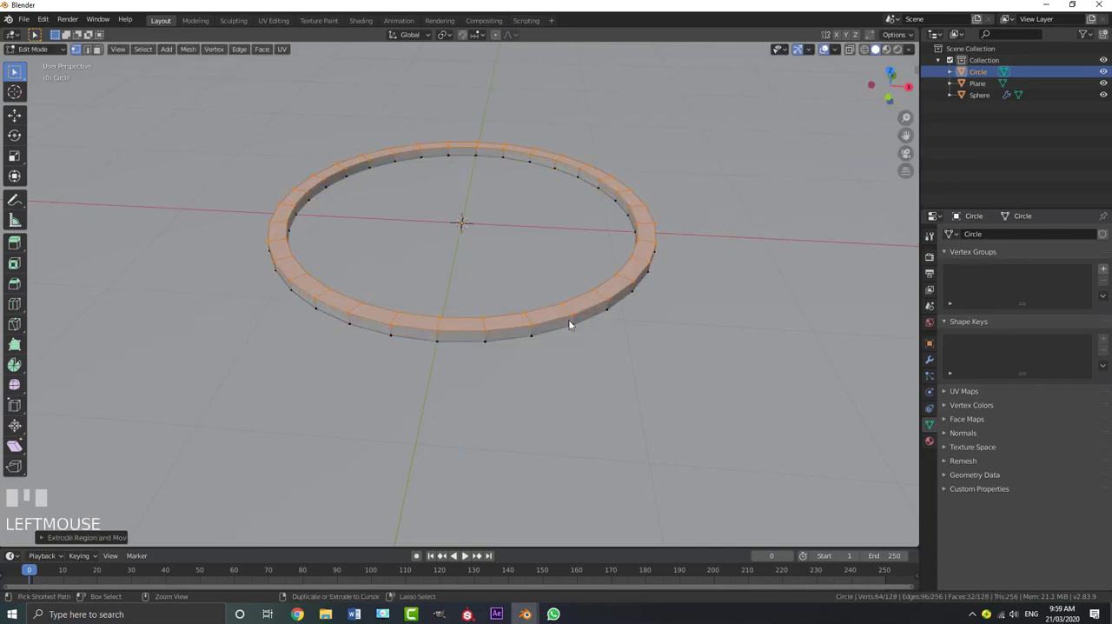
# Select all linked geometry of the ring and lower it slightly along Z into the ground plane
pyautogui.hotkey('ctrl', 'l')
pyautogui.press('g')
pyautogui.press('z')
pyautogui.keyDown('shift'); pyautogui.click(573, 327); pyautogui.keyUp('shift')
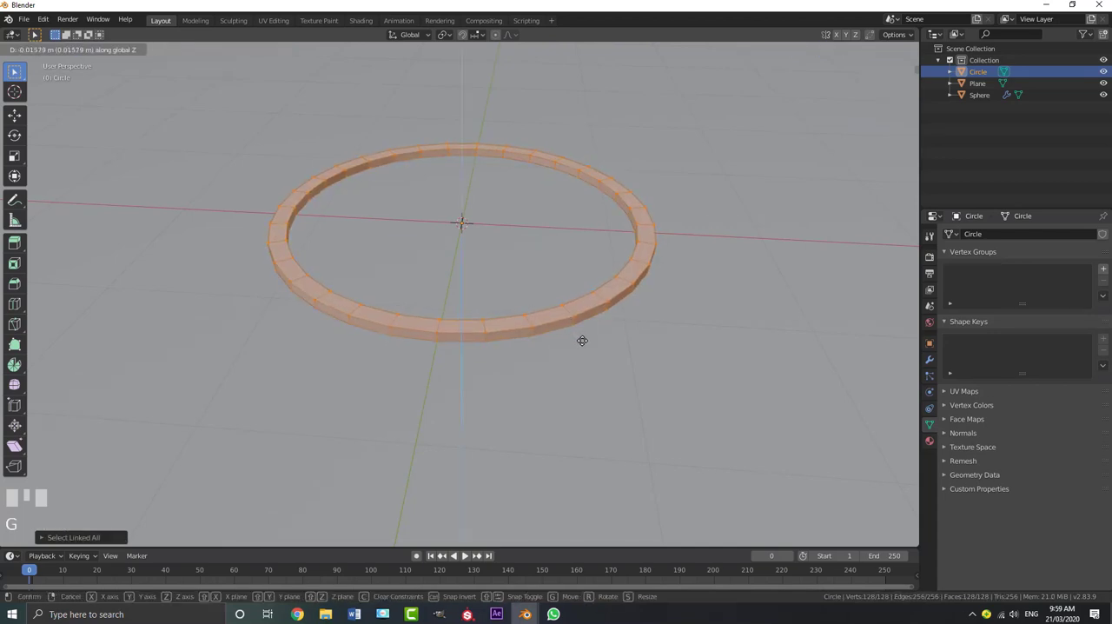
pyautogui.scroll(-5, 434, 314)
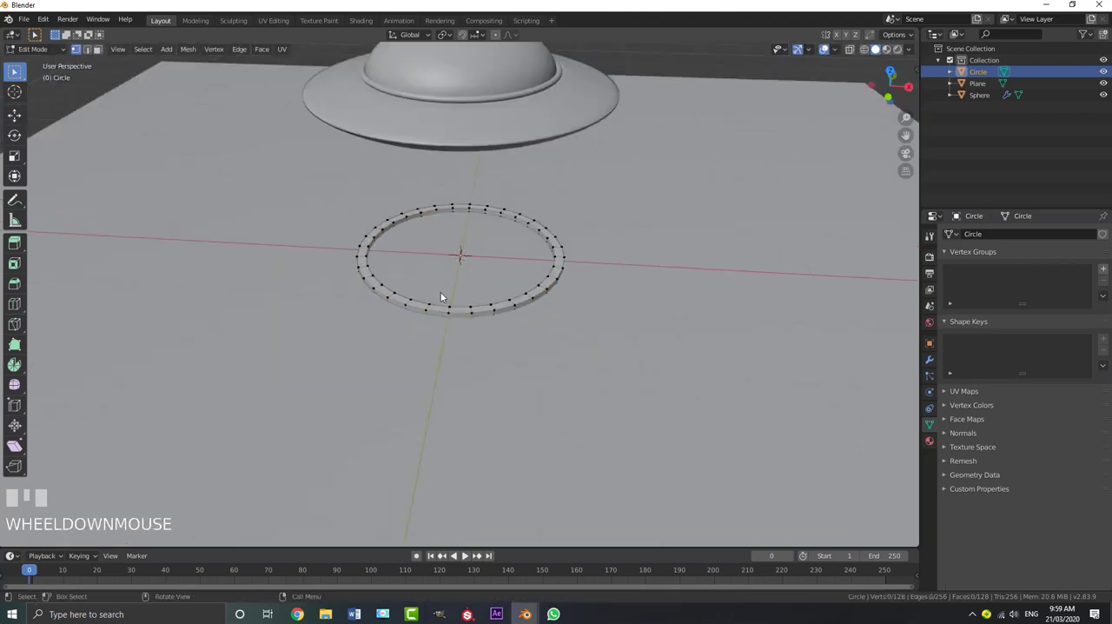
# Return to Object Mode and add a Bevel modifier to the ring with its limit method set to Angle
pyautogui.press('Tab')
pyautogui.click(930, 360)
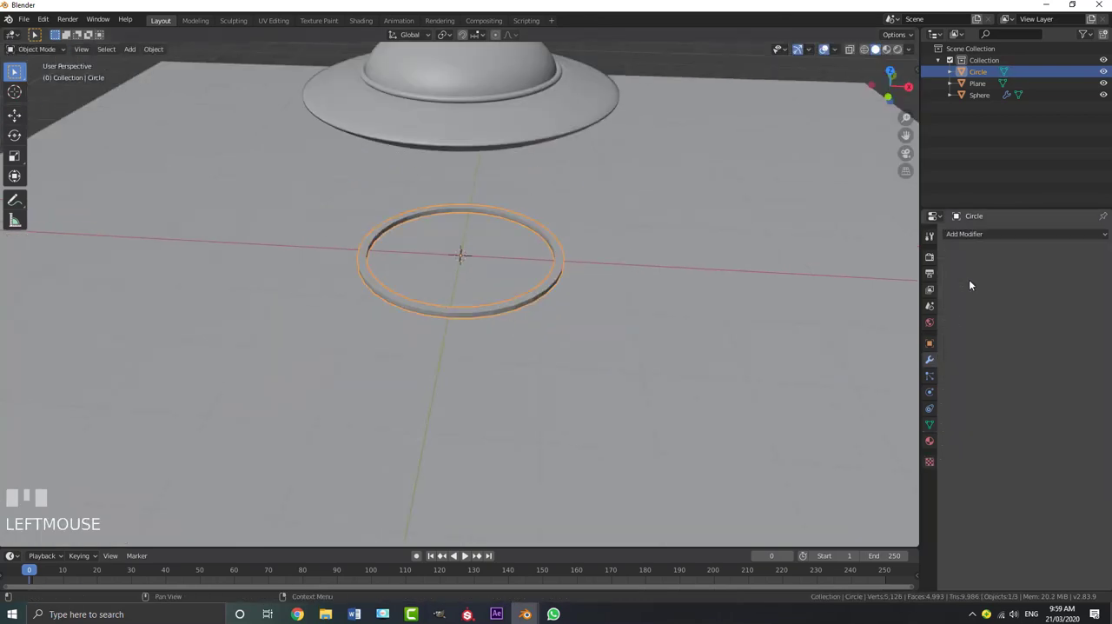
pyautogui.click(963, 234)
pyautogui.click(891, 270)
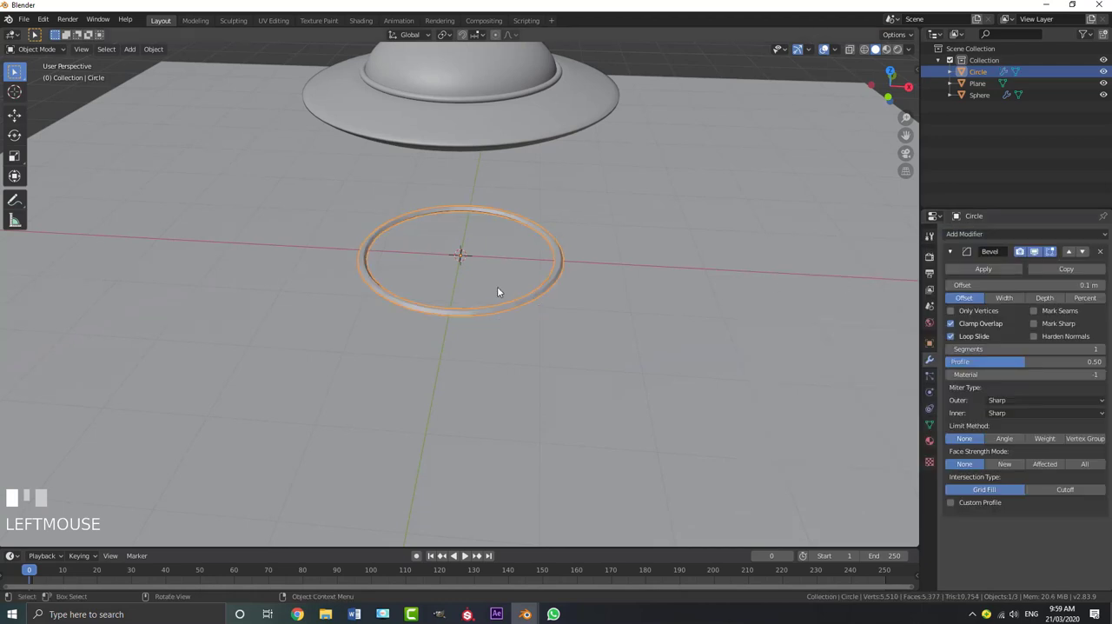
pyautogui.scroll(3, 497, 285)
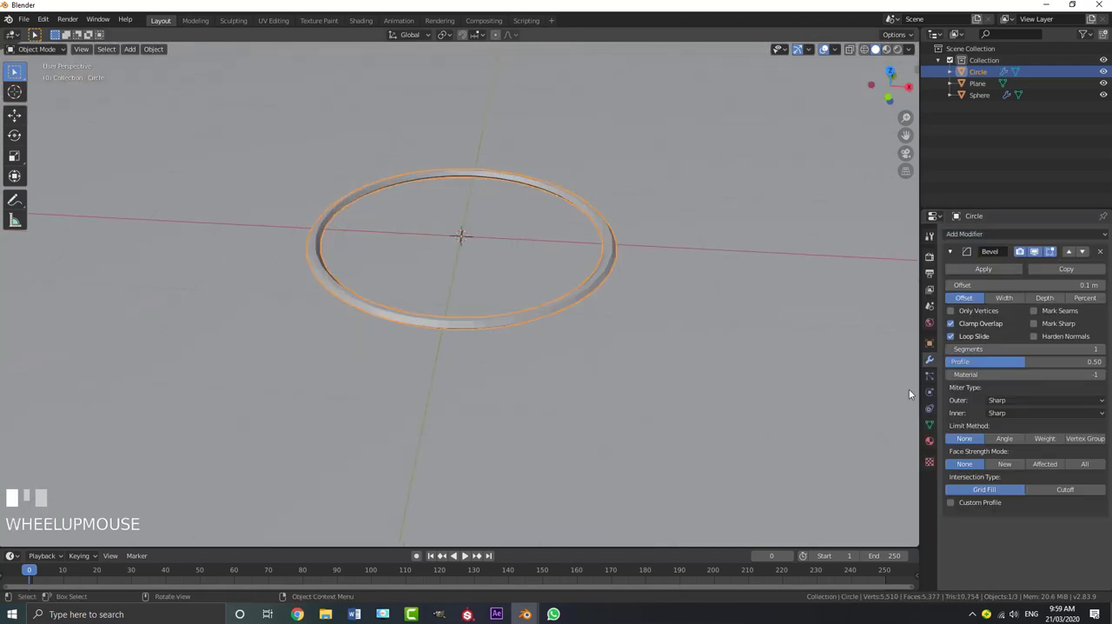
pyautogui.click(1003, 439)
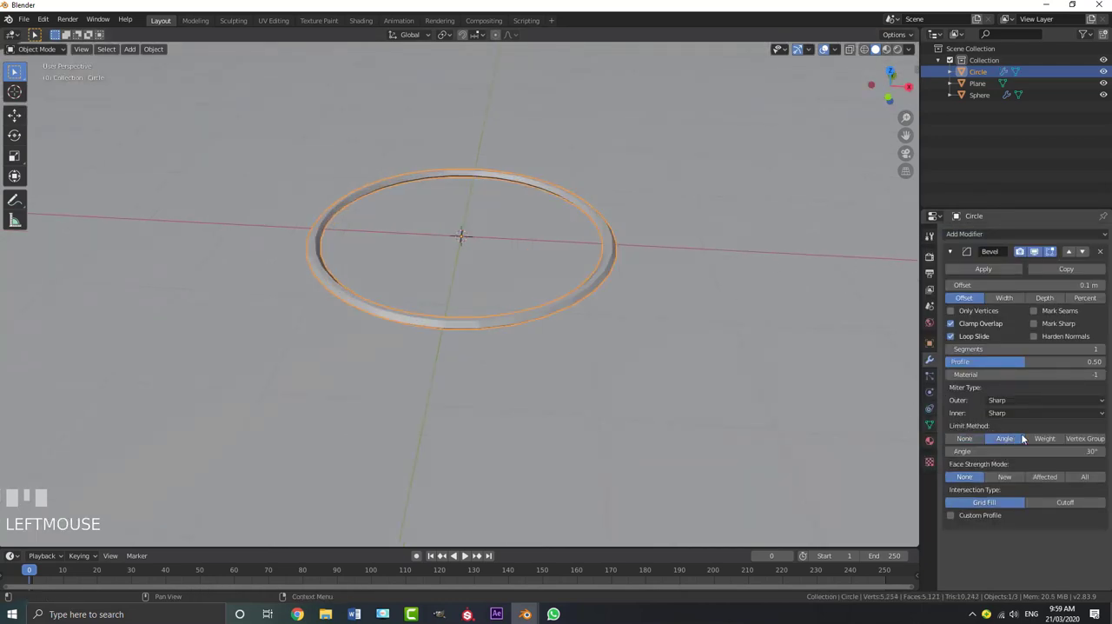
# Set the ring's Bevel offset to 0.007 m and its segments to 2
pyautogui.scroll(2, 305, 313)
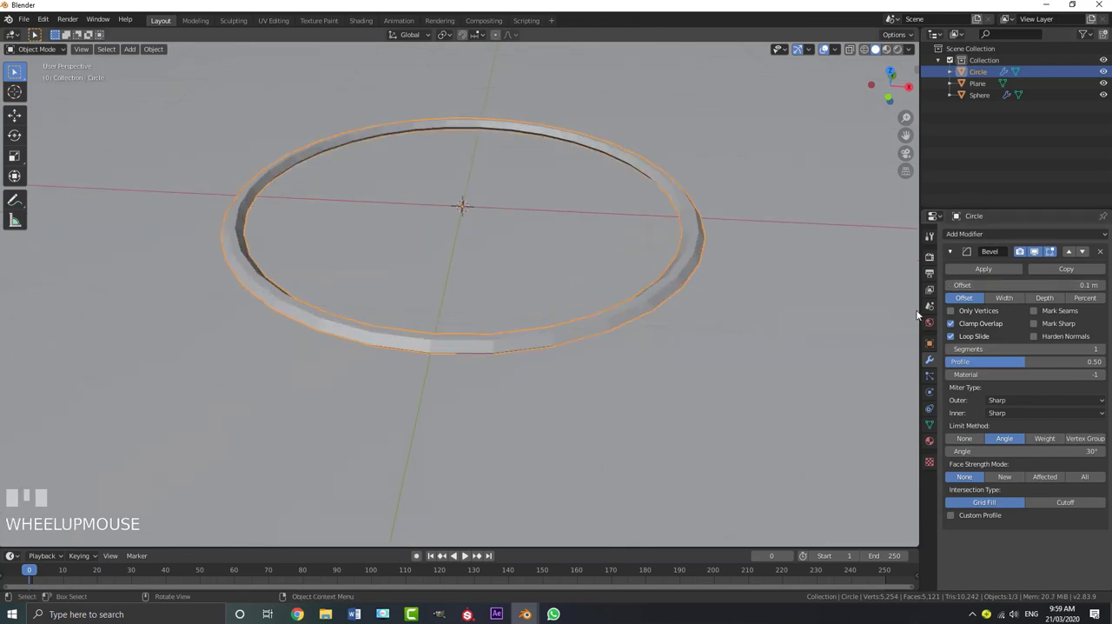
pyautogui.keyDown('shift'); pyautogui.moveTo(1014, 285); pyautogui.dragTo(999, 285); pyautogui.keyUp('shift')
pyautogui.keyDown('shift'); pyautogui.moveTo(1025, 285); pyautogui.dragTo(1042, 285); pyautogui.keyUp('shift')
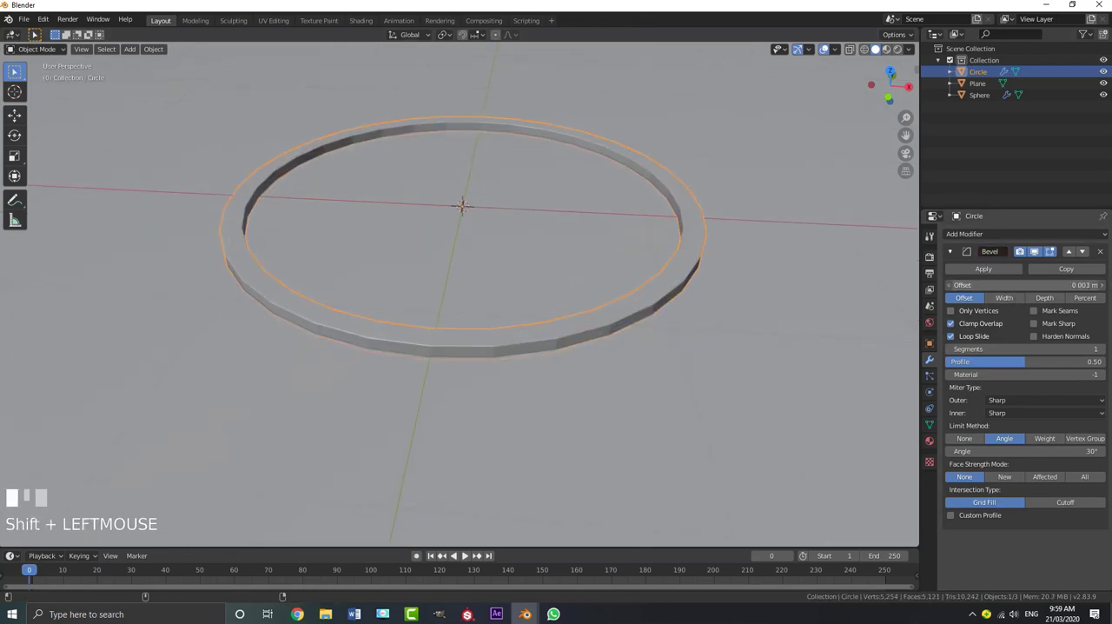
pyautogui.click(1101, 348)
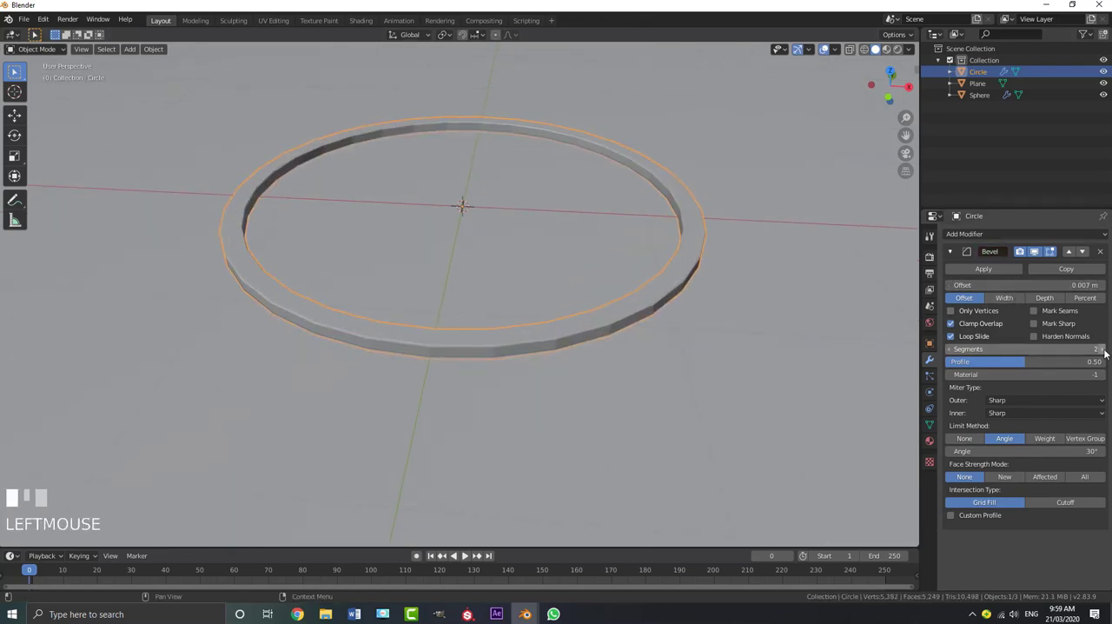
# Add a Subdivision Surface modifier to the ring and apply Shade Smooth to it
pyautogui.click(946, 252)
pyautogui.click(957, 233)
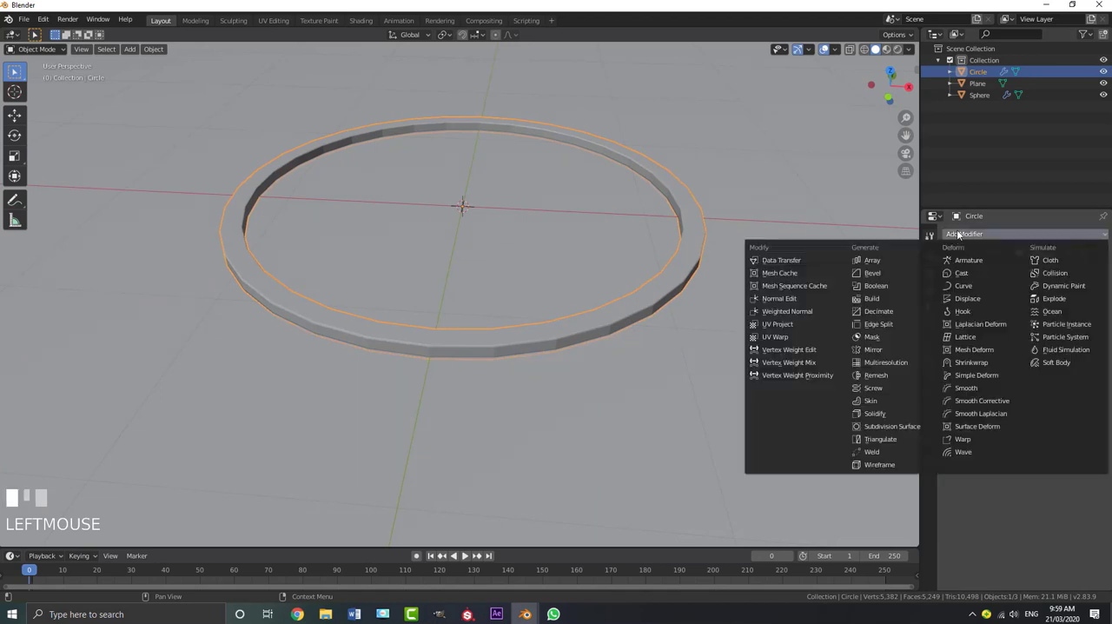
pyautogui.click(908, 429)
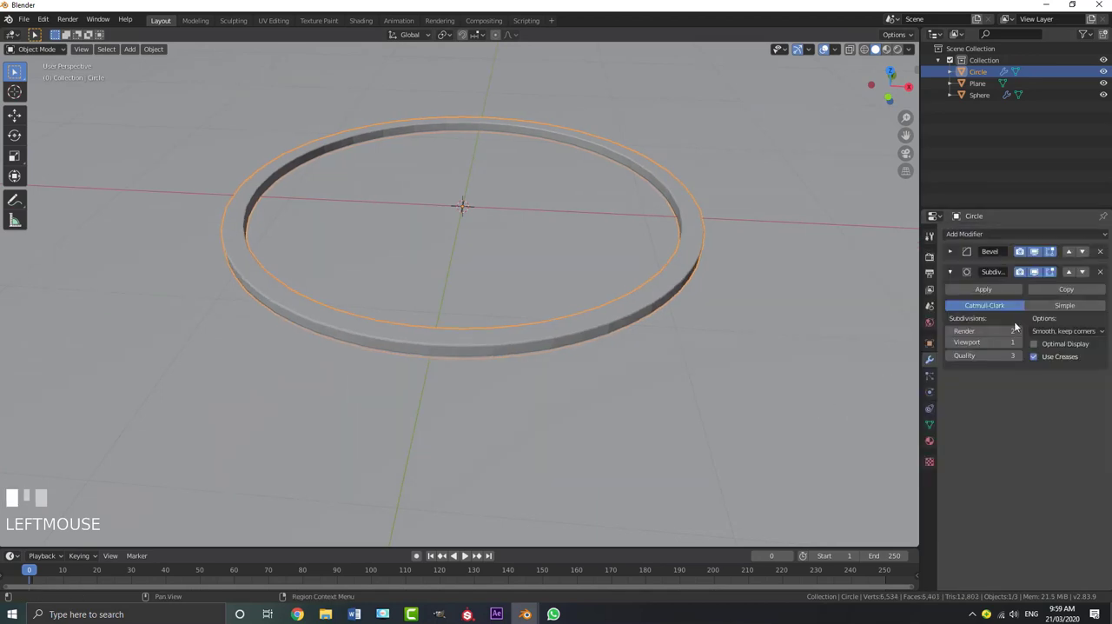
pyautogui.click(157, 52)
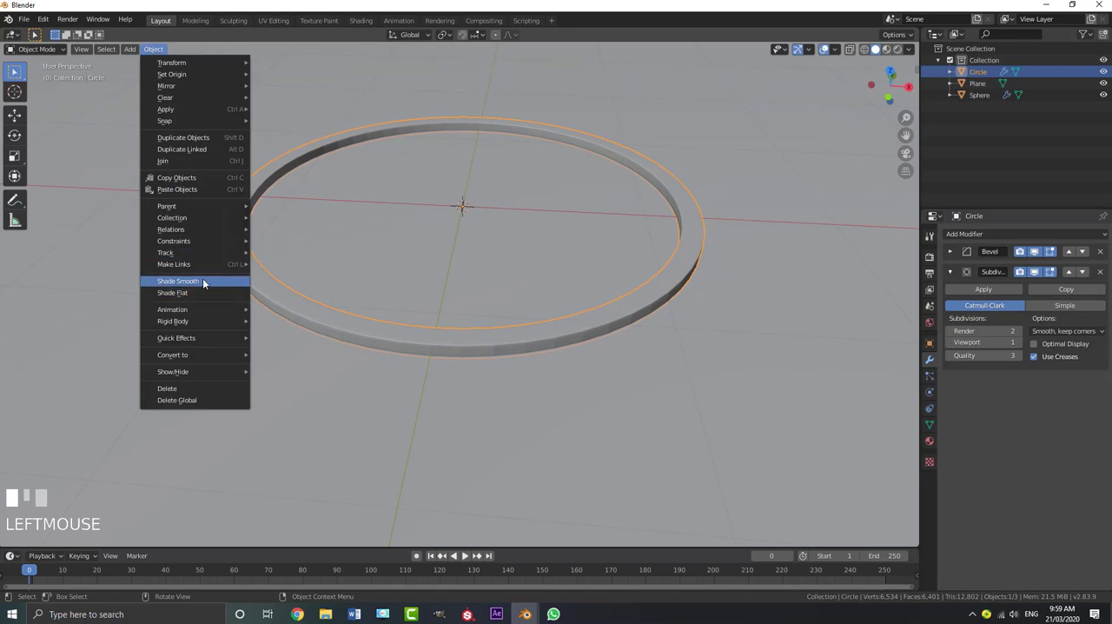
pyautogui.click(203, 281)
pyautogui.scroll(-5, 487, 368)
pyautogui.hotkey('alt', 'a')
pyautogui.moveTo(488, 368); pyautogui.dragTo(496, 288, button='middle')
# Enter Edit Mode on the ring and add a UV sphere at its centre
pyautogui.click(441, 272)
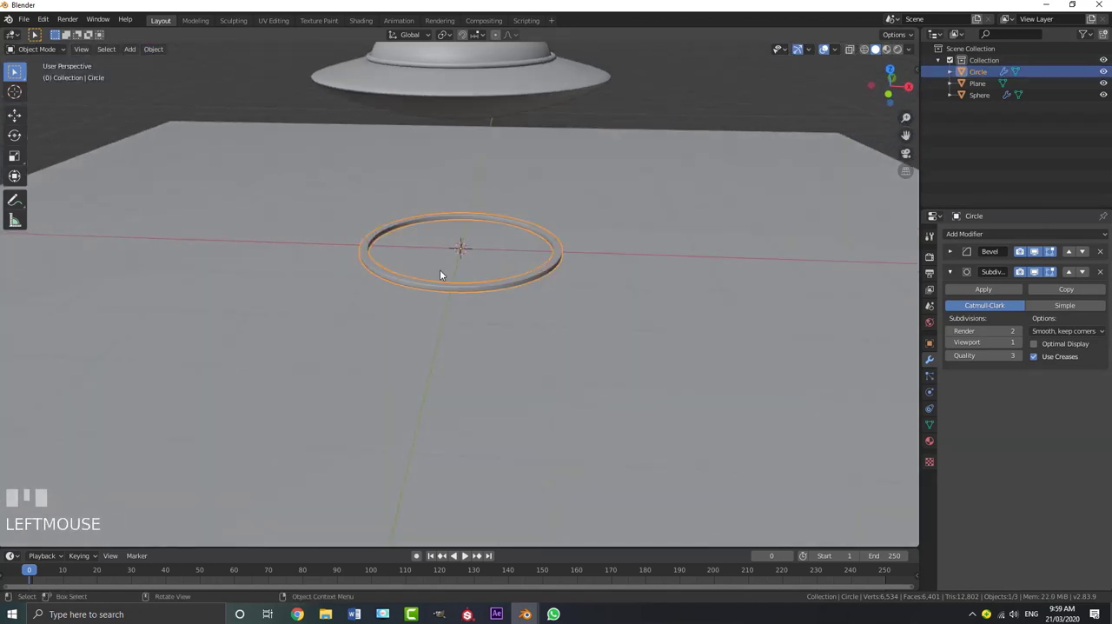
pyautogui.scroll(3, 547, 287)
pyautogui.scroll(-1, 416, 266)
pyautogui.moveTo(416, 265); pyautogui.dragTo(430, 315, button='middle')
pyautogui.press('Tab')
pyautogui.scroll(4, 373, 300)
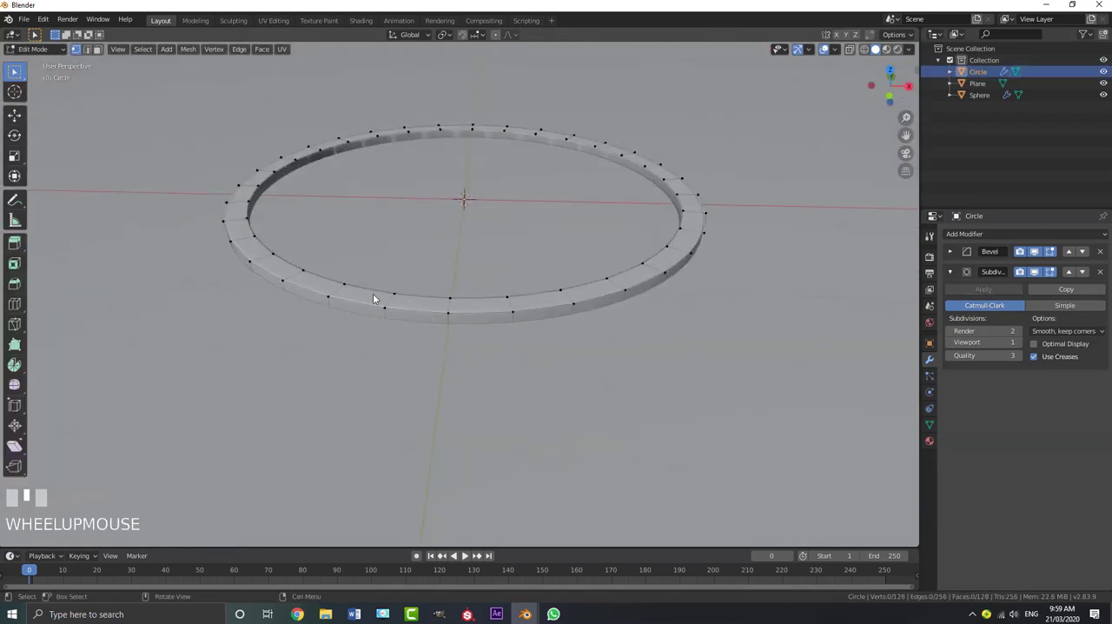
pyautogui.moveTo(350, 290); pyautogui.dragTo(361, 298, button='middle')
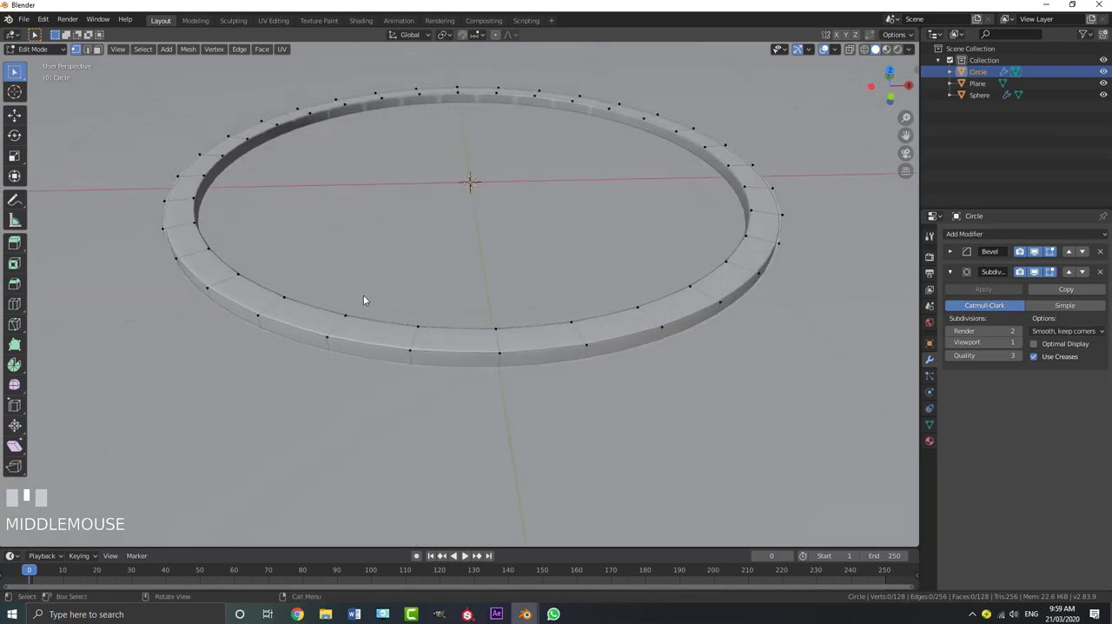
pyautogui.hotkey('shift', 'a')
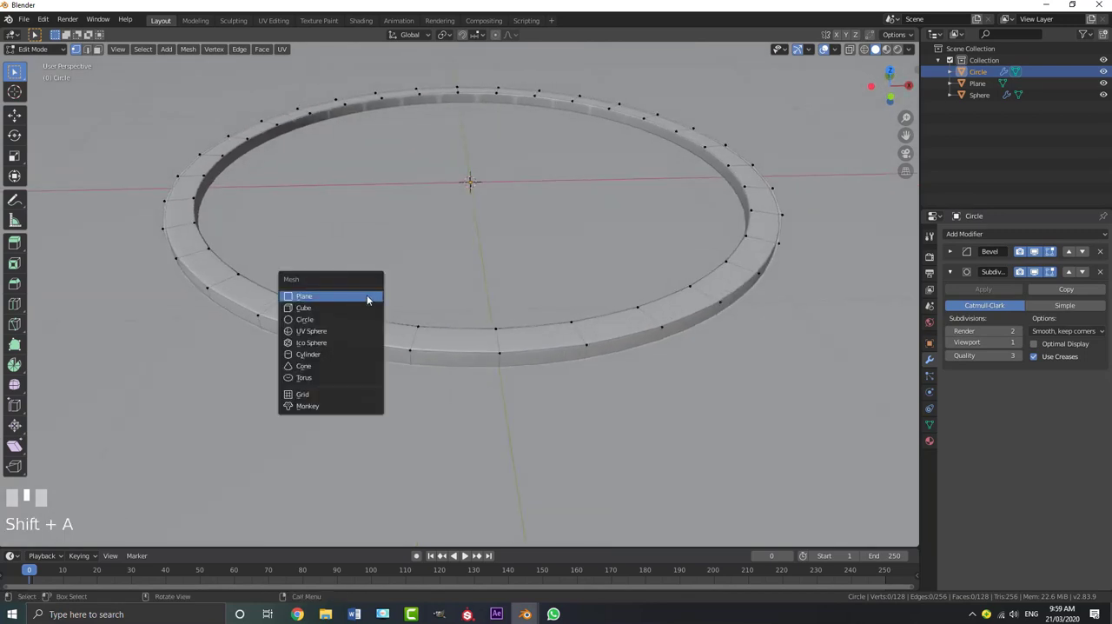
pyautogui.click(323, 334)
pyautogui.scroll(-4, 395, 294)
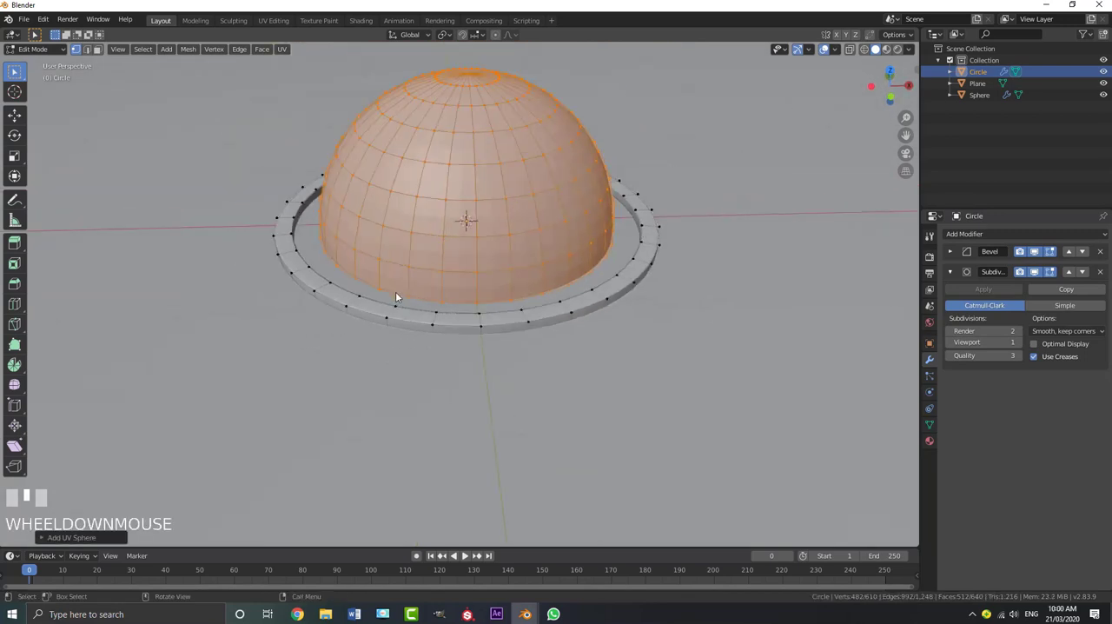
# In front view, flatten the sphere along Z to about half its height
pyautogui.press('KP_1')
pyautogui.scroll(2, 613, 342)
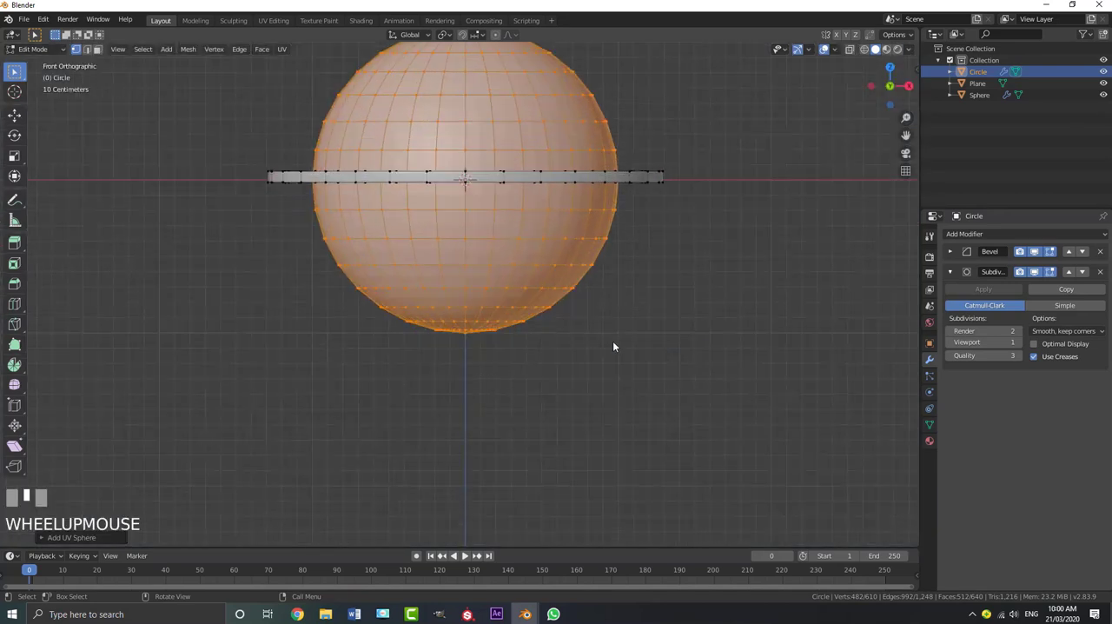
pyautogui.press('s')
pyautogui.press('z')
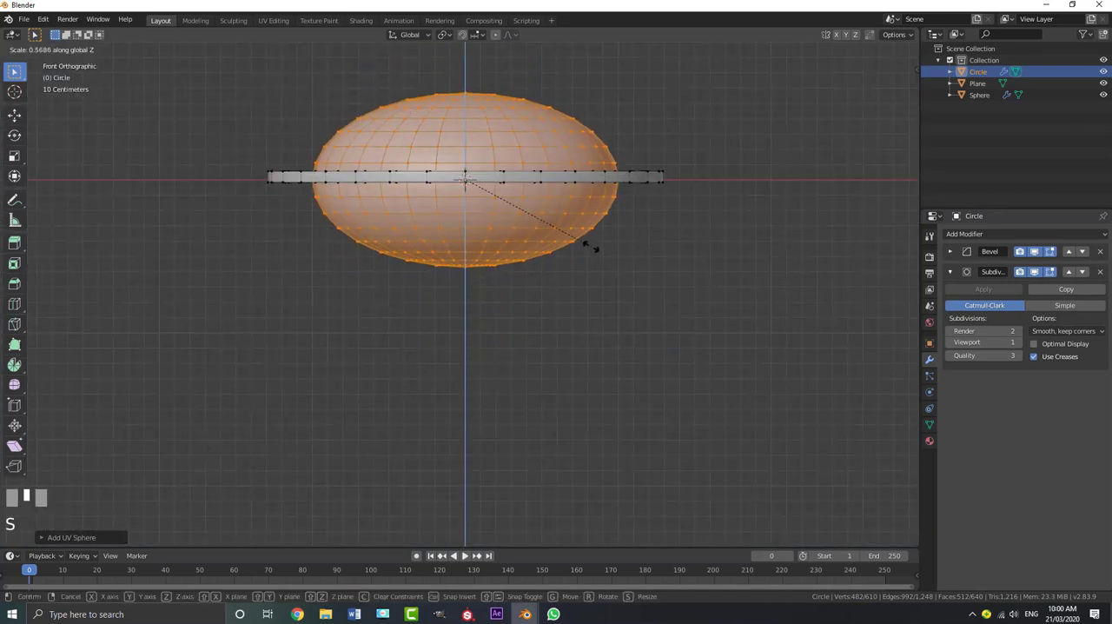
pyautogui.click(613, 214)
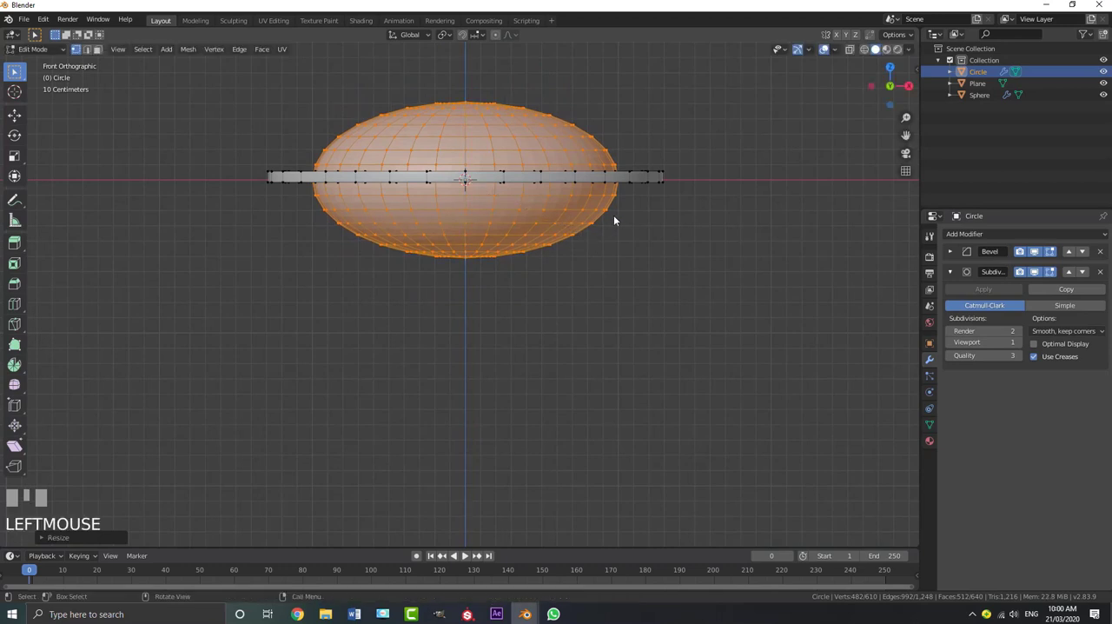
# Scale the flattened sphere up uniformly until it fills the inner opening of the ring
pyautogui.moveTo(613, 214); pyautogui.dragTo(621, 240, button='middle')
pyautogui.press('s')
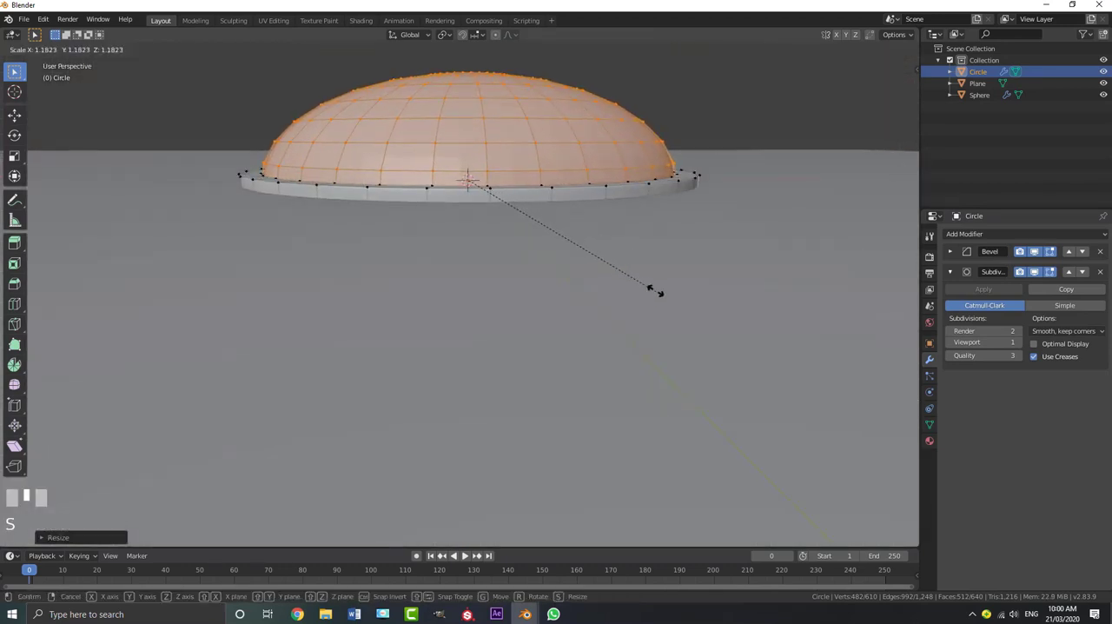
pyautogui.keyDown('shift'); pyautogui.click(655, 293); pyautogui.keyUp('shift')
pyautogui.moveTo(538, 199); pyautogui.dragTo(547, 240, button='middle')
pyautogui.press('s')
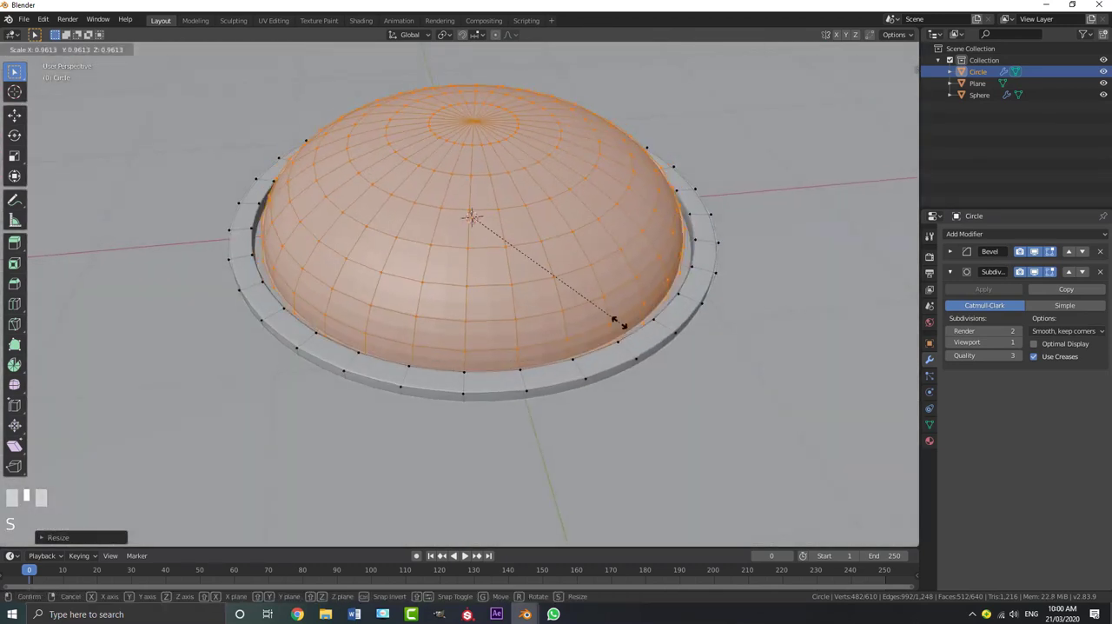
pyautogui.keyDown('shift'); pyautogui.click(659, 382); pyautogui.keyUp('shift')
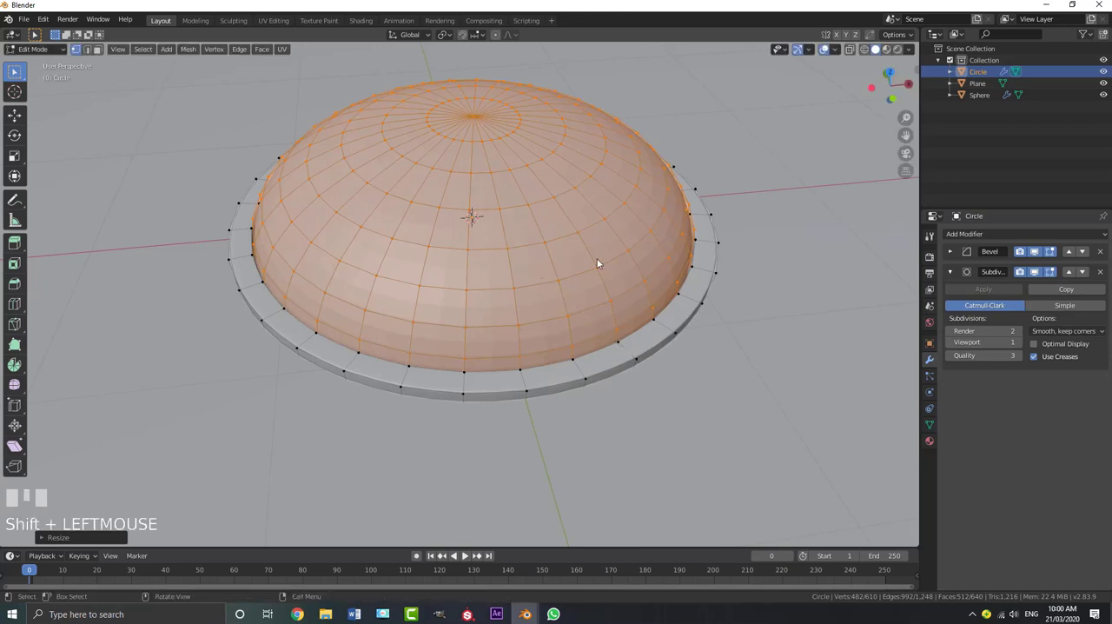
# Separate the flattened sphere into its own object and remove the Bevel modifier from it in Object Mode
pyautogui.press('p')
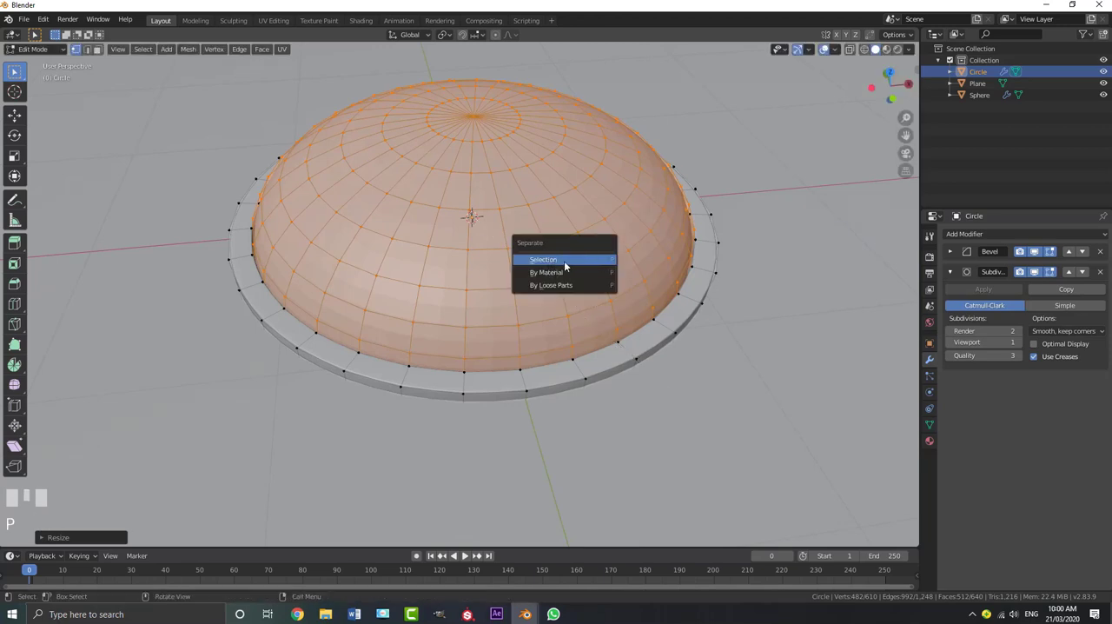
pyautogui.click(567, 261)
pyautogui.press('Tab')
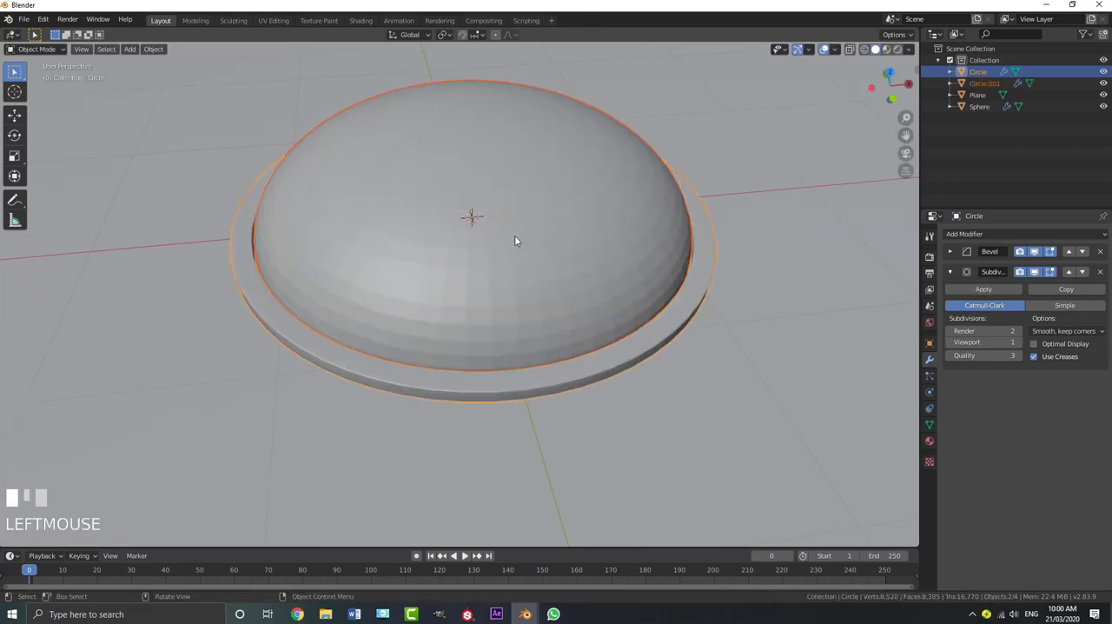
pyautogui.click(507, 217)
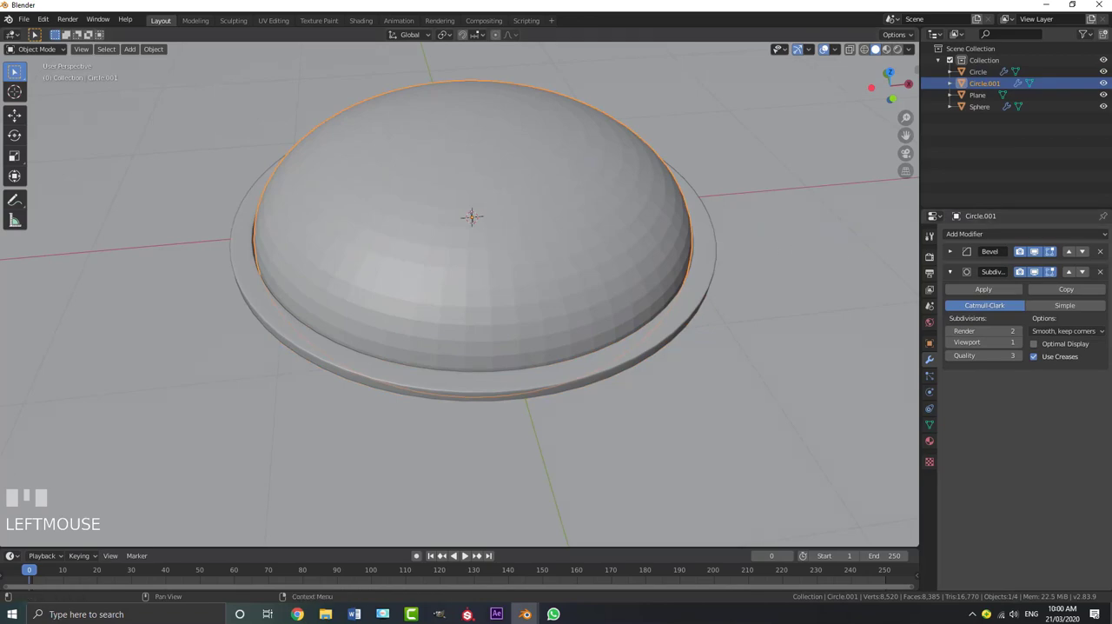
pyautogui.click(1101, 254)
# In wireframe front view, delete the vertices of the flattened sphere's lower half to leave a dome
pyautogui.scroll(-3, 588, 264)
pyautogui.press('z')
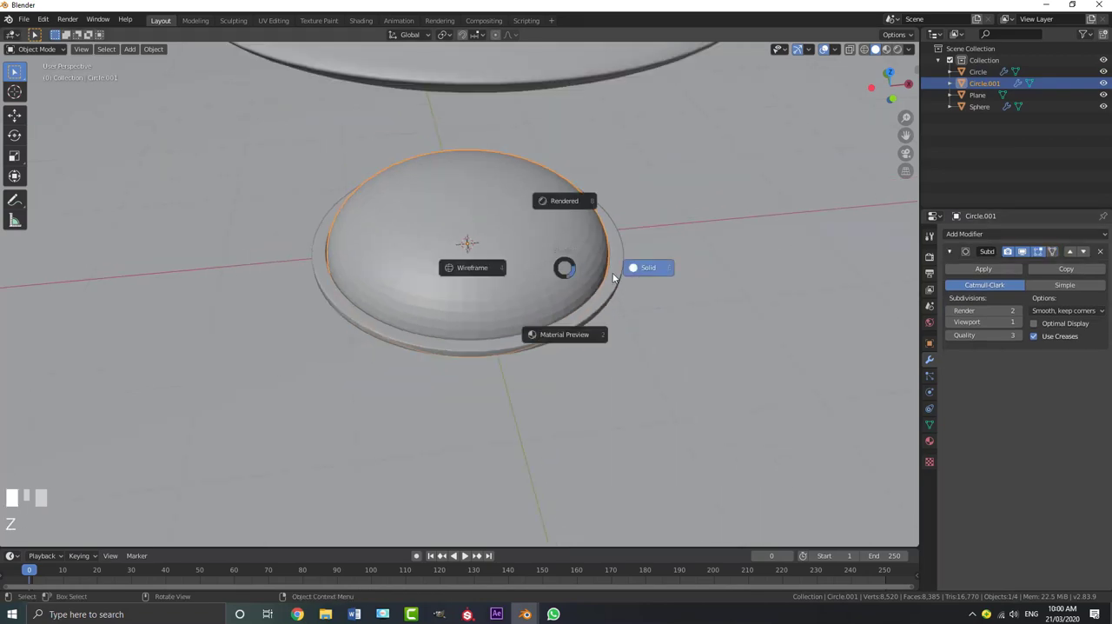
pyautogui.click(469, 276)
pyautogui.press('g')
pyautogui.rightClick(484, 274)
pyautogui.press('KP_1')
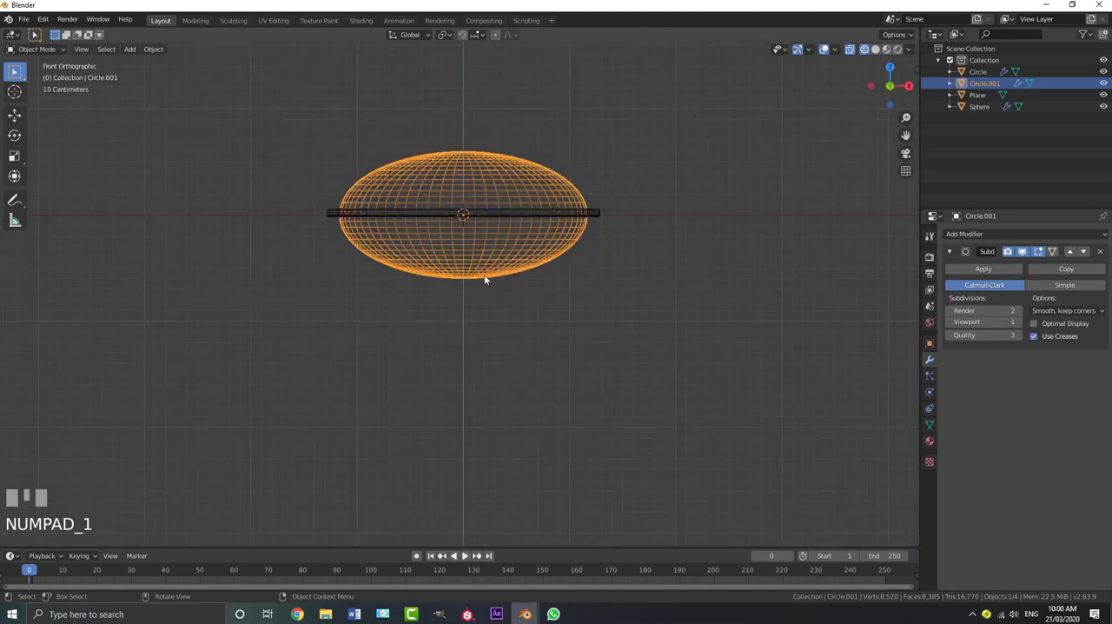
pyautogui.press('Tab')
pyautogui.scroll(2, 482, 273)
pyautogui.keyDown('shift'); pyautogui.moveTo(482, 274); pyautogui.dragTo(449, 258, button='middle'); pyautogui.keyUp('shift')
pyautogui.press('b')
pyautogui.moveTo(244, 354); pyautogui.dragTo(699, 209)
pyautogui.press('x')
pyautogui.click(688, 200)
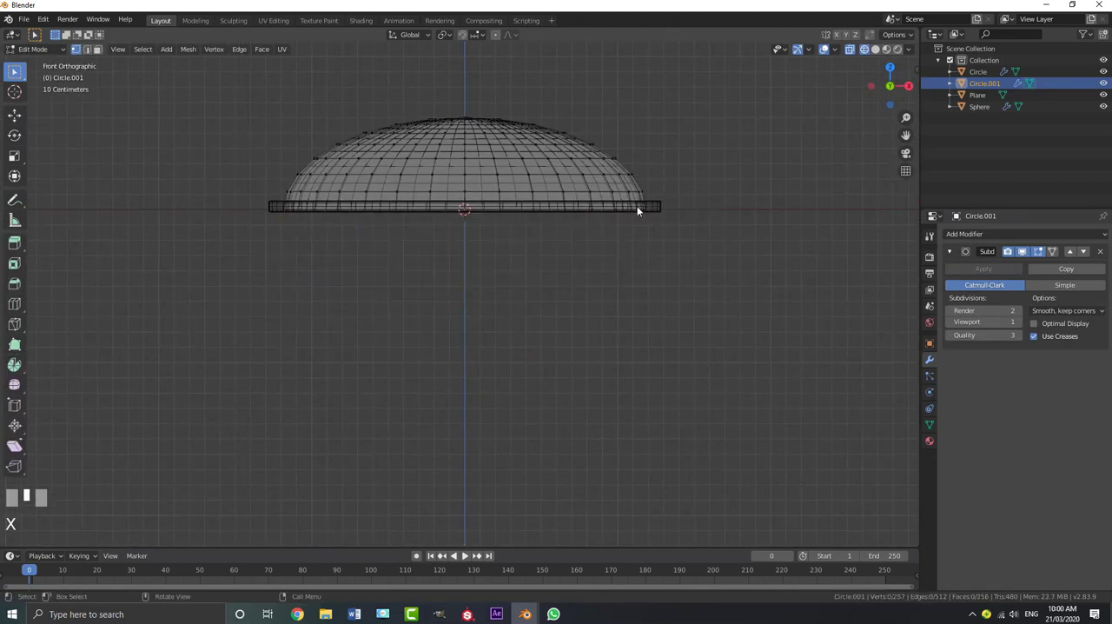
# Select the dome's bottom edge loop and extrude it about 0.12 m downward along Z
pyautogui.keyDown('alt'); pyautogui.keyDown('shift'); pyautogui.click(577, 214); pyautogui.keyUp('shift'); pyautogui.keyUp('alt')
pyautogui.scroll(1, 576, 219)
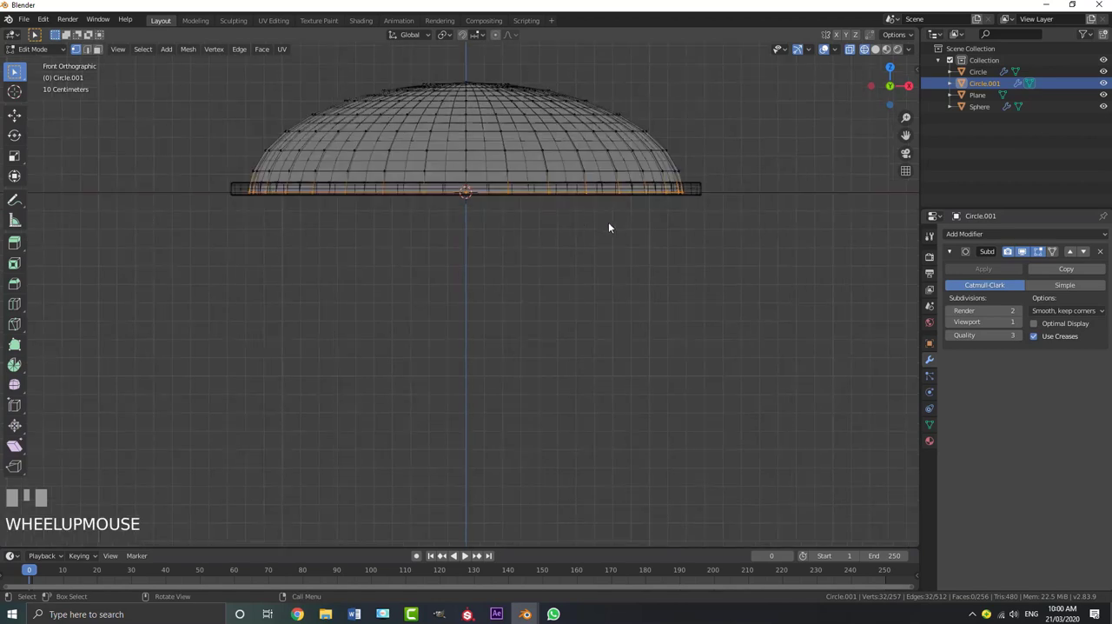
pyautogui.press('e')
pyautogui.press('z')
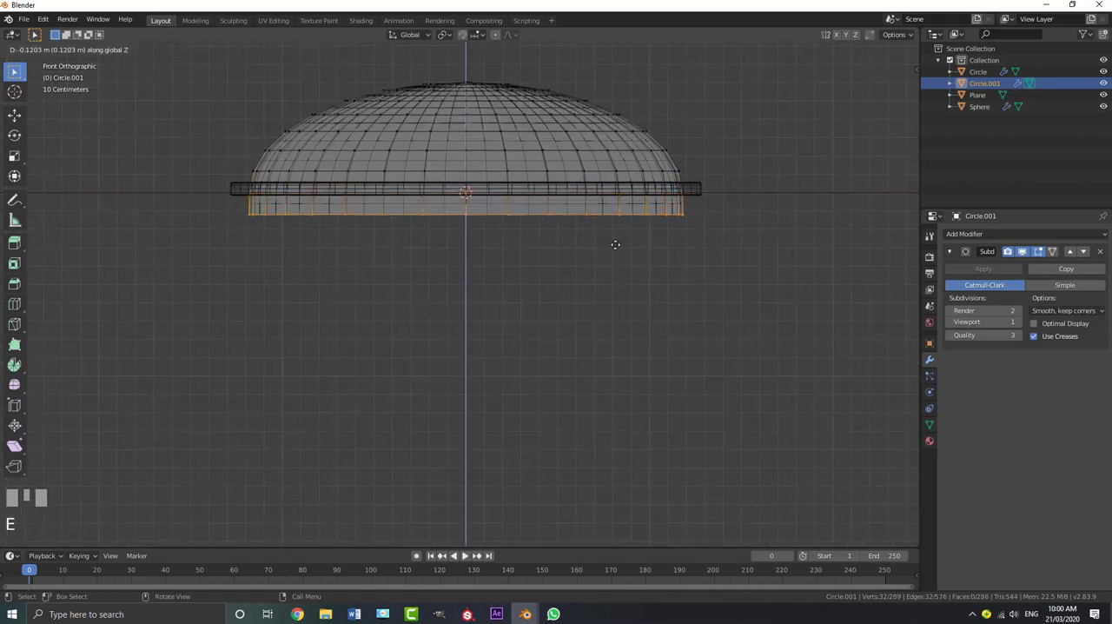
pyautogui.click(617, 250)
# Return to Object Mode with solid shading and apply Shade Smooth to the dome
pyautogui.press('Tab')
pyautogui.moveTo(547, 176)
pyautogui.mouseDown(button='middle')
pyautogui.moveTo(561, 202)
pyautogui.moveTo(534, 170)
pyautogui.moveTo(547, 168)
pyautogui.moveTo(246, 35)
pyautogui.mouseUp(button='middle')
pyautogui.press('z')
pyautogui.click(651, 204)
pyautogui.scroll(-4, 591, 187)
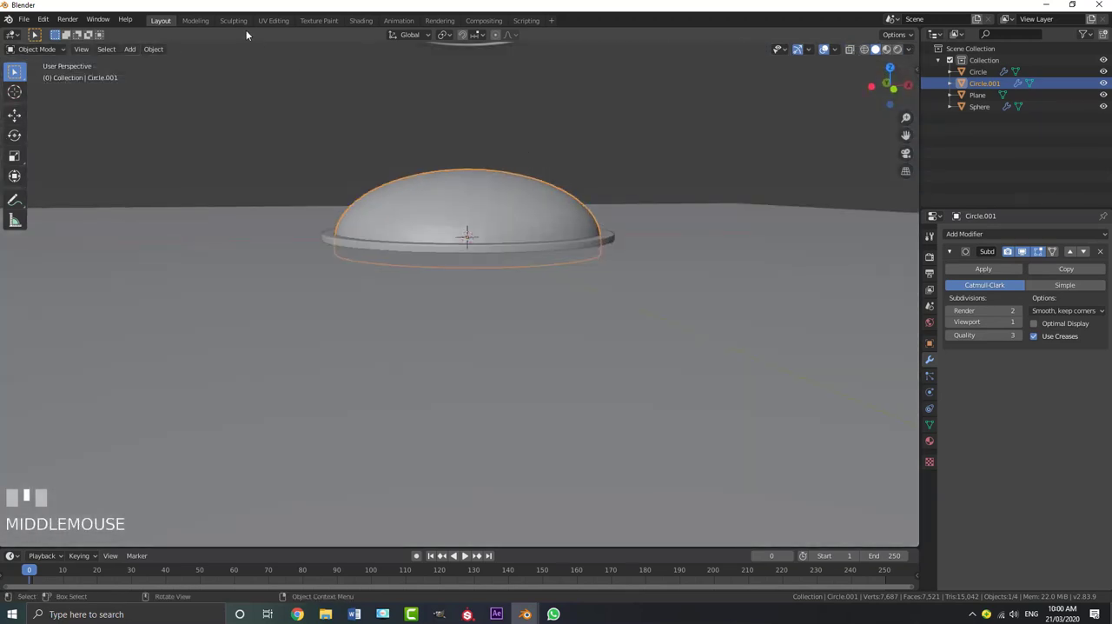
pyautogui.click(154, 50)
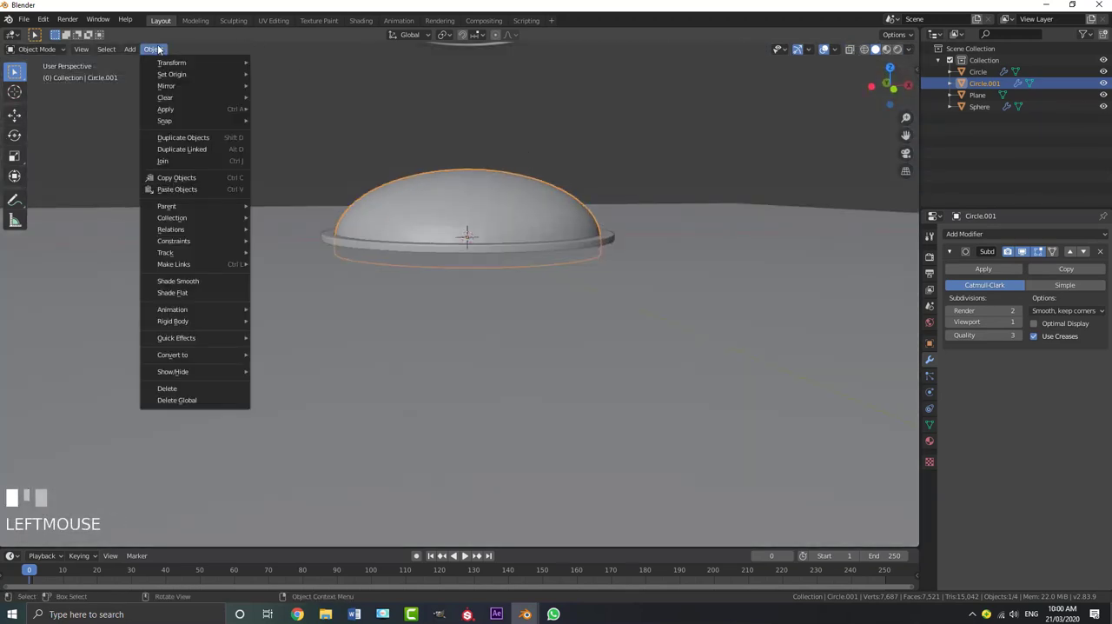
pyautogui.click(189, 281)
# Select the dome's top centre vertex in Edit Mode and enable proportional editing with Sphere falloff
pyautogui.moveTo(465, 207); pyautogui.dragTo(476, 224, button='middle')
pyautogui.press('Tab')
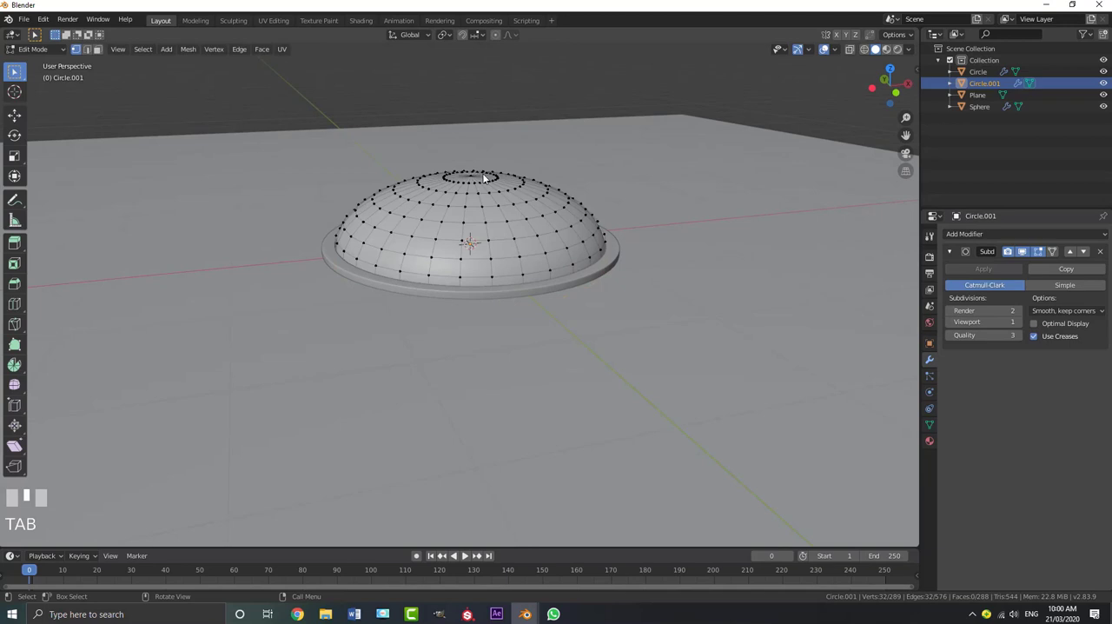
pyautogui.press('KP_1')
pyautogui.keyDown('shift'); pyautogui.moveTo(483, 178); pyautogui.dragTo(476, 172, button='middle'); pyautogui.keyUp('shift')
pyautogui.scroll(2, 476, 172)
pyautogui.click(473, 169)
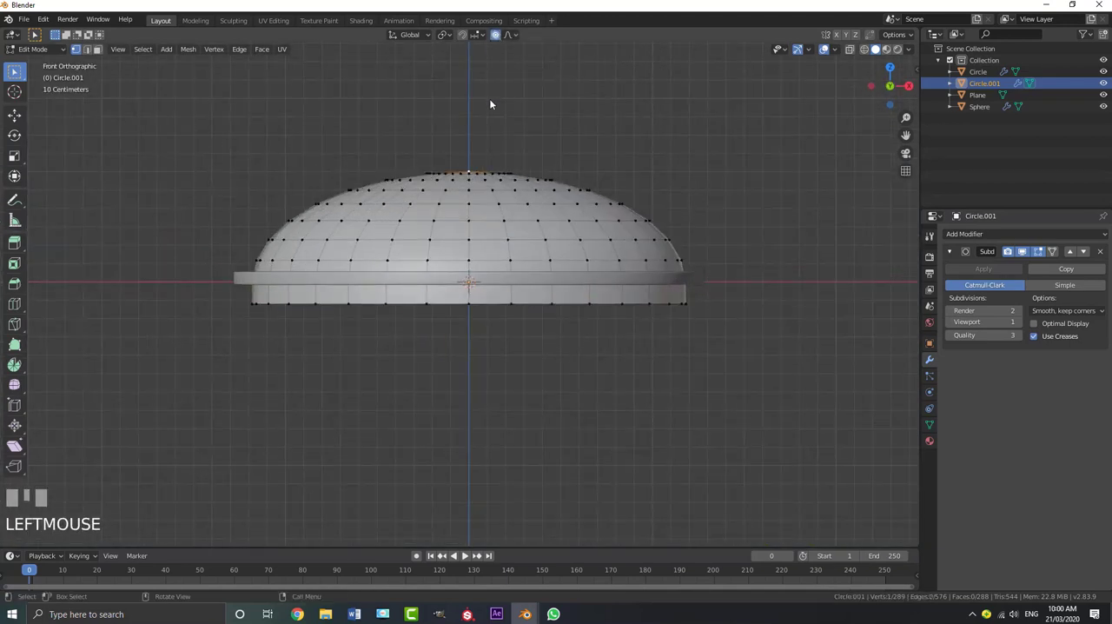
pyautogui.keyDown('shift'); pyautogui.moveTo(490, 104); pyautogui.dragTo(509, 69, button='middle'); pyautogui.keyUp('shift')
pyautogui.click(511, 35)
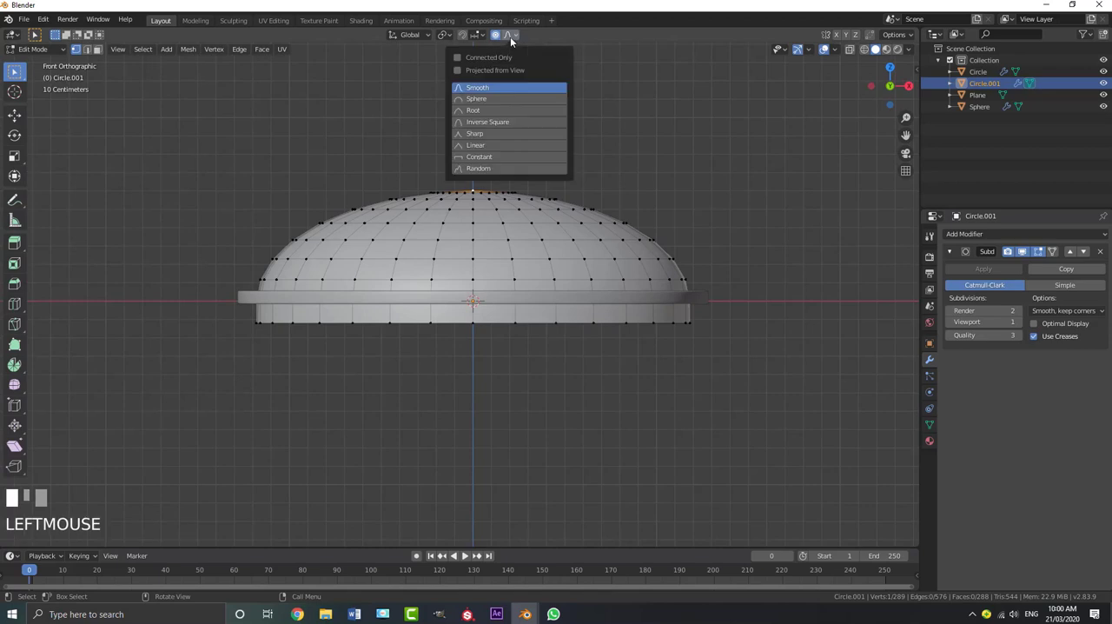
pyautogui.click(485, 99)
# Lower the dome's top vertex about 0.17 m along Z, widening the proportional influence over the upper dome
pyautogui.press('g')
pyautogui.press('z')
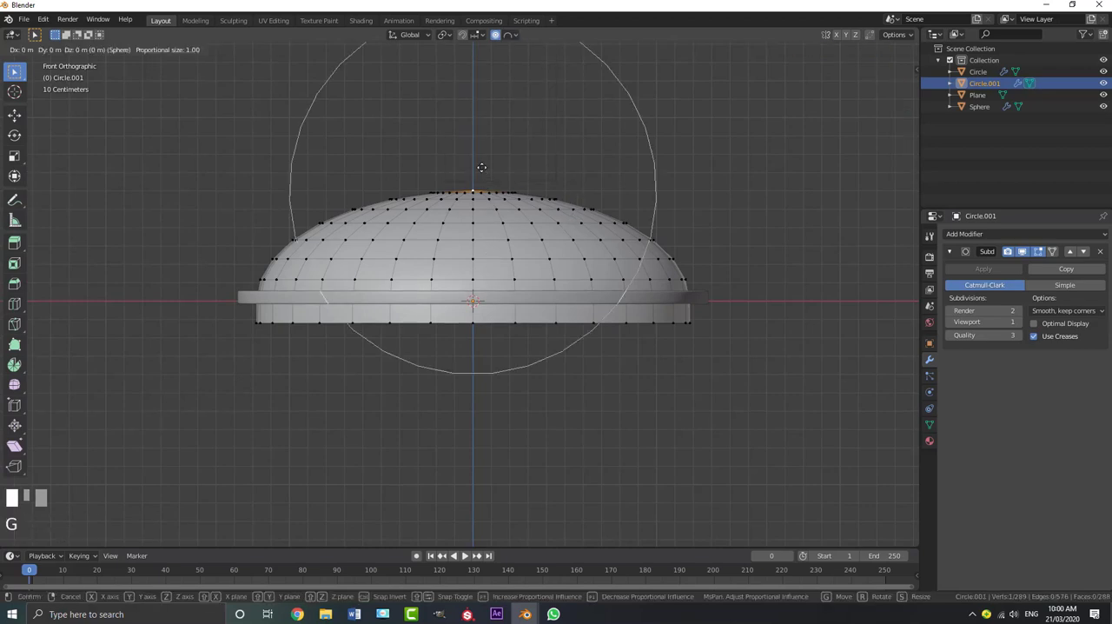
pyautogui.scroll(1, 488, 191)
pyautogui.scroll(-2, 488, 190)
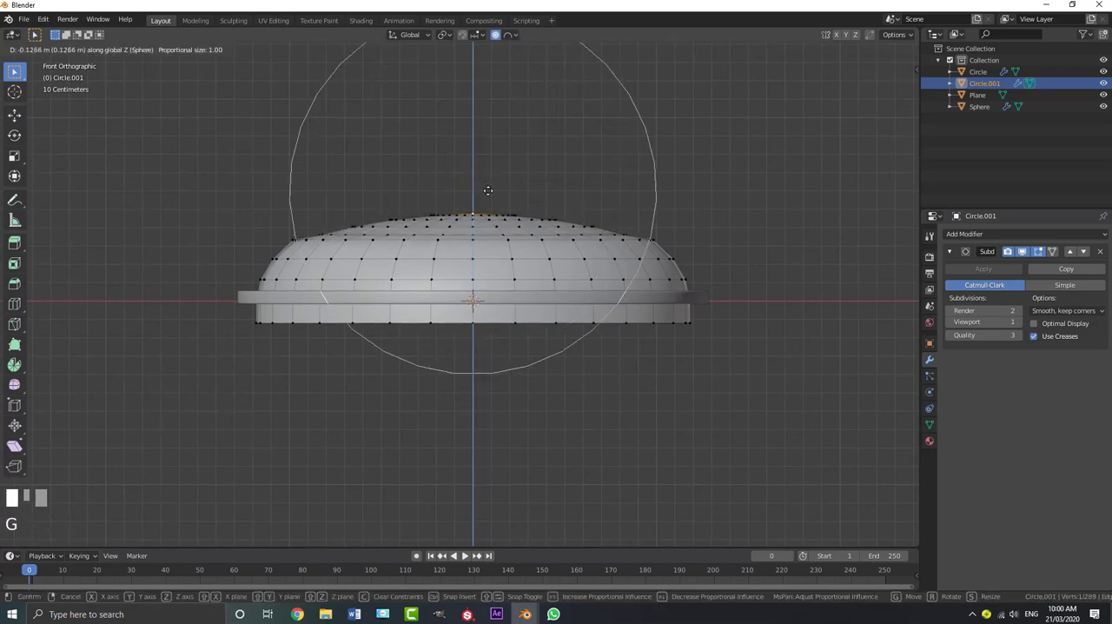
pyautogui.scroll(1, 491, 195)
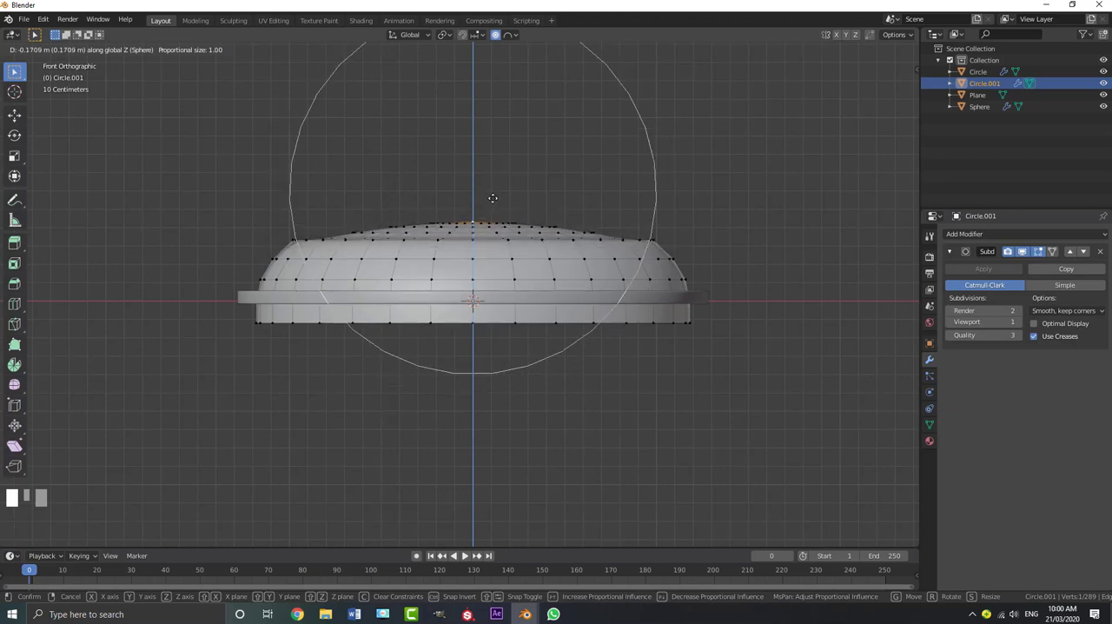
pyautogui.click(492, 198)
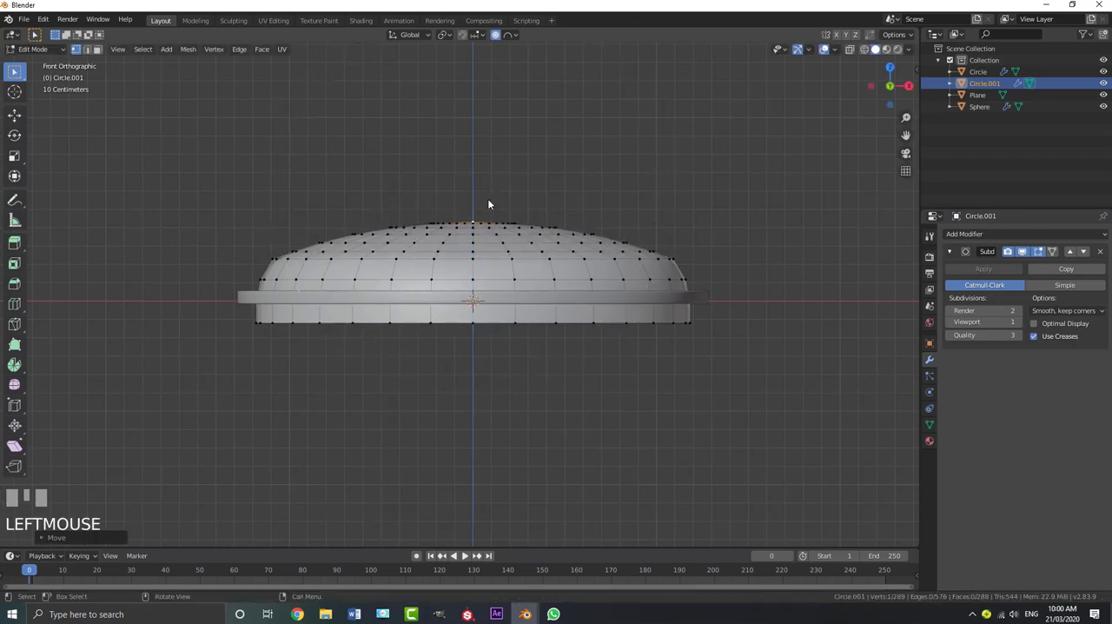
# Flatten the dome further by lowering its top vertex another 0.07 m or so along Z
pyautogui.press('g')
pyautogui.press('z')
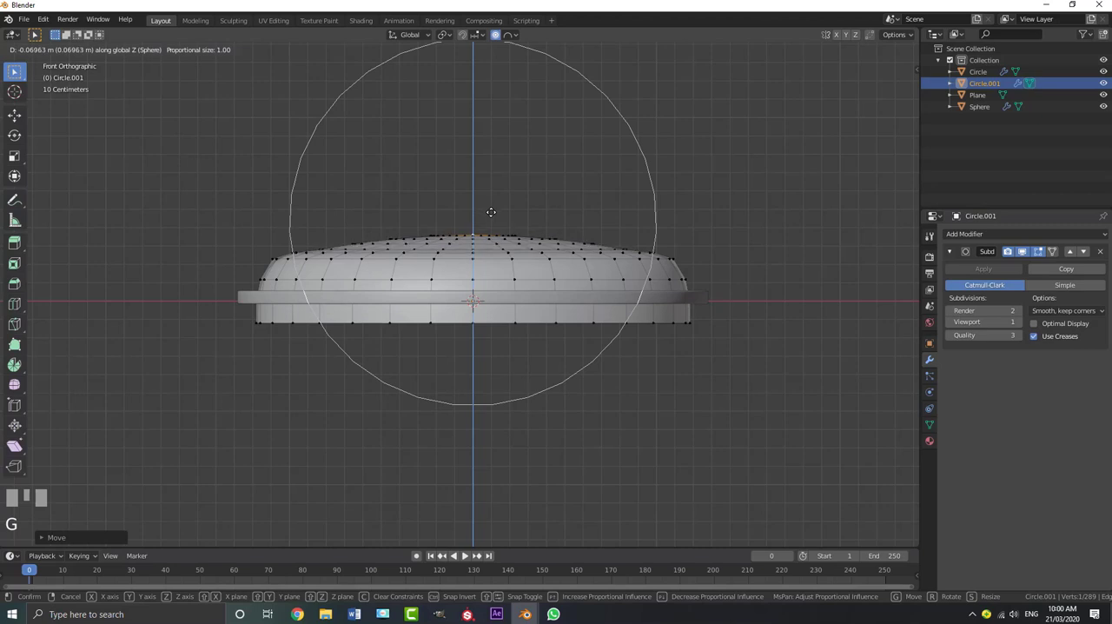
pyautogui.click(502, 211)
pyautogui.moveTo(502, 211); pyautogui.dragTo(479, 249, button='middle')
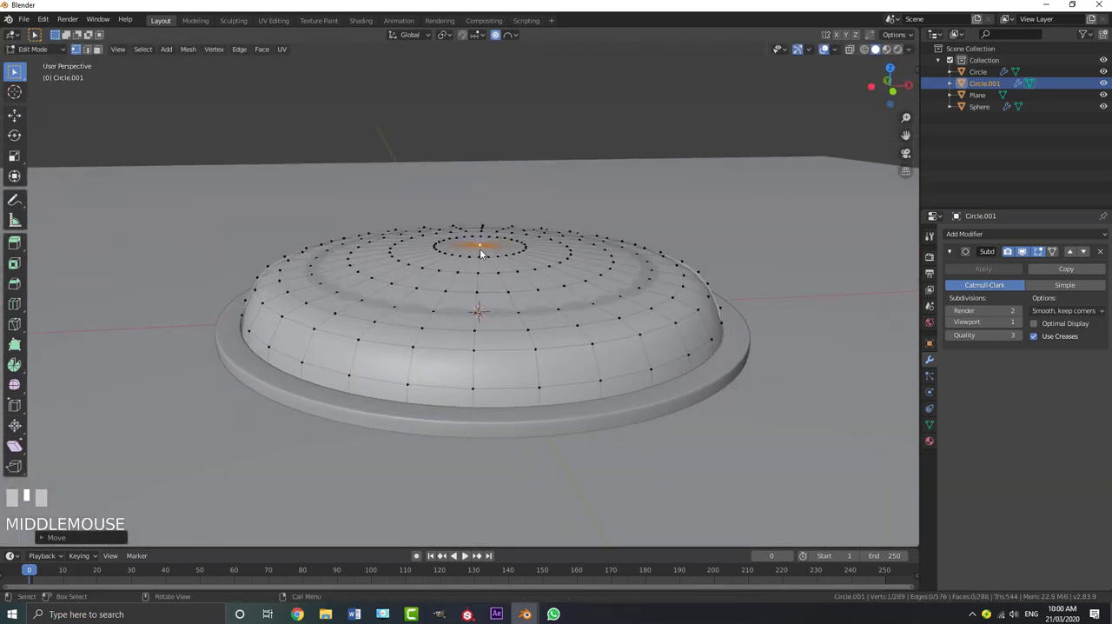
# Lower the top vertex about 0.026 m along Z with proportional size 0.75, and check the dome in Object Mode
pyautogui.scroll(-2, 499, 250)
pyautogui.scroll(1, 496, 249)
pyautogui.press('g')
pyautogui.press('z')
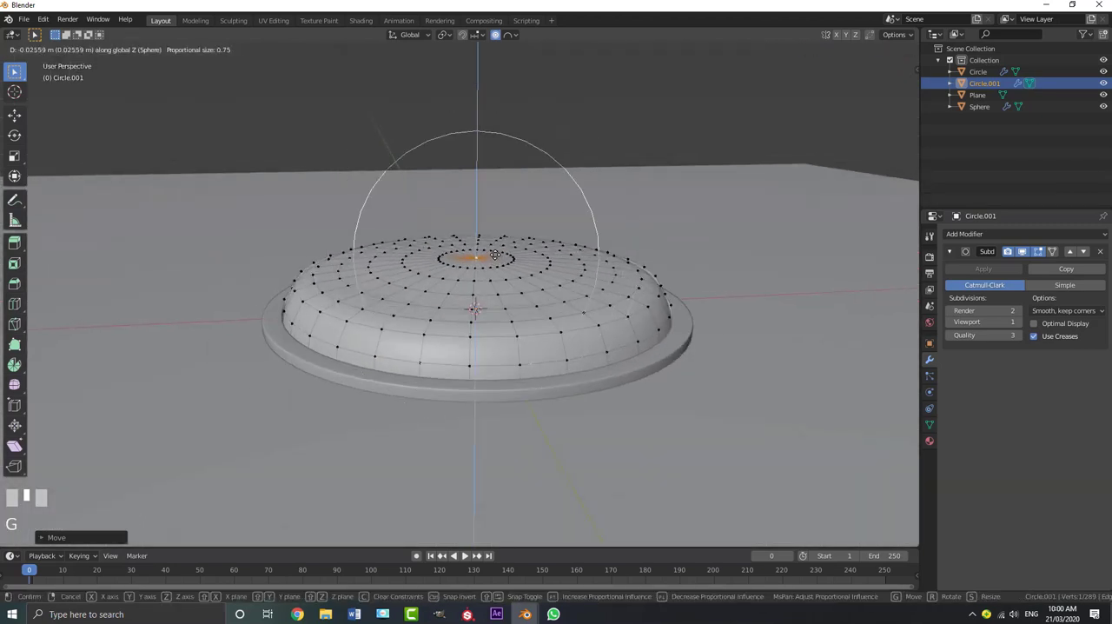
pyautogui.click(496, 255)
pyautogui.press('Tab')
pyautogui.scroll(-2, 512, 248)
pyautogui.moveTo(511, 248); pyautogui.dragTo(482, 246, button='middle')
pyautogui.scroll(2, 483, 246)
# Lower the top vertex about 0.023 m along Z with proportional size 0.68, and return to Object Mode
pyautogui.press('Tab')
pyautogui.press('KP_1')
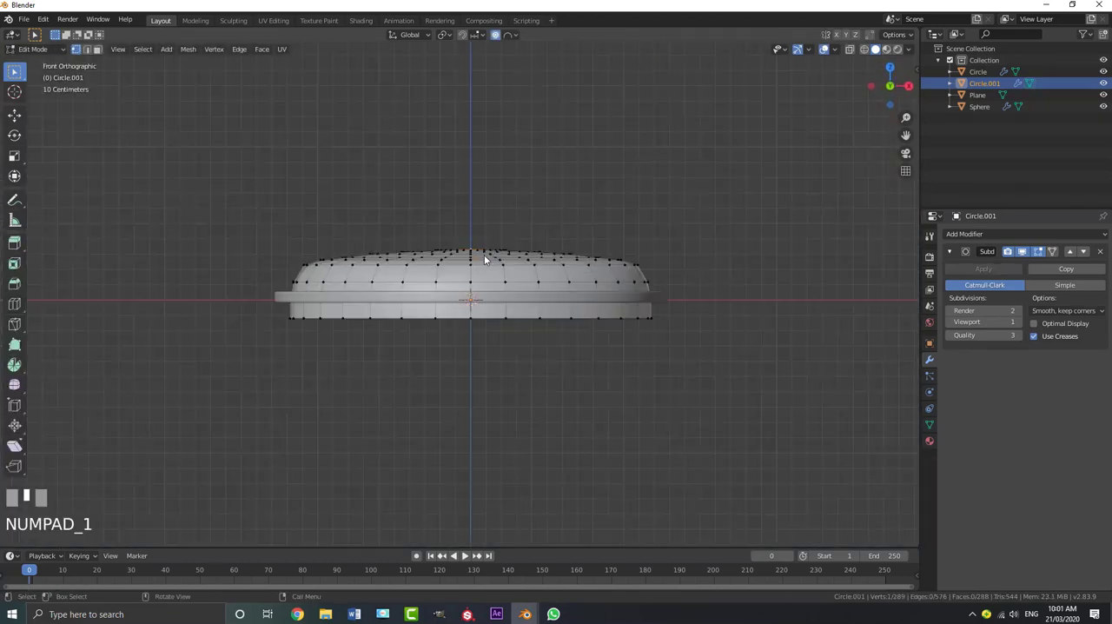
pyautogui.press('g')
pyautogui.press('z')
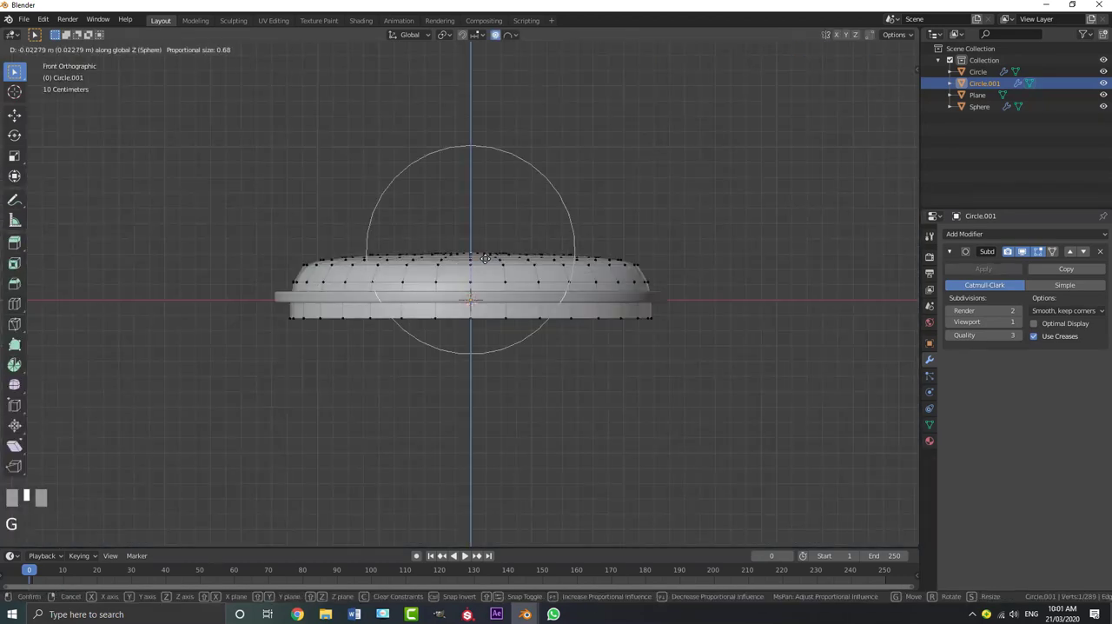
pyautogui.click(484, 258)
pyautogui.press('Tab')
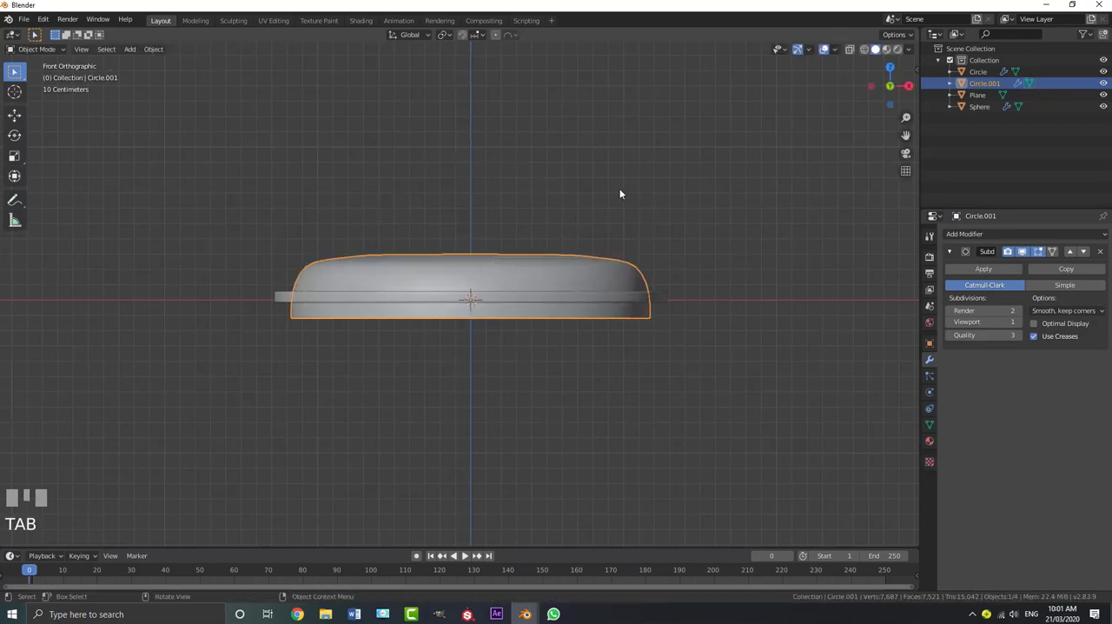
# Test sinking the button dome into its ring along Z, cancelling each trial move
pyautogui.moveTo(620, 194); pyautogui.dragTo(501, 243, button='middle')
pyautogui.press('g')
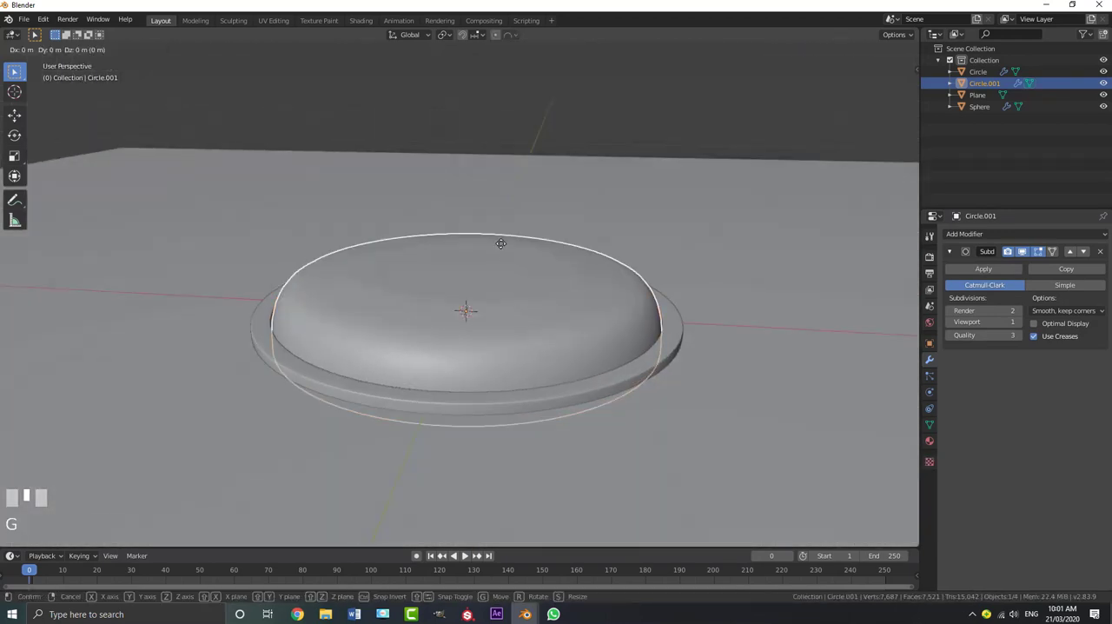
pyautogui.press('z')
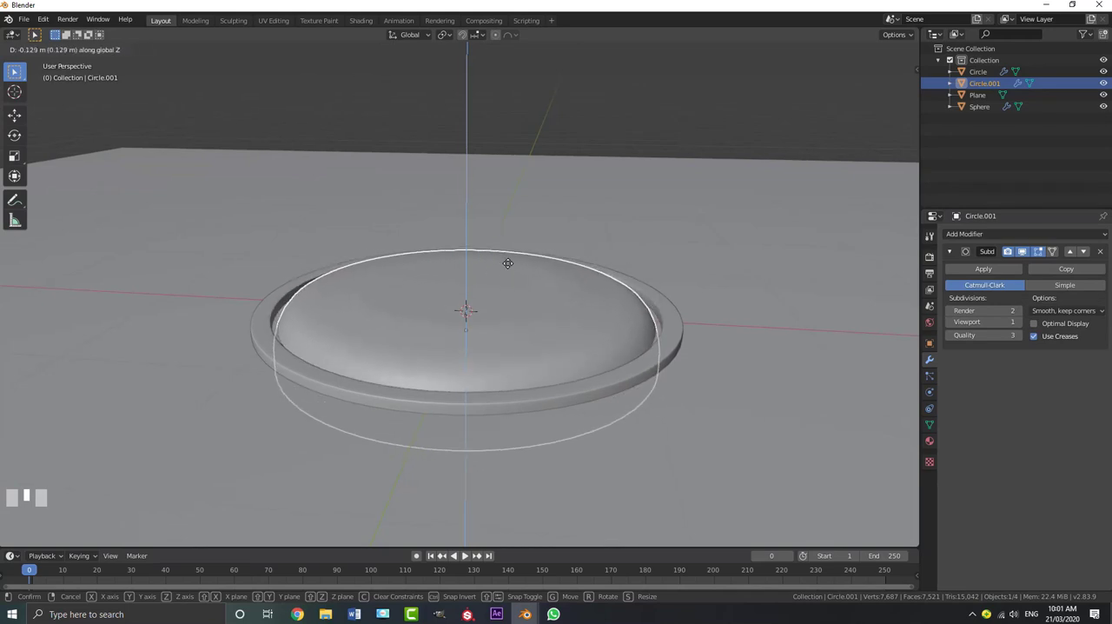
pyautogui.click(507, 264)
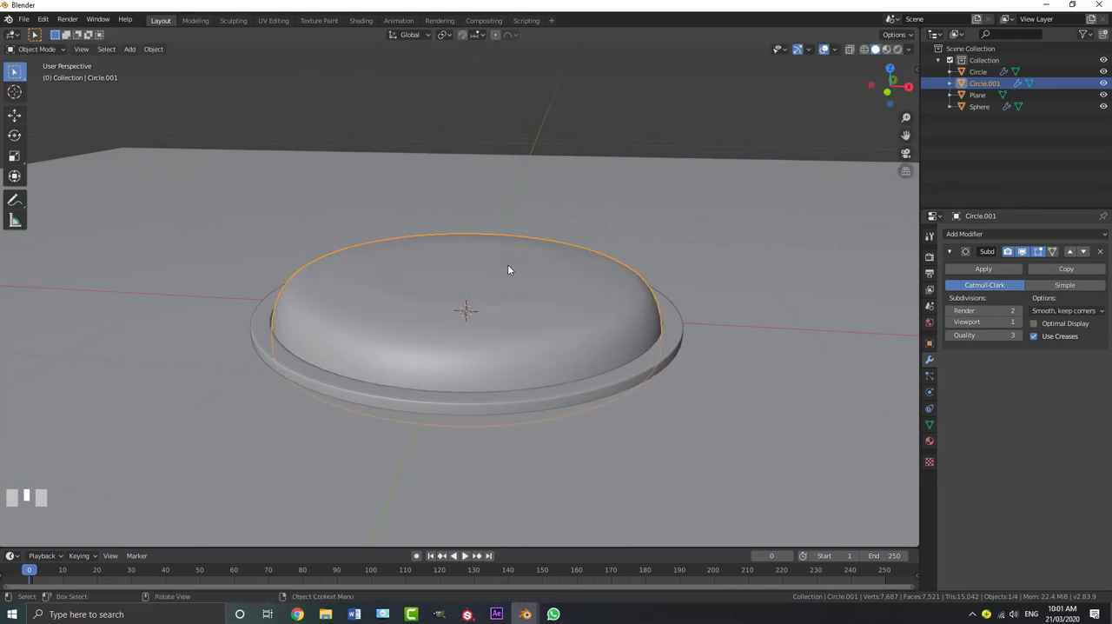
pyautogui.keyDown('shift'); pyautogui.moveTo(507, 264); pyautogui.dragTo(341, 289, button='middle'); pyautogui.keyUp('shift')
pyautogui.scroll(3, 365, 327)
pyautogui.press('g')
pyautogui.press('z')
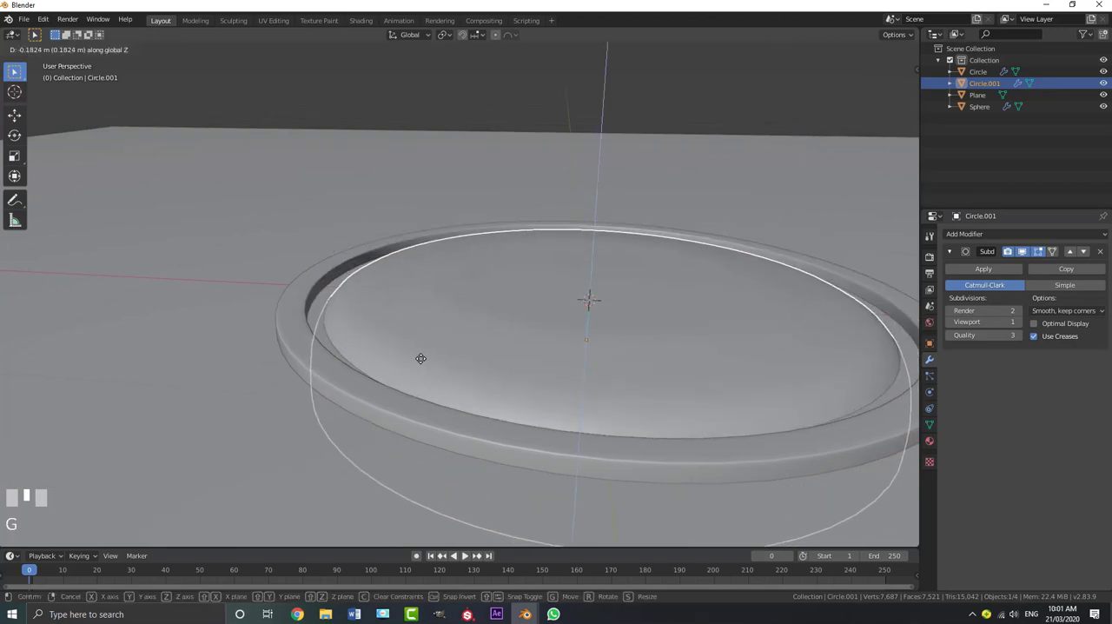
pyautogui.click(425, 350)
pyautogui.scroll(-4, 425, 323)
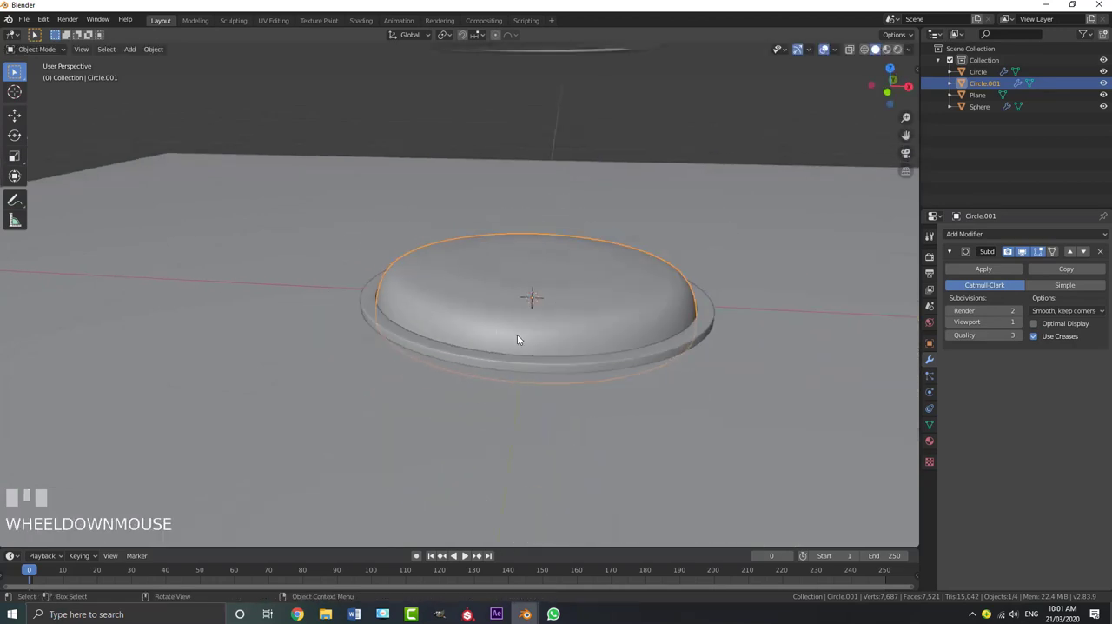
pyautogui.scroll(-5, 519, 330)
pyautogui.moveTo(539, 326); pyautogui.dragTo(498, 295, button='middle')
# Add a cylinder mesh at the button's centre and scale it up to about 1.19 to match the ring's opening
pyautogui.hotkey('alt', 'a')
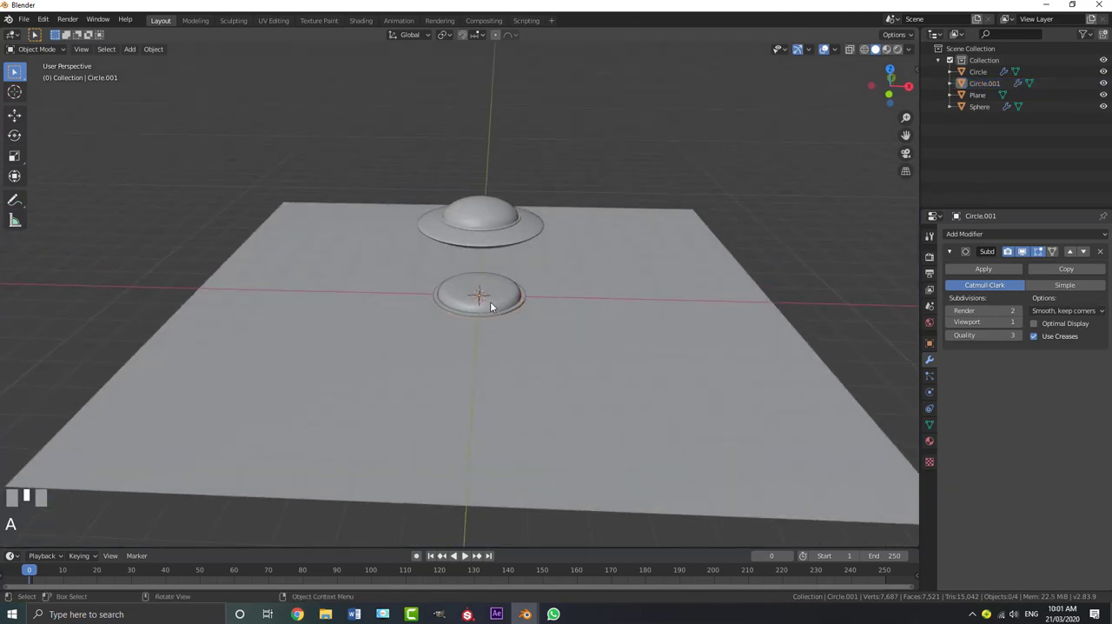
pyautogui.scroll(2, 490, 301)
pyautogui.hotkey('shift', 'a')
pyautogui.moveTo(489, 299)
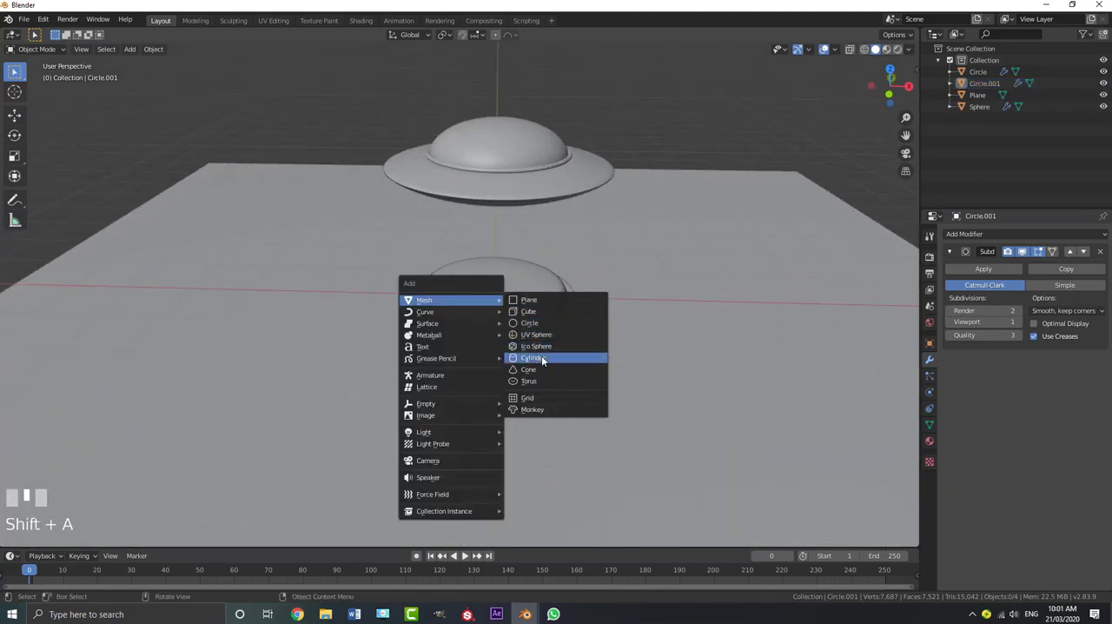
pyautogui.click(541, 357)
pyautogui.scroll(2, 561, 343)
pyautogui.press('s')
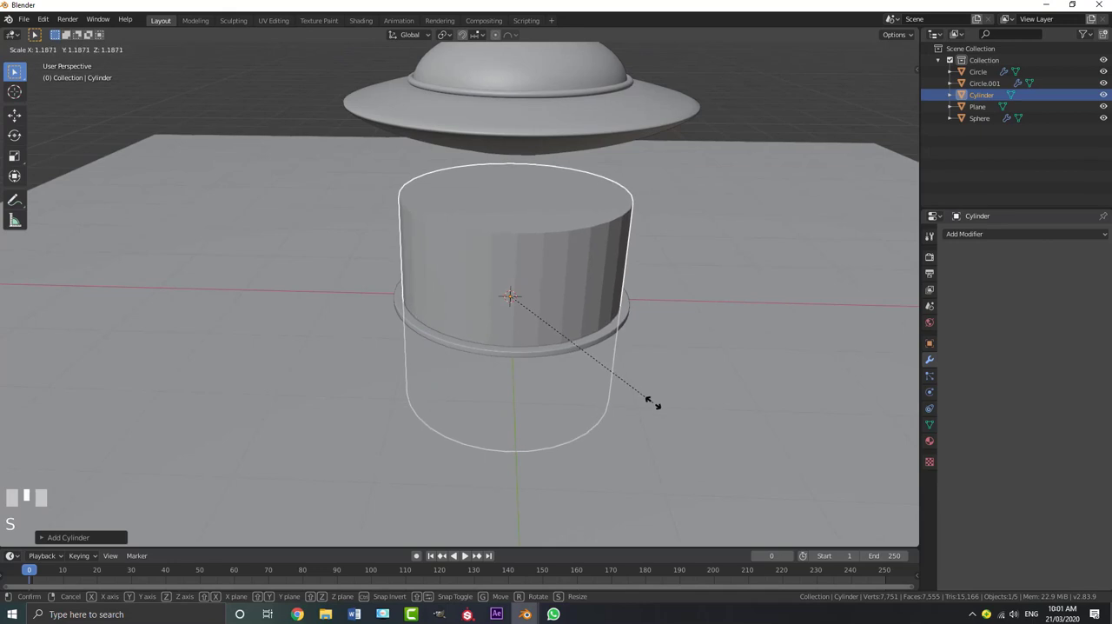
pyautogui.keyDown('shift'); pyautogui.click(653, 400); pyautogui.keyUp('shift')
pyautogui.moveTo(577, 362); pyautogui.dragTo(609, 321, button='middle')
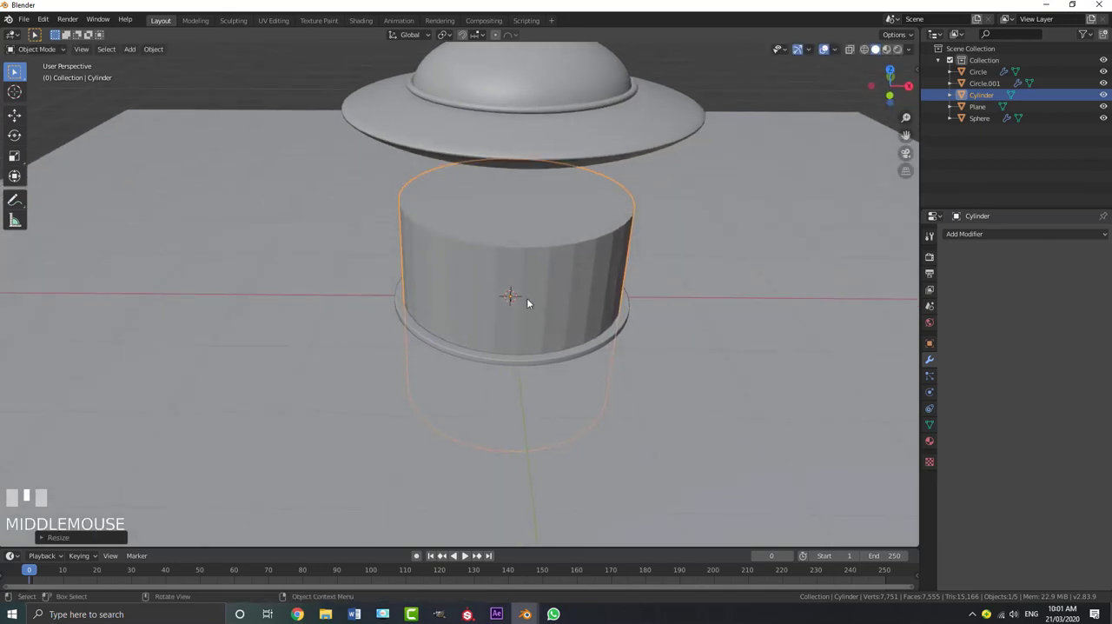
# Cut a round hole in the ground plane with a Boolean Difference modifier using the cylinder, and apply the modifier
pyautogui.click(753, 180)
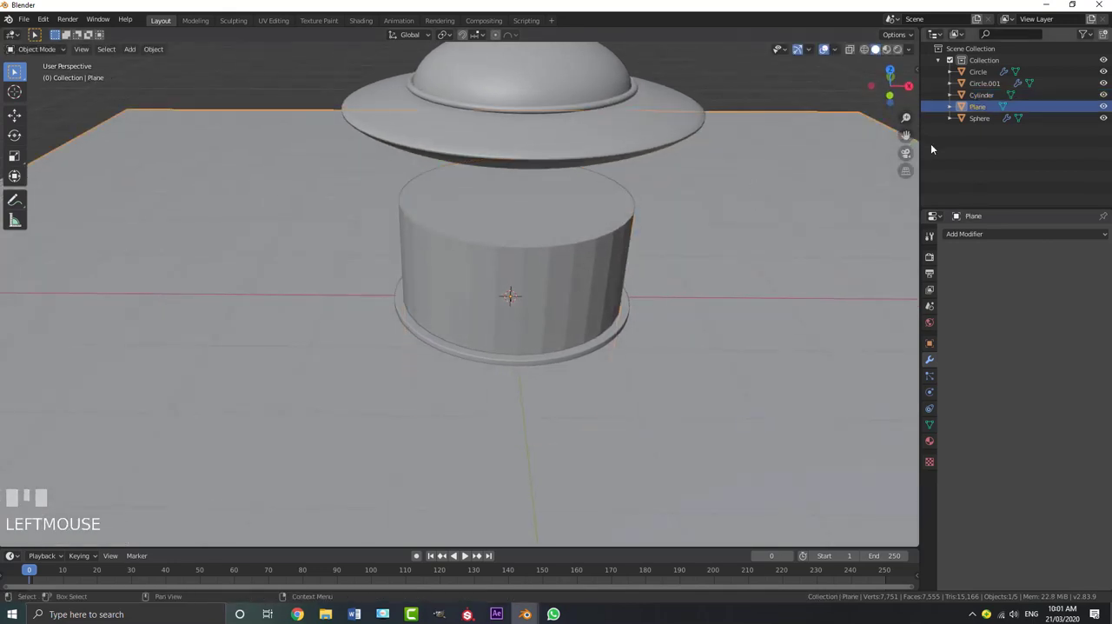
pyautogui.click(956, 235)
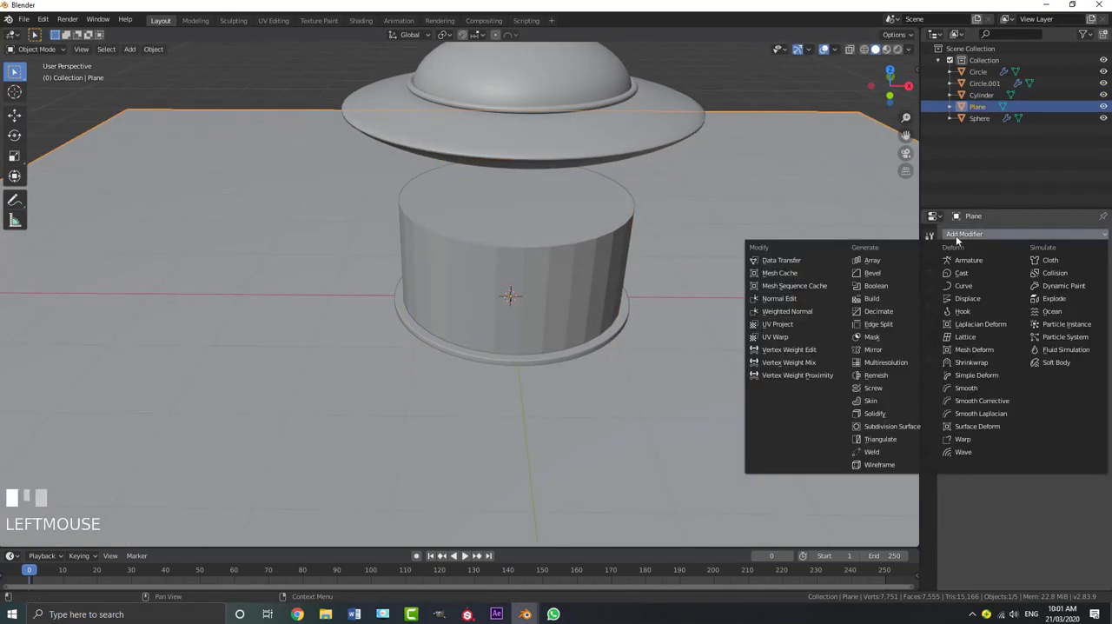
pyautogui.click(884, 286)
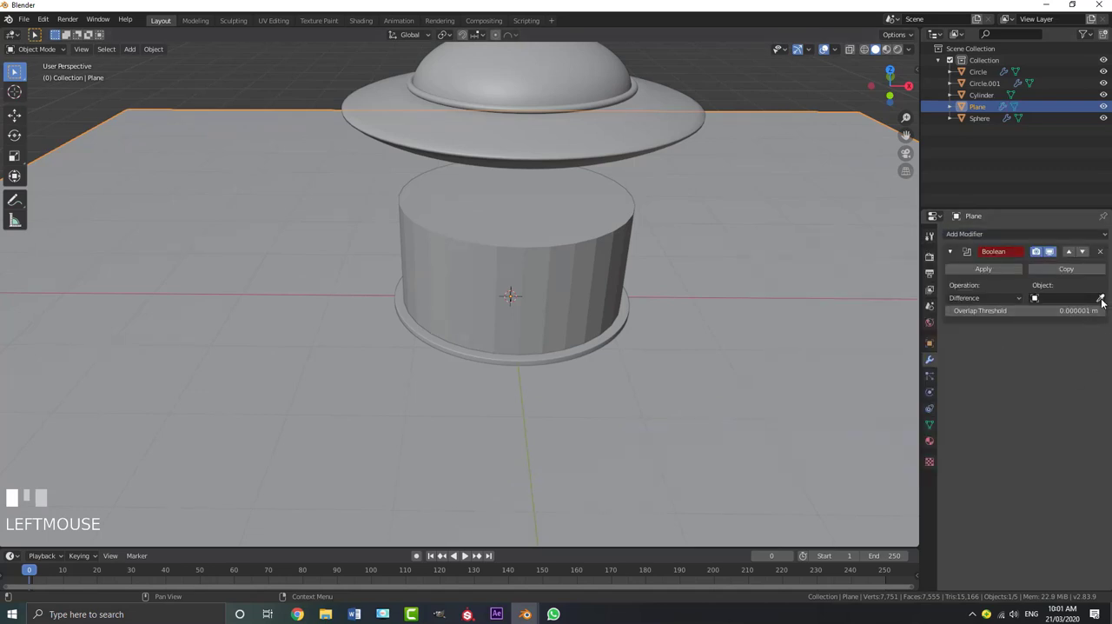
pyautogui.click(586, 227)
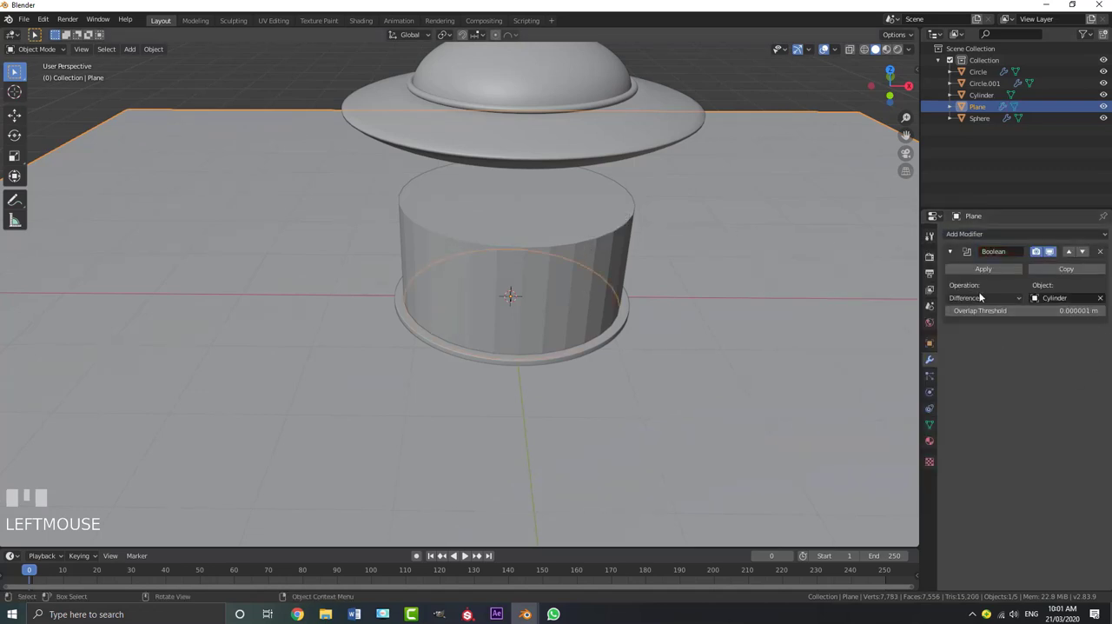
pyautogui.click(577, 219)
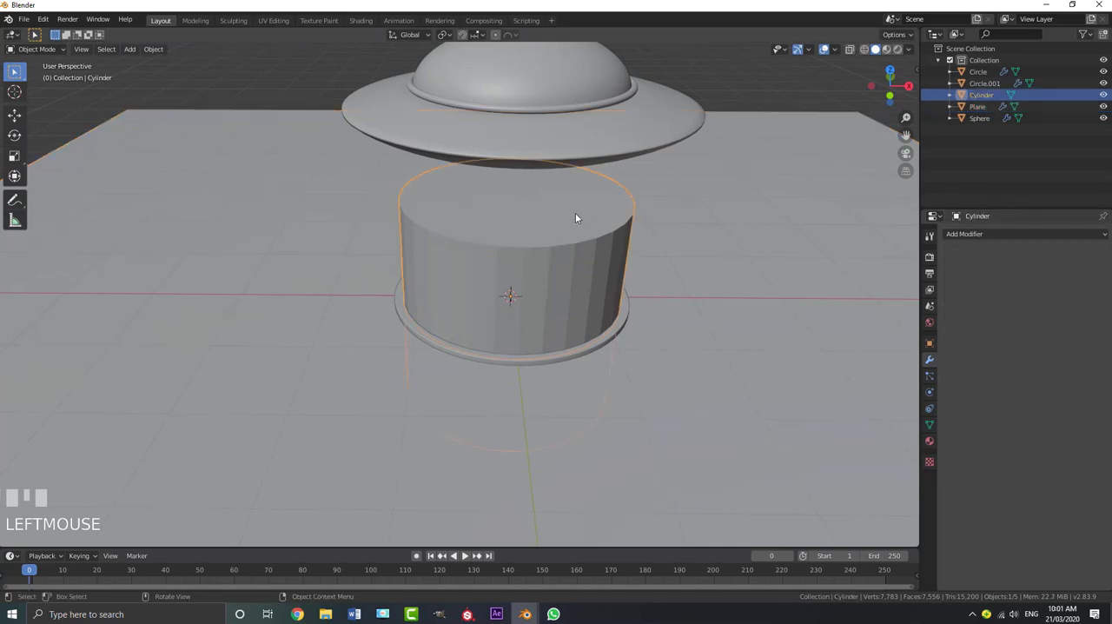
pyautogui.click(780, 259)
pyautogui.click(984, 267)
# Delete the cylinder that served as the cutter
pyautogui.click(603, 218)
pyautogui.press('x')
pyautogui.click(575, 215)
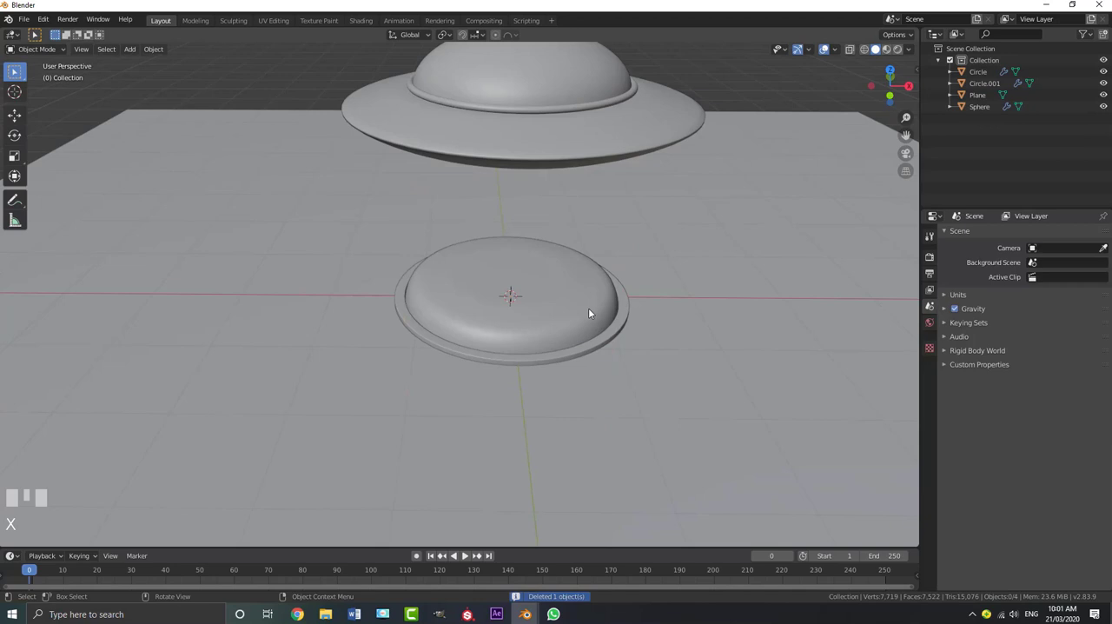
# Test lowering the button dome through the new hole along Z, and cancel the move
pyautogui.click(541, 279)
pyautogui.press('g')
pyautogui.press('z')
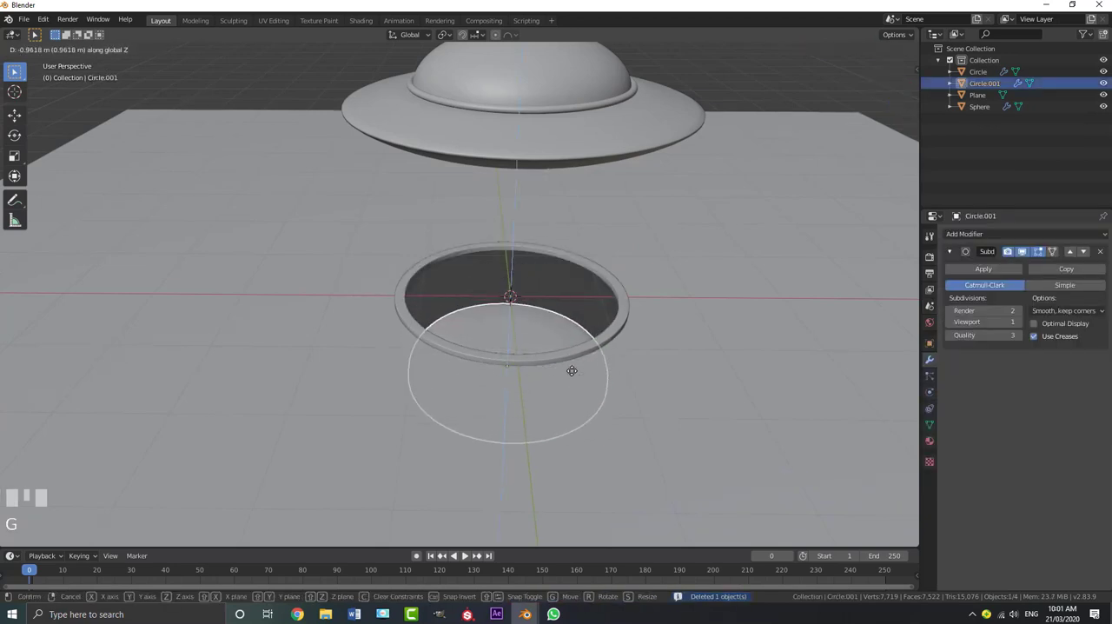
pyautogui.rightClick(702, 282)
# Open the ground plane in Edit Mode with wireframe shading and clear the vertex selection around the hole
pyautogui.click(723, 221)
pyautogui.press('Tab')
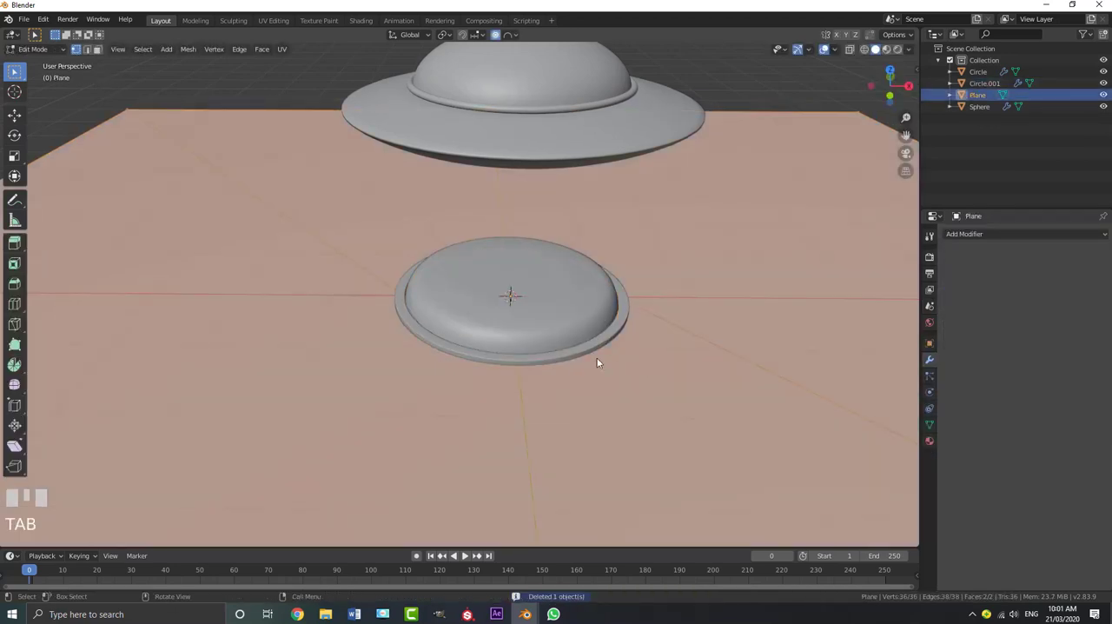
pyautogui.scroll(-3, 557, 361)
pyautogui.press('z')
pyautogui.click(472, 362)
pyautogui.scroll(4, 465, 361)
pyautogui.hotkey('alt', 'a')
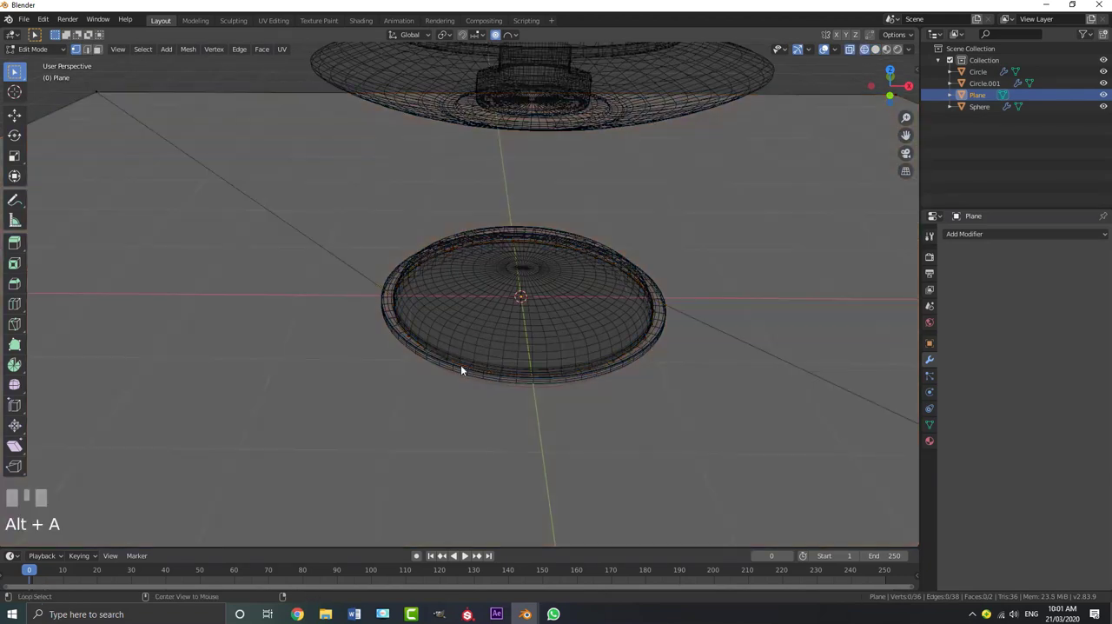
pyautogui.scroll(3, 443, 383)
# Try to extrude one half of the hole's edge downward and fill it with a face
pyautogui.keyDown('alt'); pyautogui.keyDown('shift'); pyautogui.click(401, 403); pyautogui.keyUp('shift'); pyautogui.keyUp('alt')
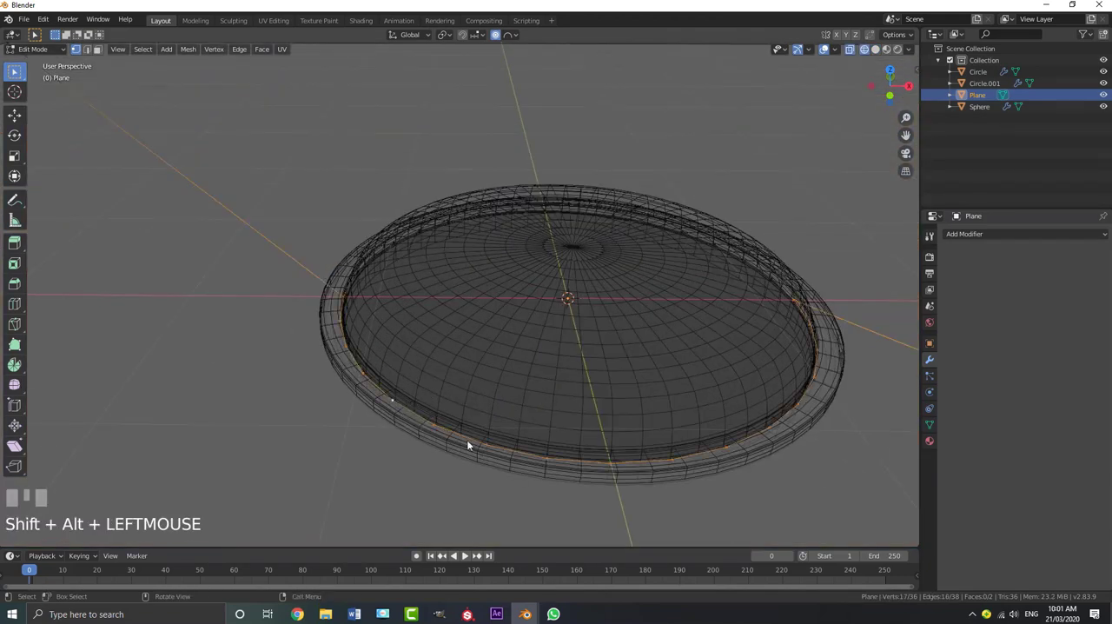
pyautogui.keyDown('shift'); pyautogui.moveTo(466, 444); pyautogui.dragTo(460, 377, button='middle'); pyautogui.keyUp('shift')
pyautogui.press('e')
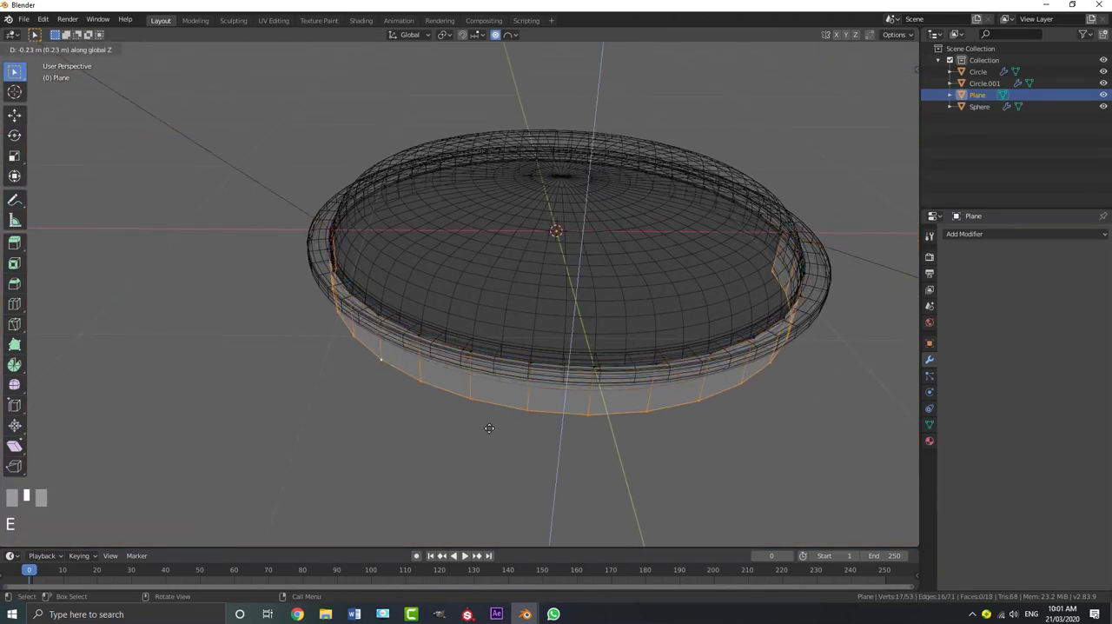
pyautogui.click(543, 496)
pyautogui.scroll(-3, 619, 459)
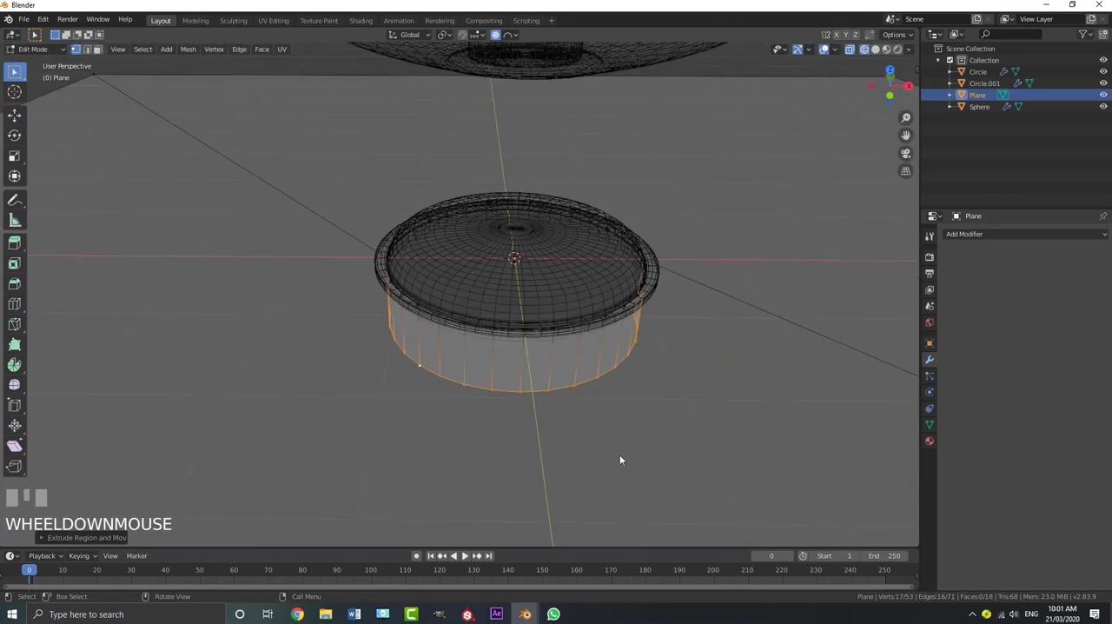
pyautogui.press('f')
pyautogui.moveTo(618, 458); pyautogui.dragTo(507, 315, button='middle')
pyautogui.hotkey('ctrl', 'z')
pyautogui.hotkey('ctrl', 'z')
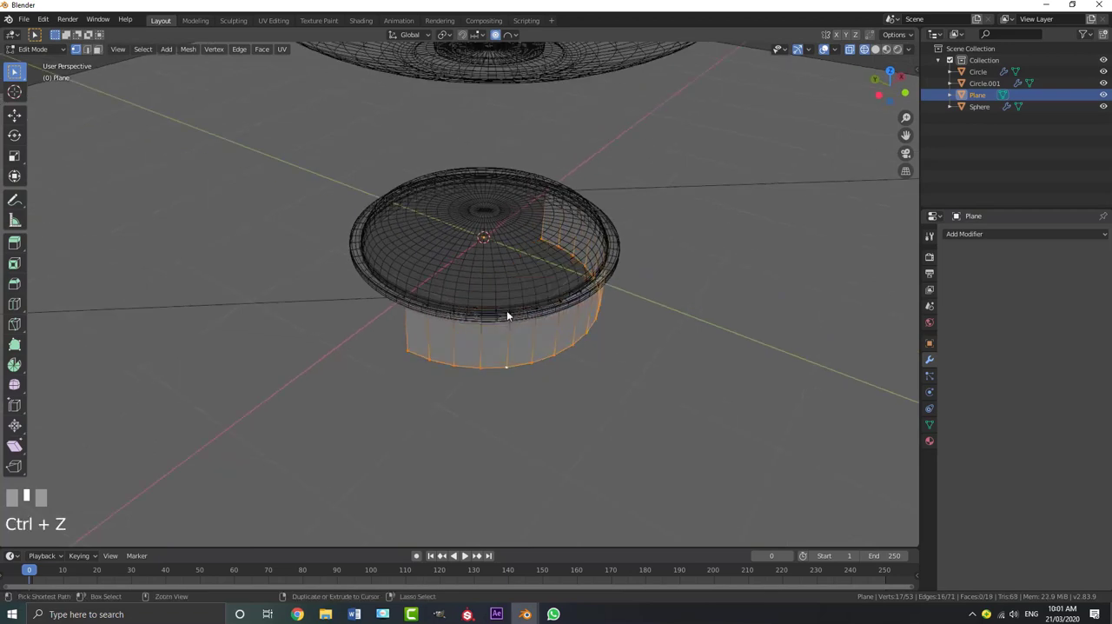
# Extrude the hole's complete edge loop about 0.63 m down along Z, and return to Object Mode with solid shading
pyautogui.keyDown('alt'); pyautogui.keyDown('shift'); pyautogui.click(365, 253); pyautogui.keyUp('shift'); pyautogui.keyUp('alt')
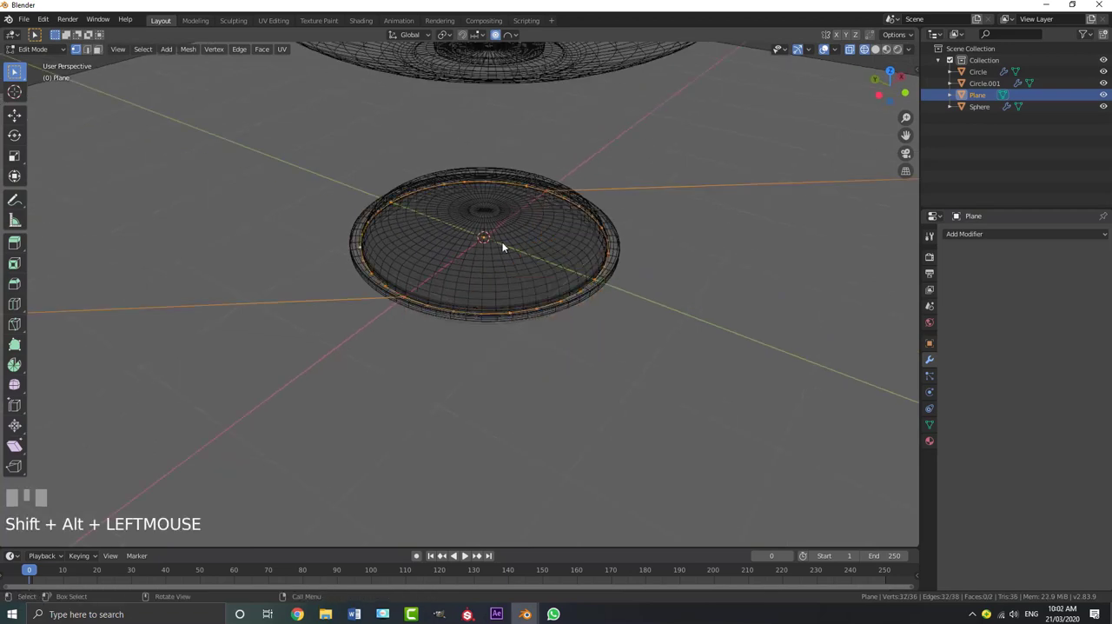
pyautogui.scroll(3, 502, 247)
pyautogui.press('e')
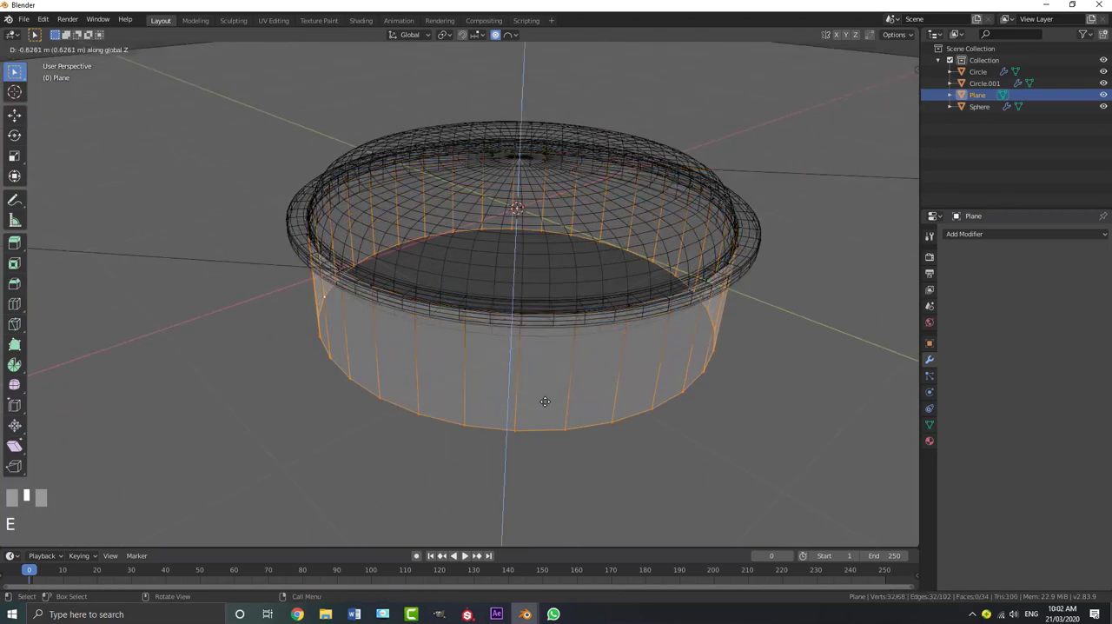
pyautogui.click(548, 412)
pyautogui.scroll(-2, 550, 394)
pyautogui.press('Tab')
pyautogui.moveTo(551, 393); pyautogui.dragTo(534, 290, button='middle')
pyautogui.press('z')
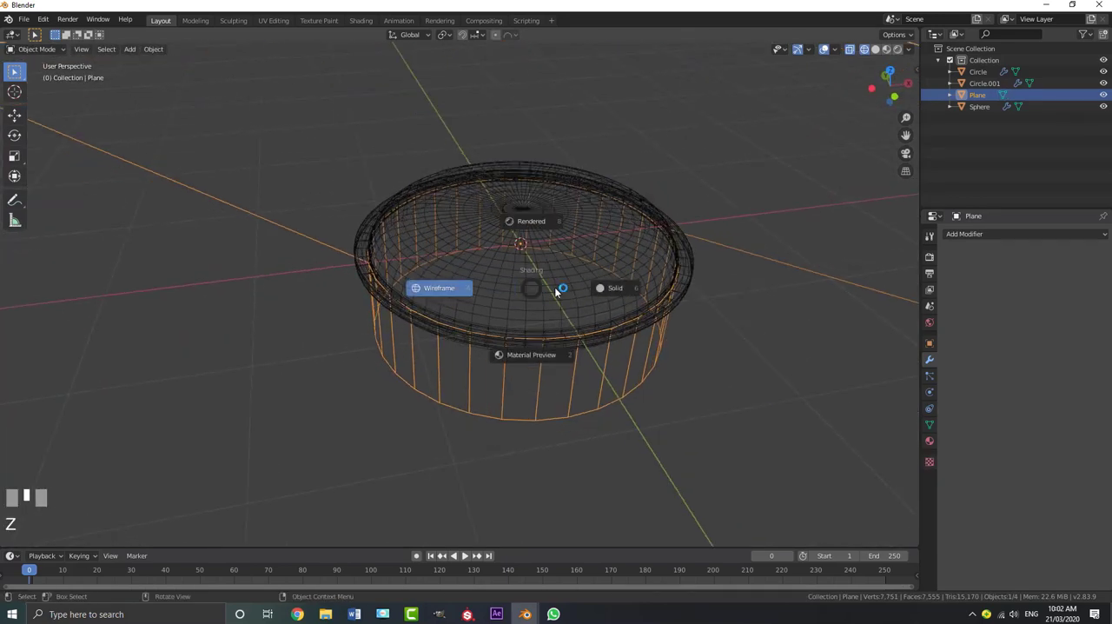
pyautogui.click(562, 289)
# Check the button's downward travel inside the walled hole with trial Z moves, cancelling each one
pyautogui.click(529, 252)
pyautogui.press('g')
pyautogui.press('z')
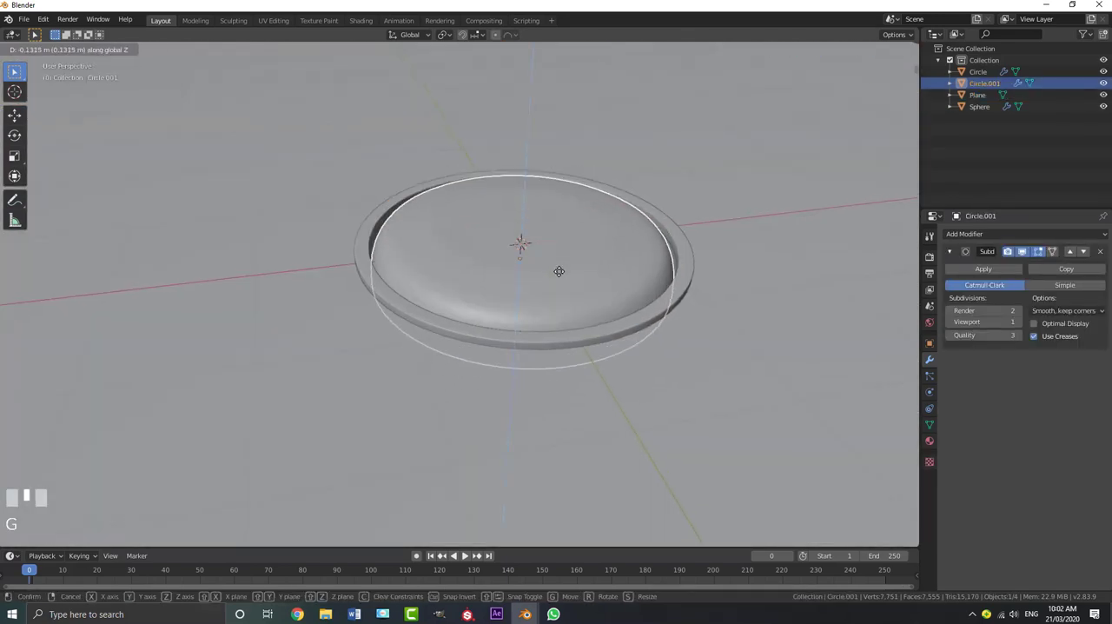
pyautogui.rightClick(568, 251)
pyautogui.moveTo(568, 251); pyautogui.dragTo(545, 185, button='middle')
pyautogui.click(484, 260)
pyautogui.press('g')
pyautogui.press('z')
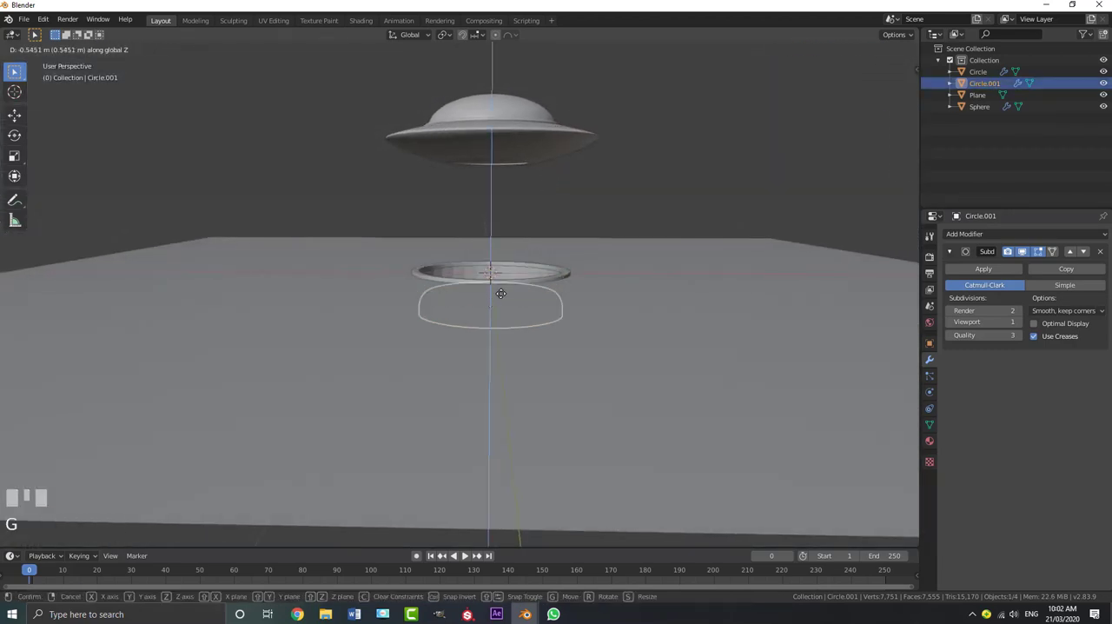
pyautogui.rightClick(528, 153)
# Test the UFO's "press button" shape key, leave its value at 0, and deselect everything
pyautogui.click(527, 155)
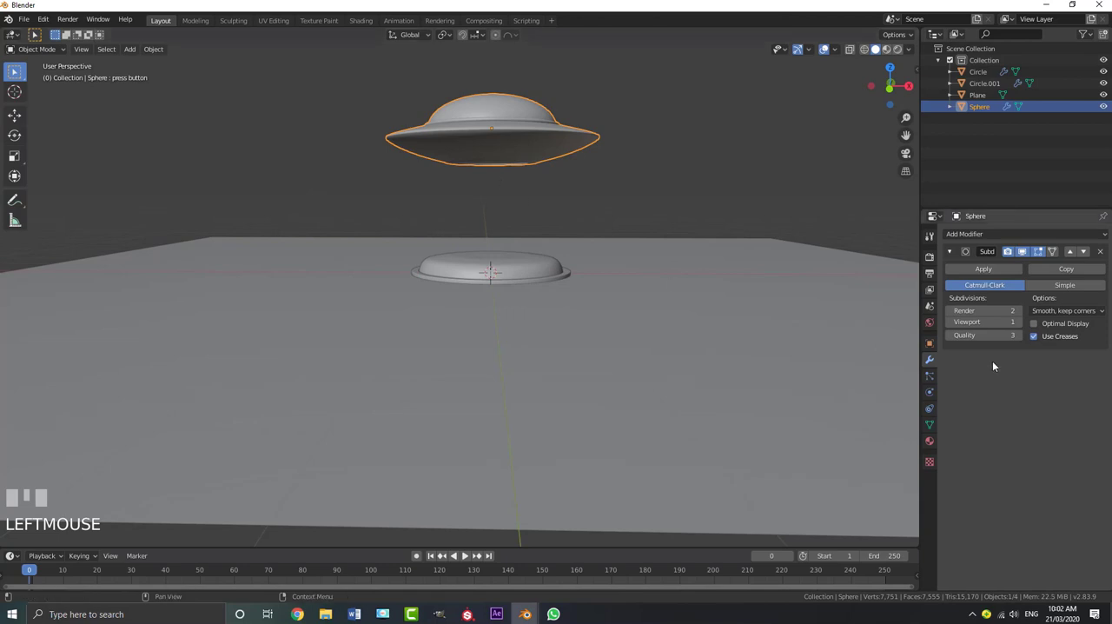
pyautogui.click(928, 424)
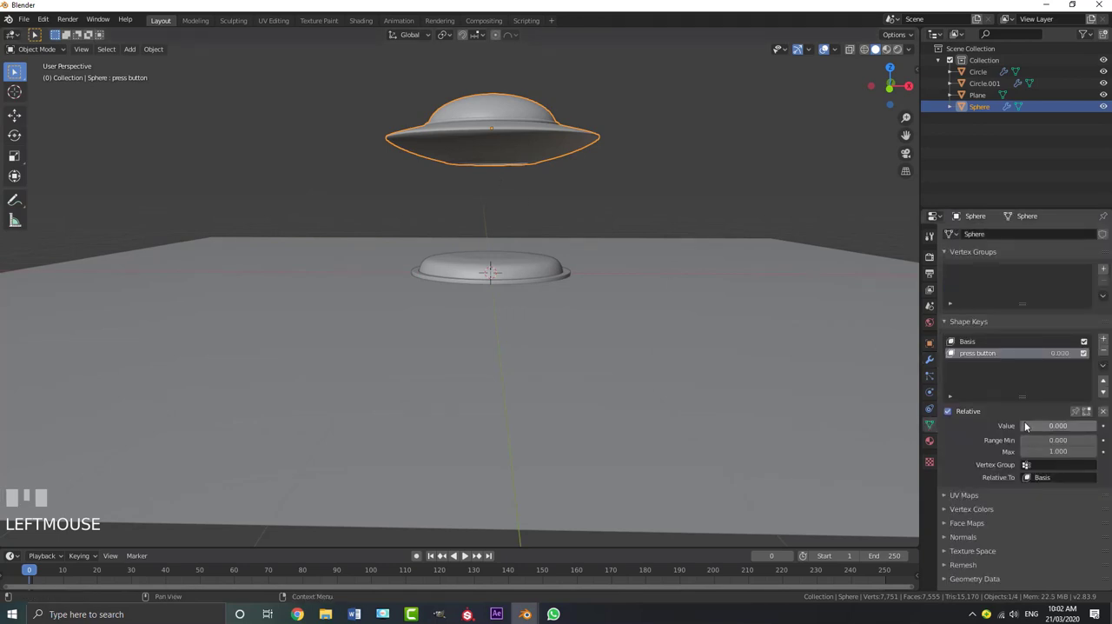
pyautogui.moveTo(1057, 424); pyautogui.dragTo(1022, 424)
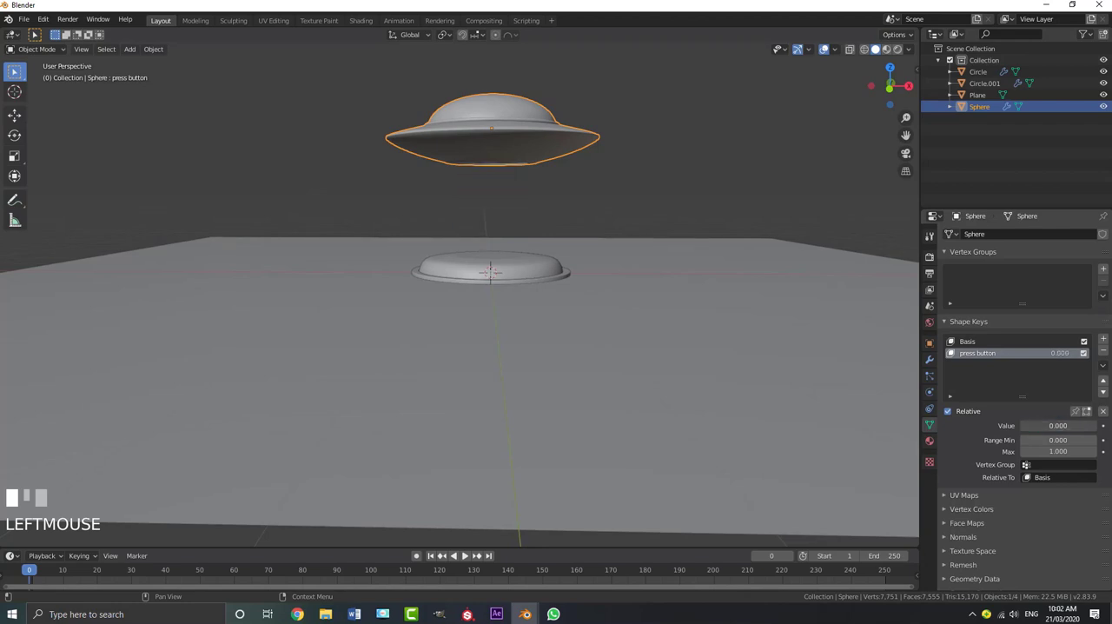
pyautogui.moveTo(484, 182); pyautogui.dragTo(491, 250, button='middle')
pyautogui.hotkey('alt', 'a')
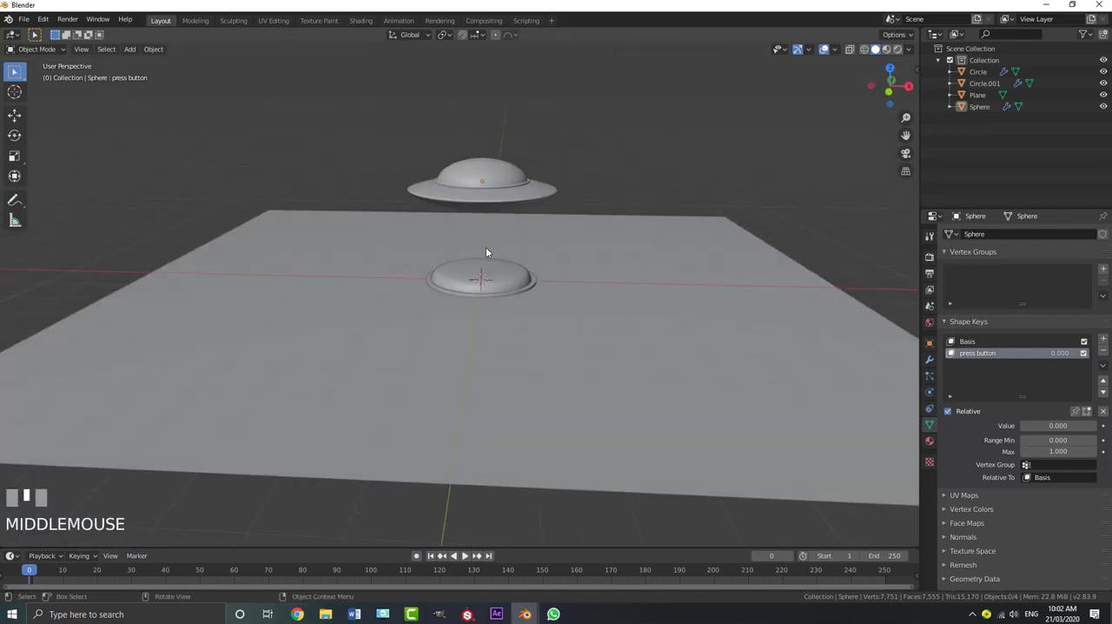
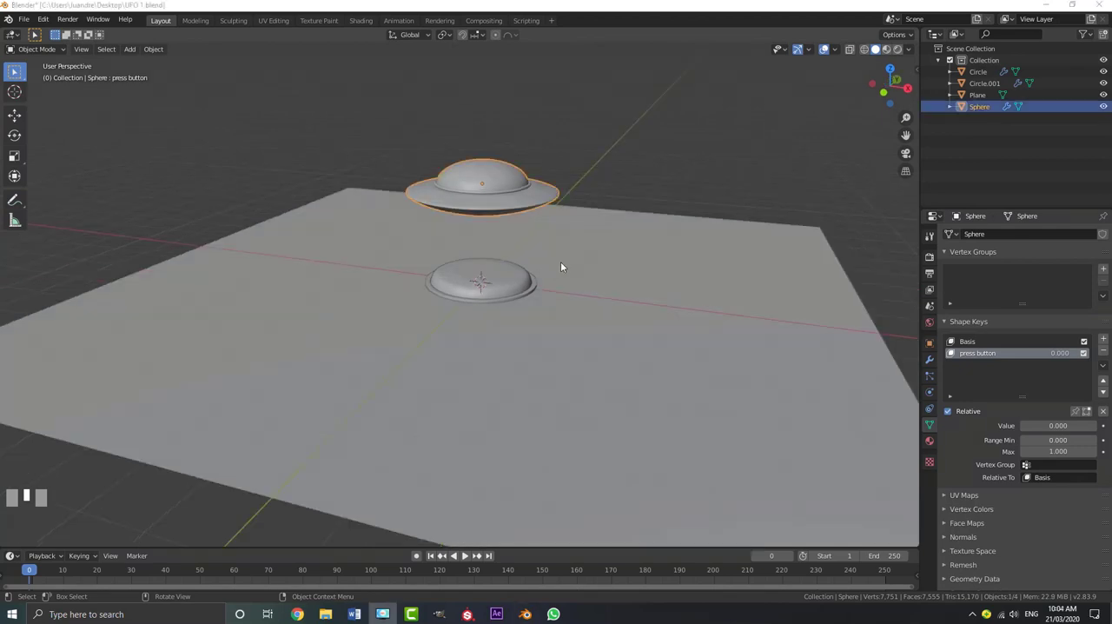
# Add a camera aligned to the current view of the UFO and button, and look through it
pyautogui.moveTo(560, 262); pyautogui.dragTo(487, 285, button='middle')
pyautogui.scroll(2, 487, 283)
pyautogui.hotkey('shift', 'a')
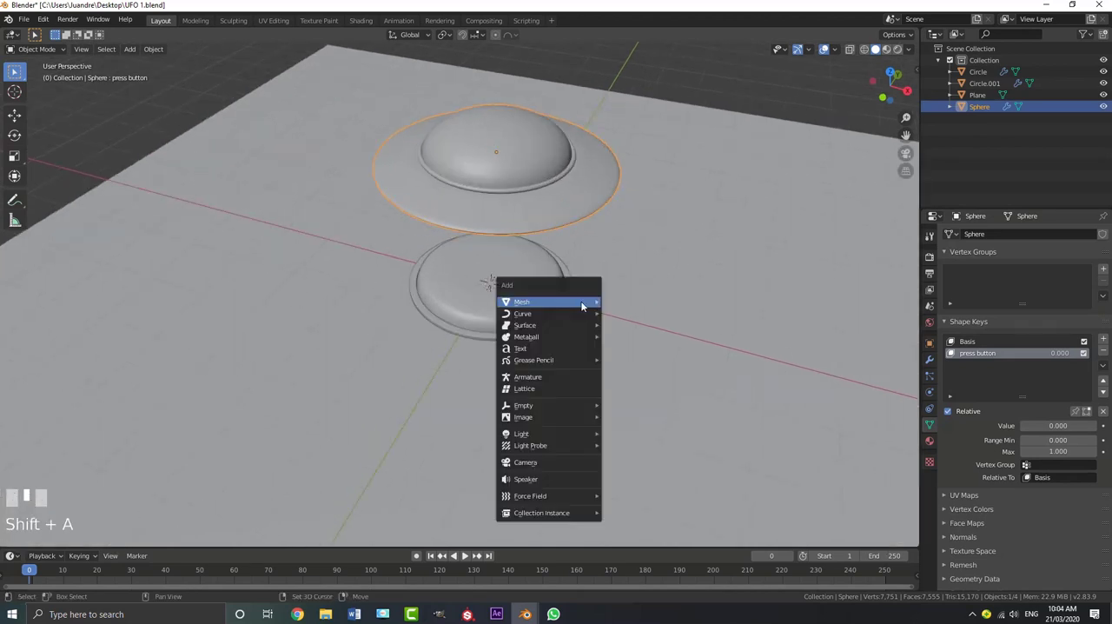
pyautogui.moveTo(569, 317)
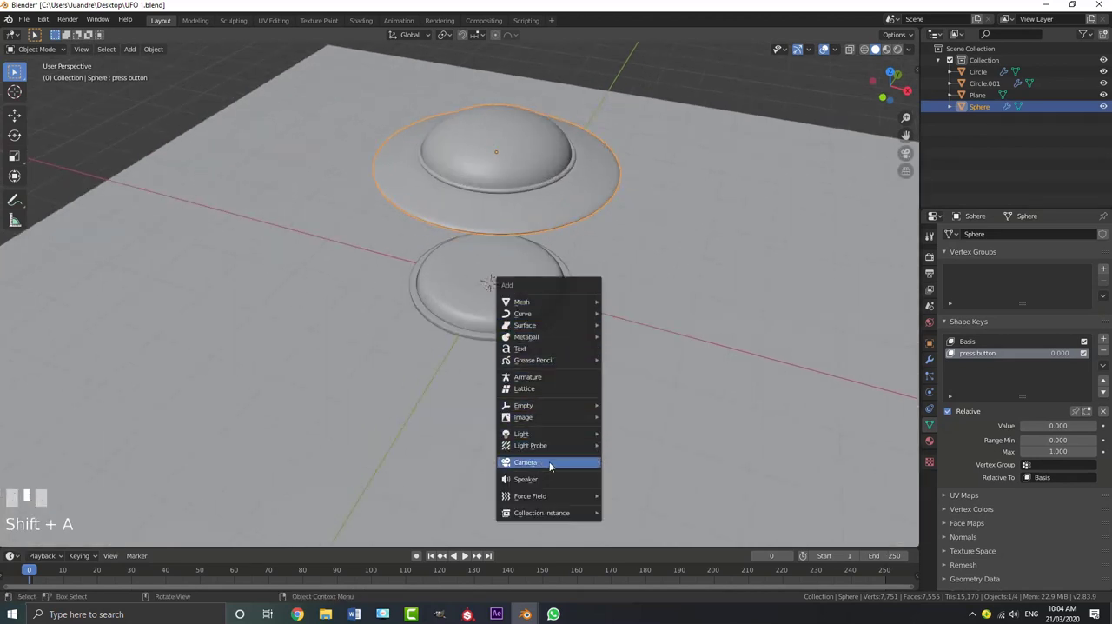
pyautogui.click(549, 464)
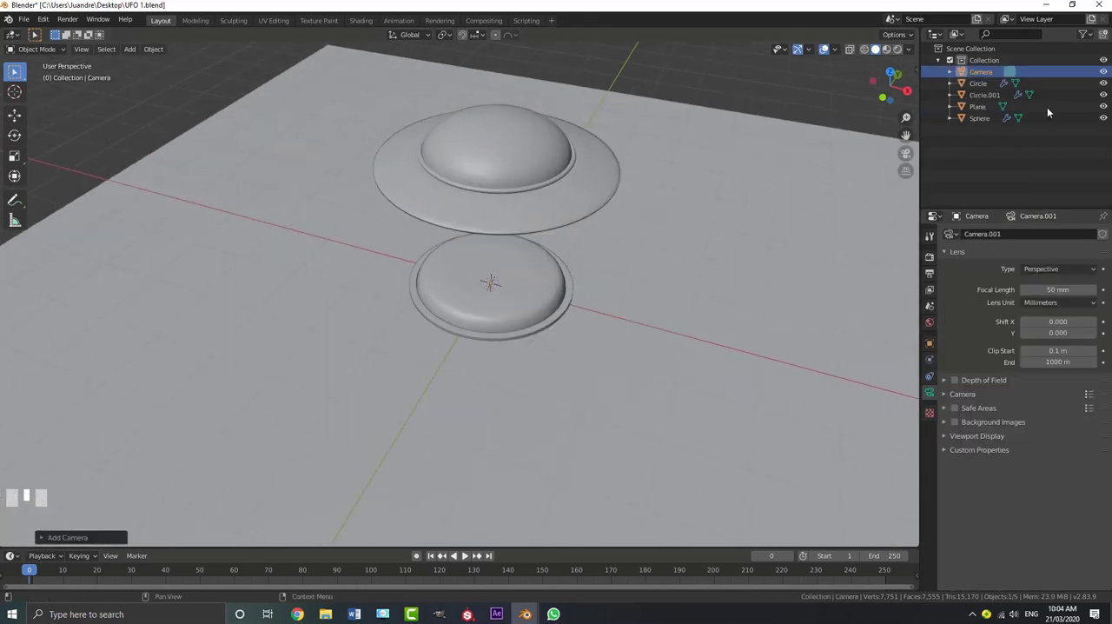
pyautogui.press('KP_0')
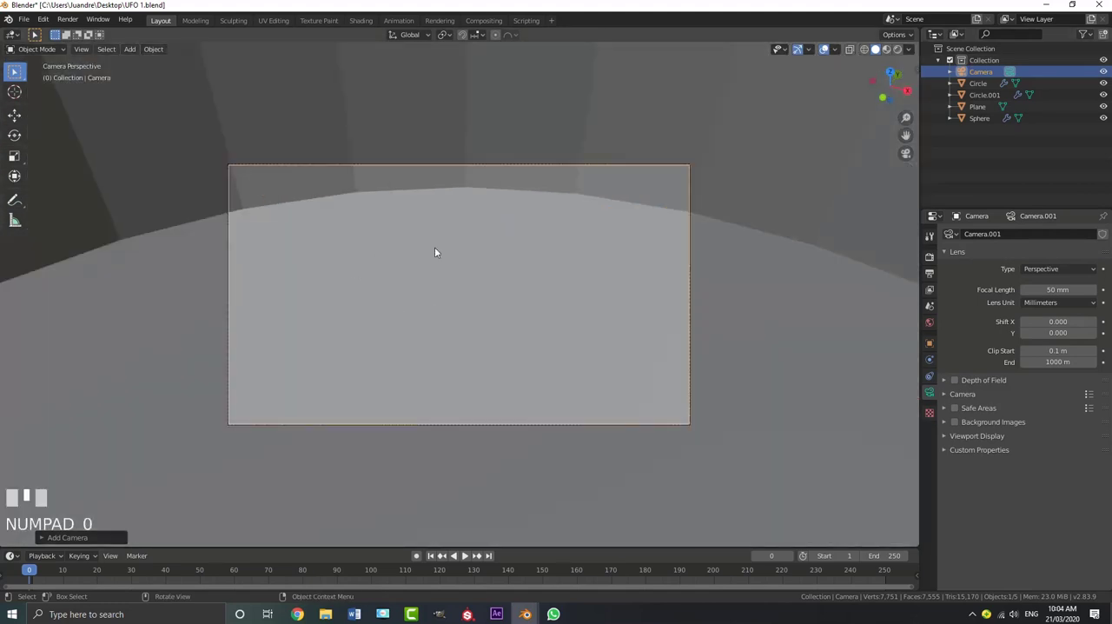
# Pull the camera back along its local Z axis and shift it so the UFO and button fit in frame
pyautogui.press('g')
pyautogui.press('z')
pyautogui.press('z')
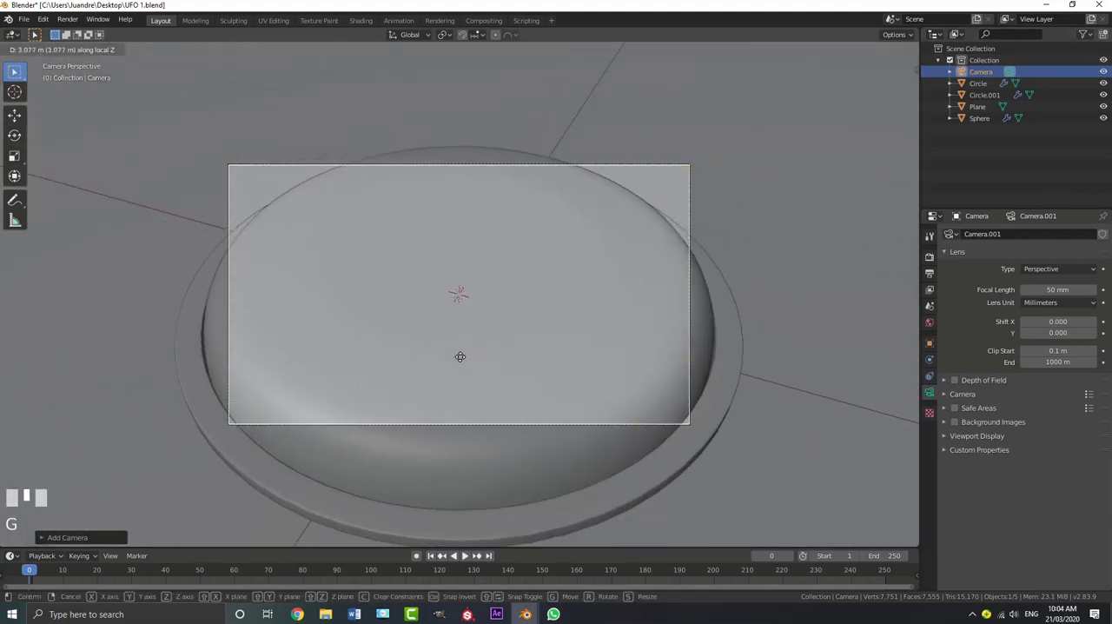
pyautogui.click(453, 449)
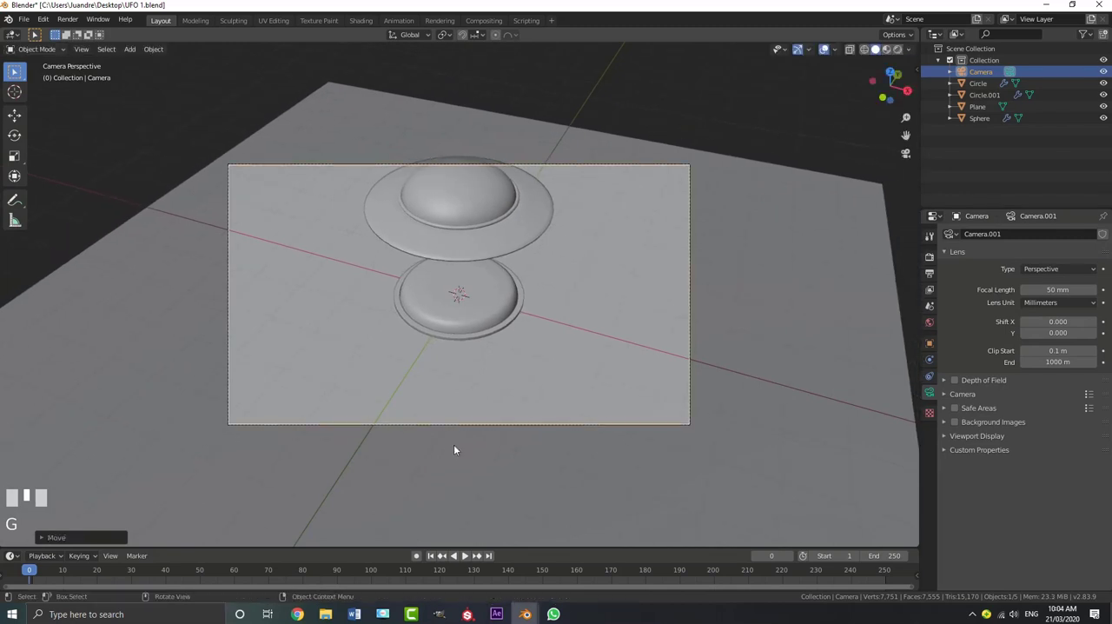
pyautogui.press('g')
pyautogui.click(544, 336)
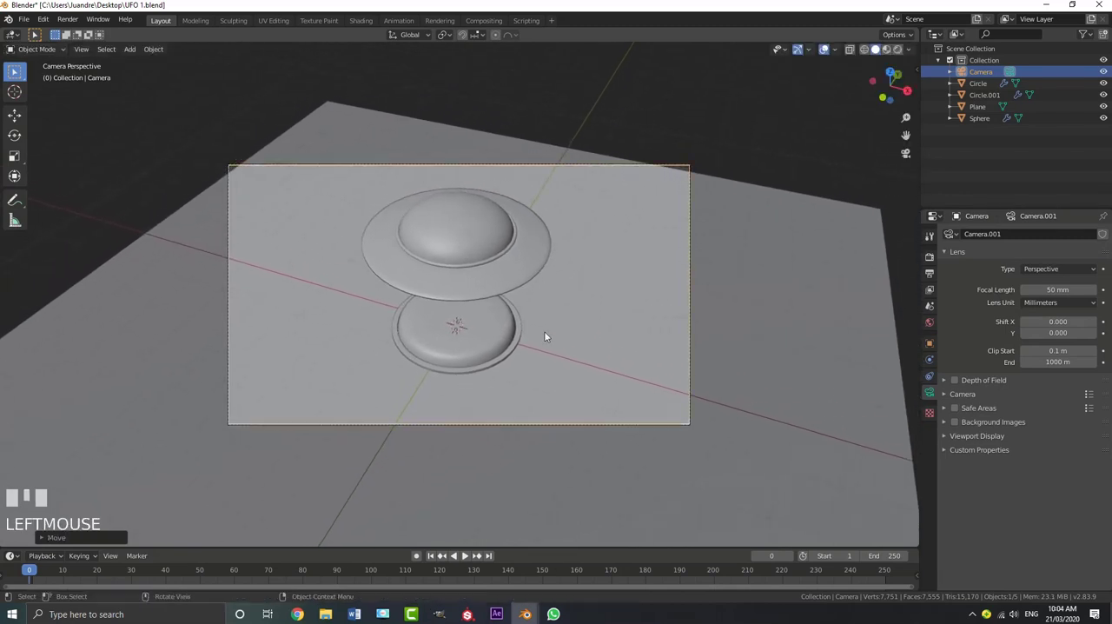
# Set the vertical render resolution to 1920 px for a square frame and the camera's focal length to 95 mm
pyautogui.moveTo(576, 279); pyautogui.dragTo(516, 258, button='middle')
pyautogui.moveTo(358, 185); pyautogui.dragTo(538, 315, button='middle')
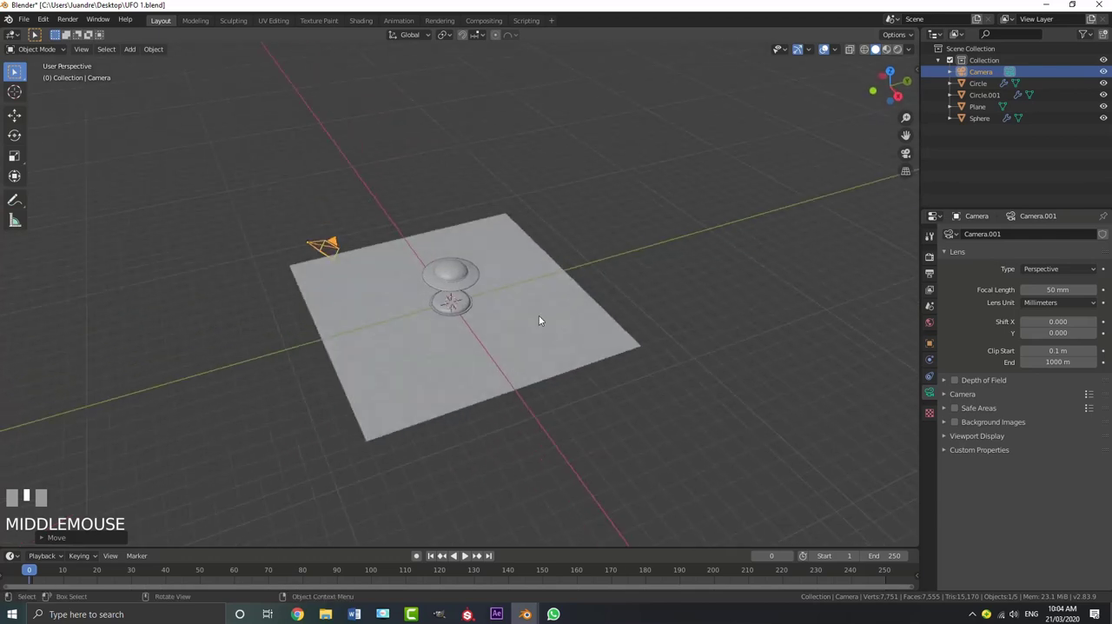
pyautogui.click(930, 273)
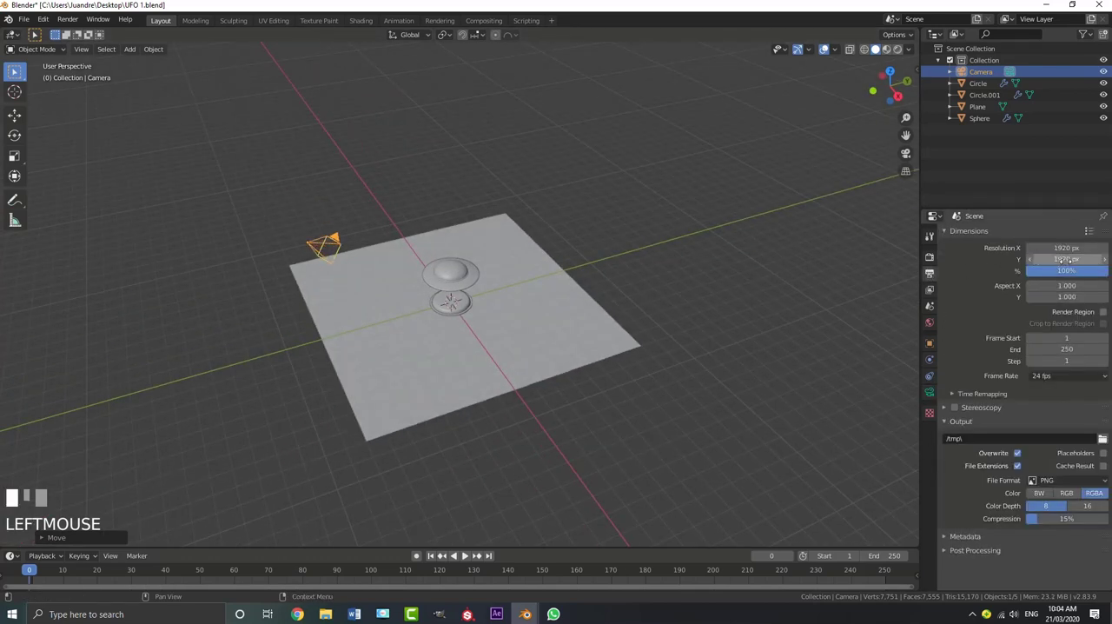
pyautogui.click(928, 394)
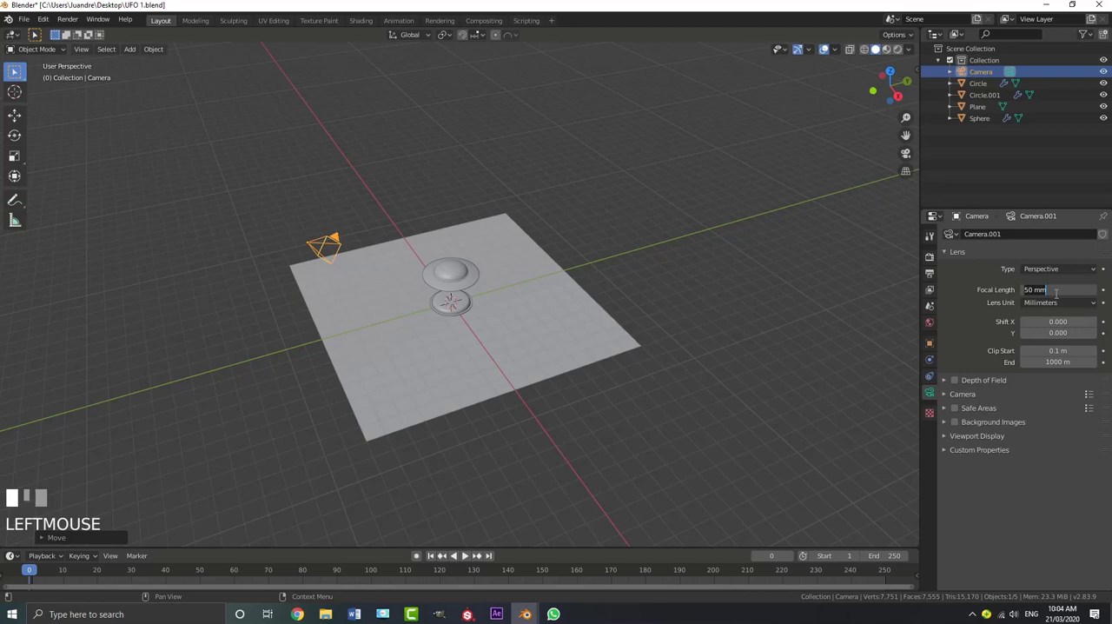
pyautogui.press('Return')
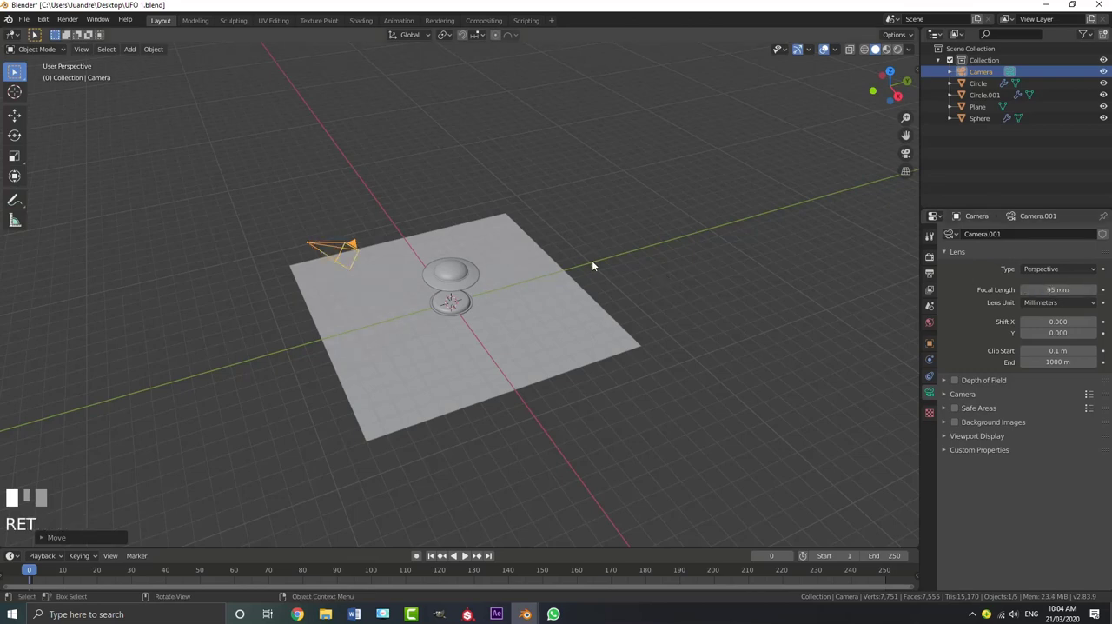
# Look through the camera and pull it farther back along its local Z axis to leave more room around the UFO
pyautogui.press('KP_0')
pyautogui.scroll(-3, 462, 324)
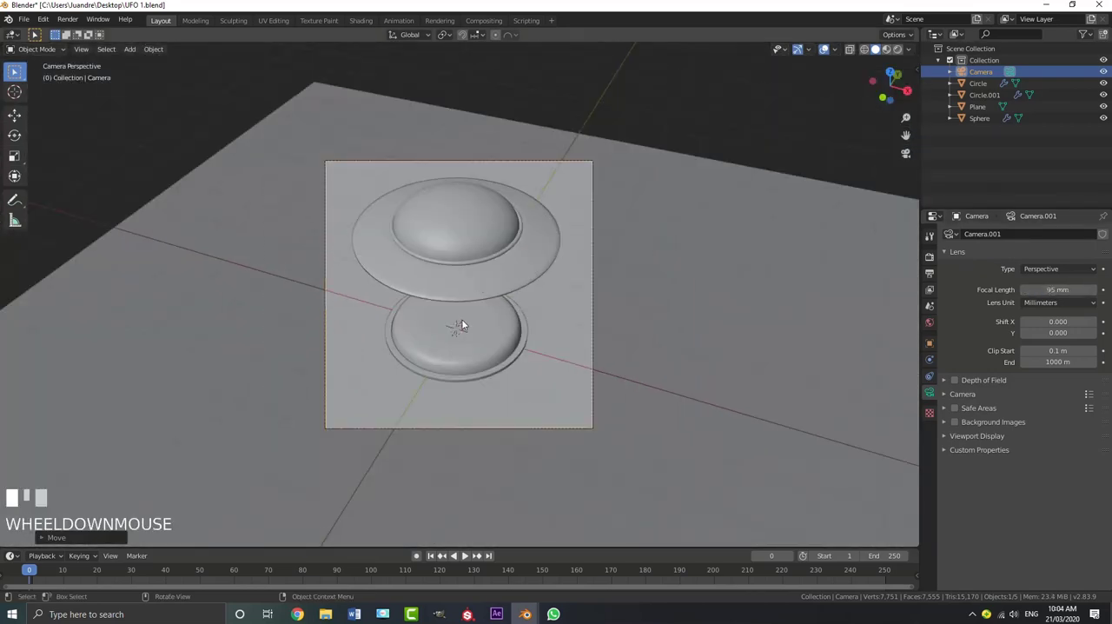
pyautogui.press('g')
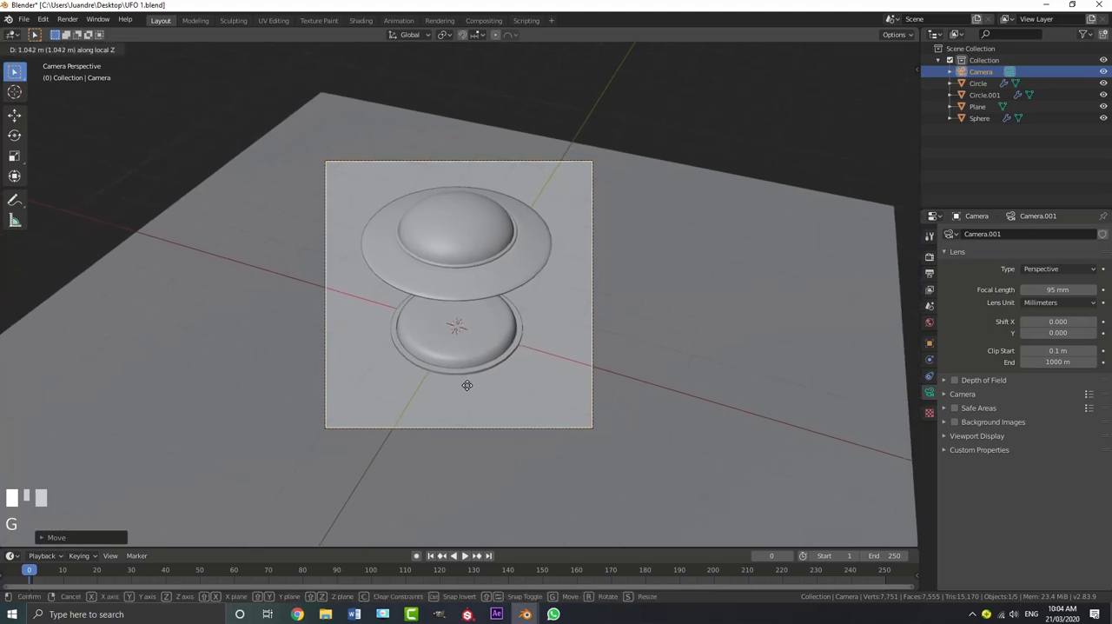
pyautogui.click(462, 361)
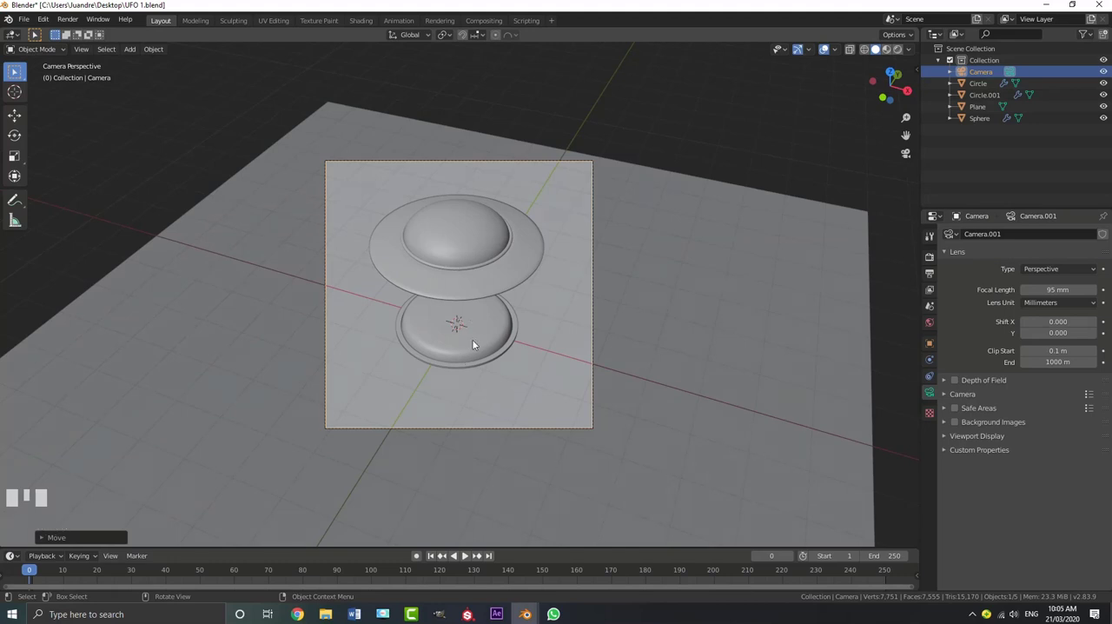
pyautogui.click(472, 344)
pyautogui.press('g')
pyautogui.rightClick(472, 256)
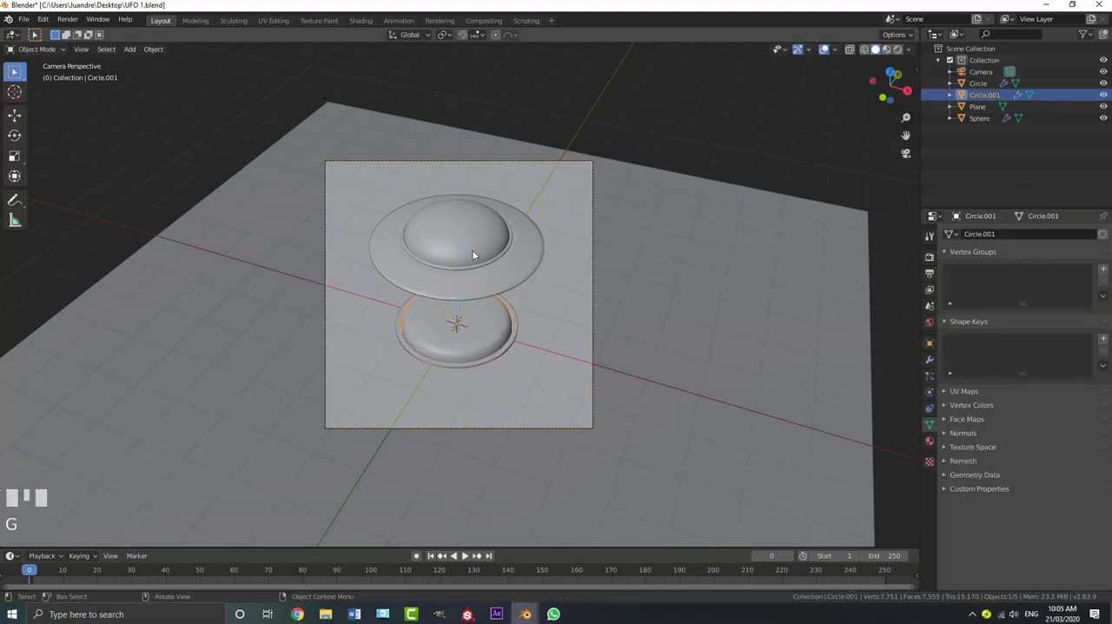
pyautogui.click(472, 250)
# Tilt the camera upward with a trackball rotation and lower it along global Z for a flatter view of the UFO
pyautogui.click(463, 162)
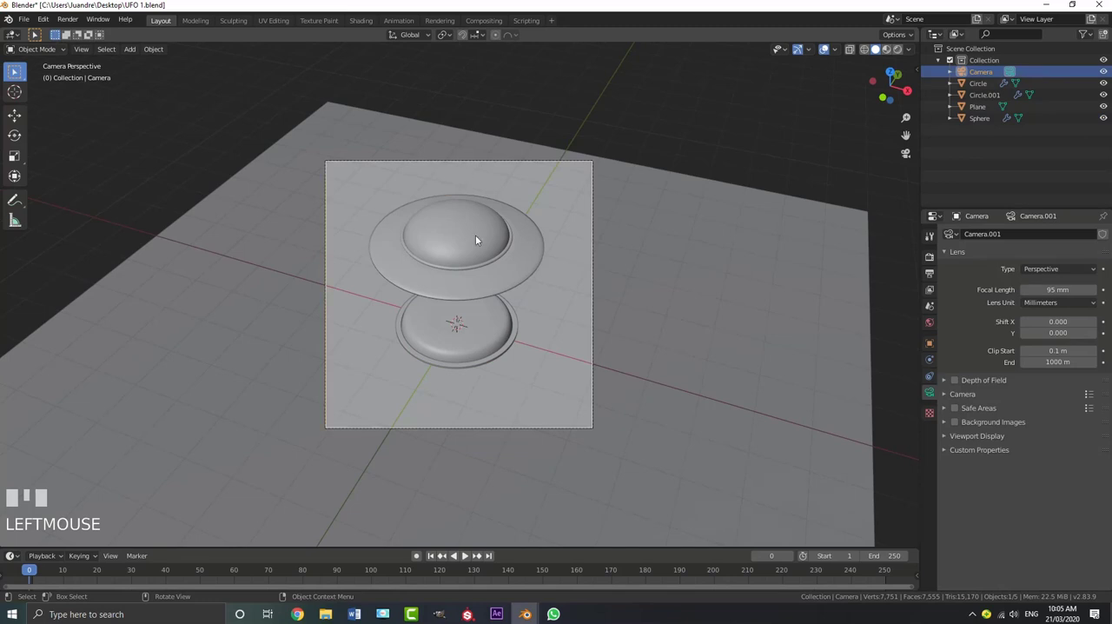
pyautogui.scroll(2, 408, 191)
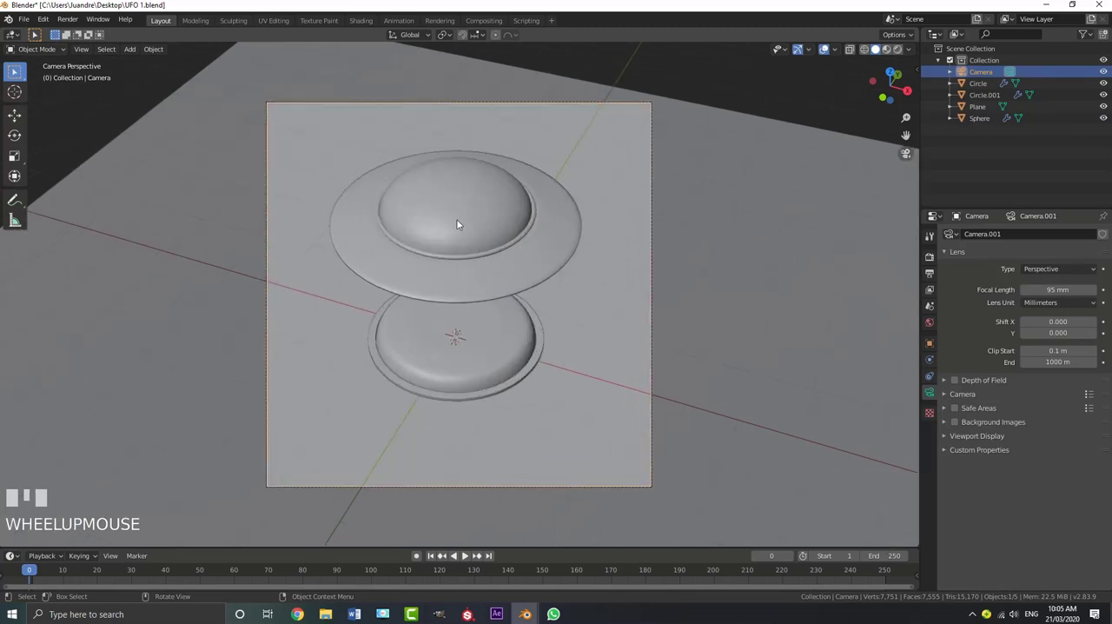
pyautogui.press('r')
pyautogui.press('r')
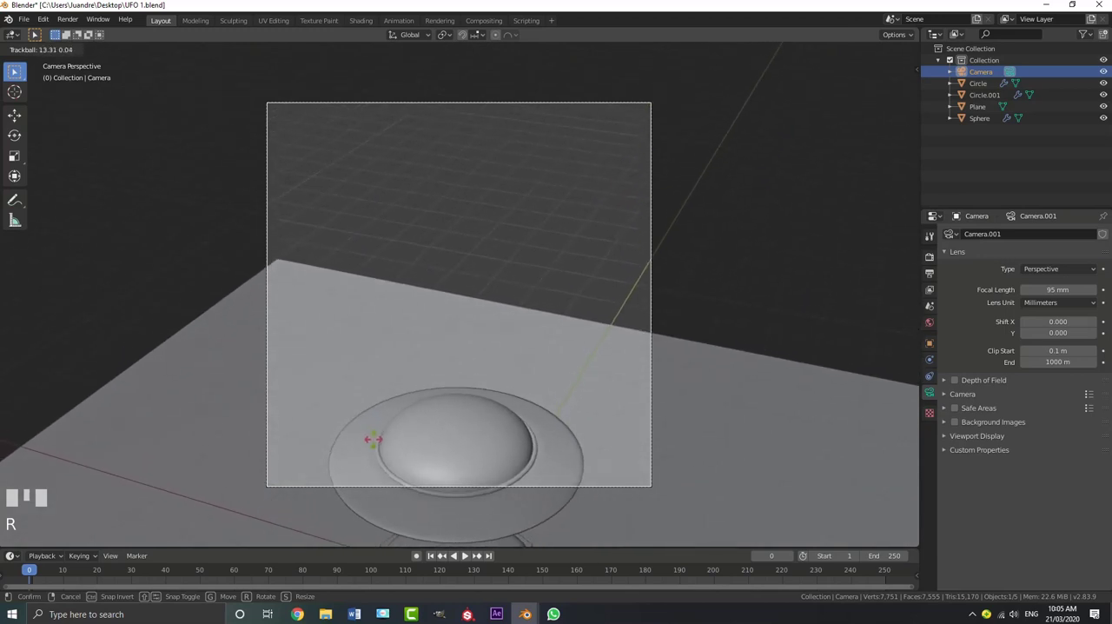
pyautogui.keyDown('shift'); pyautogui.click(422, 346); pyautogui.keyUp('shift')
pyautogui.press('g')
pyautogui.press('z')
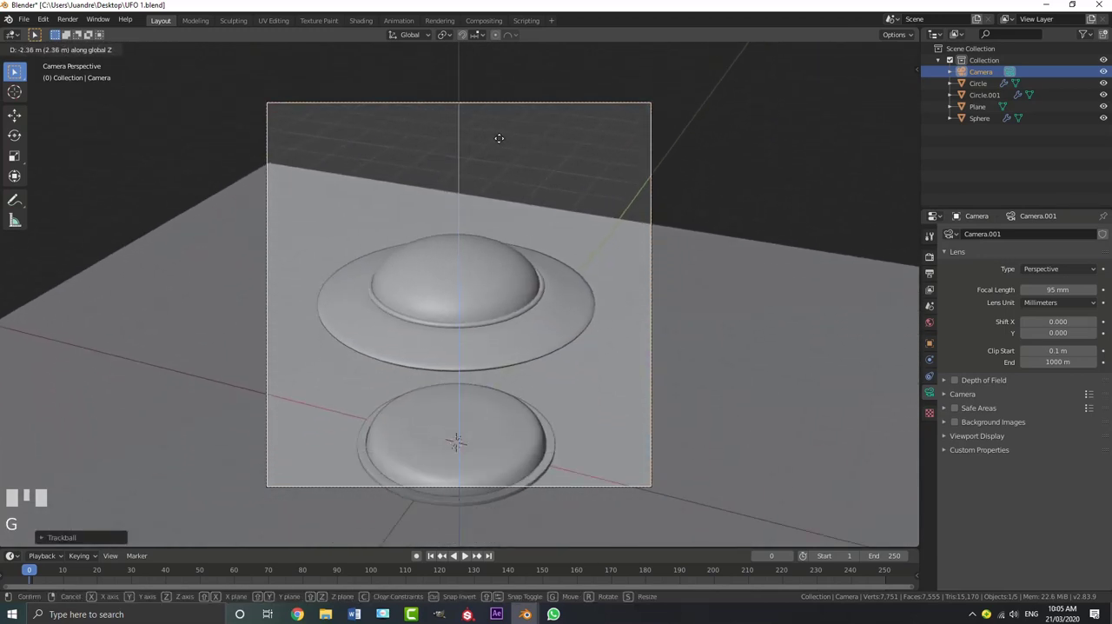
pyautogui.click(513, 257)
# Tilt the camera slightly again and reposition it so both the UFO and the button sit inside the frame
pyautogui.press('r')
pyautogui.press('r')
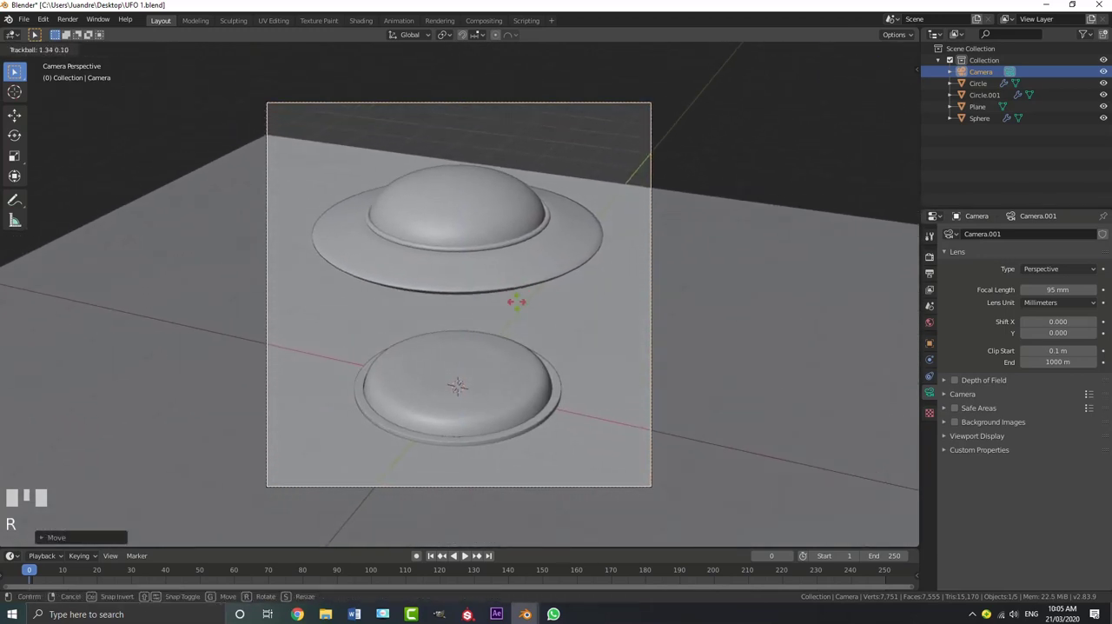
pyautogui.keyDown('shift'); pyautogui.click(489, 347); pyautogui.keyUp('shift')
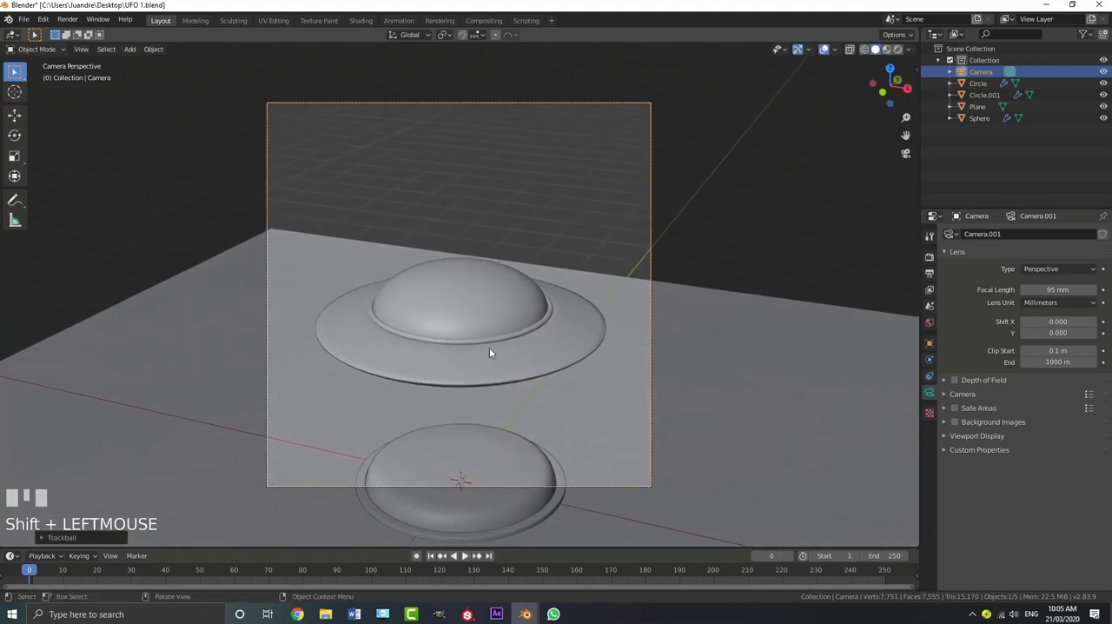
pyautogui.press('g')
pyautogui.click(525, 516)
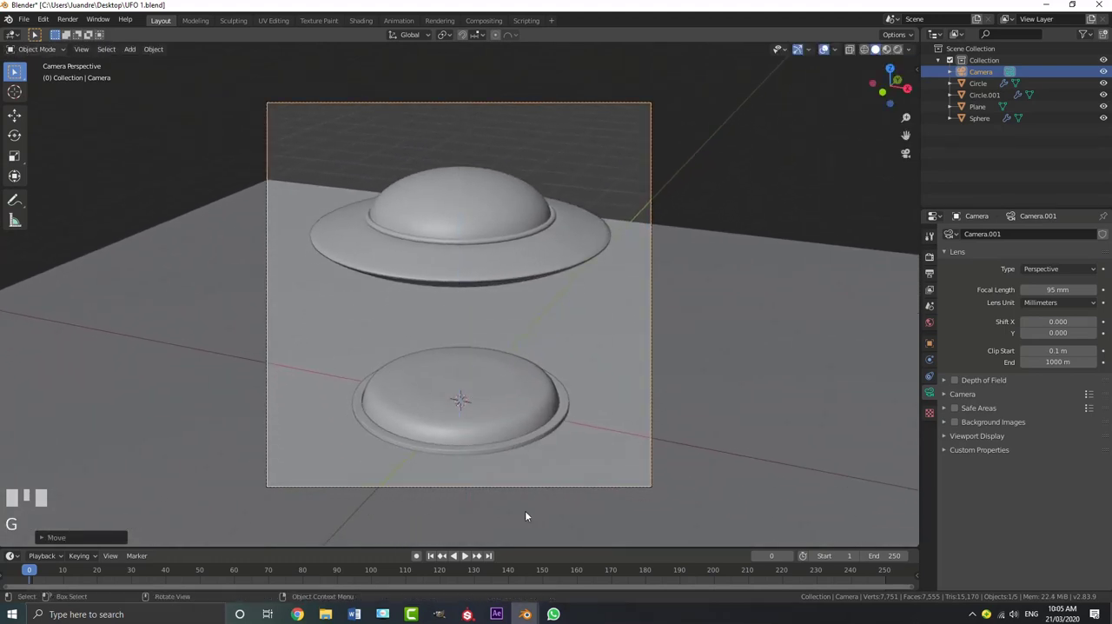
# Test the UFO's "press button" shape key in the camera view, leaving its value at 0
pyautogui.click(496, 230)
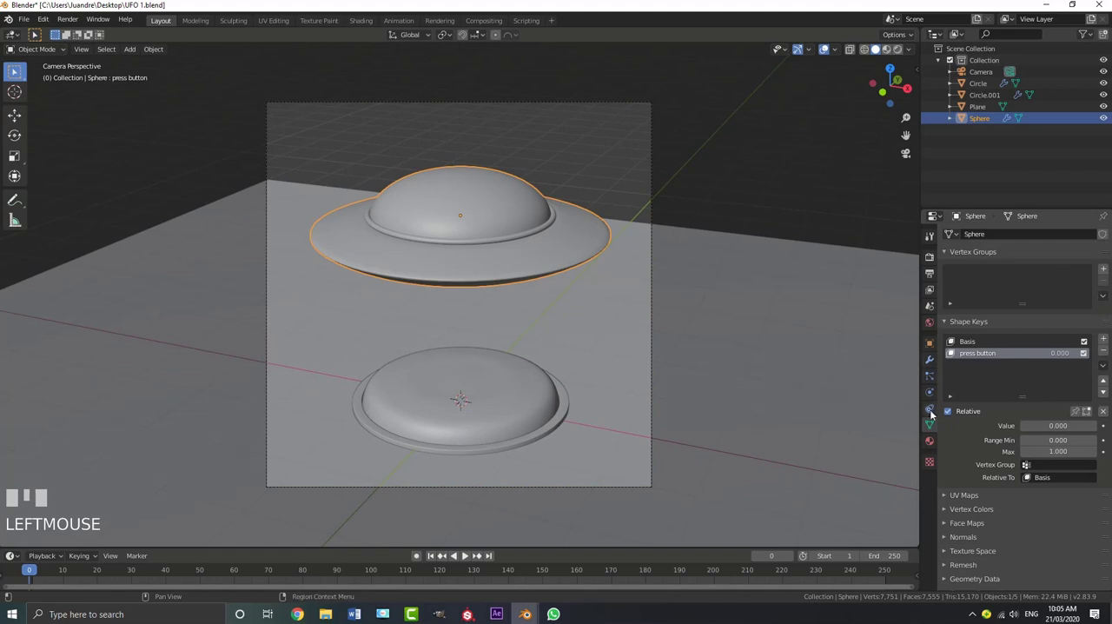
pyautogui.moveTo(1027, 426)
pyautogui.mouseDown()
pyautogui.moveTo(1085, 426)
pyautogui.moveTo(1033, 426)
pyautogui.mouseUp()
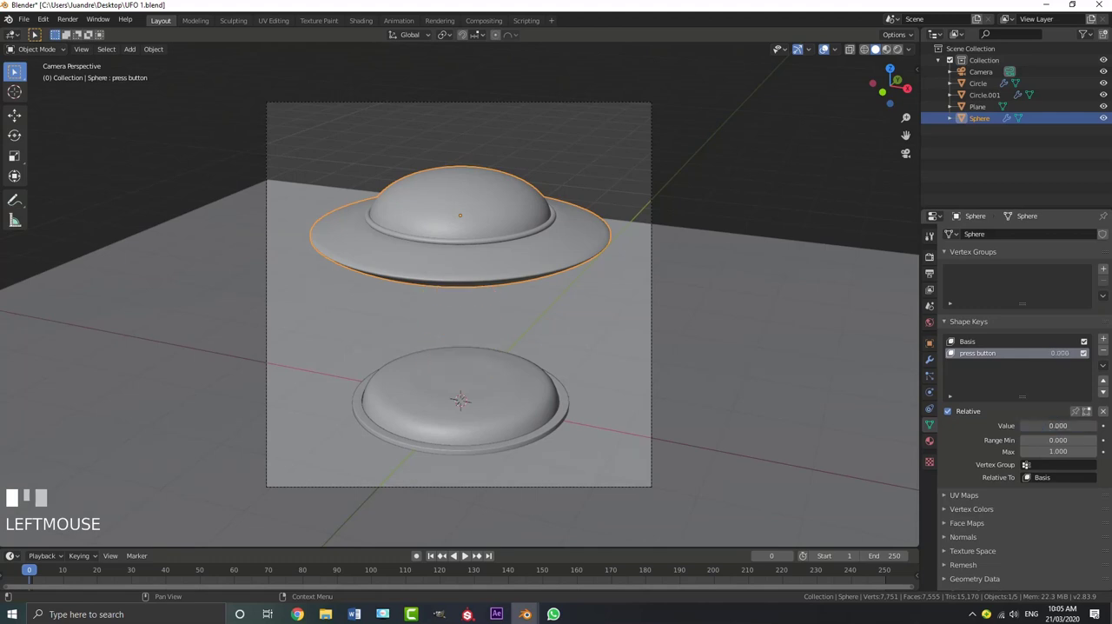
pyautogui.scroll(-3, 670, 291)
# Extrude the ground plane's outer boundary outward in Edit Mode so the ground extends far beyond its original edges
pyautogui.click(677, 290)
pyautogui.scroll(-2, 623, 355)
pyautogui.press('s')
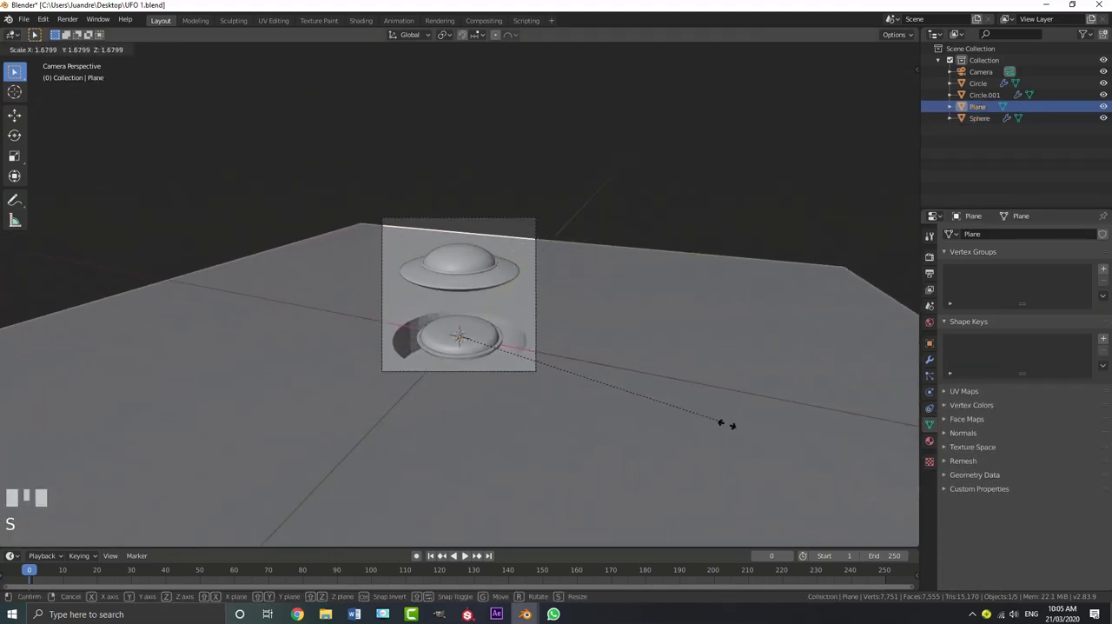
pyautogui.rightClick(532, 257)
pyautogui.press('Tab')
pyautogui.scroll(-3, 482, 242)
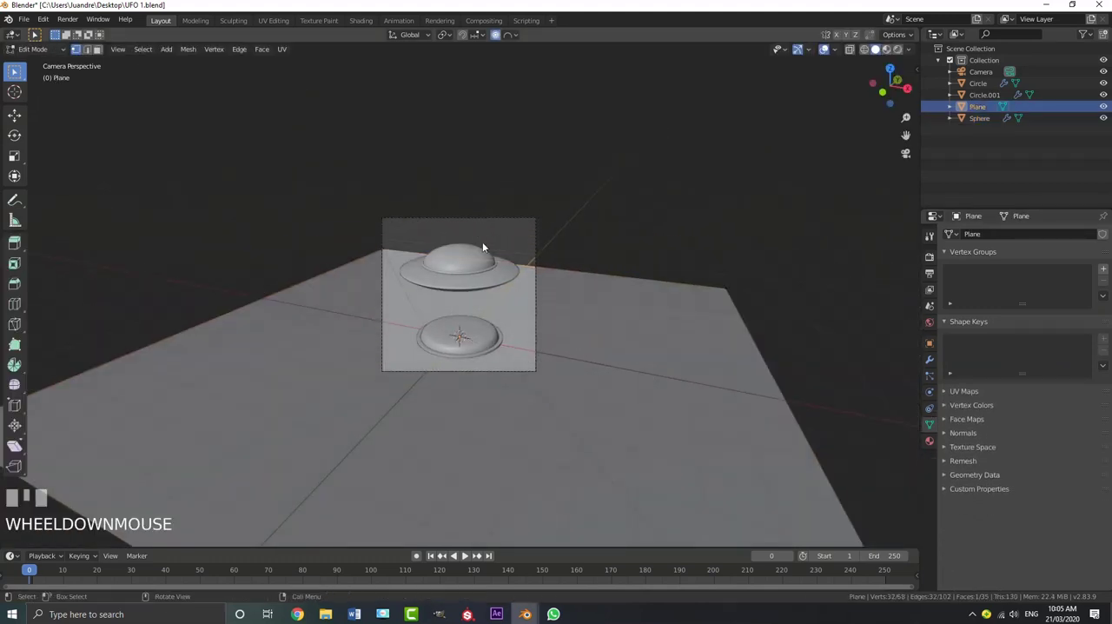
pyautogui.keyDown('shift'); pyautogui.click(370, 205); pyautogui.keyUp('shift')
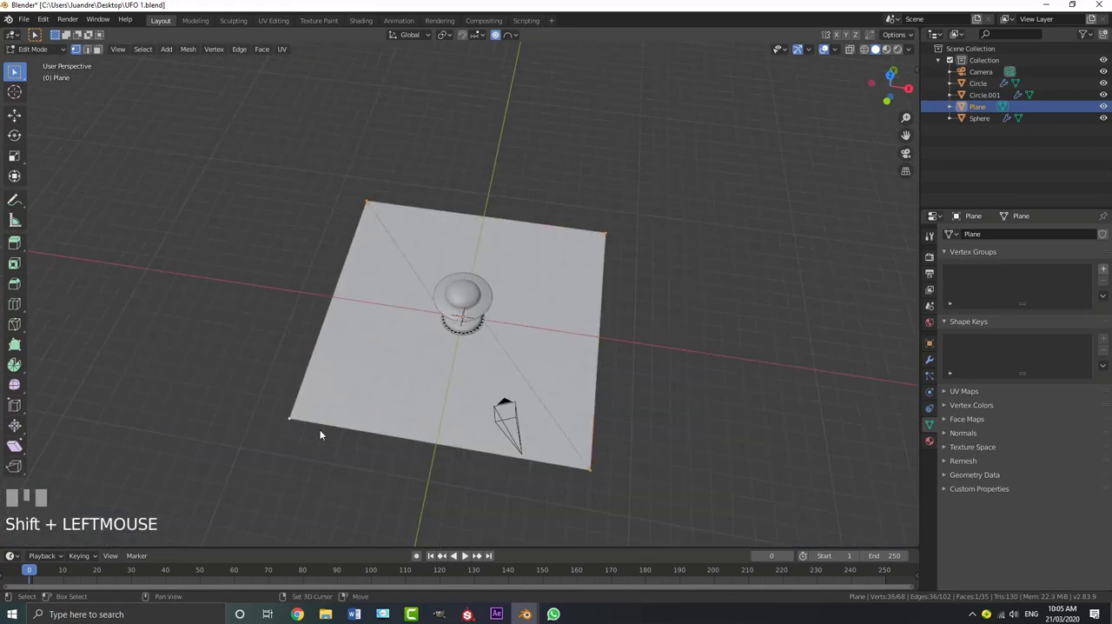
pyautogui.press('e')
pyautogui.click(110, 519)
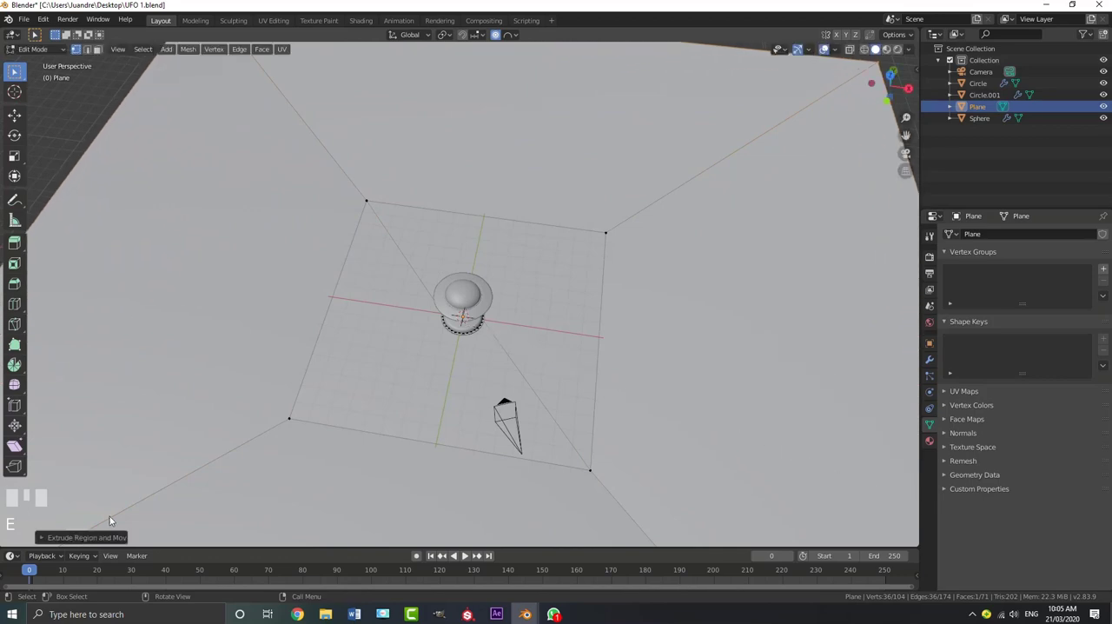
# Scale the extruded boundary in the camera view so the ground fills the frame, and return to Object Mode
pyautogui.press('KP_0')
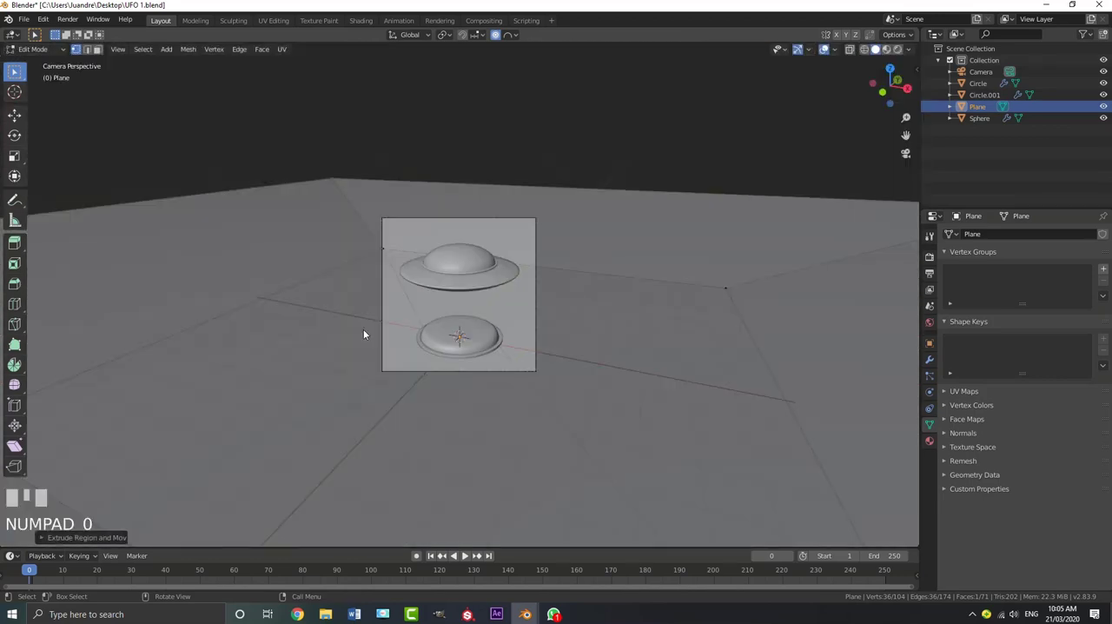
pyautogui.press('s')
pyautogui.click(630, 399)
pyautogui.scroll(2, 504, 257)
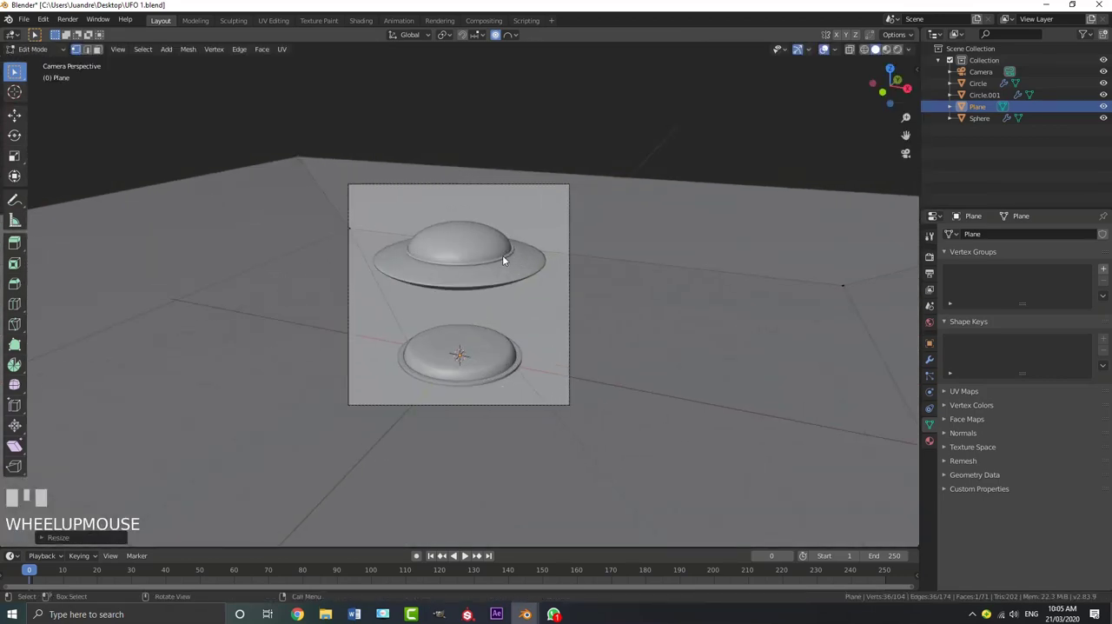
pyautogui.press('Tab')
pyautogui.click(395, 220)
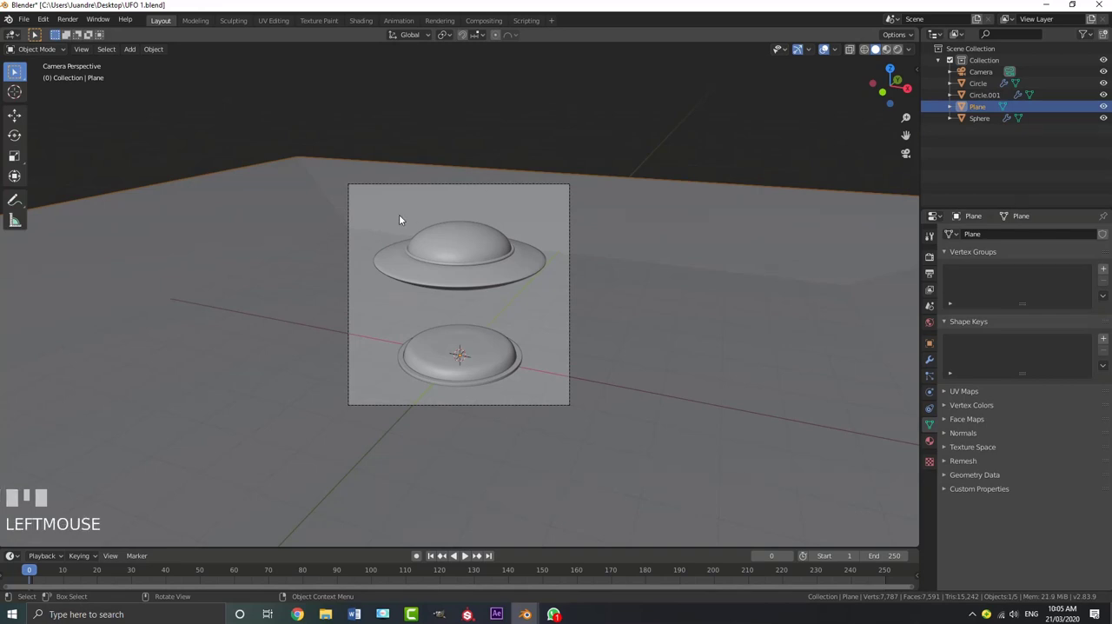
# Examine the extended ground plane's profile from the side and in front view for unwanted height differences
pyautogui.scroll(-2, 393, 237)
pyautogui.moveTo(393, 236); pyautogui.dragTo(429, 243, button='middle')
pyautogui.scroll(-3, 363, 255)
pyautogui.moveTo(363, 255); pyautogui.dragTo(359, 229, button='middle')
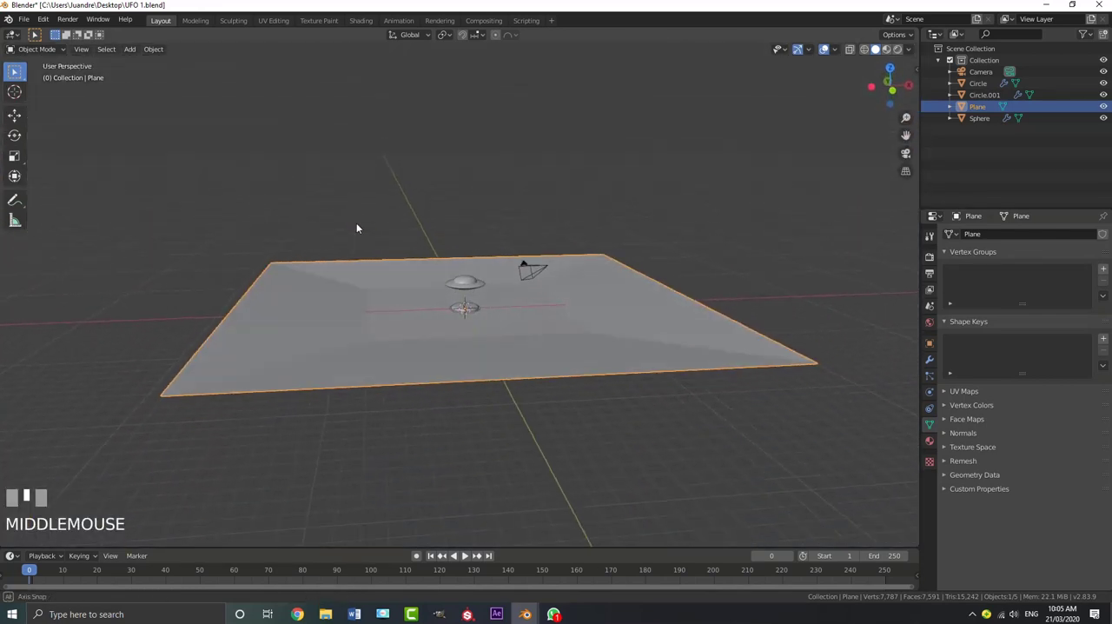
pyautogui.click(389, 344)
pyautogui.moveTo(389, 344); pyautogui.dragTo(380, 308, button='middle')
pyautogui.press('Tab')
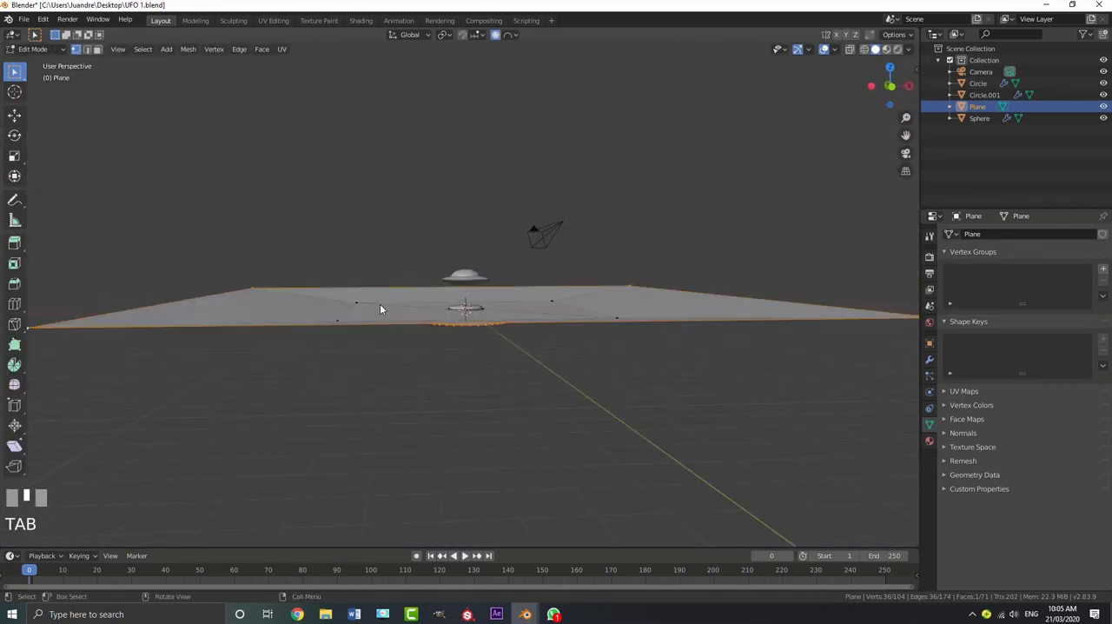
pyautogui.press('KP_1')
pyautogui.hotkey('alt', 'a')
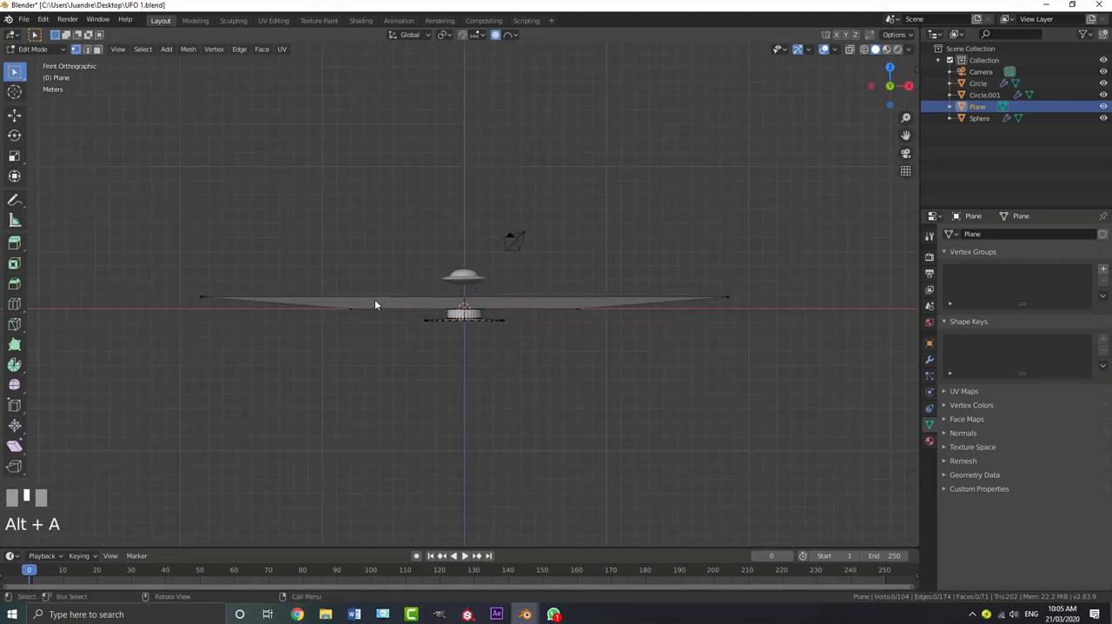
# Undo the ground plane's edits back to before its outer boundary was extruded
pyautogui.hotkey('ctrl', 'z')
pyautogui.hotkey('ctrl', 'z')
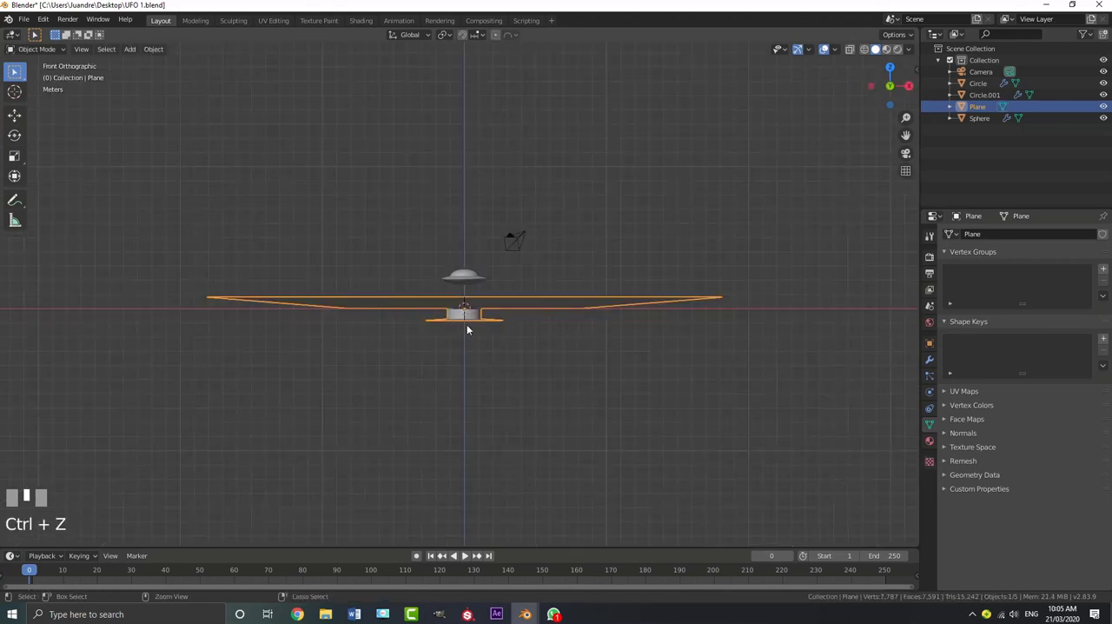
pyautogui.scroll(2, 474, 340)
pyautogui.moveTo(474, 318)
pyautogui.mouseDown(button='middle')
pyautogui.moveTo(474, 340)
pyautogui.moveTo(474, 323)
pyautogui.moveTo(465, 337)
pyautogui.mouseUp(button='middle')
pyautogui.hotkey('ctrl', 'z')
pyautogui.hotkey('ctrl', 'z')
pyautogui.hotkey('ctrl', 'z')
pyautogui.hotkey('ctrl', 'z')
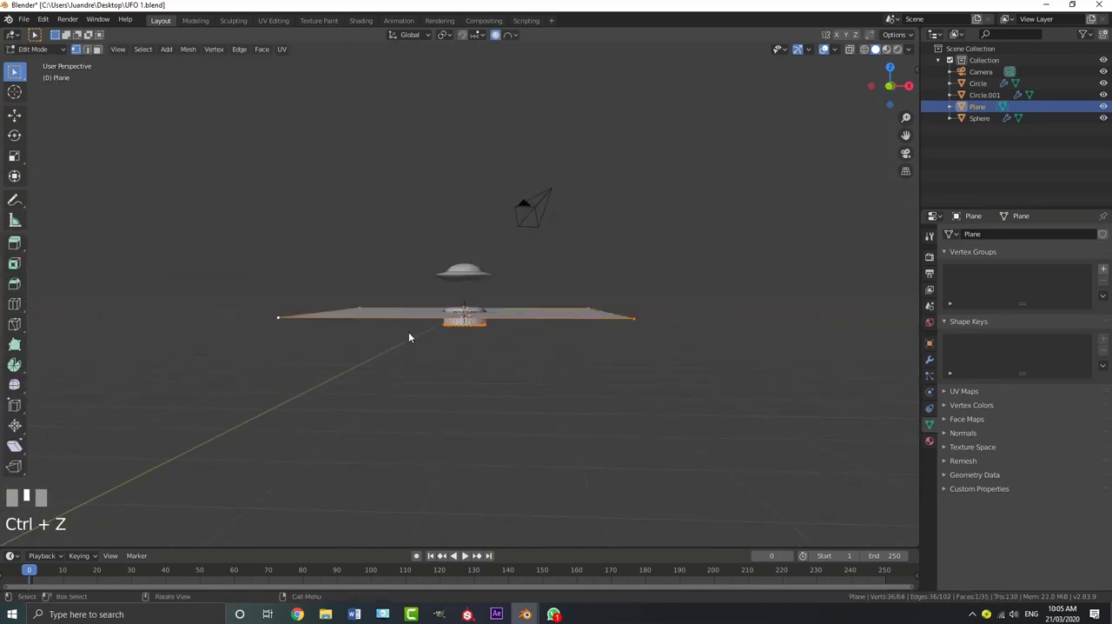
# Select only the ground plane's four outer corner vertices and extrude them outward by scaling, keeping the plane flat
pyautogui.hotkey('alt', 'a')
pyautogui.click(287, 319)
pyautogui.keyDown('shift'); pyautogui.click(633, 318); pyautogui.keyUp('shift')
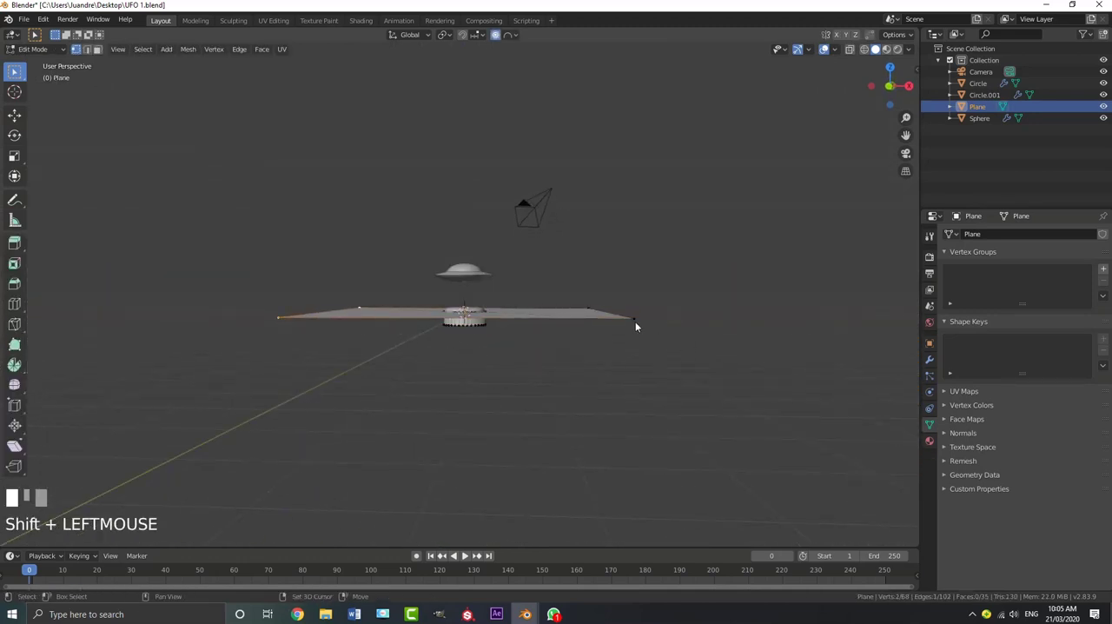
pyautogui.press('e')
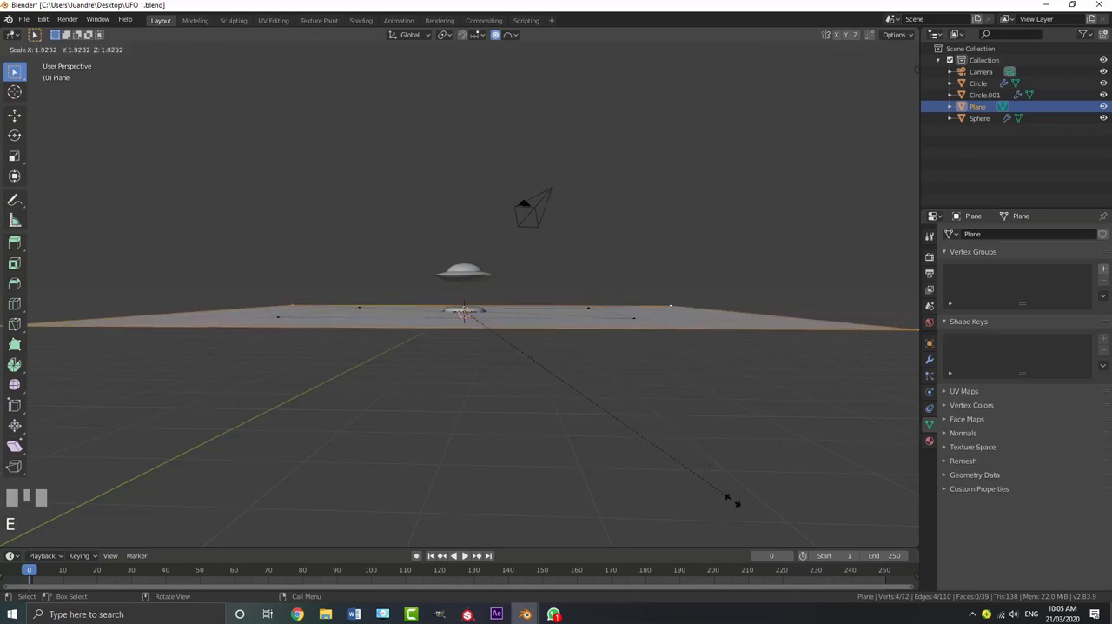
pyautogui.click(644, 180)
# Scale the extruded boundary slightly larger in the camera view, return to Object Mode and deselect everything
pyautogui.press('KP_0')
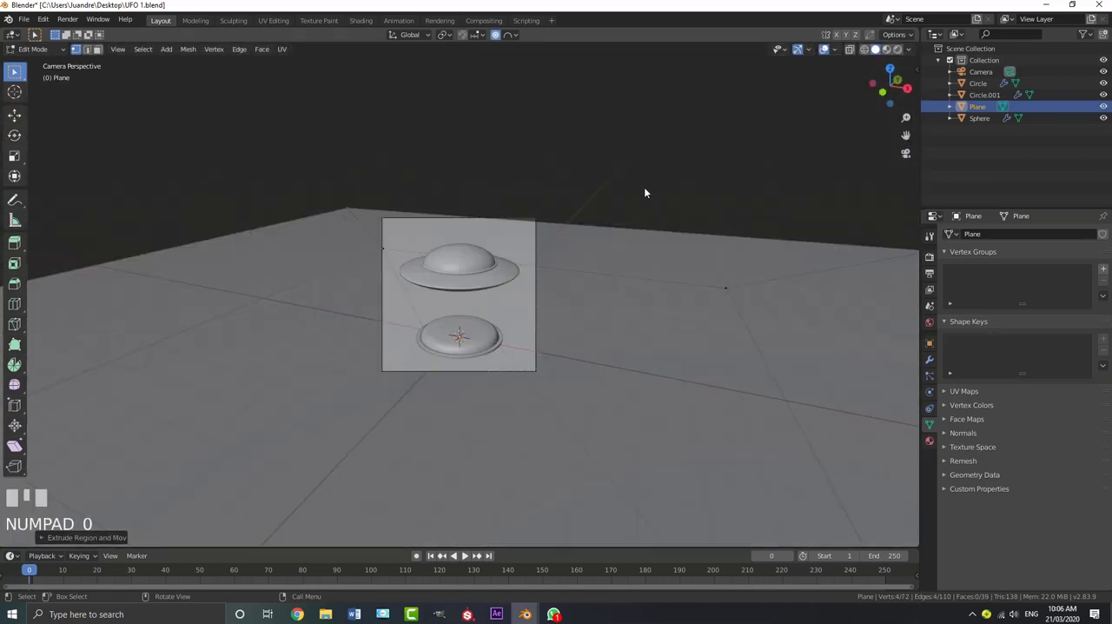
pyautogui.press('s')
pyautogui.click(717, 380)
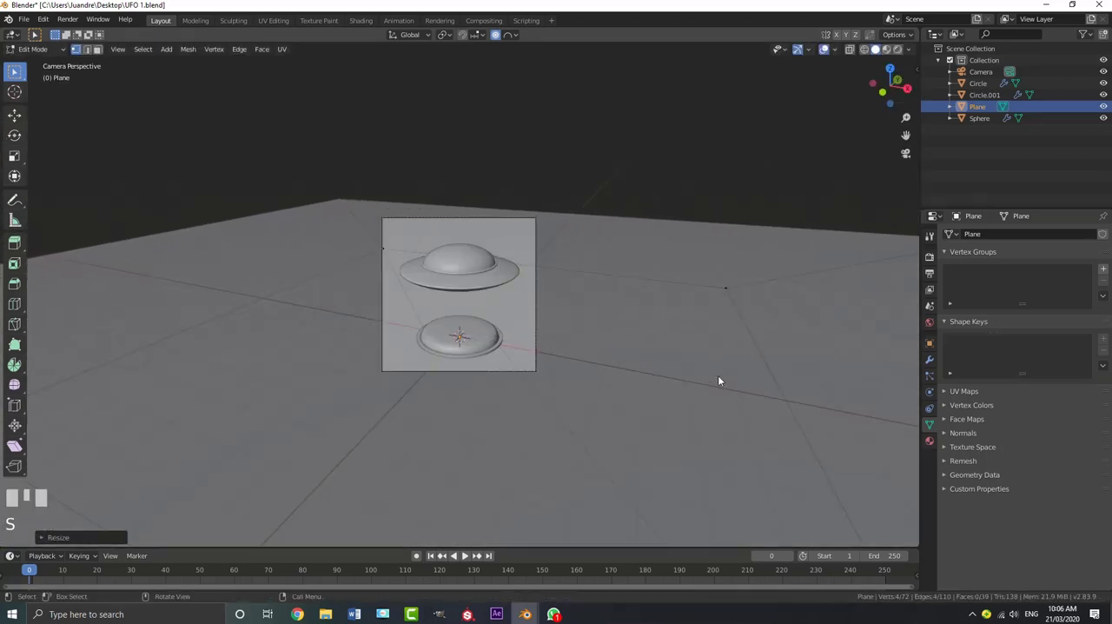
pyautogui.scroll(3, 618, 123)
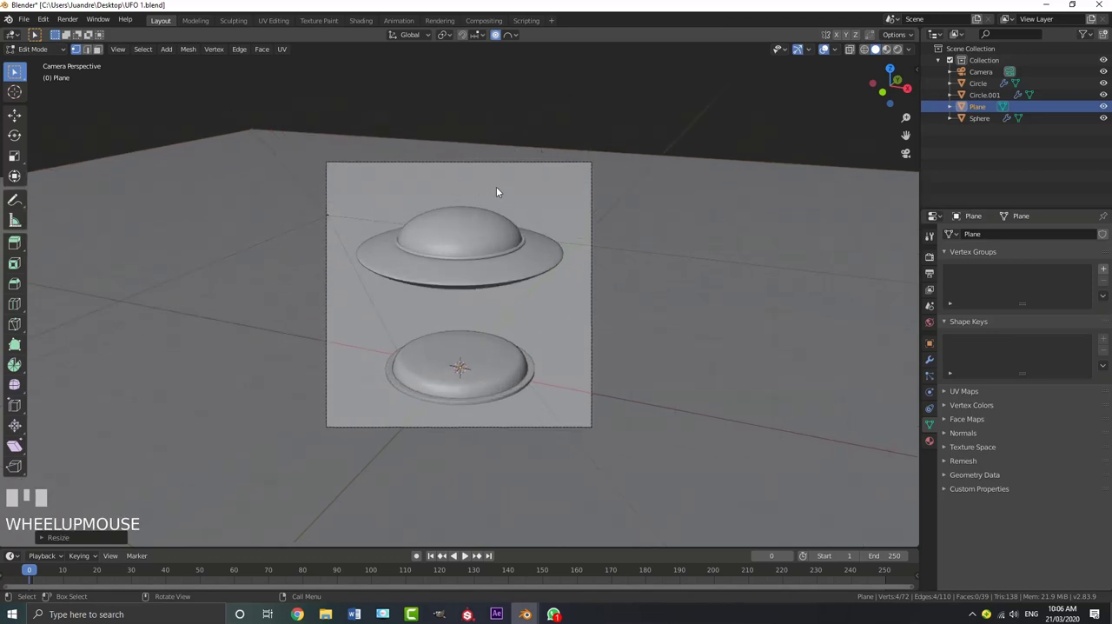
pyautogui.press('Tab')
pyautogui.scroll(-3, 513, 194)
pyautogui.hotkey('alt', 'a')
pyautogui.scroll(3, 521, 279)
# Move the UFO along the negative X axis until it sits completely outside the camera frame
pyautogui.click(480, 267)
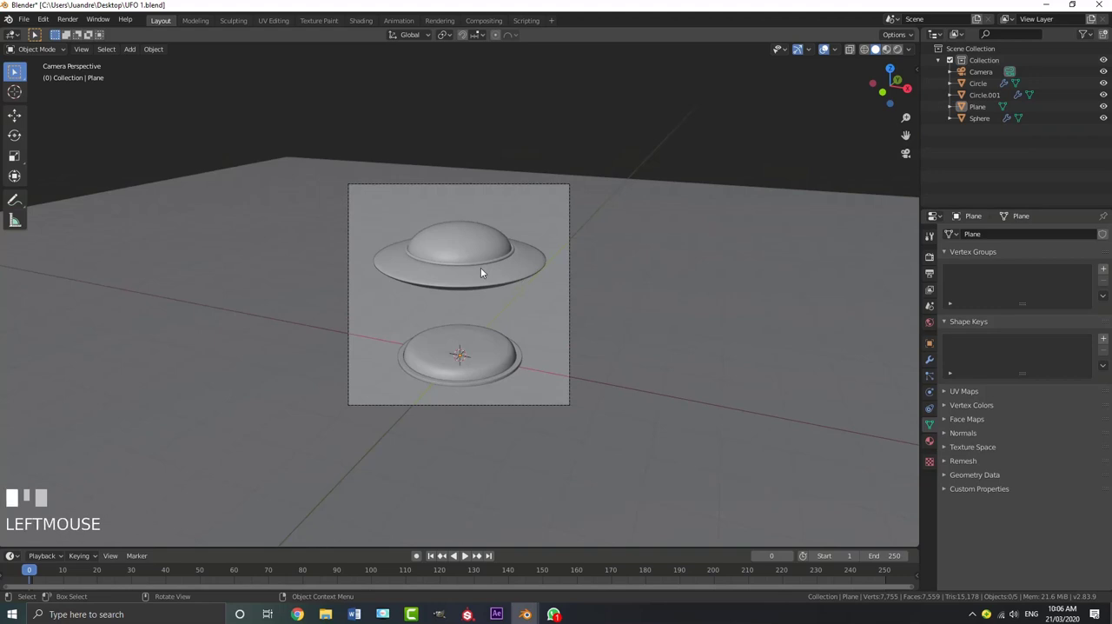
pyautogui.scroll(3, 495, 269)
pyautogui.keyDown('shift'); pyautogui.moveTo(496, 270); pyautogui.dragTo(506, 252, button='middle'); pyautogui.keyUp('shift')
pyautogui.scroll(-2, 500, 286)
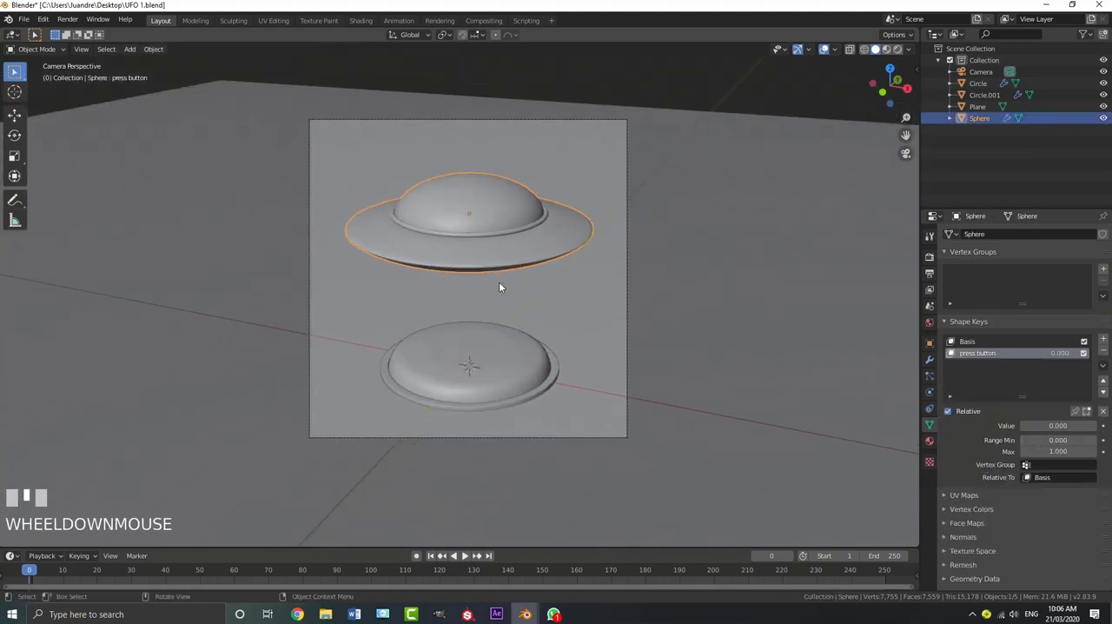
pyautogui.press('g')
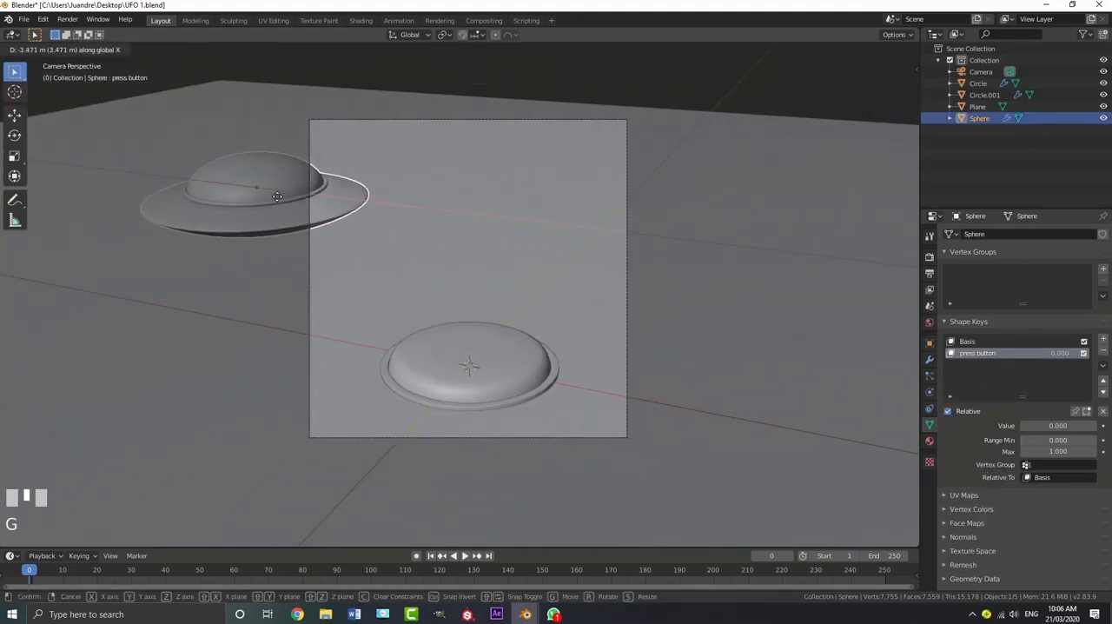
pyautogui.click(290, 481)
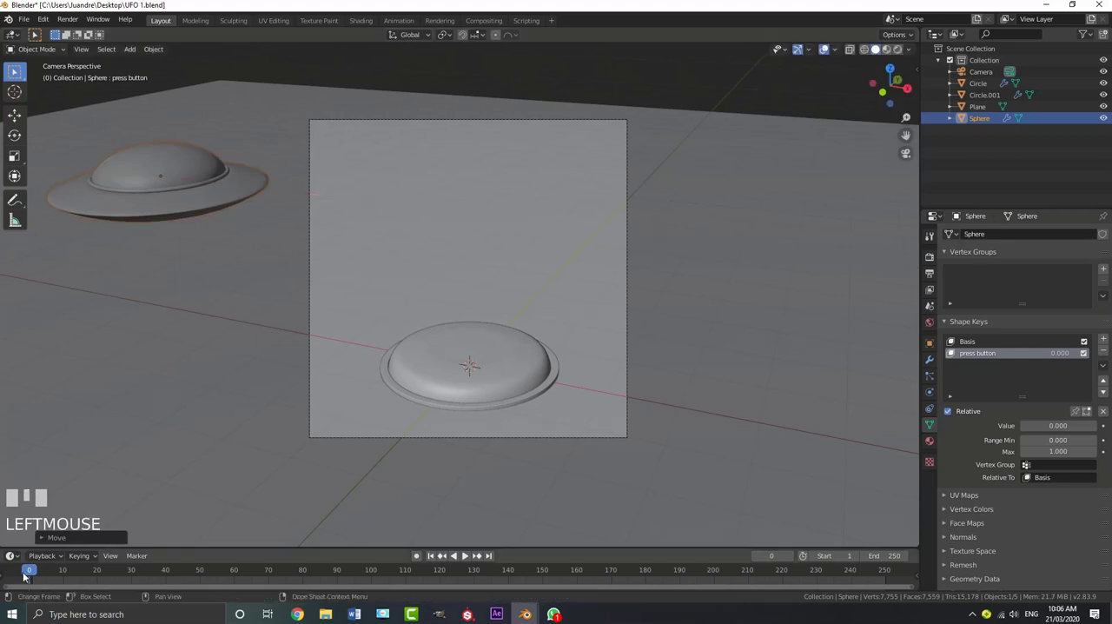
# Insert location and rotation keyframes for the UFO at frame 1
pyautogui.moveTo(35, 573); pyautogui.dragTo(32, 573)
pyautogui.press('i')
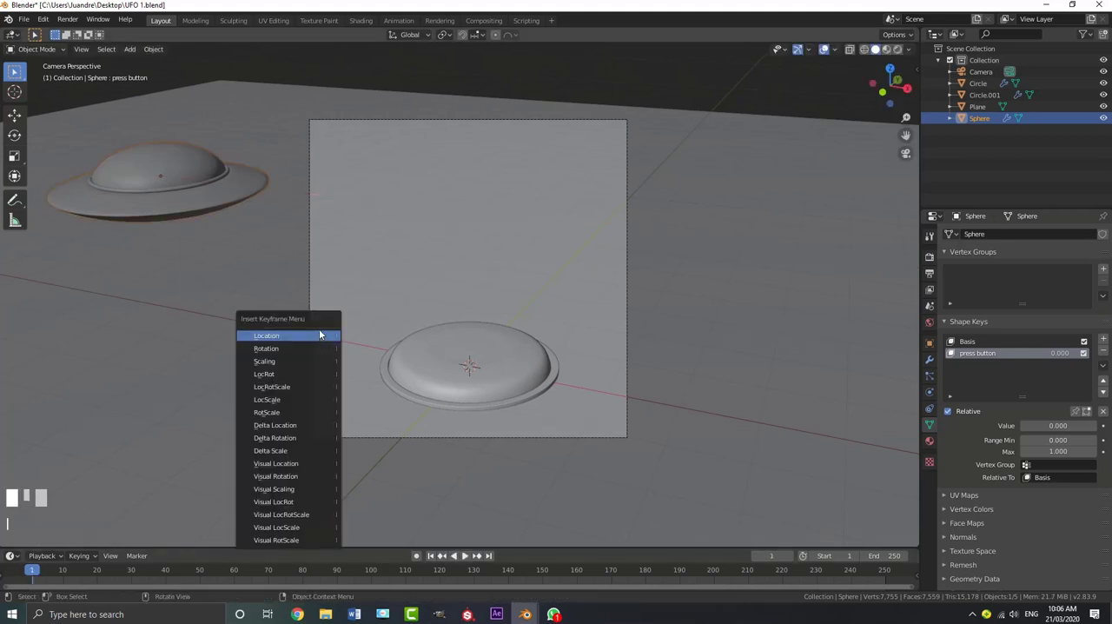
pyautogui.click(286, 336)
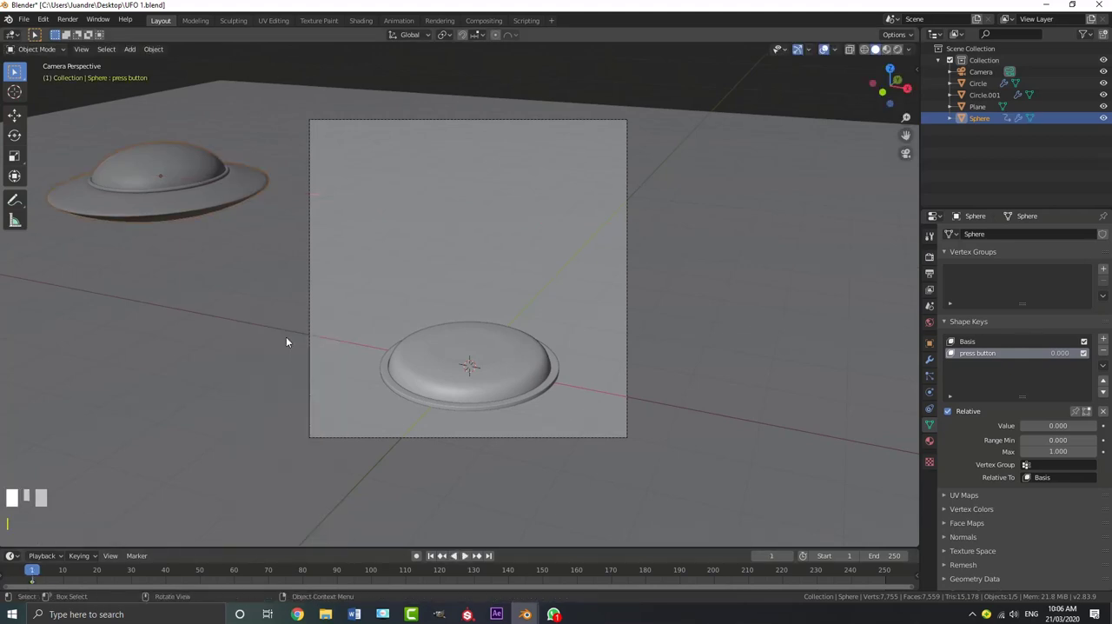
pyautogui.press('i')
pyautogui.click(243, 350)
# Enlarge the timeline area and scrub and play through the early frames to gauge the timing
pyautogui.moveTo(126, 550); pyautogui.dragTo(96, 479)
pyautogui.moveTo(88, 525); pyautogui.dragTo(132, 522, button='middle')
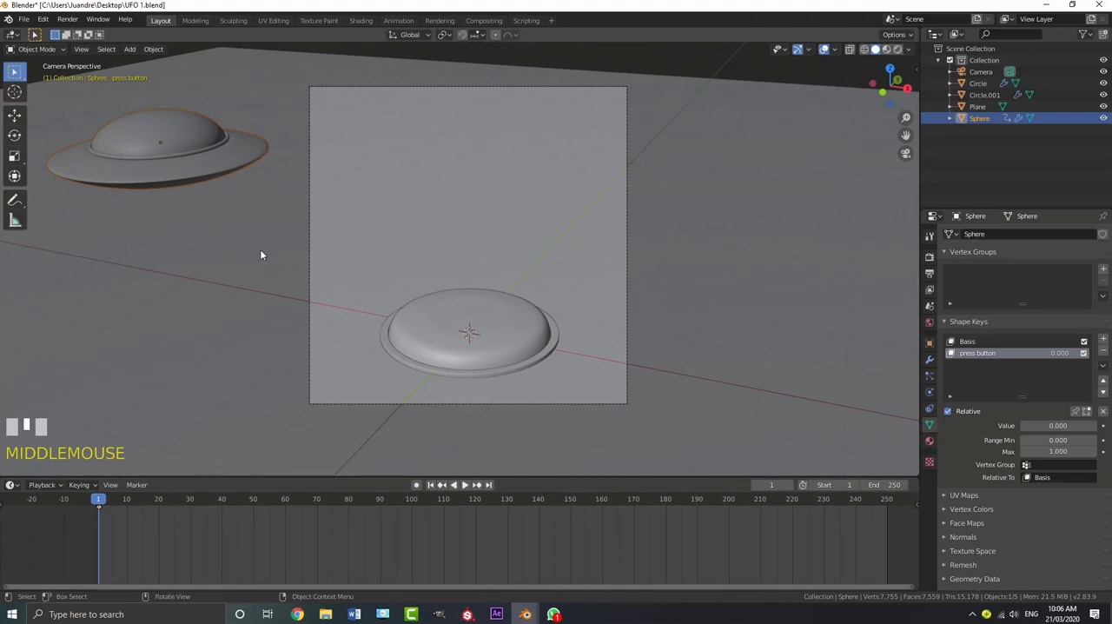
pyautogui.moveTo(100, 506); pyautogui.dragTo(221, 514)
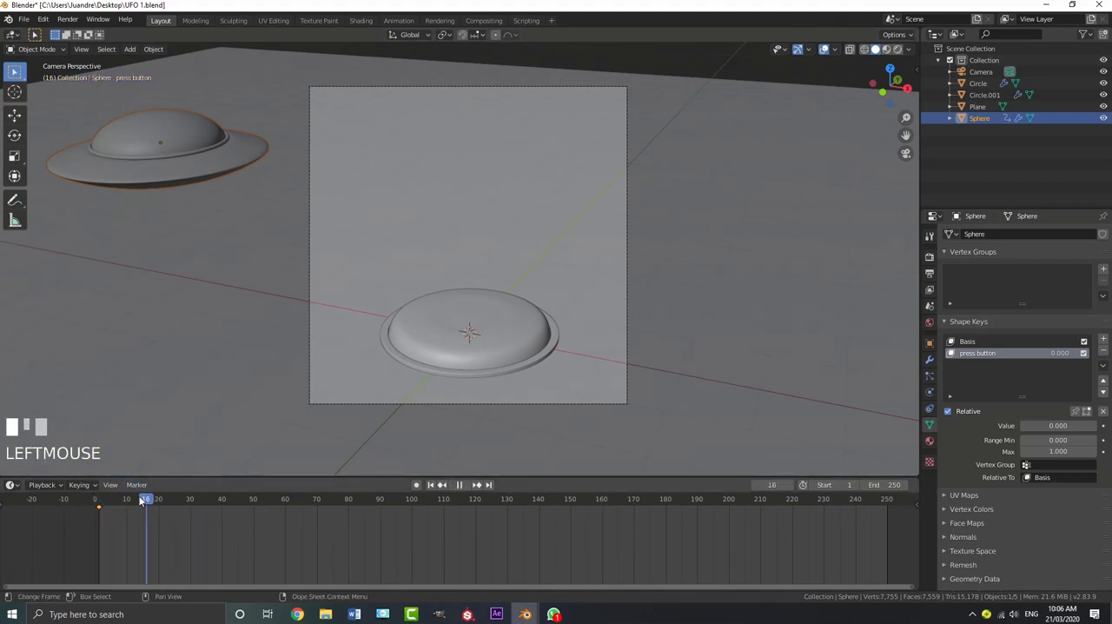
pyautogui.moveTo(142, 500); pyautogui.dragTo(105, 502)
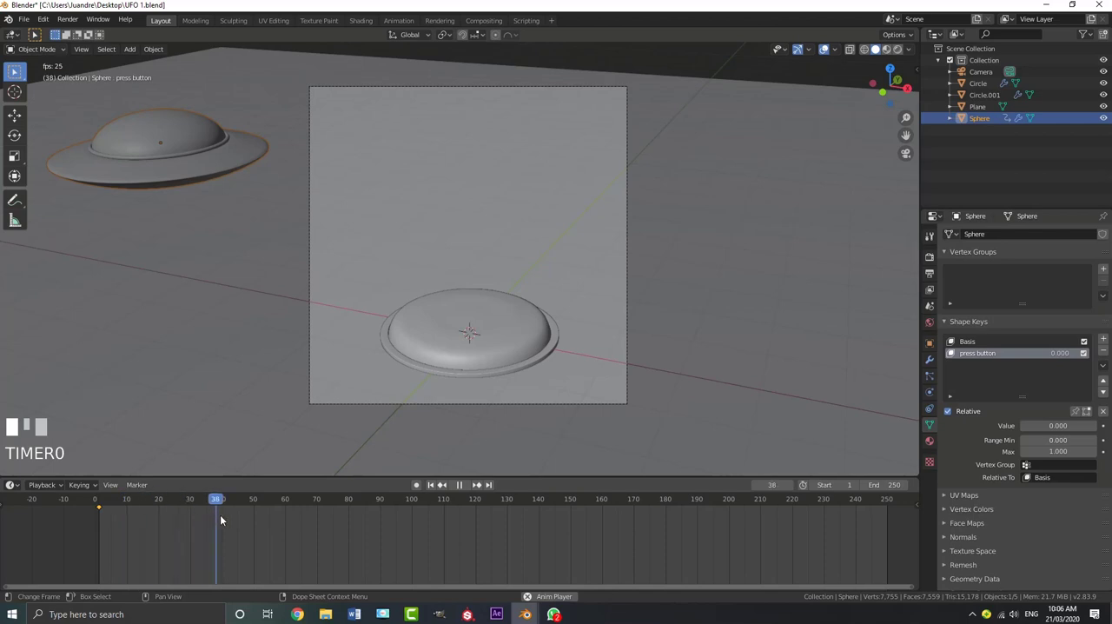
pyautogui.press('space')
# At frame 50, move the UFO back along X into the camera frame and center it just above the button in front view
pyautogui.click(255, 509)
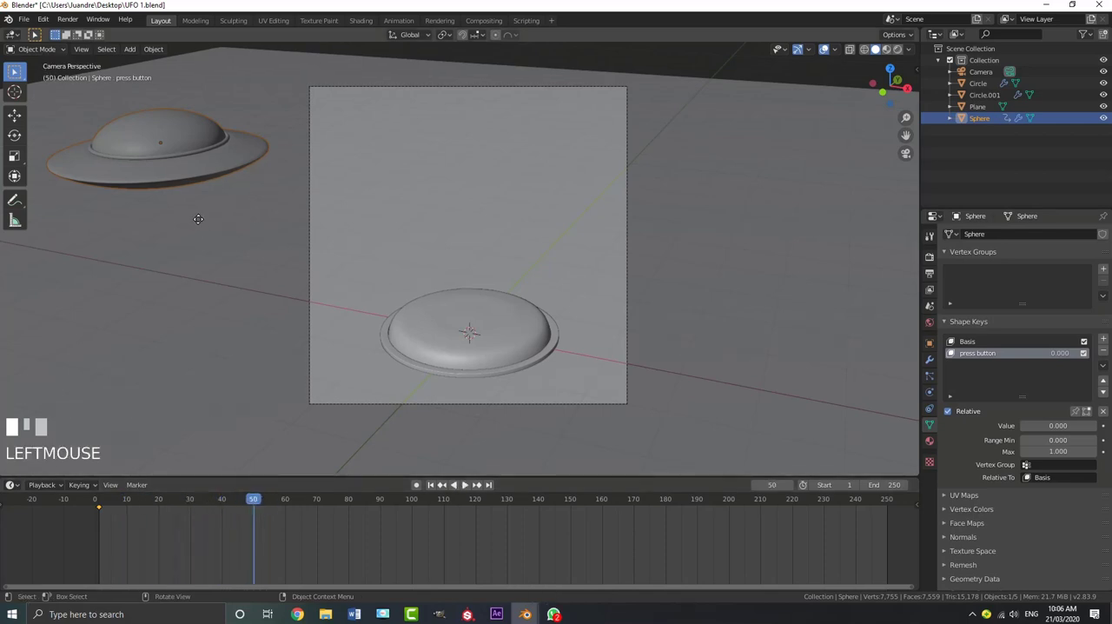
pyautogui.press('g')
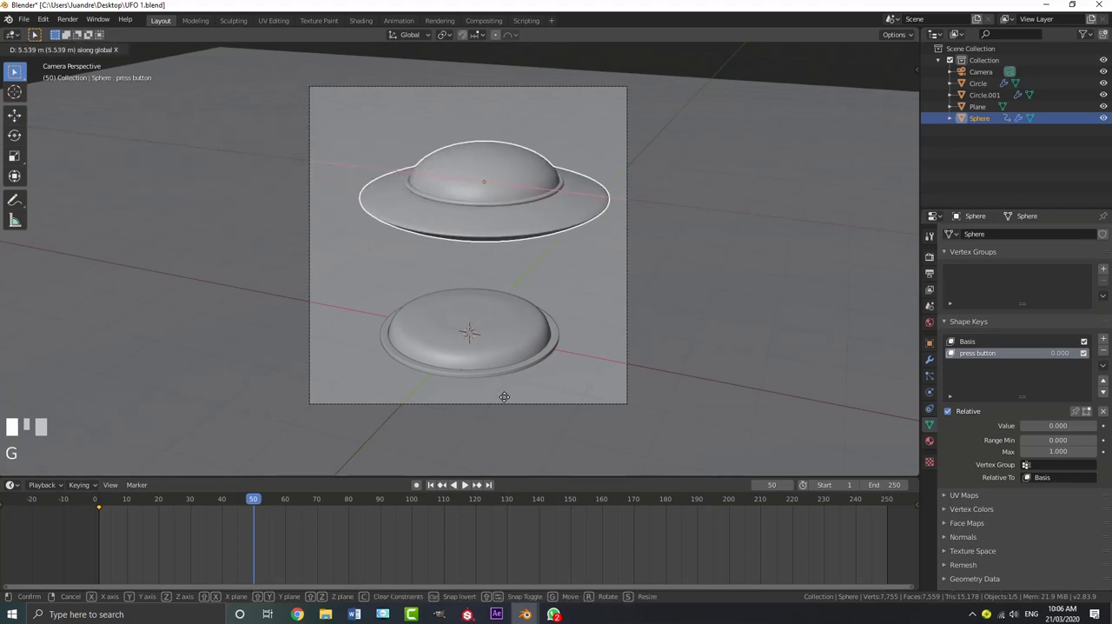
pyautogui.click(503, 396)
pyautogui.press('KP_1')
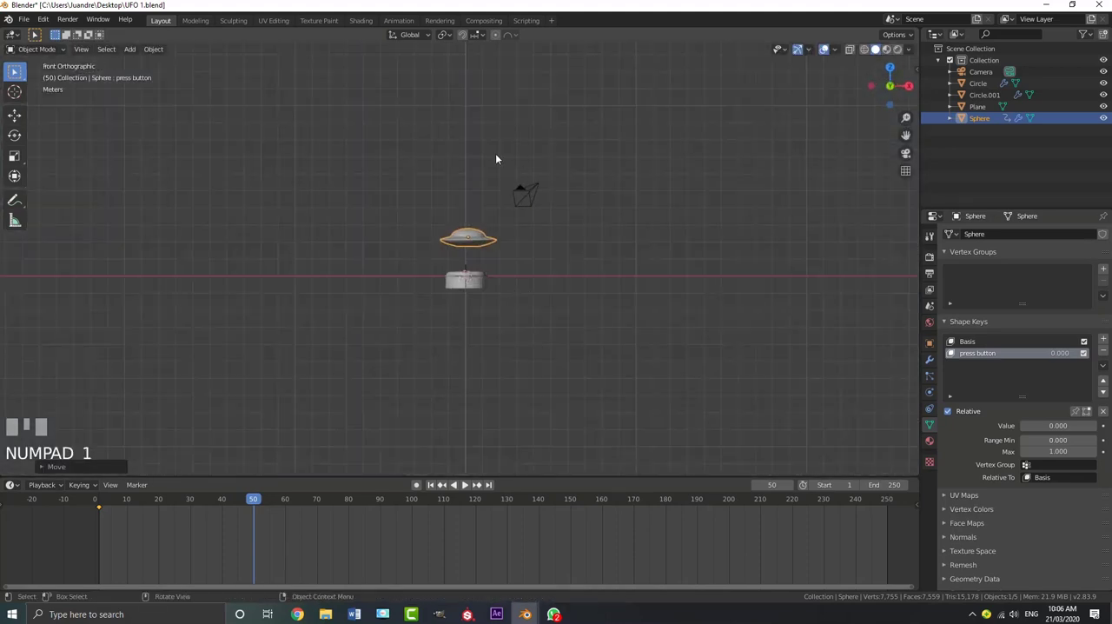
pyautogui.scroll(8, 553, 221)
pyautogui.press('g')
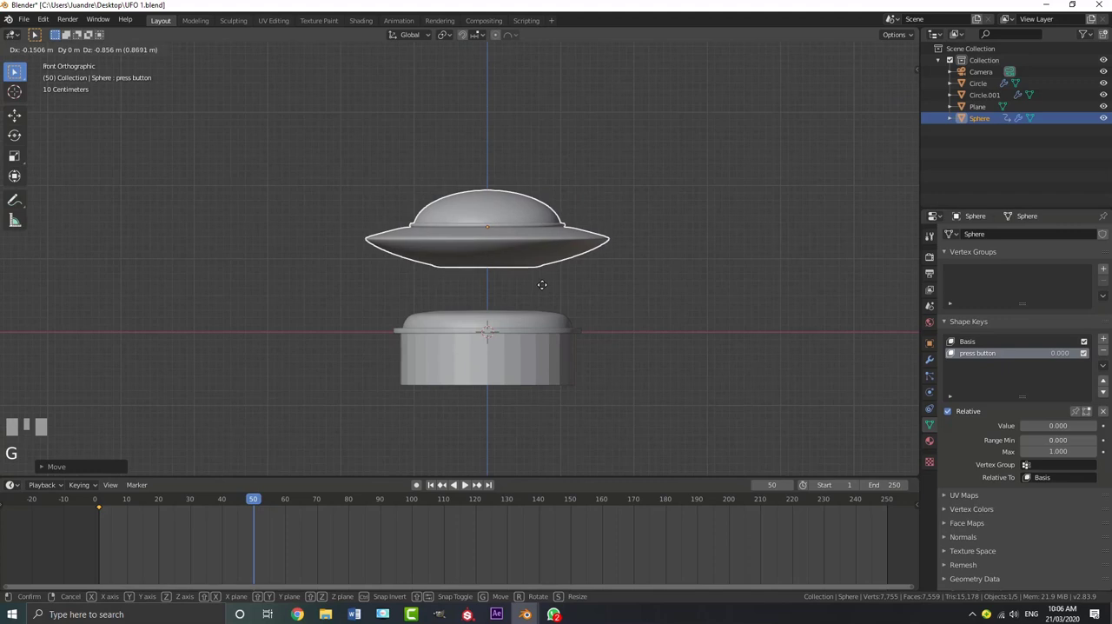
pyautogui.click(542, 262)
# Insert location and rotation keyframes for the centered UFO at frame 50
pyautogui.press('i')
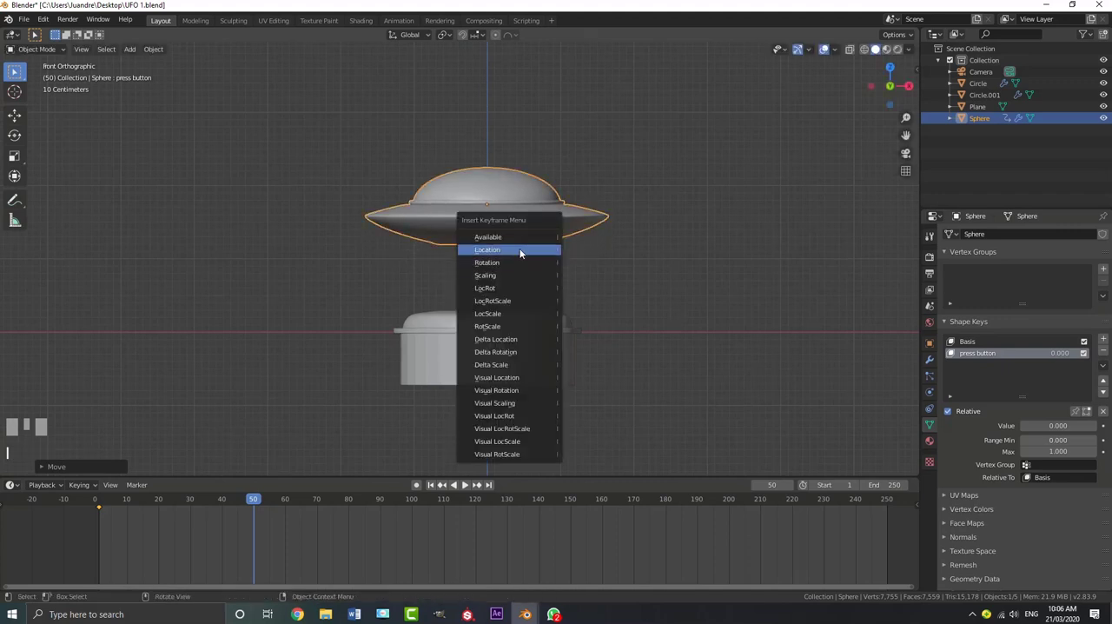
pyautogui.click(520, 251)
pyautogui.press('i')
pyautogui.click(500, 264)
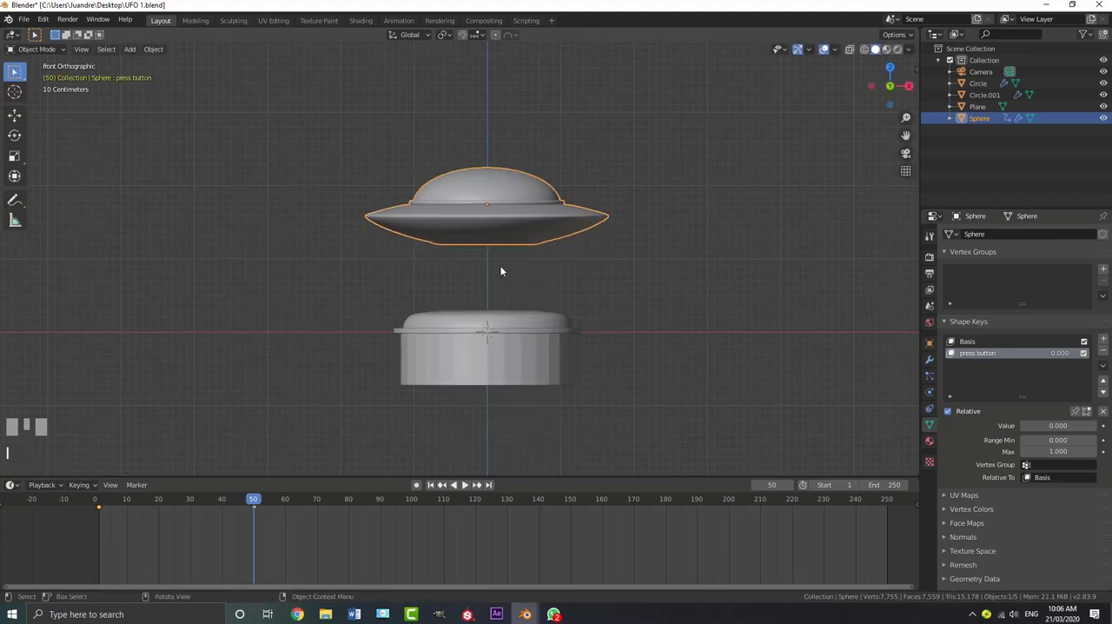
pyautogui.click(556, 222)
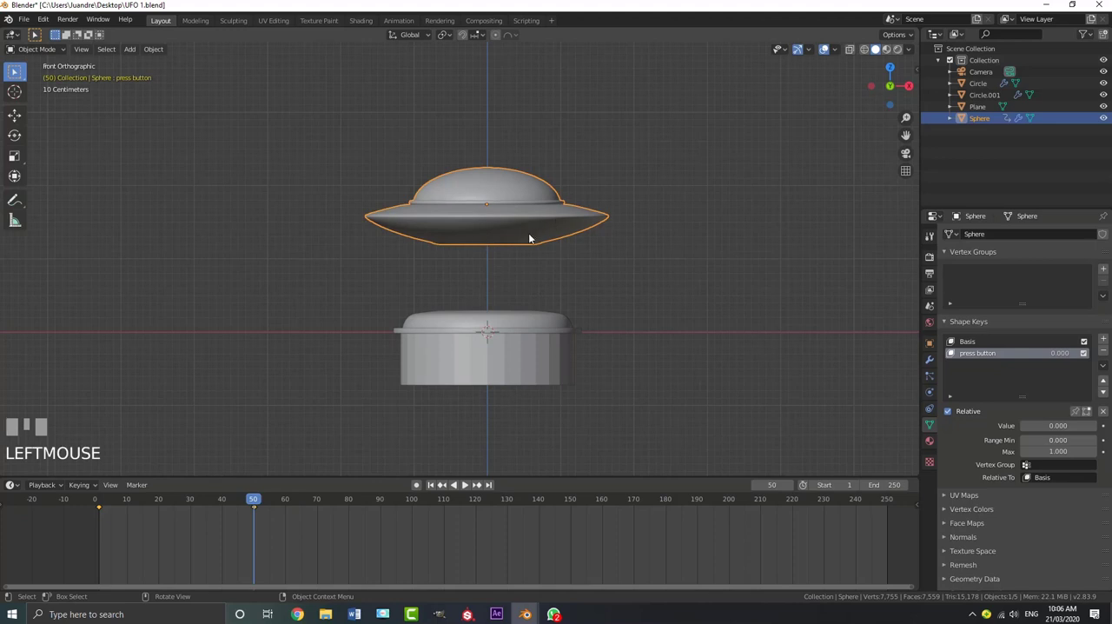
# Tilt the UFO about 11 degrees clockwise in front view and replace its rotation keyframe at frame 50
pyautogui.scroll(1, 573, 231)
pyautogui.press('r')
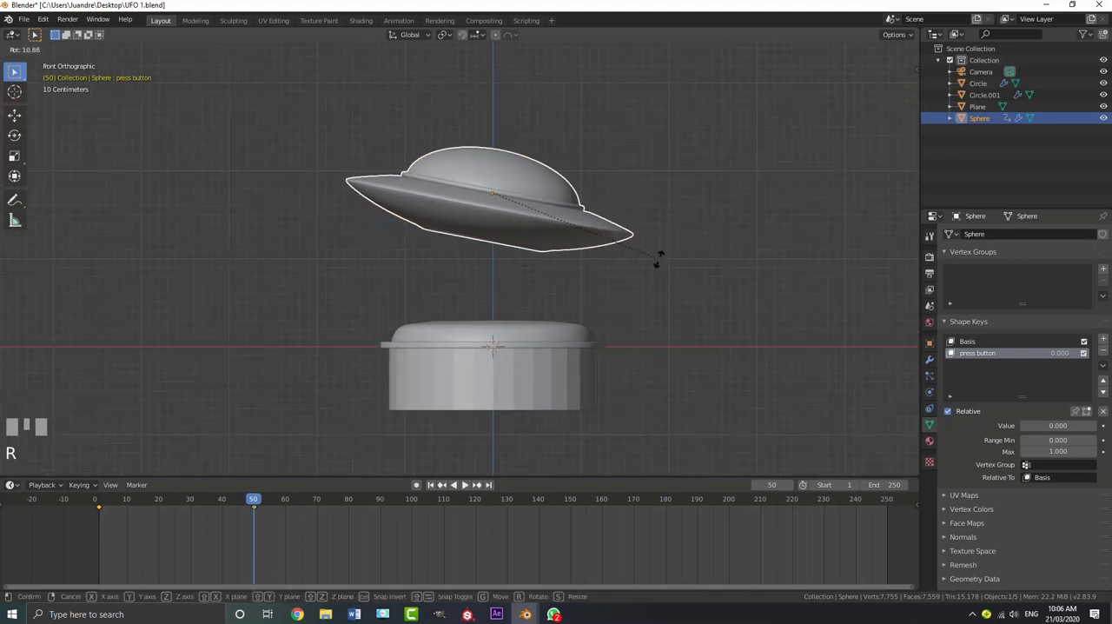
pyautogui.click(647, 257)
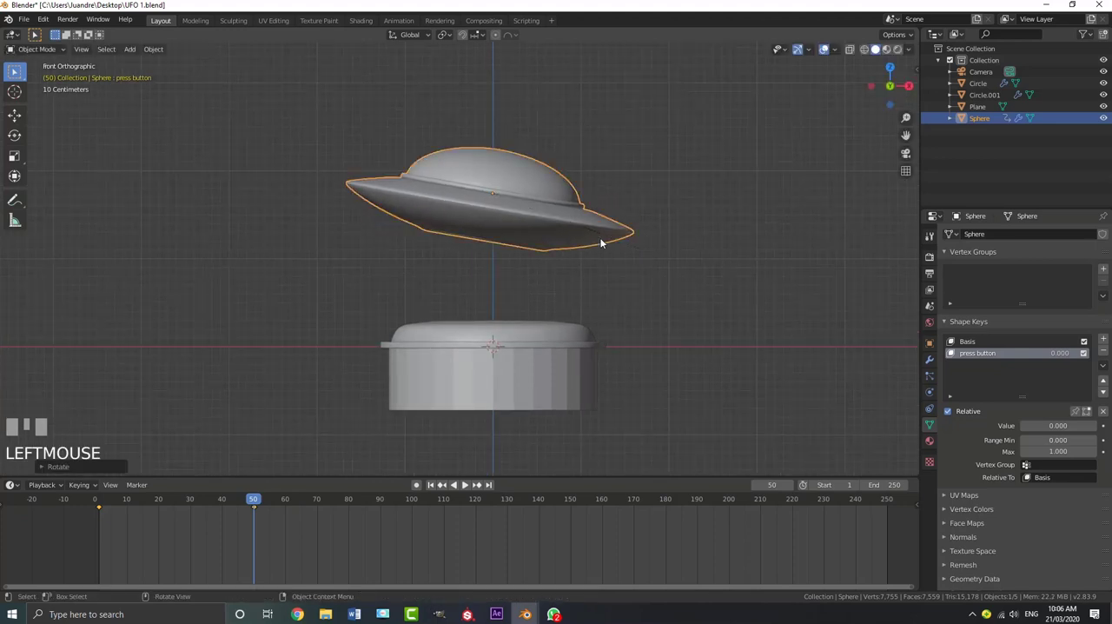
pyautogui.press('i')
pyautogui.click(545, 238)
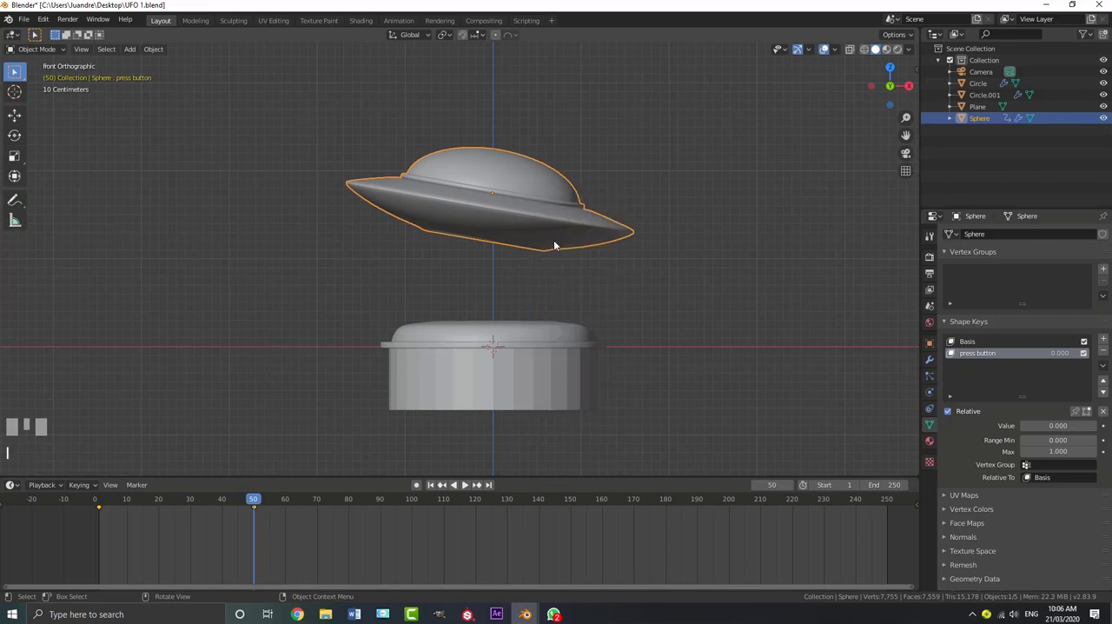
# Play the UFO's entrance from the start in the front view and again in the camera view
pyautogui.moveTo(253, 504); pyautogui.dragTo(97, 503)
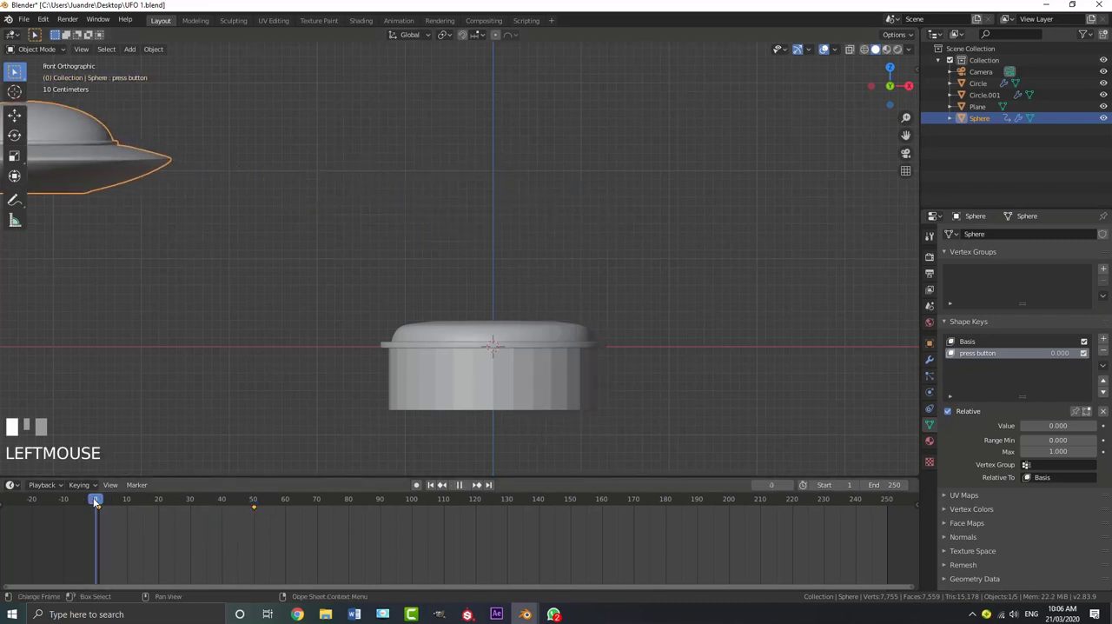
pyautogui.press('space')
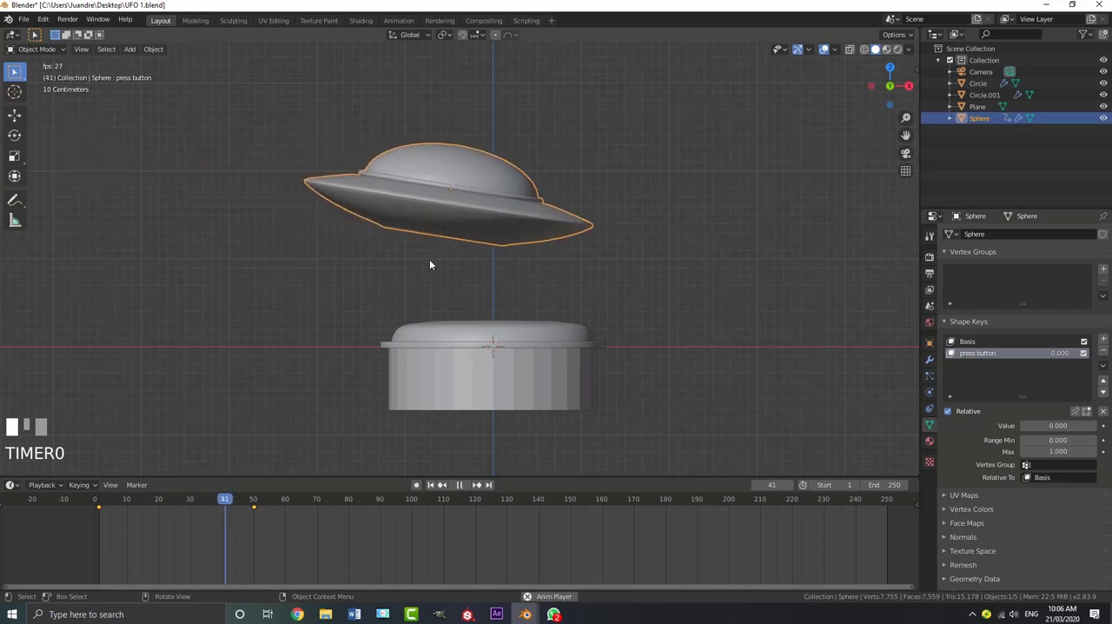
pyautogui.press('space')
pyautogui.press('KP_0')
pyautogui.hotkey('shift', 'Left')
pyautogui.press('space')
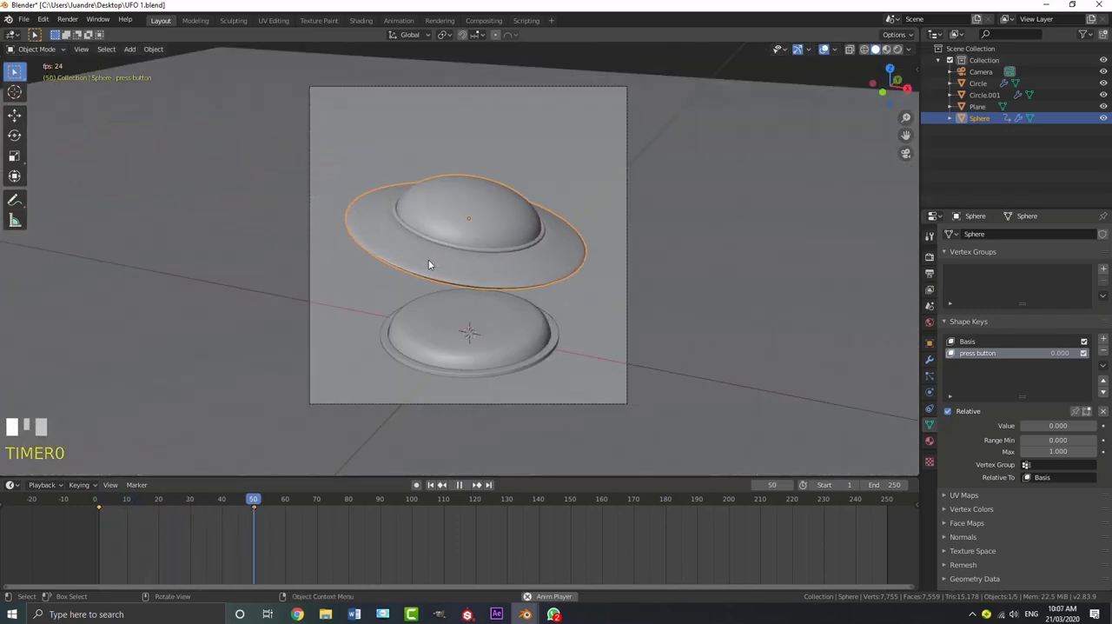
pyautogui.press('space')
# At frame 70, rotate the UFO so it tilts slightly in the opposite direction above the button
pyautogui.click(306, 507)
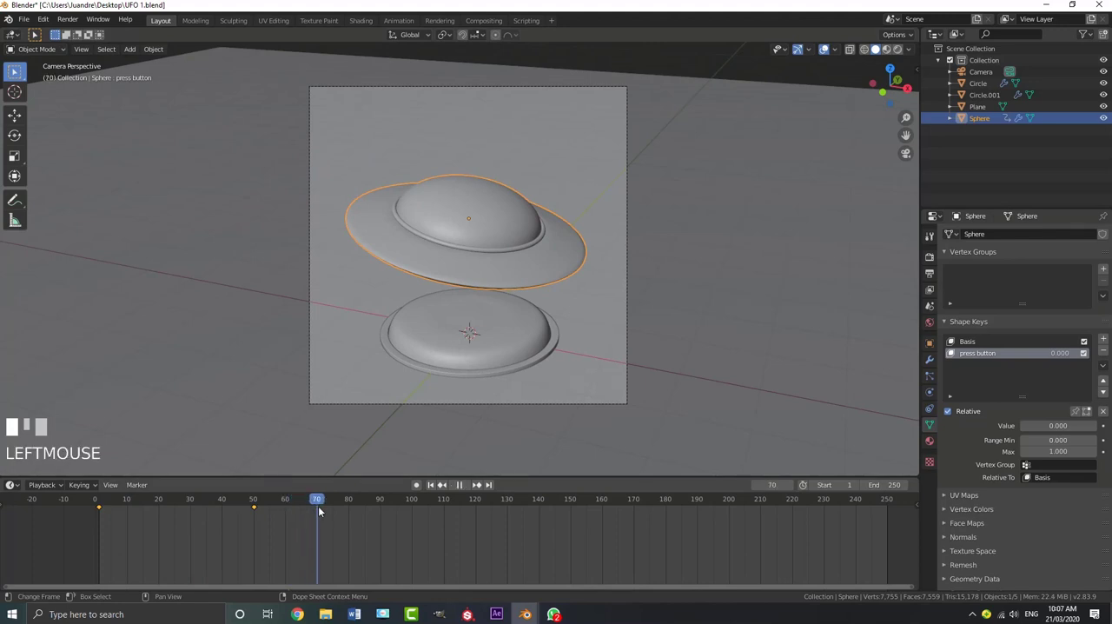
pyautogui.moveTo(529, 271); pyautogui.dragTo(564, 253, button='middle')
pyautogui.scroll(2, 579, 251)
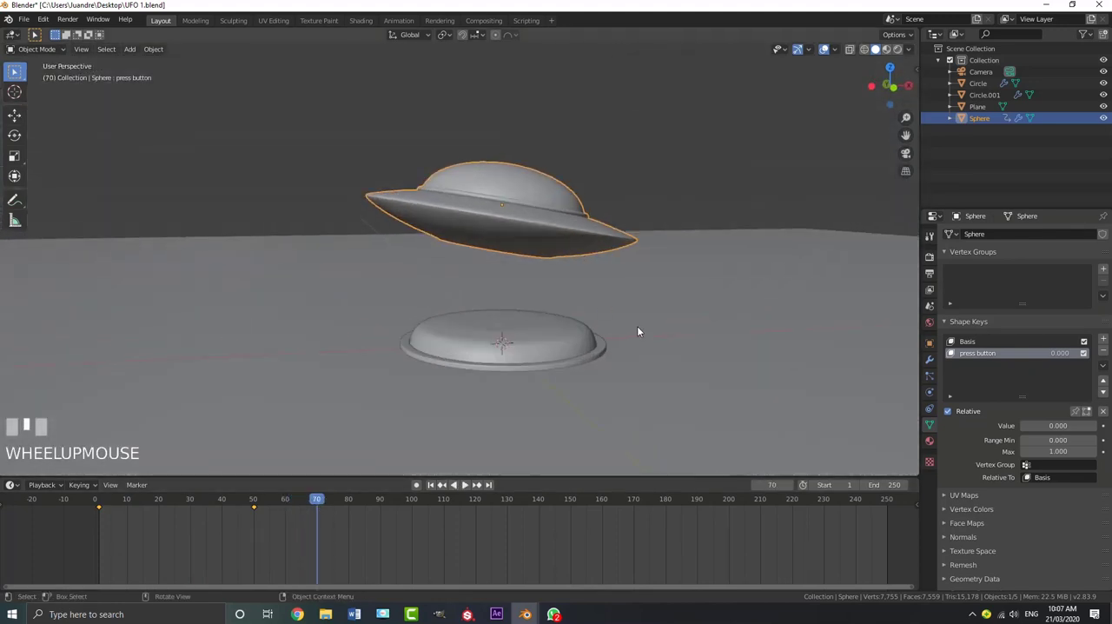
pyautogui.press('r')
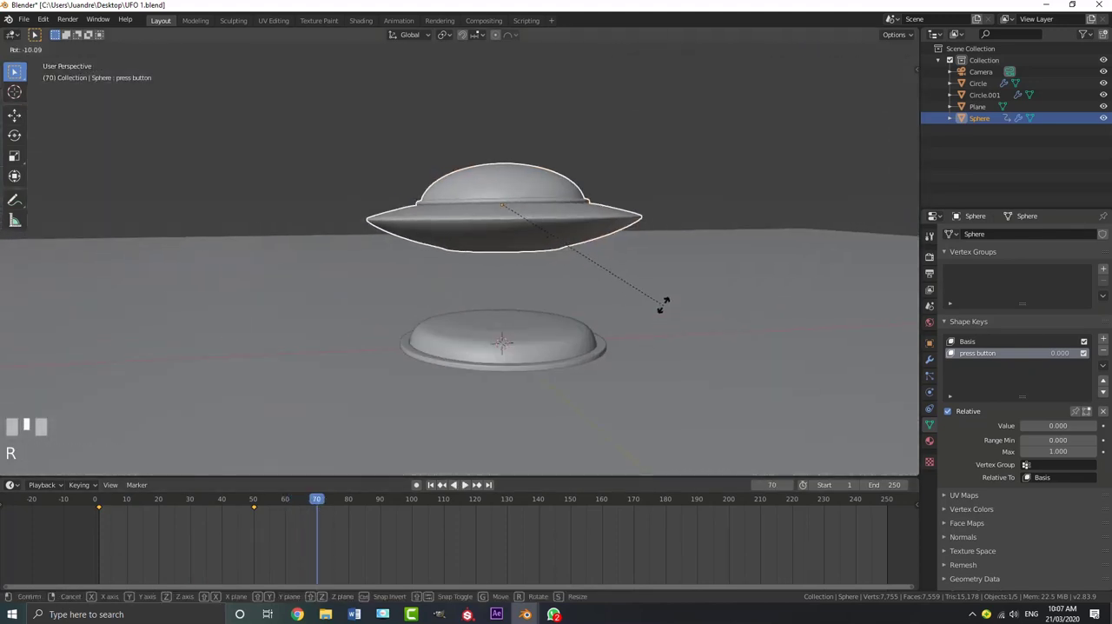
pyautogui.click(660, 280)
# Insert location and rotation keyframes for the oppositely tilted UFO at frame 70
pyautogui.press('i')
pyautogui.click(637, 275)
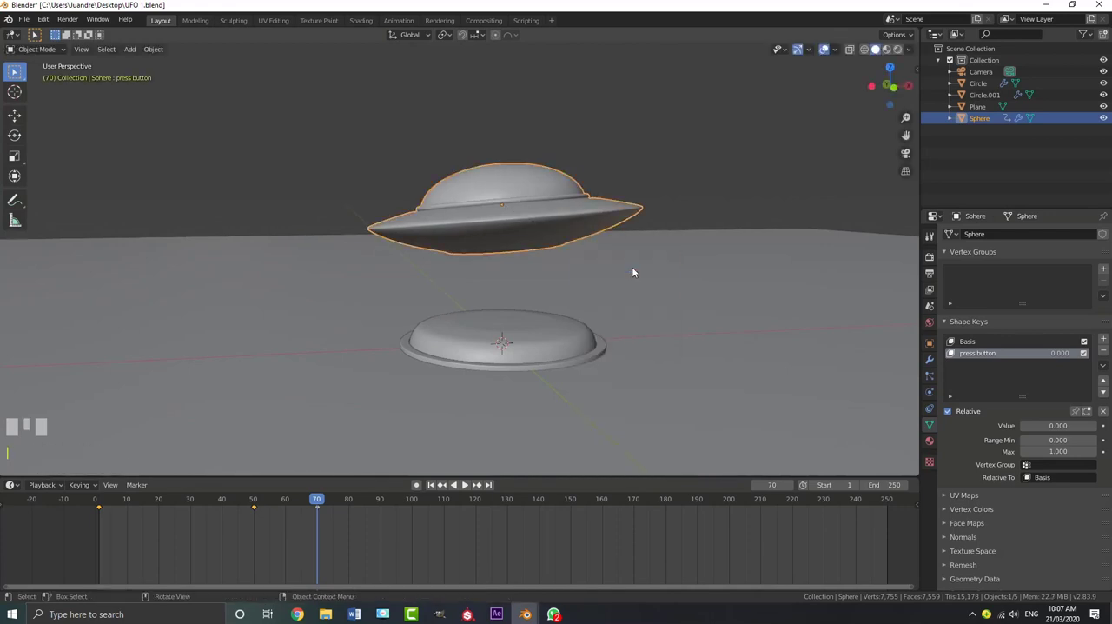
pyautogui.press('i')
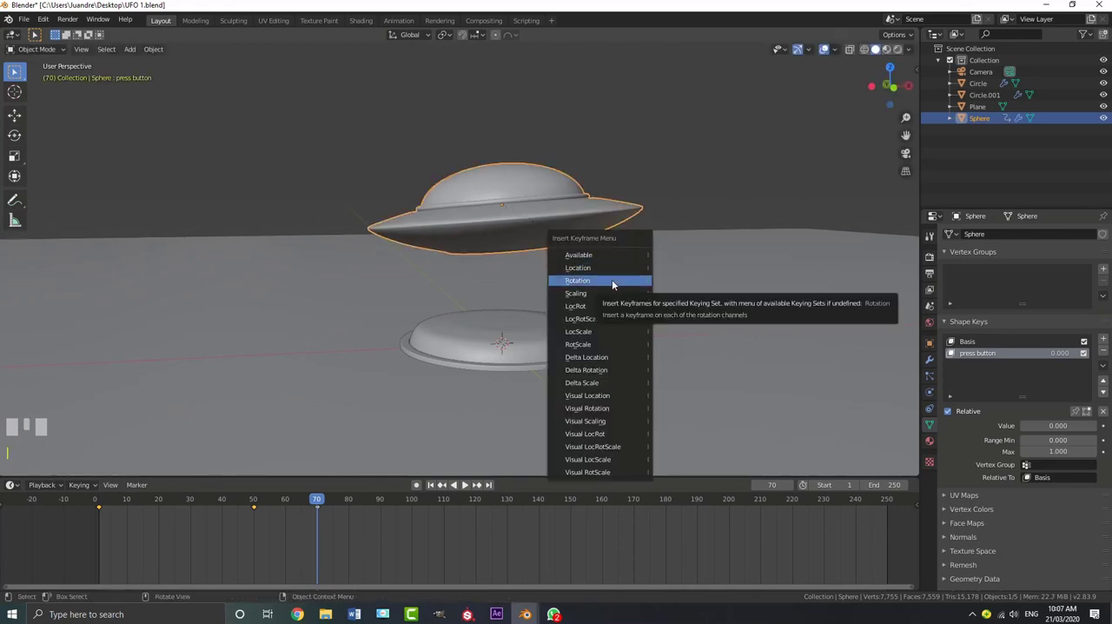
pyautogui.click(612, 280)
# Play and scrub the timeline to review the UFO's tilting motion through frames 50 to 70
pyautogui.press('space')
pyautogui.click(247, 504)
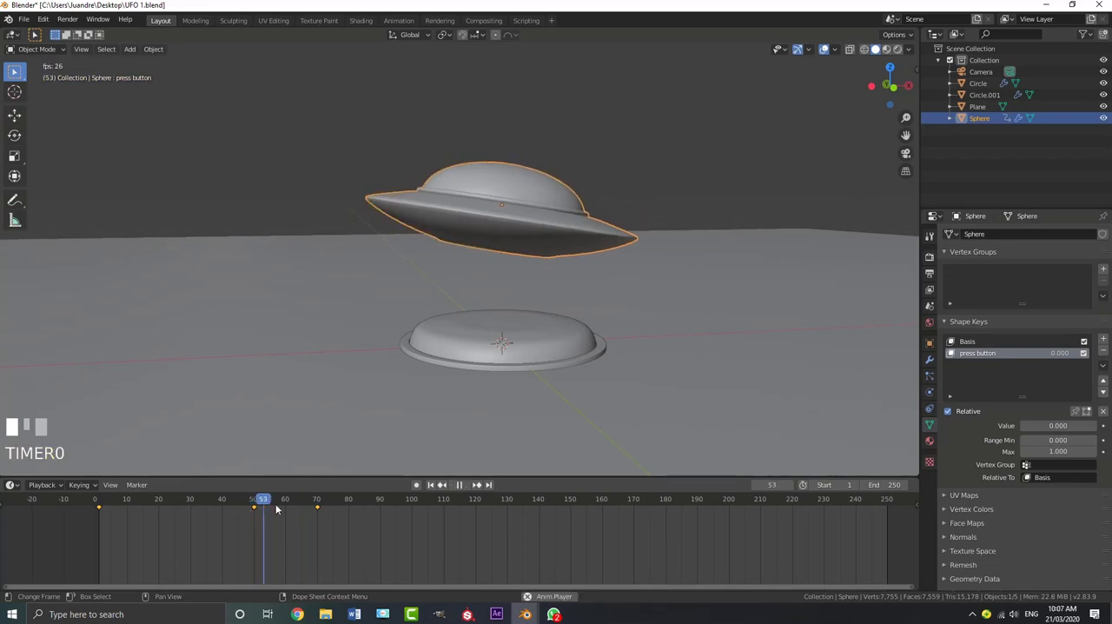
pyautogui.click(248, 504)
pyautogui.moveTo(247, 505); pyautogui.dragTo(98, 505)
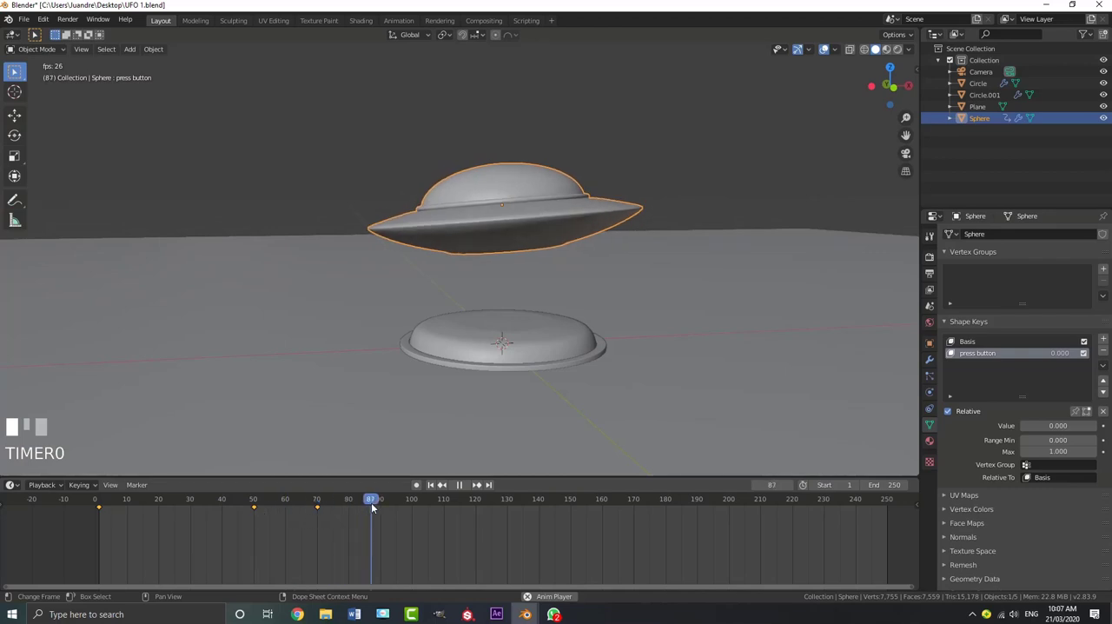
# At frame 70, rotate the UFO back to nearly level above the button and replace its rotation keyframe
pyautogui.click(338, 508)
pyautogui.moveTo(319, 504); pyautogui.dragTo(316, 503)
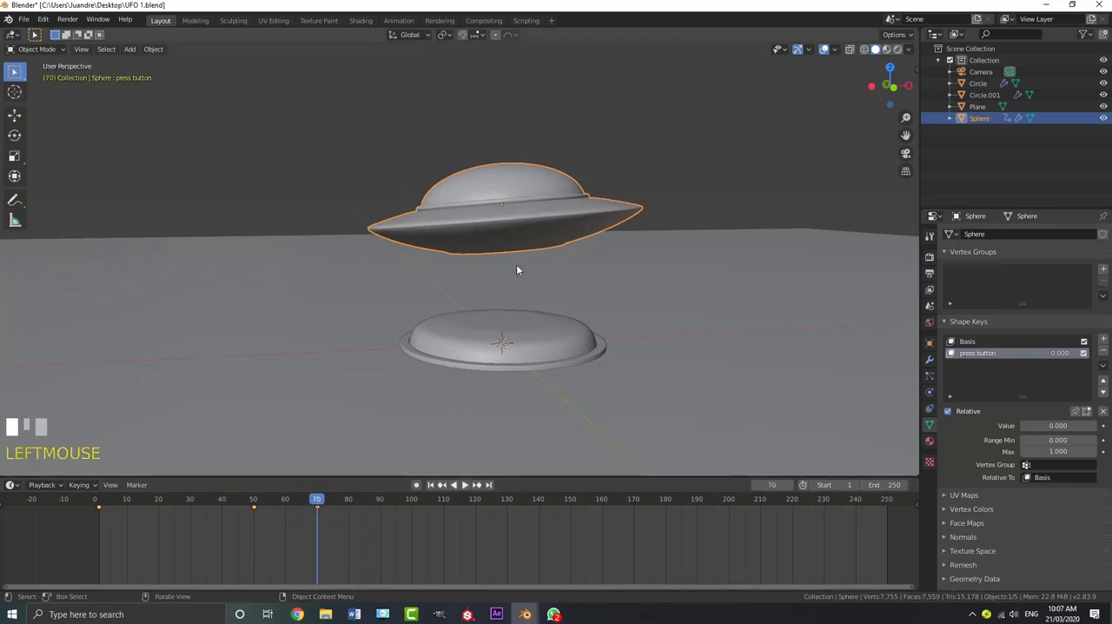
pyautogui.press('r')
pyautogui.press('r')
pyautogui.keyDown('shift'); pyautogui.click(657, 216); pyautogui.keyUp('shift')
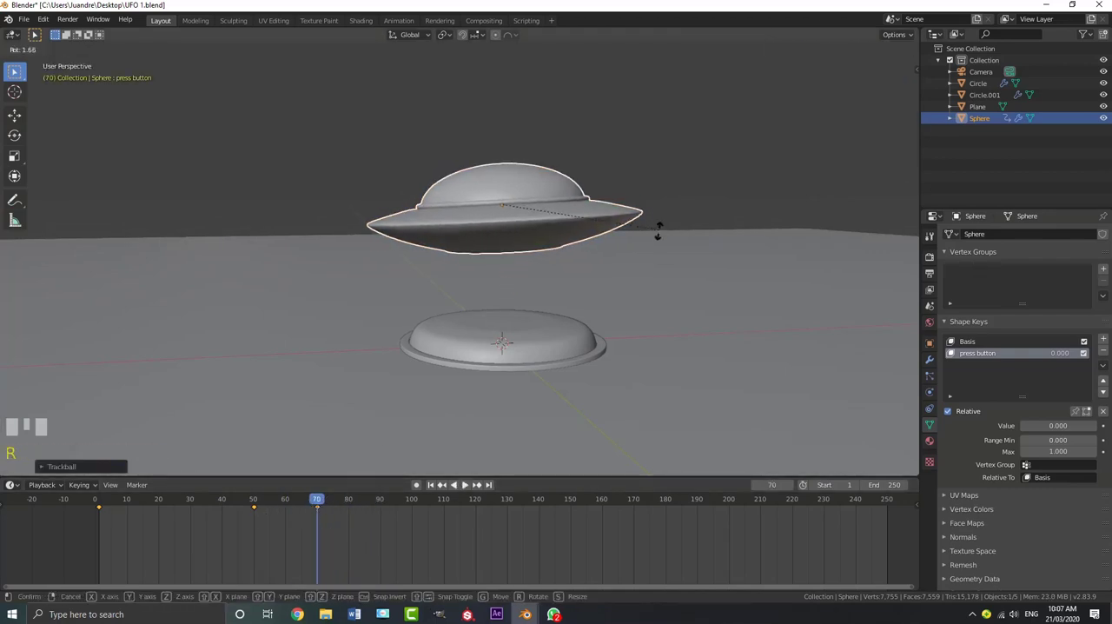
pyautogui.press('i')
pyautogui.click(646, 234)
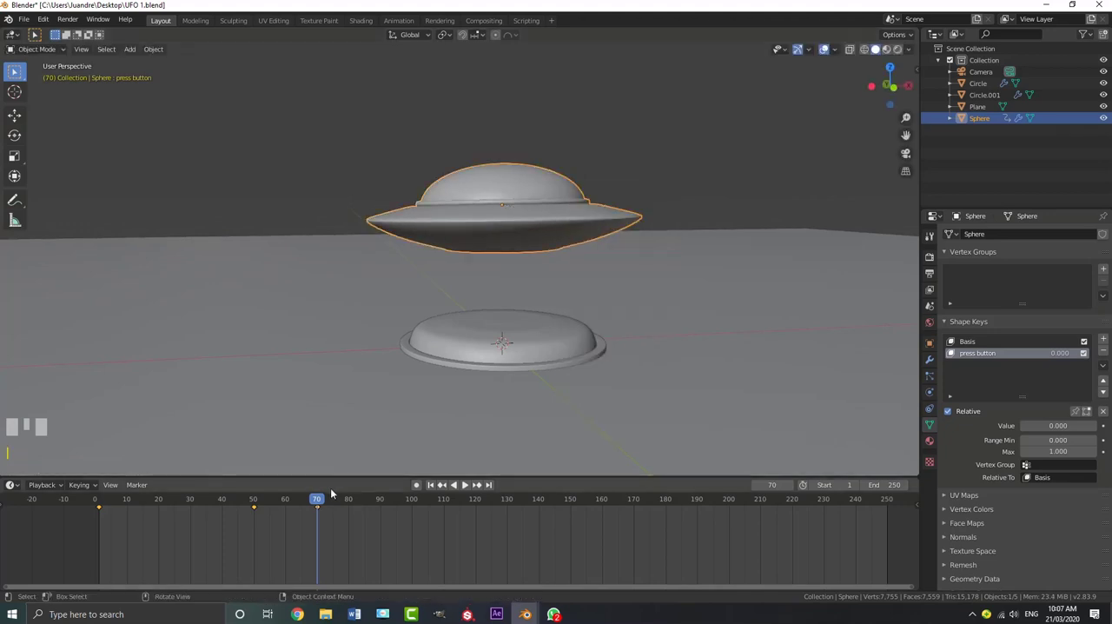
# Play the UFO's entrance from the start in the camera view to check how it levels out
pyautogui.moveTo(311, 502); pyautogui.dragTo(237, 502)
pyautogui.press('space')
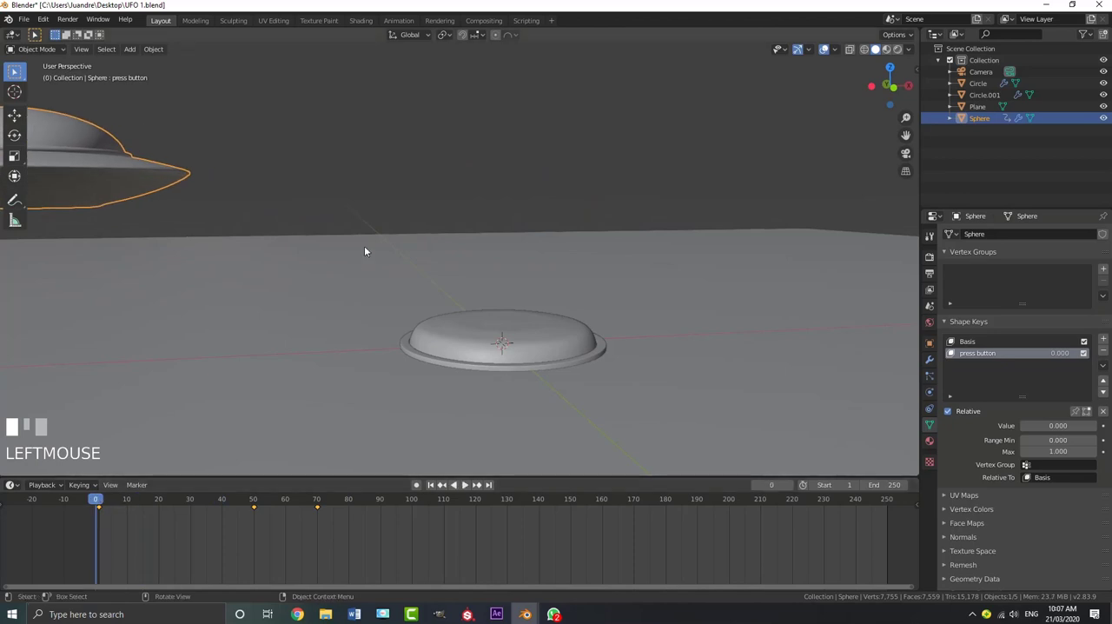
pyautogui.press('KP_0')
pyautogui.press('space')
pyautogui.scroll(1, 578, 217)
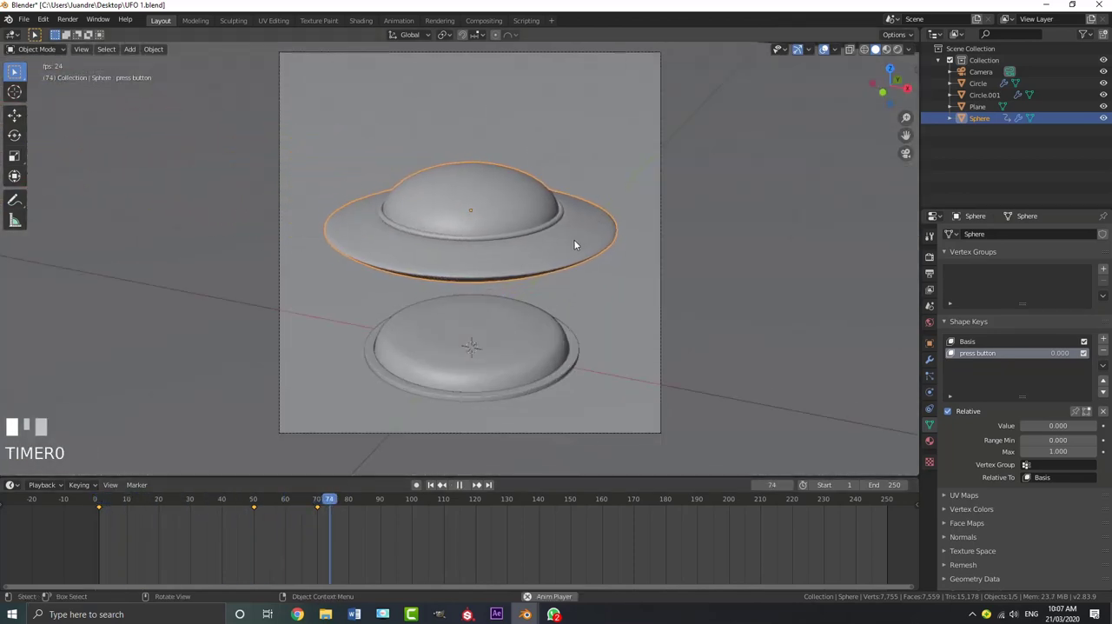
pyautogui.press('space')
# Duplicate the UFO's frame 70 keyframe to frame 100
pyautogui.click(378, 508)
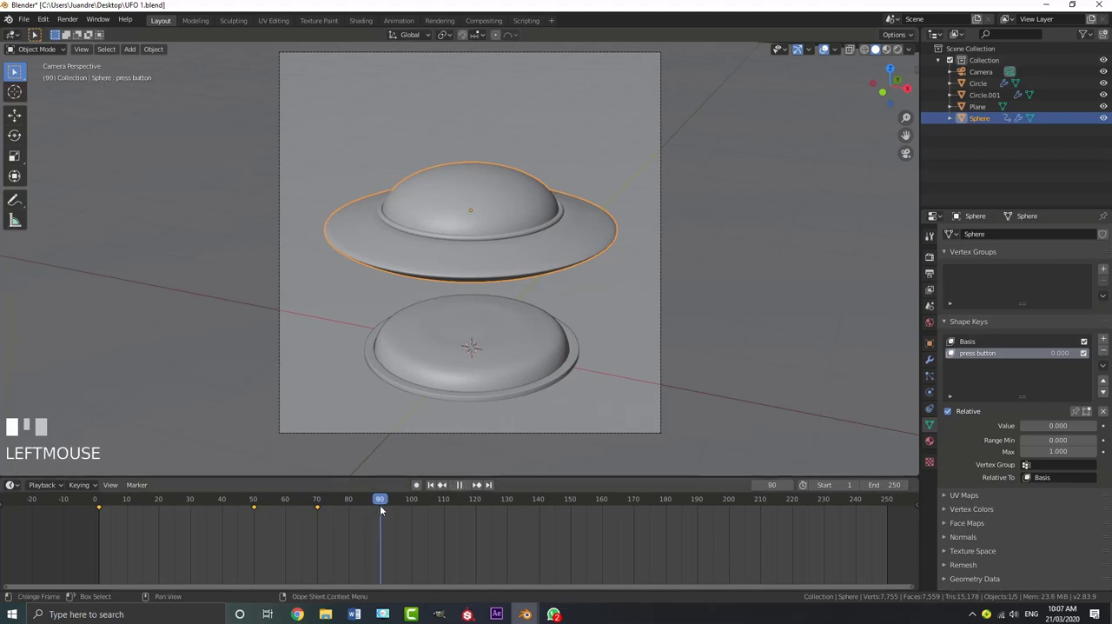
pyautogui.moveTo(379, 505); pyautogui.dragTo(316, 515)
pyautogui.hotkey('shift', 'd')
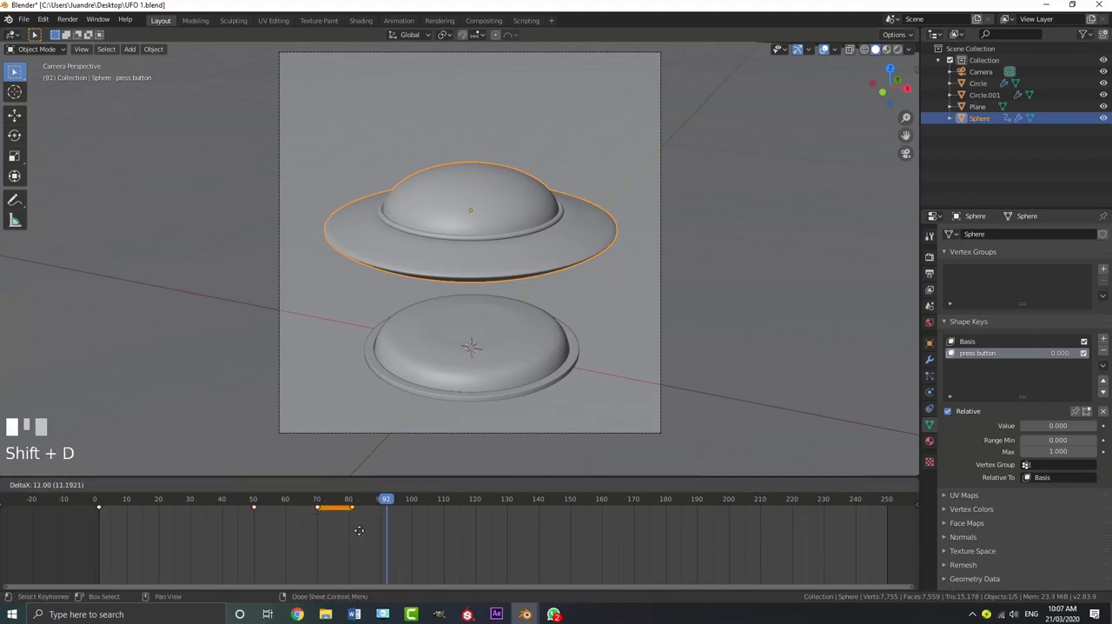
pyautogui.click(410, 543)
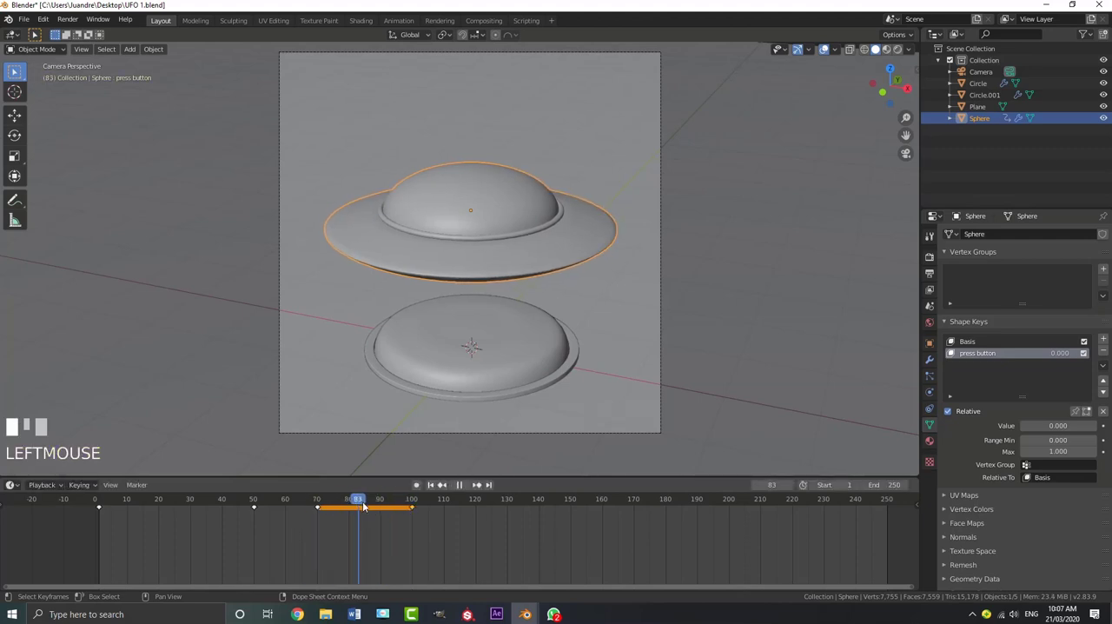
# At frame 85, lower the UFO about 0.029 m along the global Z axis and insert a location keyframe
pyautogui.moveTo(364, 505)
pyautogui.mouseDown()
pyautogui.moveTo(314, 509)
pyautogui.moveTo(363, 509)
pyautogui.mouseUp()
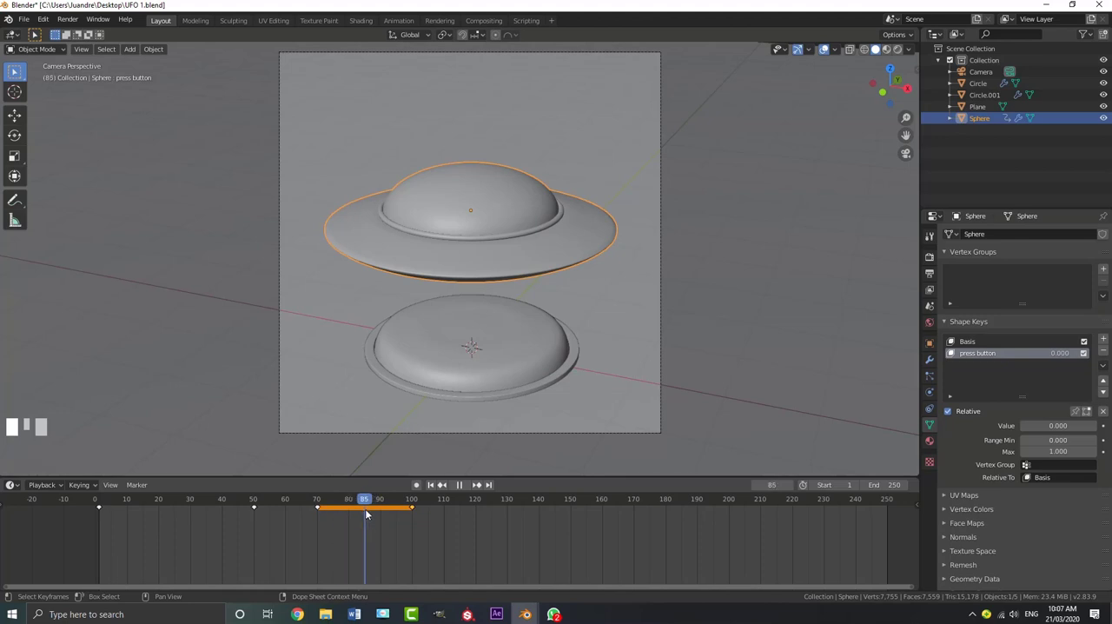
pyautogui.press('g')
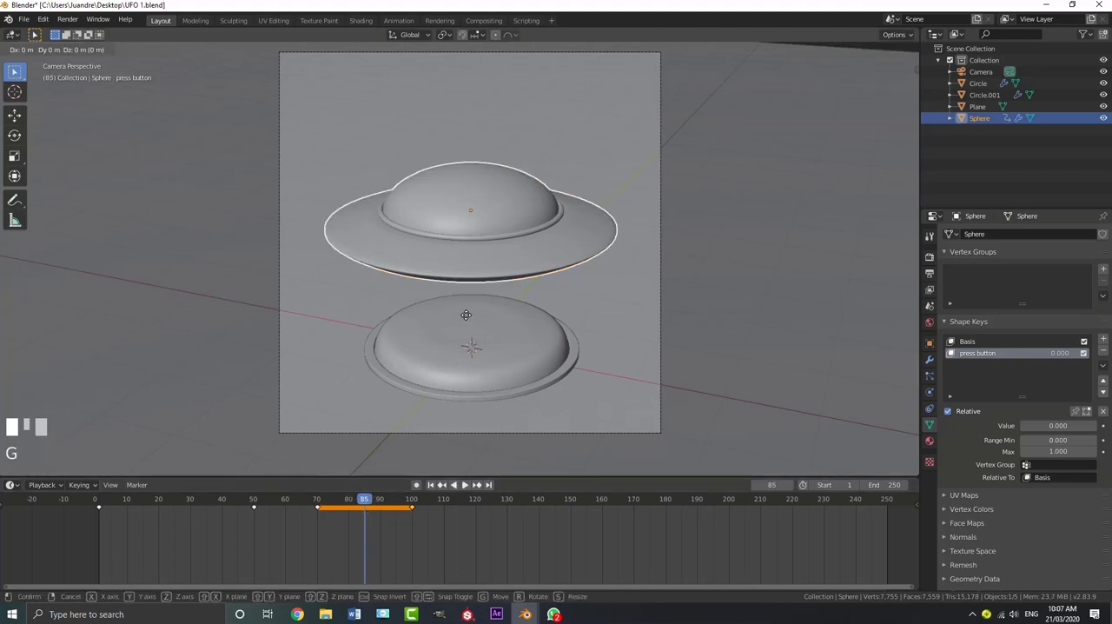
pyautogui.press('z')
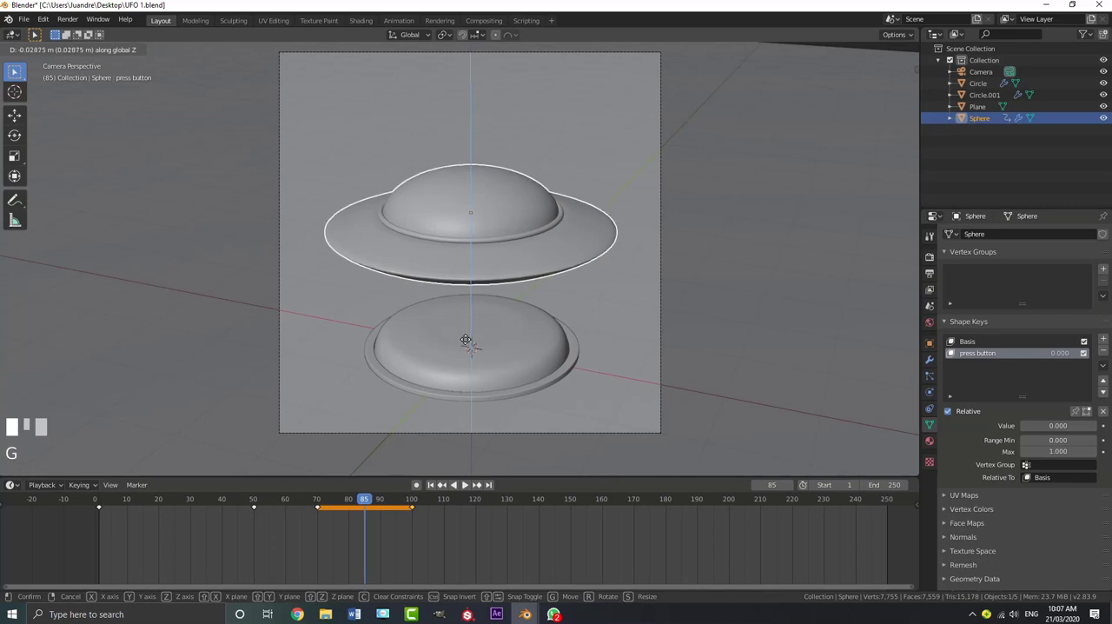
pyautogui.keyDown('shift'); pyautogui.click(465, 342); pyautogui.keyUp('shift')
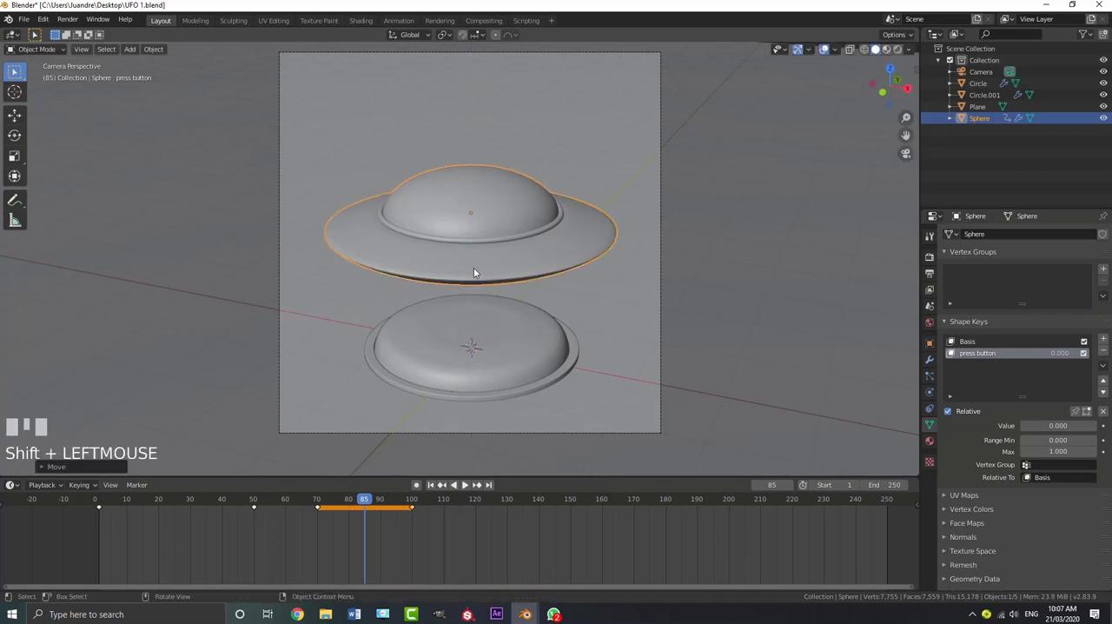
pyautogui.press('i')
pyautogui.click(458, 255)
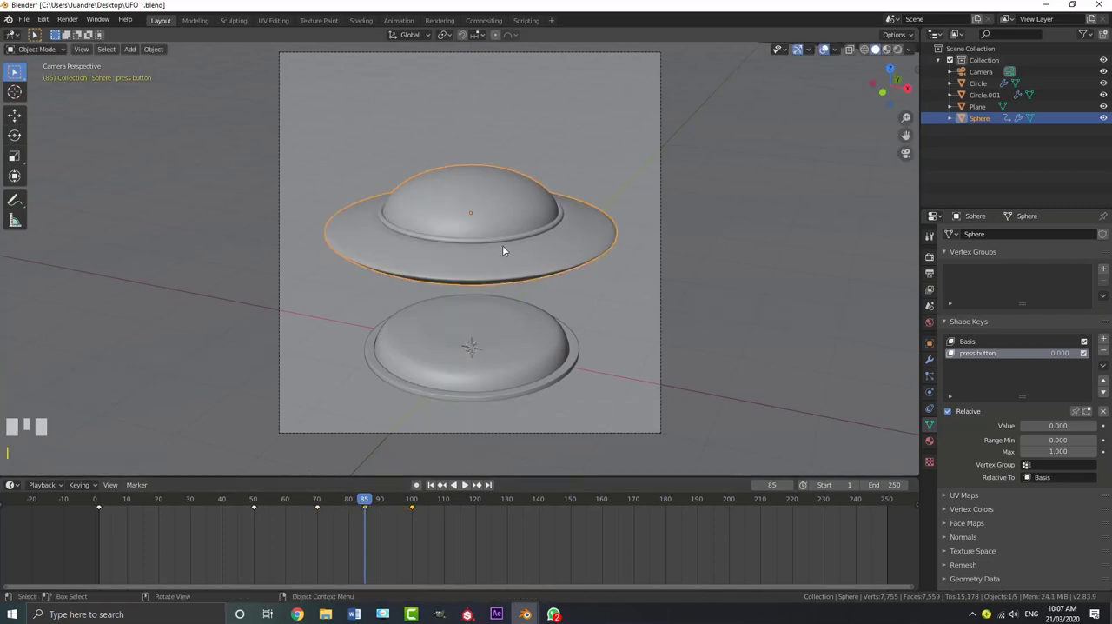
# In front view, tilt the UFO very slightly with a trackball rotation and insert a rotation keyframe at frame 85
pyautogui.moveTo(502, 245); pyautogui.dragTo(525, 254, button='middle')
pyautogui.scroll(2, 528, 249)
pyautogui.press('KP_1')
pyautogui.scroll(2, 528, 249)
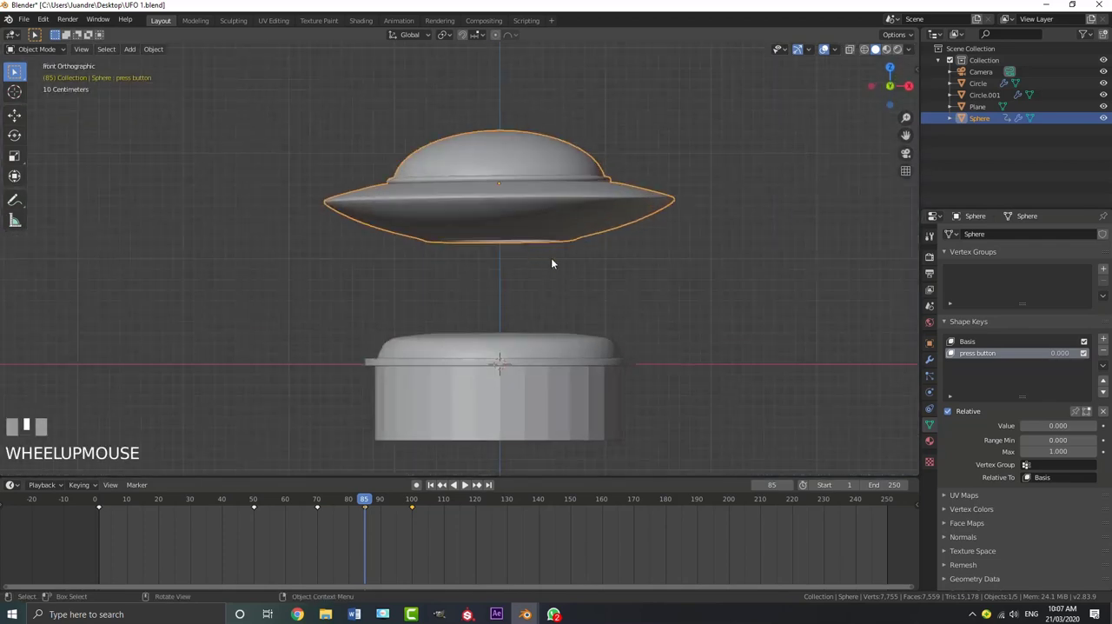
pyautogui.press('r')
pyautogui.press('r')
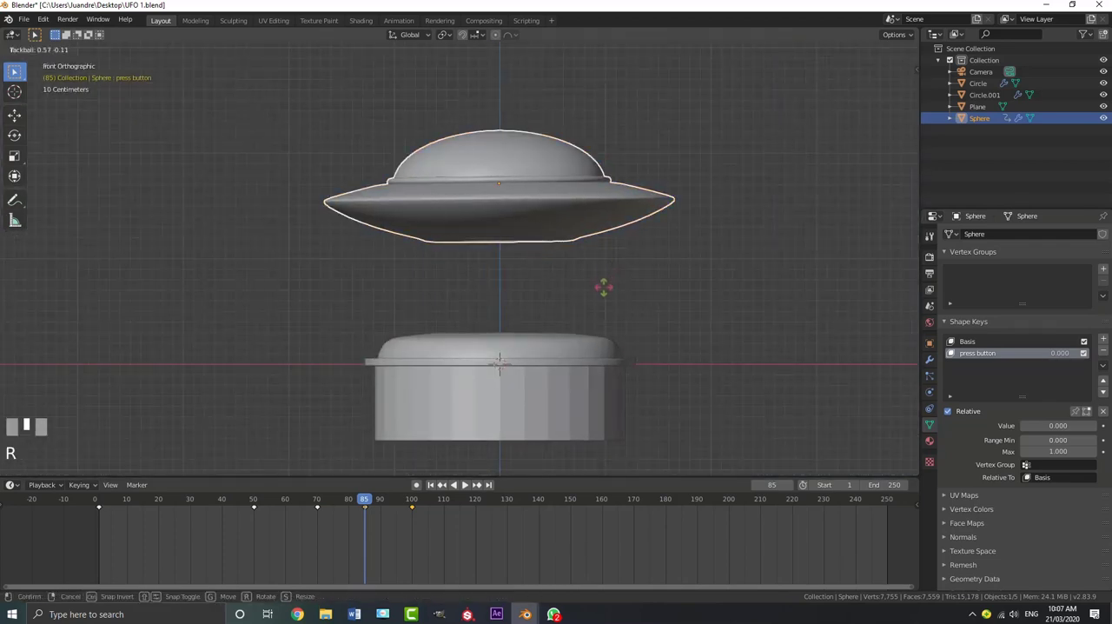
pyautogui.keyDown('shift'); pyautogui.click(602, 296); pyautogui.keyUp('shift')
pyautogui.press('i')
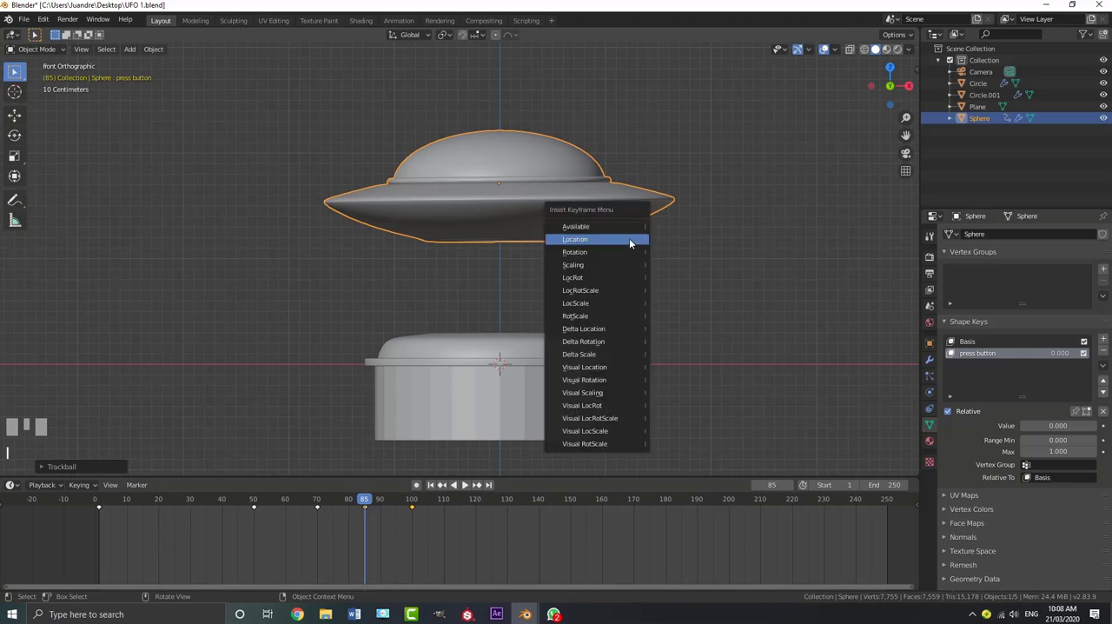
pyautogui.click(604, 252)
# Play the hover motion in front view and replay the whole animation from frame 1 in camera view
pyautogui.moveTo(366, 502); pyautogui.dragTo(311, 502)
pyautogui.press('space')
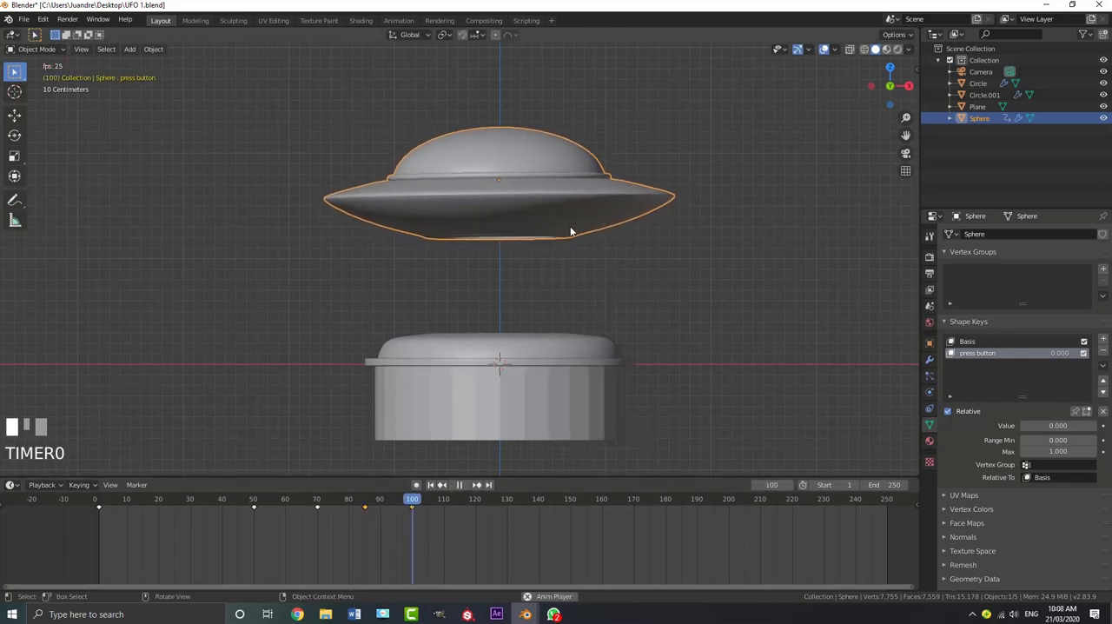
pyautogui.press('KP_0')
pyautogui.press('space')
pyautogui.hotkey('shift', 'Left')
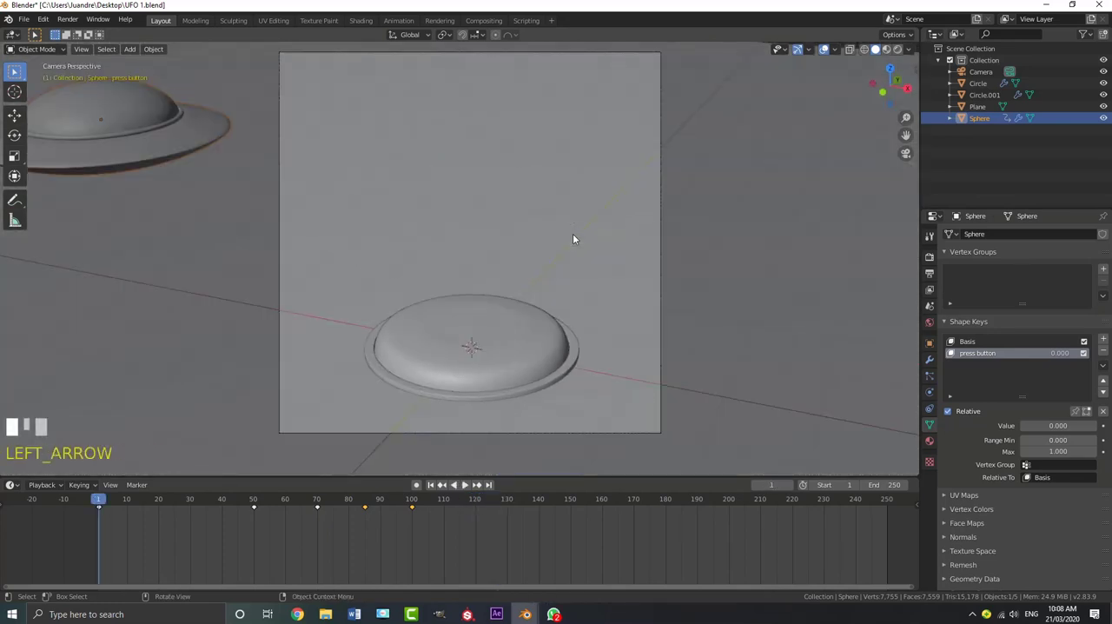
pyautogui.press('space')
pyautogui.press('space')
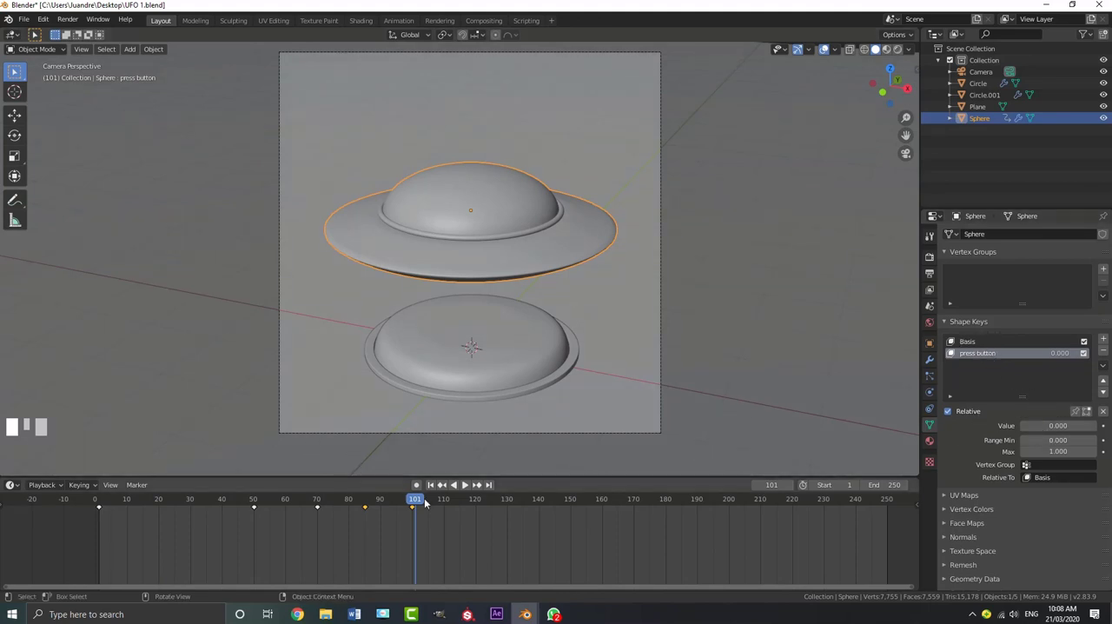
# Keyframe the UFO's press button shape key at value 0.000 on frame 75
pyautogui.moveTo(415, 506); pyautogui.dragTo(333, 519)
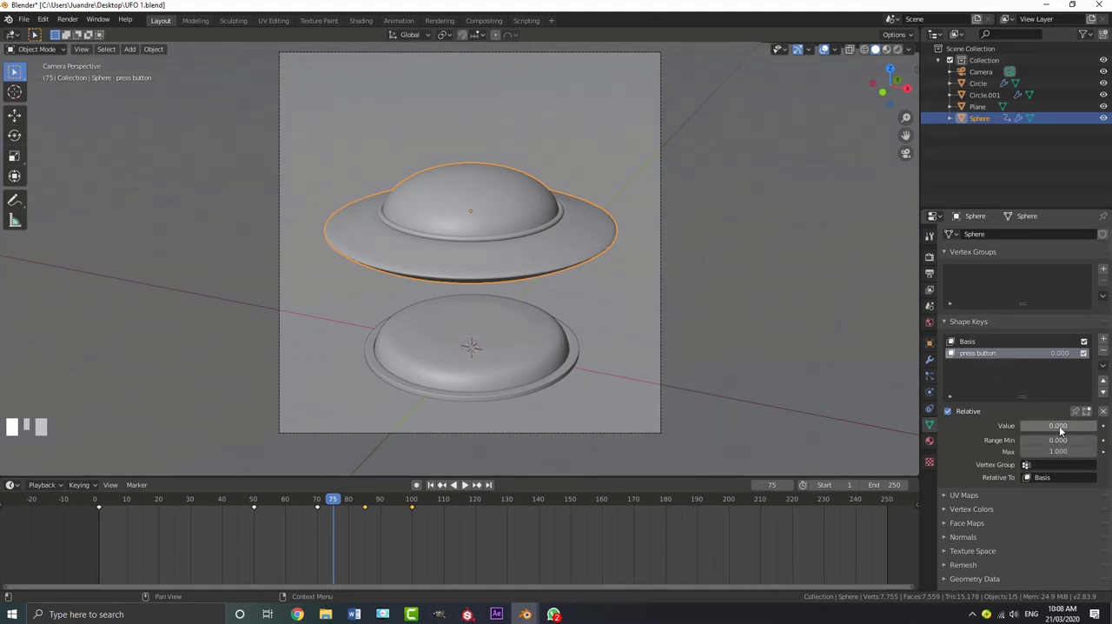
pyautogui.press('i')
# At frame 82, set the press button shape key to 0.683 so the pusher meets the button top, and keyframe it
pyautogui.moveTo(334, 502); pyautogui.dragTo(354, 512)
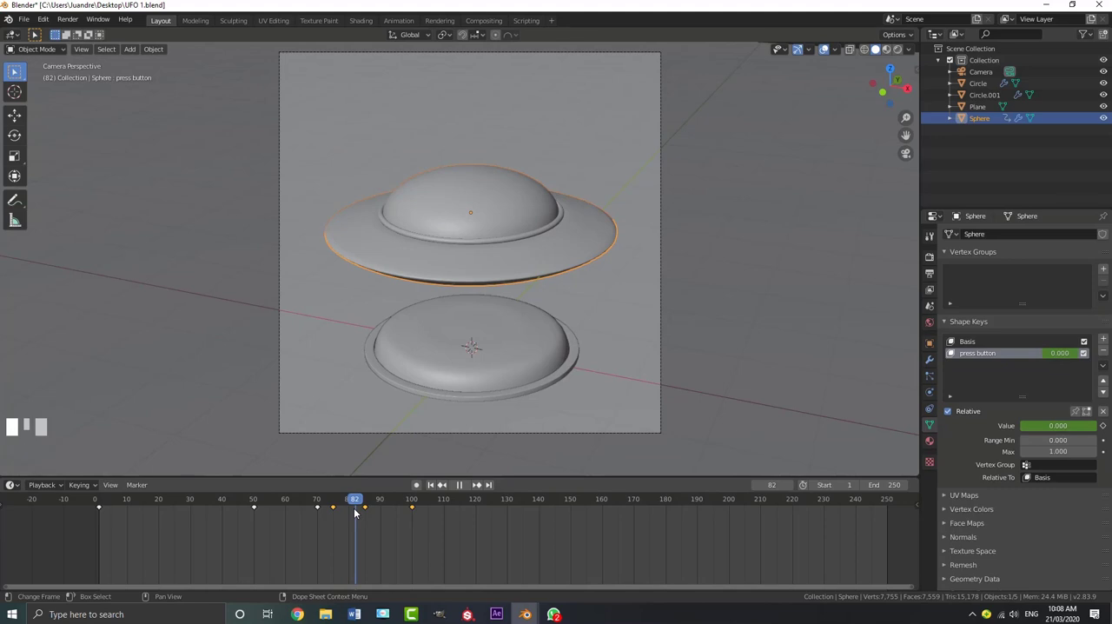
pyautogui.moveTo(514, 300); pyautogui.dragTo(524, 290, button='middle')
pyautogui.scroll(1, 524, 290)
pyautogui.moveTo(1059, 425); pyautogui.dragTo(1103, 425)
pyautogui.moveTo(511, 297); pyautogui.dragTo(521, 289, button='middle')
pyautogui.scroll(4, 520, 291)
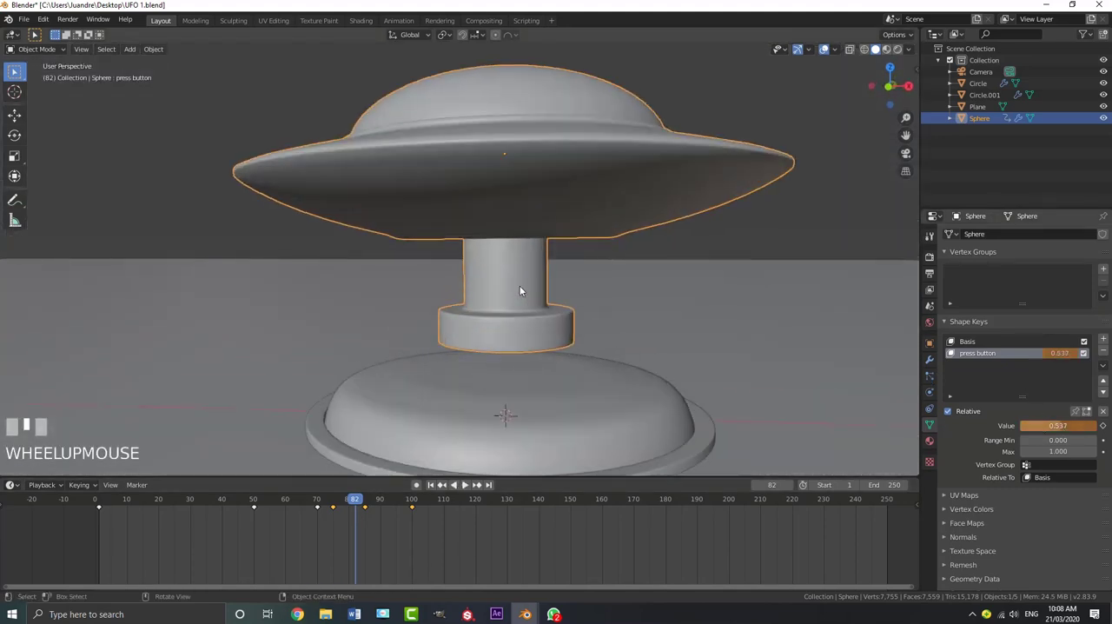
pyautogui.press('KP_1')
pyautogui.scroll(1, 522, 289)
pyautogui.moveTo(1067, 424); pyautogui.dragTo(1079, 424)
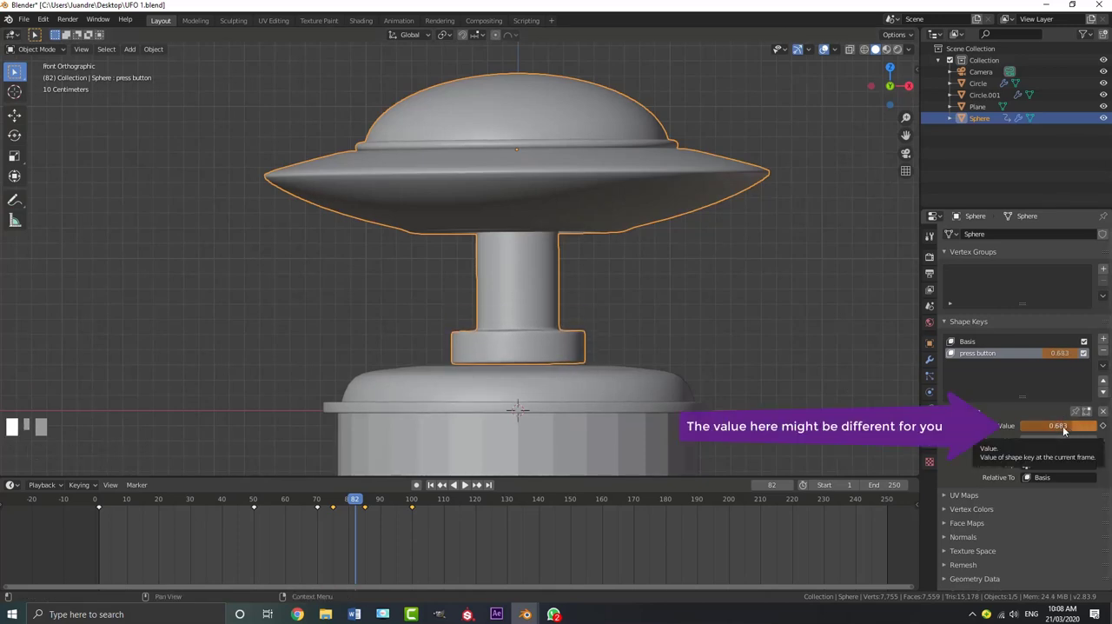
pyautogui.press('i')
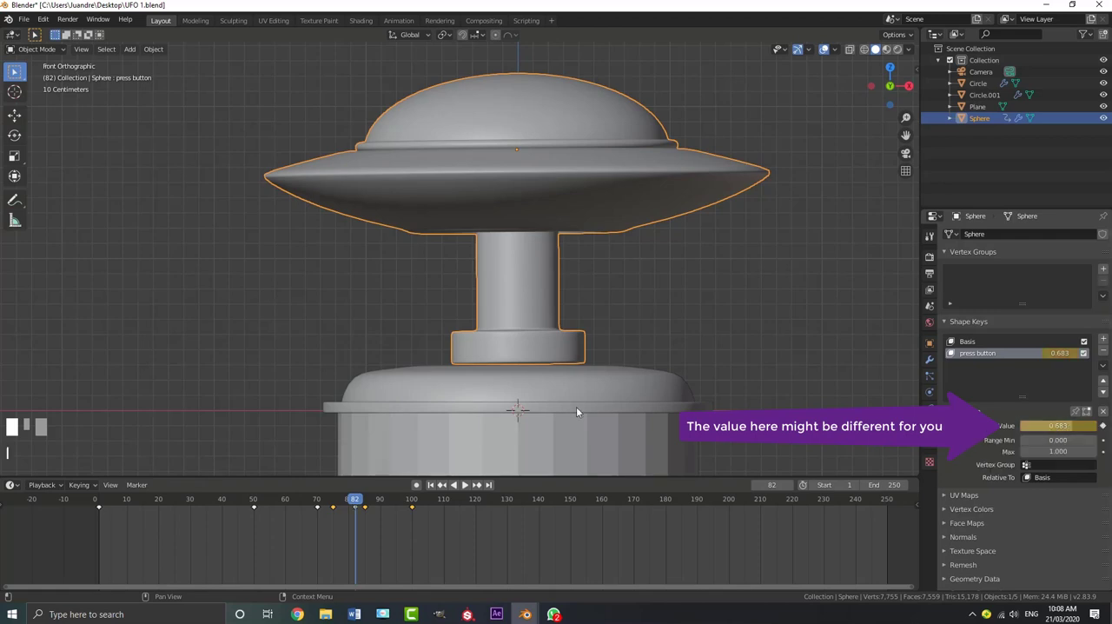
# At frame 90, set the press button shape key to 0.900 to push into the button, and keyframe it
pyautogui.scroll(1, 598, 406)
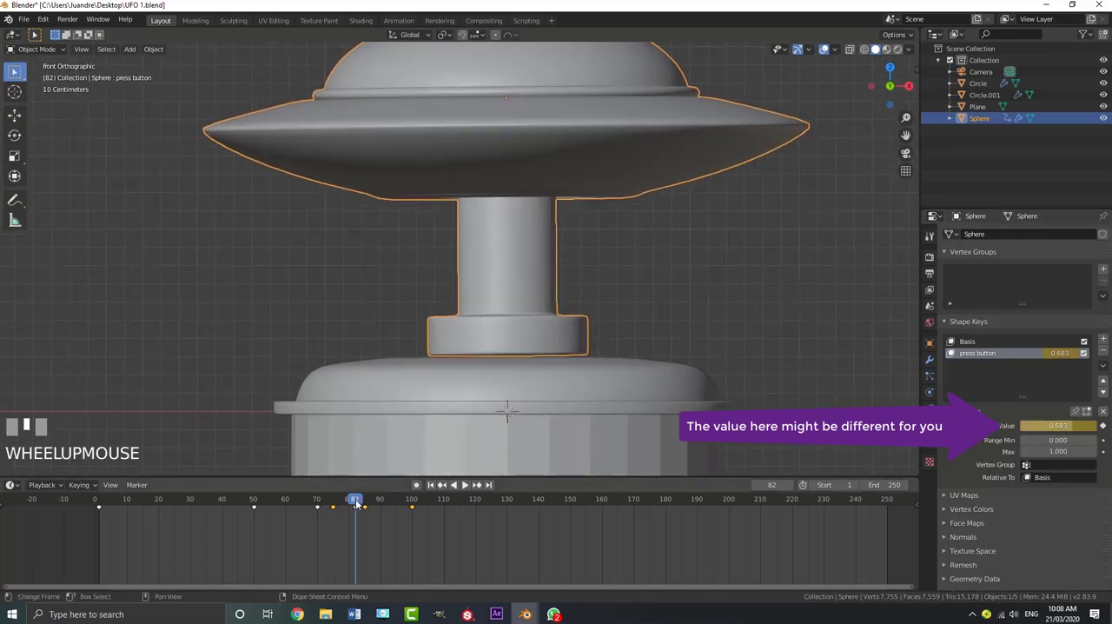
pyautogui.moveTo(359, 506); pyautogui.dragTo(379, 506)
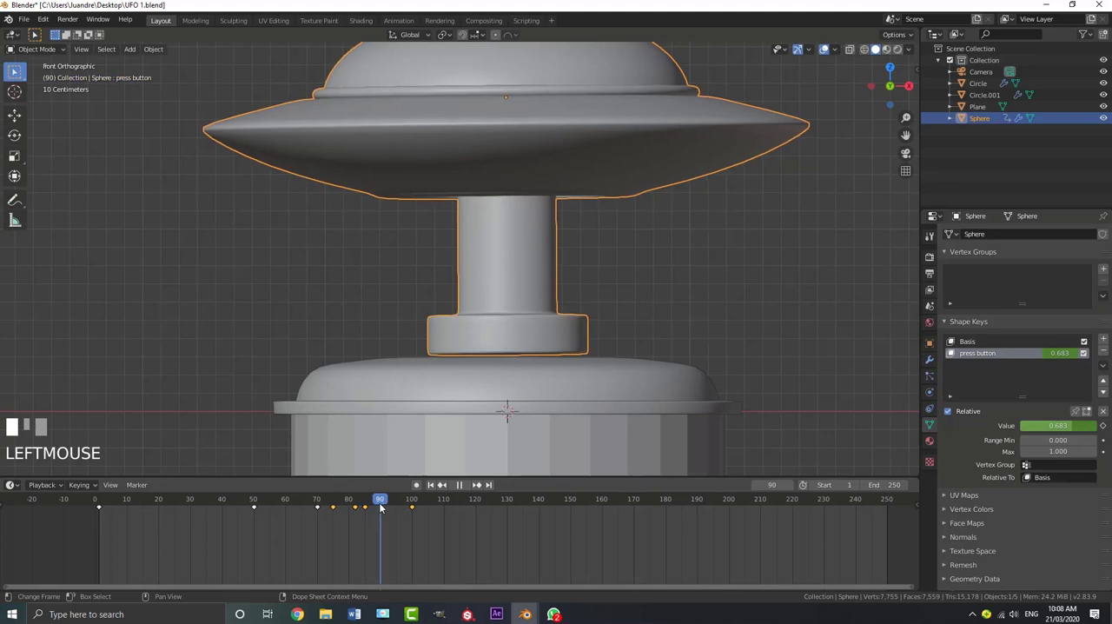
pyautogui.moveTo(1036, 425); pyautogui.dragTo(1096, 426)
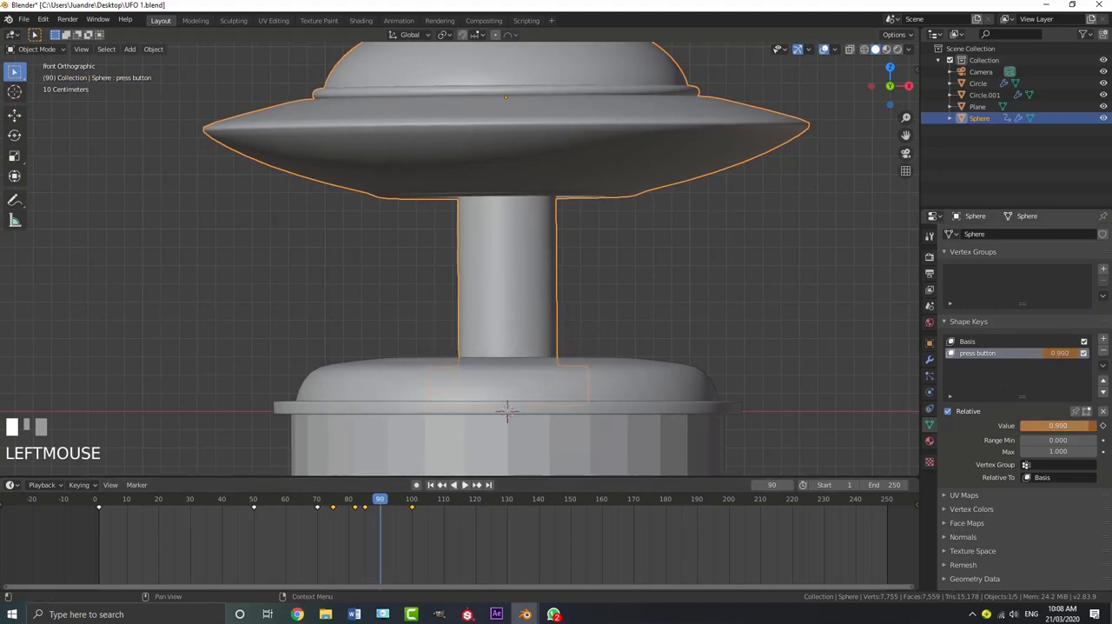
pyautogui.scroll(-2, 533, 350)
pyautogui.moveTo(533, 350); pyautogui.dragTo(518, 340, button='middle')
pyautogui.scroll(-2, 525, 331)
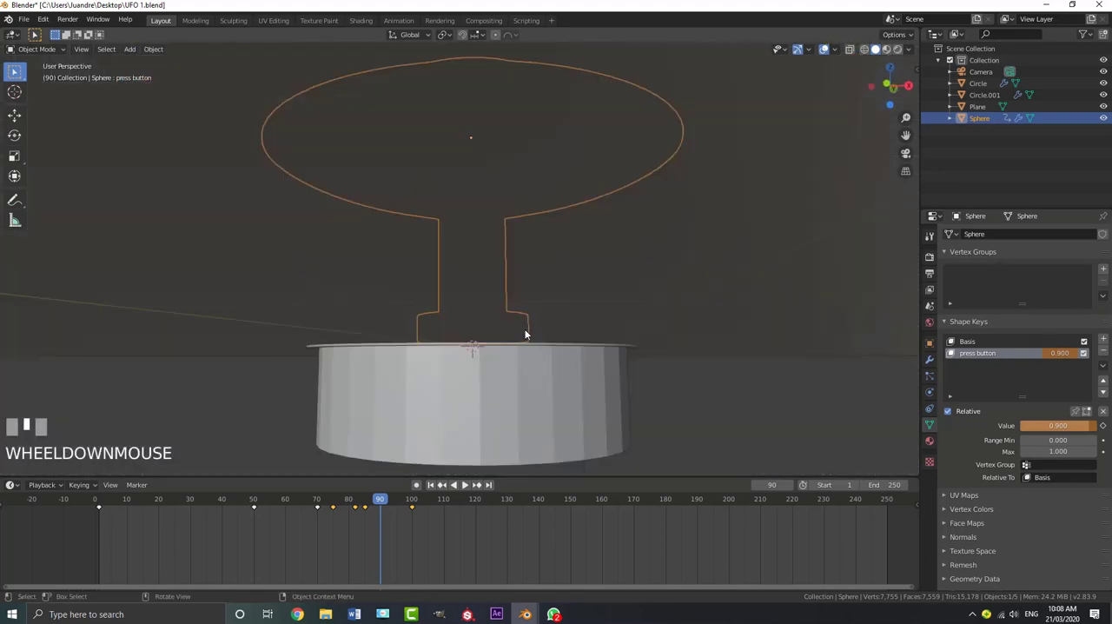
pyautogui.press('KP_1')
pyautogui.scroll(2, 287, 390)
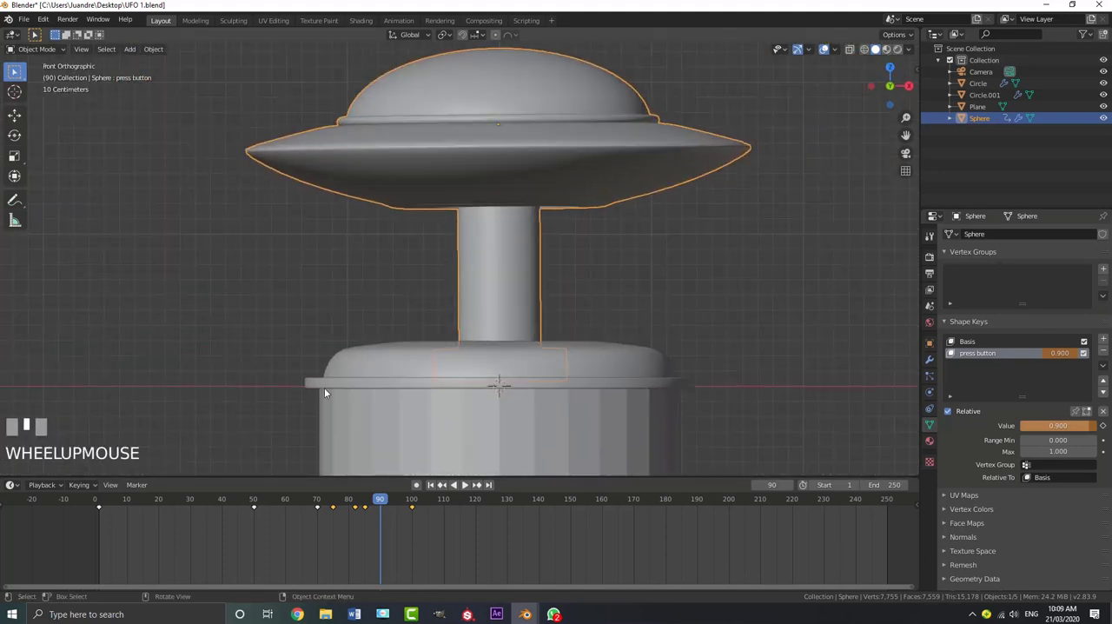
pyautogui.press('i')
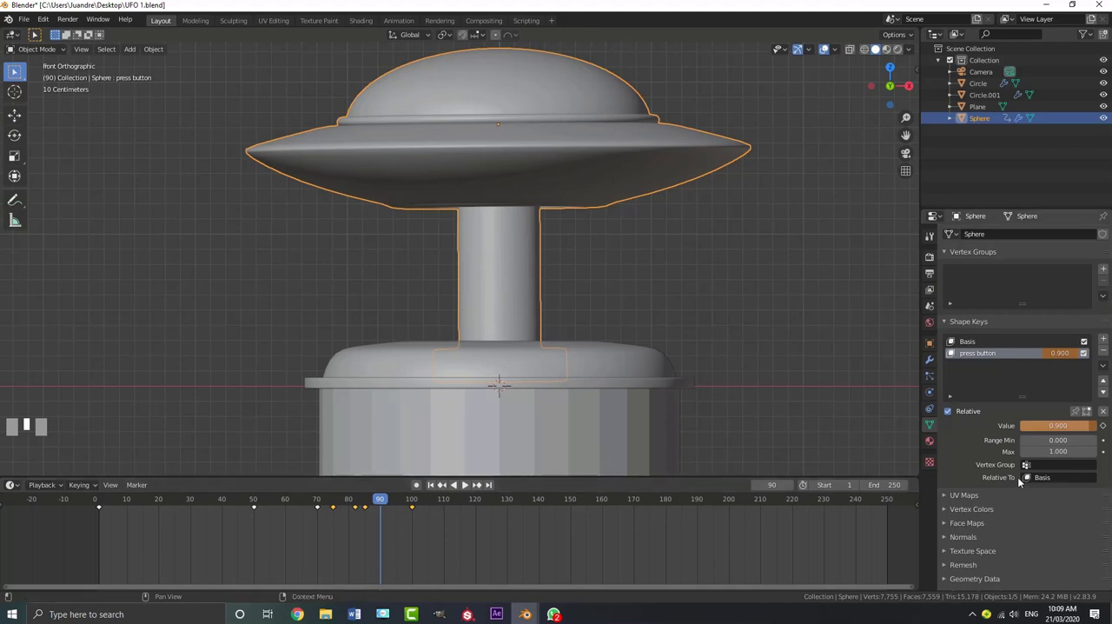
pyautogui.press('i')
# Play back the pusher extending into the button from just before it starts moving
pyautogui.moveTo(380, 501); pyautogui.dragTo(318, 498)
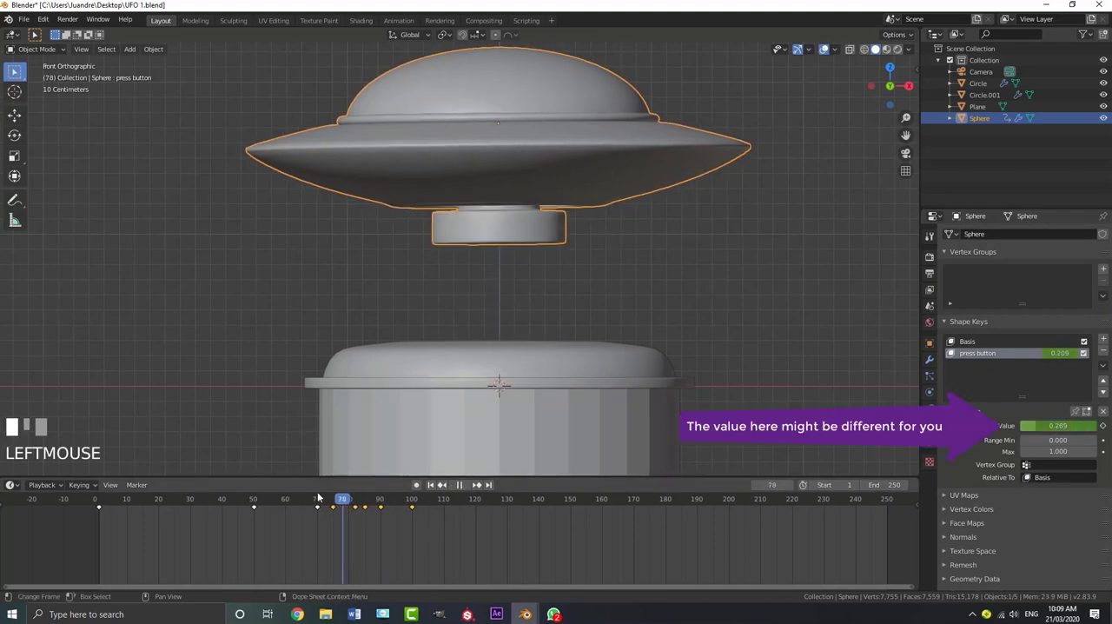
pyautogui.press('space')
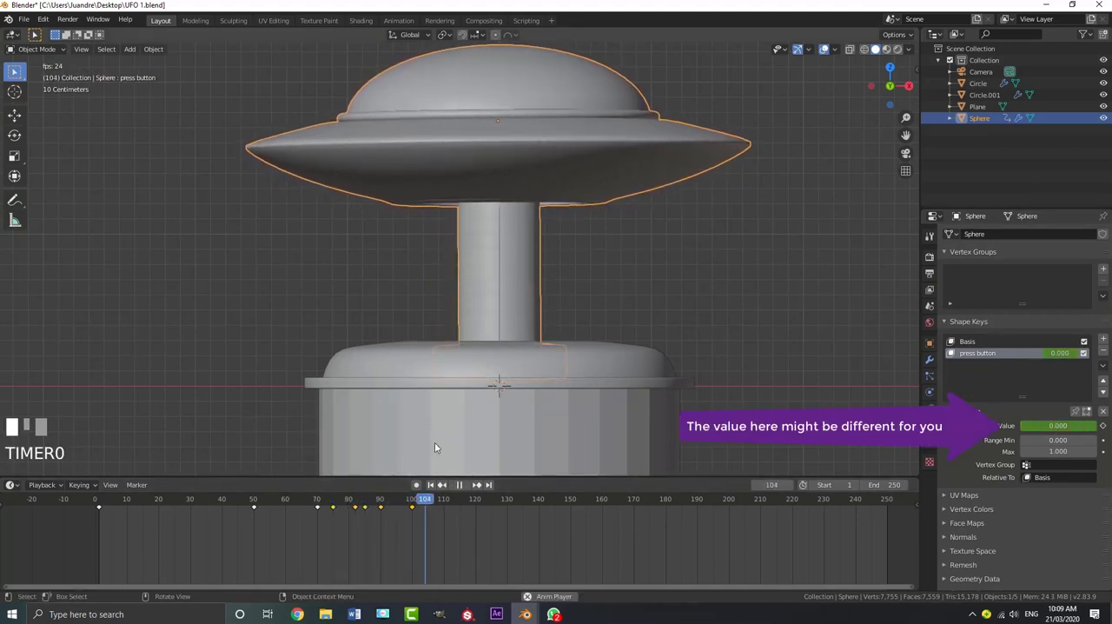
pyautogui.press('space')
# Keyframe the location of the button top at frame 82, where the pusher first meets it
pyautogui.moveTo(428, 501); pyautogui.dragTo(354, 507)
pyautogui.click(382, 347)
pyautogui.press('space')
pyautogui.scroll(1, 522, 330)
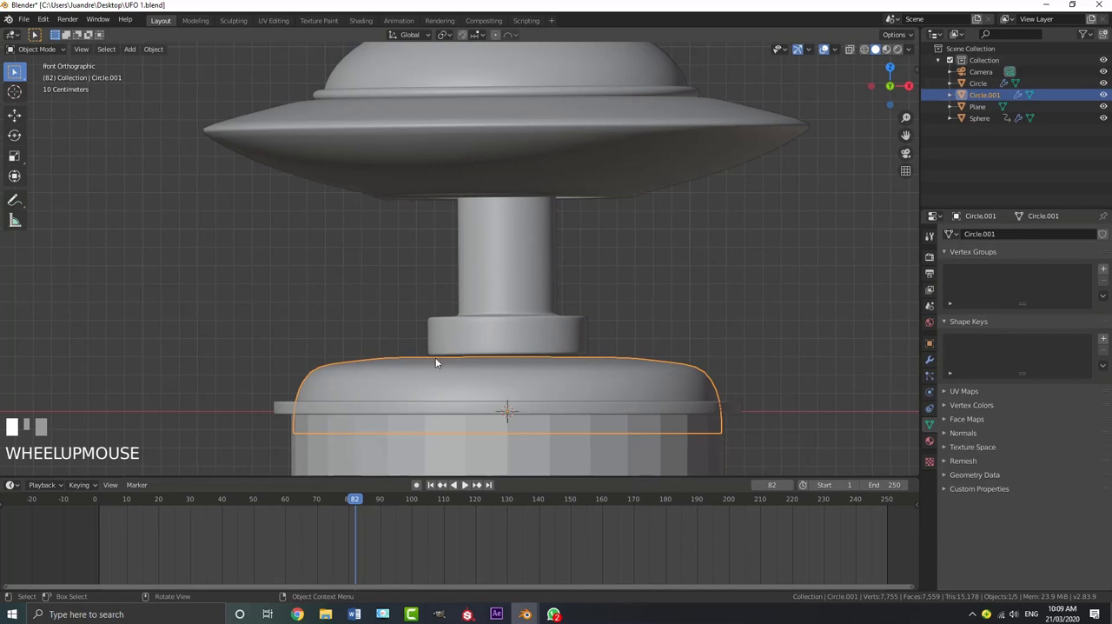
pyautogui.press('i')
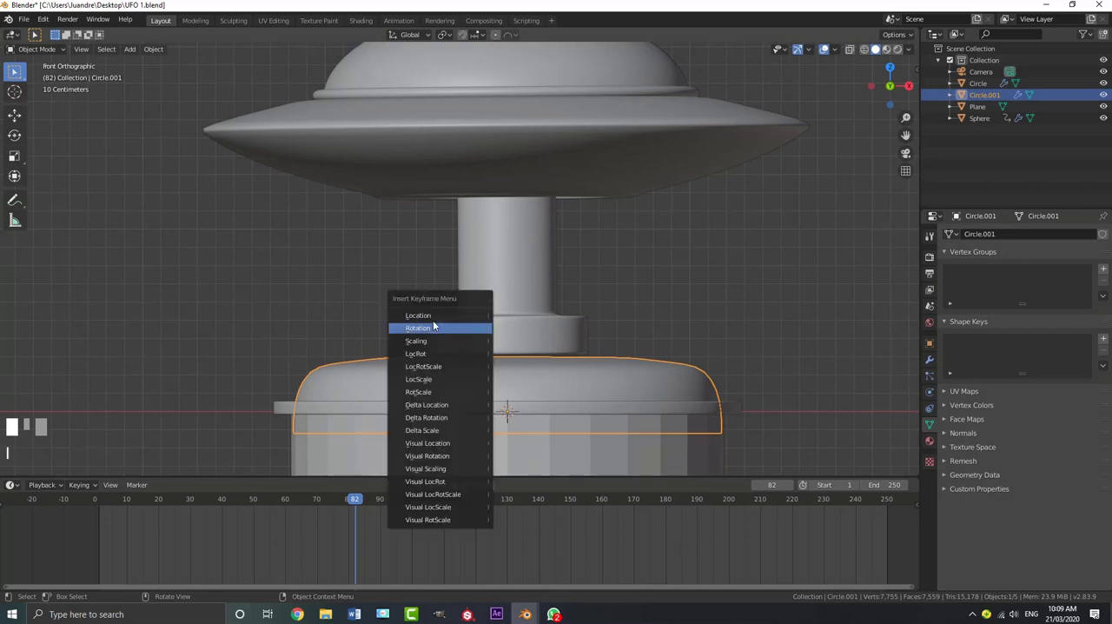
pyautogui.click(434, 325)
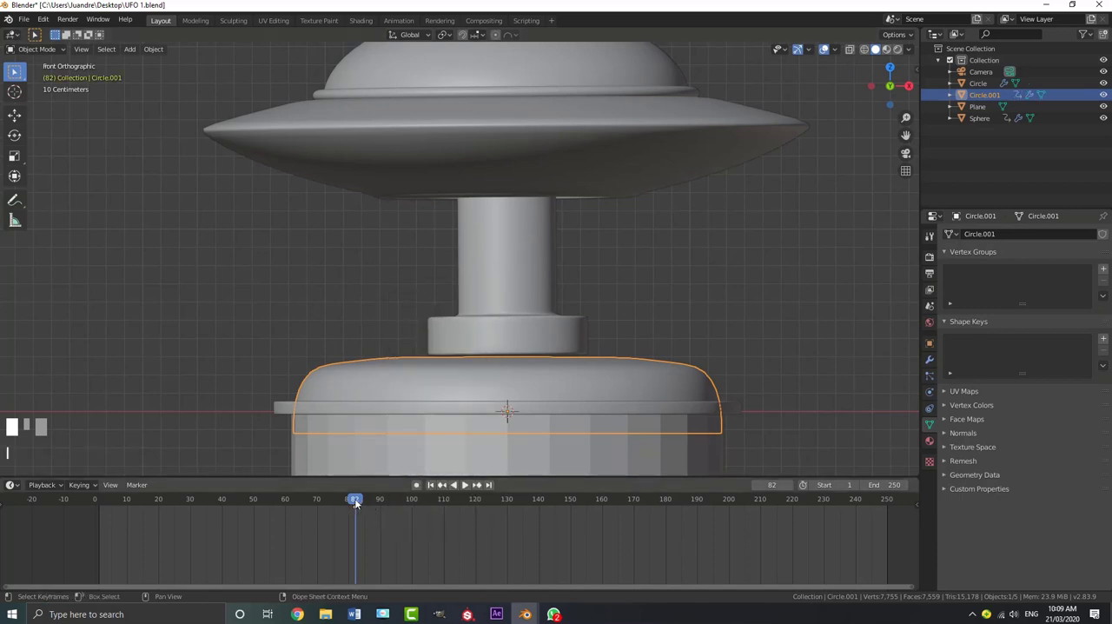
# At frame 86, lower the button top along Z in wireframe view until it sits under the pusher, and keyframe its location
pyautogui.moveTo(355, 502); pyautogui.dragTo(376, 511)
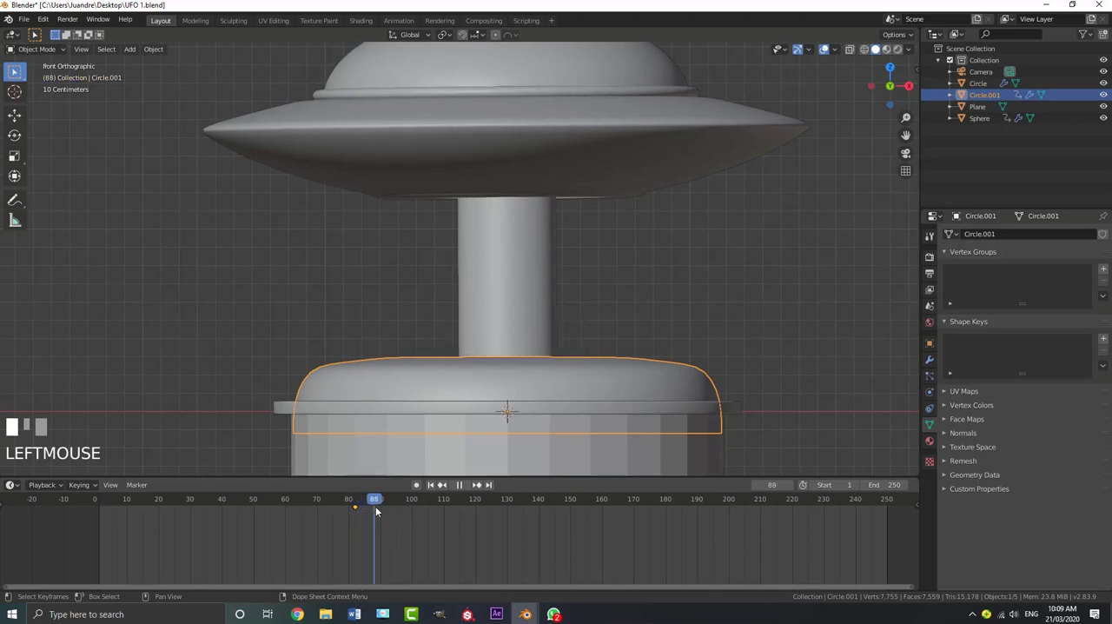
pyautogui.scroll(-3, 472, 387)
pyautogui.press('z')
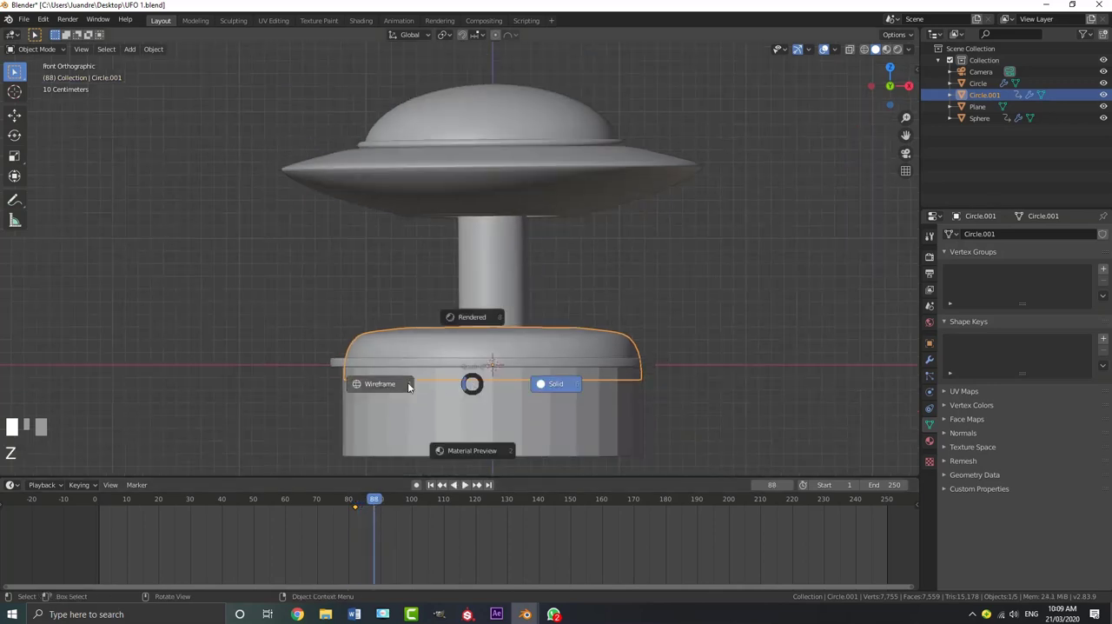
pyautogui.scroll(2, 467, 413)
pyautogui.moveTo(374, 501); pyautogui.dragTo(370, 505)
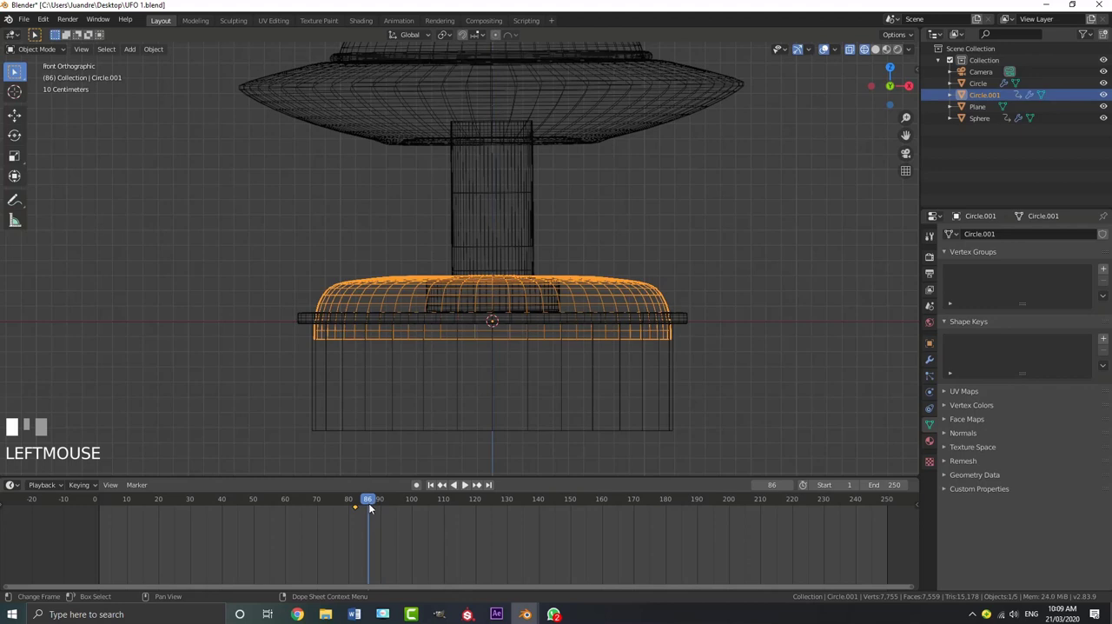
pyautogui.press('g')
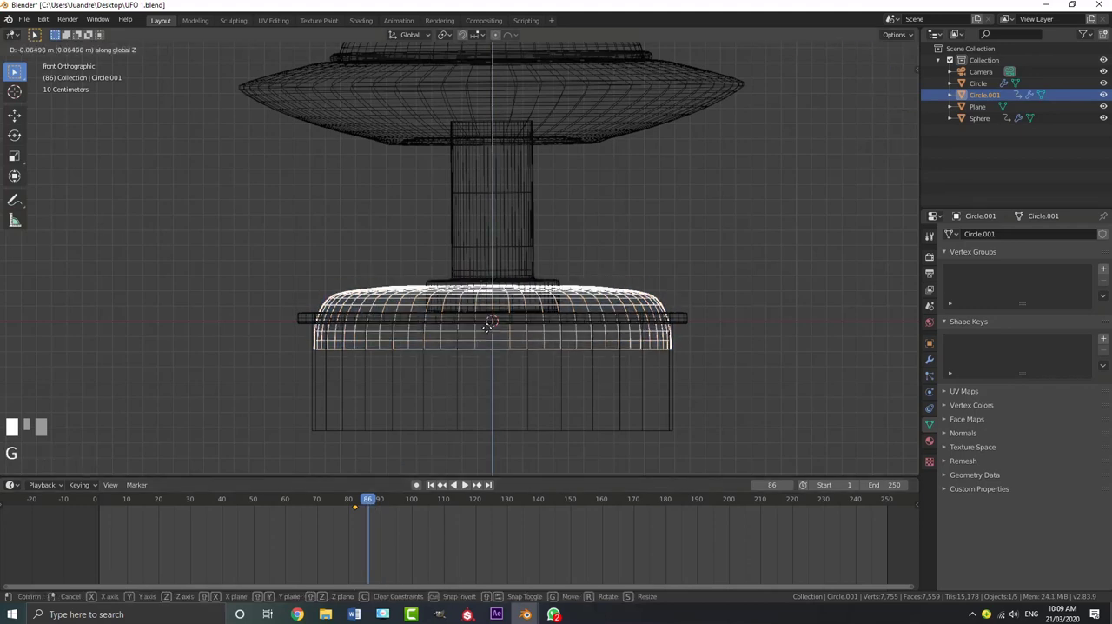
pyautogui.keyDown('shift'); pyautogui.click(502, 323); pyautogui.keyUp('shift')
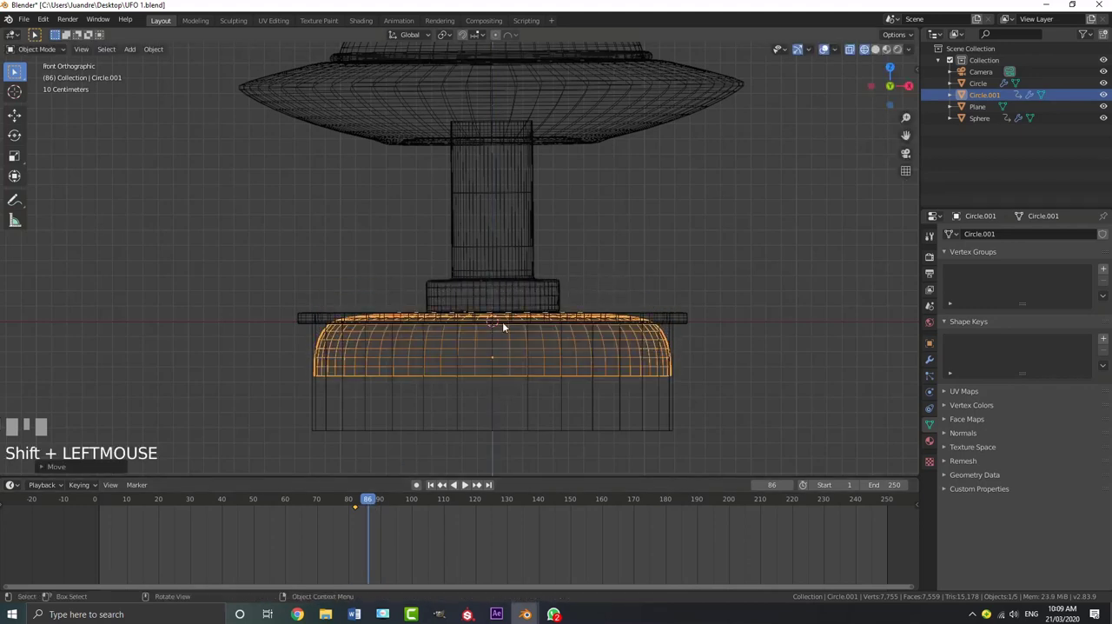
pyautogui.press('i')
pyautogui.click(487, 323)
# Play back the pusher pushing the button down from before the contact
pyautogui.moveTo(370, 506); pyautogui.dragTo(322, 501)
pyautogui.press('space')
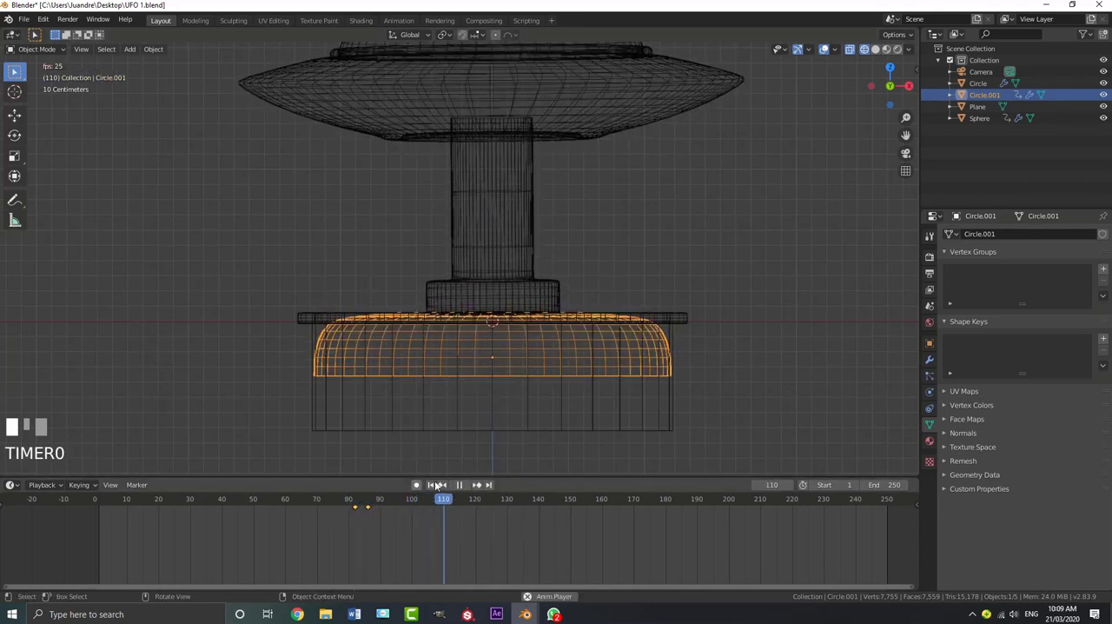
pyautogui.press('space')
# Duplicate the button top's frame 82 keyframe to frame 100 so the button rises again, and play back the motion
pyautogui.moveTo(472, 502); pyautogui.dragTo(346, 510)
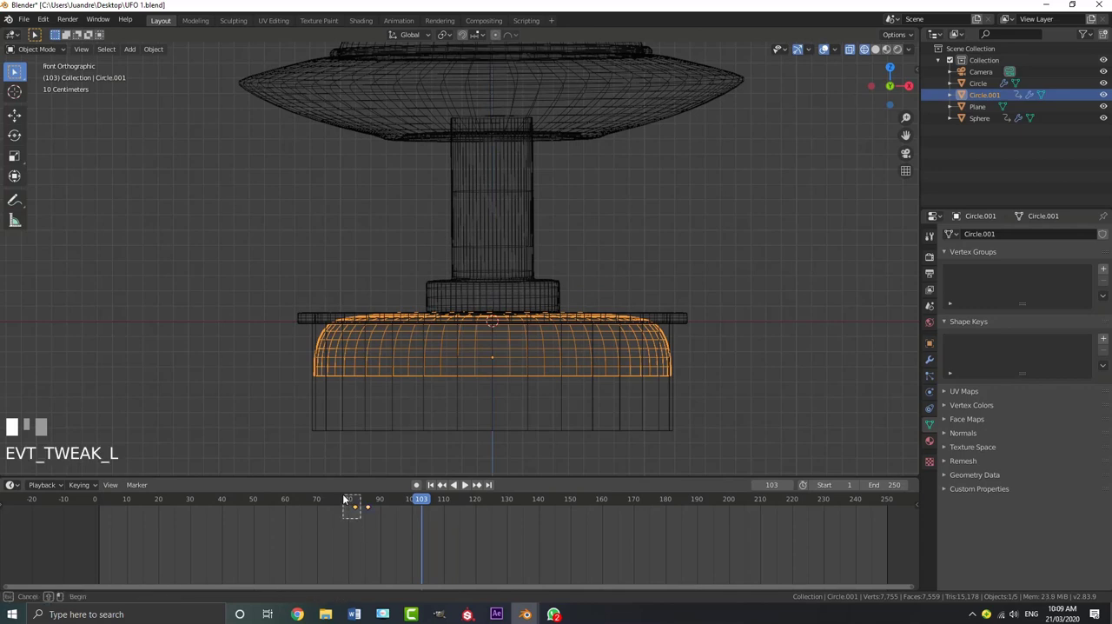
pyautogui.hotkey('shift', 'd')
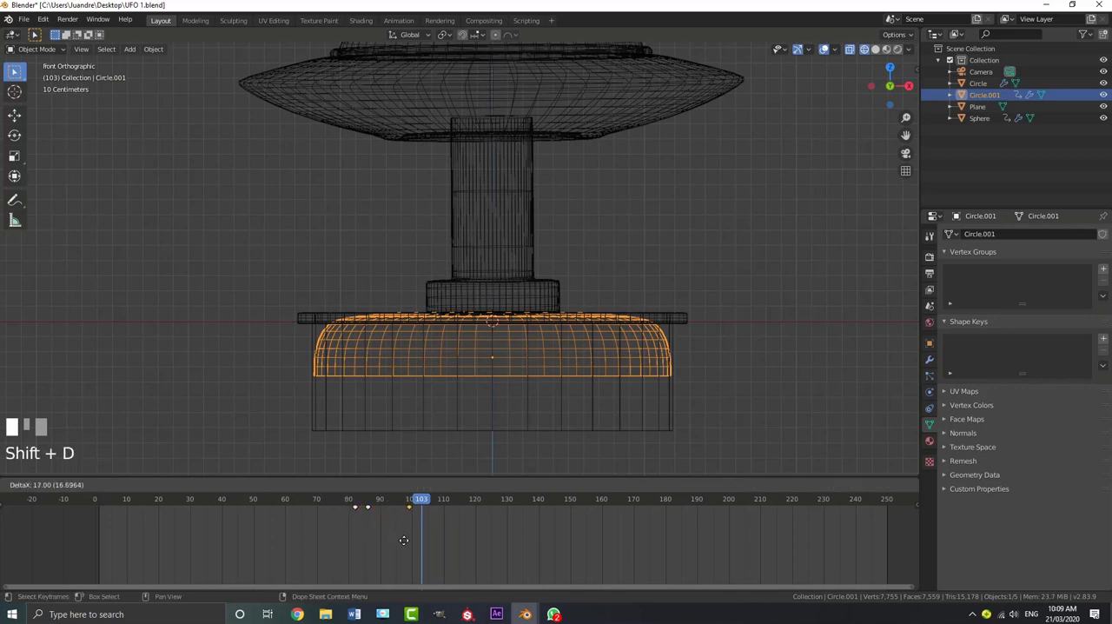
pyautogui.click(412, 514)
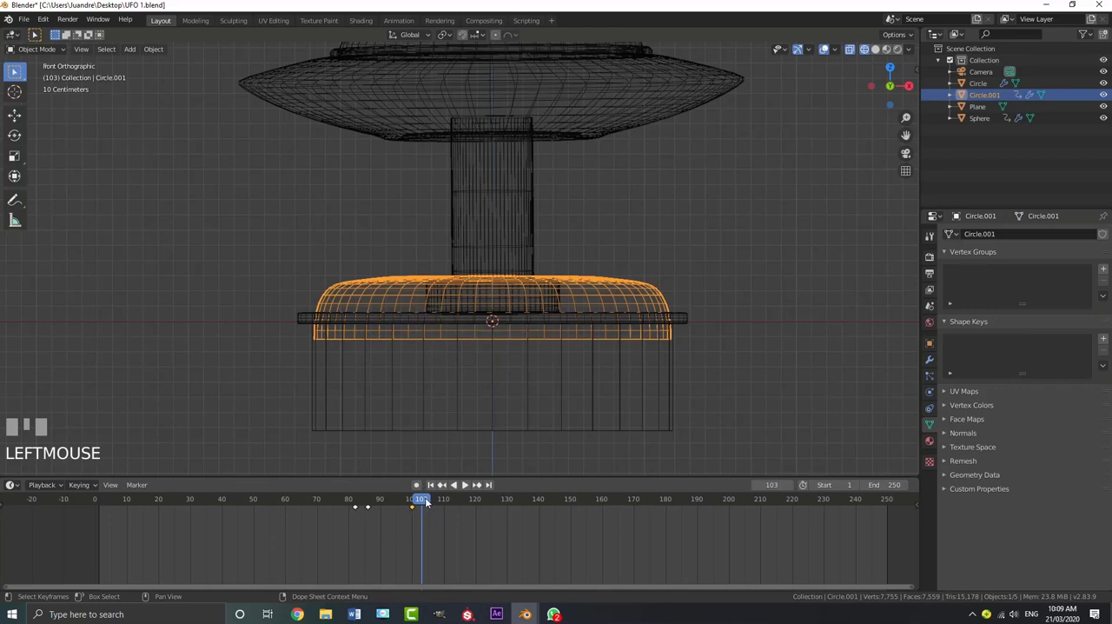
pyautogui.moveTo(426, 502); pyautogui.dragTo(330, 499)
pyautogui.press('space')
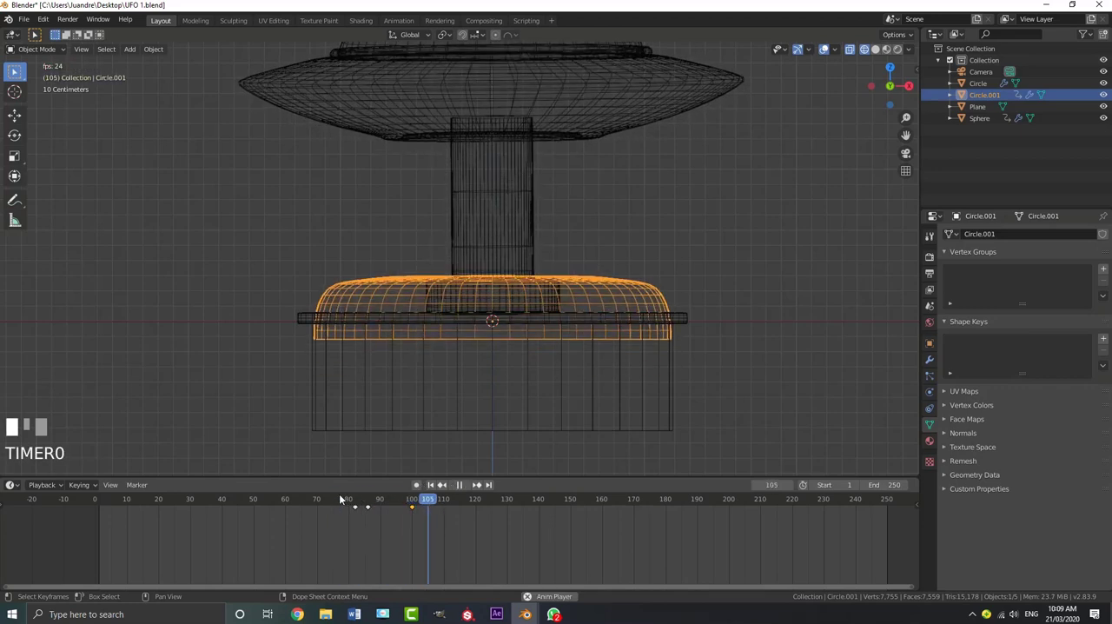
pyautogui.press('space')
# At frame 95, set the UFO's press button shape key to 0.000, keyframe it and play back the retraction
pyautogui.click(482, 231)
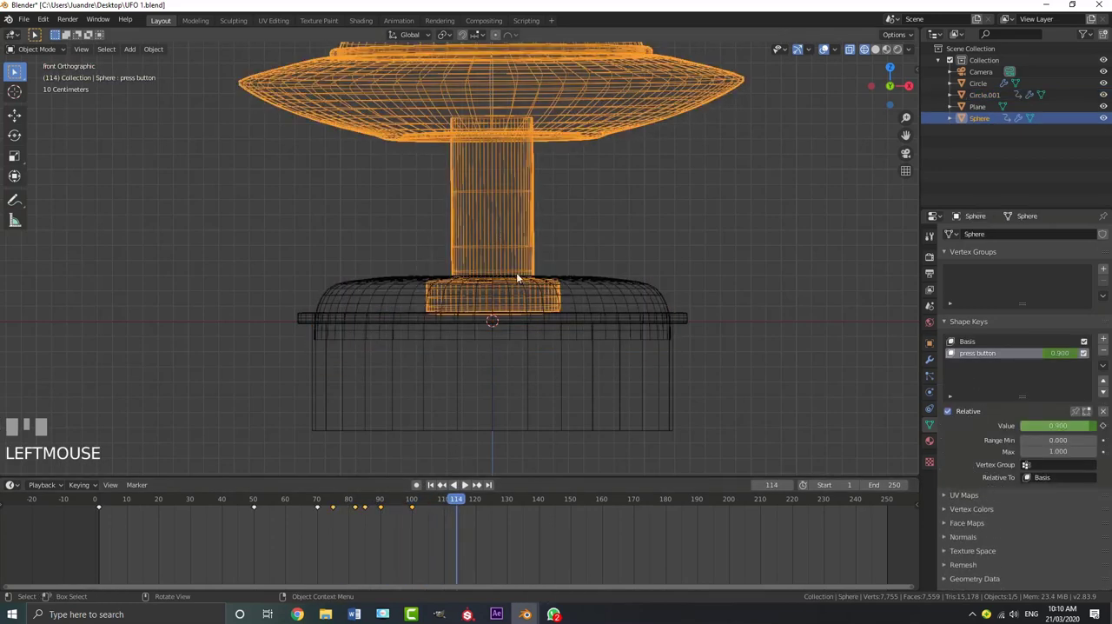
pyautogui.moveTo(395, 516)
pyautogui.mouseDown()
pyautogui.moveTo(365, 521)
pyautogui.moveTo(398, 513)
pyautogui.mouseUp()
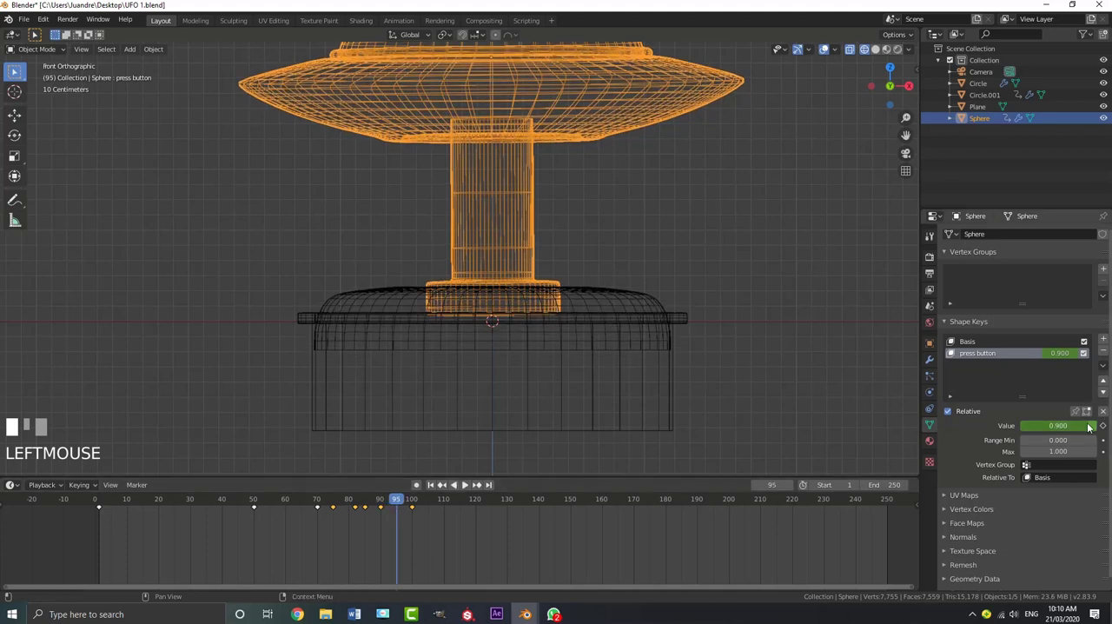
pyautogui.moveTo(1090, 427); pyautogui.dragTo(1023, 426)
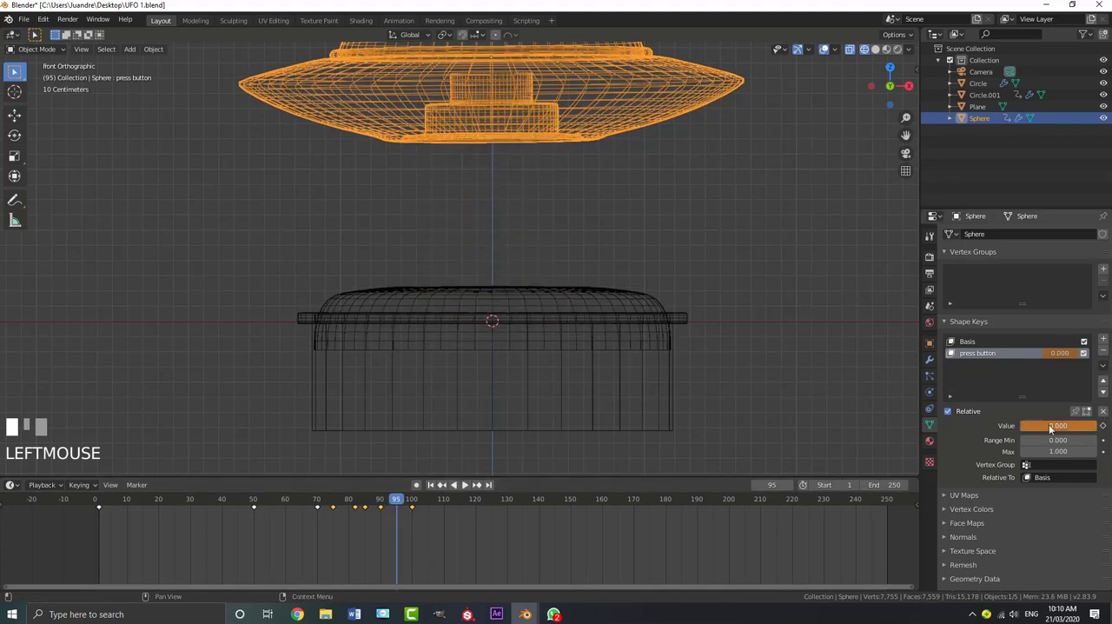
pyautogui.press('i')
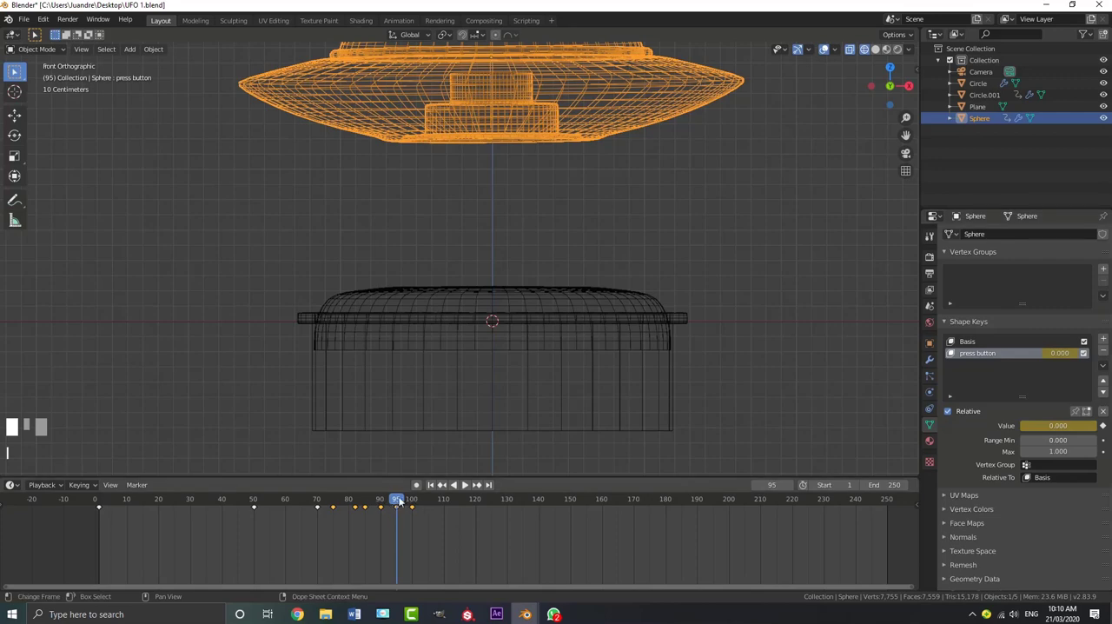
pyautogui.moveTo(398, 500)
pyautogui.mouseDown()
pyautogui.moveTo(362, 503)
pyautogui.moveTo(390, 503)
pyautogui.moveTo(376, 504)
pyautogui.mouseUp()
pyautogui.press('space')
pyautogui.press('space')
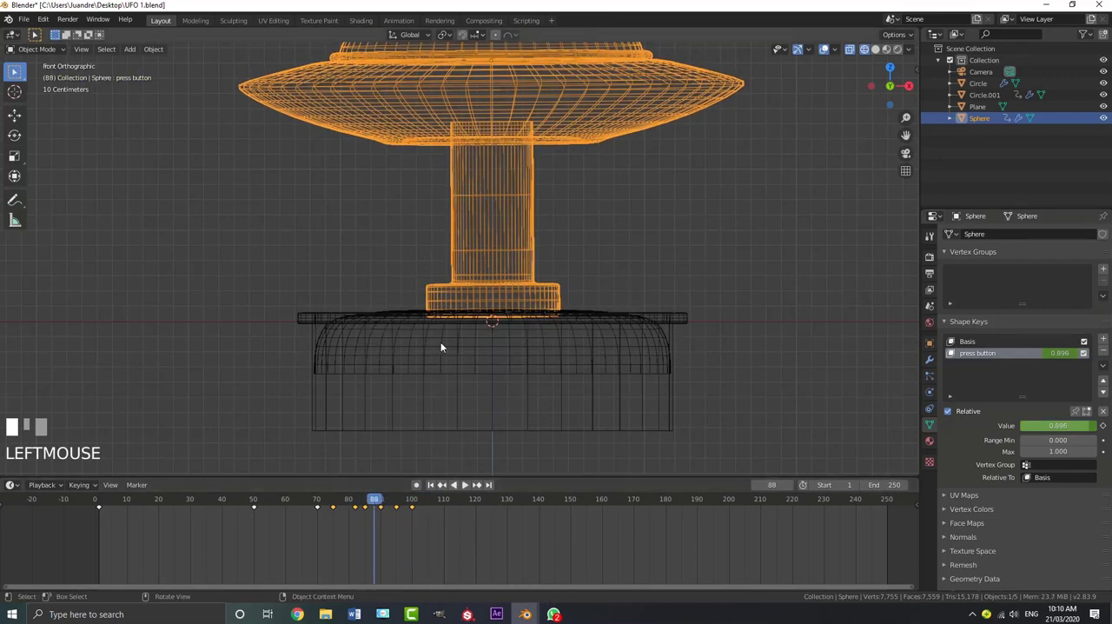
# Move the button top's raised keyframe from frame 100 to frame 110 to slow its return, and play it back
pyautogui.click(492, 341)
pyautogui.moveTo(411, 506); pyautogui.dragTo(415, 513)
pyautogui.press('g')
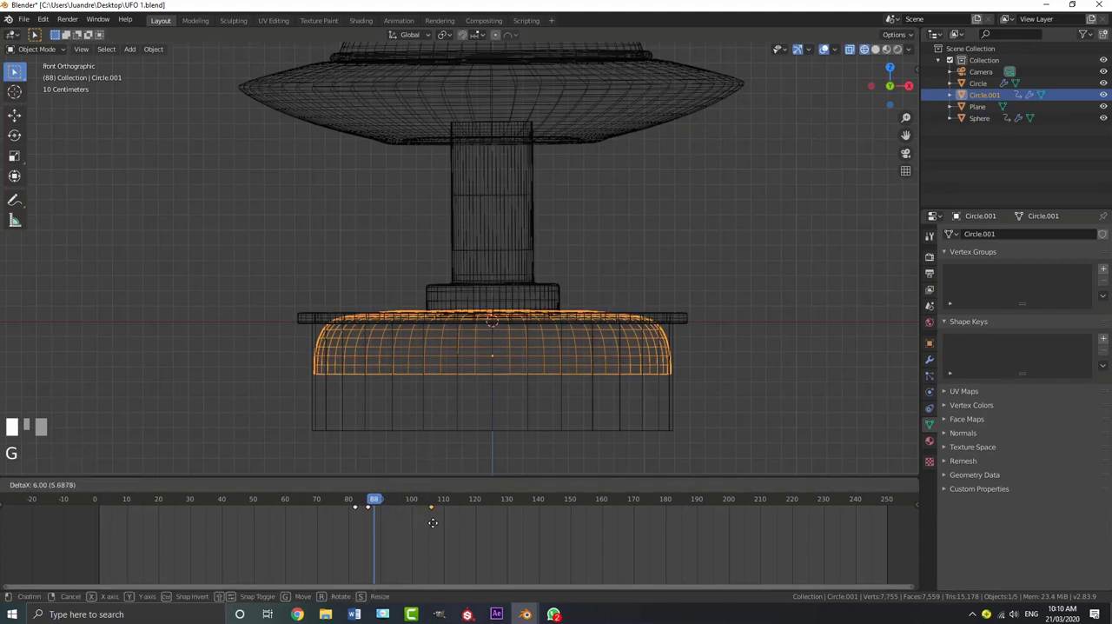
pyautogui.click(446, 525)
pyautogui.press('space')
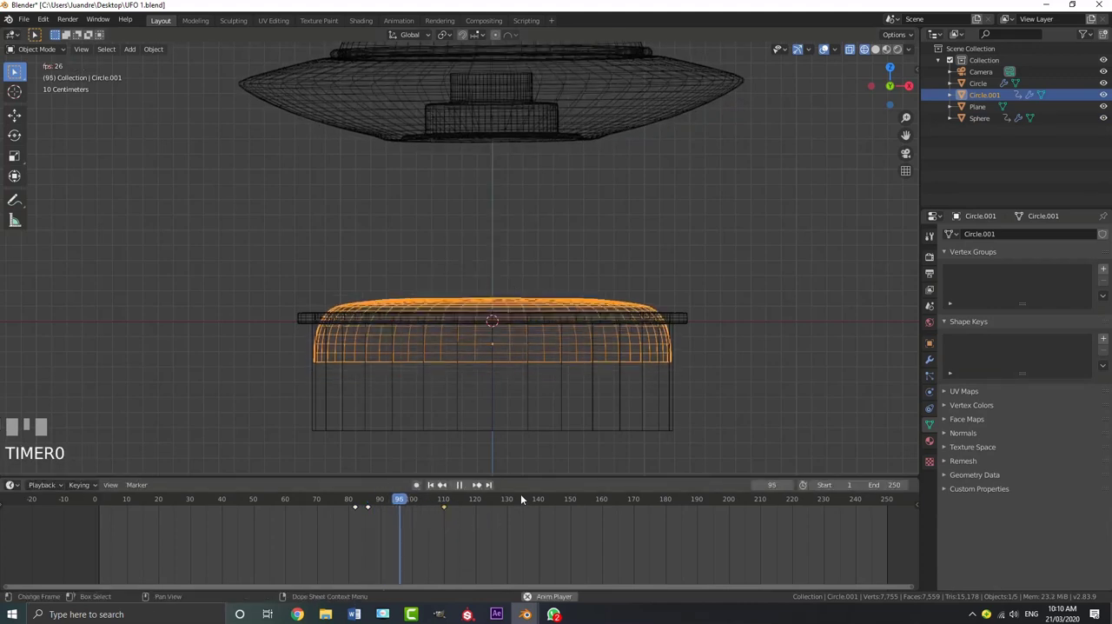
pyautogui.press('space')
# Look through the camera in solid shading and play the whole animation from the start
pyautogui.press('KP_0')
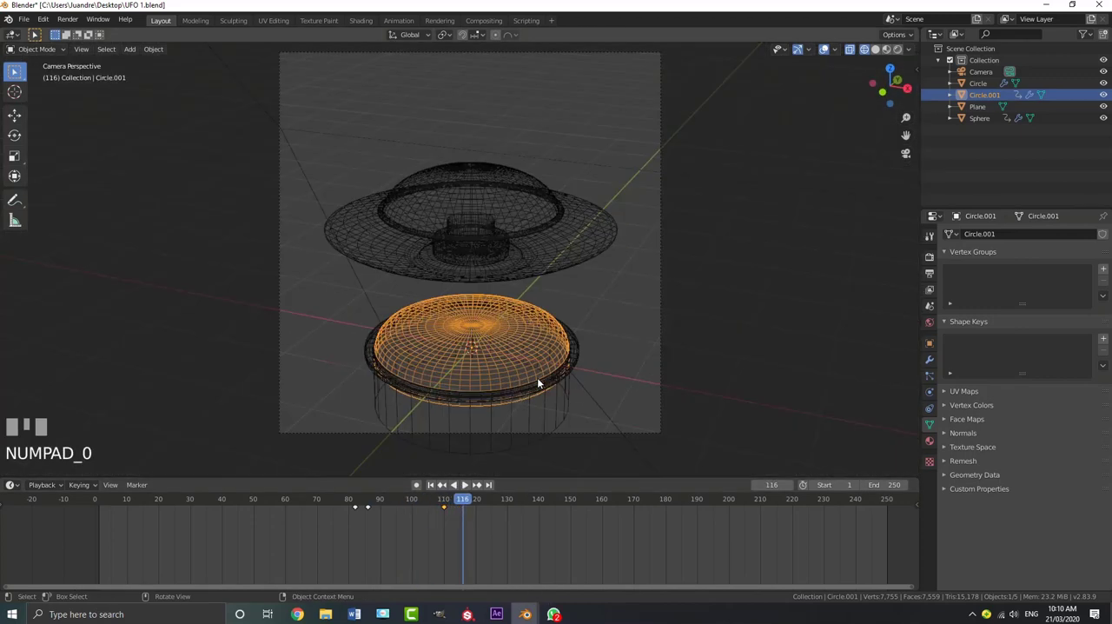
pyautogui.press('z')
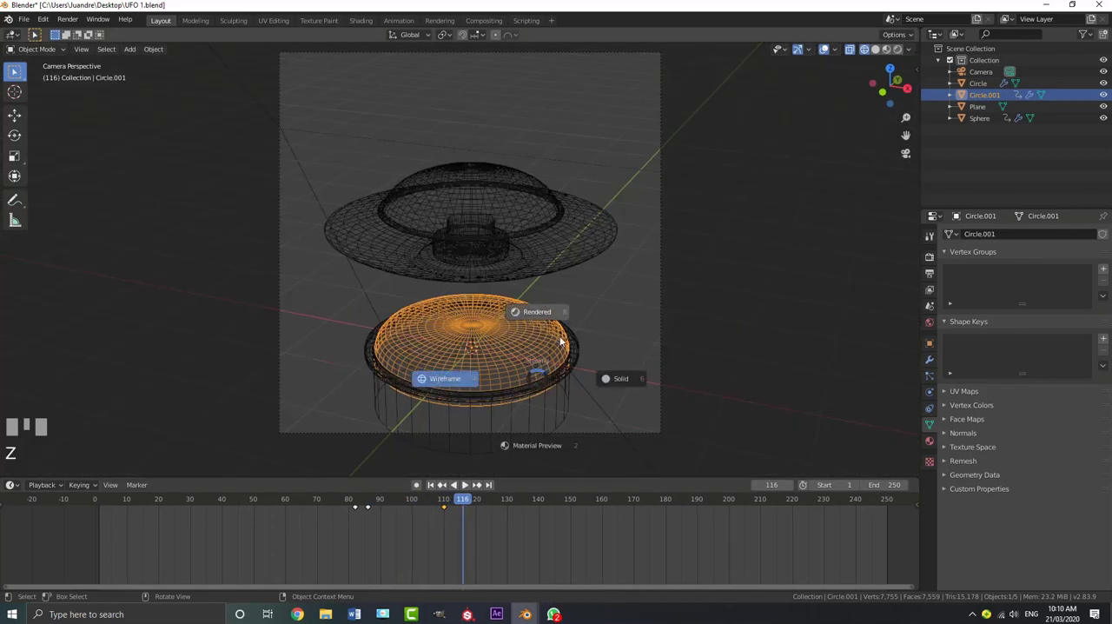
pyautogui.click(621, 378)
pyautogui.keyDown('shift'); pyautogui.moveTo(622, 377); pyautogui.dragTo(615, 328, button='middle'); pyautogui.keyUp('shift')
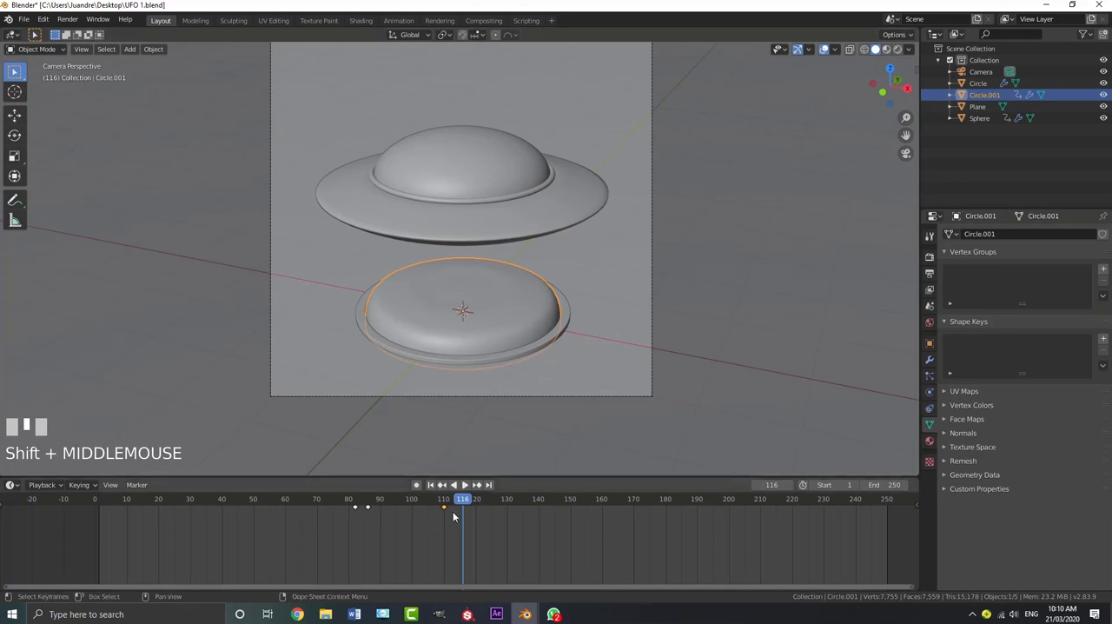
pyautogui.moveTo(433, 504); pyautogui.dragTo(94, 506)
pyautogui.press('space')
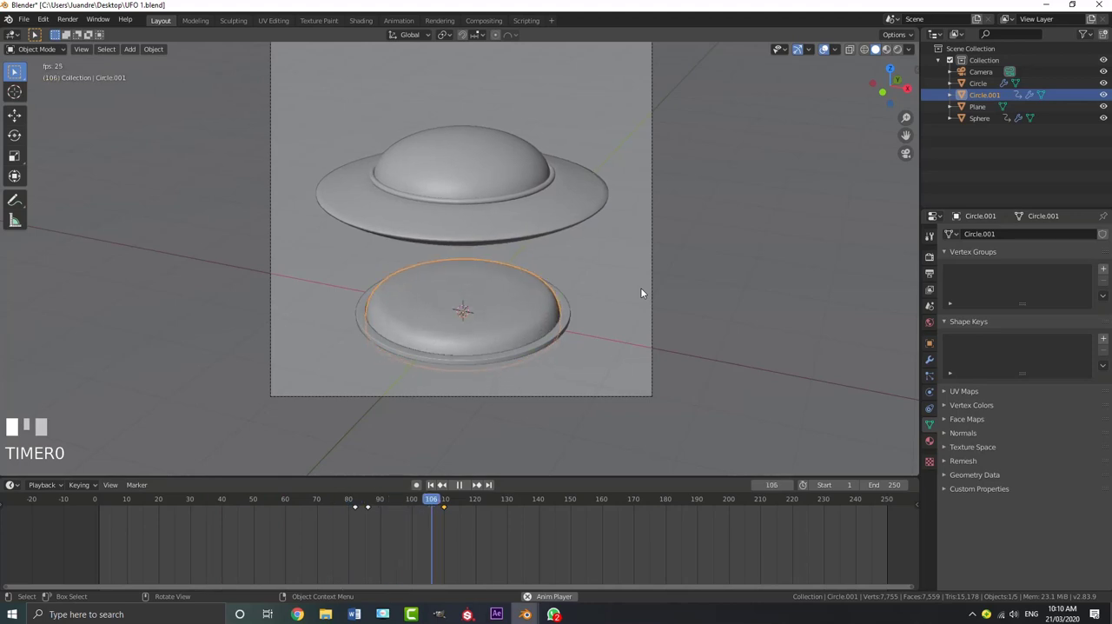
pyautogui.press('space')
# Duplicate the UFO's frame 100 keyframe to frame 120 so it keeps hovering above the button
pyautogui.click(479, 196)
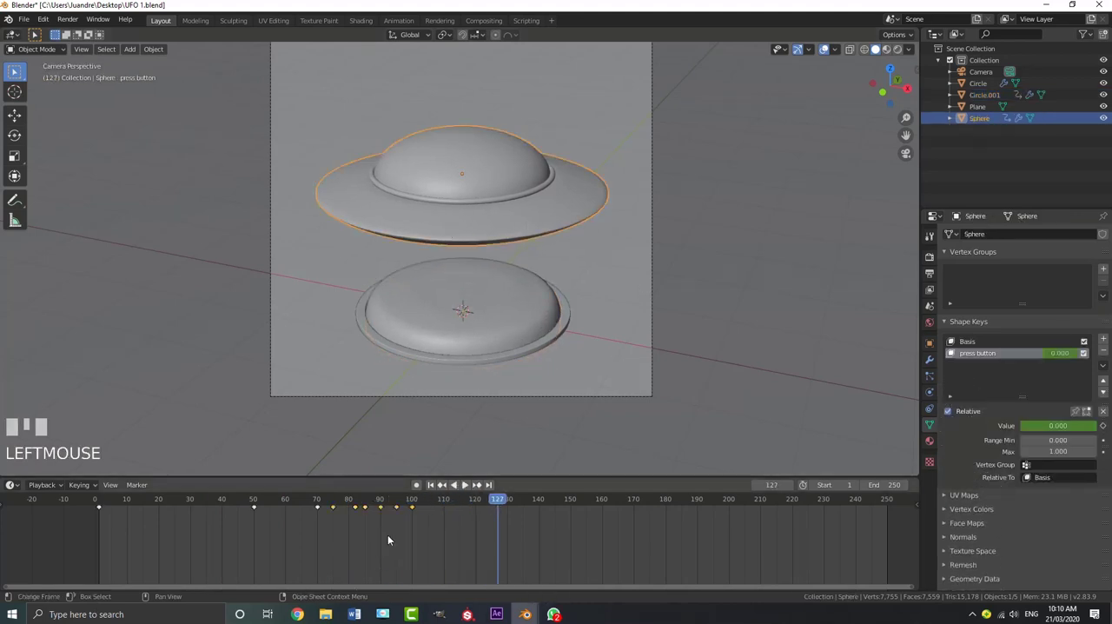
pyautogui.moveTo(480, 502); pyautogui.dragTo(404, 498)
pyautogui.moveTo(444, 547); pyautogui.dragTo(406, 497)
pyautogui.hotkey('shift', 'd')
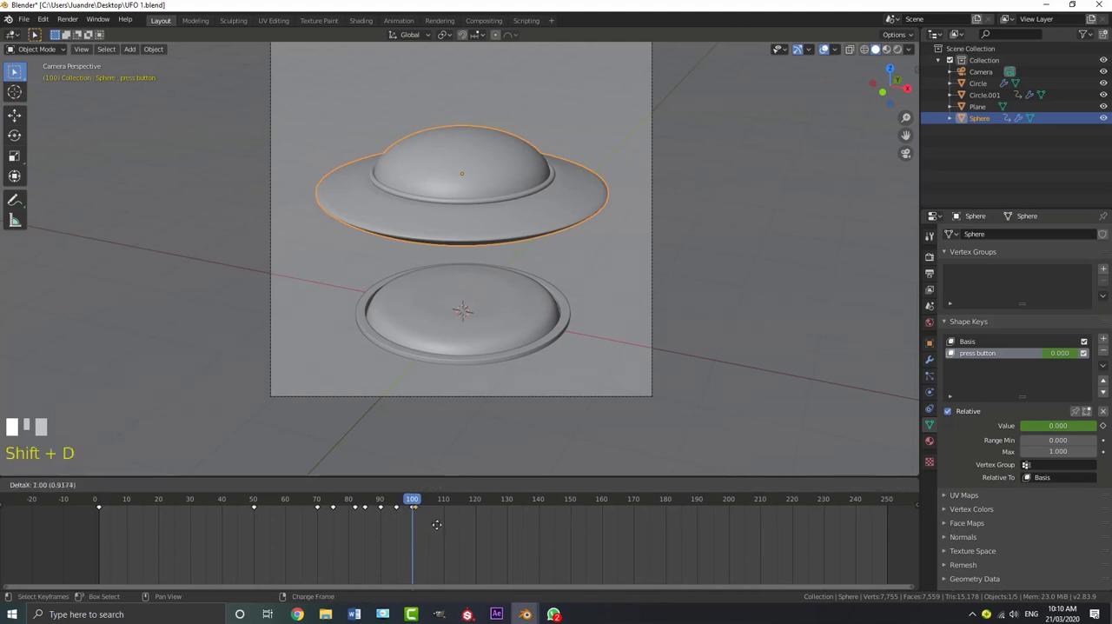
pyautogui.click(489, 538)
# Play back the UFO's pause above the button after the pusher retracts
pyautogui.press('space')
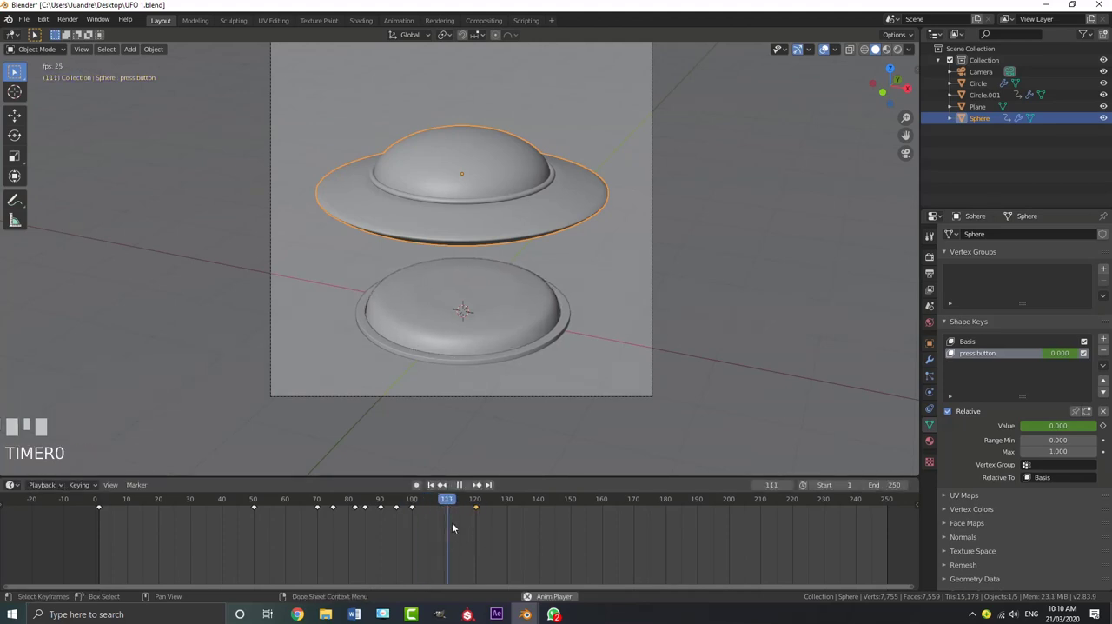
pyautogui.press('space')
pyautogui.moveTo(420, 500); pyautogui.dragTo(399, 500)
pyautogui.press('space')
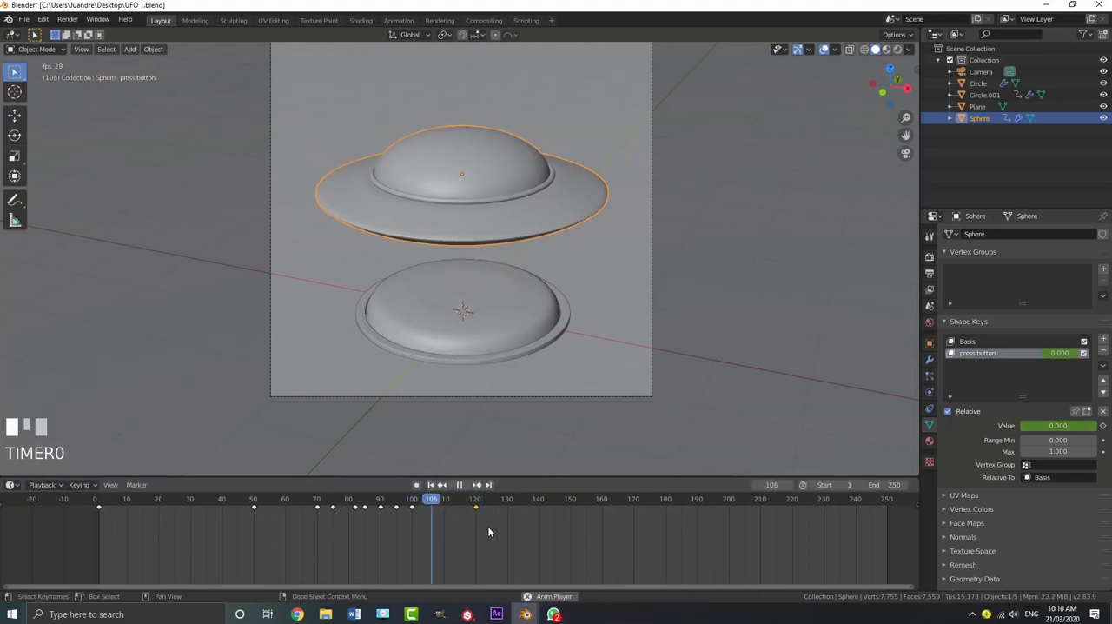
pyautogui.press('space')
# At frame 160, move the UFO along the positive X axis until it is completely outside the camera frame
pyautogui.moveTo(490, 521); pyautogui.dragTo(602, 516)
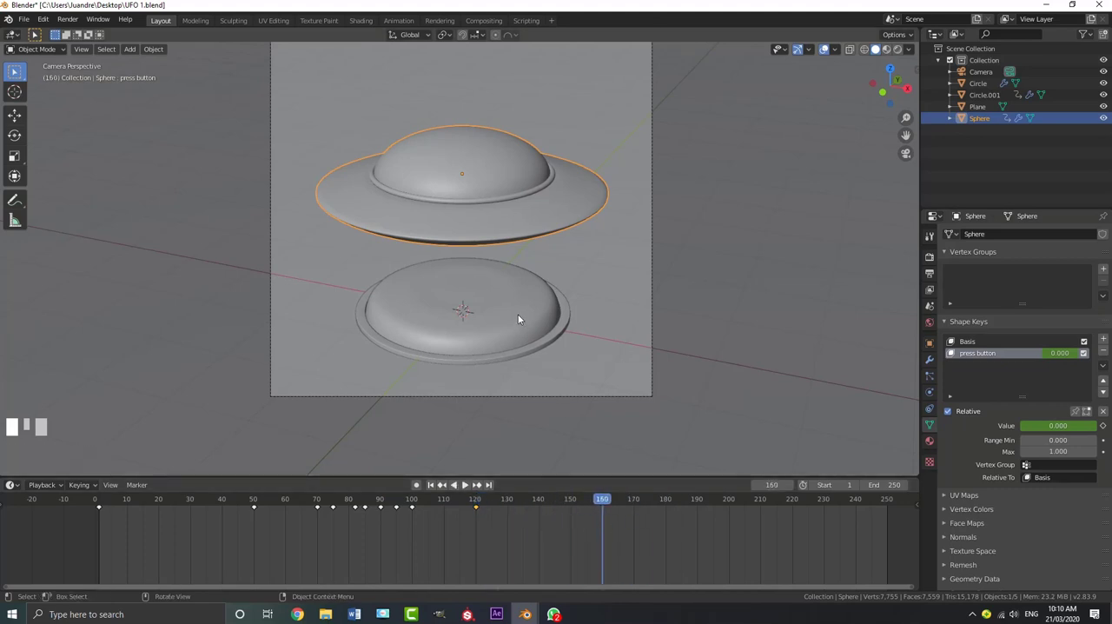
pyautogui.press('g')
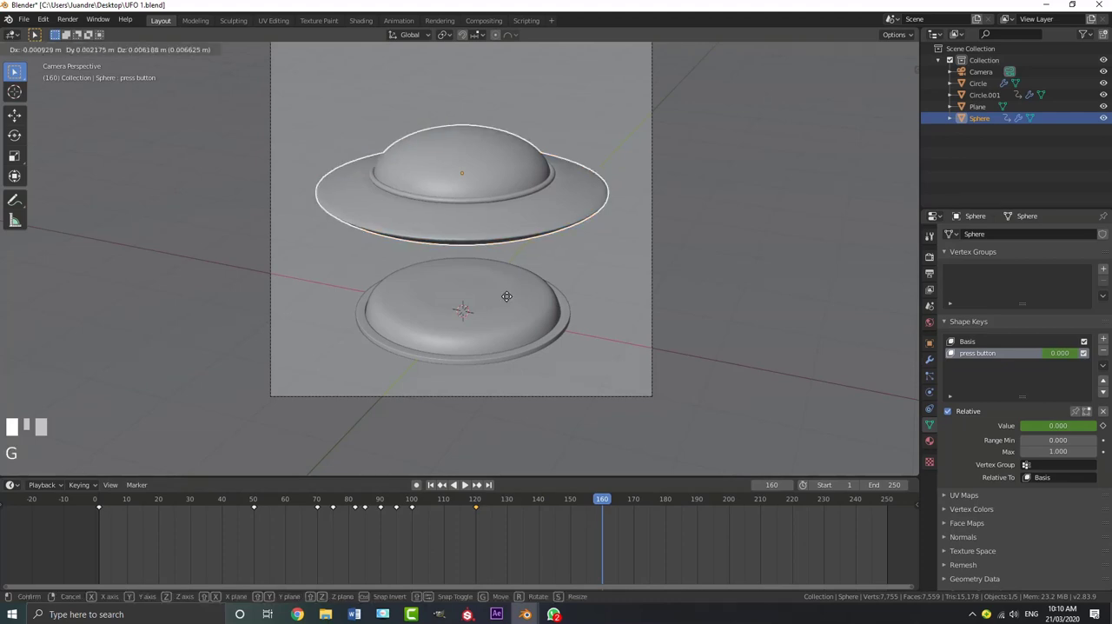
pyautogui.press('x')
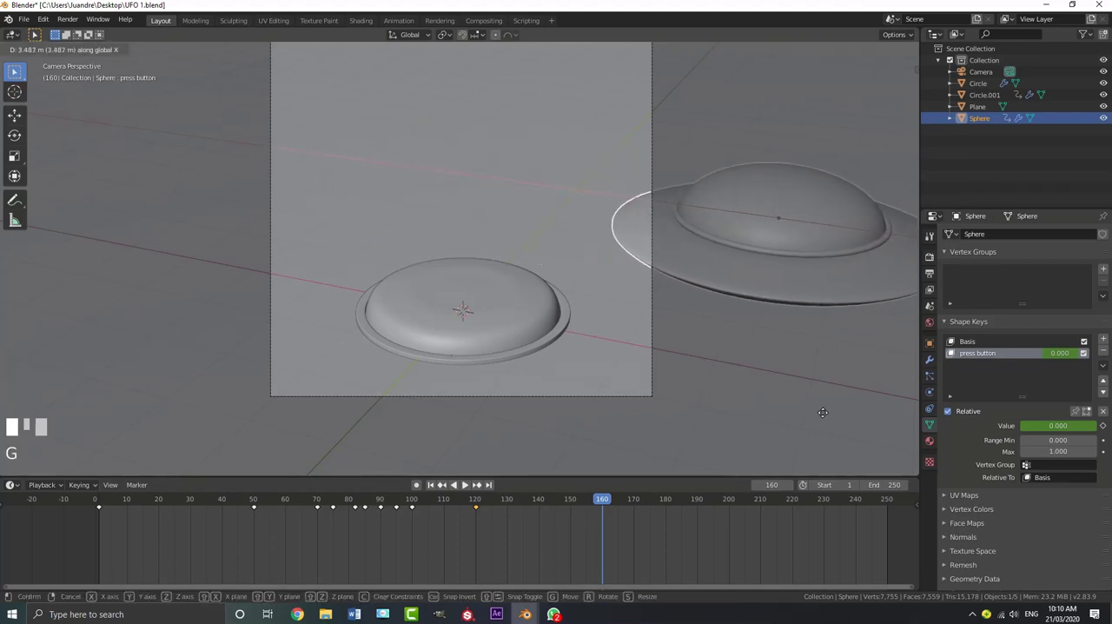
pyautogui.click(899, 452)
pyautogui.scroll(-3, 709, 266)
pyautogui.scroll(1, 709, 266)
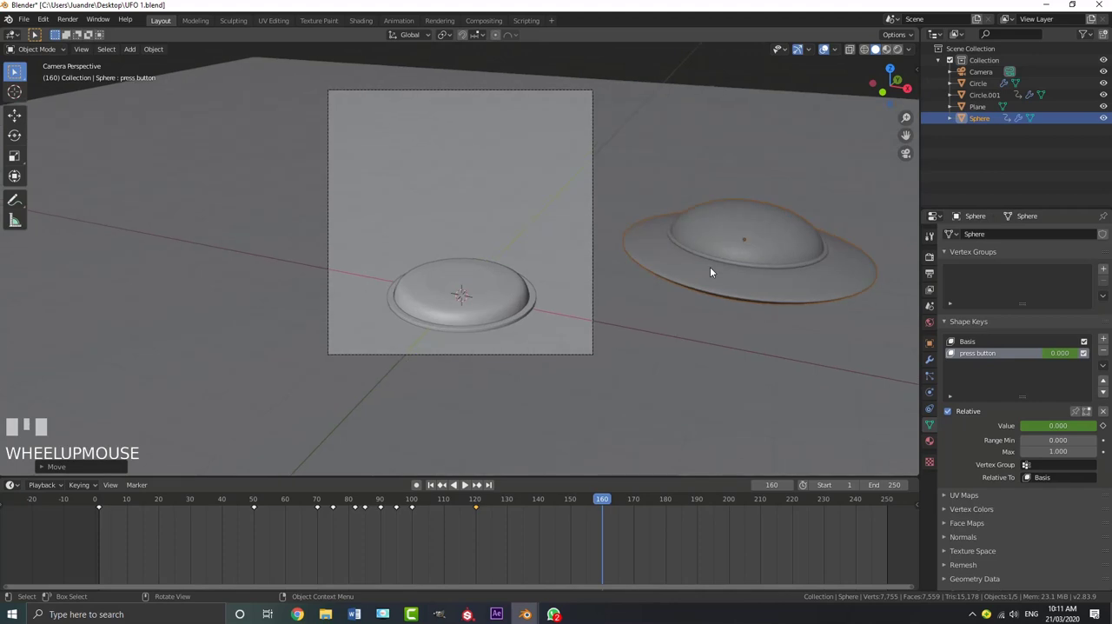
# Keyframe the UFO's location and rotation at frame 160, and return to the first frame of the animation
pyautogui.press('i')
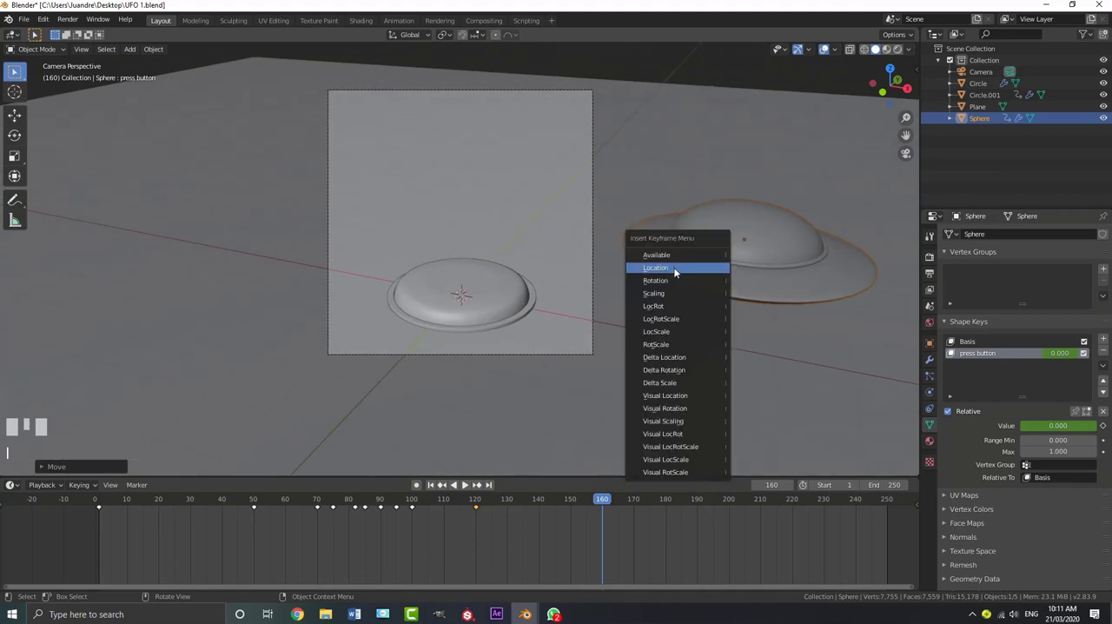
pyautogui.click(674, 269)
pyautogui.press('i')
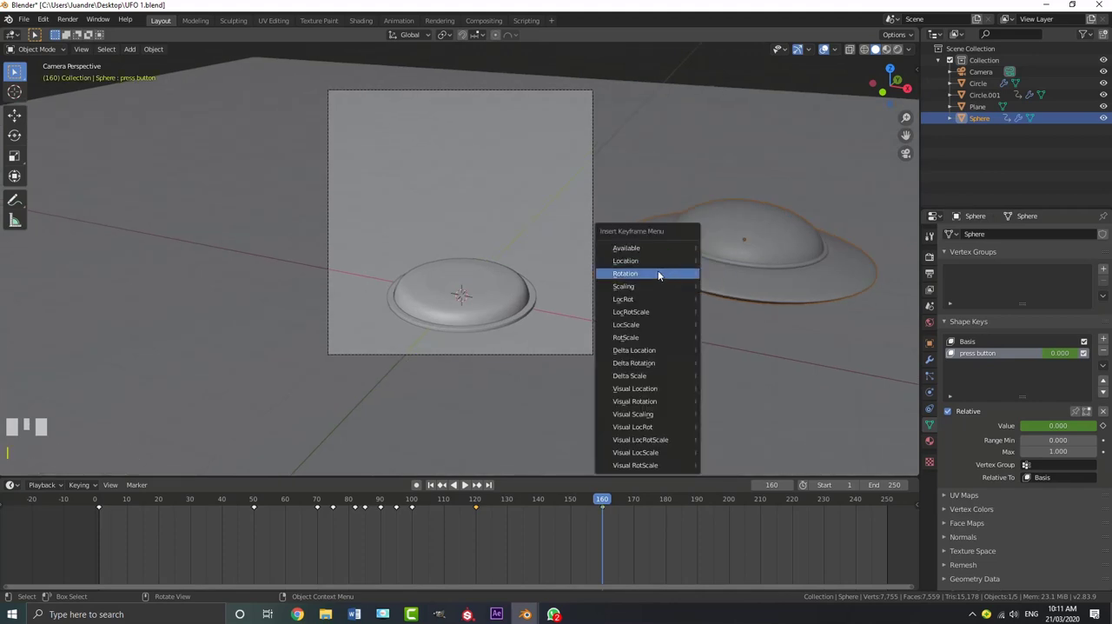
pyautogui.click(658, 275)
pyautogui.hotkey('shift', 'Left')
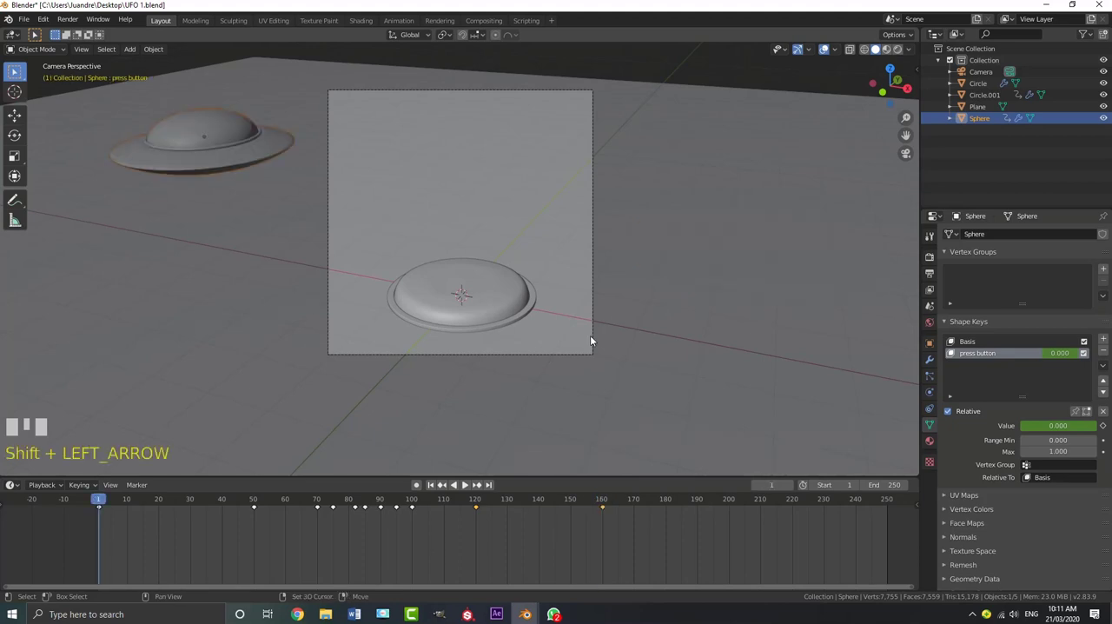
# Play back the UFO animation from the first frame through its exit from the camera frame
pyautogui.press('space')
pyautogui.hotkey('alt', 'a')
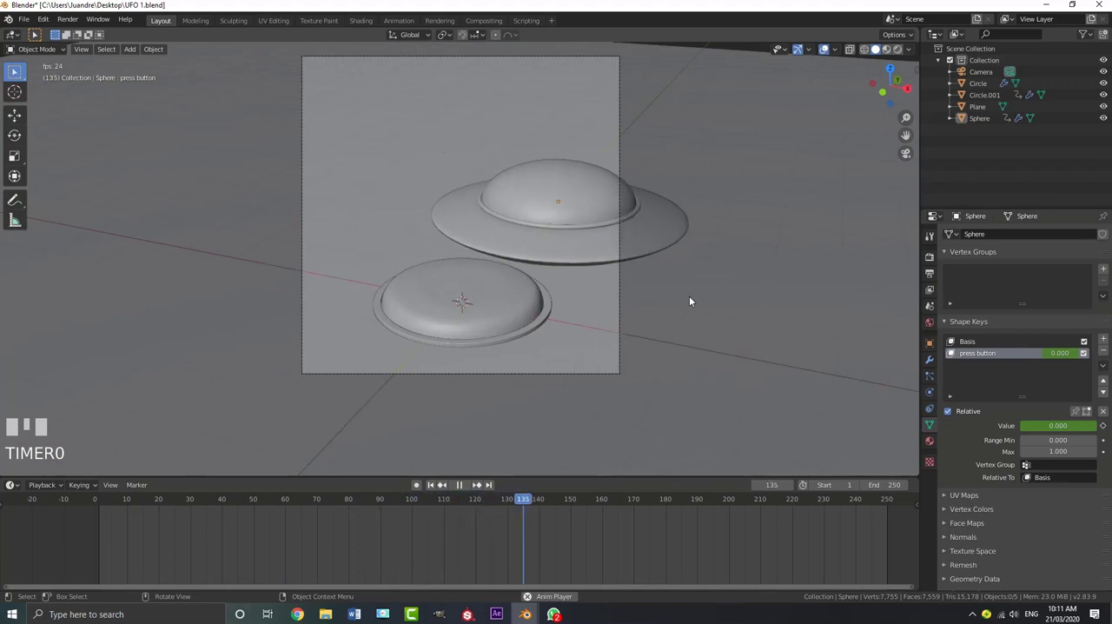
pyautogui.press('space')
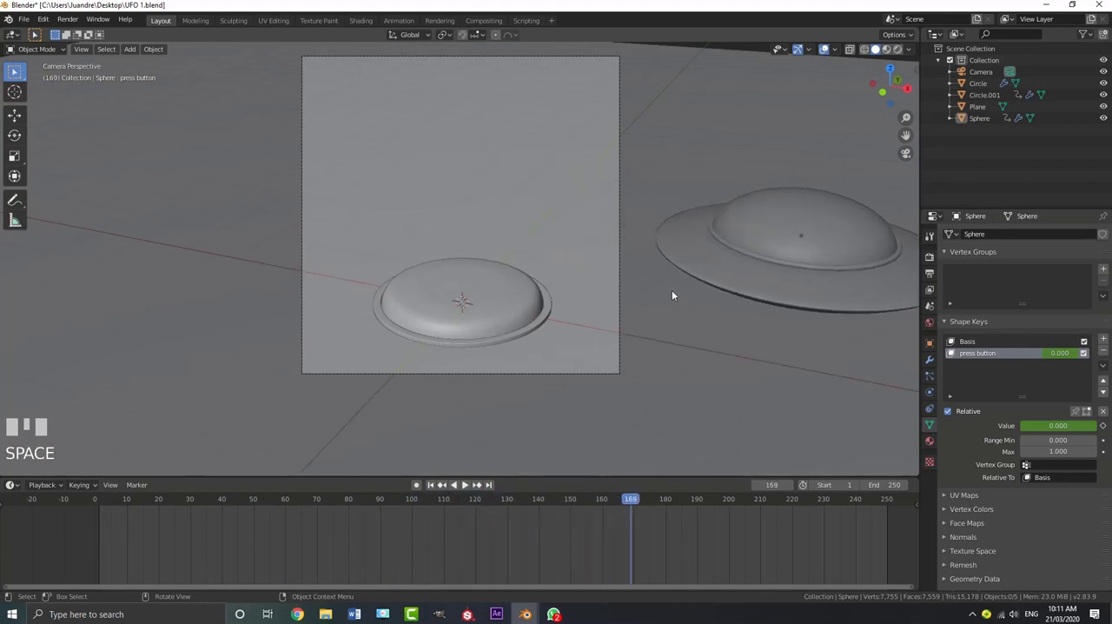
# At frame 139, tilt the UFO with a free trackball rotation and insert a Rotation keyframe
pyautogui.click(764, 279)
pyautogui.scroll(-3, 743, 259)
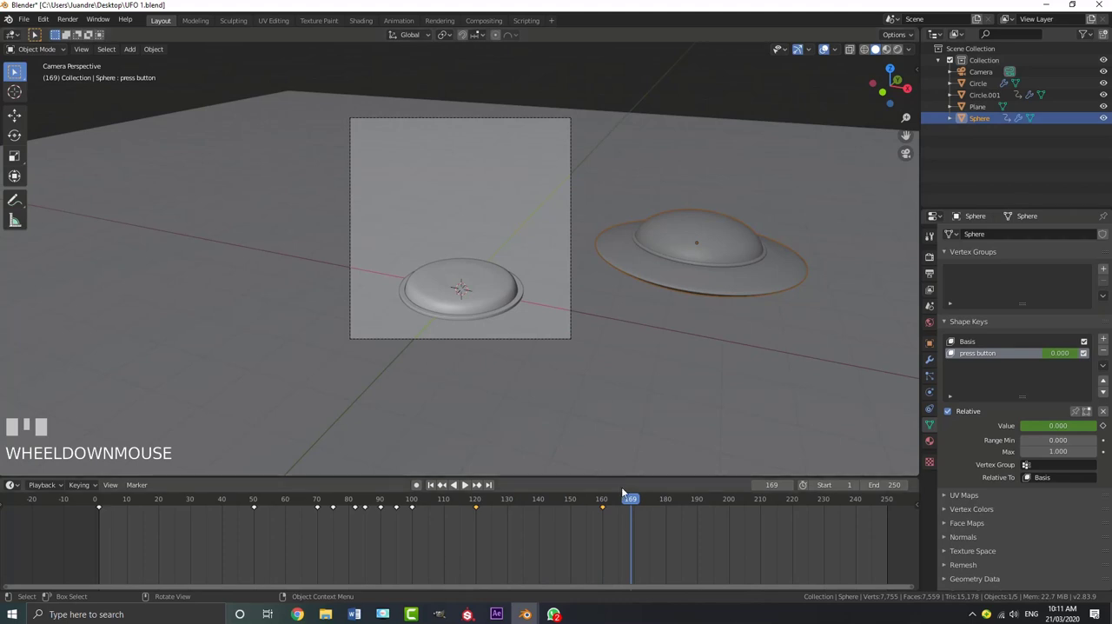
pyautogui.moveTo(512, 519); pyautogui.dragTo(538, 524)
pyautogui.scroll(1, 630, 240)
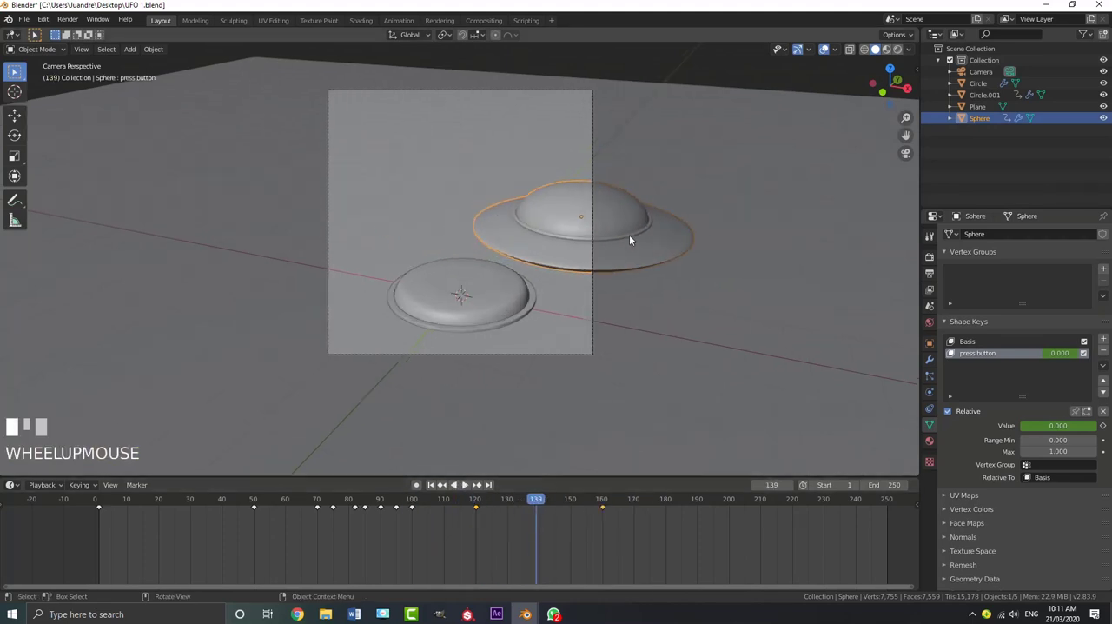
pyautogui.moveTo(513, 277); pyautogui.dragTo(556, 251, button='middle')
pyautogui.press('r')
pyautogui.press('r')
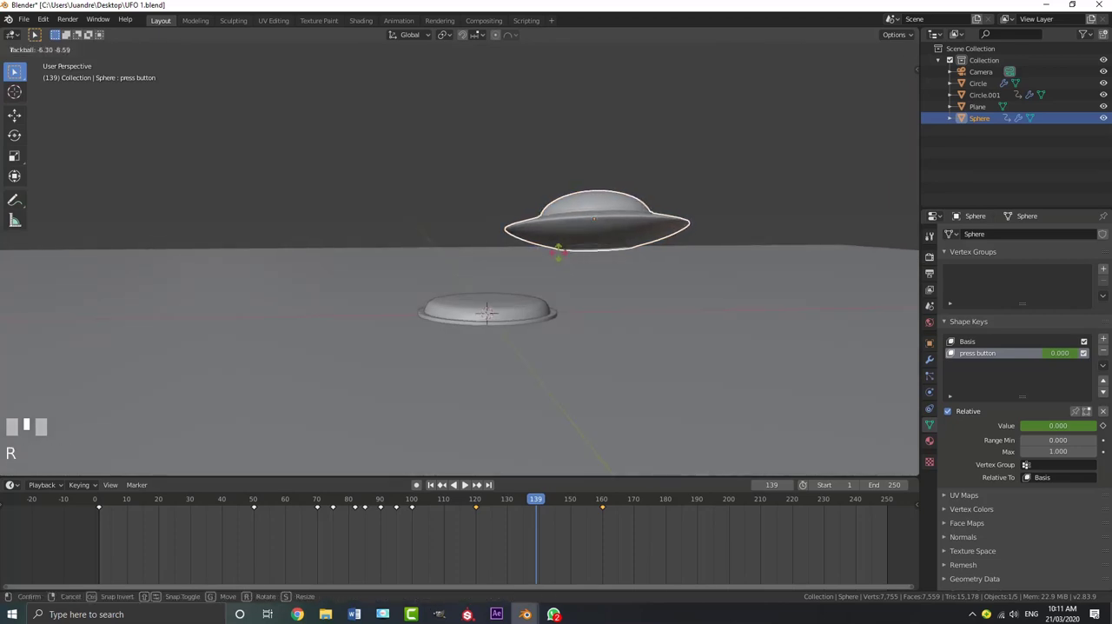
pyautogui.click(559, 253)
pyautogui.press('i')
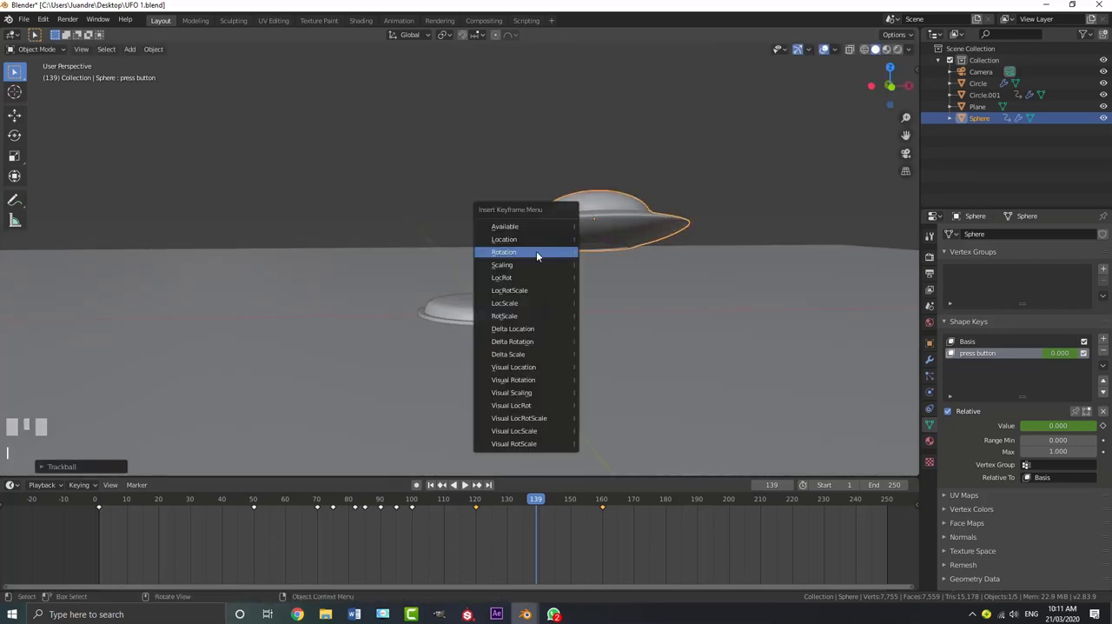
pyautogui.click(538, 253)
# Play back the animation through the camera to review the UFO's tilt as it flies out, including a run from frame 1
pyautogui.click(446, 502)
pyautogui.press('KP_0')
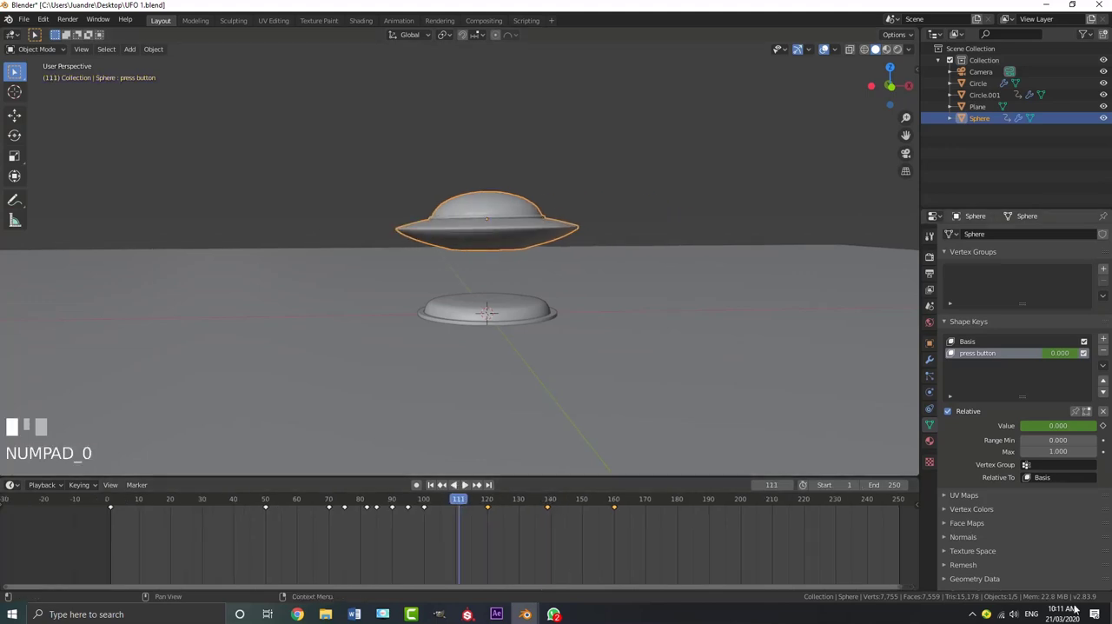
pyautogui.middleClick(574, 408)
pyautogui.press('KP_0')
pyautogui.press('space')
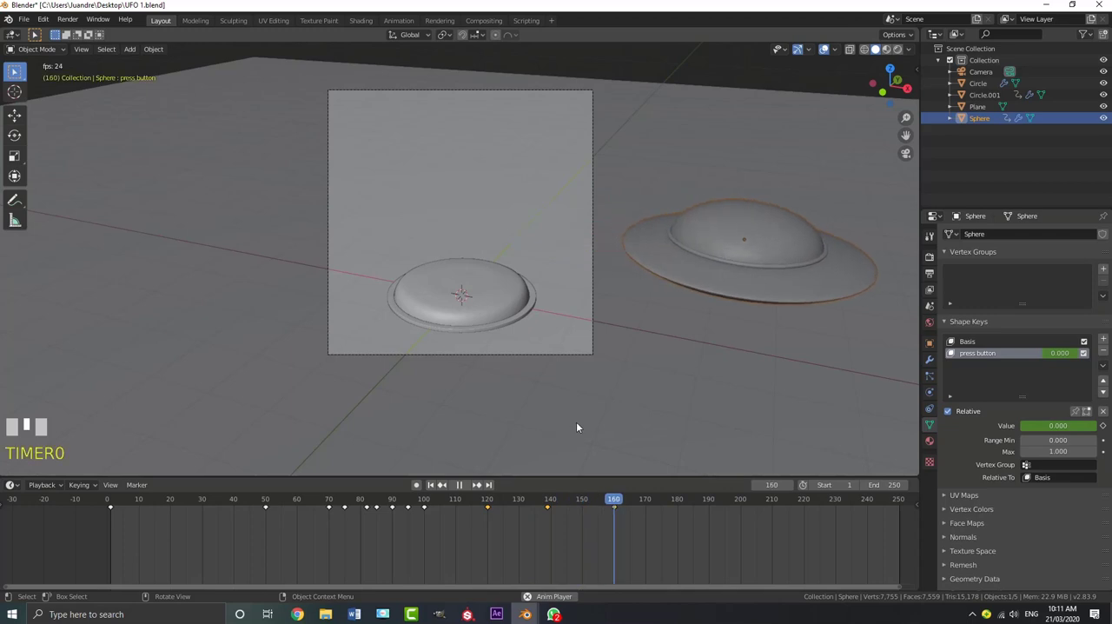
pyautogui.press('space')
pyautogui.hotkey('shift', 'Left')
pyautogui.hotkey('alt', 'a')
pyautogui.scroll(2, 435, 312)
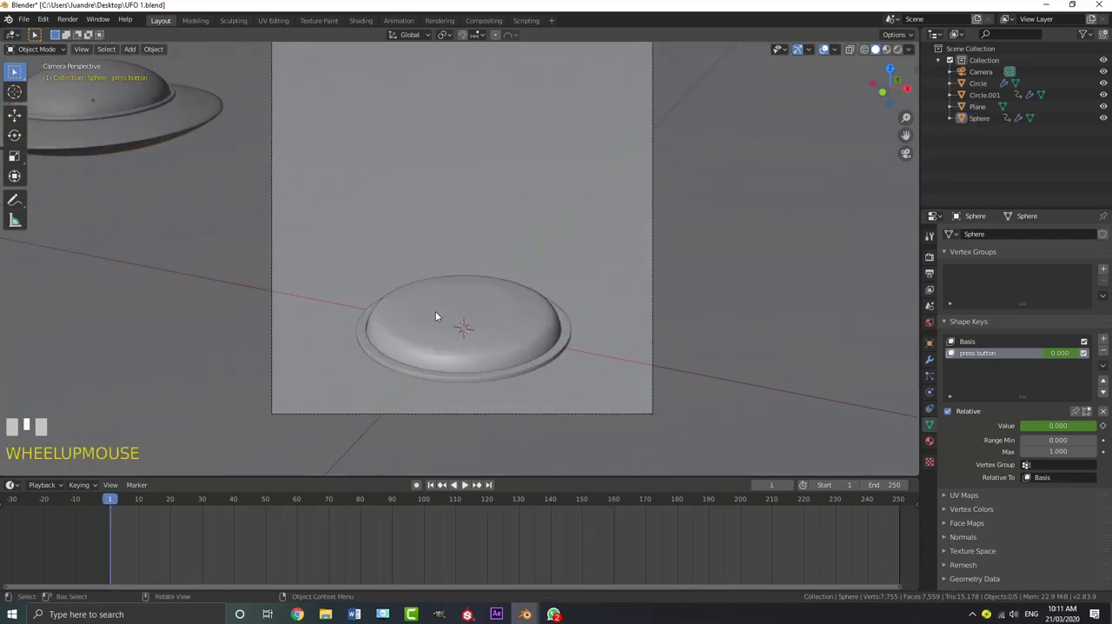
pyautogui.press('space')
pyautogui.scroll(-2, 434, 300)
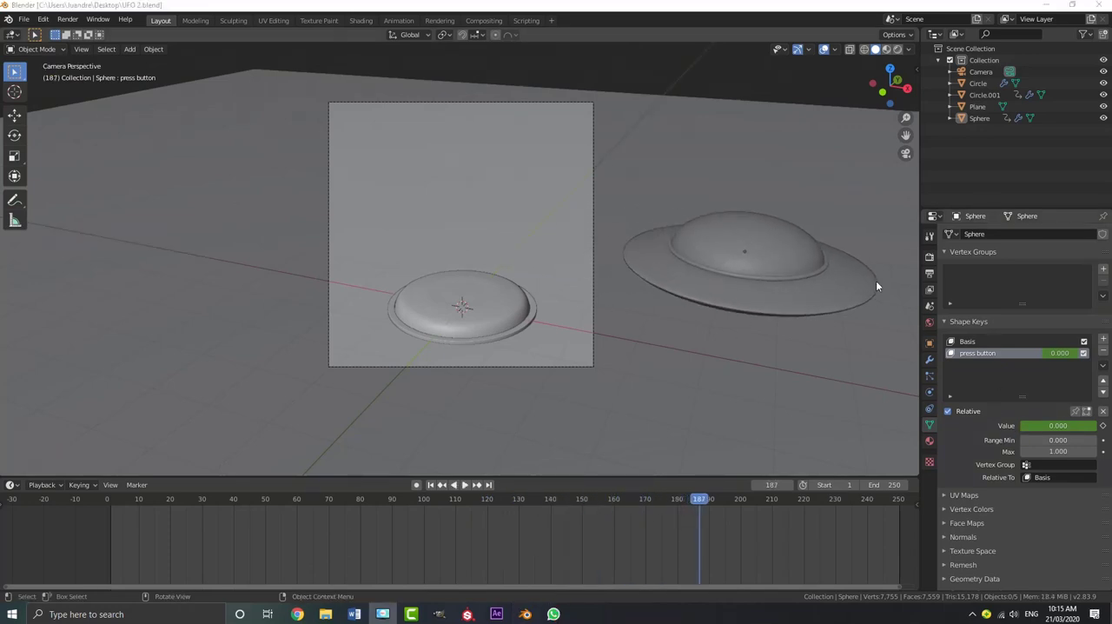
# Enable Ambient Occlusion and Screen Space Reflections with Refraction in the Eevee render settings
pyautogui.click(928, 256)
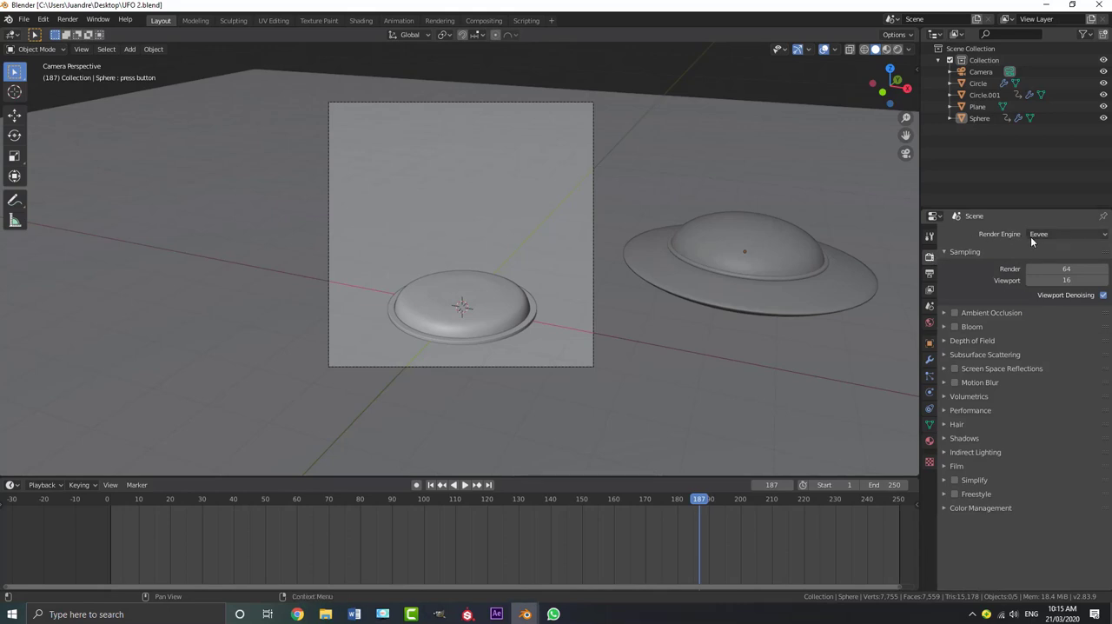
pyautogui.click(955, 314)
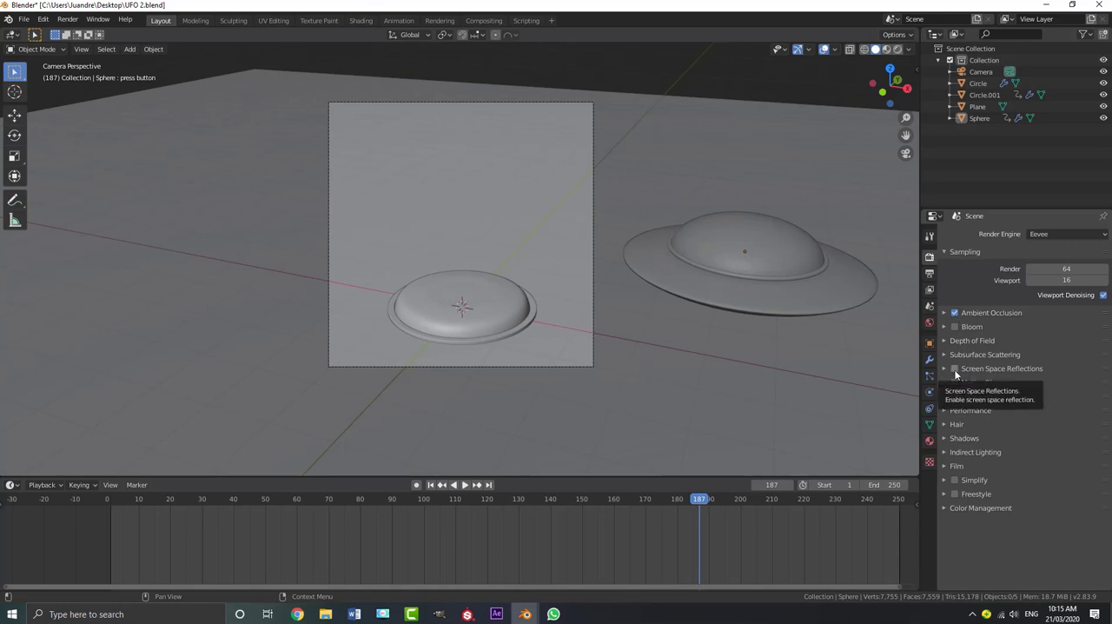
pyautogui.click(955, 369)
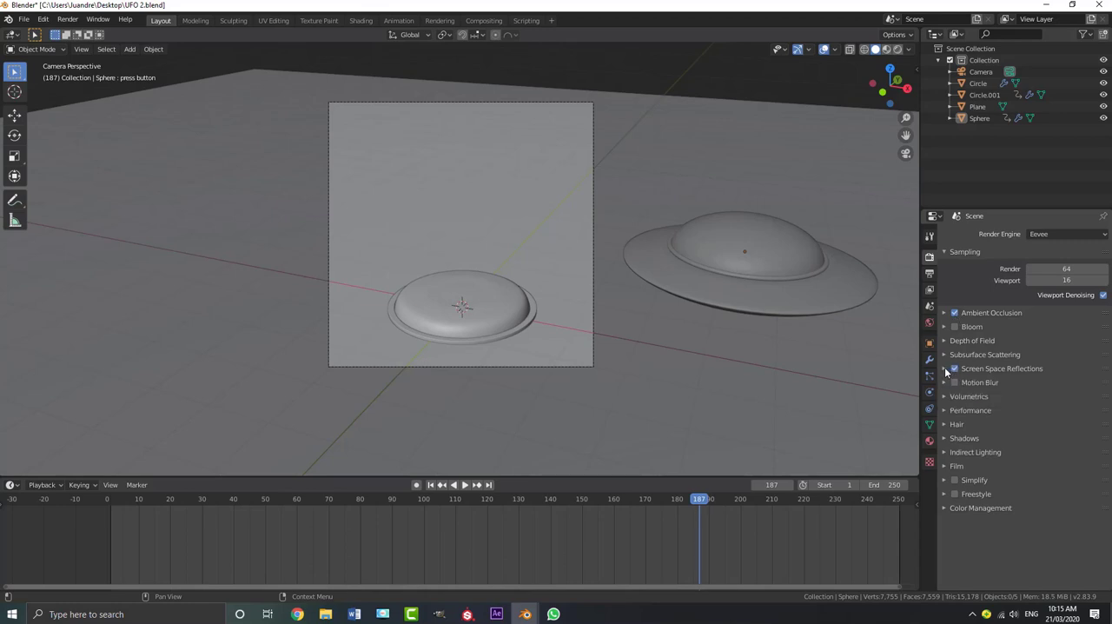
pyautogui.click(945, 370)
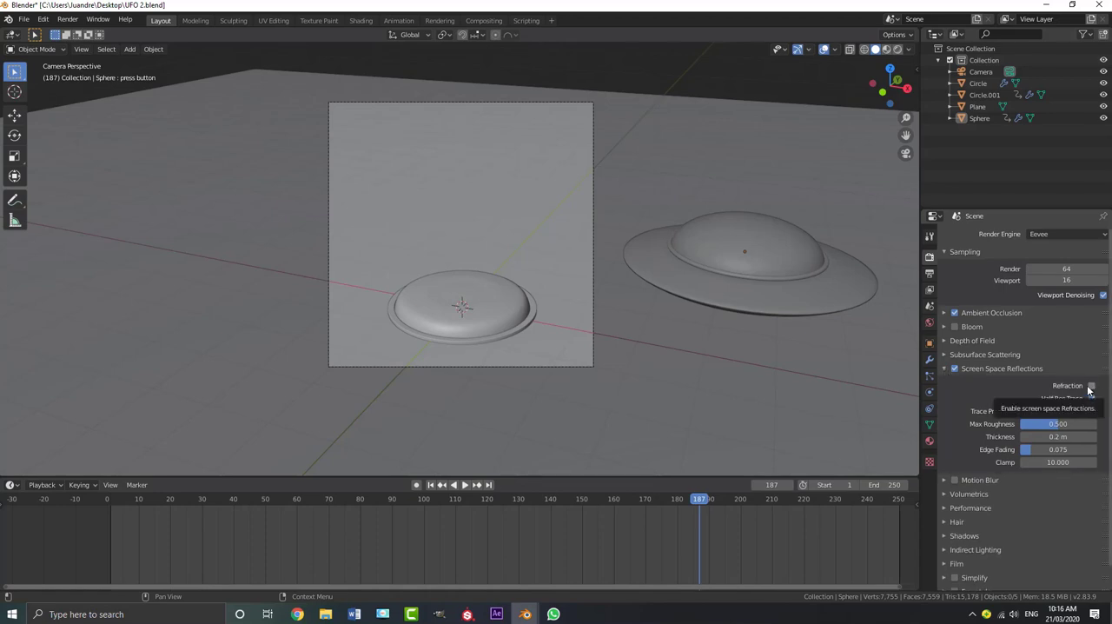
pyautogui.click(1090, 385)
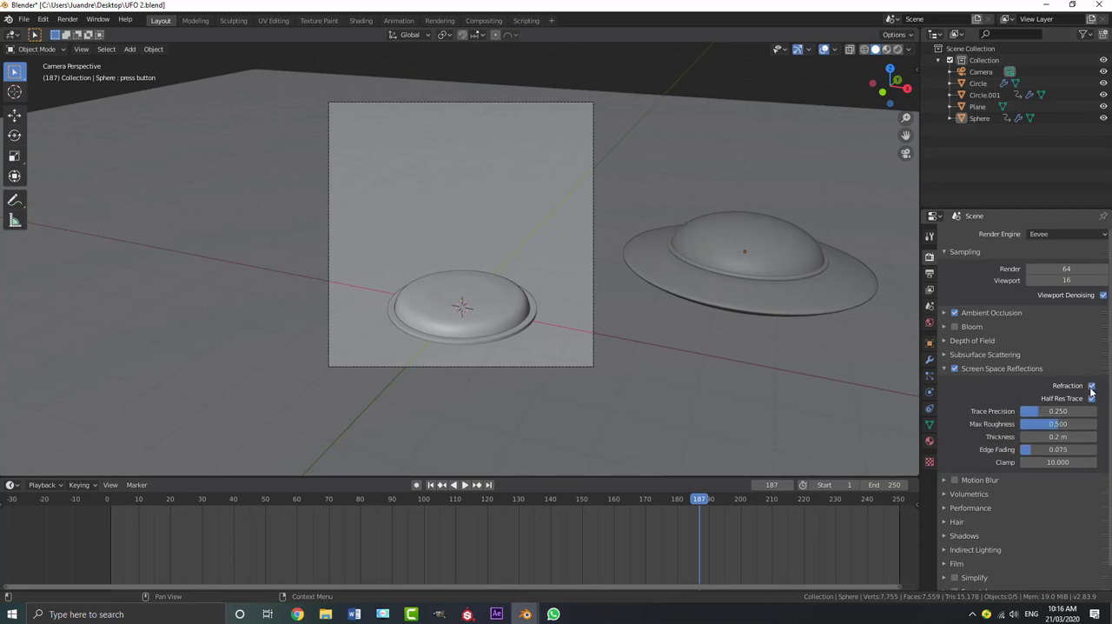
# Use an Environment Texture as the world background color and load royal_esplanade_4k.hdr from the HDRIs folder
pyautogui.click(929, 324)
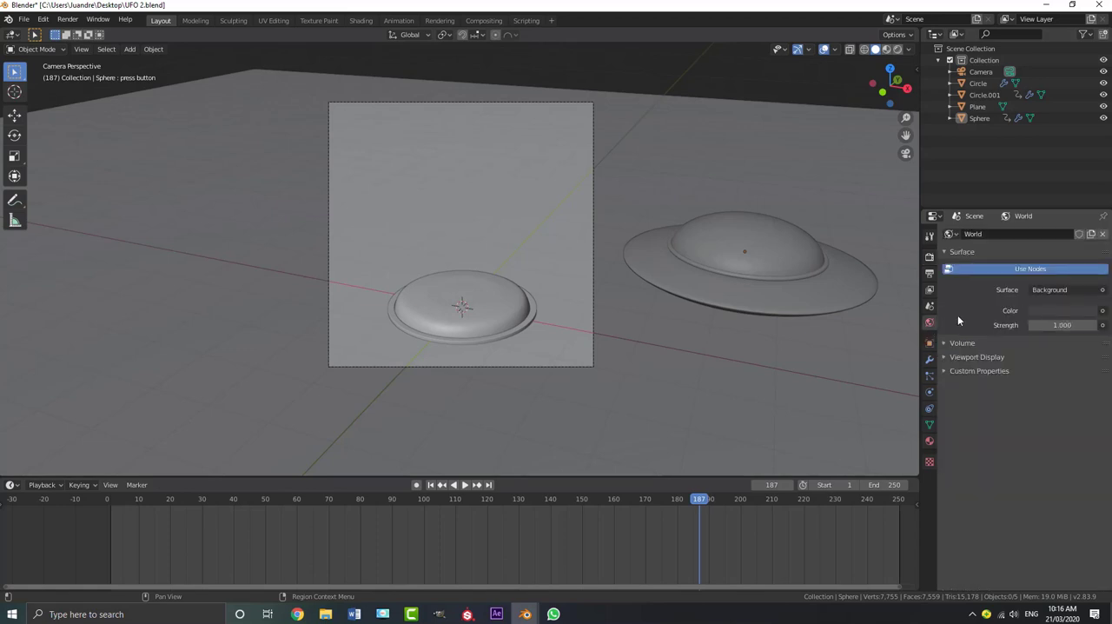
pyautogui.click(1103, 311)
pyautogui.click(894, 362)
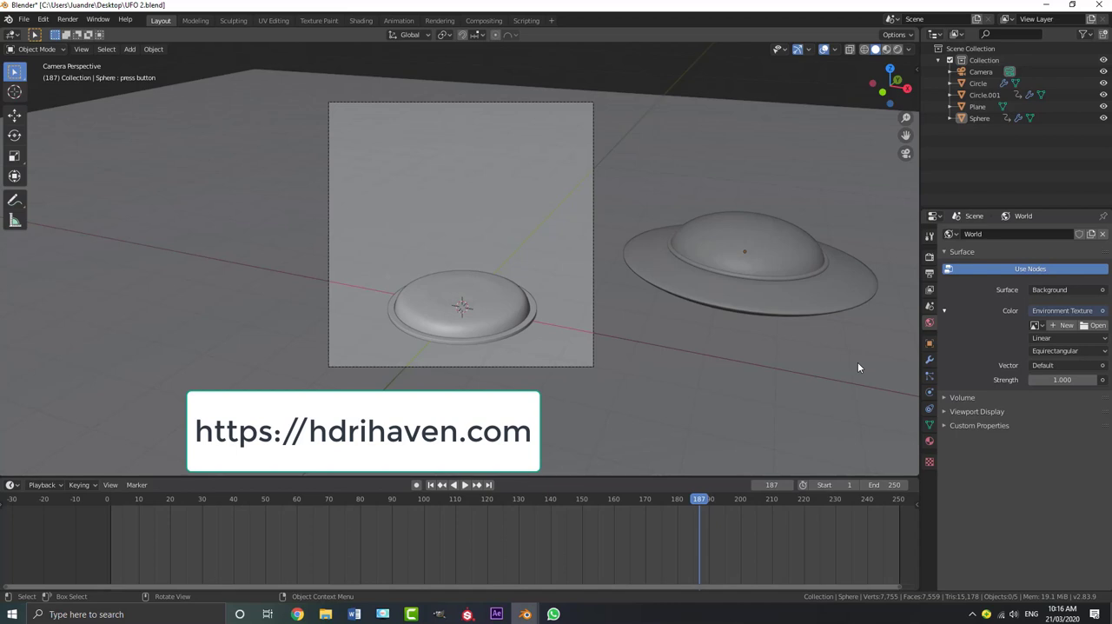
pyautogui.click(1098, 325)
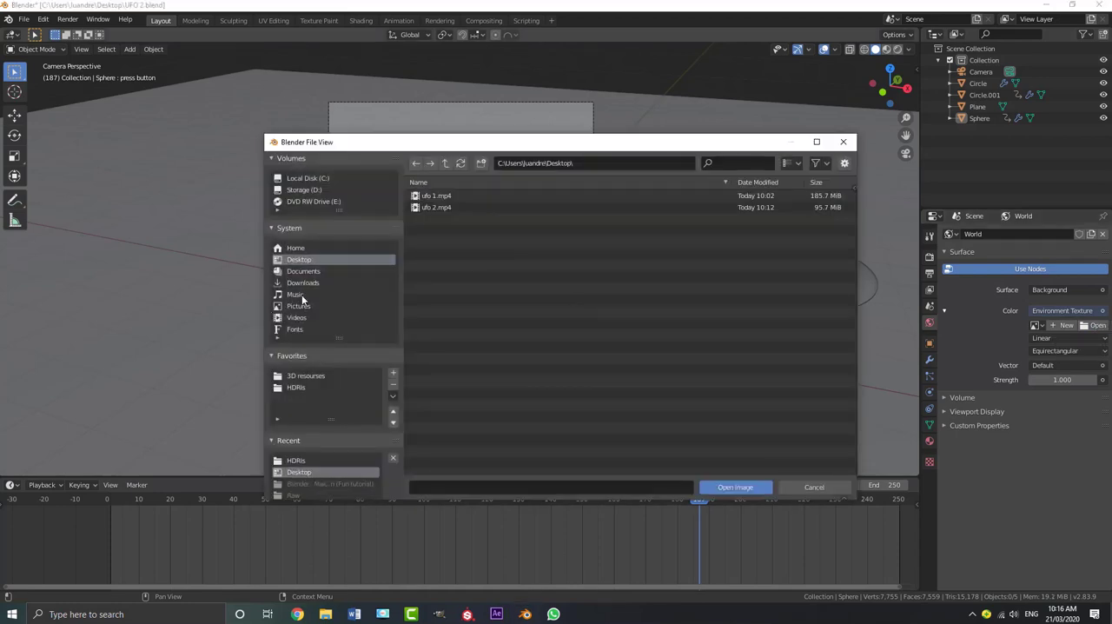
pyautogui.click(302, 387)
pyautogui.click(459, 230)
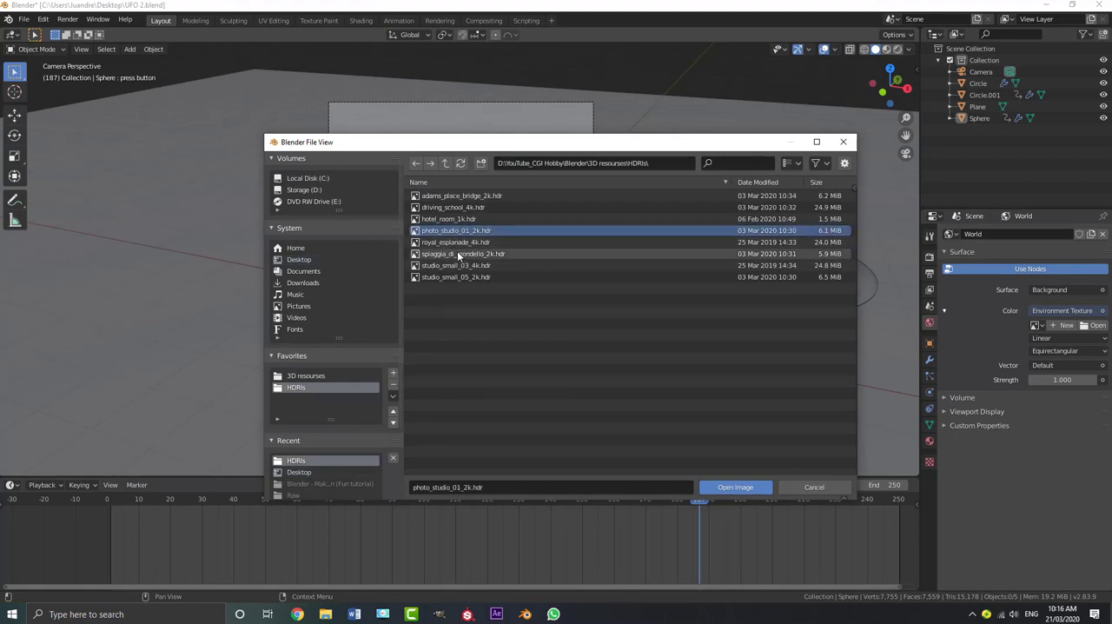
pyautogui.click(457, 253)
pyautogui.click(456, 242)
pyautogui.click(735, 486)
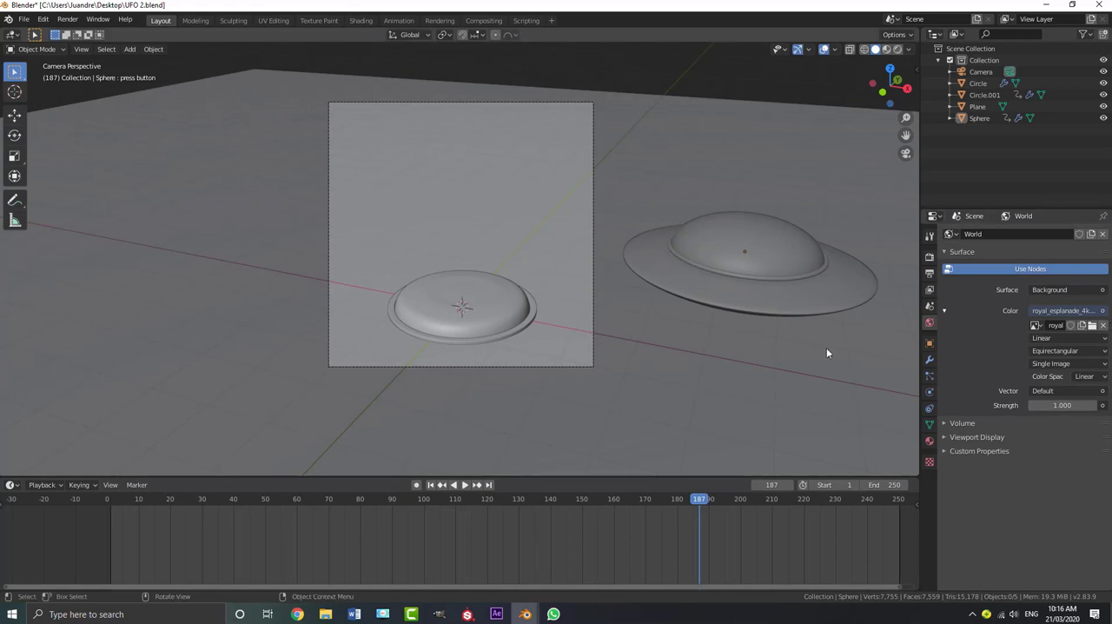
# Set the world background strength to 0.3
pyautogui.click(1064, 405)
pyautogui.write('1.0')
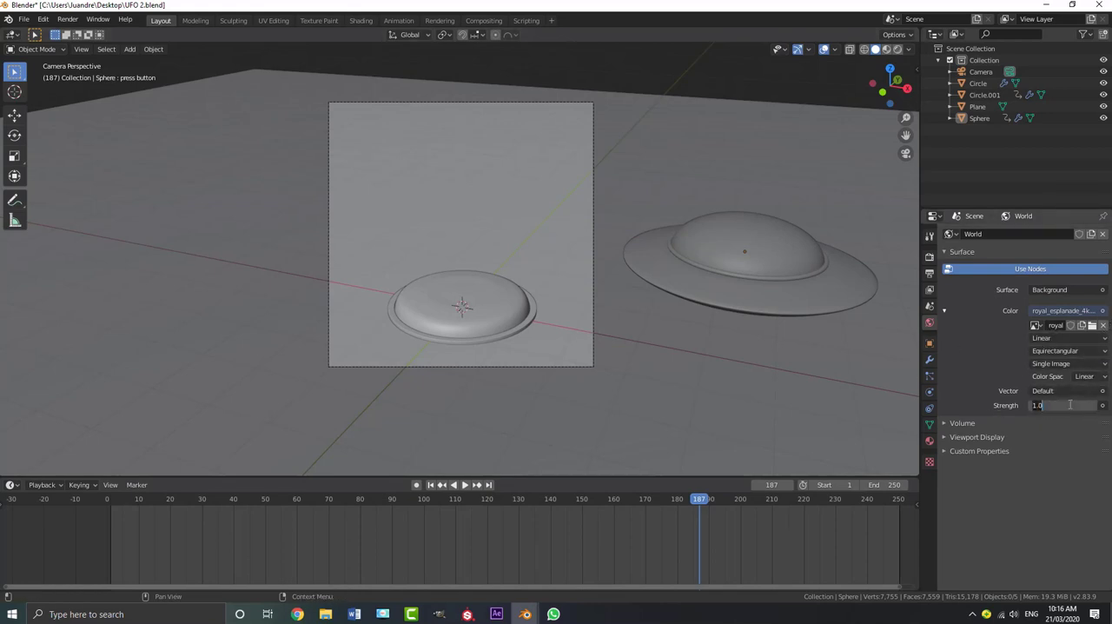
pyautogui.press('Return')
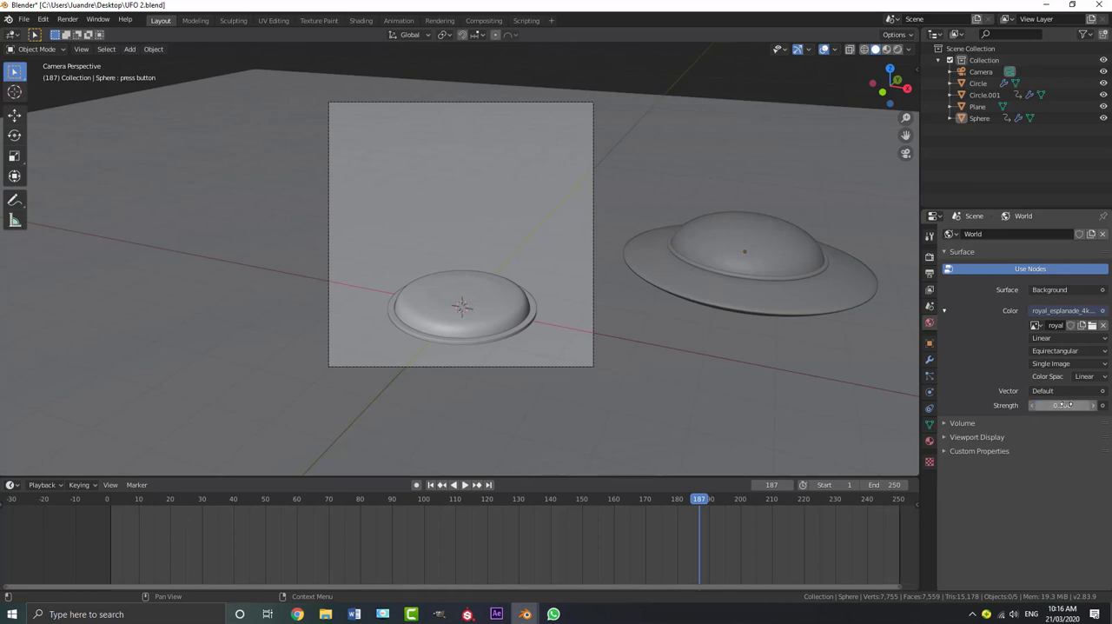
# Add an area light at the button and raise it along the Z axis well above the scene objects
pyautogui.scroll(-2, 653, 249)
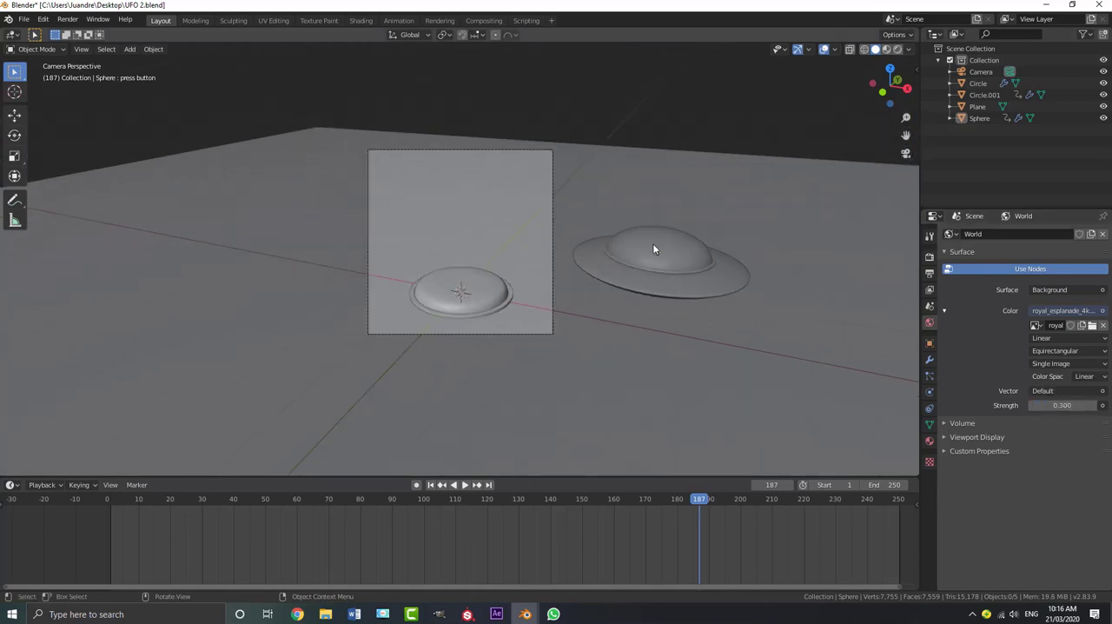
pyautogui.scroll(1, 552, 263)
pyautogui.moveTo(558, 265); pyautogui.dragTo(464, 272, button='middle')
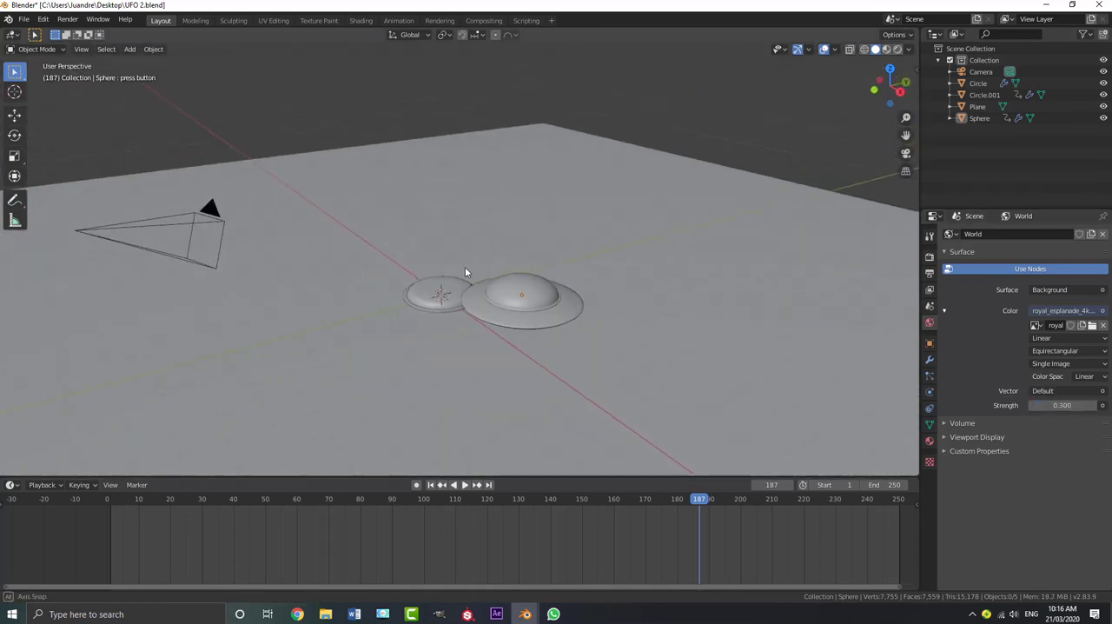
pyautogui.hotkey('shift', 'a')
pyautogui.moveTo(409, 266)
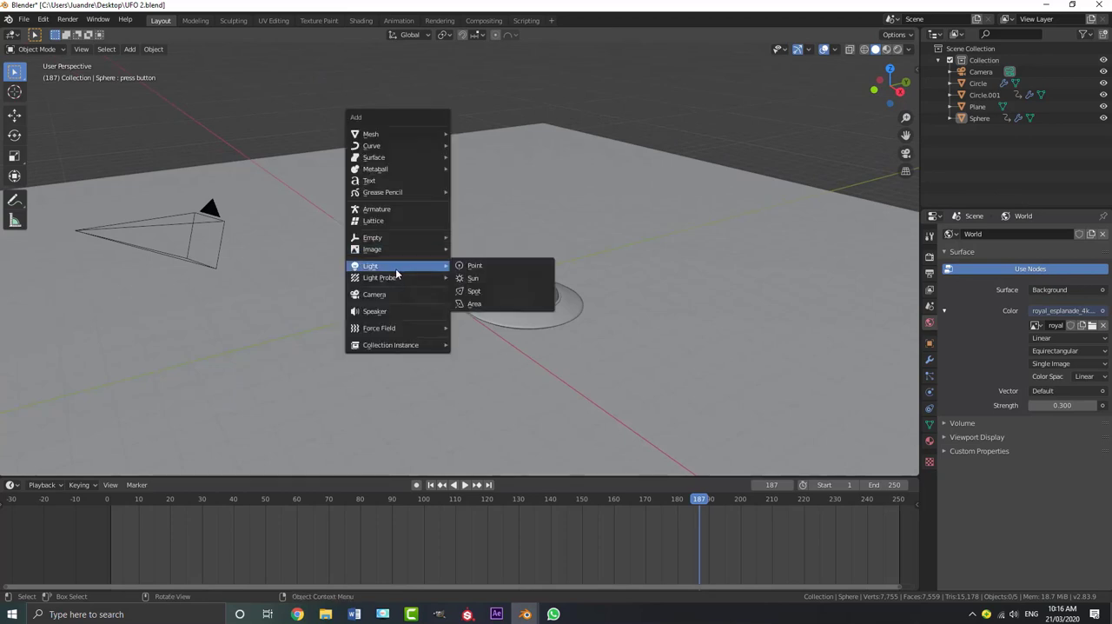
pyautogui.click(486, 304)
pyautogui.press('g')
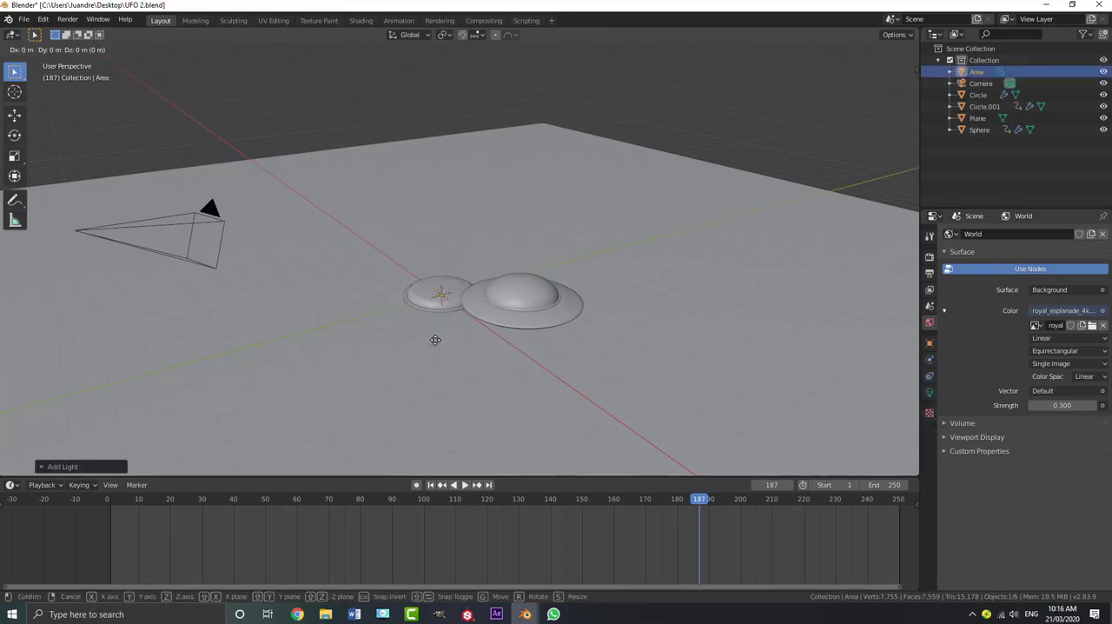
pyautogui.press('z')
pyautogui.click(464, 163)
# Set the area light's size to 5 m and its power to 600 W
pyautogui.moveTo(454, 274); pyautogui.dragTo(499, 235, button='middle')
pyautogui.click(929, 392)
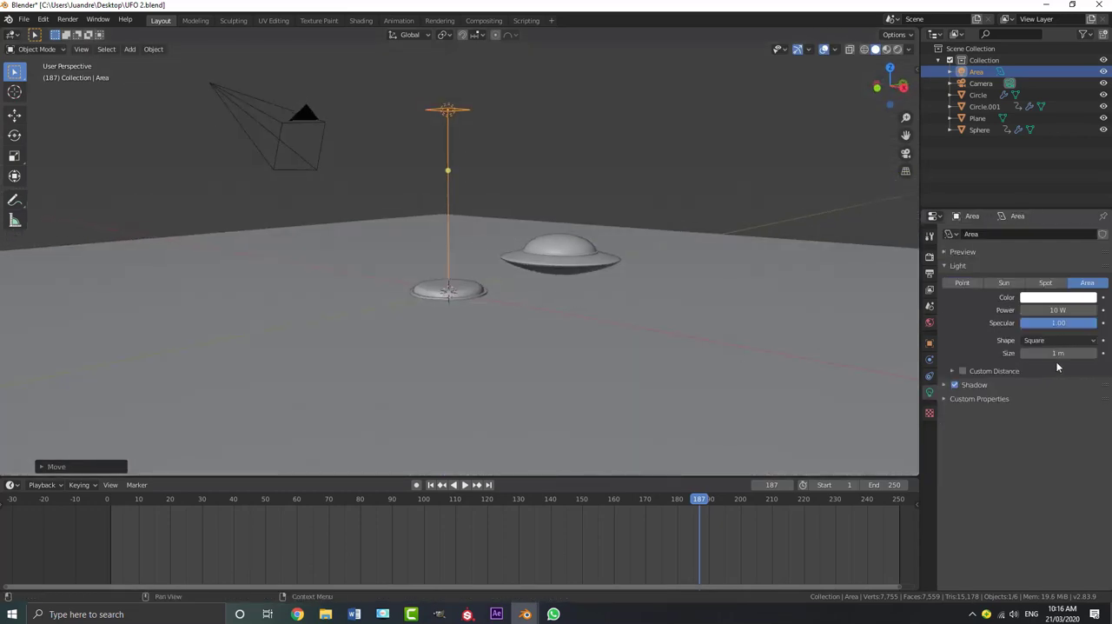
pyautogui.click(1051, 352)
pyautogui.write('5')
pyautogui.press('Return')
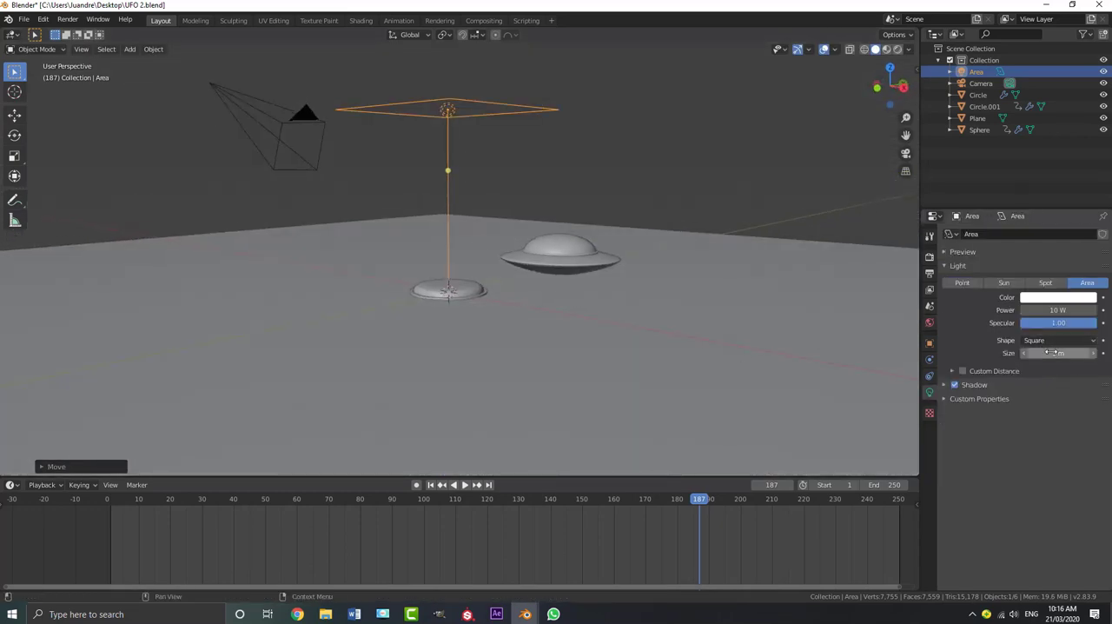
pyautogui.click(1055, 309)
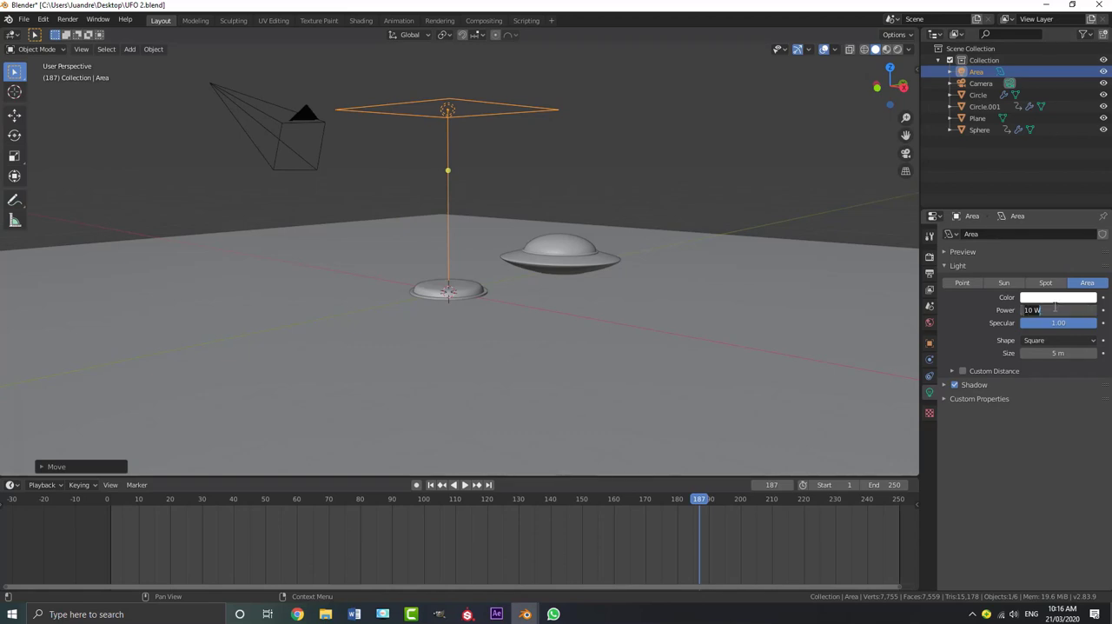
pyautogui.write('600')
pyautogui.press('Return')
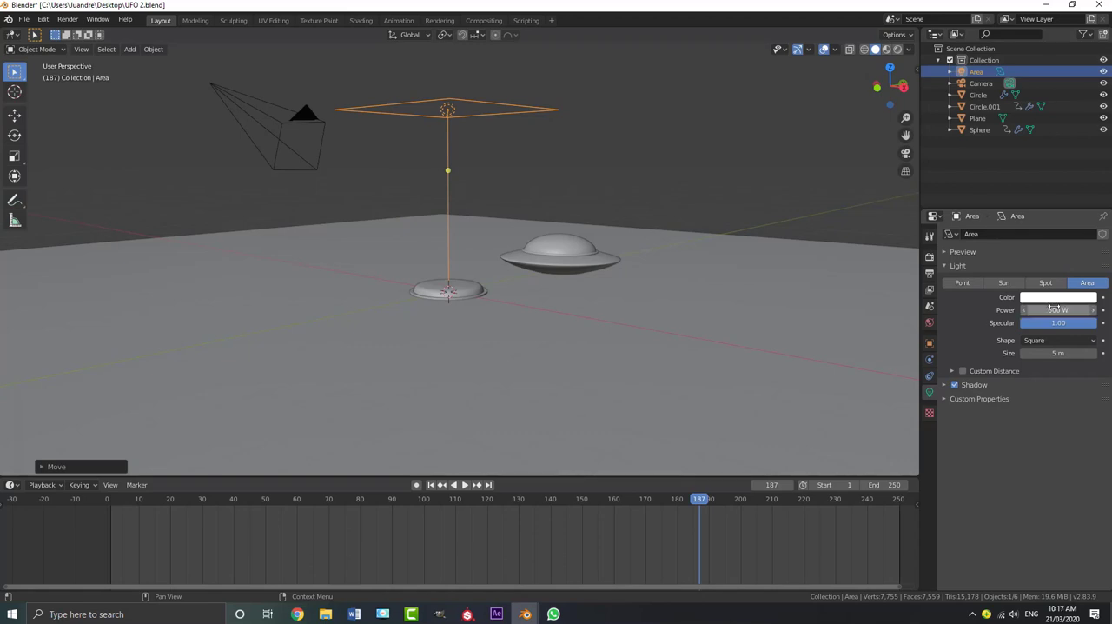
# Tilt the area light and shift it toward the camera's side, aimed down near the button, and return to the camera view
pyautogui.moveTo(591, 299); pyautogui.dragTo(613, 293, button='middle')
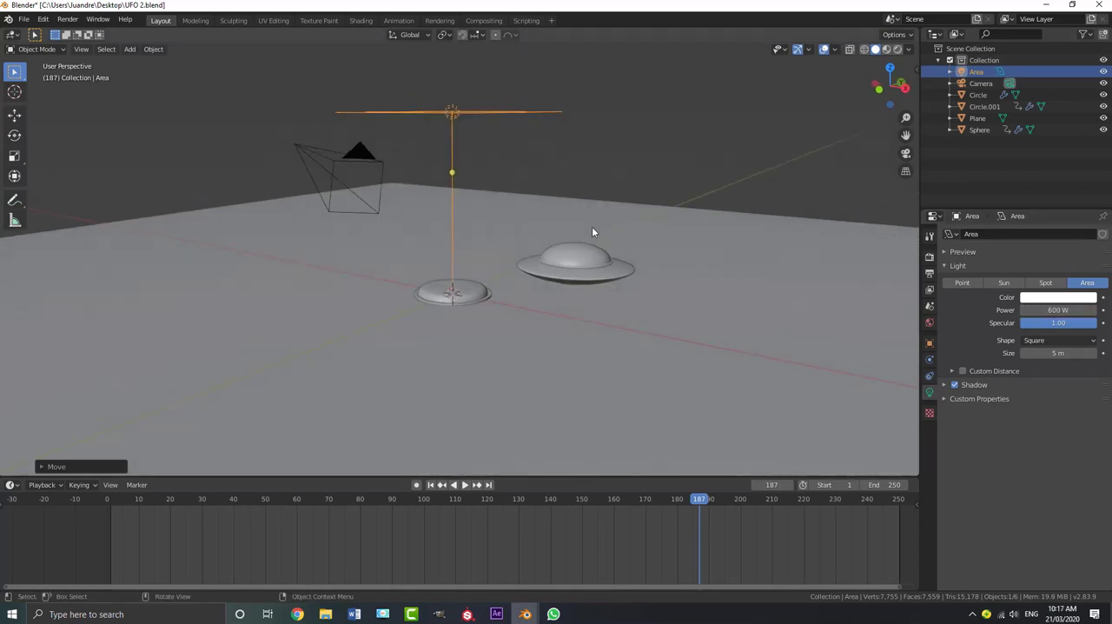
pyautogui.moveTo(595, 231); pyautogui.dragTo(603, 269, button='middle')
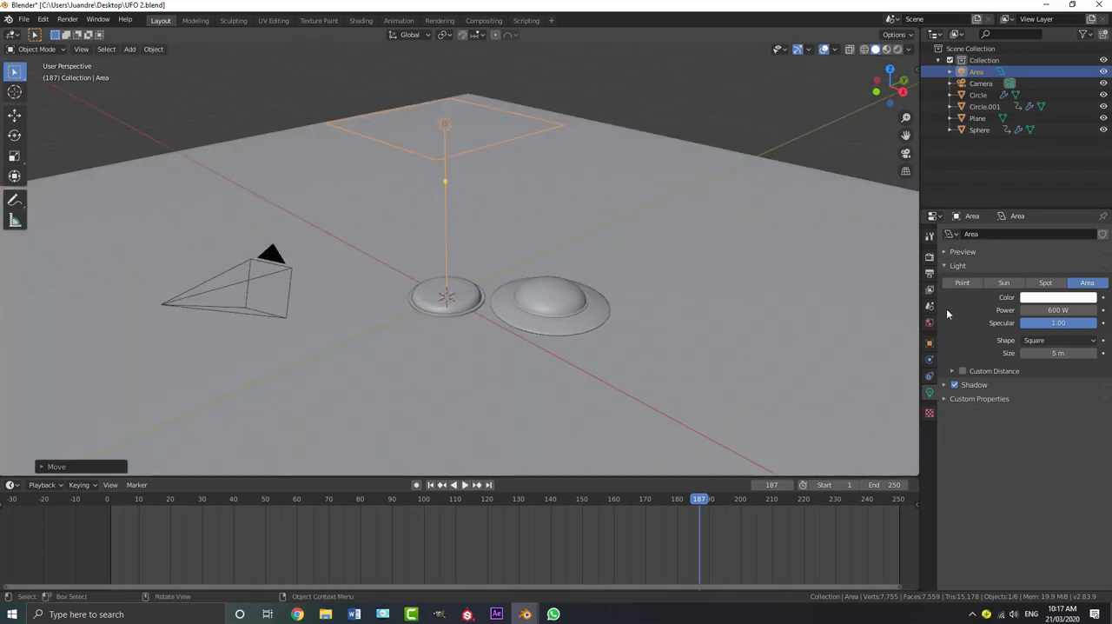
pyautogui.moveTo(530, 271); pyautogui.dragTo(469, 242, button='middle')
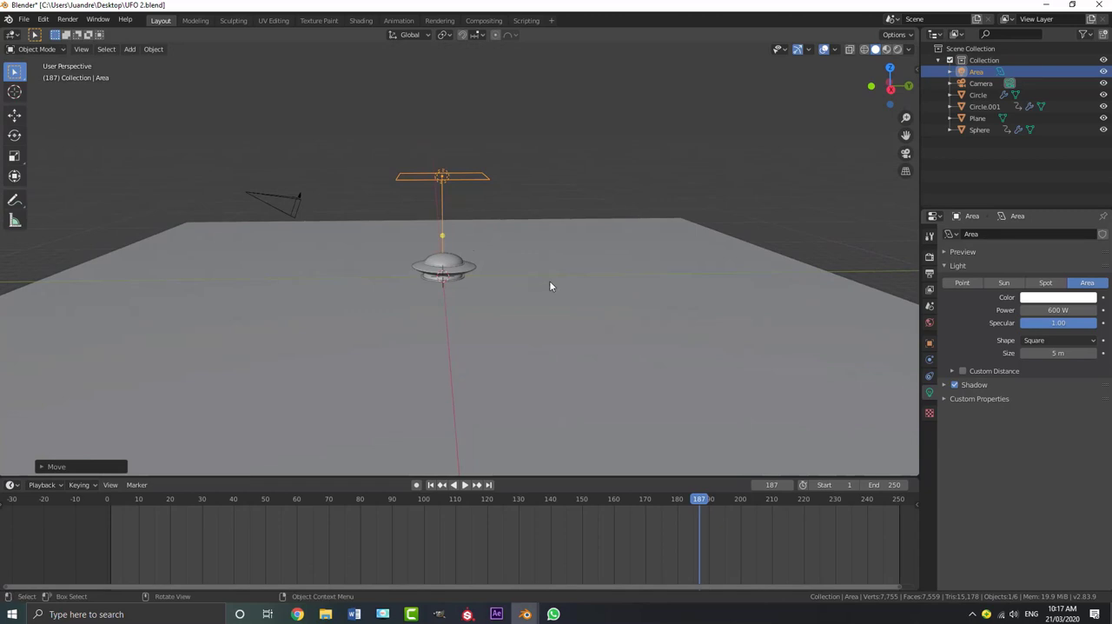
pyautogui.press('r')
pyautogui.click(594, 250)
pyautogui.press('g')
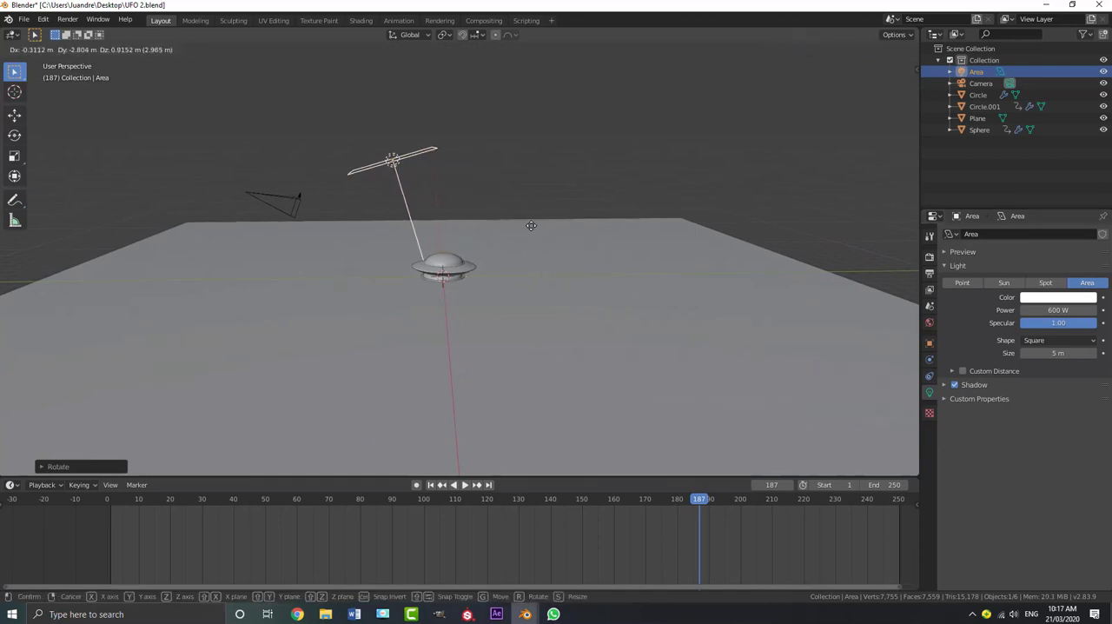
pyautogui.click(521, 225)
pyautogui.moveTo(521, 225); pyautogui.dragTo(435, 239, button='middle')
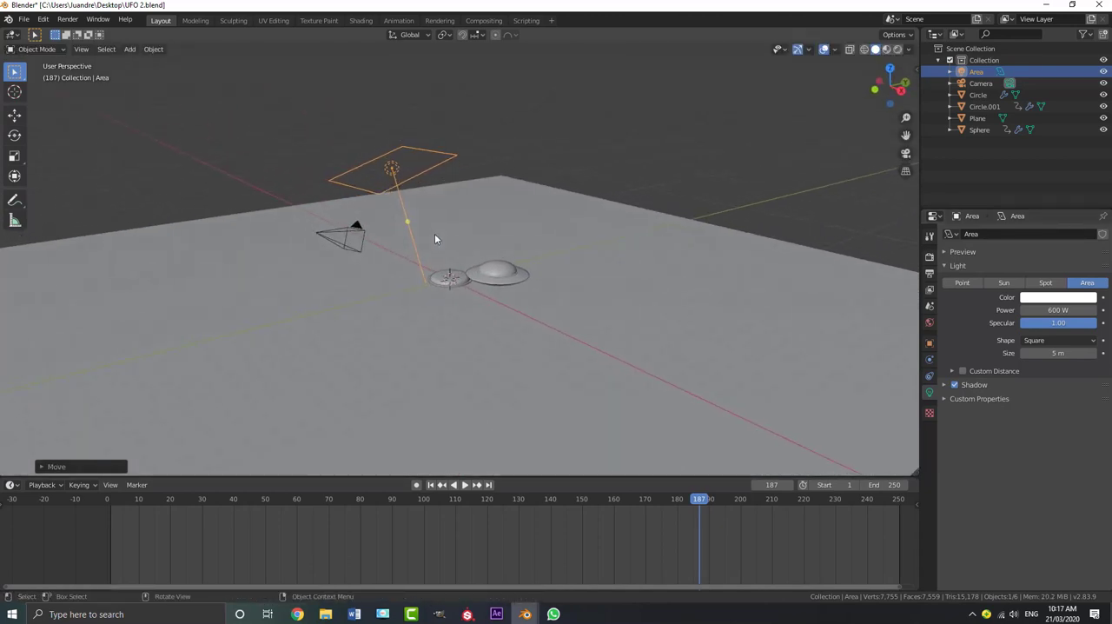
pyautogui.press('KP_0')
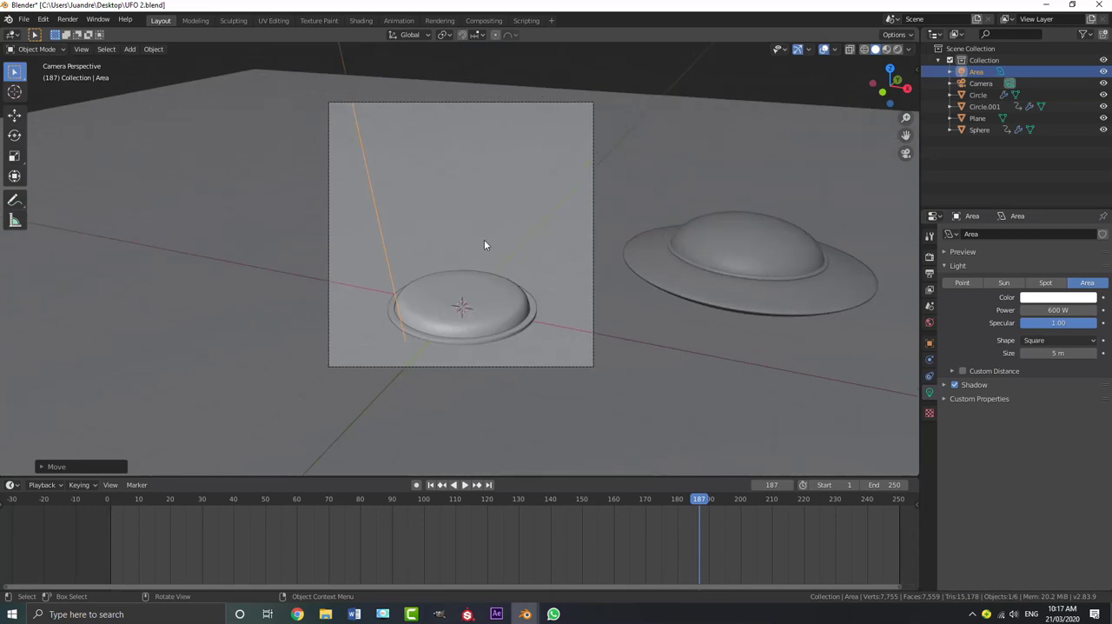
# Show the viewport in rendered shading and stop the animation at frame 86, where the UFO is pressing the button
pyautogui.press('z')
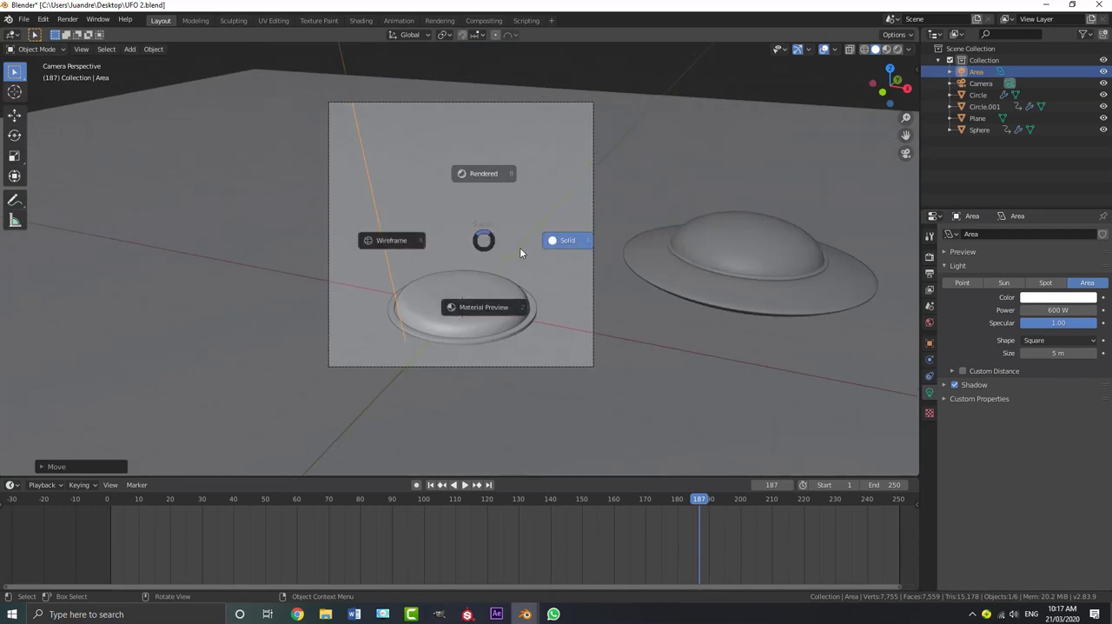
pyautogui.click(484, 173)
pyautogui.moveTo(701, 506)
pyautogui.mouseDown()
pyautogui.moveTo(311, 506)
pyautogui.moveTo(376, 520)
pyautogui.mouseUp()
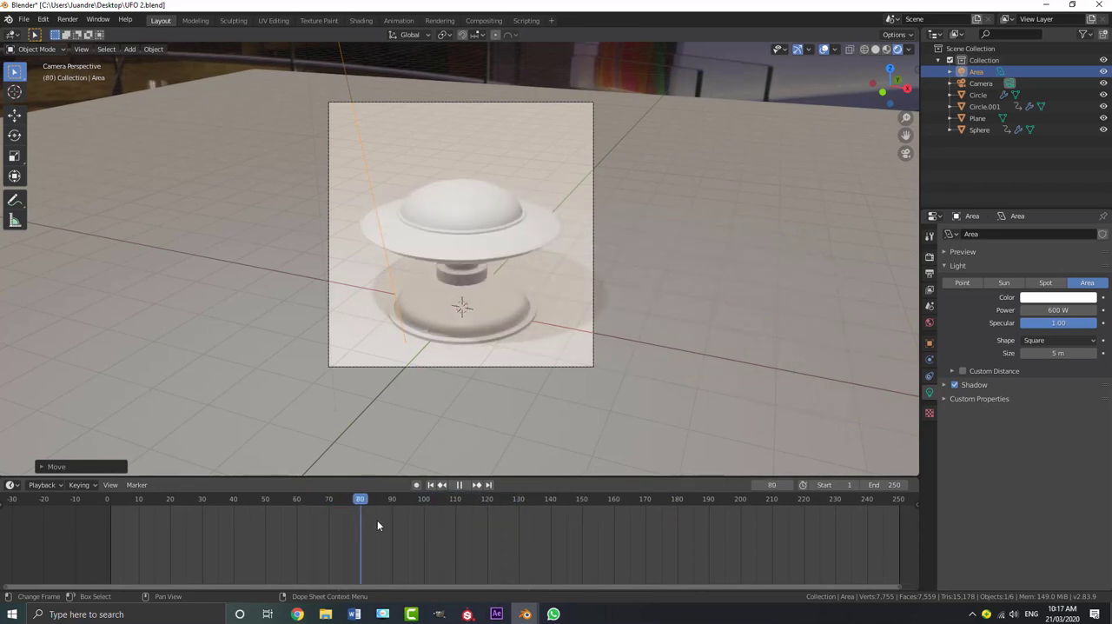
pyautogui.press('space')
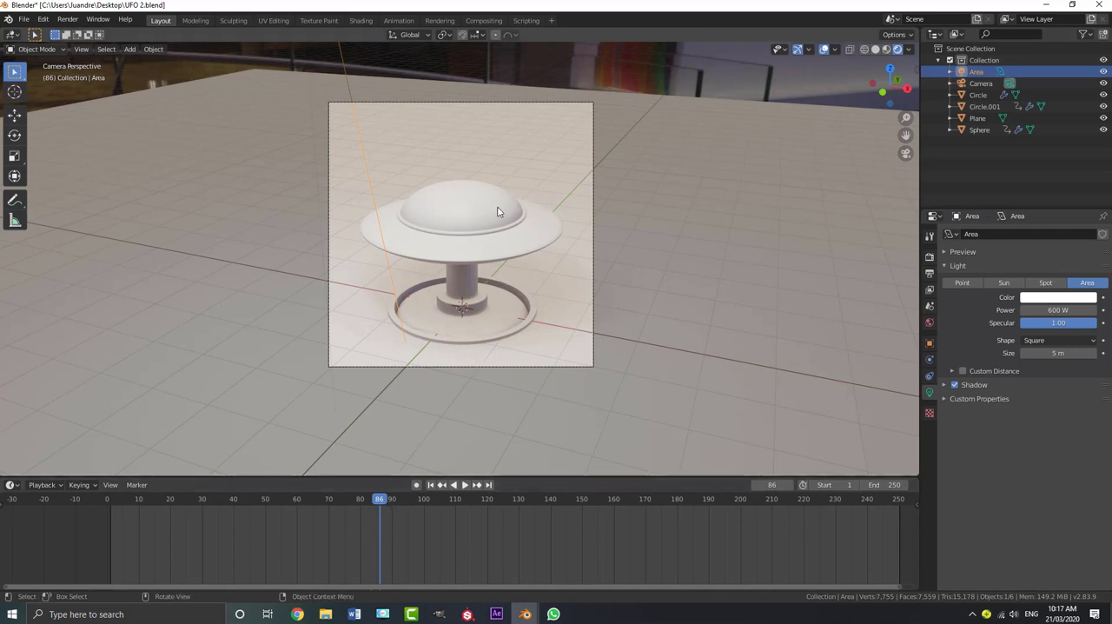
# Select the UFO and open it in the Shading workspace, seen through the camera in rendered shading
pyautogui.click(540, 235)
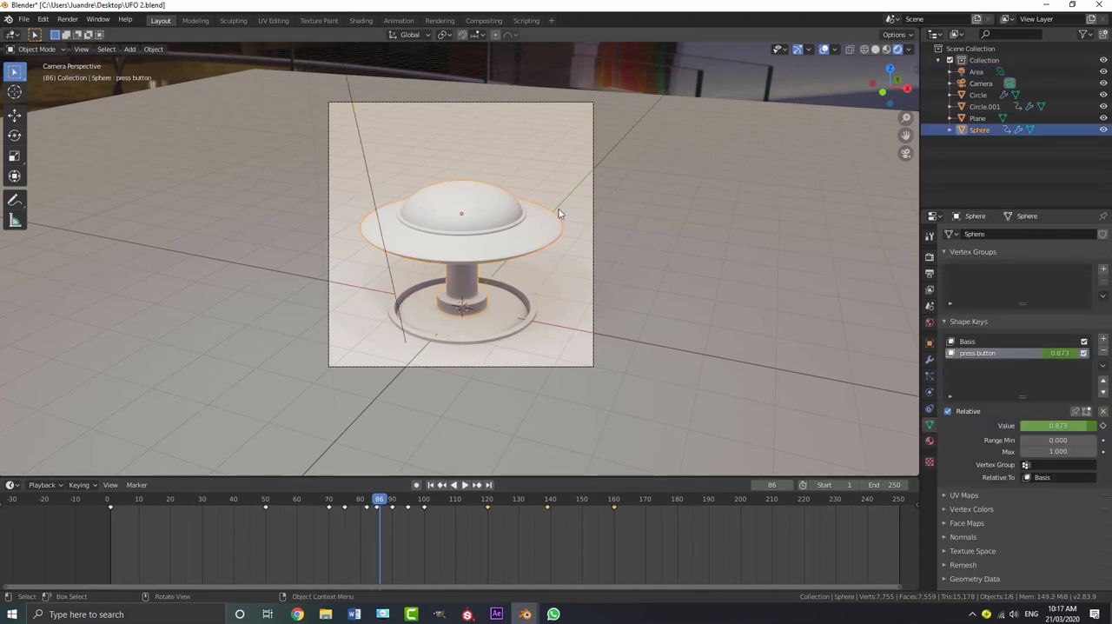
pyautogui.click(361, 21)
pyautogui.press('KP_0')
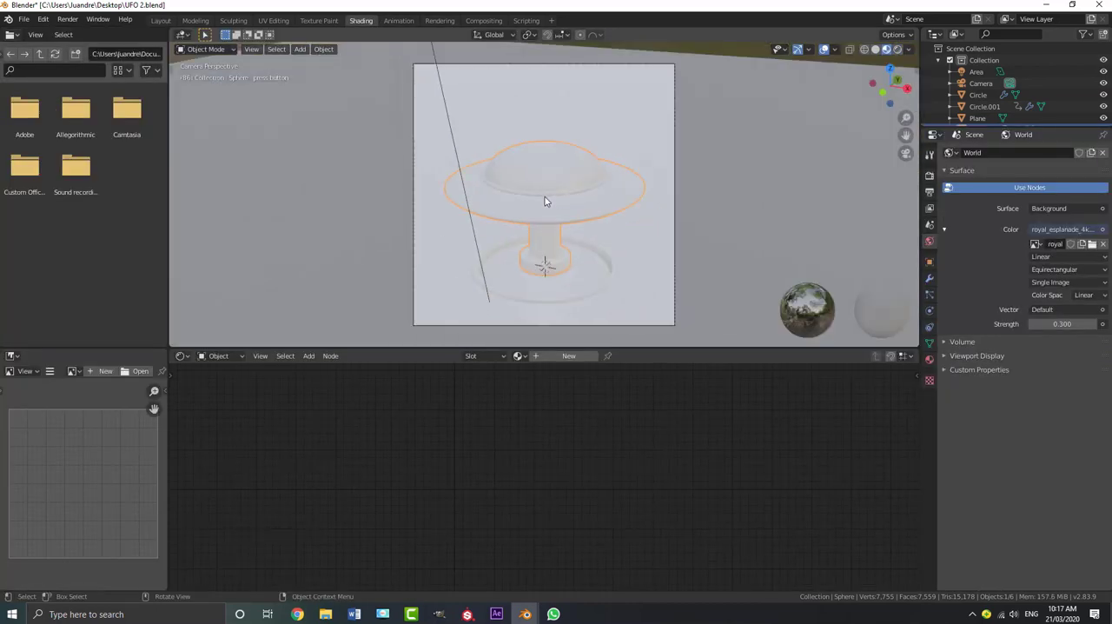
pyautogui.press('z')
pyautogui.click(535, 86)
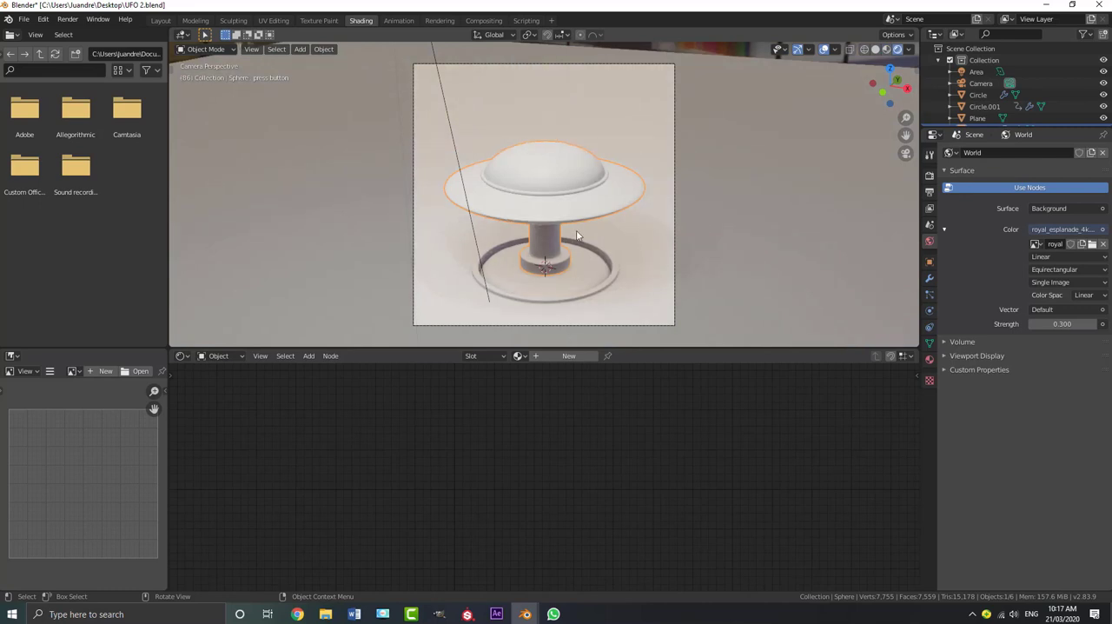
pyautogui.scroll(-1, 575, 235)
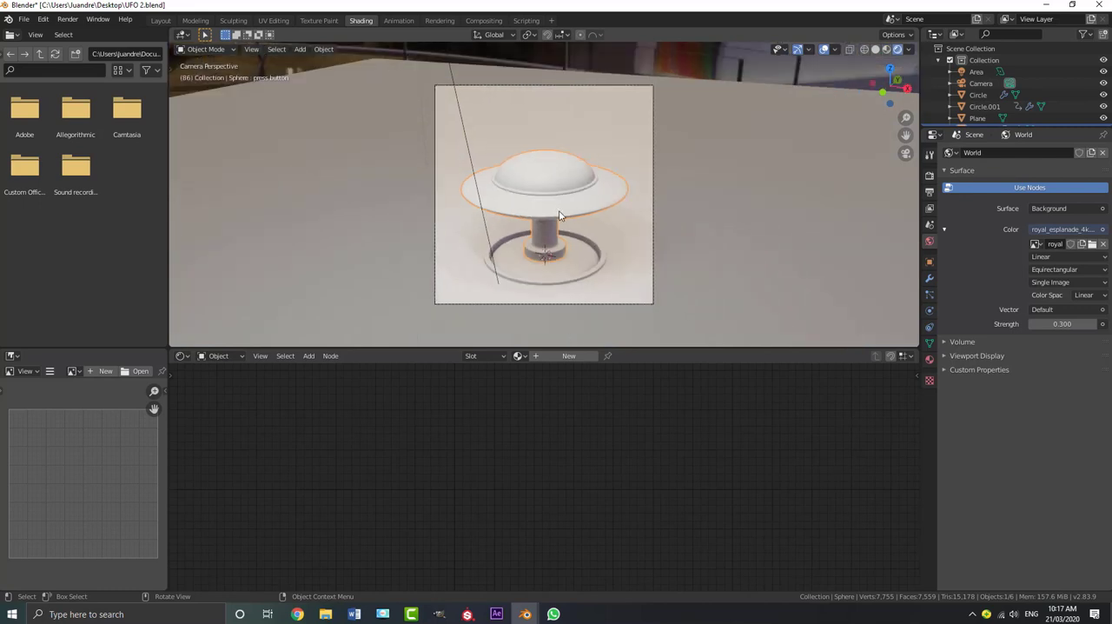
# Create a new material for the UFO with Metallic 1.0 and a saturated pinkish-purple base color
pyautogui.click(568, 355)
pyautogui.scroll(1, 441, 408)
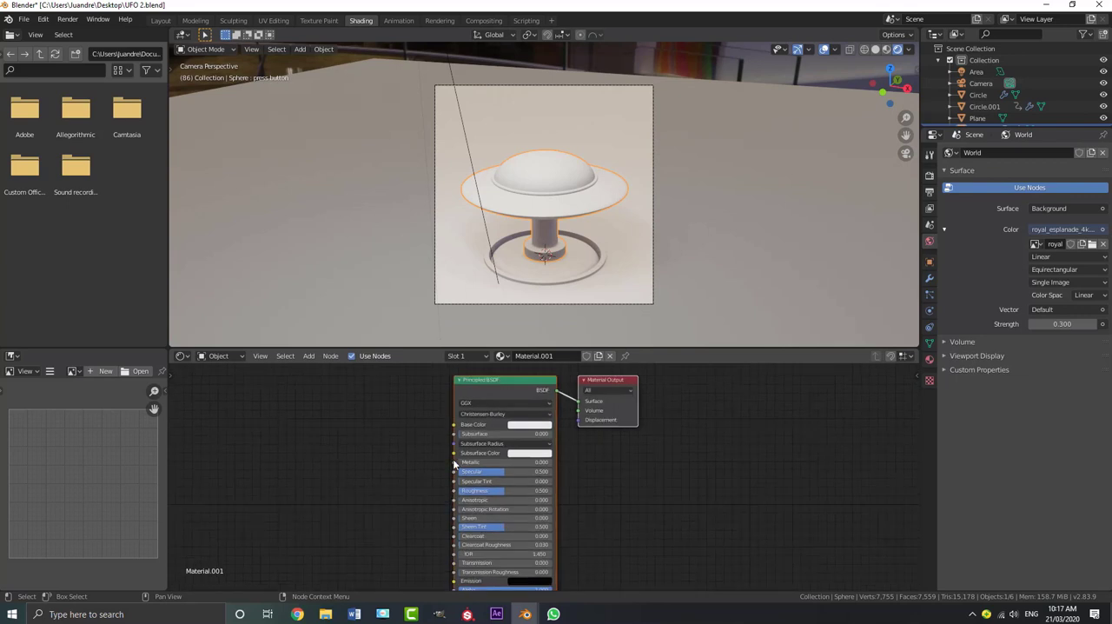
pyautogui.moveTo(456, 461); pyautogui.dragTo(550, 461)
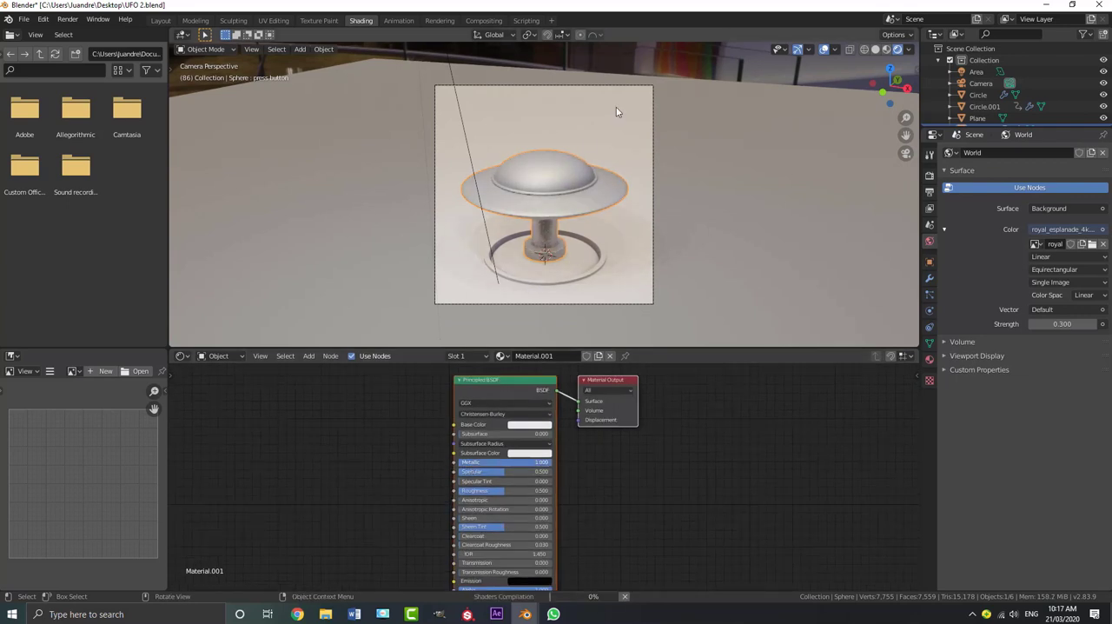
pyautogui.scroll(1, 584, 235)
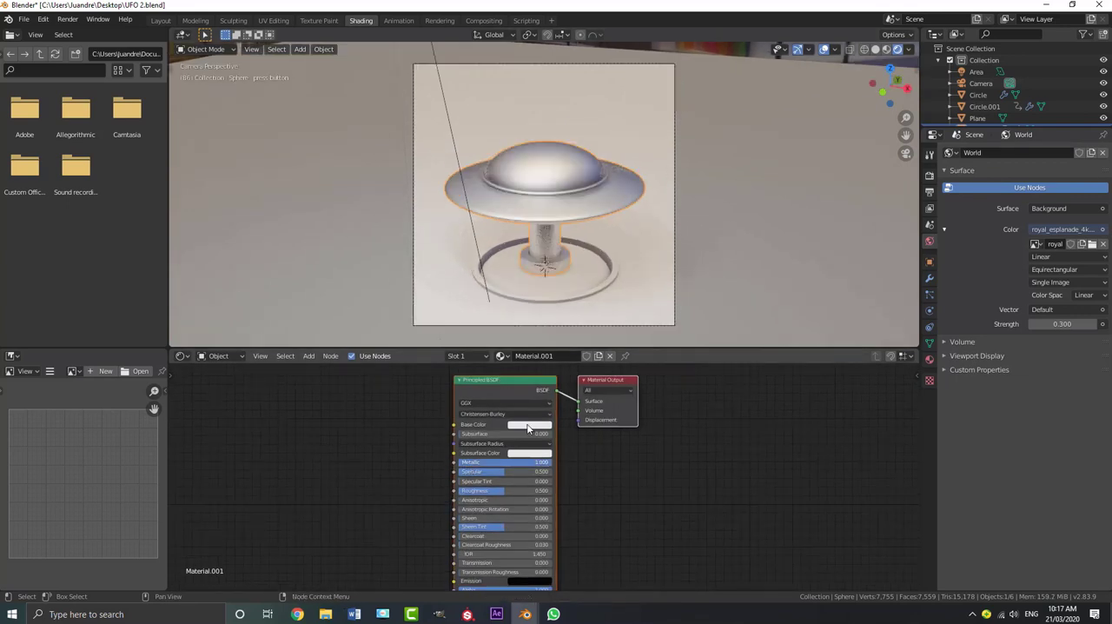
pyautogui.click(528, 425)
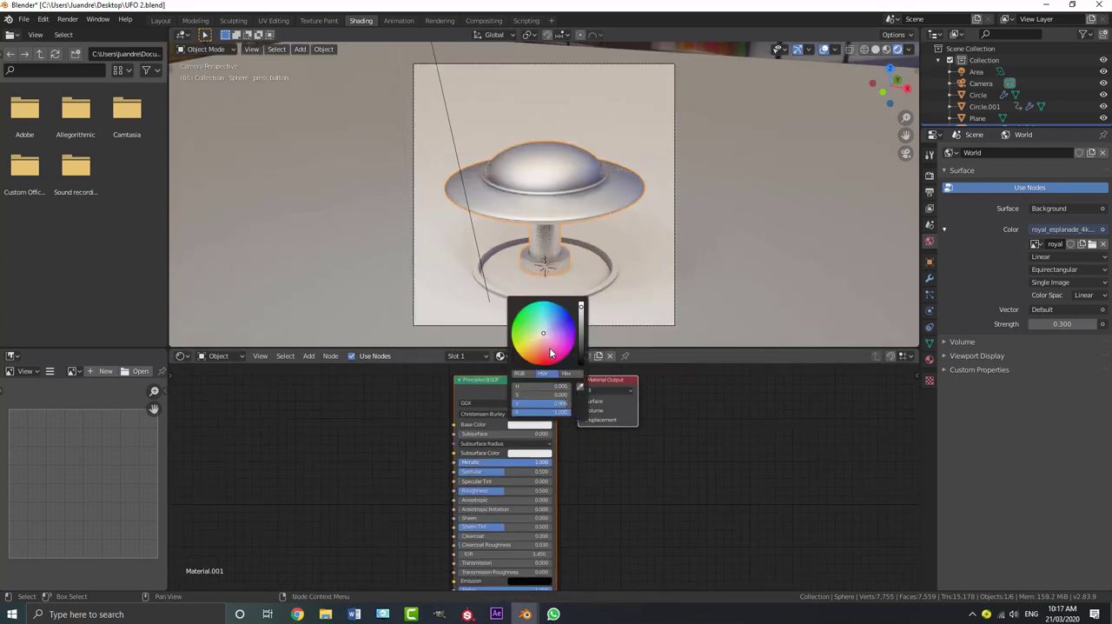
pyautogui.click(562, 341)
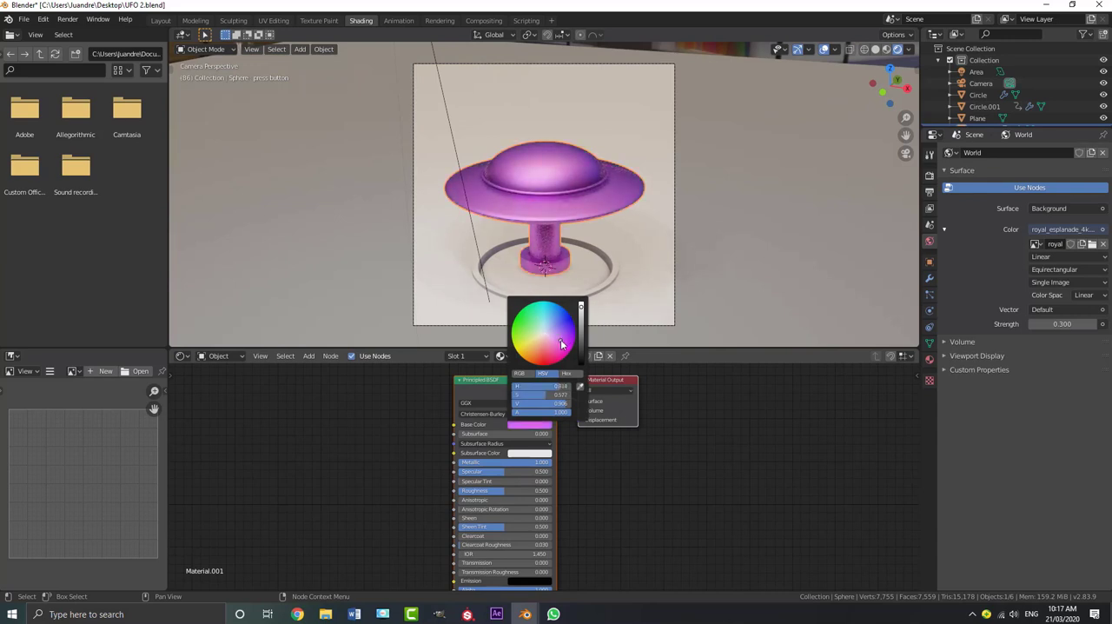
# Rename the UFO's purple material as "ship body"
pyautogui.scroll(1, 675, 252)
pyautogui.moveTo(621, 433); pyautogui.dragTo(602, 451, button='middle')
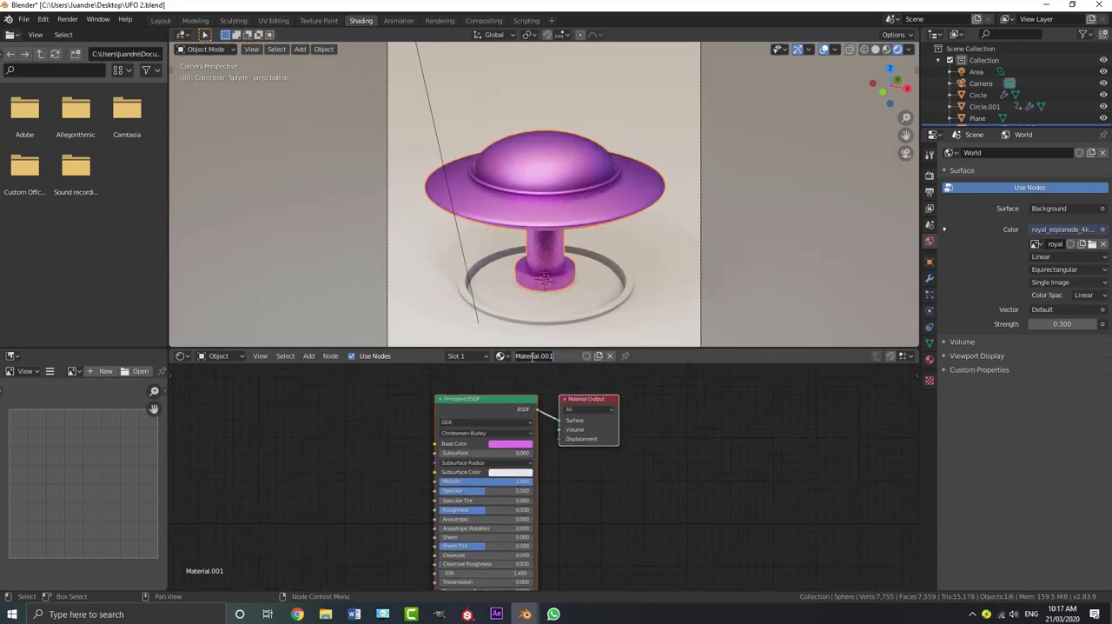
pyautogui.write('u')
pyautogui.write('hip body')
pyautogui.press('Return')
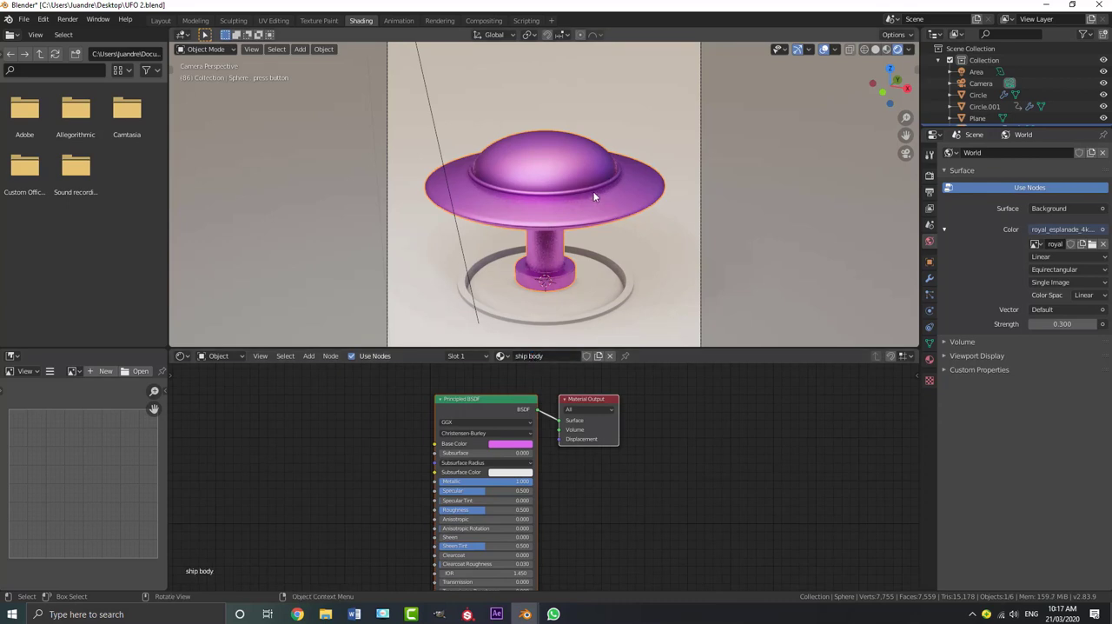
# Add a second material slot to the UFO with a new material and set its Transmission to 1.0
pyautogui.click(929, 360)
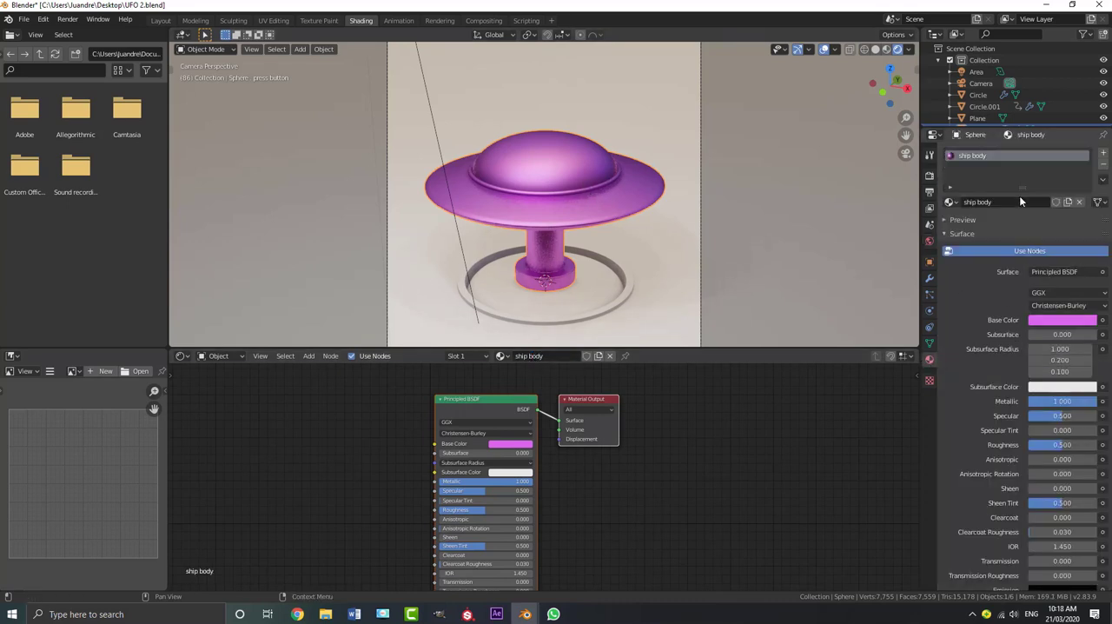
pyautogui.click(1104, 155)
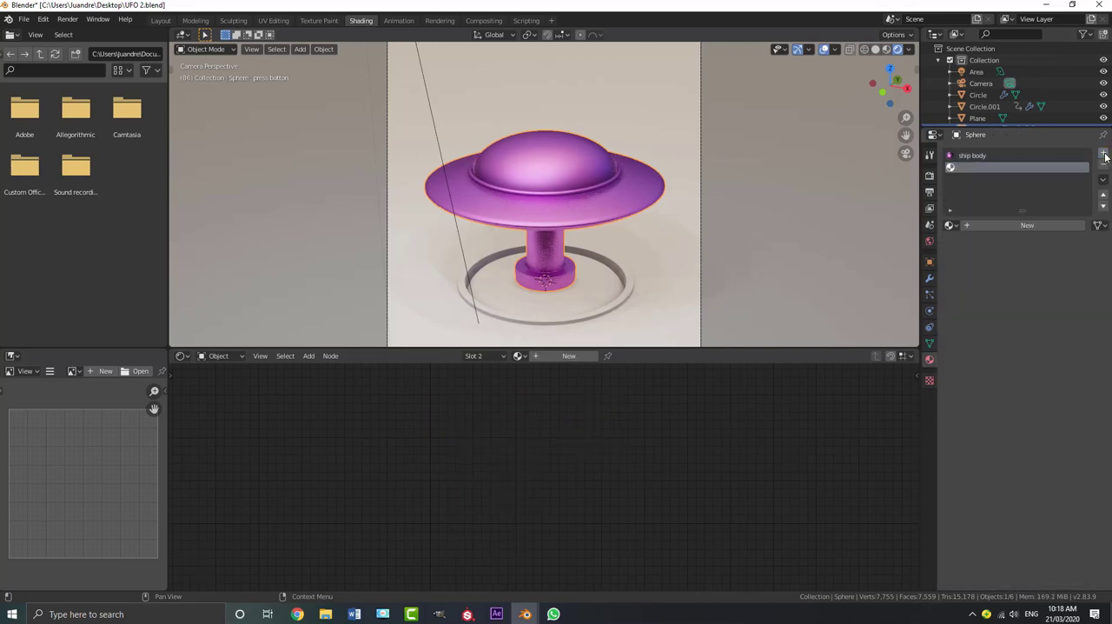
pyautogui.click(1024, 225)
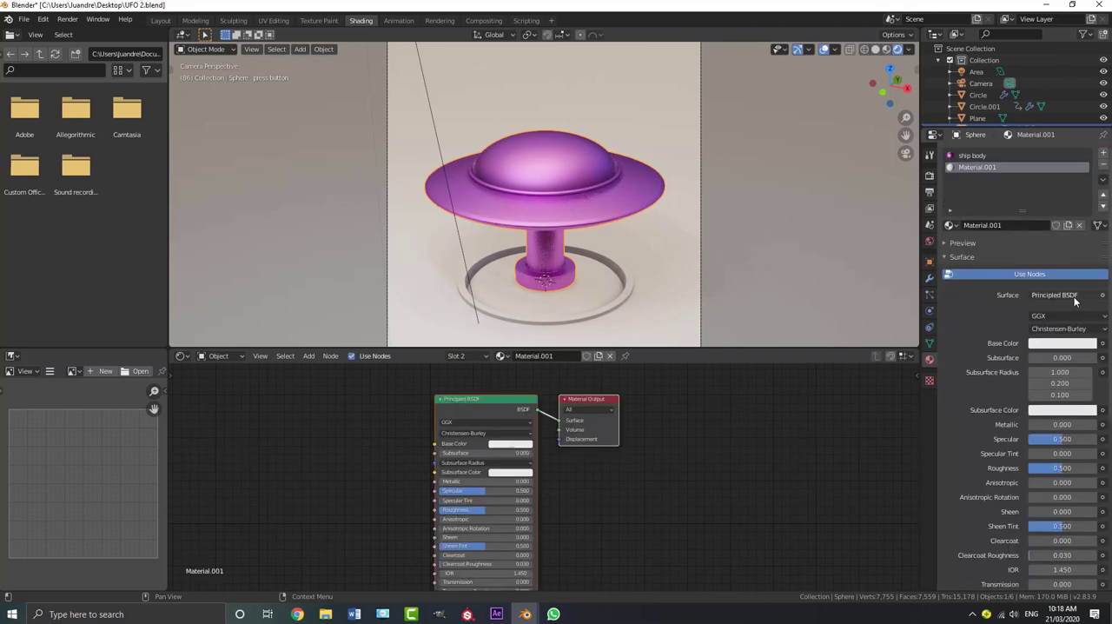
pyautogui.scroll(3, 435, 395)
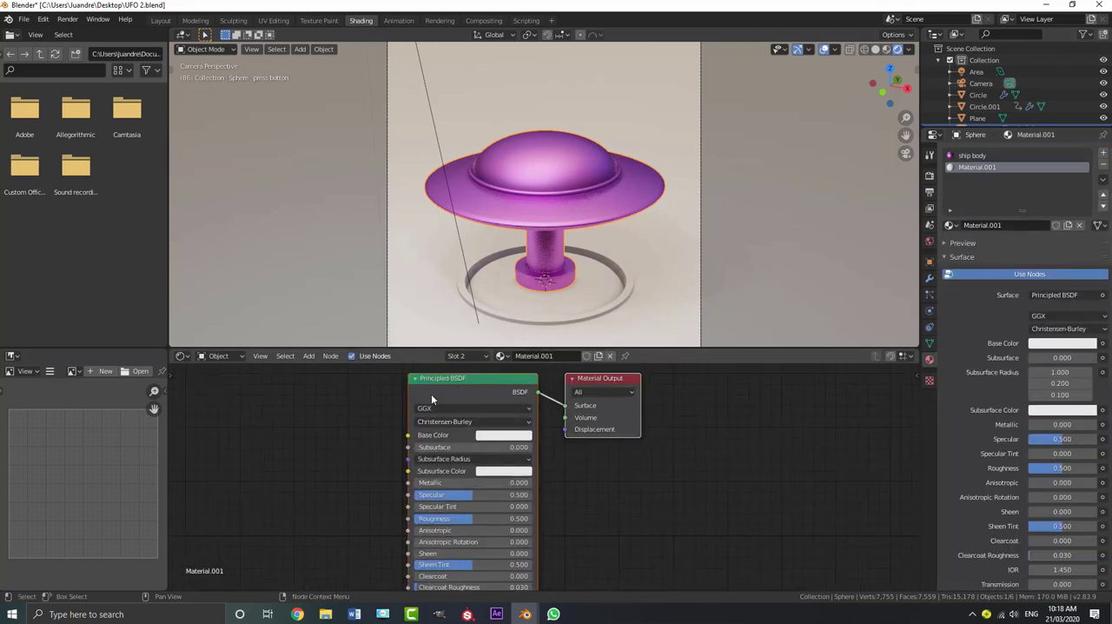
pyautogui.scroll(-3, 423, 516)
pyautogui.moveTo(422, 516); pyautogui.dragTo(418, 464, button='middle')
pyautogui.scroll(5, 417, 471)
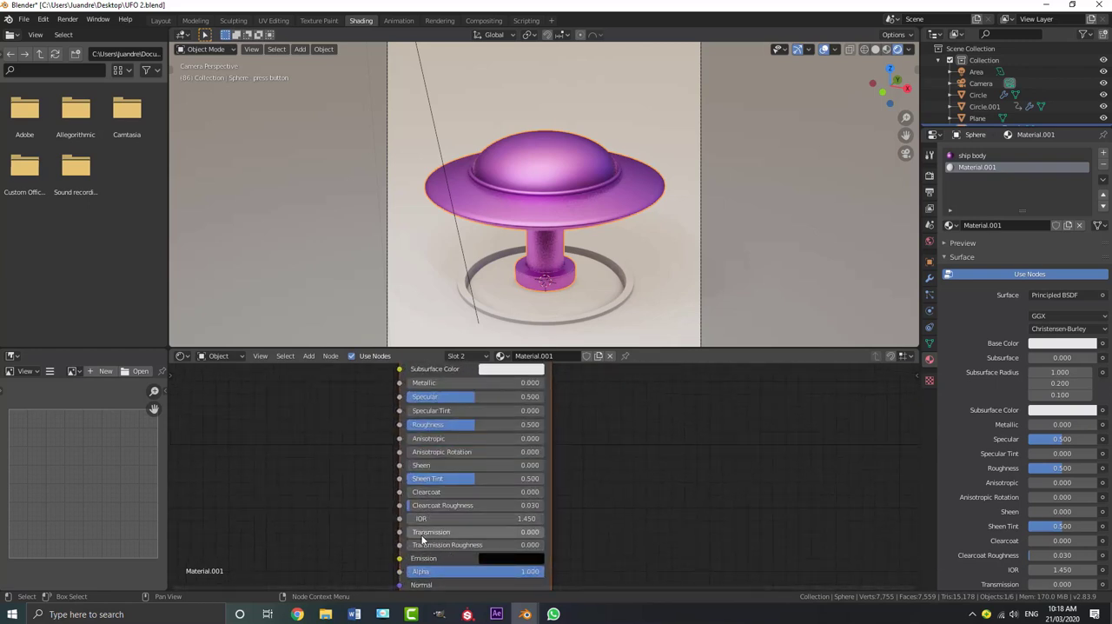
pyautogui.moveTo(422, 537); pyautogui.dragTo(545, 537)
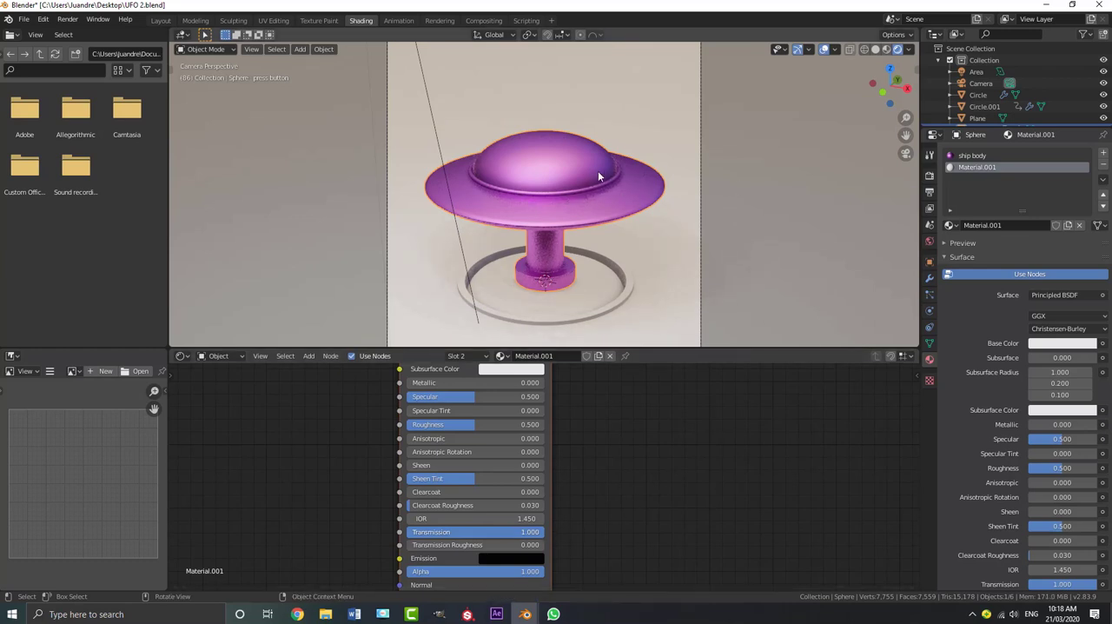
# Select the UFO's whole linked dome mesh in Edit Mode and assign the second material to it
pyautogui.press('Tab')
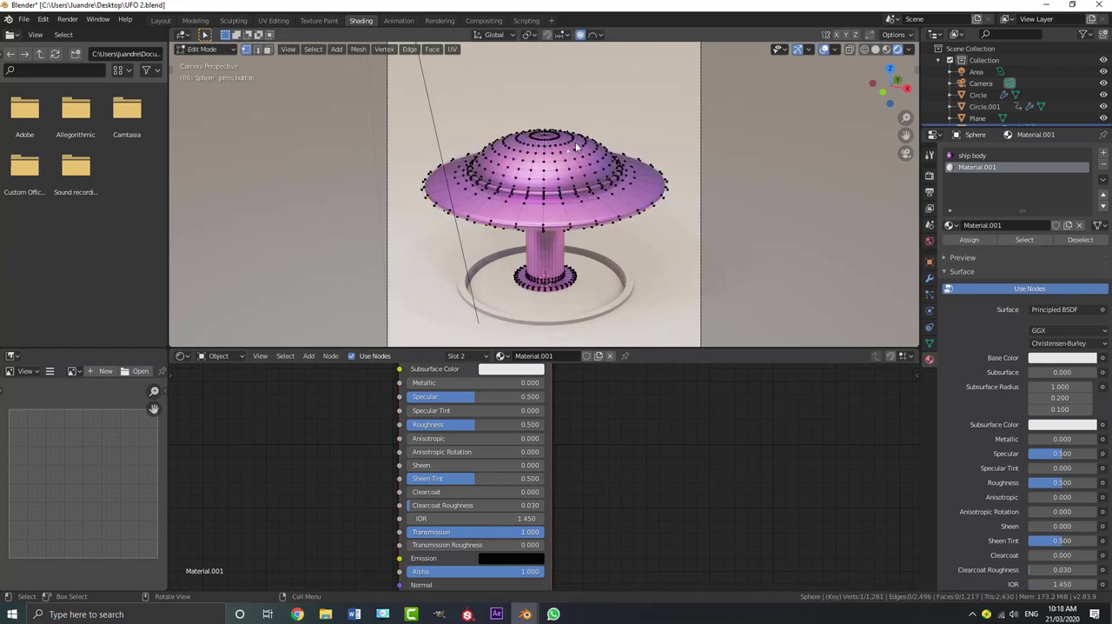
pyautogui.scroll(2, 575, 148)
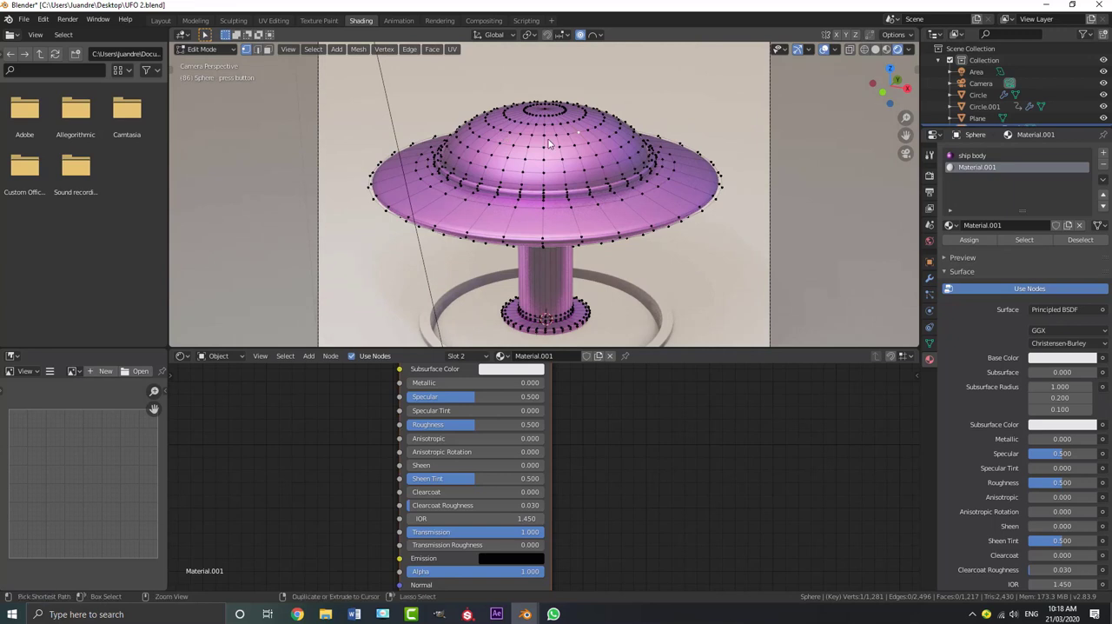
pyautogui.hotkey('ctrl', 'l')
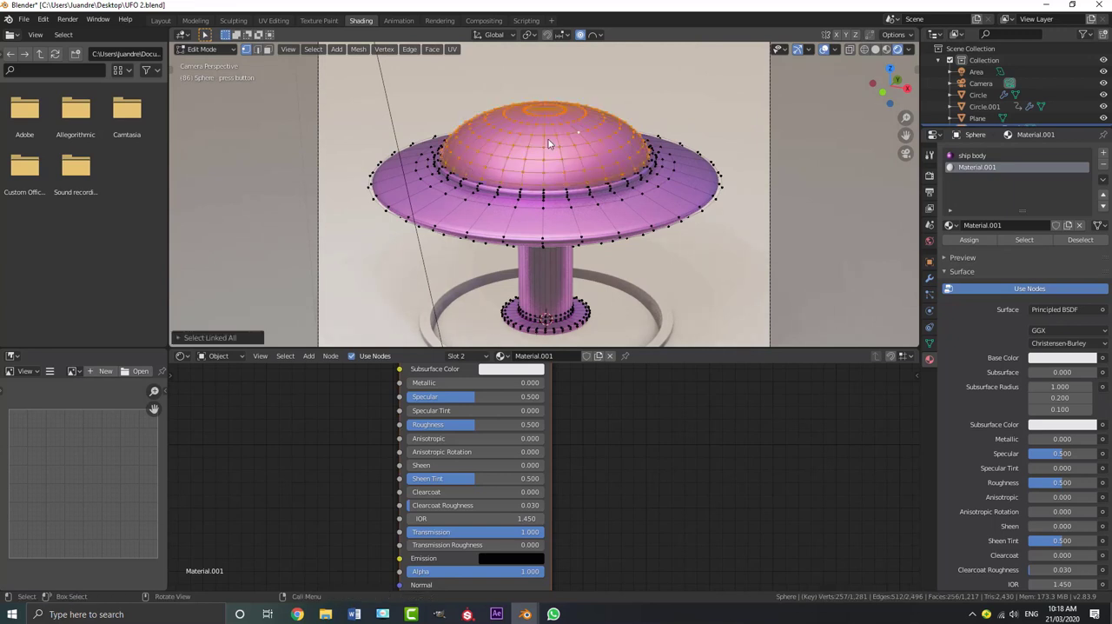
pyautogui.click(971, 240)
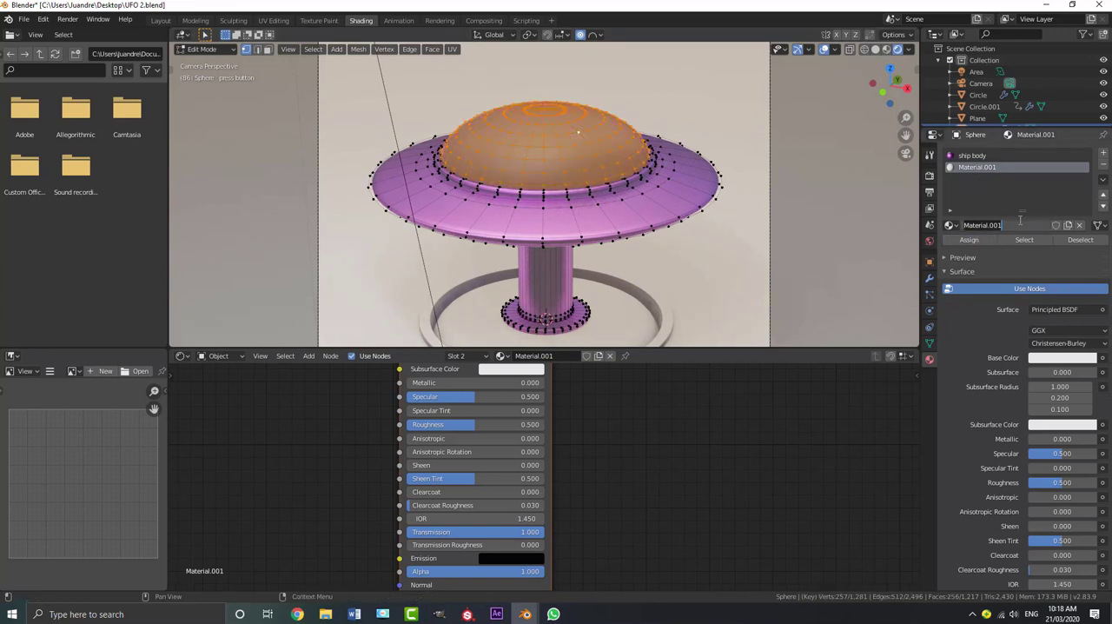
# Rename the dome's material as "glass dome"
pyautogui.write('glass dome')
pyautogui.press('Return')
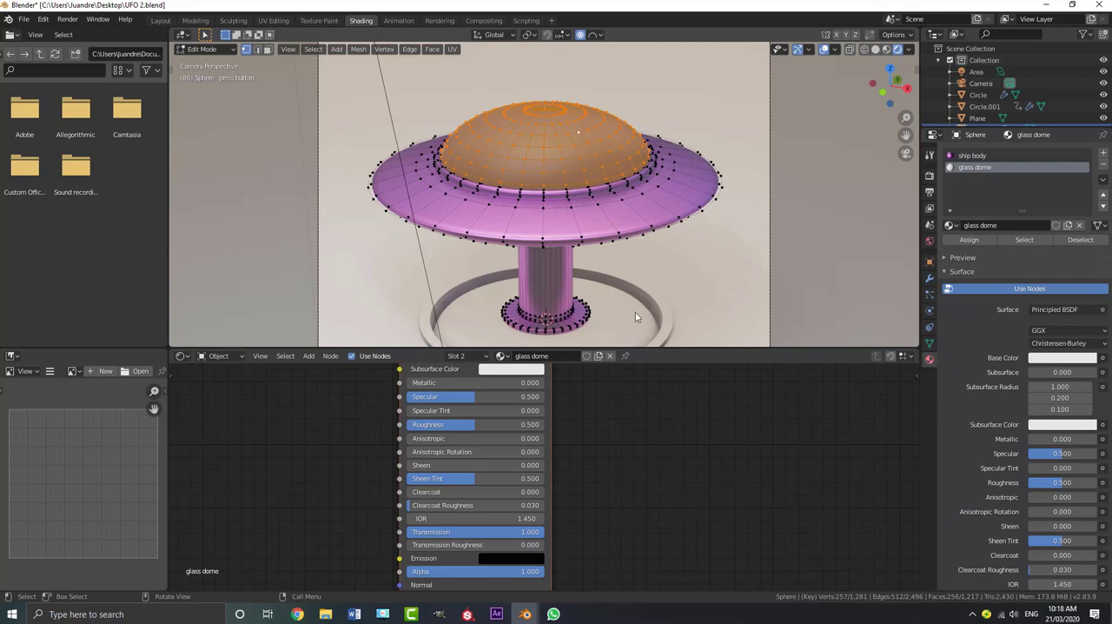
# Set the glass dome material's Roughness to 0.150 and return to Object Mode
pyautogui.scroll(2, 573, 487)
pyautogui.moveTo(538, 453); pyautogui.dragTo(462, 454)
pyautogui.press('Tab')
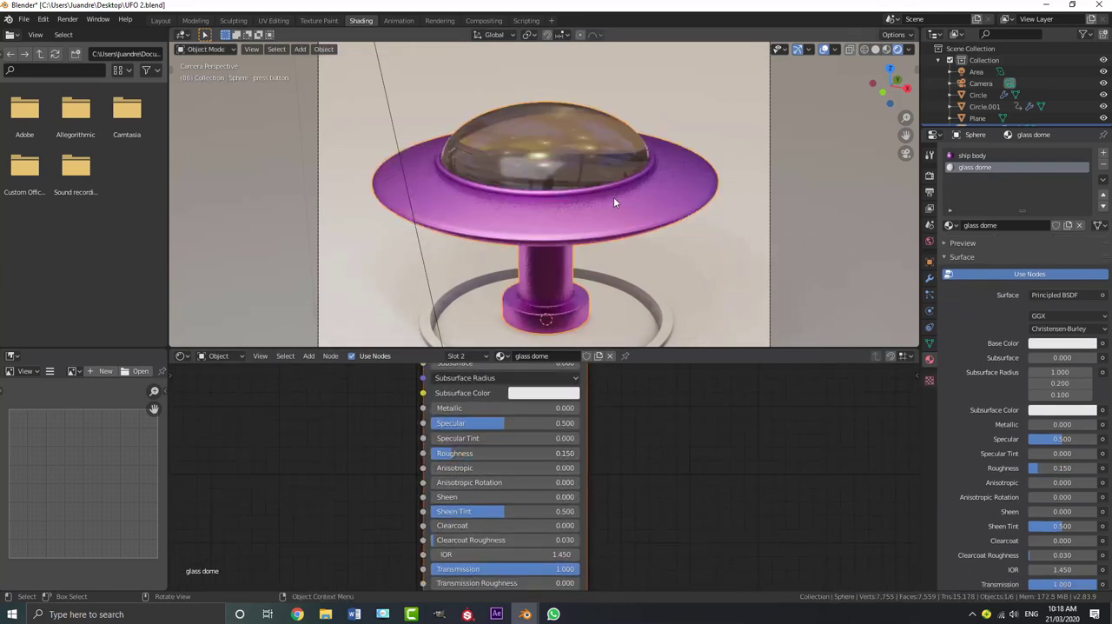
# Set both the Blend Mode and the Shadow Mode of the glass dome material to Alpha Hashed
pyautogui.scroll(-4, 1017, 347)
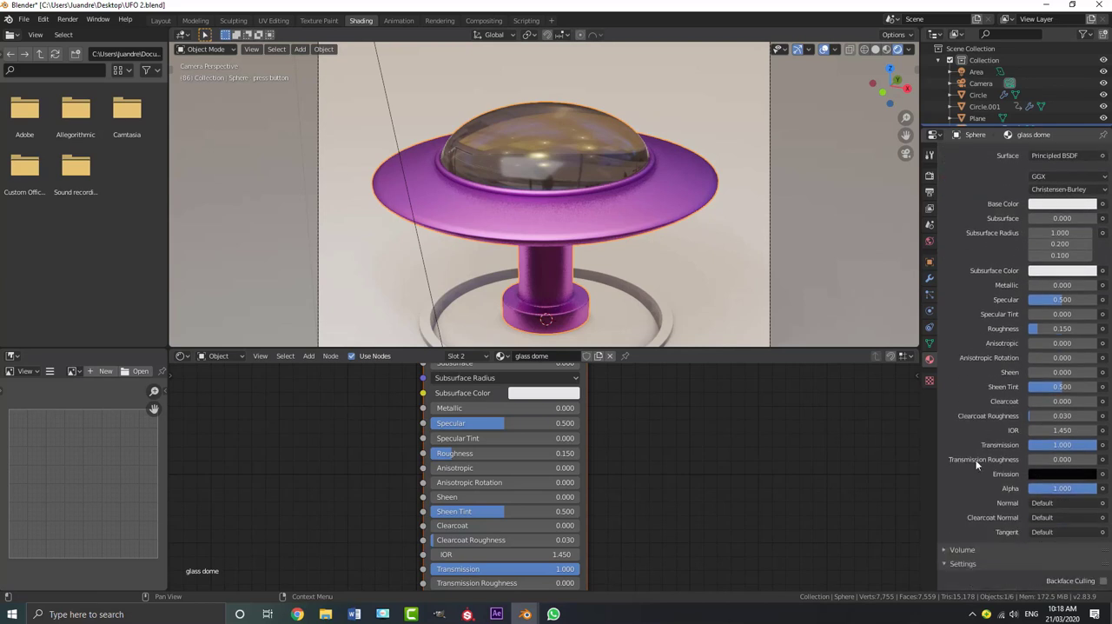
pyautogui.scroll(4, 1000, 447)
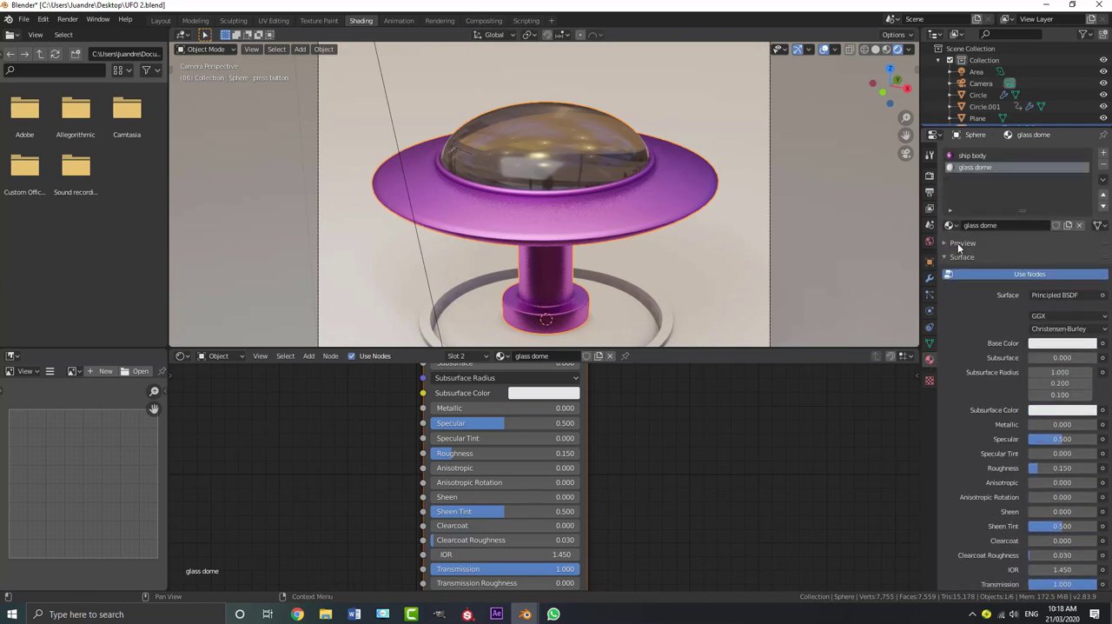
pyautogui.scroll(-8, 992, 369)
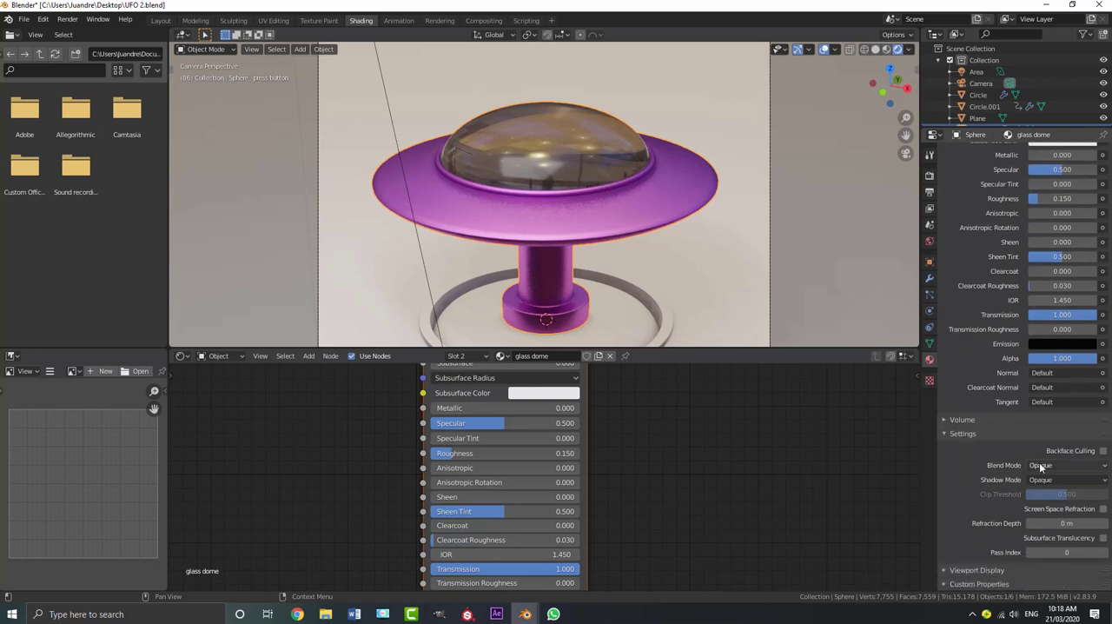
pyautogui.click(1039, 466)
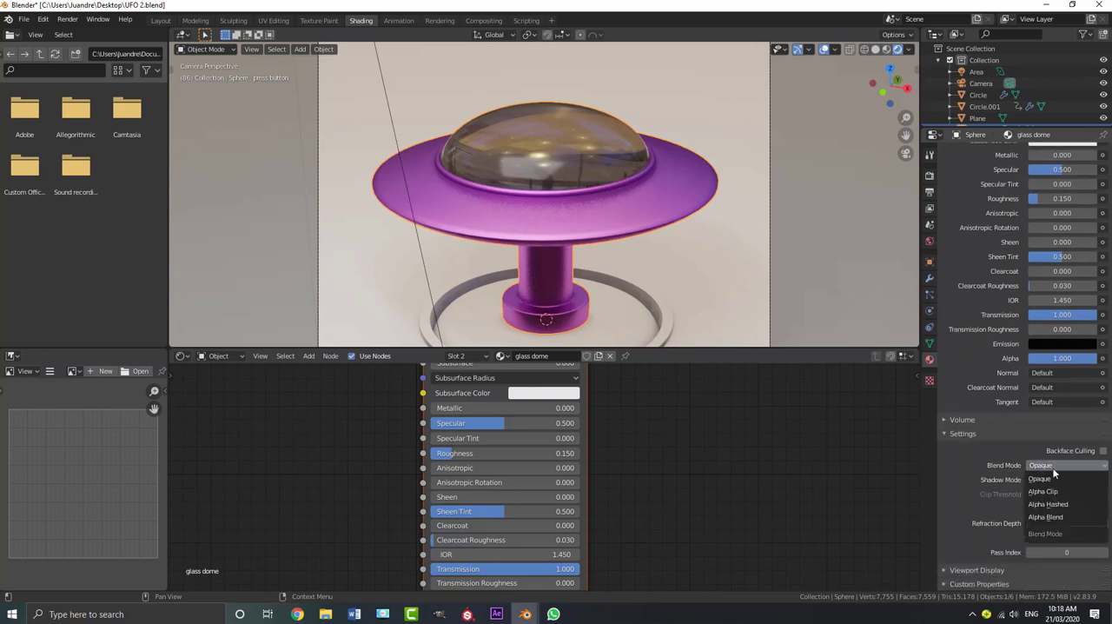
pyautogui.click(1047, 504)
pyautogui.click(1046, 479)
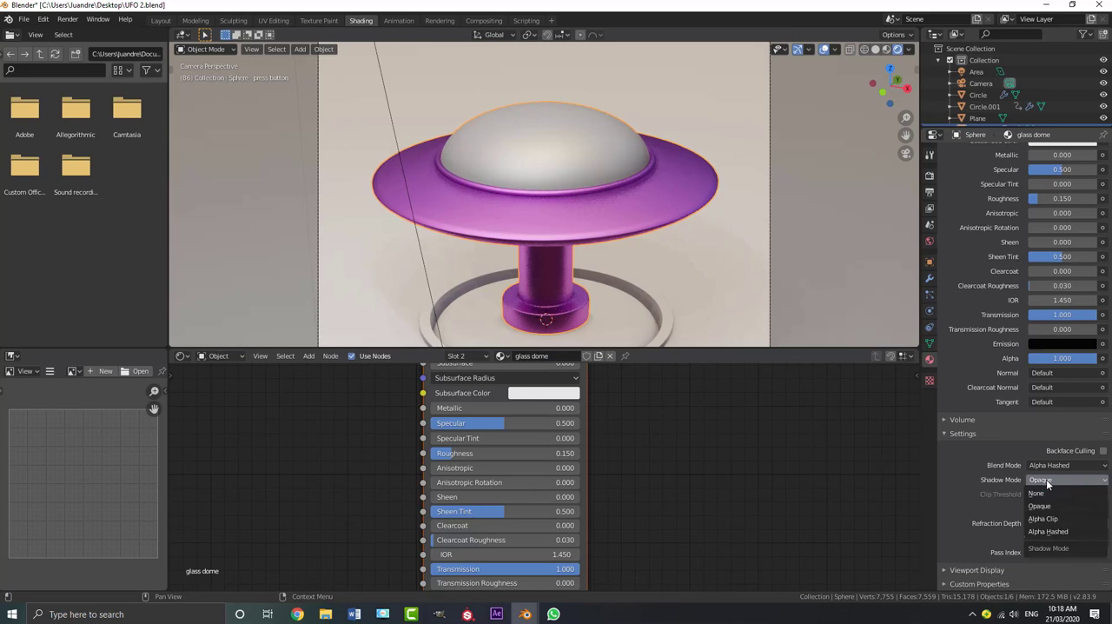
pyautogui.click(1065, 531)
# Tint the glass dome material's base color light violet, with hue 0.797 and saturation 0.290
pyautogui.scroll(-2, 705, 235)
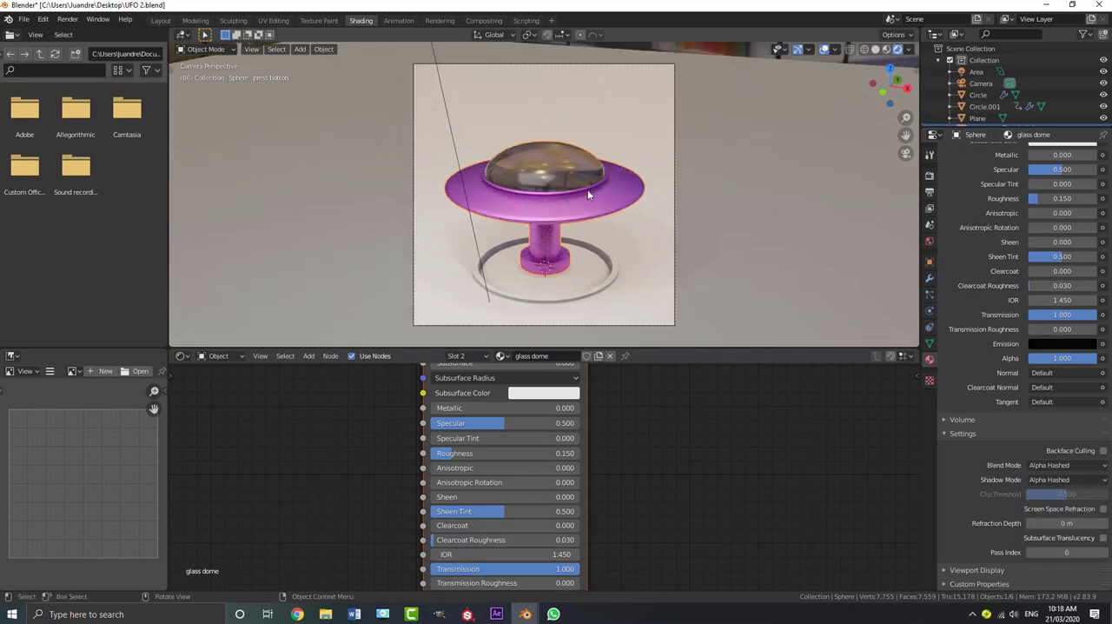
pyautogui.scroll(3, 585, 187)
pyautogui.press('z')
pyautogui.click(591, 145)
pyautogui.scroll(2, 584, 153)
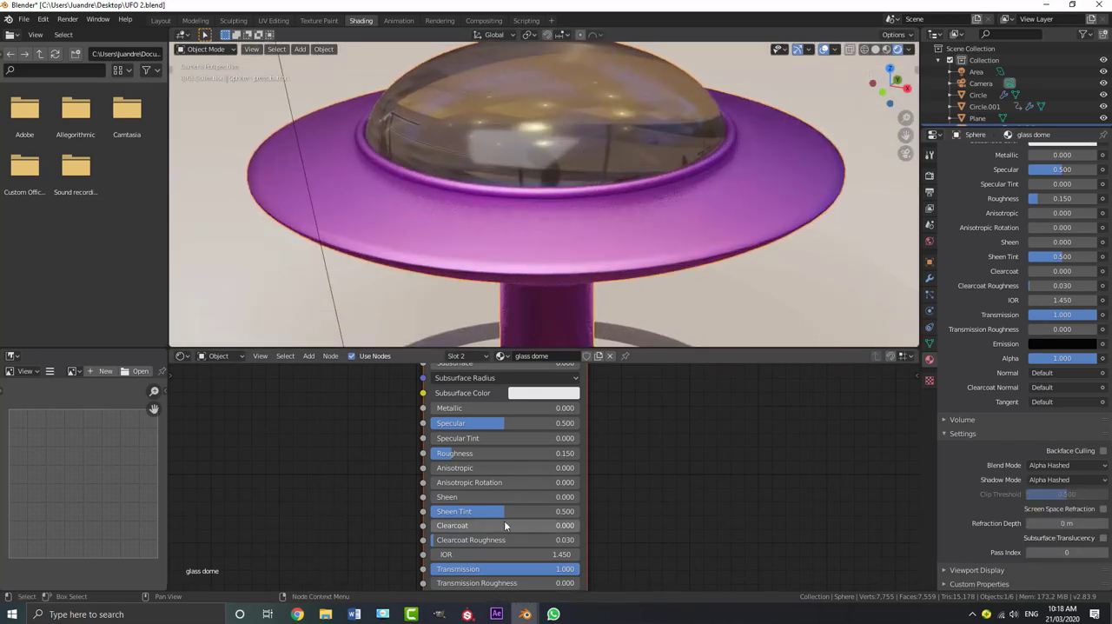
pyautogui.press('KP_0')
pyautogui.moveTo(614, 401); pyautogui.dragTo(598, 485, button='middle')
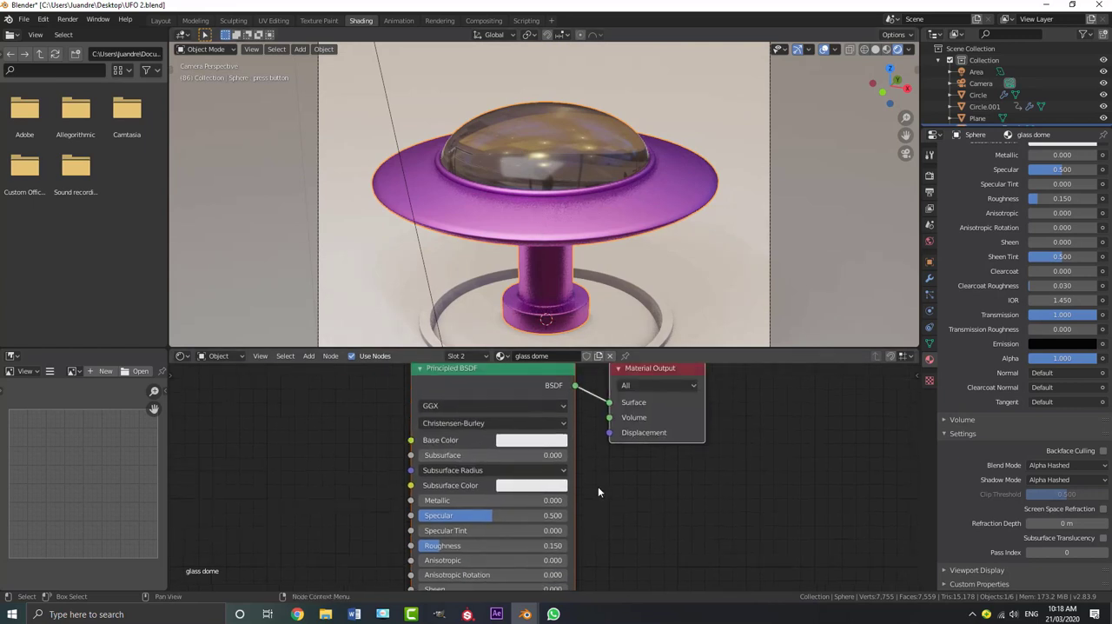
pyautogui.click(530, 443)
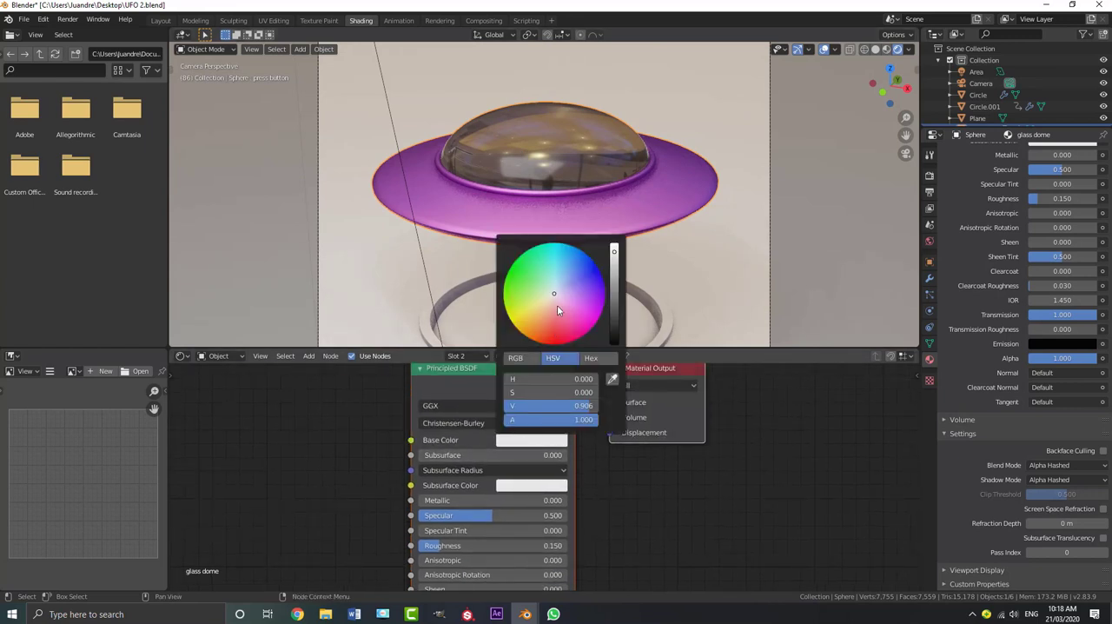
pyautogui.moveTo(557, 304); pyautogui.dragTo(569, 295)
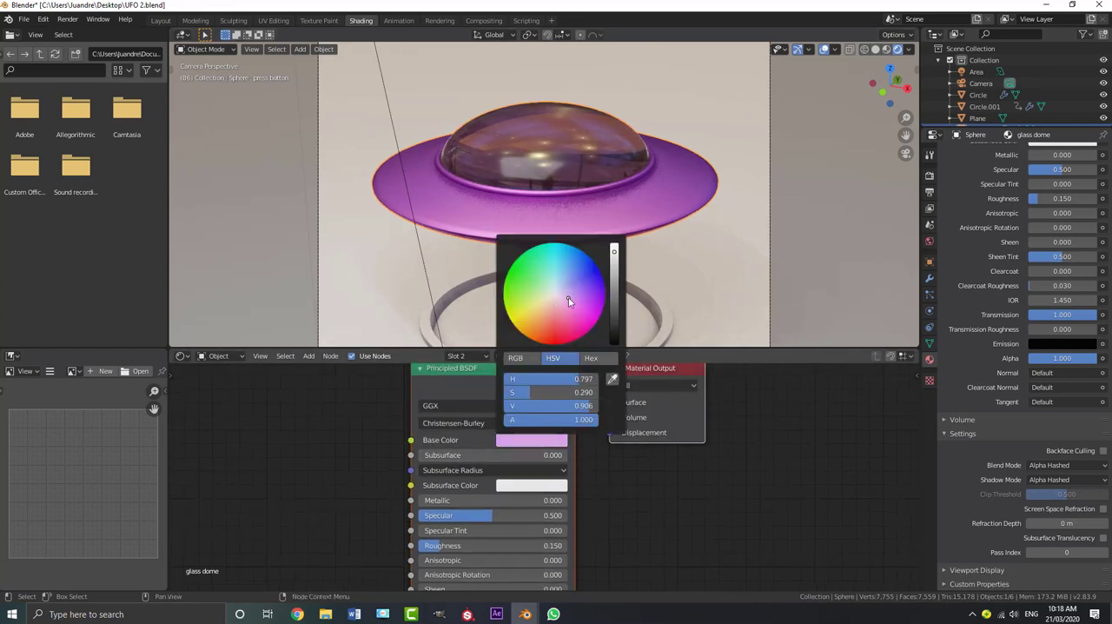
# Set the glass dome material's Roughness to 0.177, check the dome from several angles, and return to the camera view
pyautogui.scroll(-5, 567, 164)
pyautogui.moveTo(566, 163); pyautogui.dragTo(561, 231, button='middle')
pyautogui.scroll(6, 574, 204)
pyautogui.moveTo(453, 548)
pyautogui.mouseDown()
pyautogui.moveTo(437, 548)
pyautogui.moveTo(460, 548)
pyautogui.mouseUp()
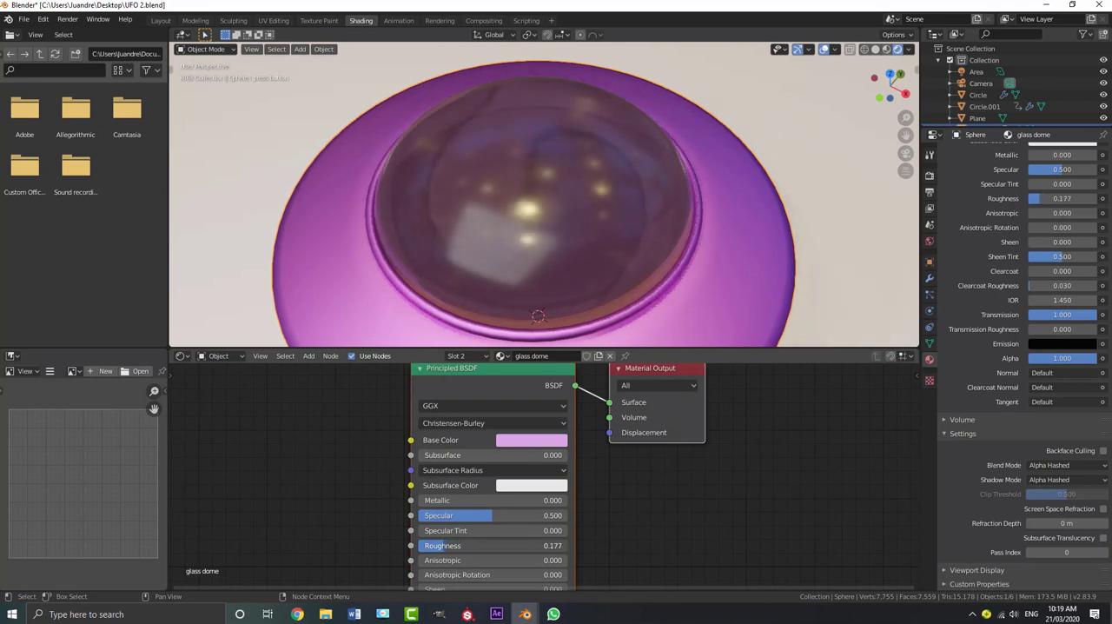
pyautogui.scroll(-4, 537, 256)
pyautogui.moveTo(537, 257); pyautogui.dragTo(542, 207, button='middle')
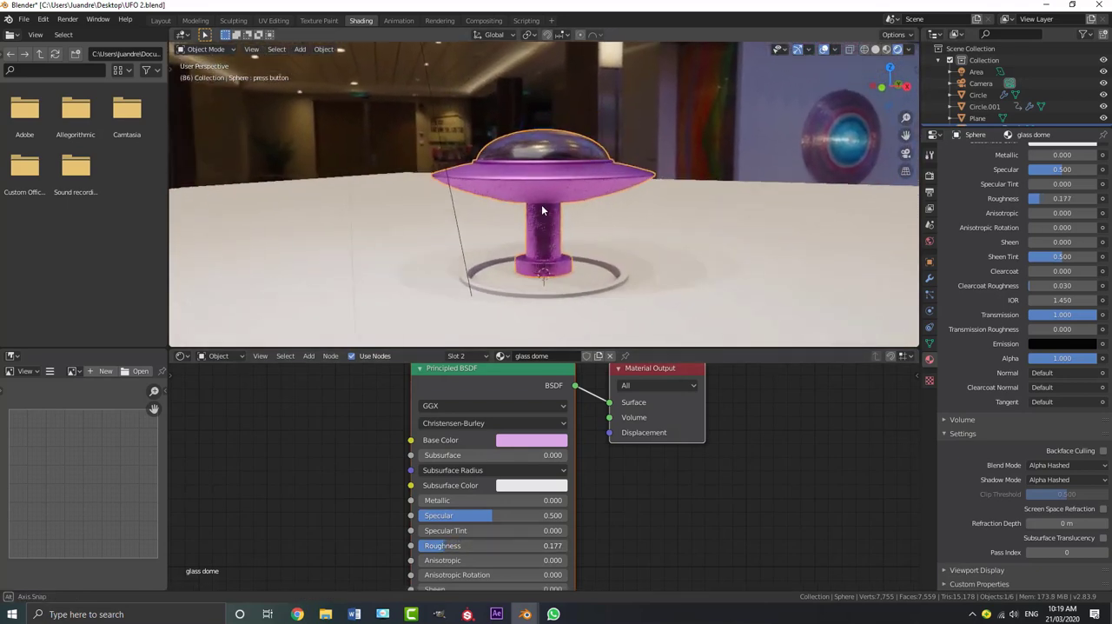
pyautogui.press('KP_0')
pyautogui.scroll(3, 984, 262)
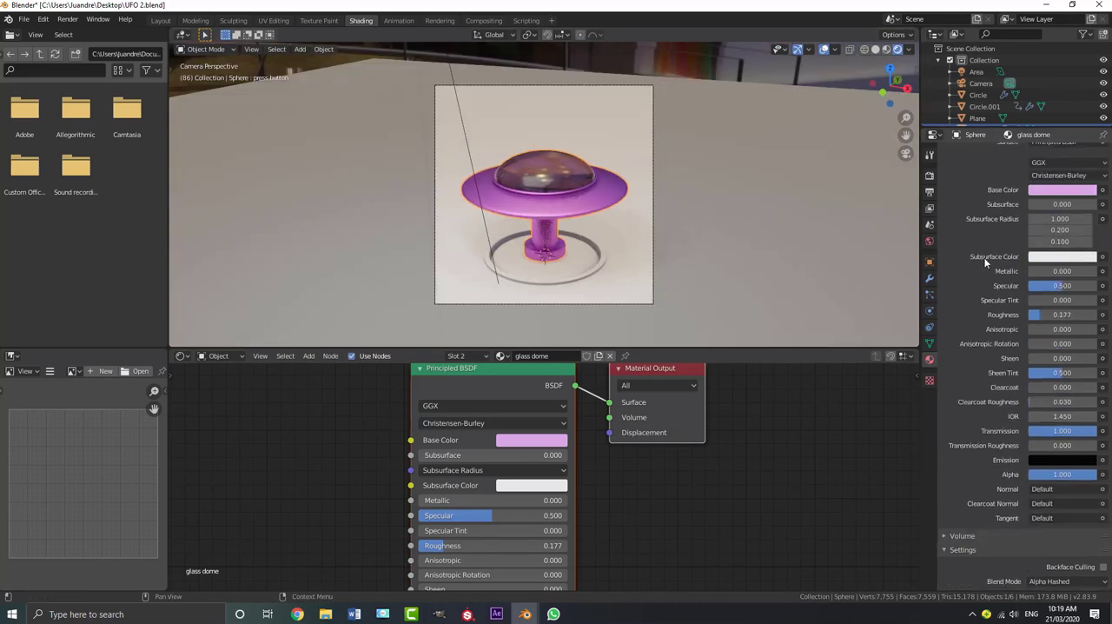
# Add another material slot to the UFO object and create a new material in it named "button"
pyautogui.scroll(5, 984, 261)
pyautogui.click(1102, 154)
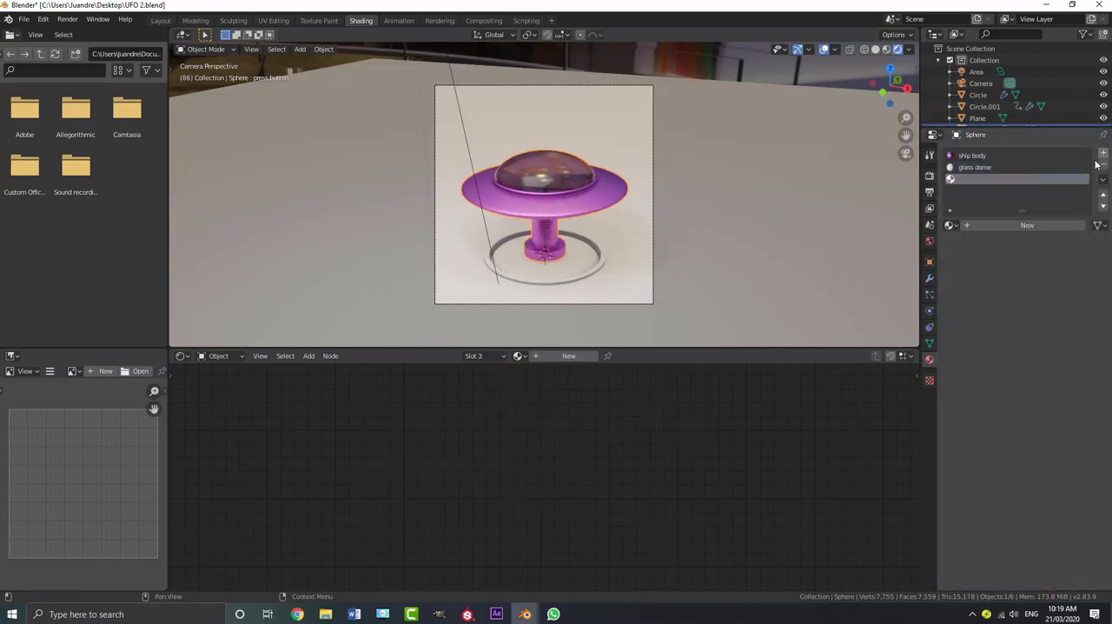
pyautogui.click(1014, 224)
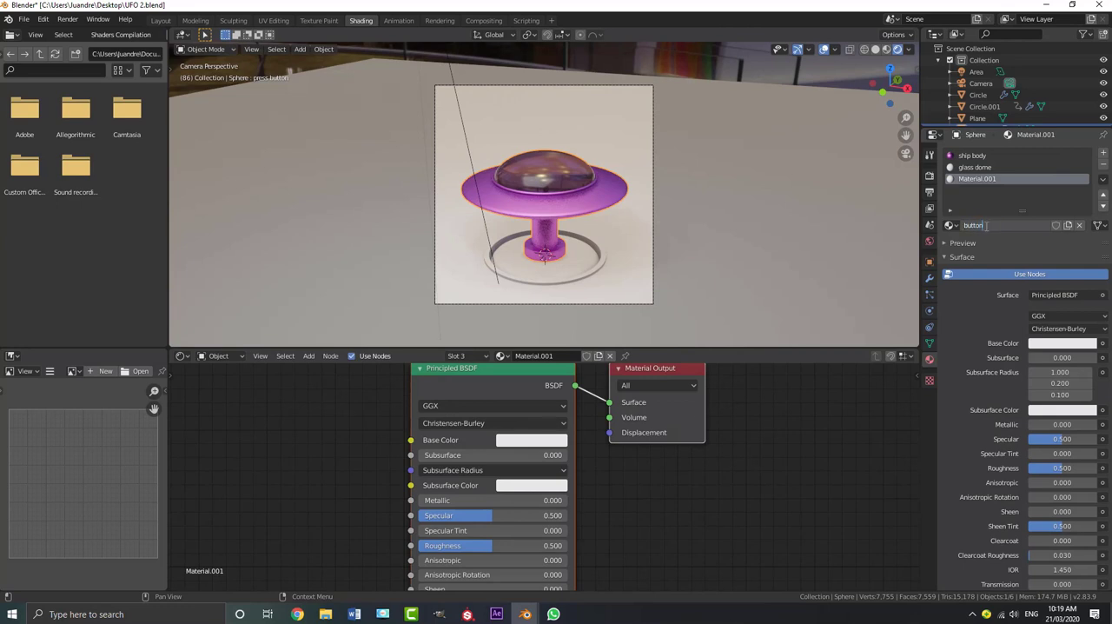
pyautogui.press('Return')
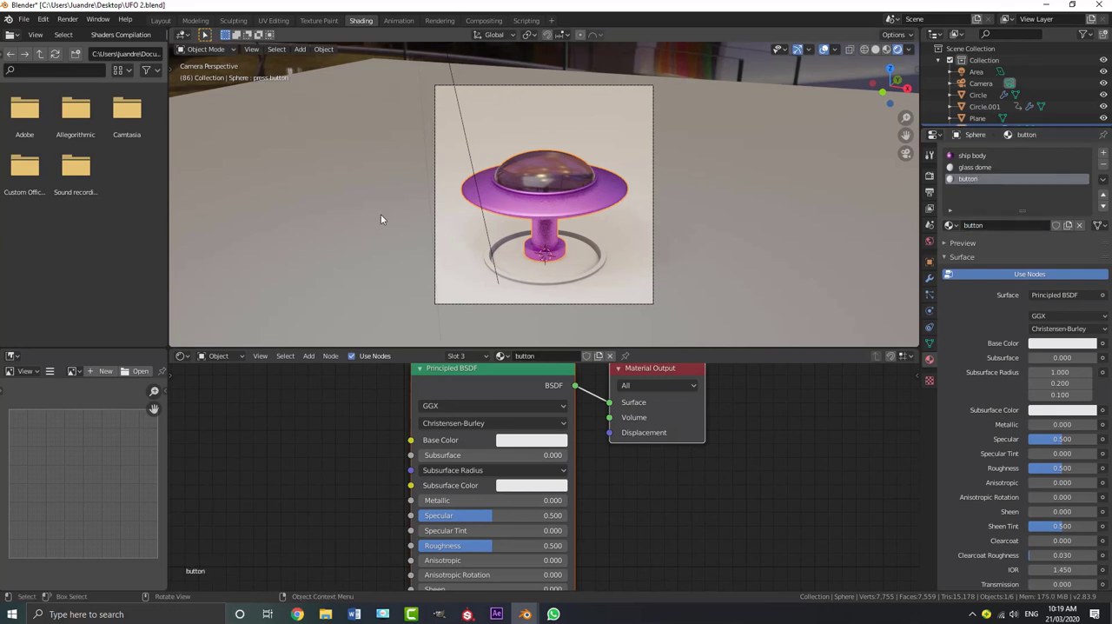
# In Edit Mode, select all linked geometry of the stem and base beneath the saucer and assign the button material to it
pyautogui.scroll(3, 543, 245)
pyautogui.press('Tab')
pyautogui.click(560, 302)
pyautogui.scroll(3, 560, 302)
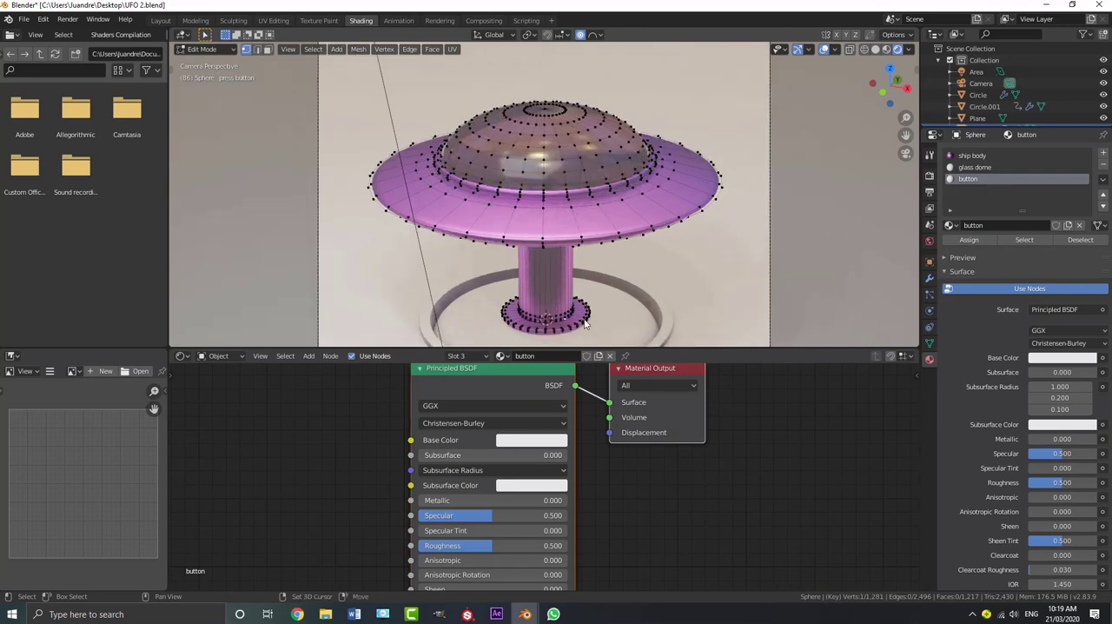
pyautogui.keyDown('shift'); pyautogui.moveTo(560, 303); pyautogui.dragTo(515, 265, button='middle'); pyautogui.keyUp('shift')
pyautogui.hotkey('ctrl', 'l')
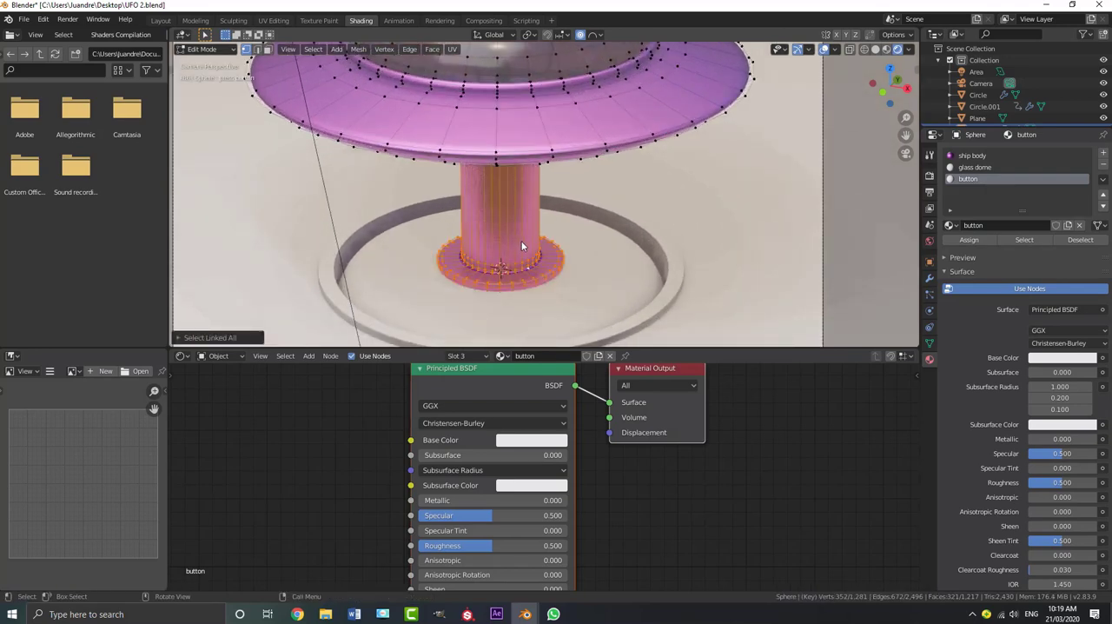
pyautogui.click(969, 241)
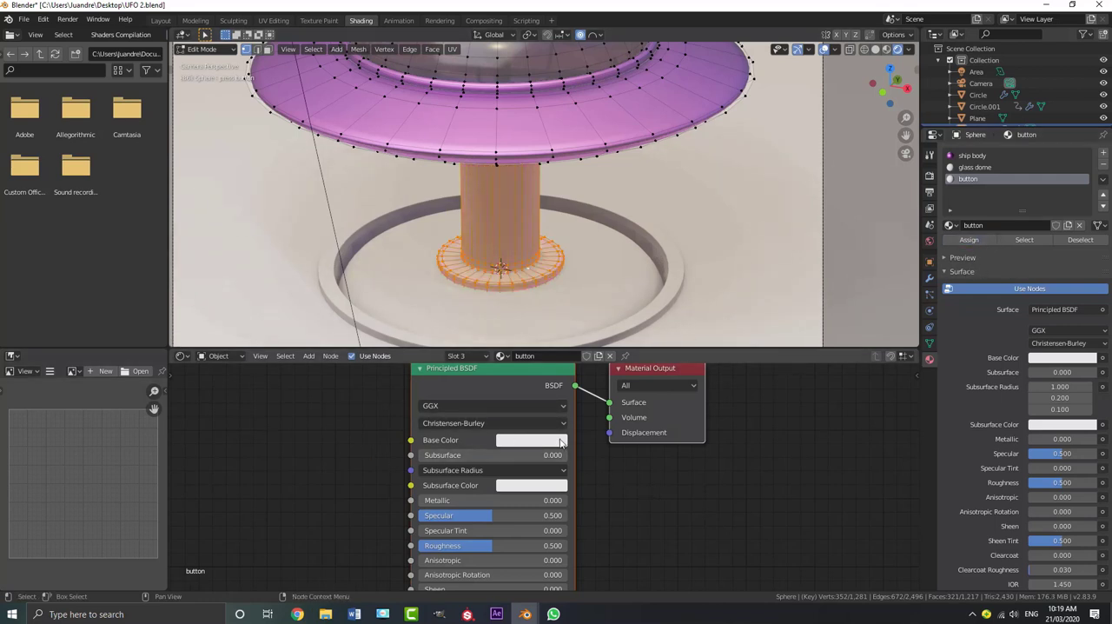
# Set the button material's Roughness to 0.564 and its Subsurface to 0.105
pyautogui.moveTo(454, 556); pyautogui.dragTo(445, 466, button='middle')
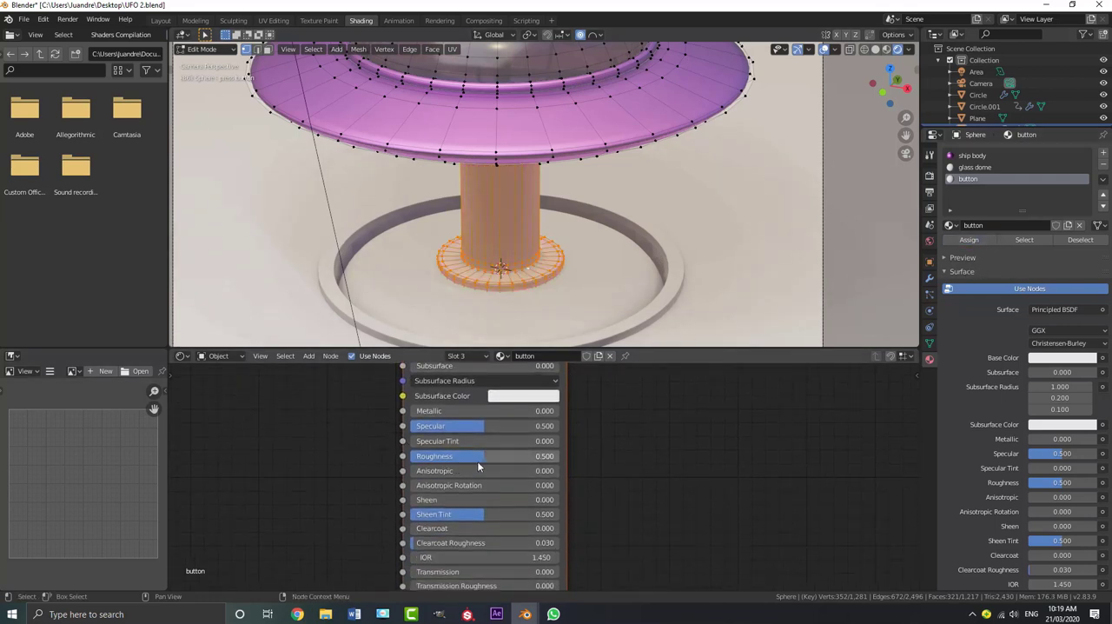
pyautogui.moveTo(477, 460)
pyautogui.mouseDown()
pyautogui.moveTo(467, 461)
pyautogui.moveTo(486, 461)
pyautogui.mouseUp()
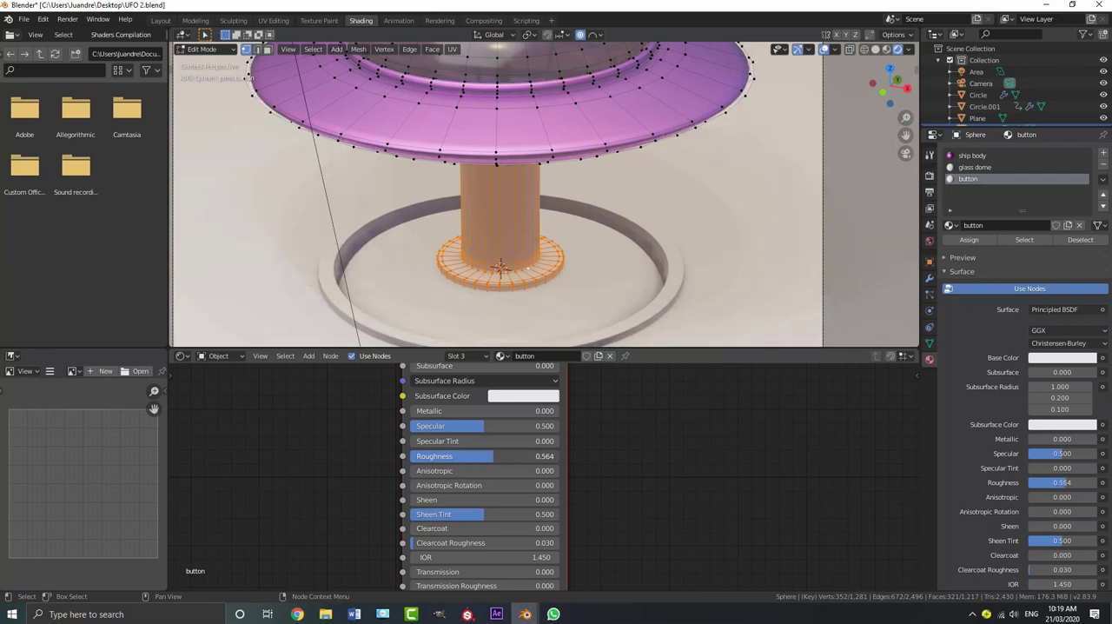
pyautogui.moveTo(616, 444); pyautogui.dragTo(614, 488, button='middle')
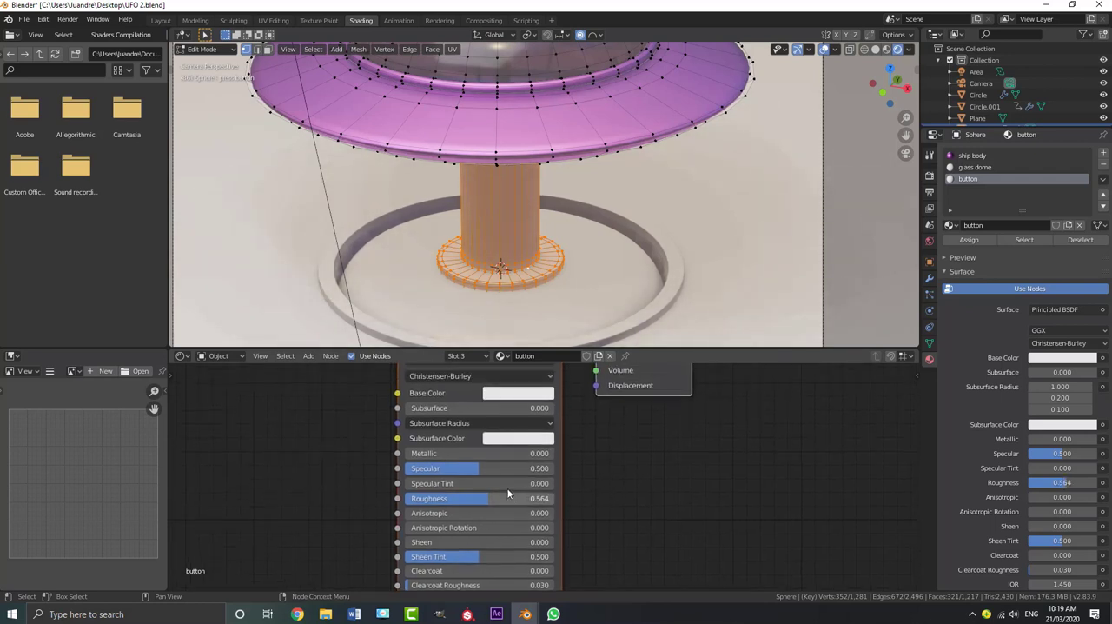
pyautogui.moveTo(448, 407); pyautogui.dragTo(473, 408)
# Set the button material's Subsurface Color to pale pink, return to Object Mode and check the UFO through the camera
pyautogui.click(513, 438)
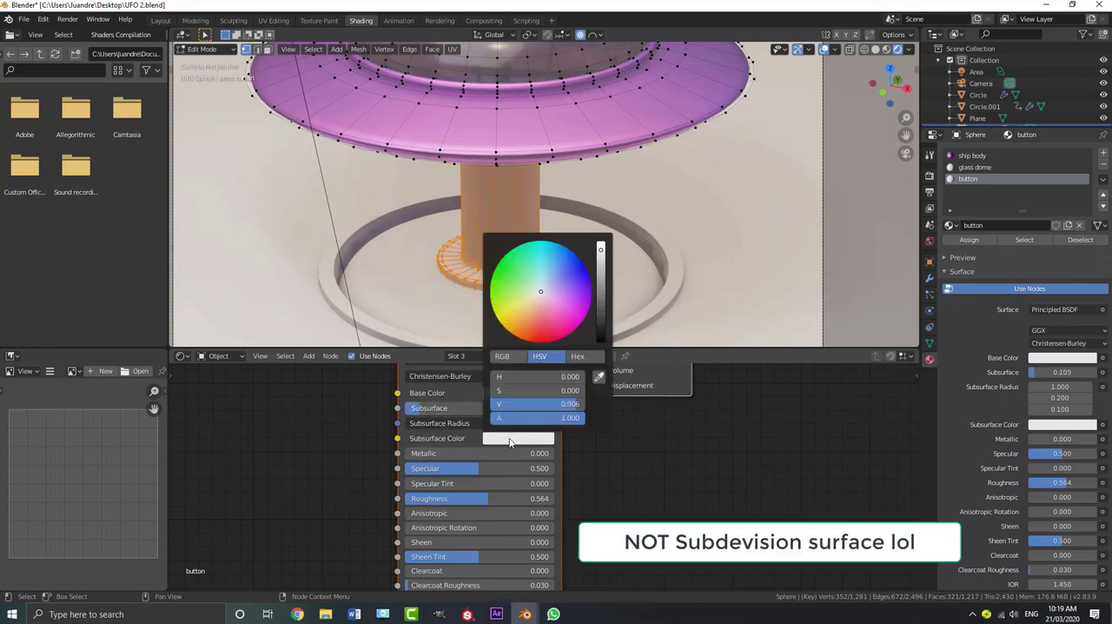
pyautogui.click(543, 304)
pyautogui.scroll(-3, 538, 191)
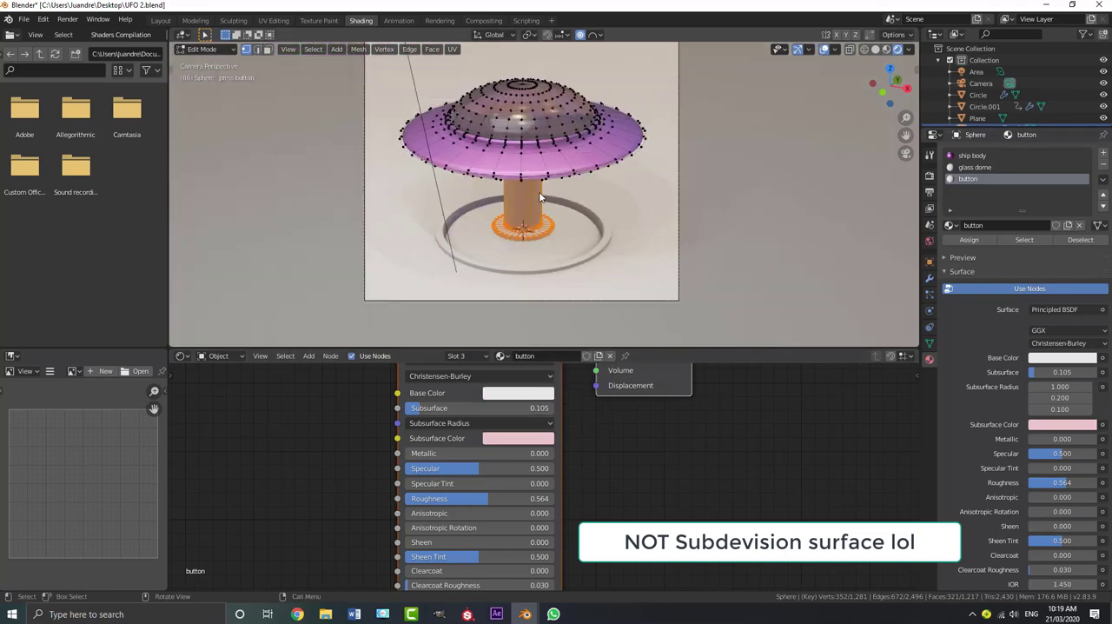
pyautogui.press('Tab')
pyautogui.scroll(4, 521, 204)
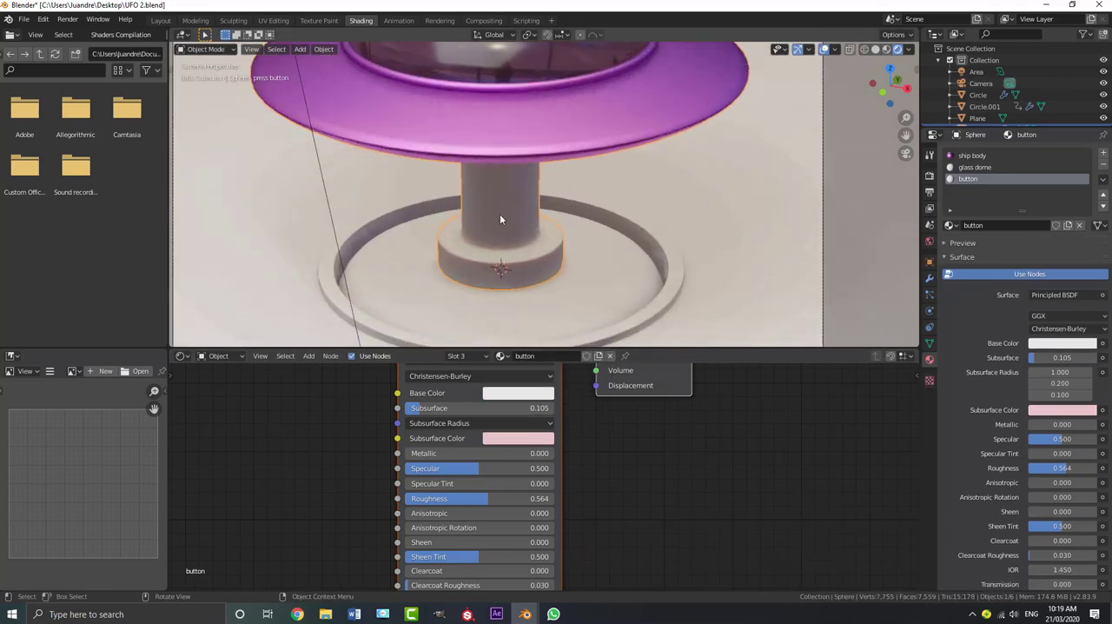
pyautogui.scroll(-1, 509, 180)
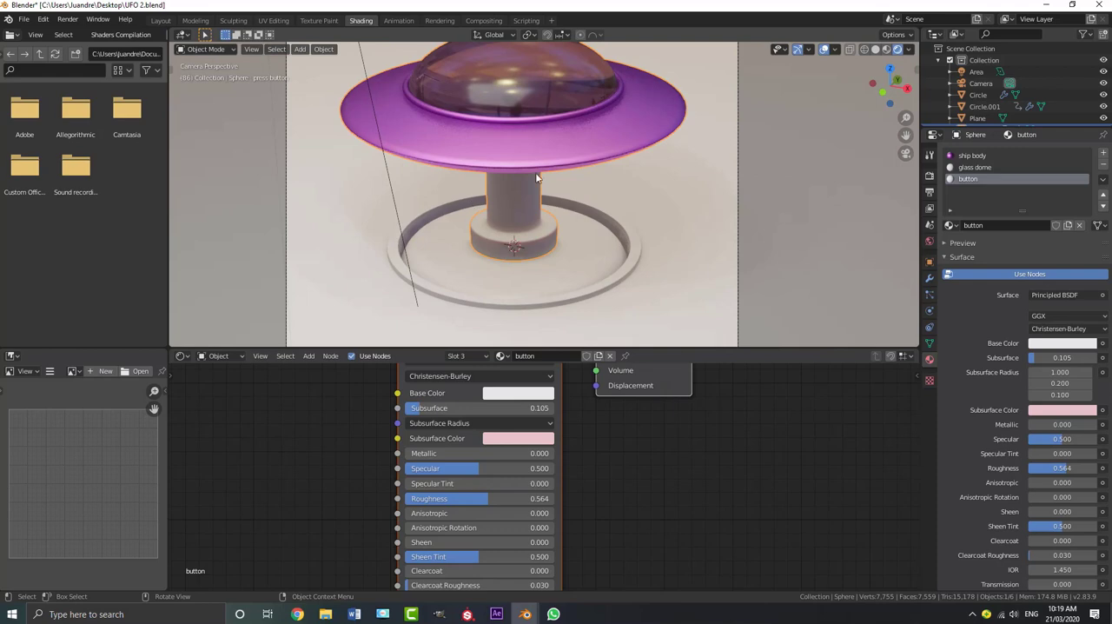
pyautogui.keyDown('shift'); pyautogui.moveTo(532, 135); pyautogui.dragTo(531, 172, button='middle'); pyautogui.keyUp('shift')
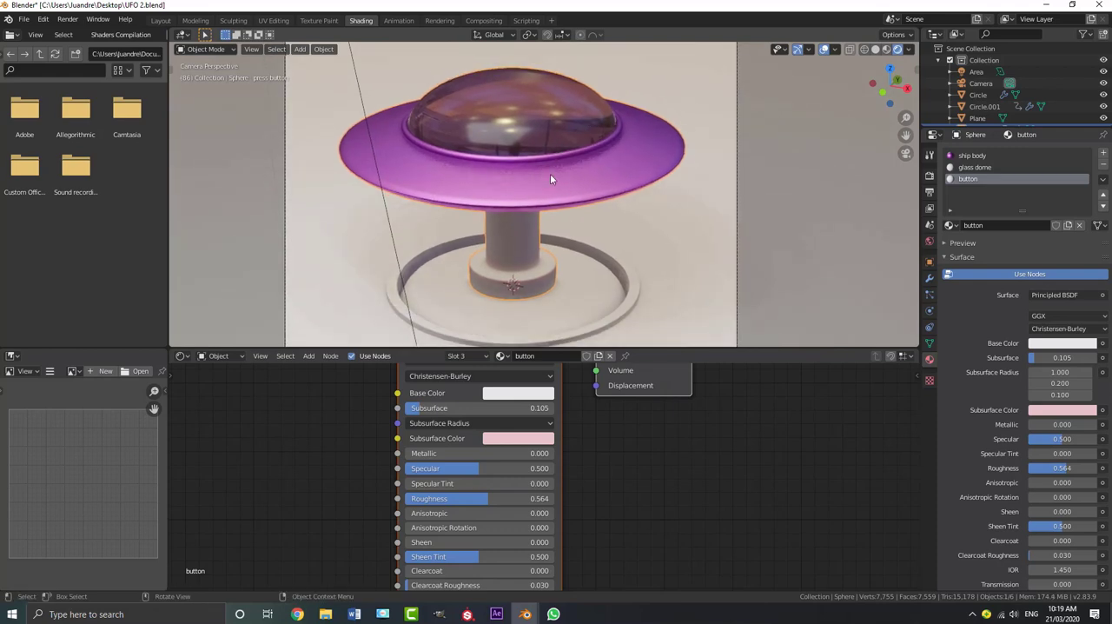
# In Edit Mode, select the linked geometry of the rim around the dome and add a new material named "ring" in a fourth slot
pyautogui.press('Tab')
pyautogui.scroll(3, 536, 142)
pyautogui.click(527, 133)
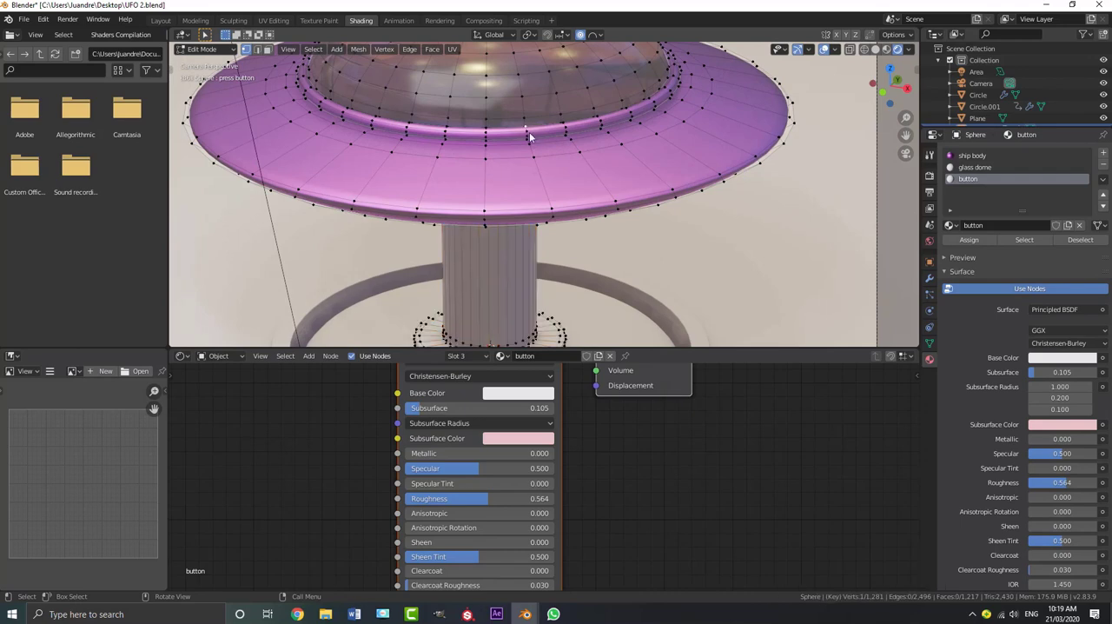
pyautogui.hotkey('ctrl', 'l')
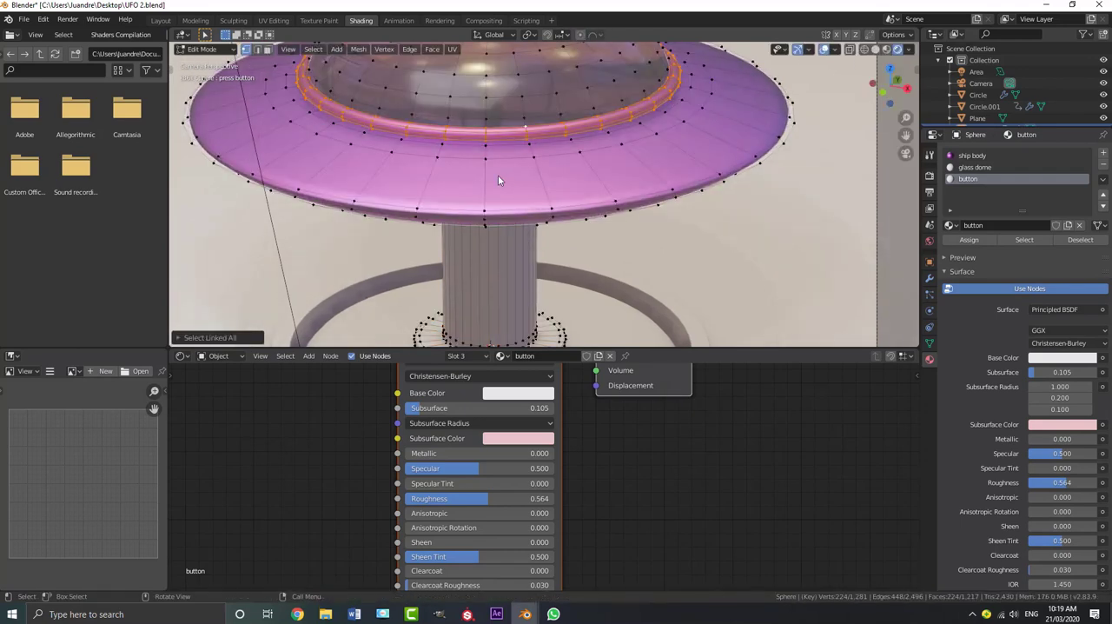
pyautogui.scroll(-3, 497, 180)
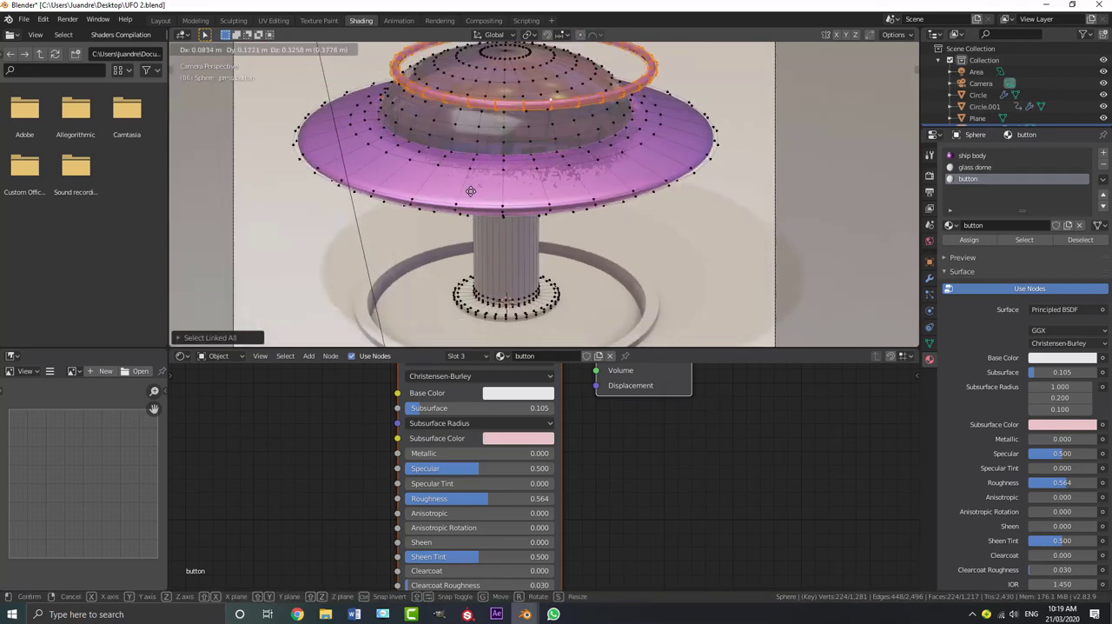
pyautogui.click(1104, 153)
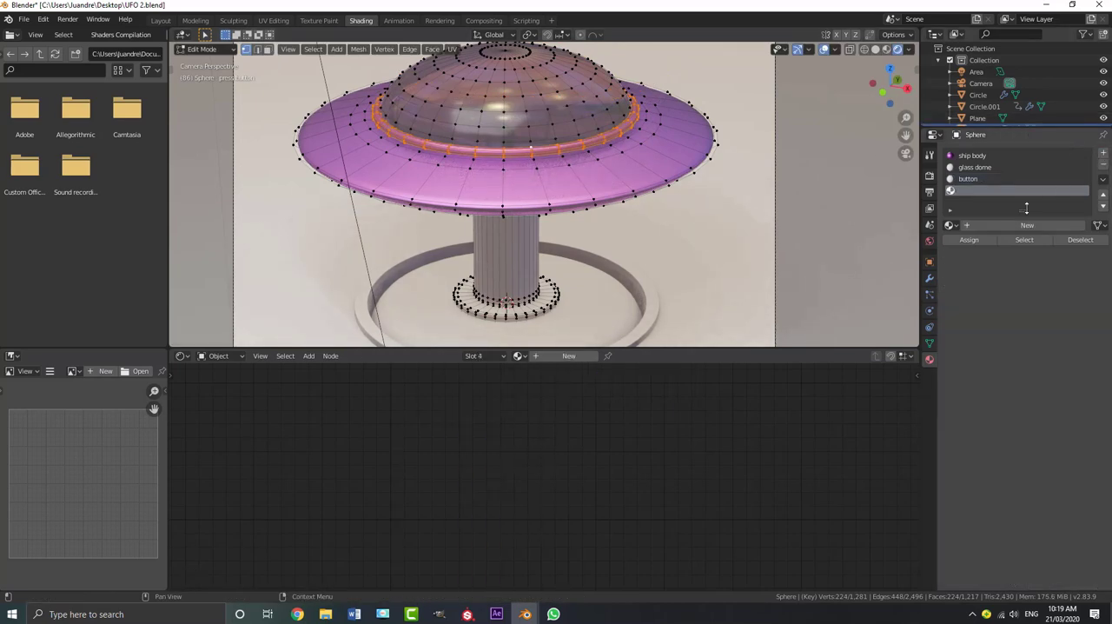
pyautogui.click(1024, 225)
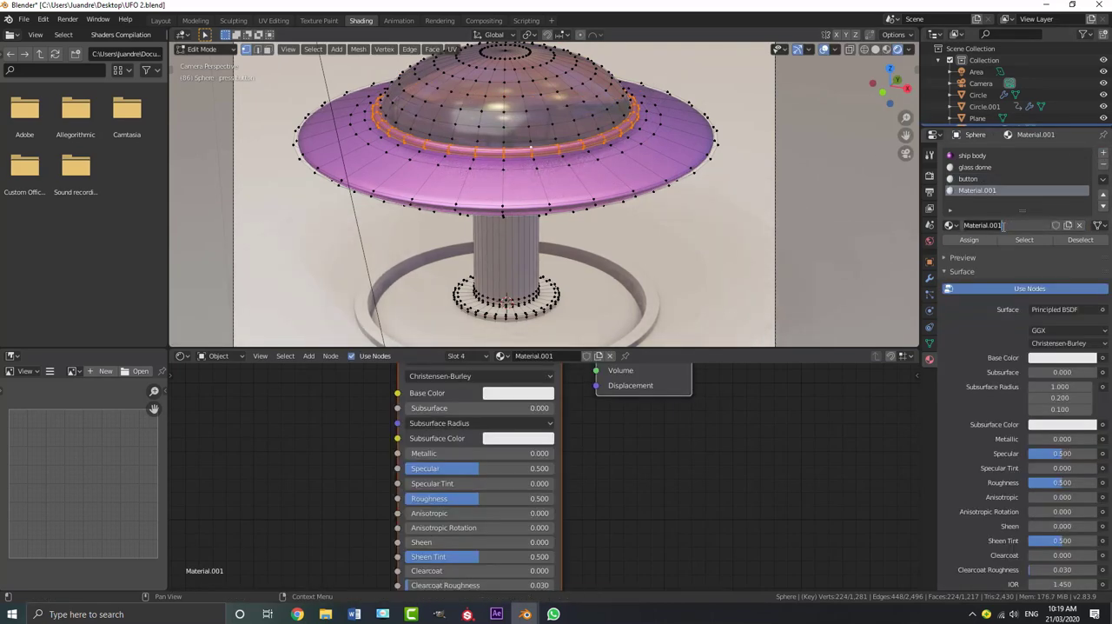
pyautogui.scroll(-2, 631, 450)
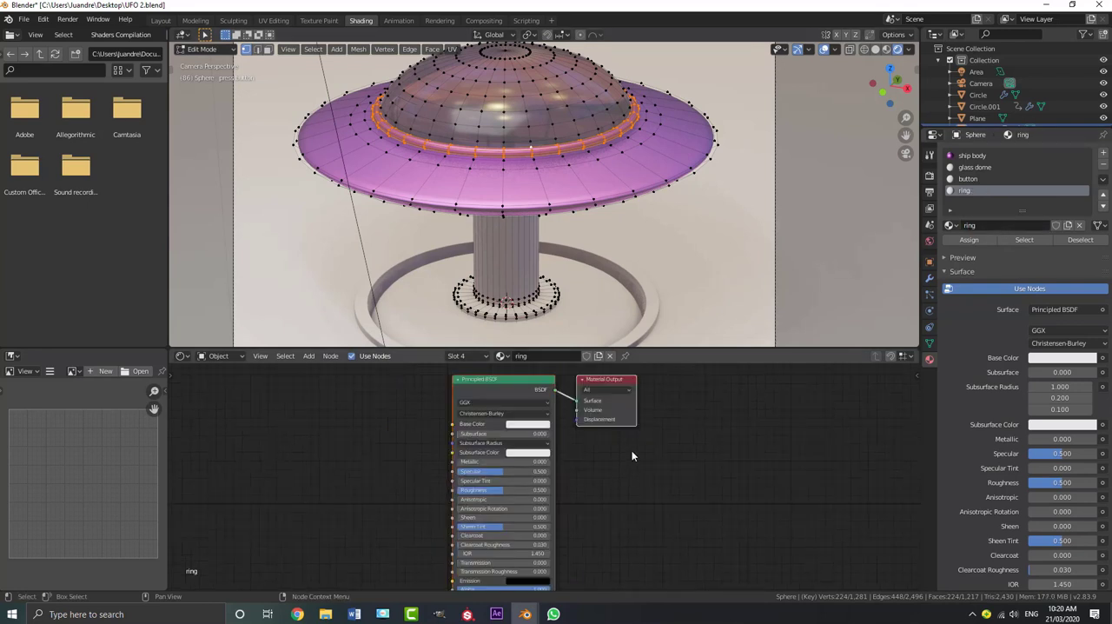
# Set the ring material's Metallic to 1.000 and assign the material to the selected rim
pyautogui.scroll(3, 577, 449)
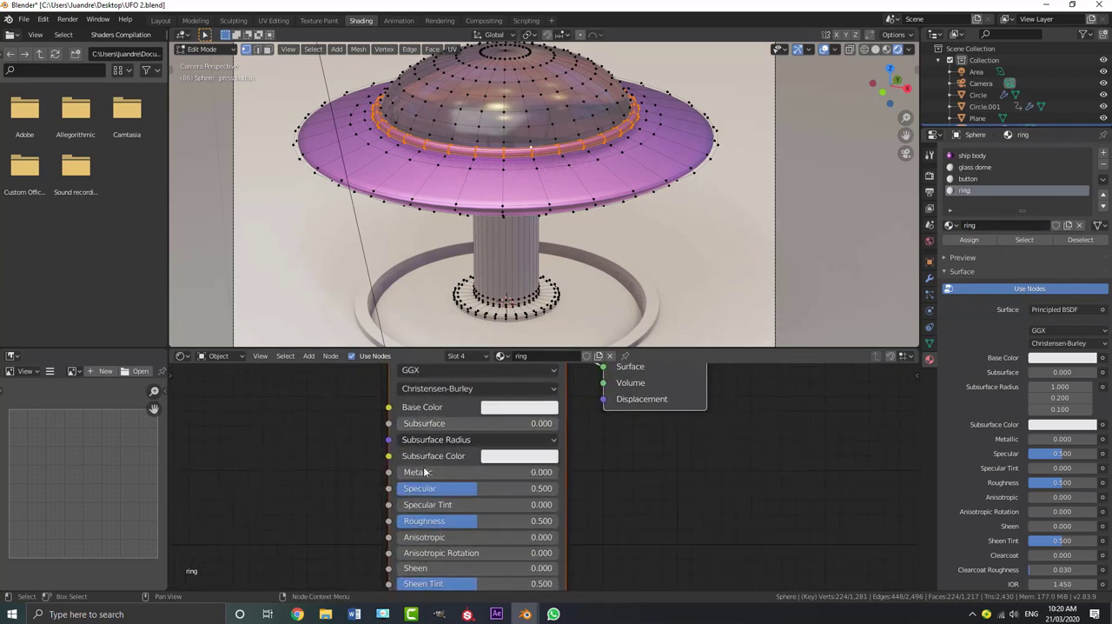
pyautogui.moveTo(425, 474); pyautogui.dragTo(686, 463)
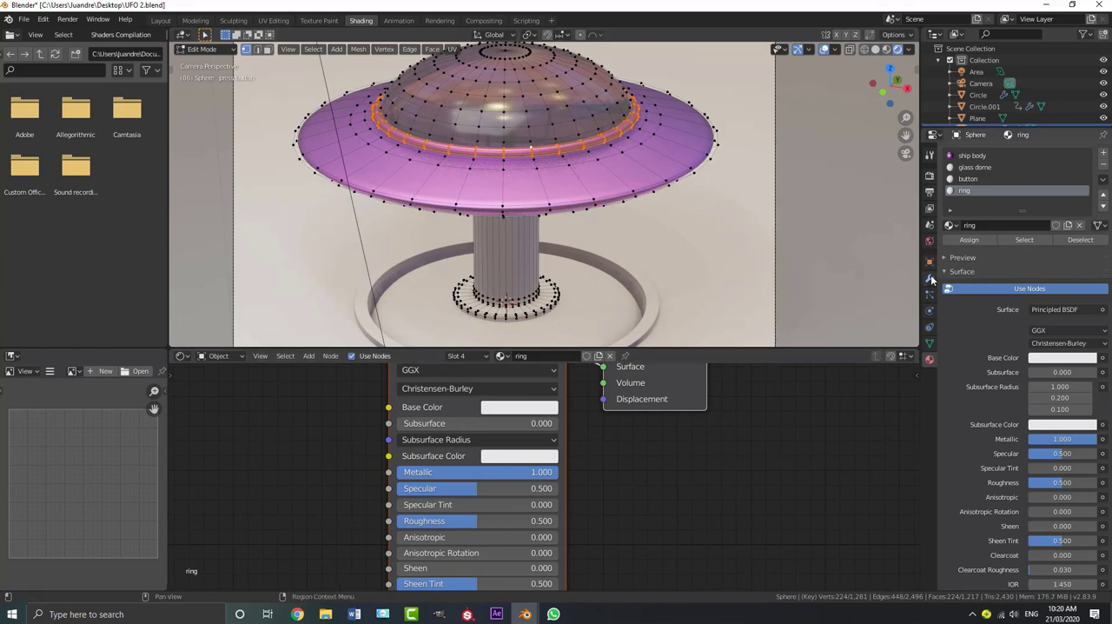
pyautogui.scroll(1, 556, 417)
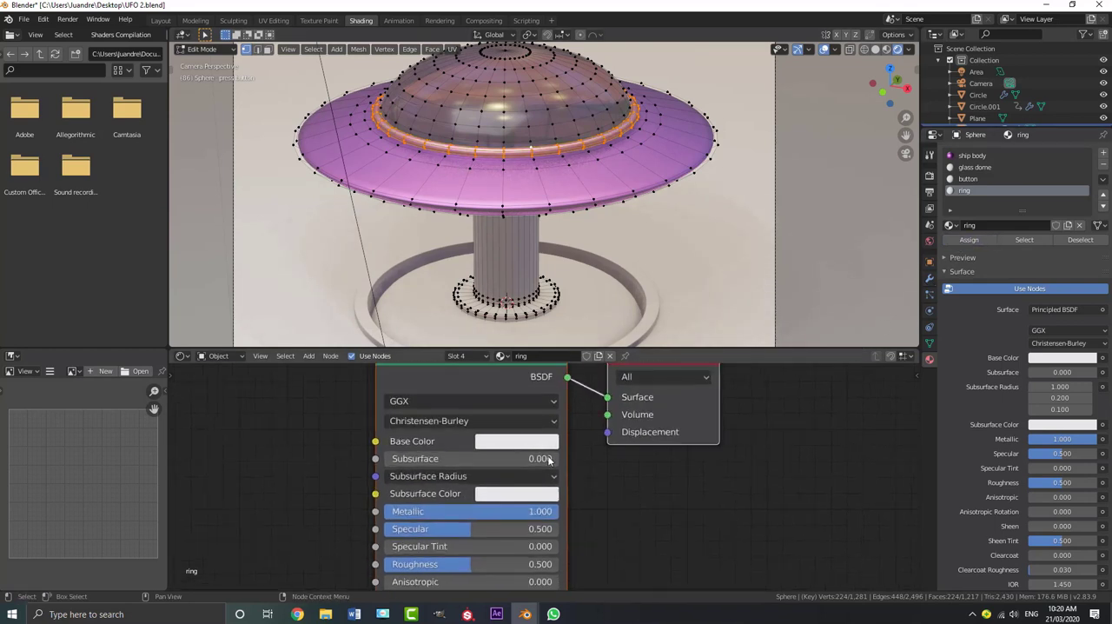
# Change the ring material's Base Color to dark magenta with hue 0.883, saturation 0.743 and value 0.347
pyautogui.click(538, 442)
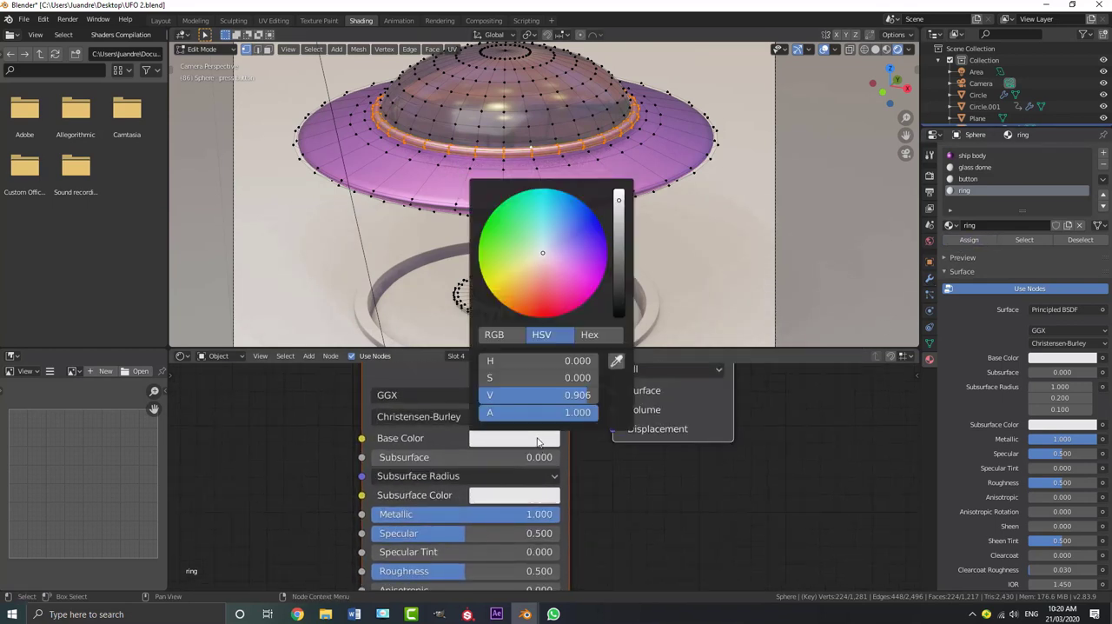
pyautogui.click(574, 288)
pyautogui.moveTo(619, 200); pyautogui.dragTo(620, 272)
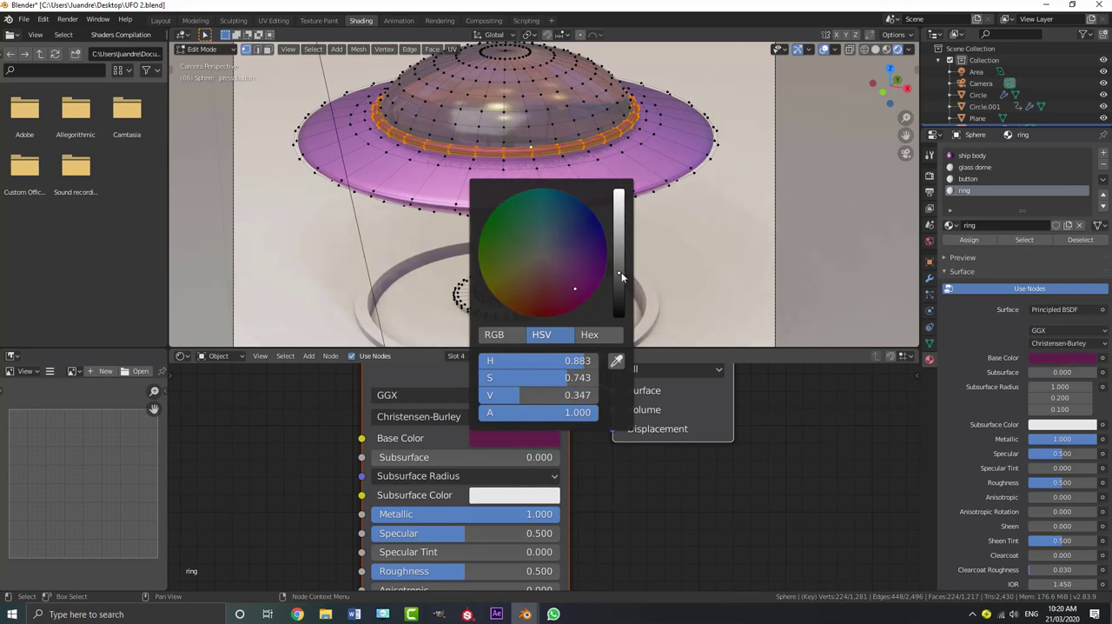
# Set the ring material's Roughness to 0.659 and Metallic to 0.855, then return to Object Mode to check the rim
pyautogui.moveTo(695, 525); pyautogui.dragTo(691, 482, button='middle')
pyautogui.scroll(1, 690, 483)
pyautogui.scroll(1, 690, 487)
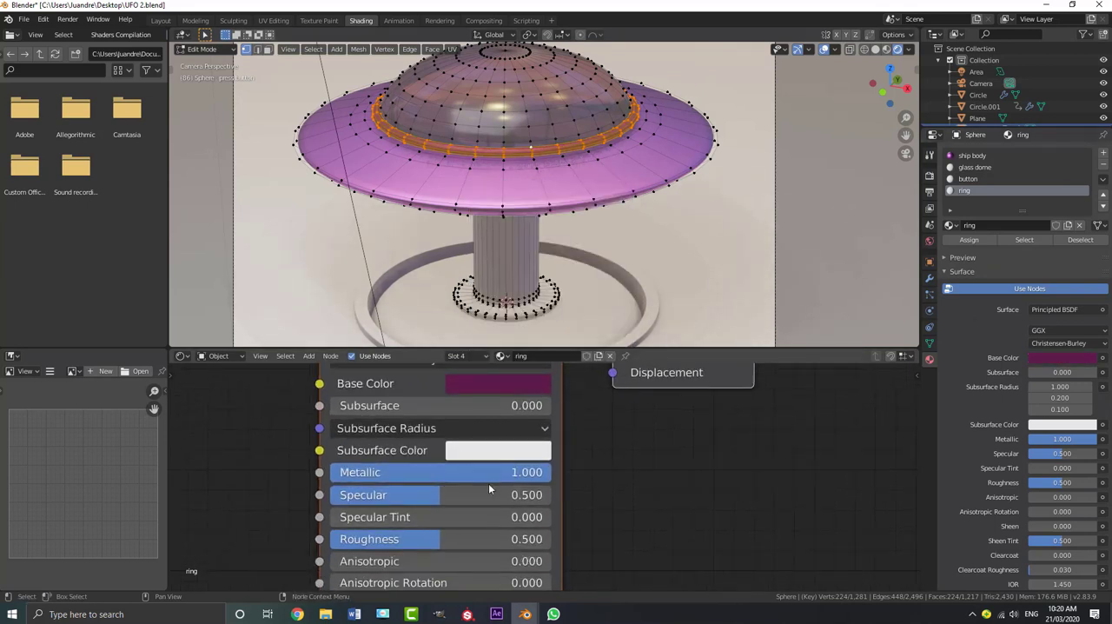
pyautogui.moveTo(486, 538)
pyautogui.mouseDown()
pyautogui.moveTo(463, 539)
pyautogui.moveTo(516, 538)
pyautogui.mouseUp()
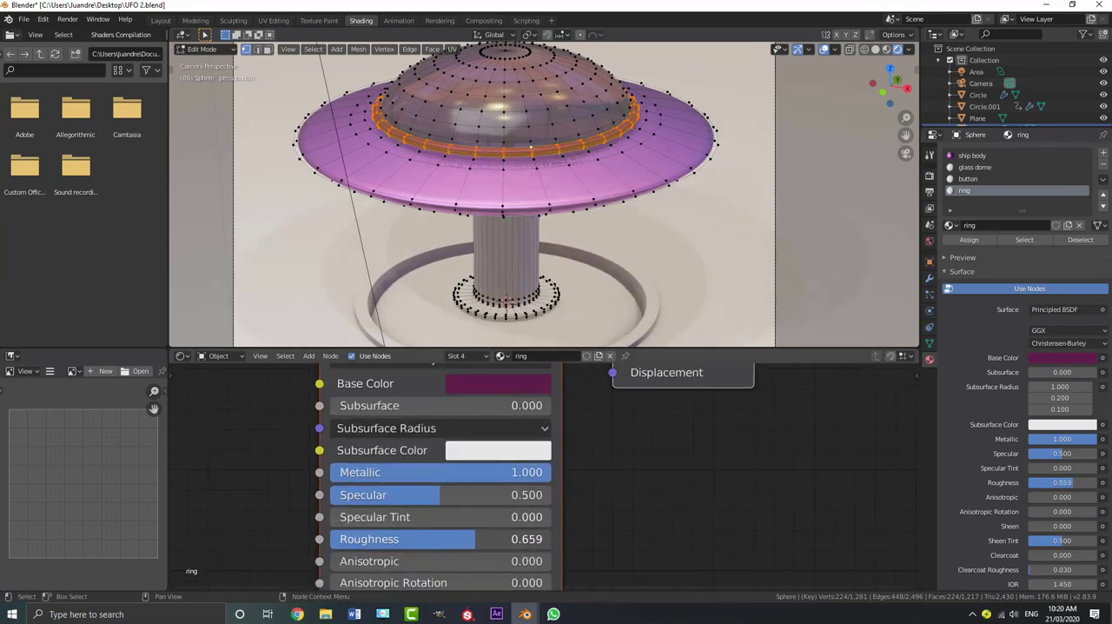
pyautogui.moveTo(540, 479); pyautogui.dragTo(512, 480)
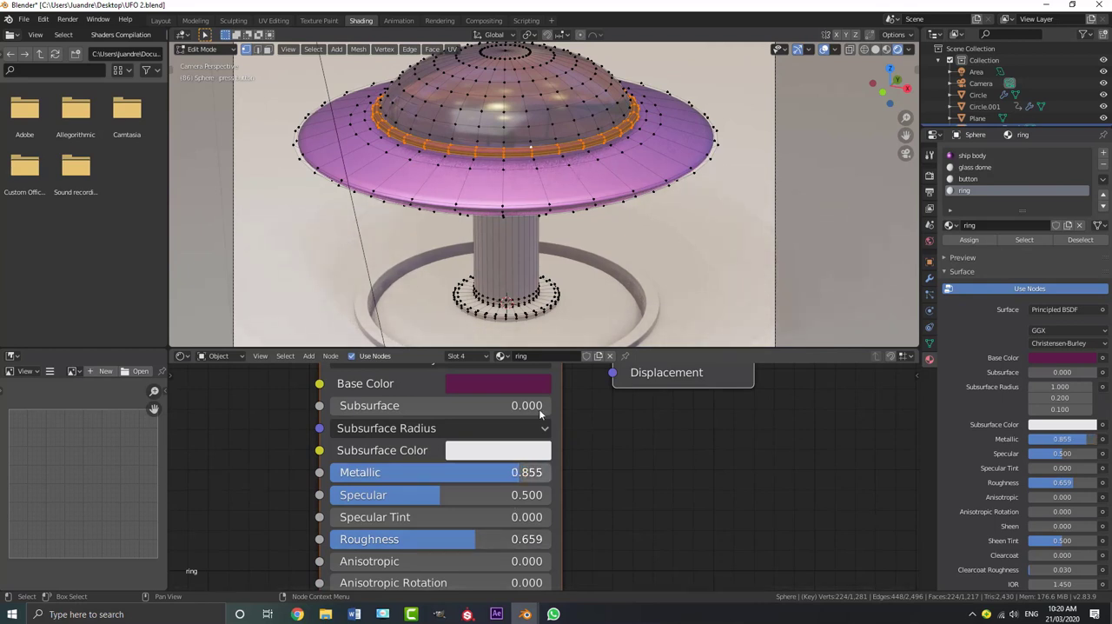
pyautogui.press('Tab')
pyautogui.scroll(-2, 558, 175)
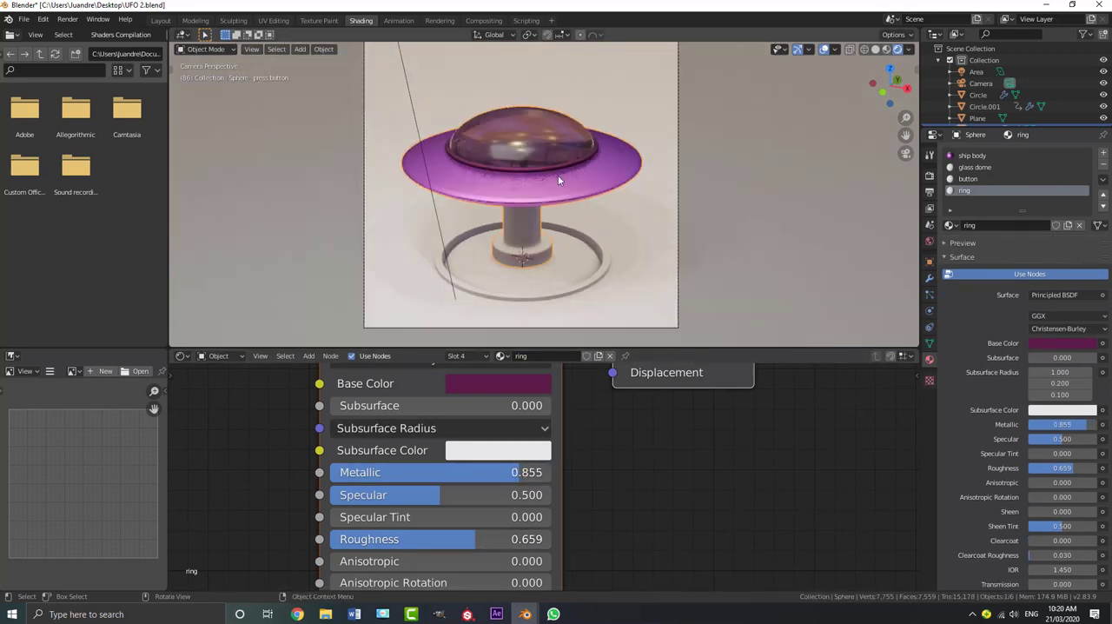
pyautogui.scroll(1, 572, 177)
pyautogui.scroll(-2, 485, 267)
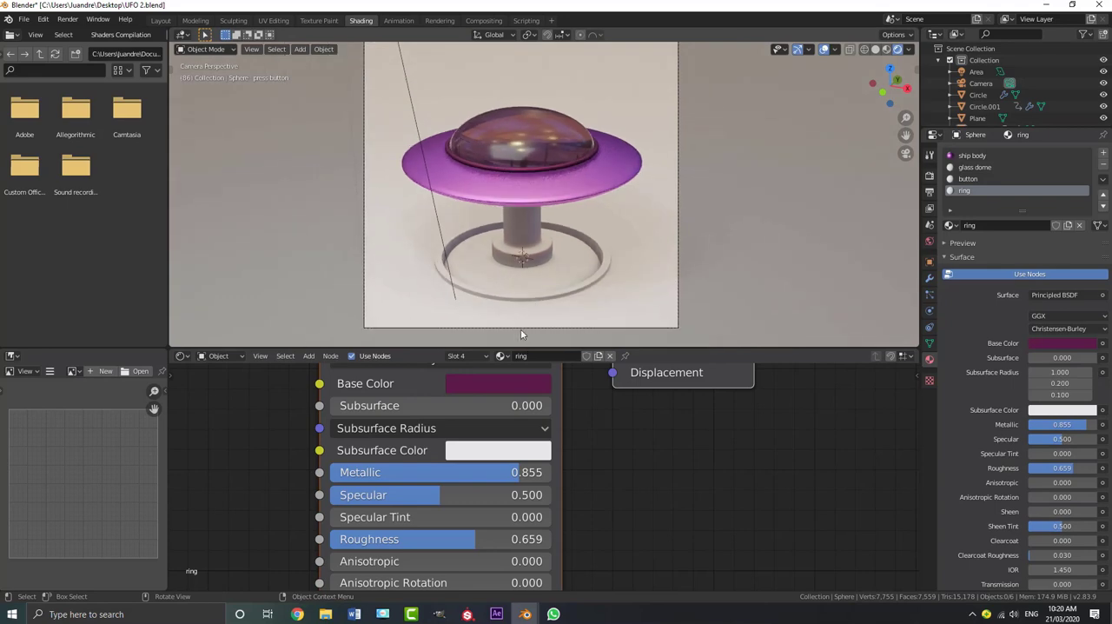
# Select the ground plane and create a new material for it
pyautogui.click(737, 178)
pyautogui.scroll(-2, 682, 161)
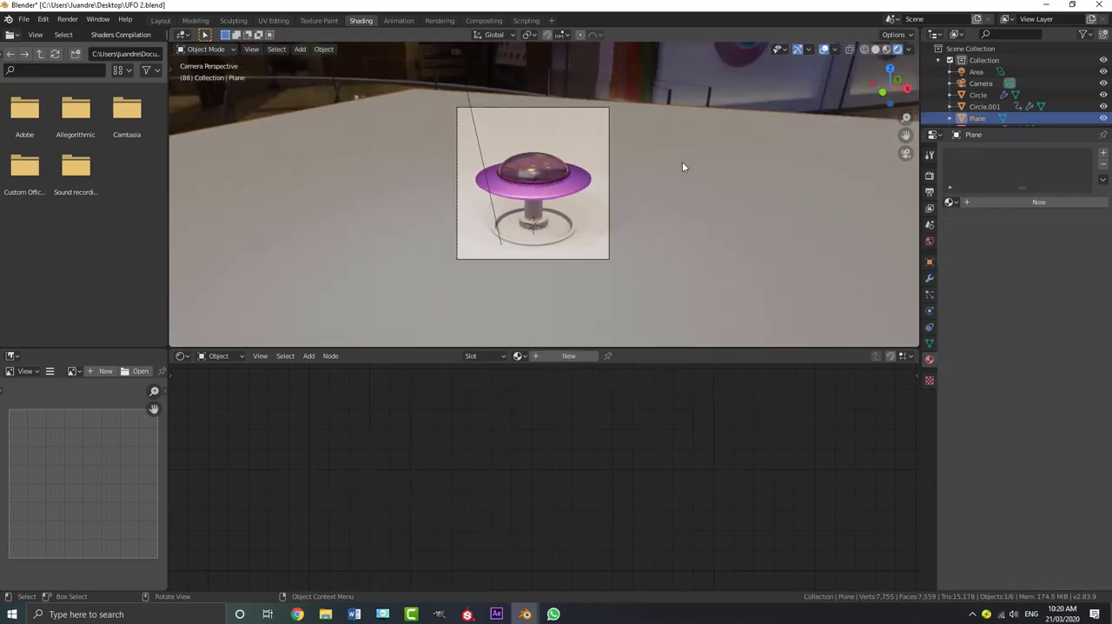
pyautogui.click(566, 358)
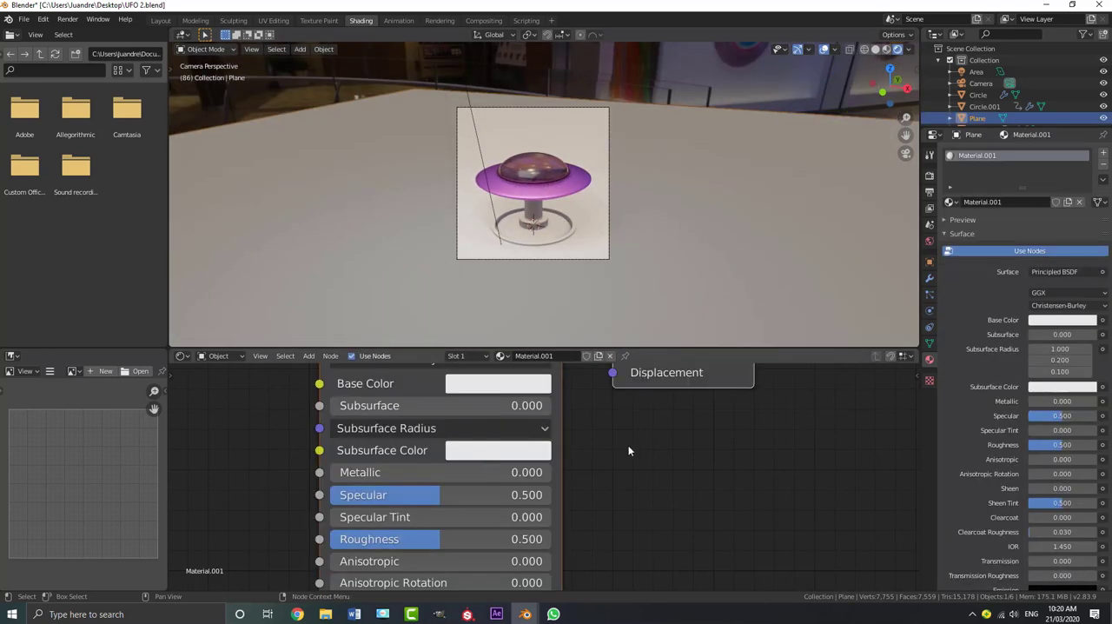
# Set the ground plane material's Base Color to orange, about hue 0.066, saturation 0.809 and value 0.906
pyautogui.scroll(1, 565, 426)
pyautogui.click(500, 406)
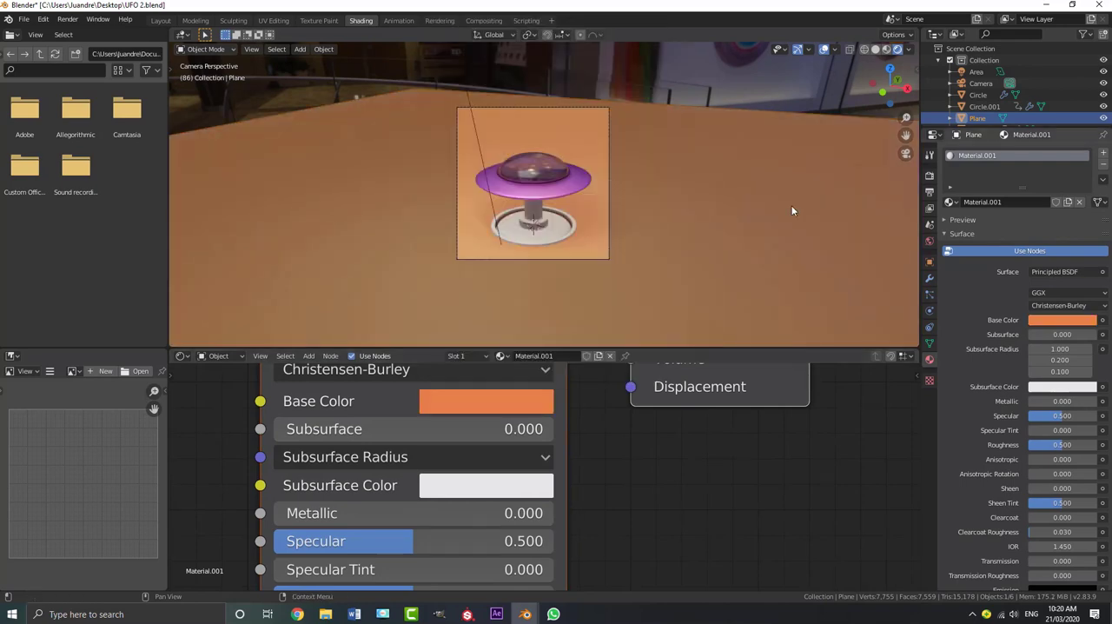
pyautogui.scroll(3, 561, 198)
pyautogui.scroll(-3, 561, 198)
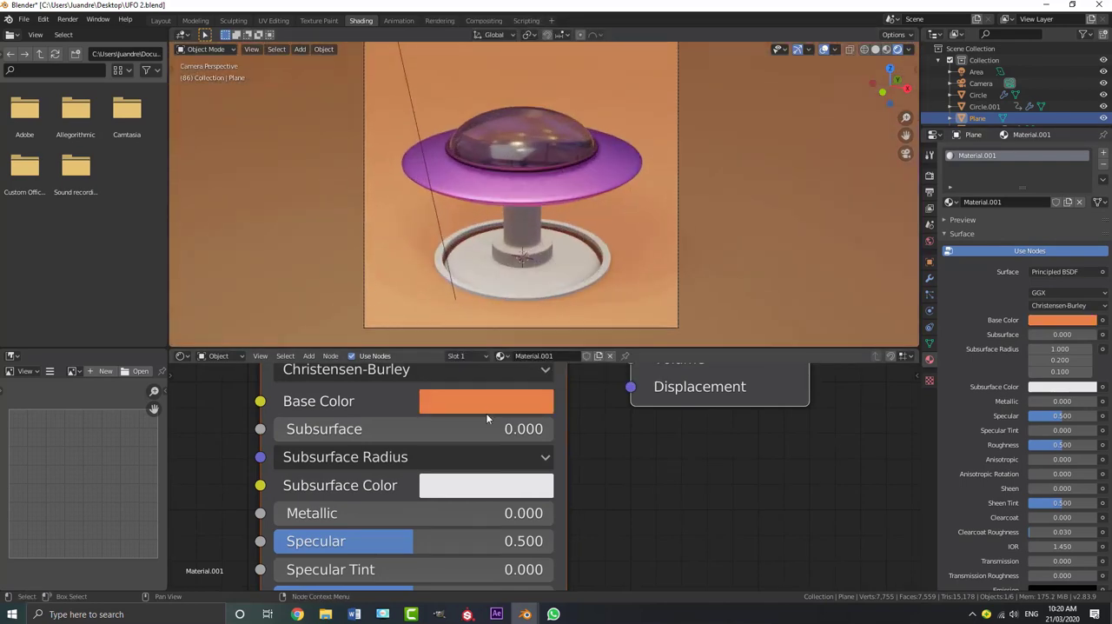
pyautogui.click(486, 410)
pyautogui.click(495, 197)
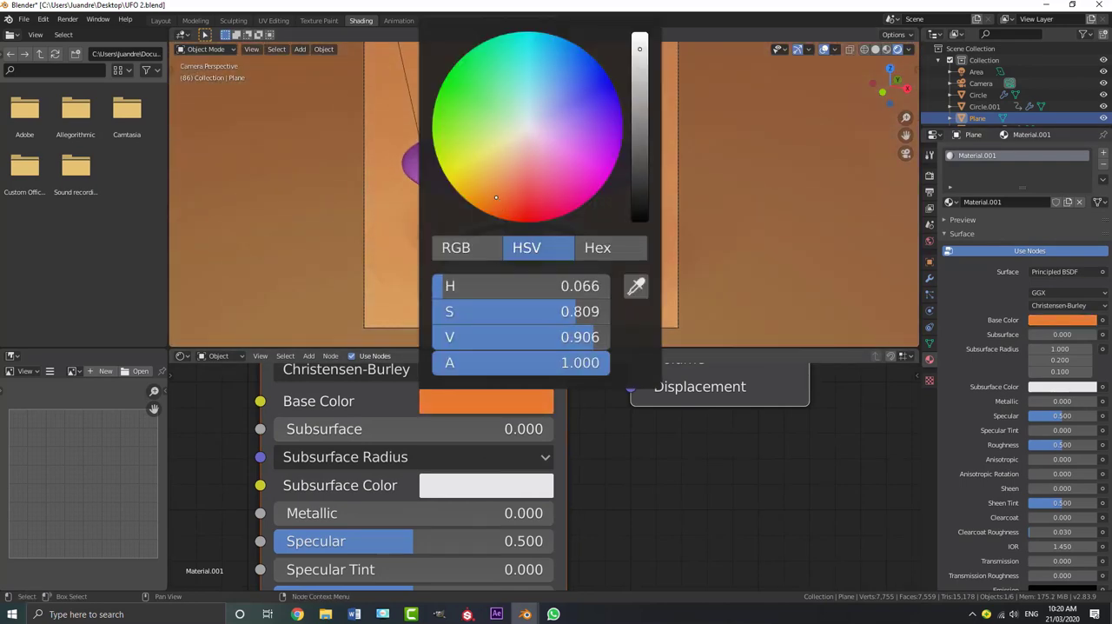
pyautogui.scroll(3, 649, 168)
pyautogui.scroll(-4, 627, 245)
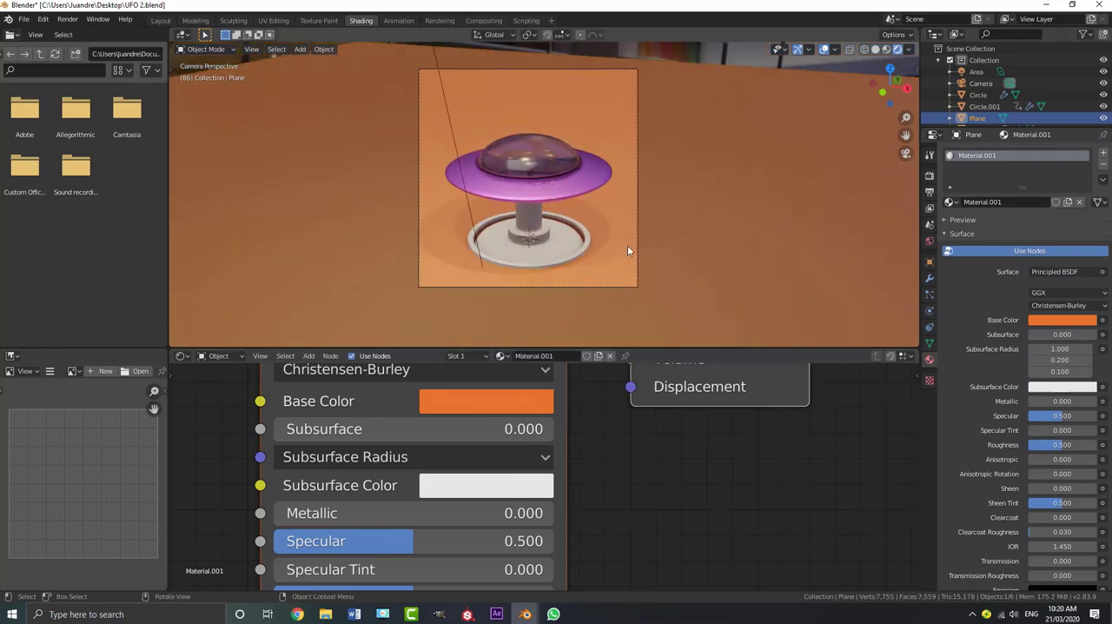
# Lower the ground plane material's Roughness to 0.159, keeping Metallic at 0.000
pyautogui.scroll(-4, 521, 473)
pyautogui.moveTo(635, 531); pyautogui.dragTo(633, 455, button='middle')
pyautogui.scroll(2, 445, 494)
pyautogui.moveTo(432, 494); pyautogui.dragTo(371, 493)
pyautogui.moveTo(687, 463); pyautogui.dragTo(698, 516, button='middle')
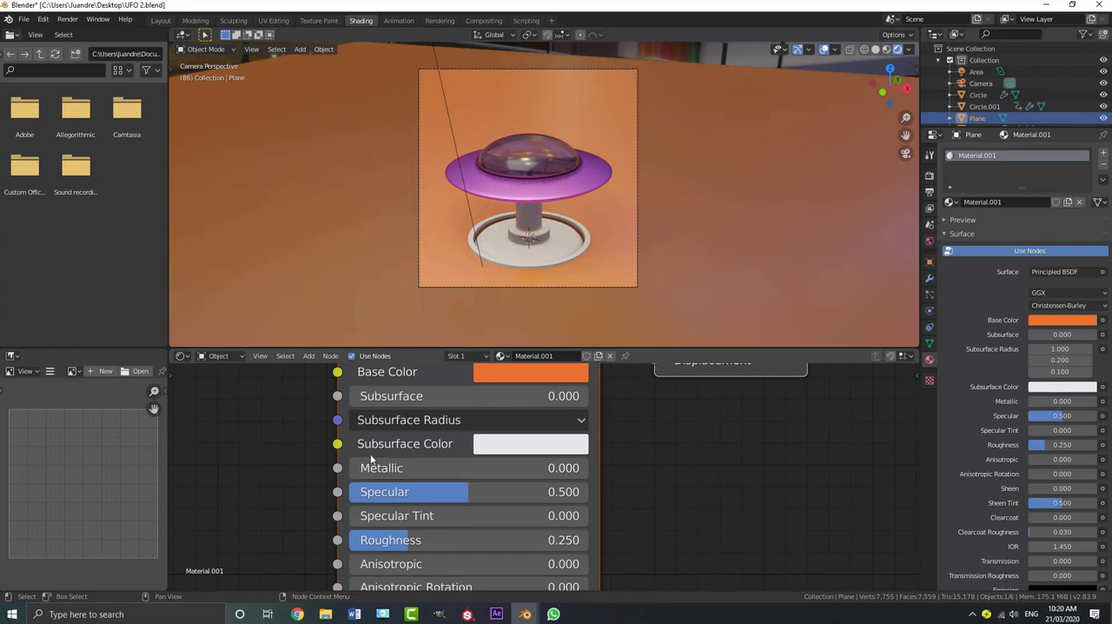
pyautogui.moveTo(372, 467)
pyautogui.mouseDown()
pyautogui.moveTo(469, 468)
pyautogui.moveTo(352, 467)
pyautogui.mouseUp()
pyautogui.moveTo(377, 539)
pyautogui.mouseDown()
pyautogui.moveTo(350, 539)
pyautogui.moveTo(365, 540)
pyautogui.mouseUp()
pyautogui.scroll(4, 615, 164)
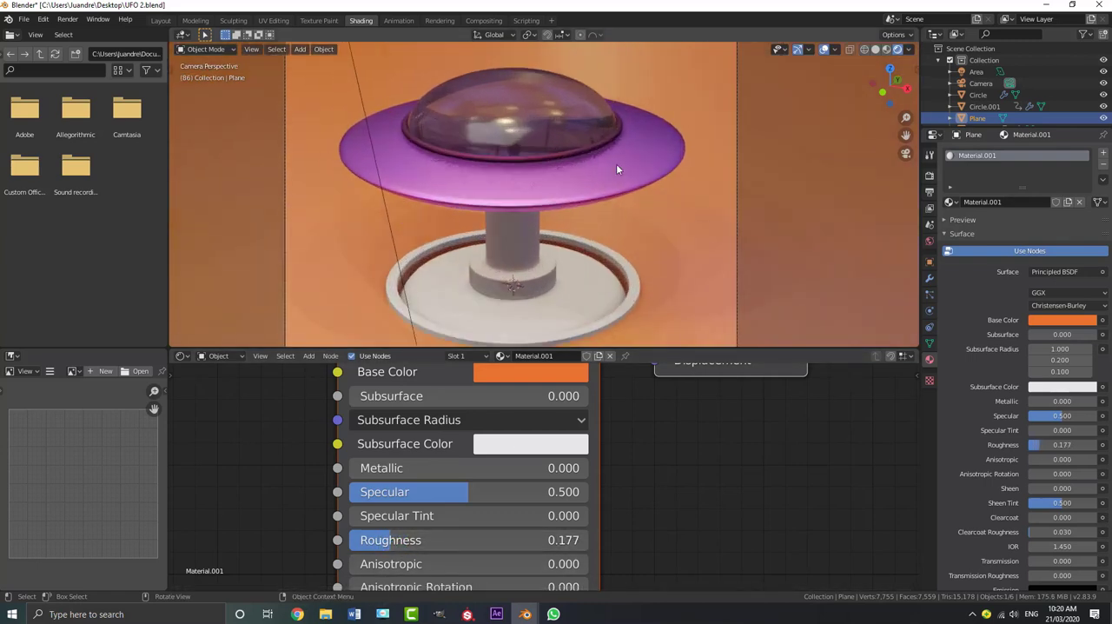
pyautogui.moveTo(411, 545); pyautogui.dragTo(388, 539)
pyautogui.scroll(-3, 586, 170)
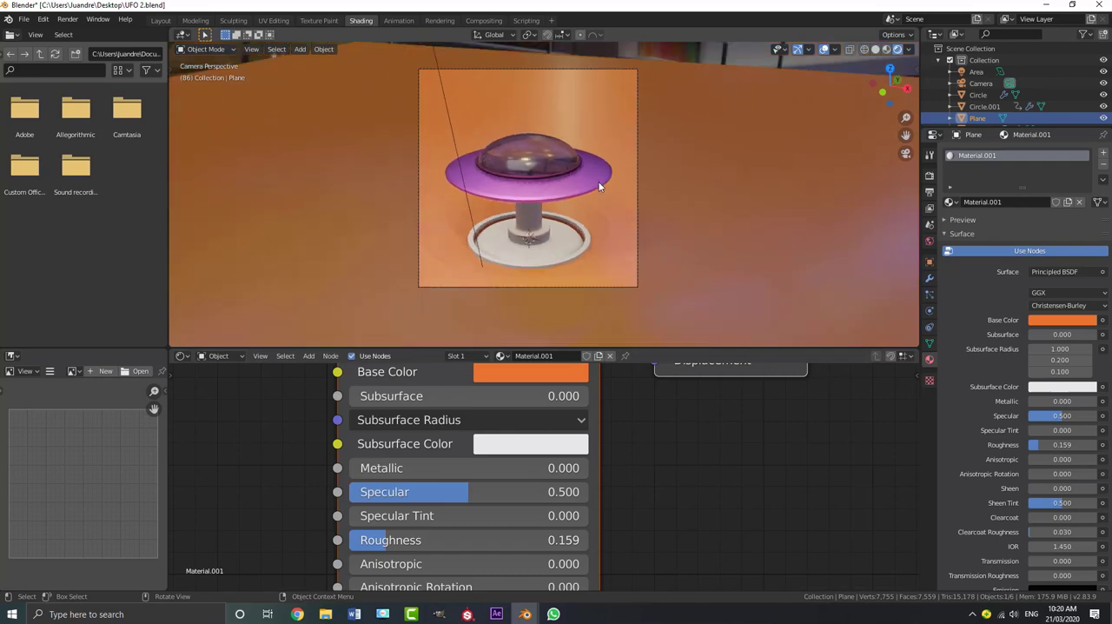
pyautogui.scroll(3, 613, 180)
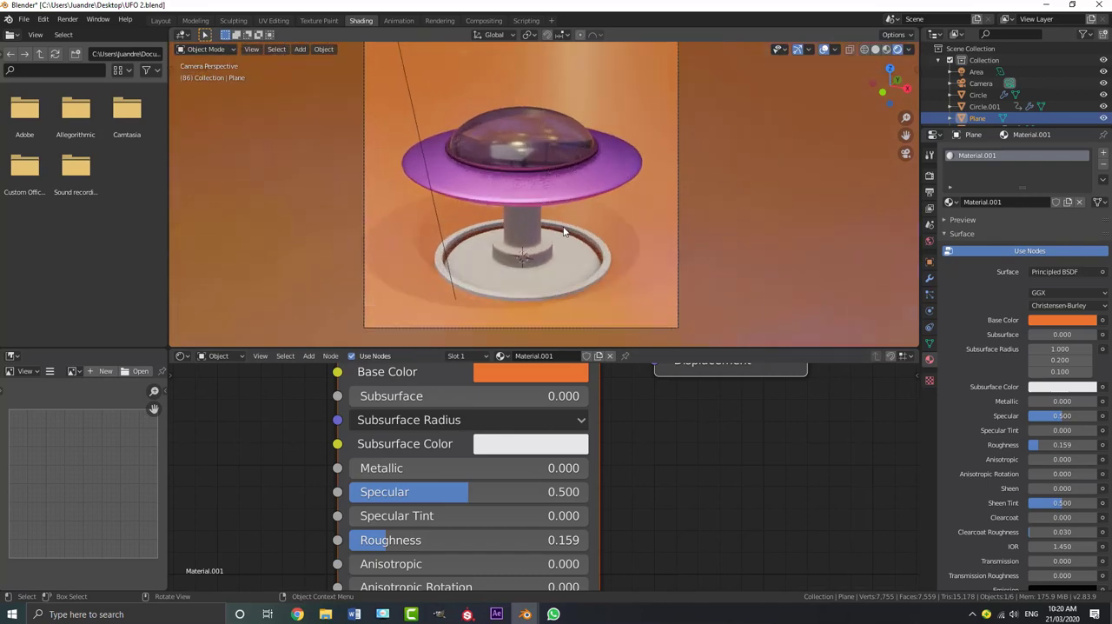
# Create a new material for the ring around the button with a red Base Color, then deselect the ring
pyautogui.scroll(2, 586, 232)
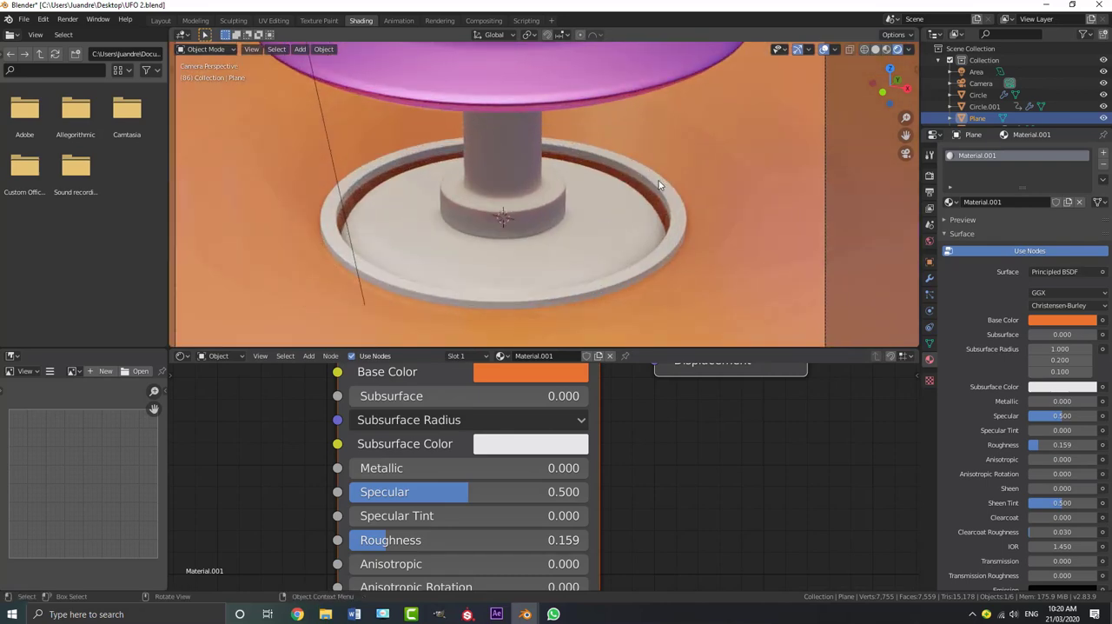
pyautogui.click(660, 179)
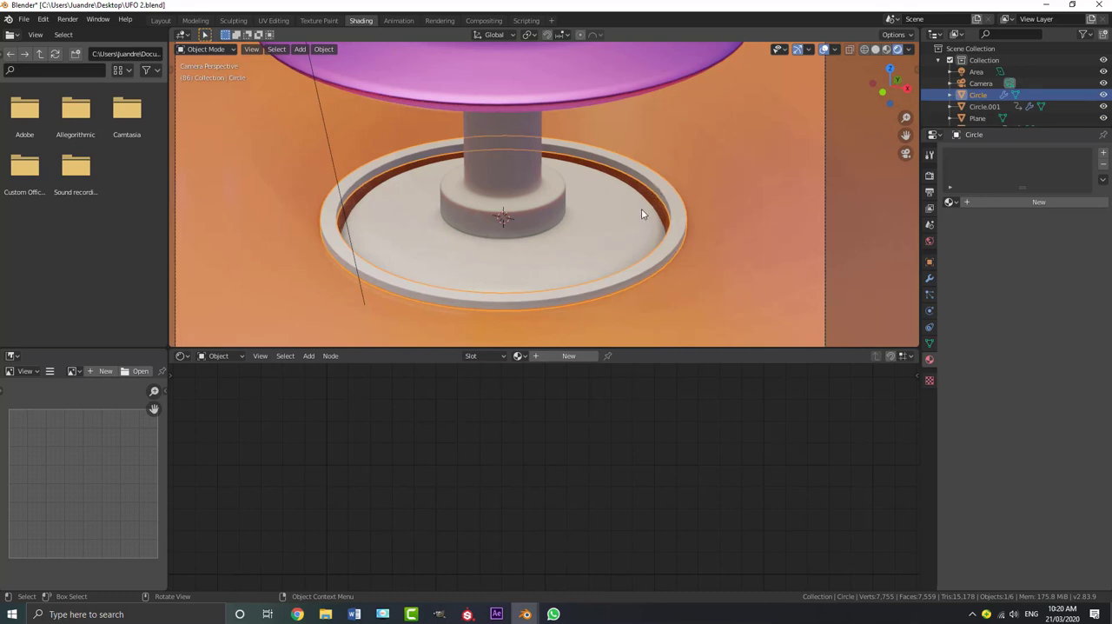
pyautogui.click(570, 356)
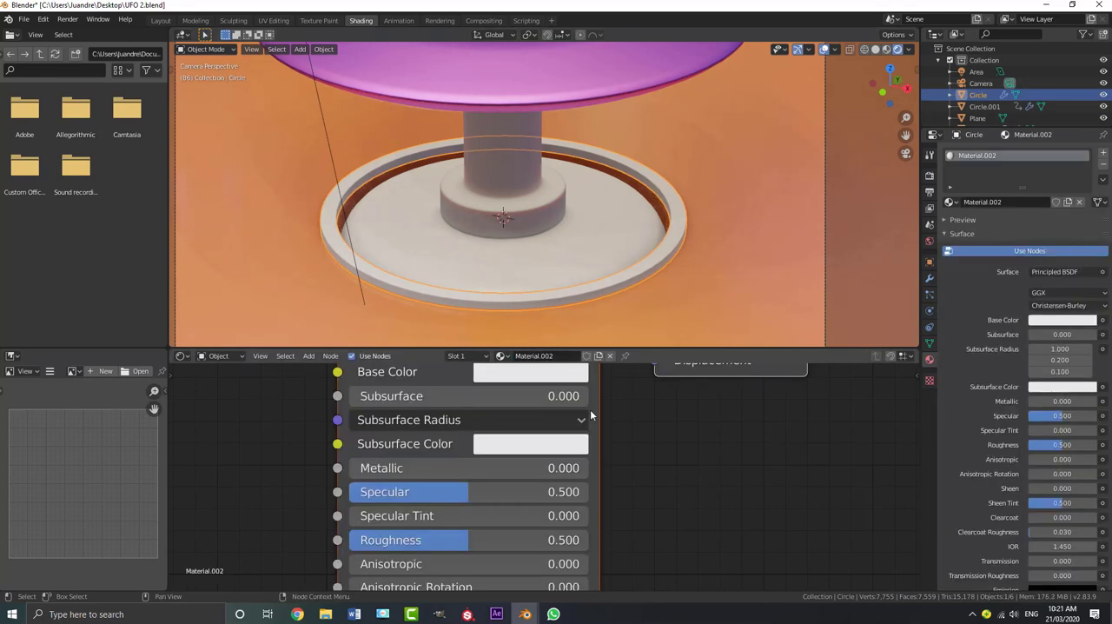
pyautogui.press('Home')
pyautogui.click(538, 467)
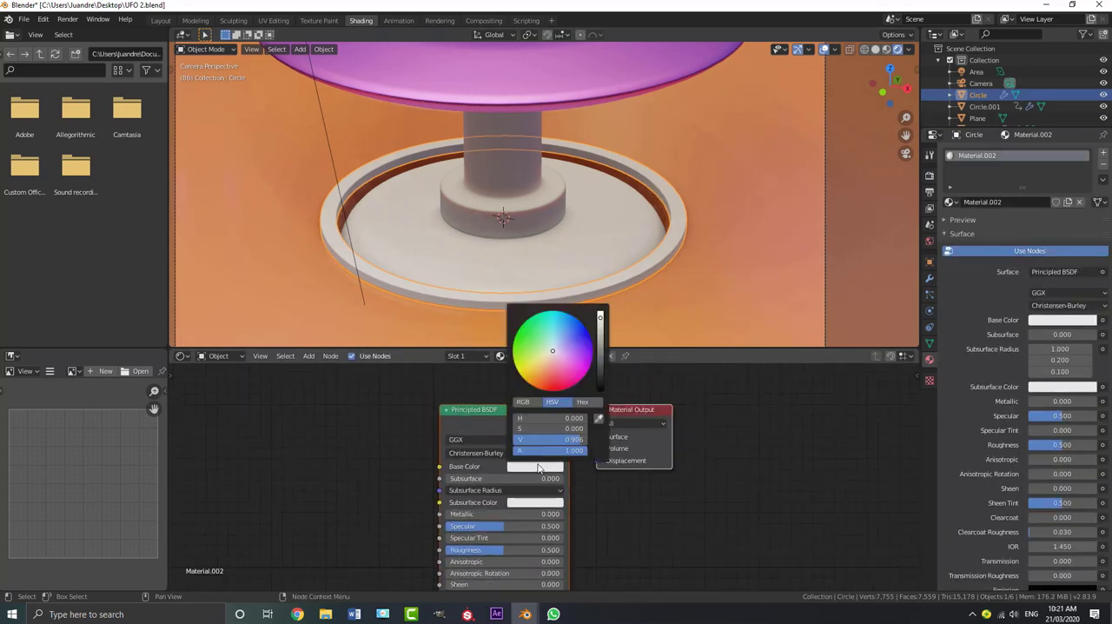
pyautogui.click(548, 380)
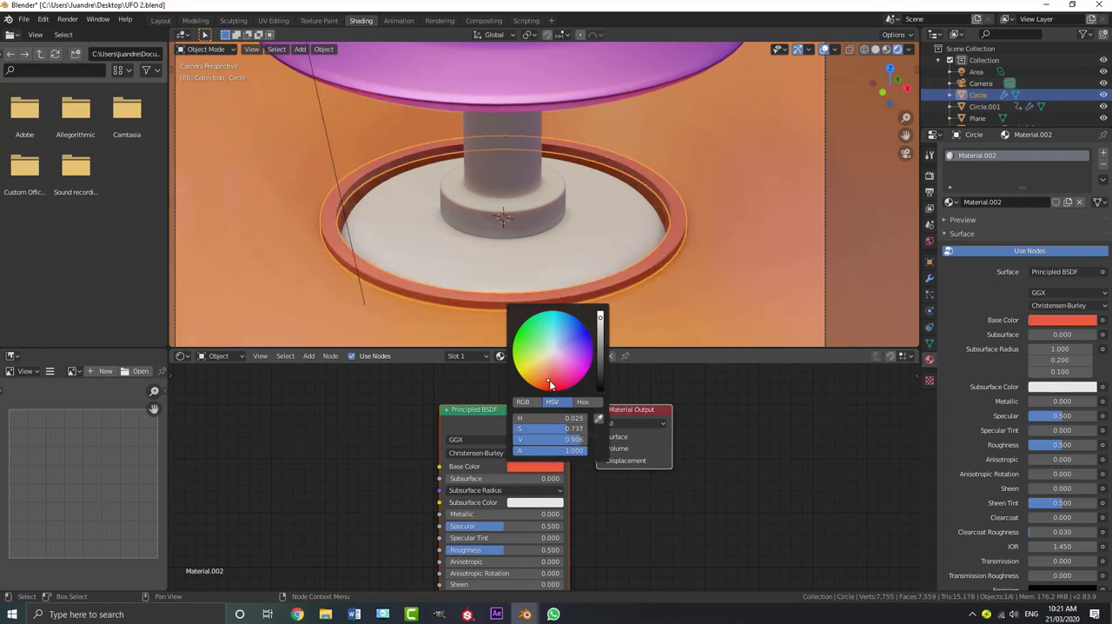
pyautogui.hotkey('alt', 'a')
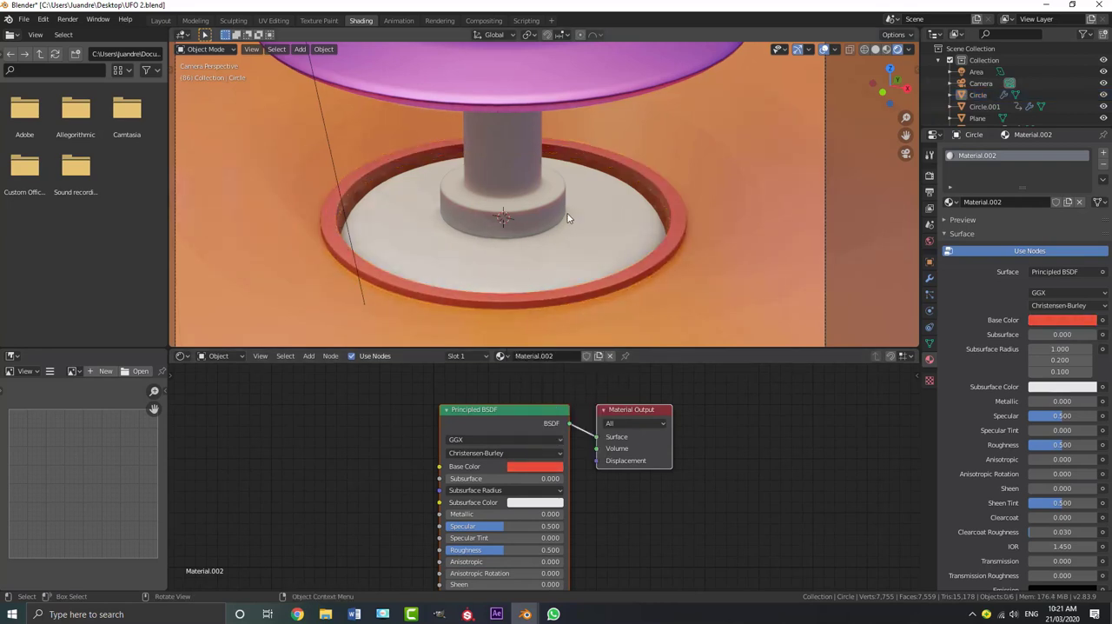
# Create a new material for the button and set its Base Color to a saturated red
pyautogui.scroll(-2, 577, 216)
pyautogui.click(584, 222)
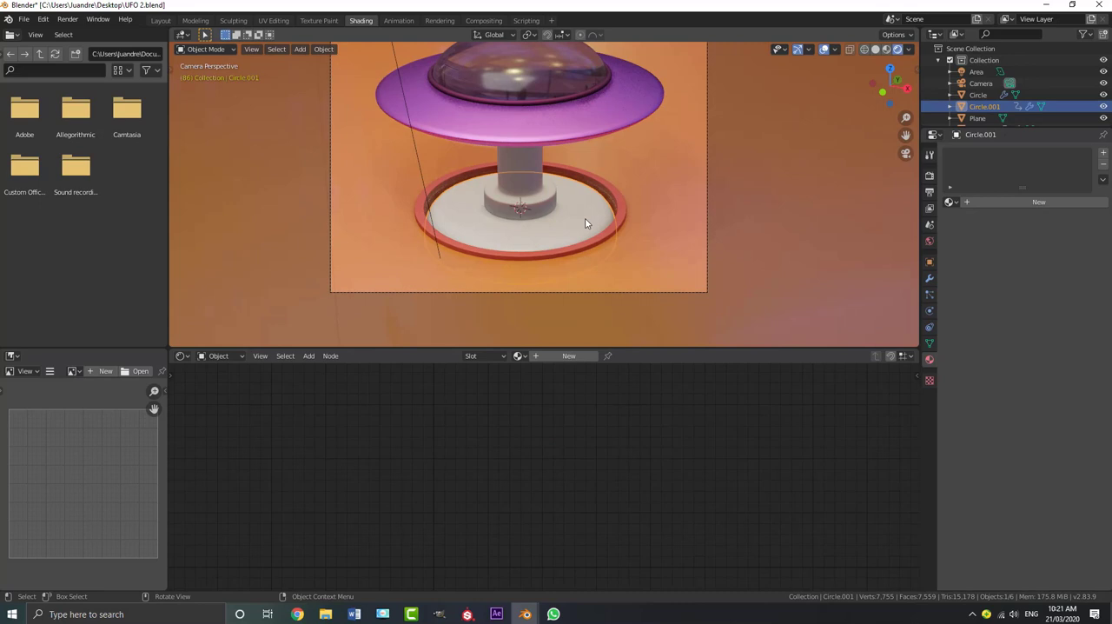
pyautogui.click(566, 356)
pyautogui.click(547, 469)
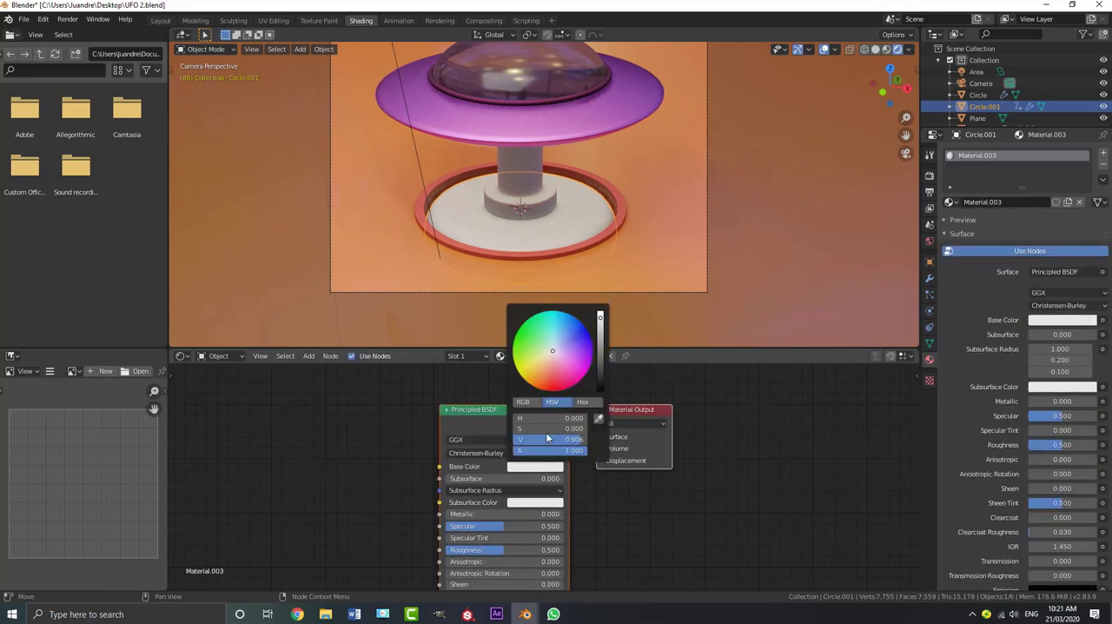
pyautogui.click(551, 385)
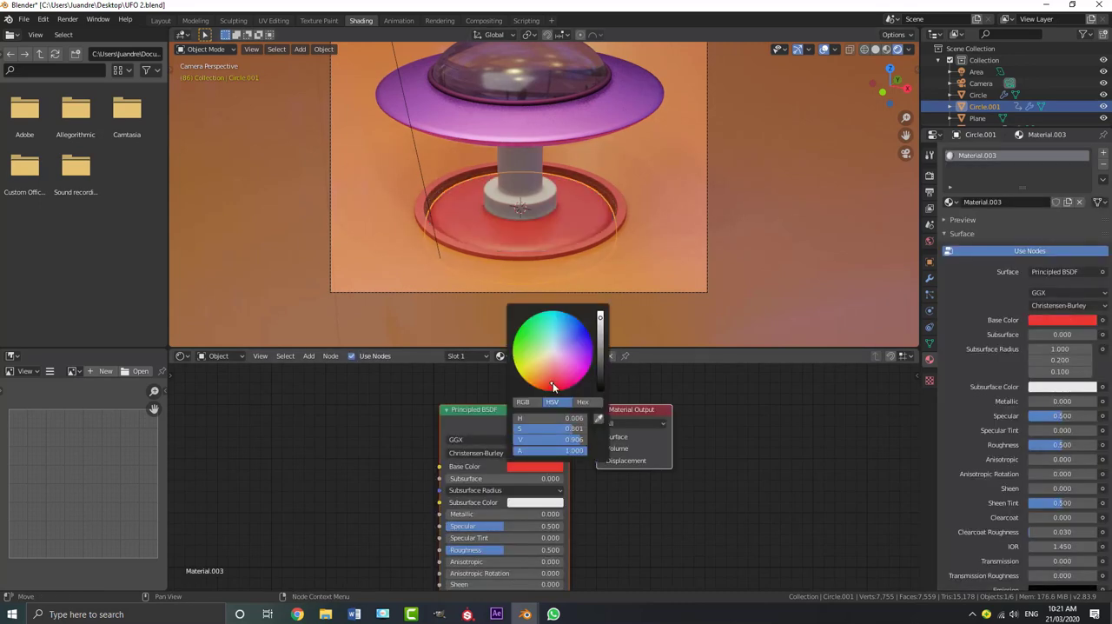
pyautogui.click(552, 385)
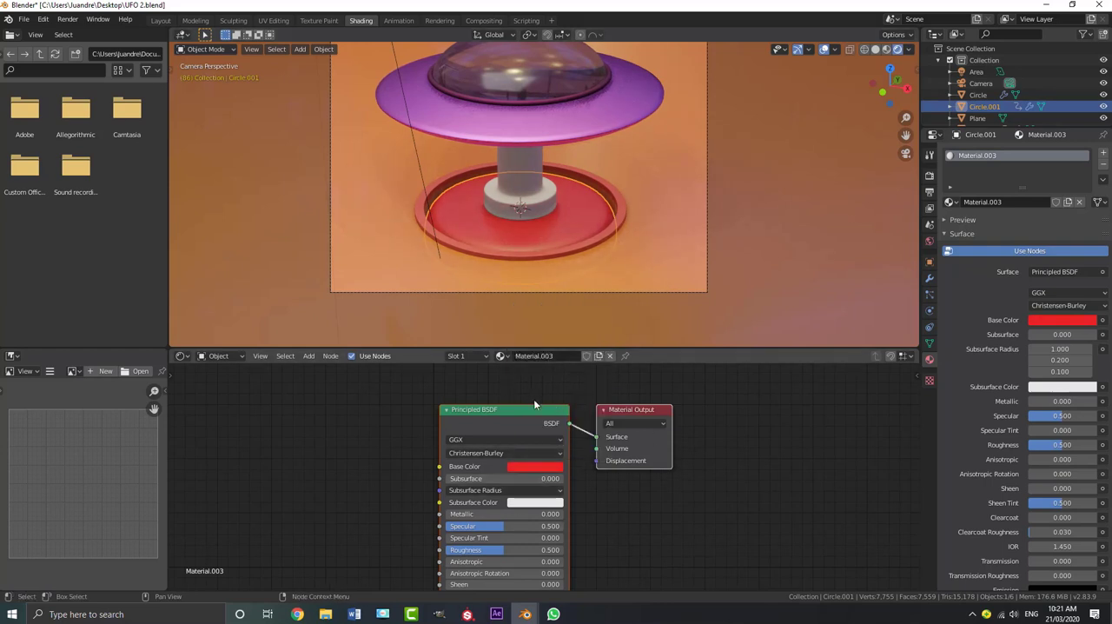
# Set the button material's Roughness to 0.268 and Subsurface to 0.132
pyautogui.moveTo(654, 491); pyautogui.dragTo(642, 384, button='middle')
pyautogui.scroll(3, 488, 433)
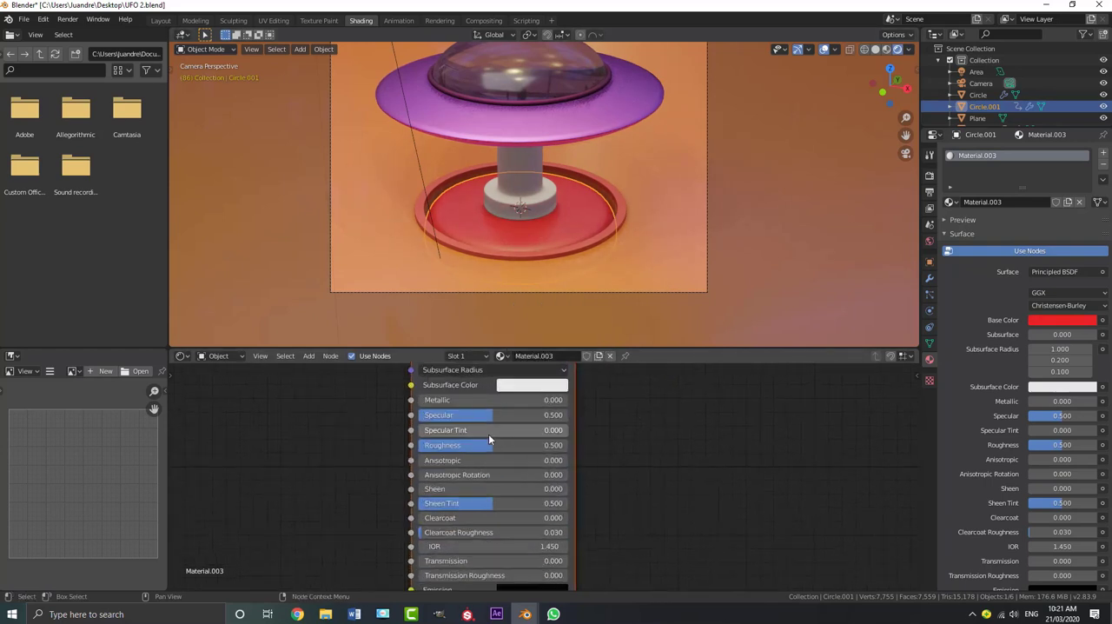
pyautogui.moveTo(488, 444); pyautogui.dragTo(457, 445)
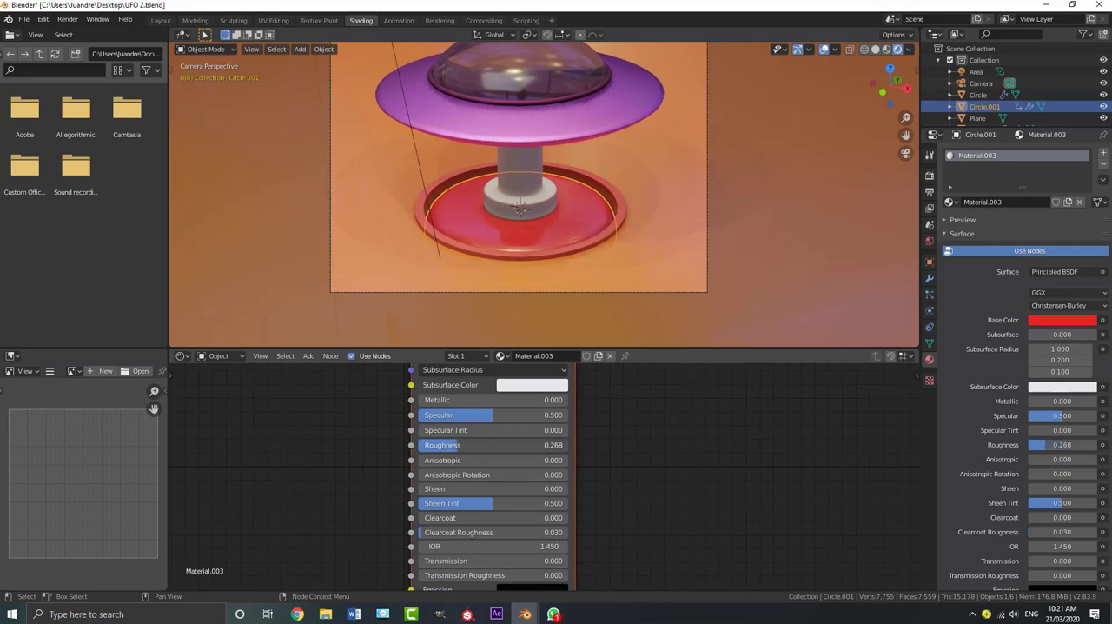
pyautogui.moveTo(706, 465); pyautogui.dragTo(713, 532, button='middle')
pyautogui.scroll(2, 548, 443)
pyautogui.moveTo(434, 418)
pyautogui.mouseDown()
pyautogui.moveTo(472, 418)
pyautogui.moveTo(457, 419)
pyautogui.mouseUp()
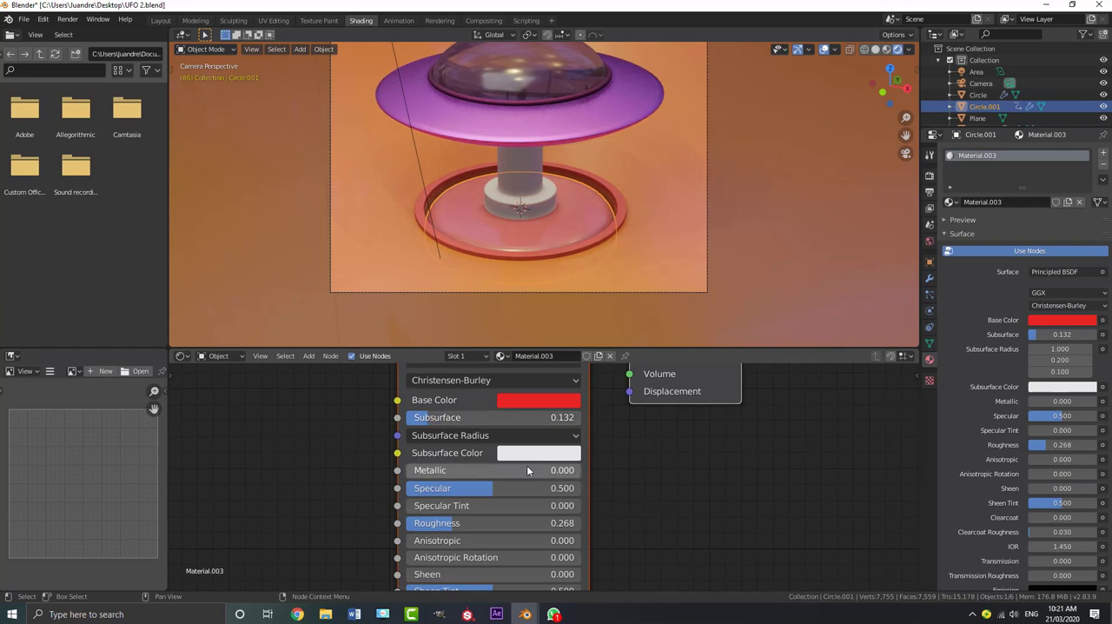
# Set the button material's Subsurface Color to a salmon tone of about hue 0.030 and saturation 0.595
pyautogui.click(533, 453)
pyautogui.moveTo(570, 305); pyautogui.dragTo(568, 302)
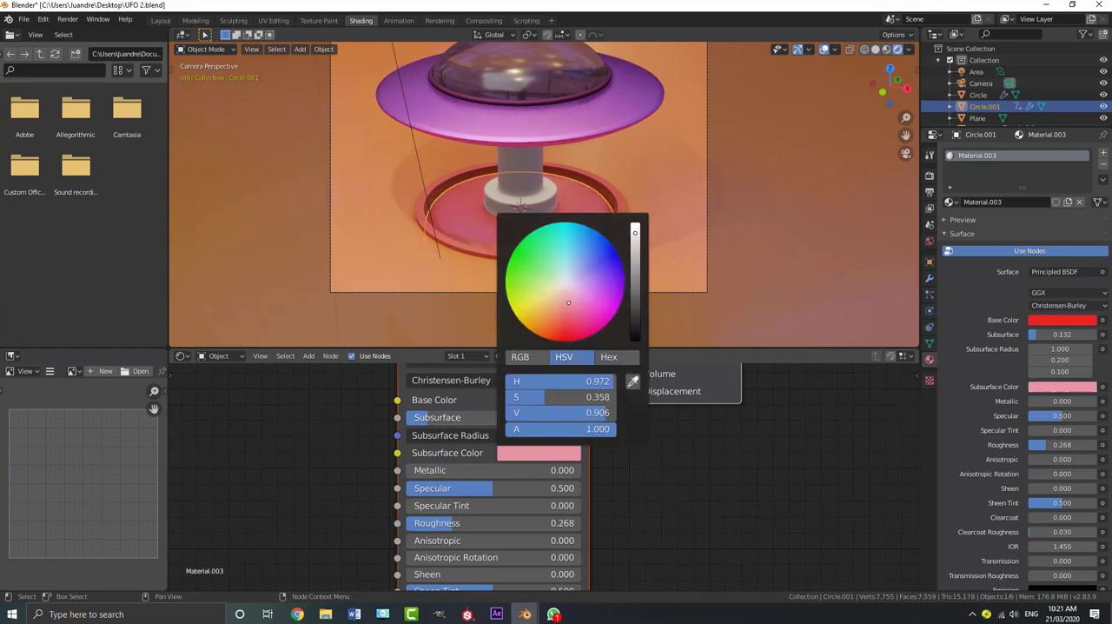
pyautogui.scroll(-2, 664, 220)
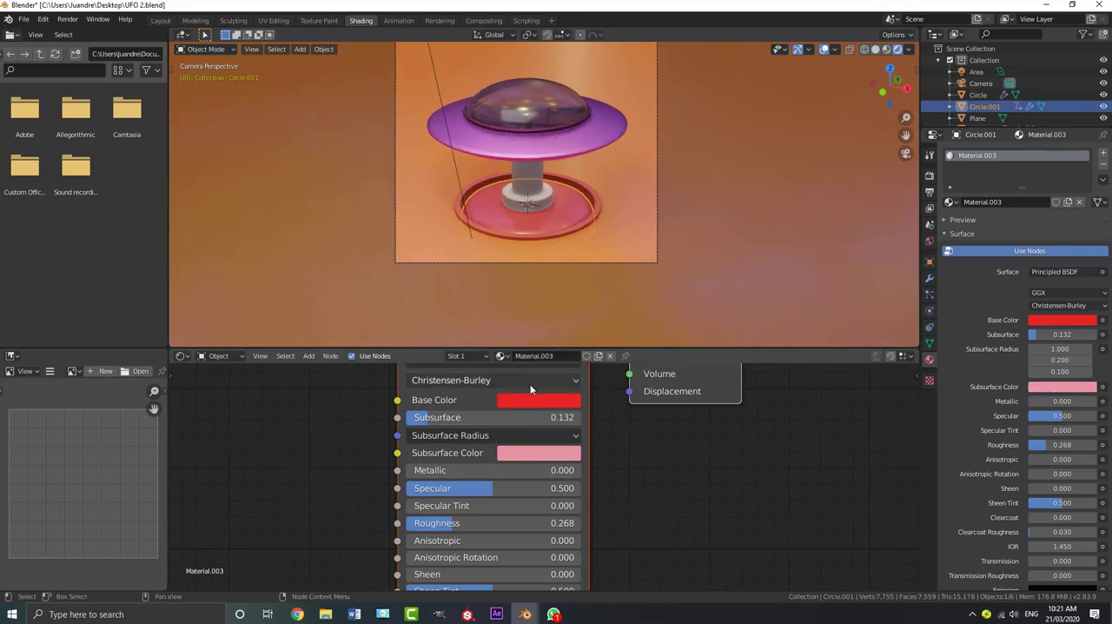
pyautogui.click(535, 455)
pyautogui.click(558, 317)
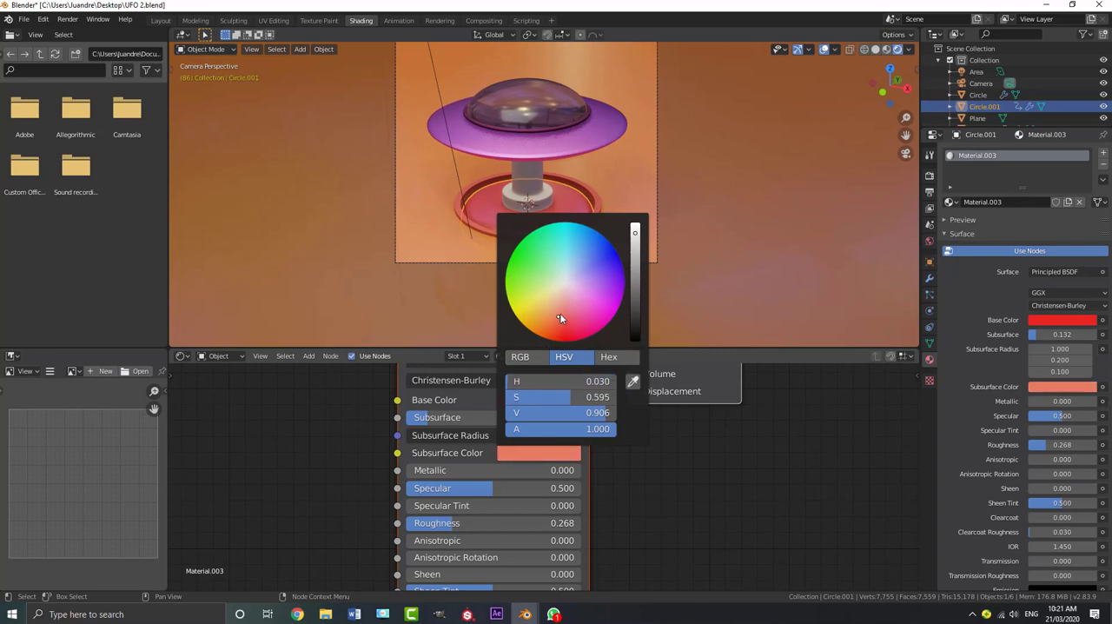
pyautogui.scroll(3, 530, 299)
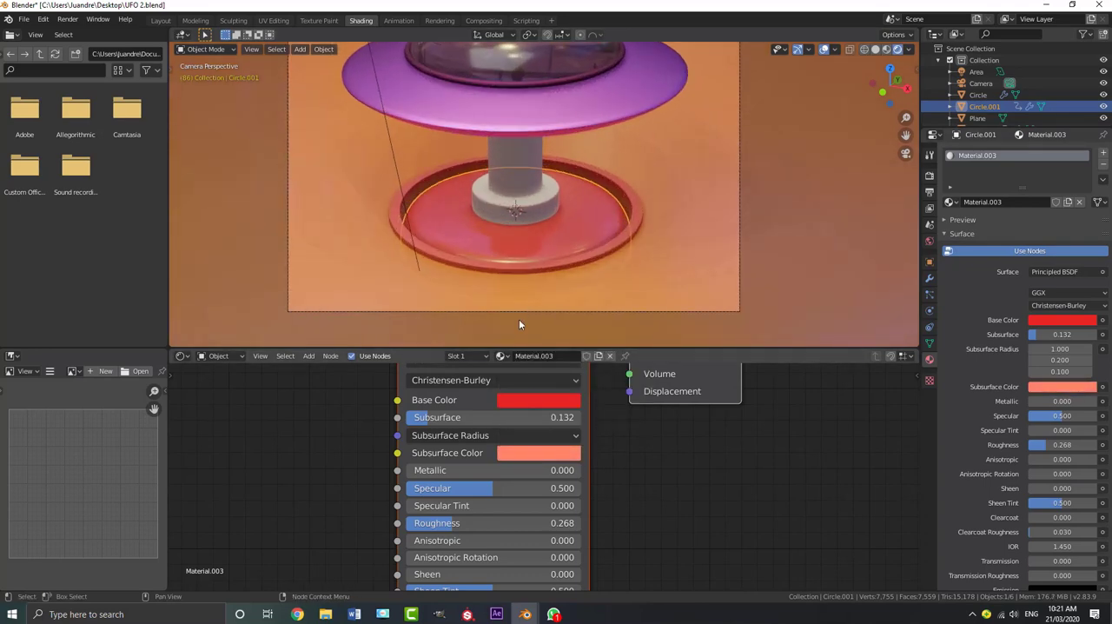
# Switch to the Layout workspace and play the animation from frame 0 to review the new materials
pyautogui.click(168, 21)
pyautogui.moveTo(383, 498)
pyautogui.mouseDown()
pyautogui.moveTo(135, 473)
pyautogui.moveTo(266, 426)
pyautogui.mouseUp()
pyautogui.press('space')
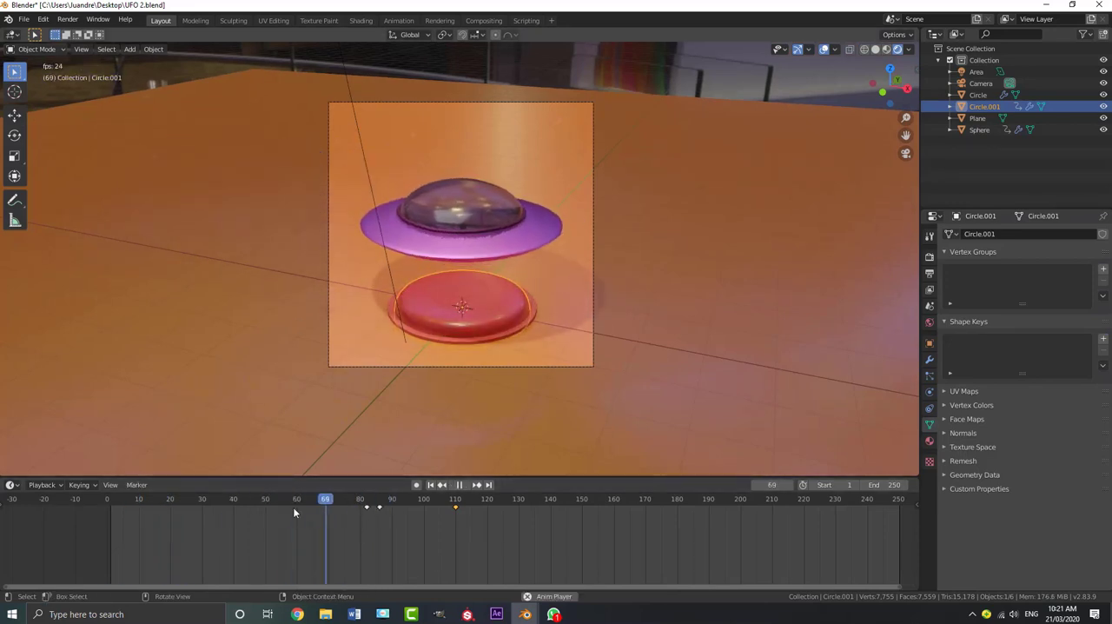
pyautogui.press('space')
pyautogui.moveTo(335, 502); pyautogui.dragTo(104, 512)
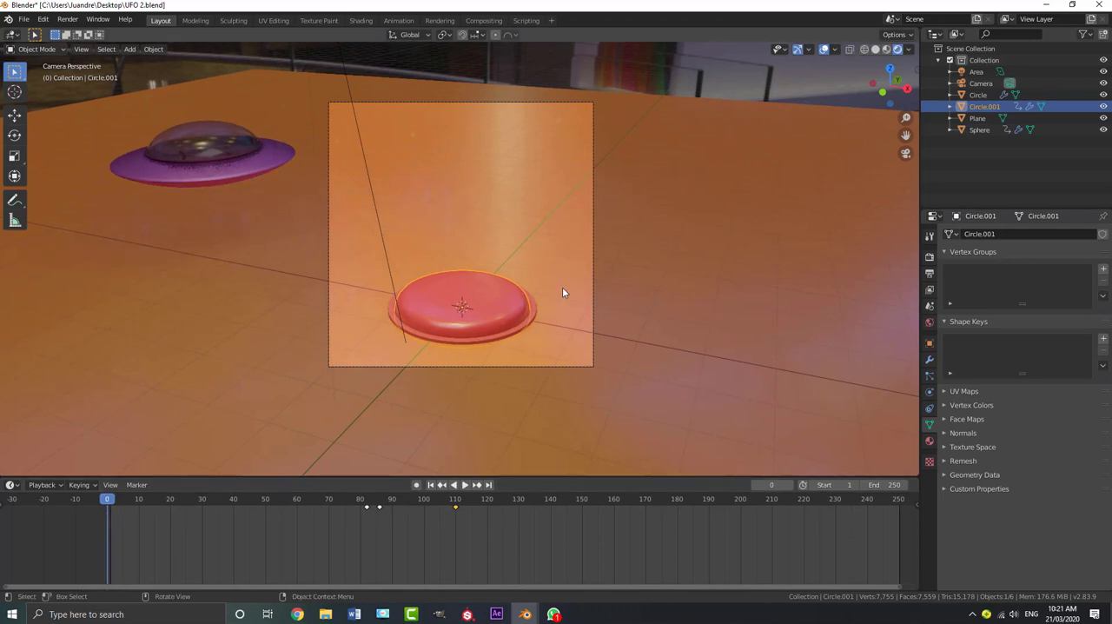
pyautogui.scroll(3, 780, 247)
pyautogui.press('space')
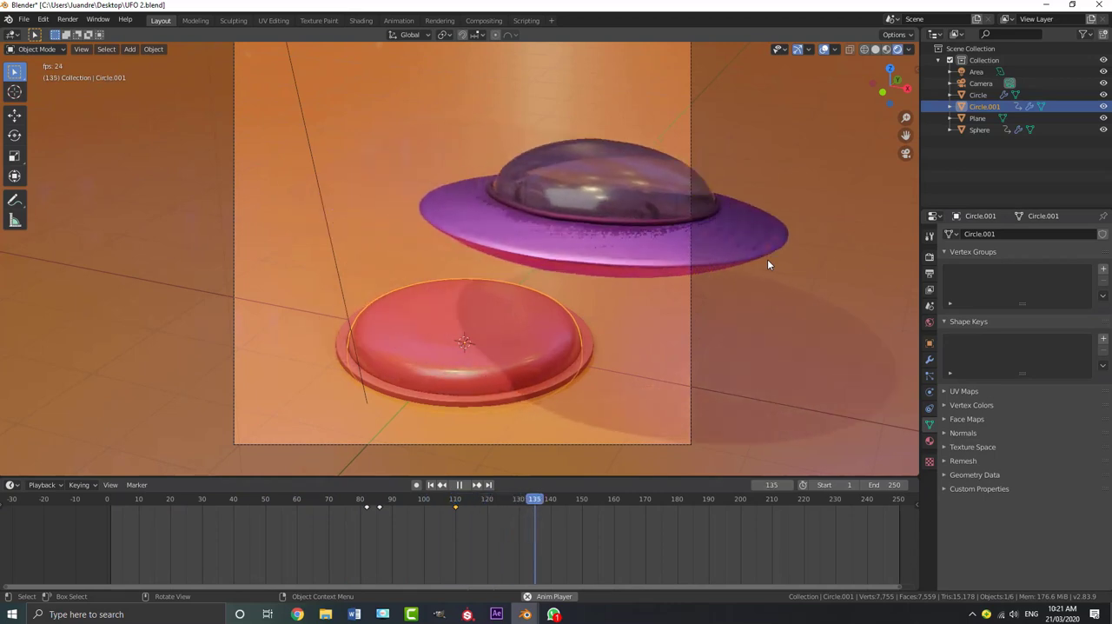
pyautogui.press('space')
pyautogui.scroll(-2, 766, 259)
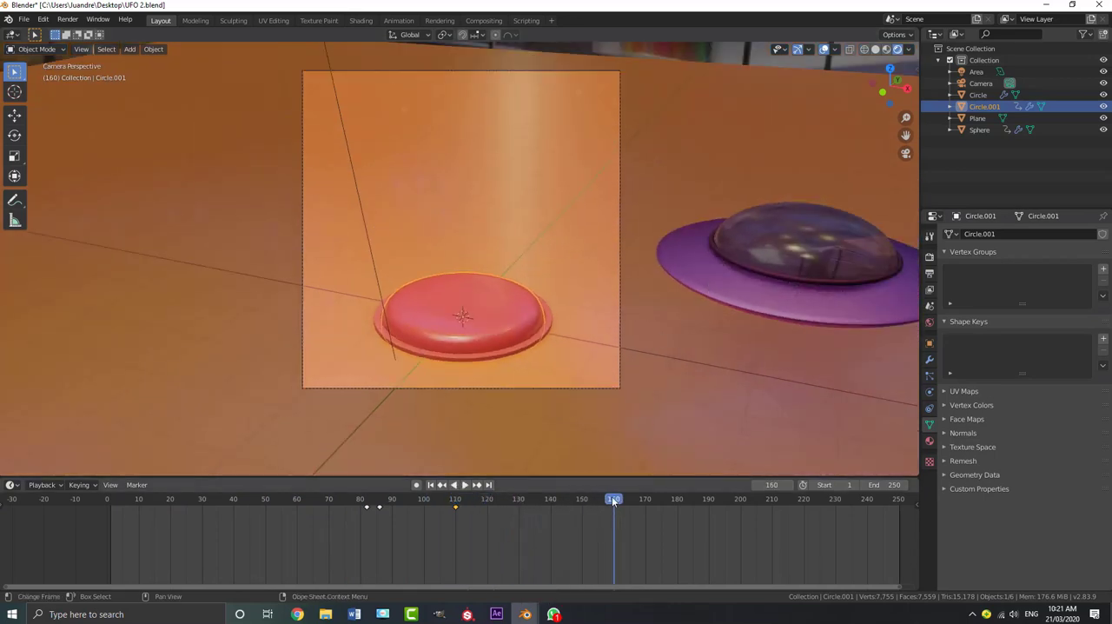
# Scrub and play through the UFO's exit from the camera frame, then set the animation's End frame to 170
pyautogui.moveTo(613, 500); pyautogui.dragTo(512, 500)
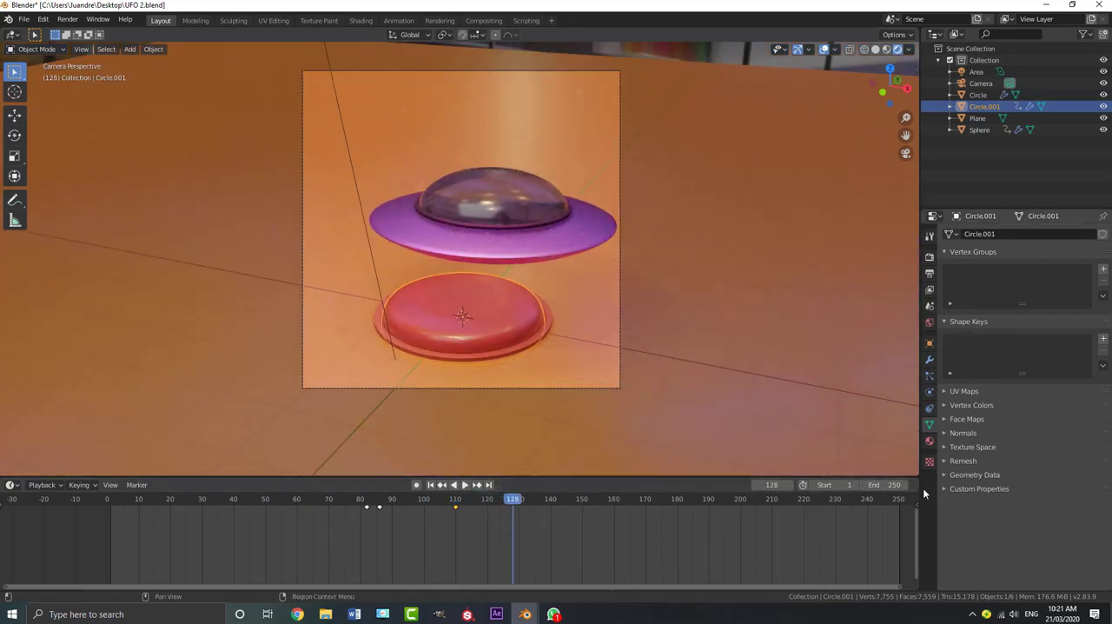
pyautogui.press('space')
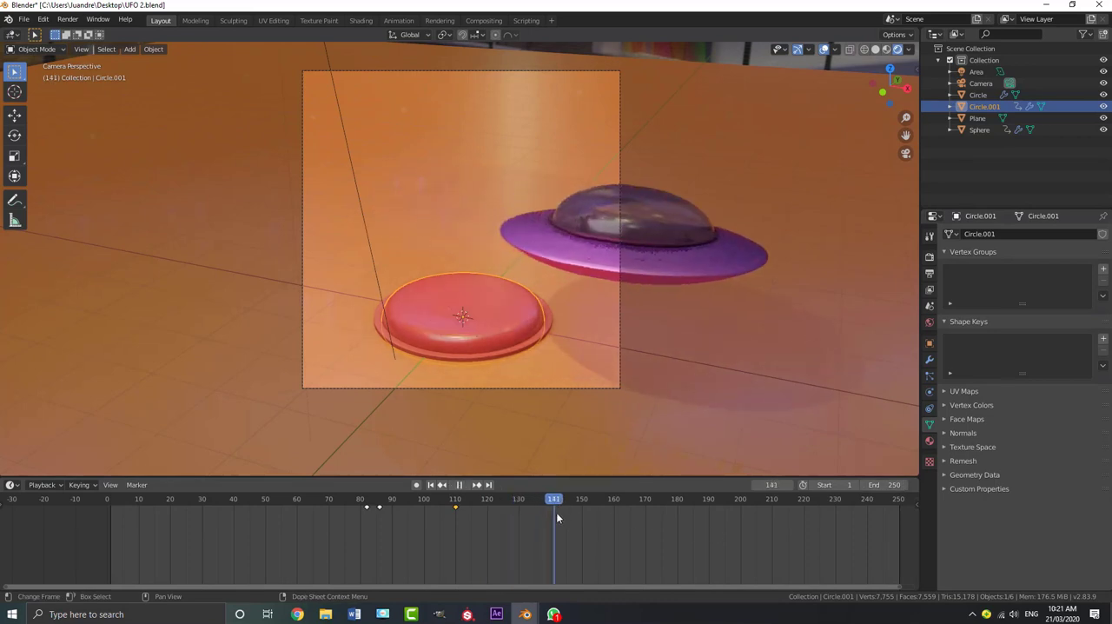
pyautogui.click(612, 518)
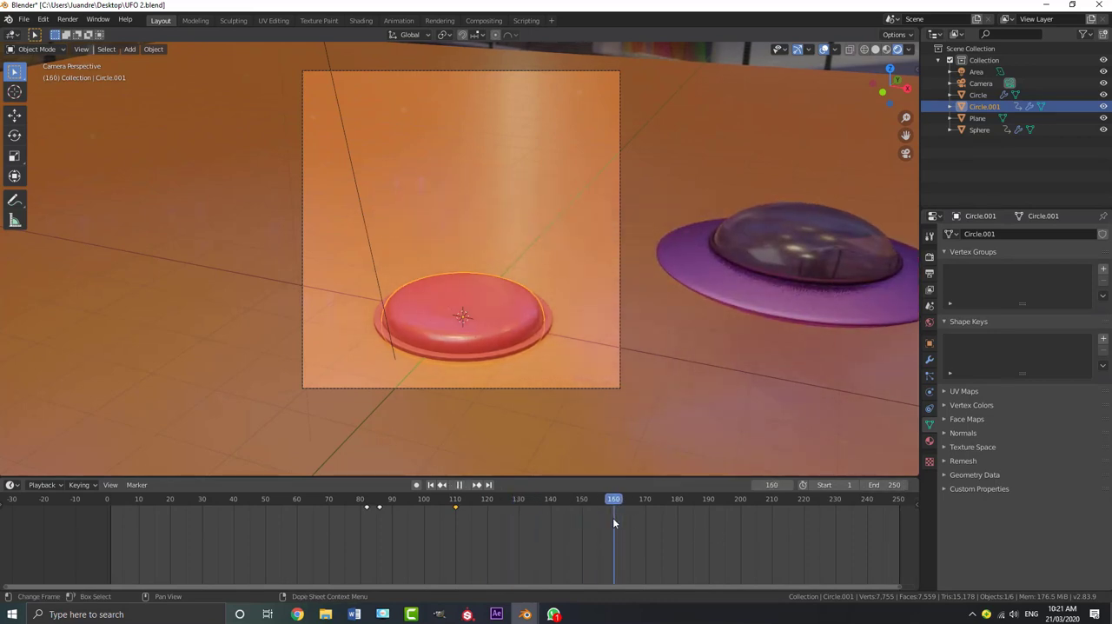
pyautogui.press('space')
pyautogui.moveTo(617, 502); pyautogui.dragTo(644, 512)
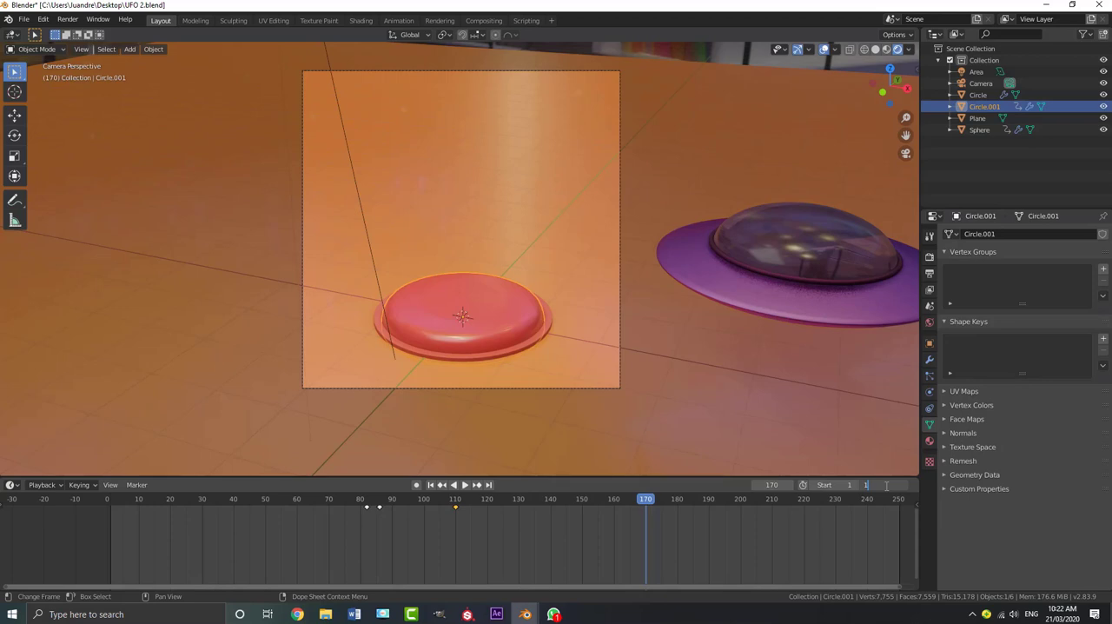
pyautogui.press('Return')
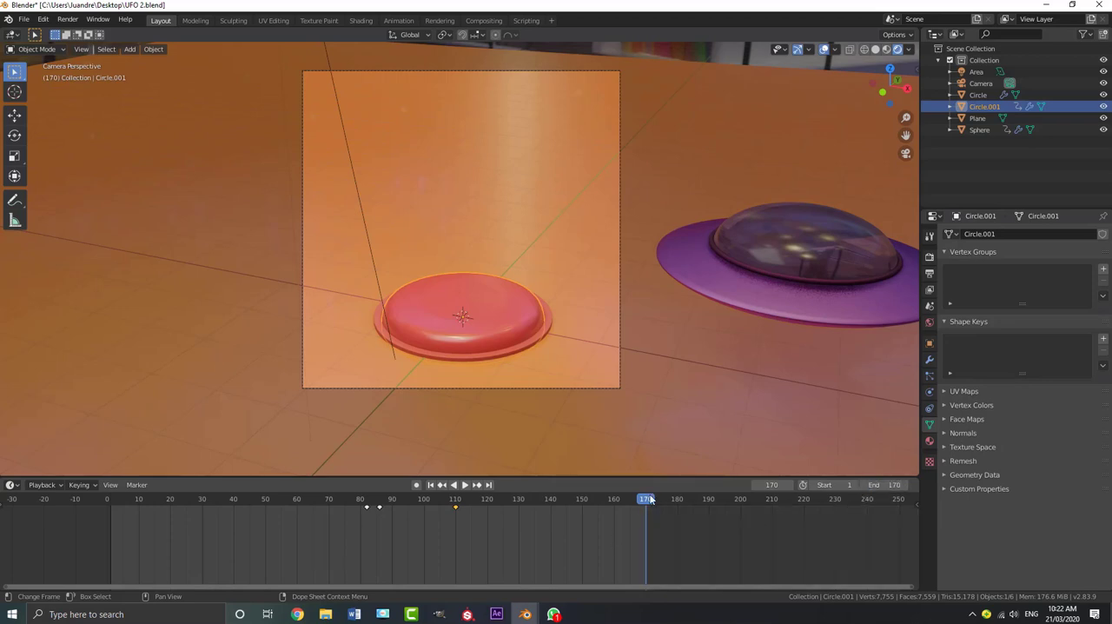
# Return to the first frame and play the shortened animation
pyautogui.moveTo(647, 502); pyautogui.dragTo(108, 505)
pyautogui.press('space')
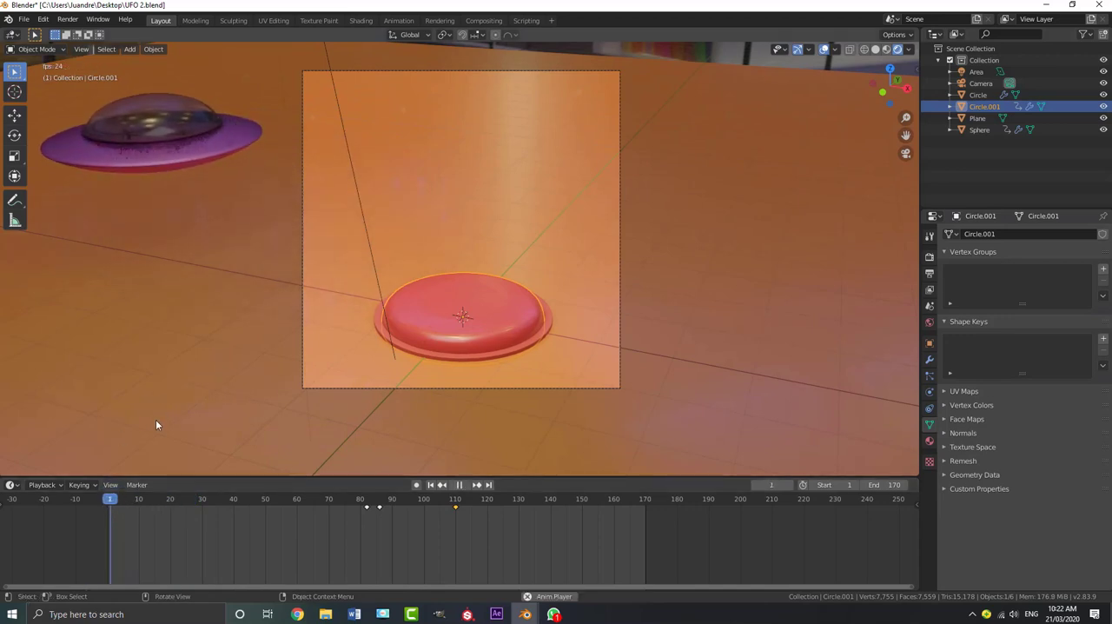
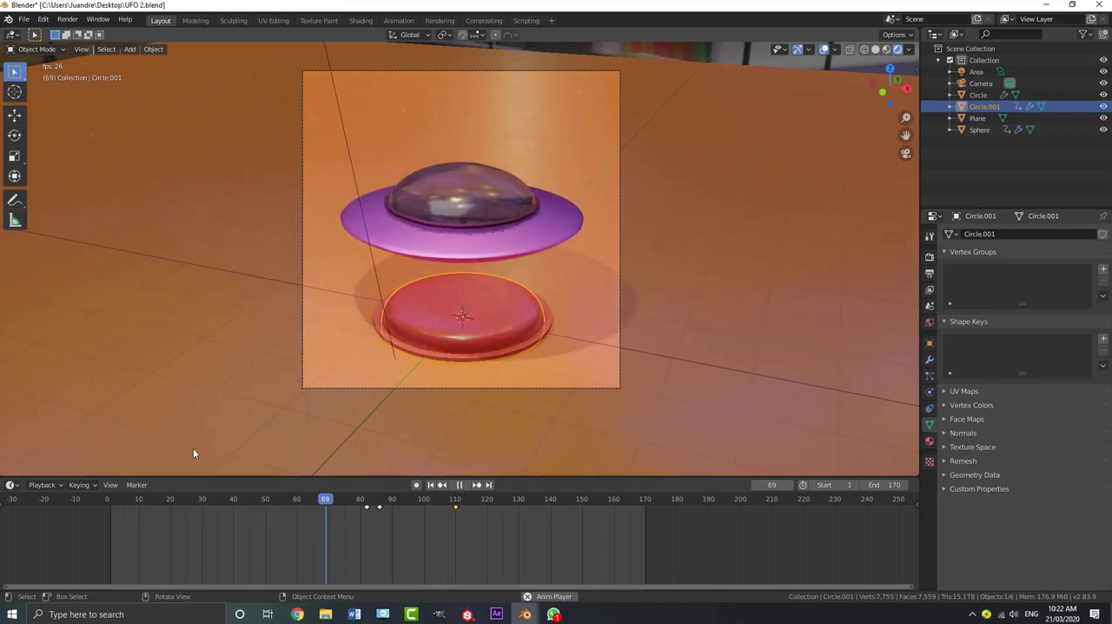
# Stop playback at frame 86 and trackball-rotate the camera slightly downward so the UFO and button sit higher in its frame
pyautogui.press('space')
pyautogui.click(445, 76)
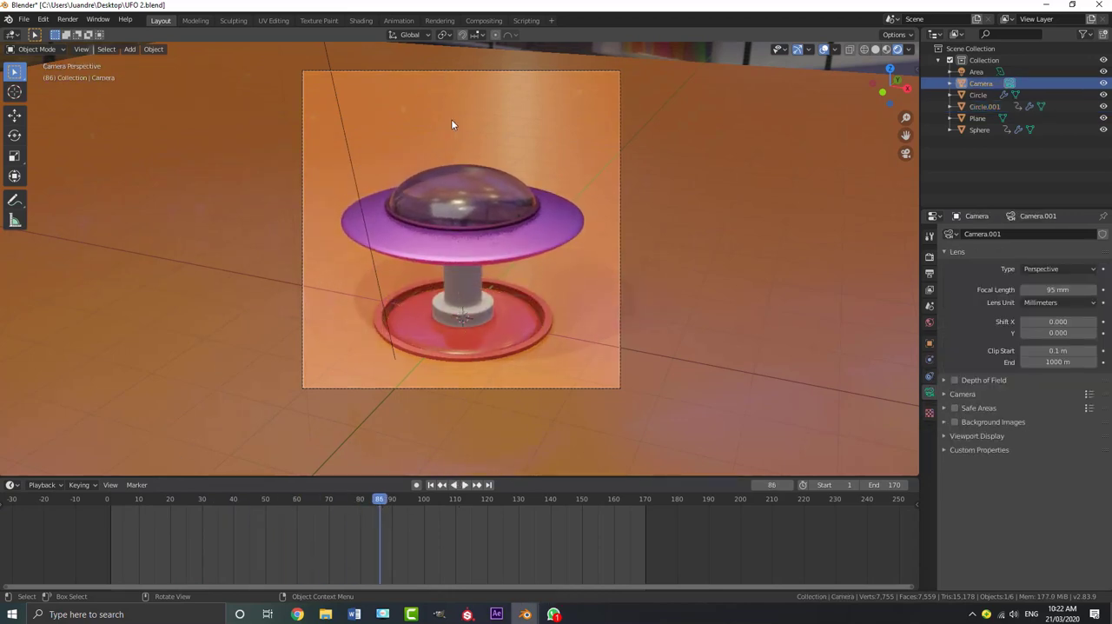
pyautogui.press('r')
pyautogui.press('r')
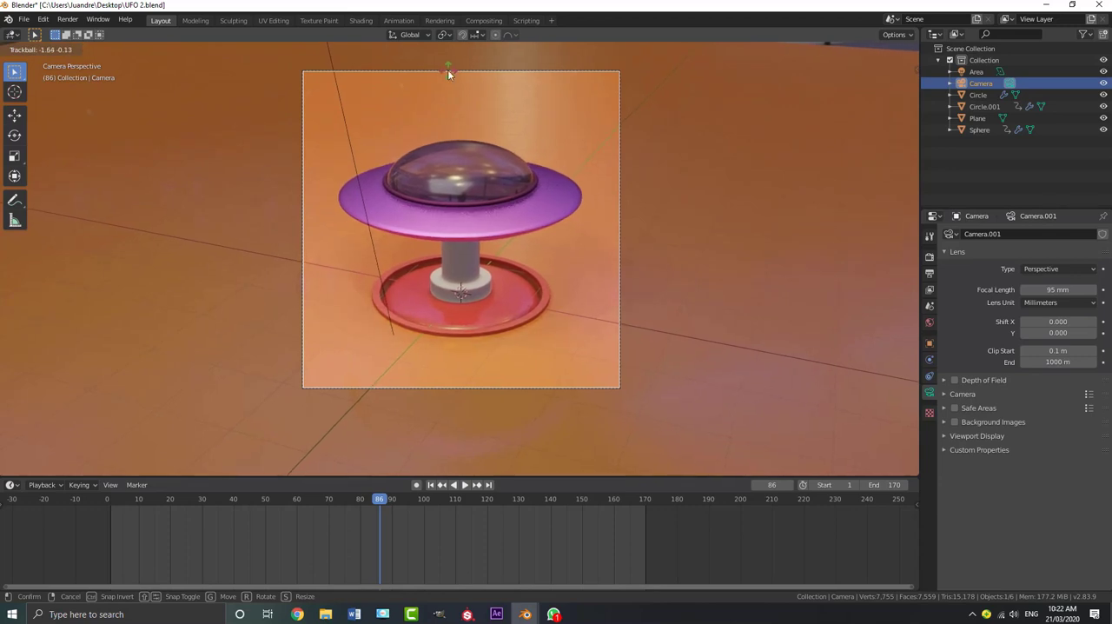
pyautogui.click(448, 74)
pyautogui.scroll(-4, 548, 207)
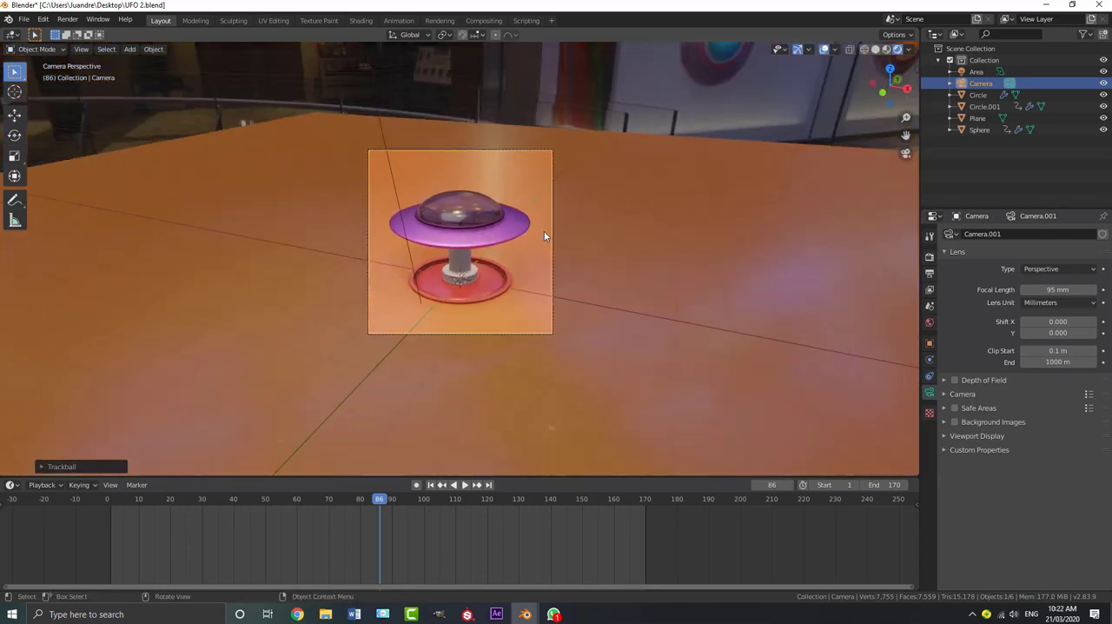
pyautogui.scroll(4, 544, 254)
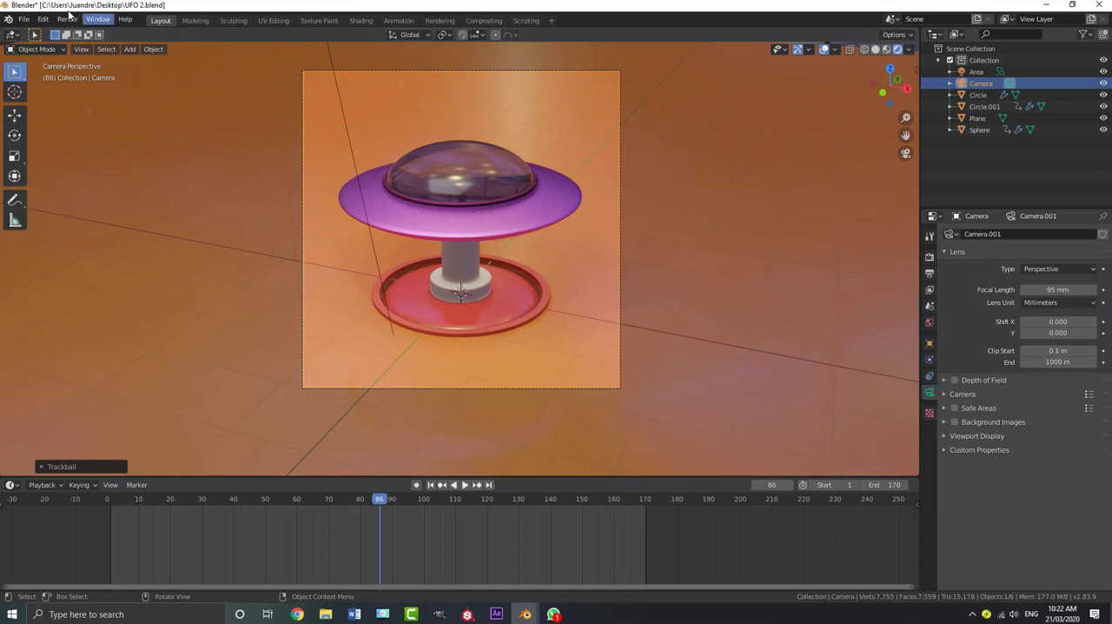
# Save the project as a new file named UFO 3.blend on the Desktop
pyautogui.click(24, 18)
pyautogui.click(44, 107)
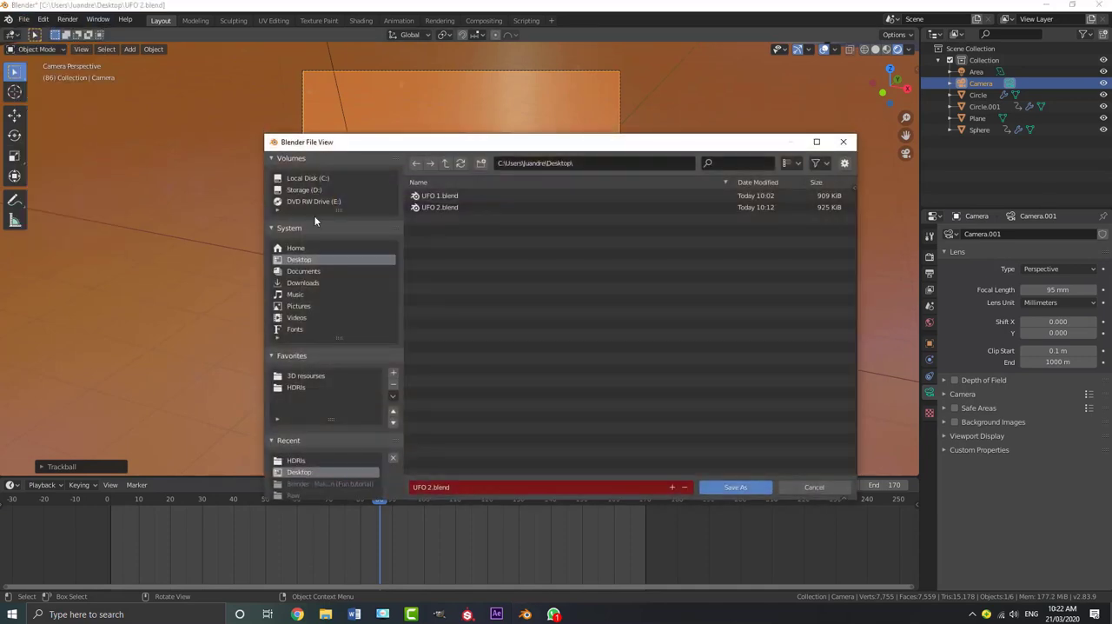
pyautogui.click(433, 487)
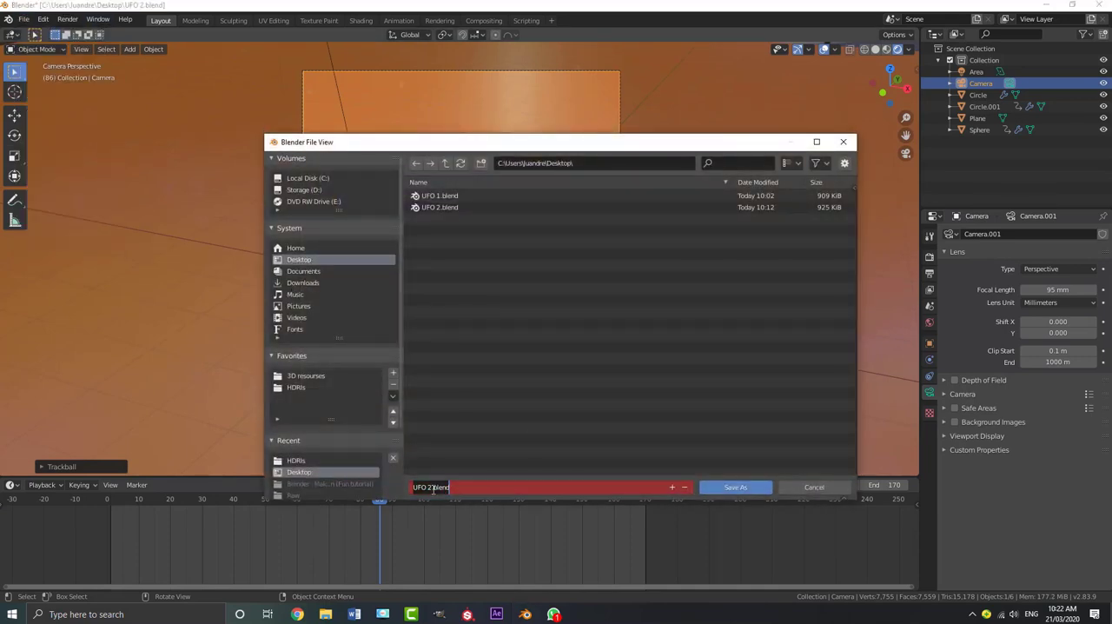
pyautogui.click(430, 487)
pyautogui.write('3')
pyautogui.click(513, 469)
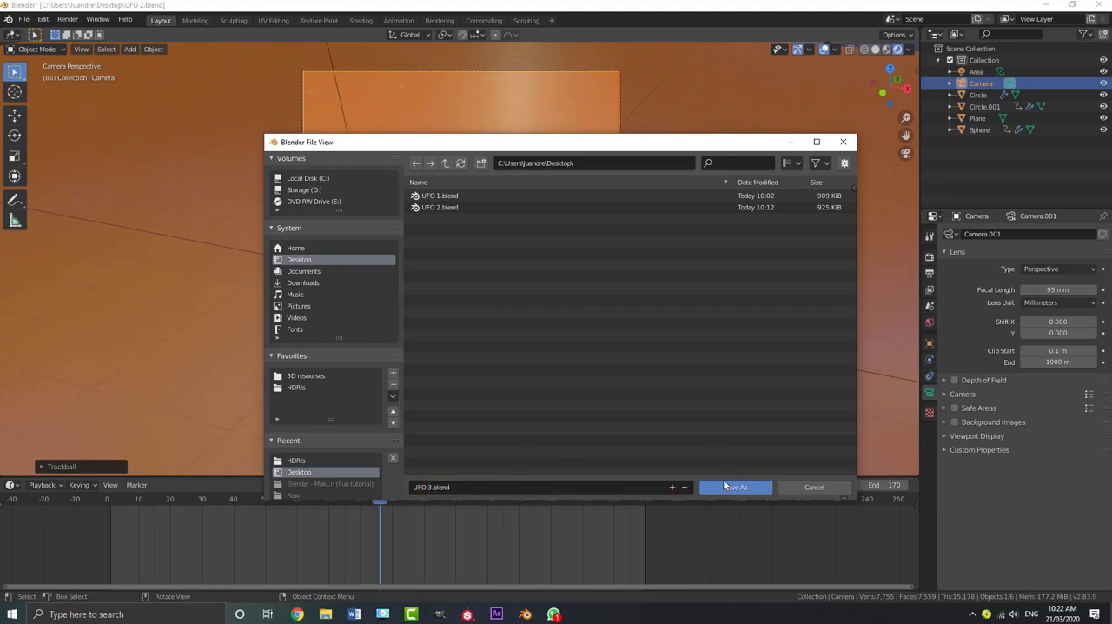
pyautogui.click(734, 487)
# Switch the viewport shading to Solid
pyautogui.scroll(-1, 521, 228)
pyautogui.press('z')
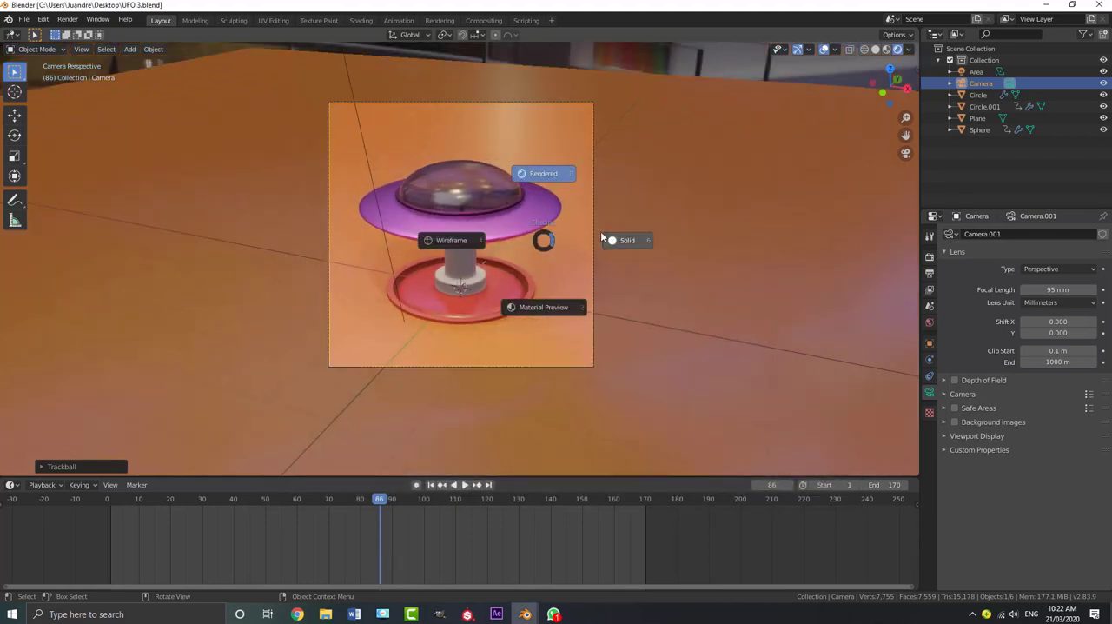
pyautogui.click(618, 240)
pyautogui.scroll(1, 616, 220)
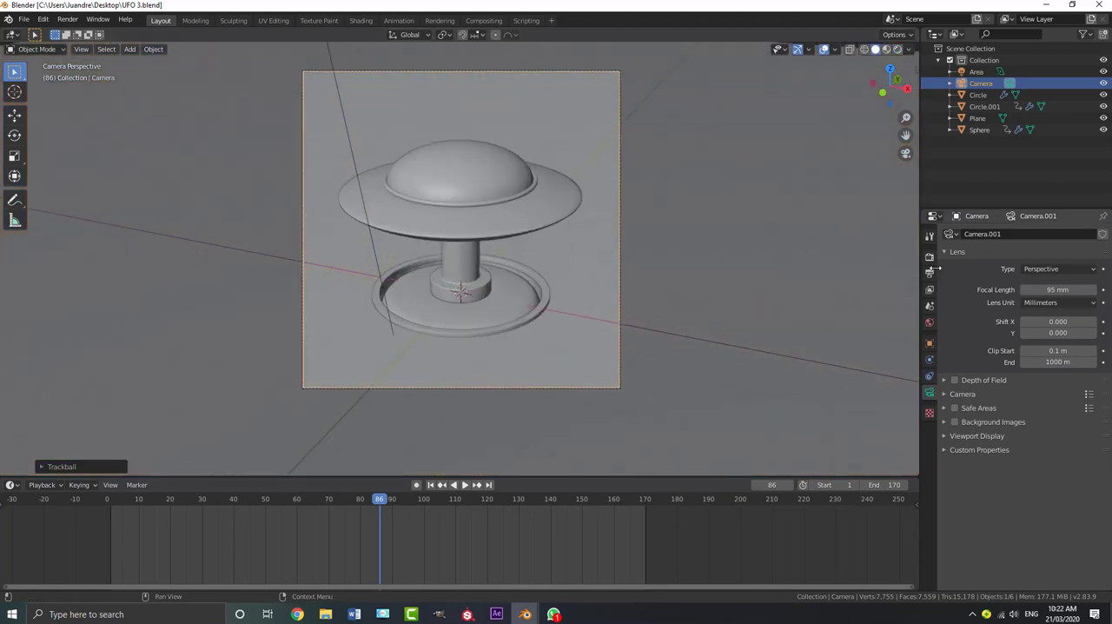
# Set the scene's render output path to the Desktop folder
pyautogui.click(929, 273)
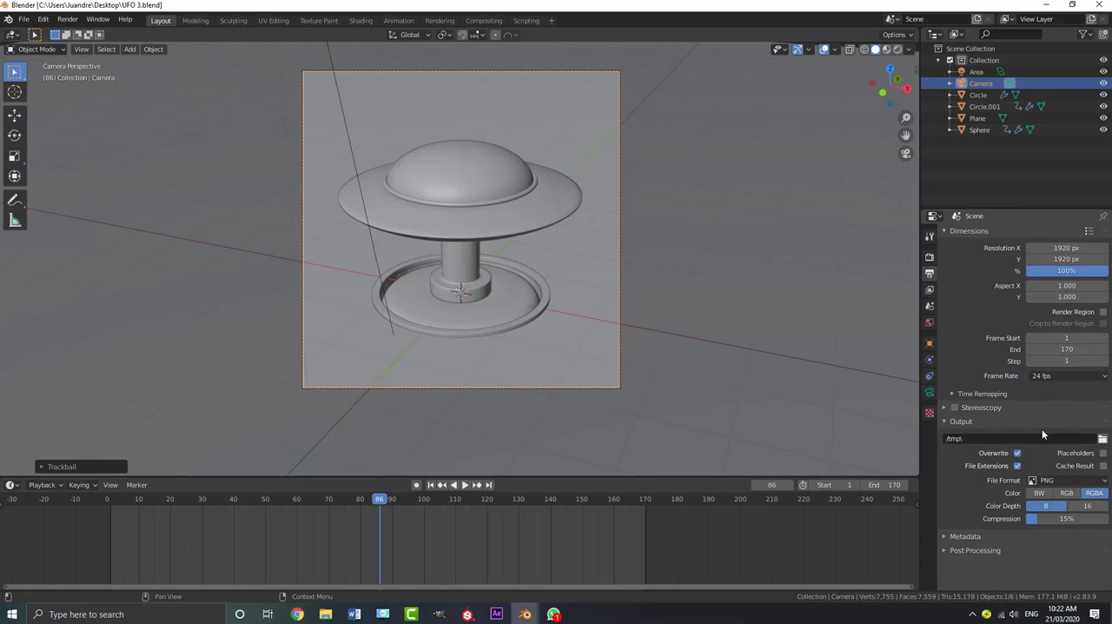
pyautogui.click(1102, 438)
pyautogui.click(299, 260)
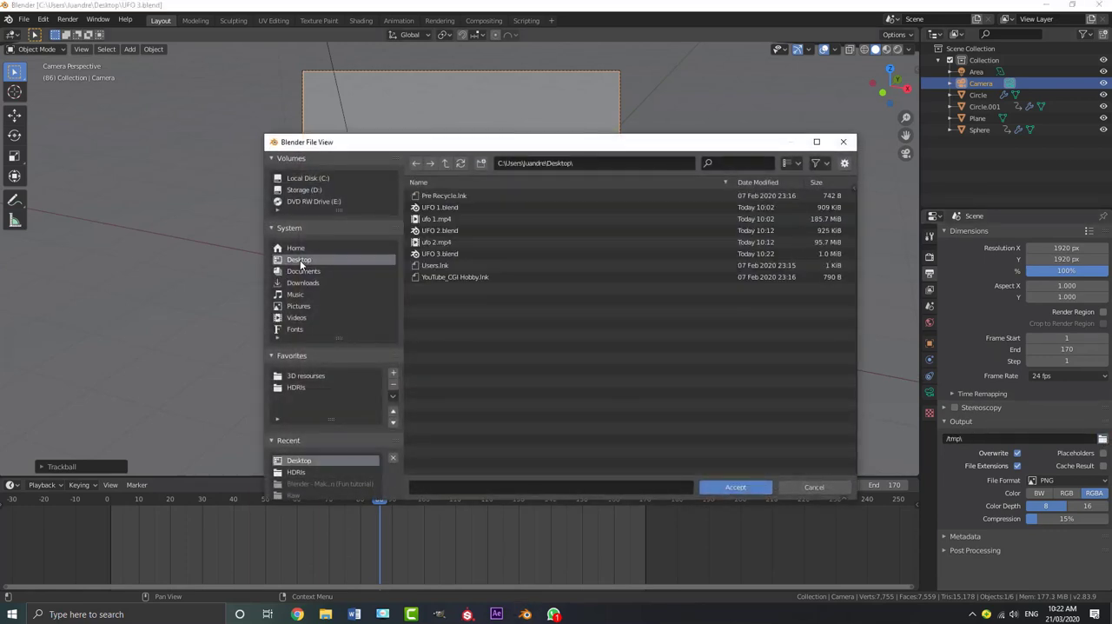
pyautogui.click(732, 488)
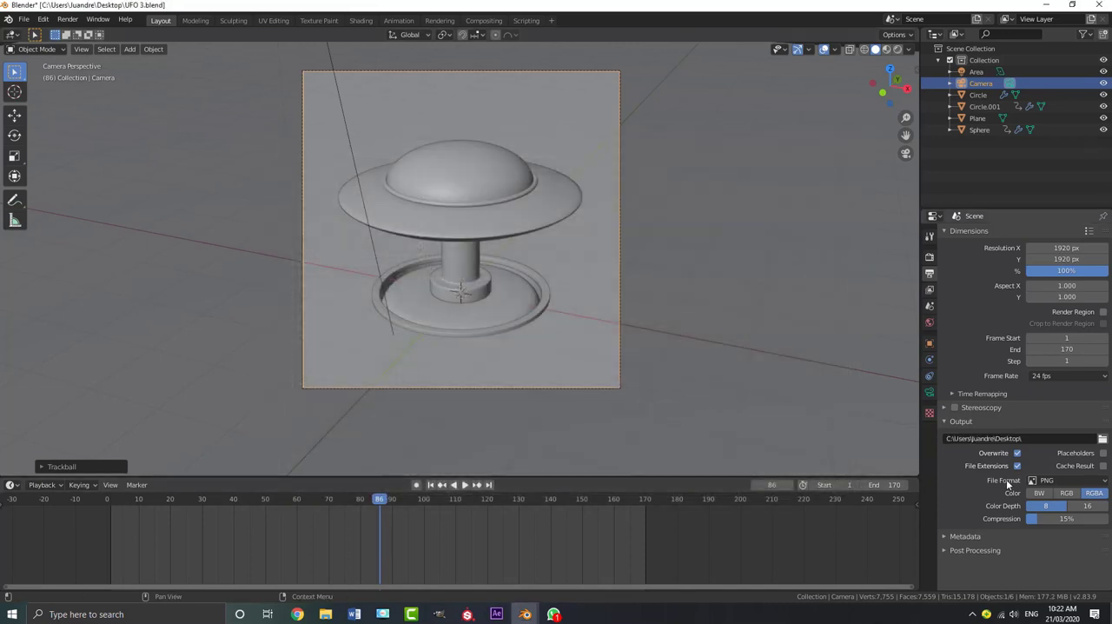
# Set the output file format to FFmpeg video with an MPEG-4 container
pyautogui.click(1048, 480)
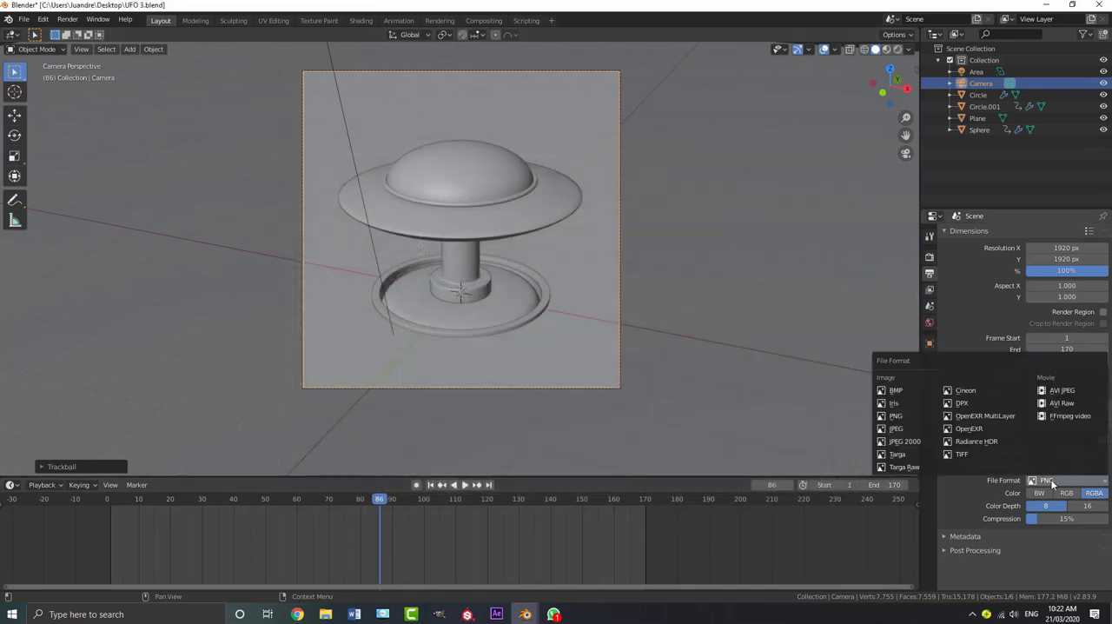
pyautogui.click(1076, 418)
pyautogui.click(1066, 527)
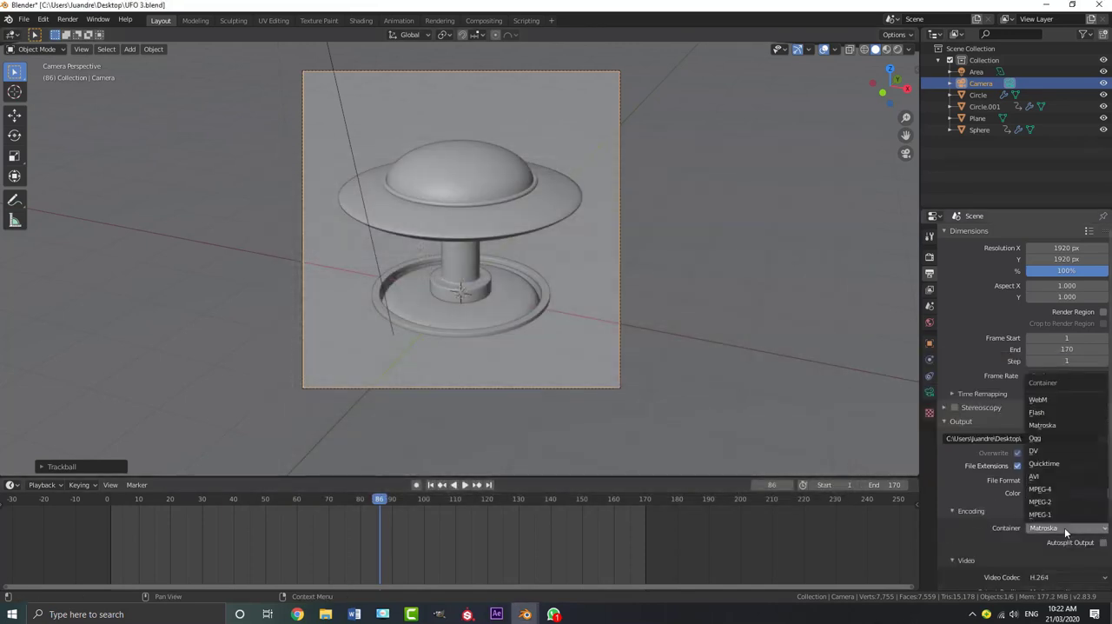
pyautogui.click(1063, 489)
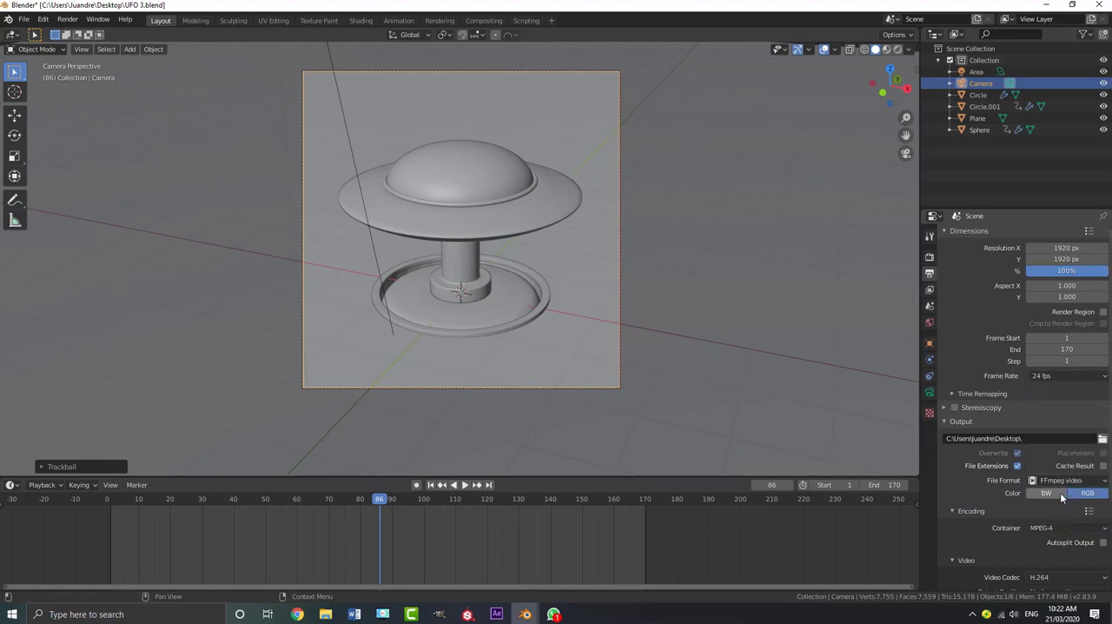
# Set the video encoding's Output Quality to Perceptually lossless
pyautogui.scroll(-1, 1033, 491)
pyautogui.scroll(-1, 1041, 501)
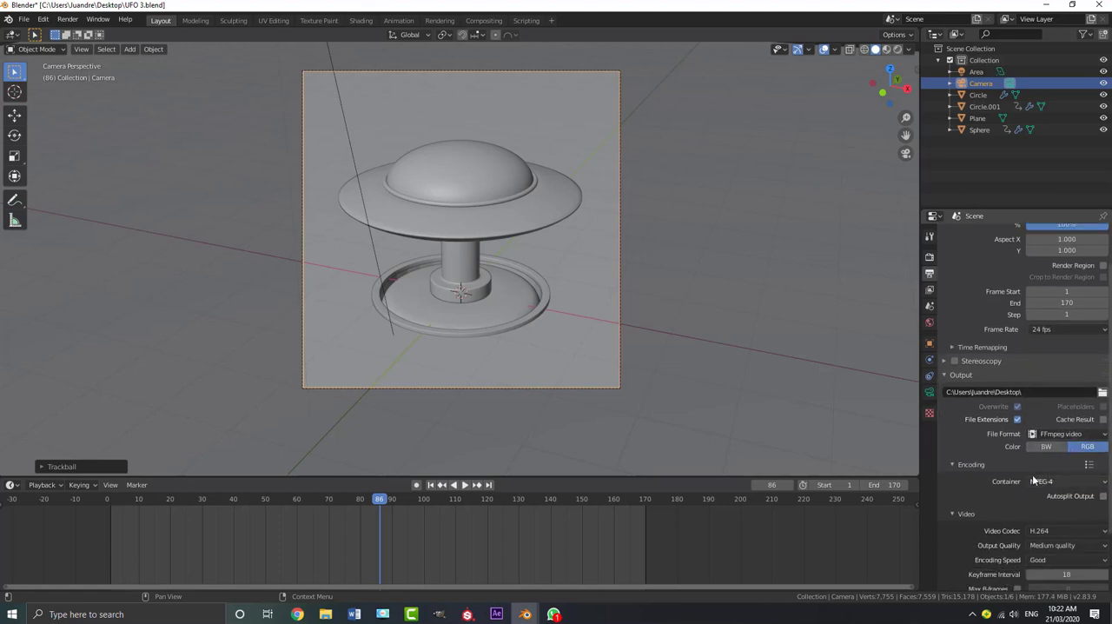
pyautogui.click(1053, 544)
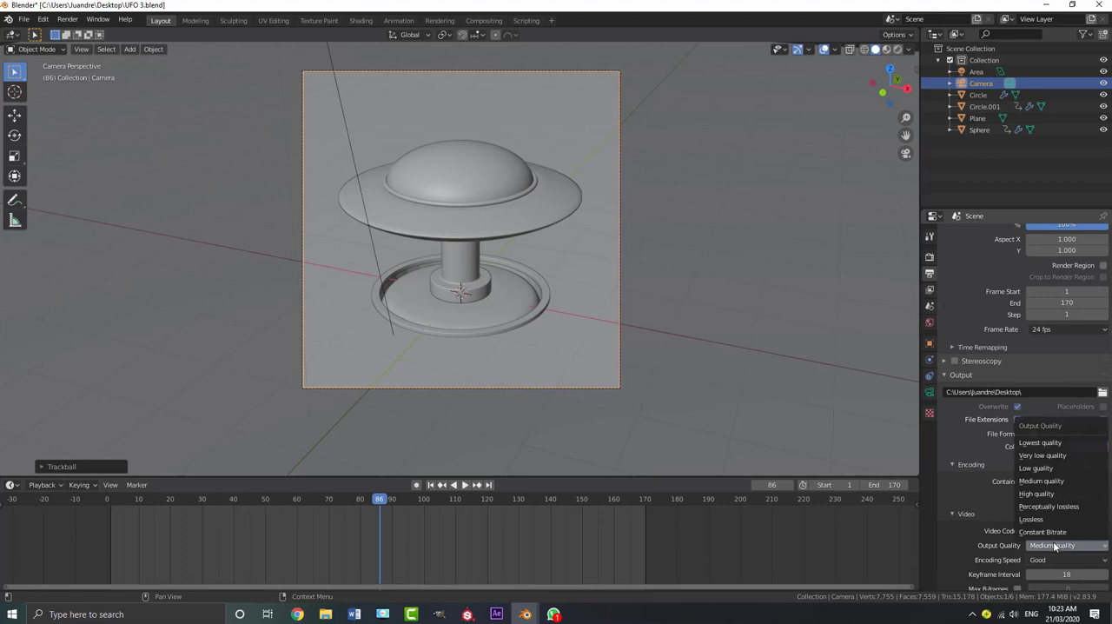
pyautogui.click(1054, 545)
pyautogui.click(1054, 544)
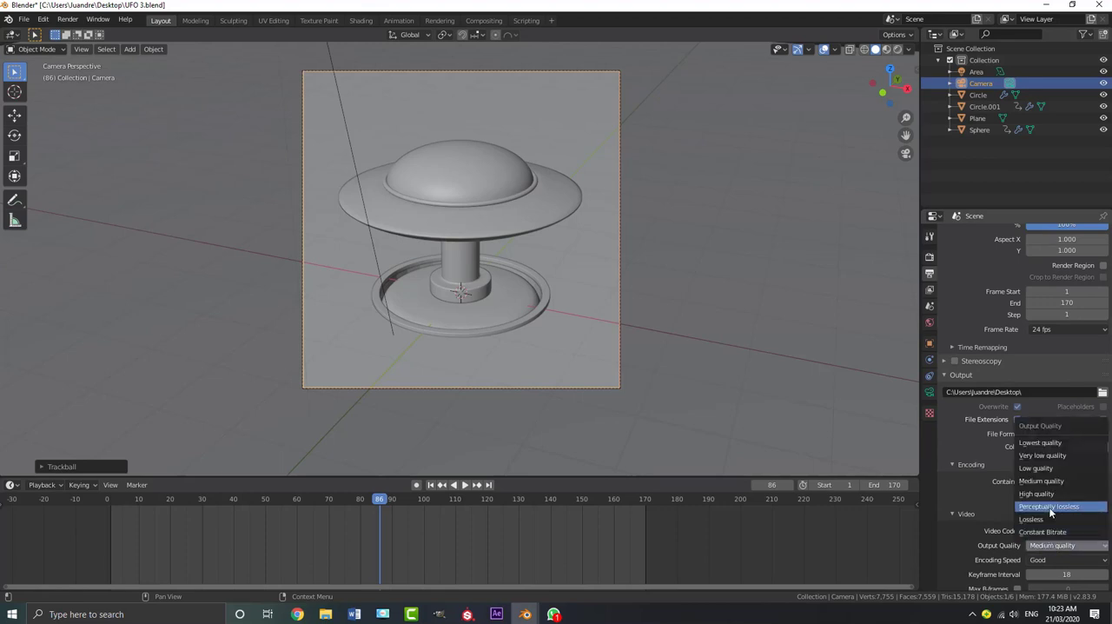
pyautogui.click(1050, 507)
pyautogui.scroll(-3, 1026, 493)
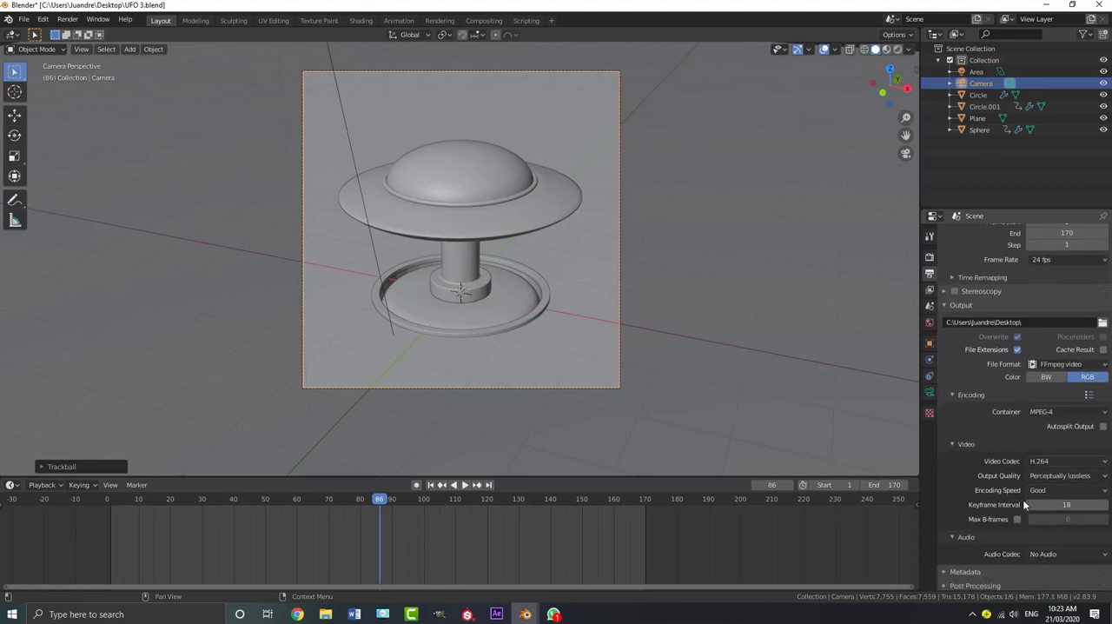
pyautogui.scroll(1, 1025, 506)
# Save the project file, check the video container setting and render the full animation
pyautogui.click(23, 19)
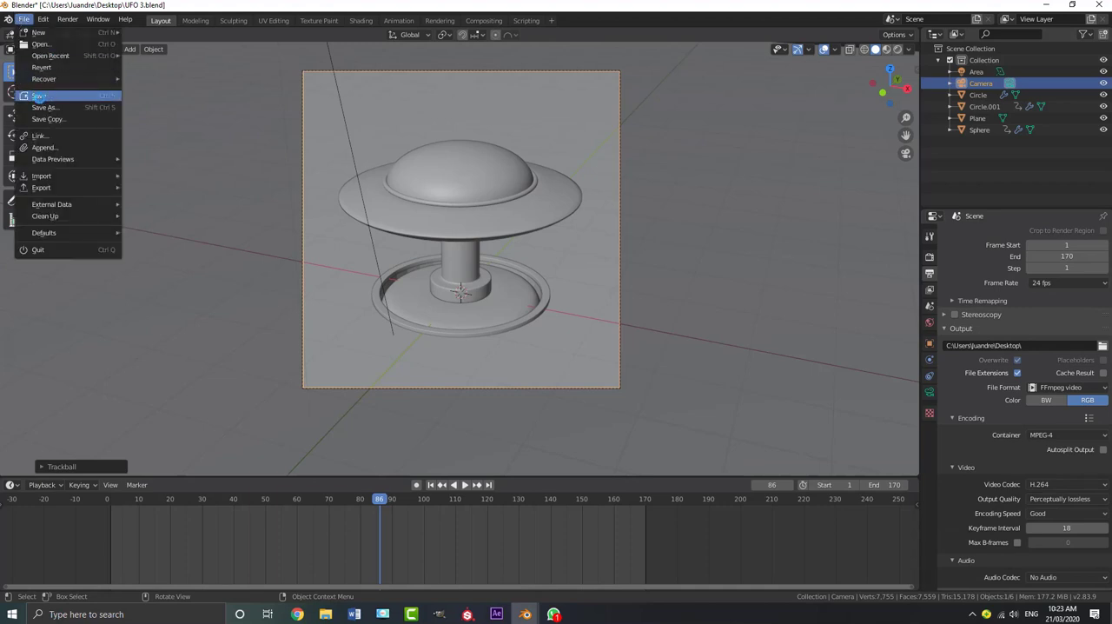
pyautogui.click(39, 97)
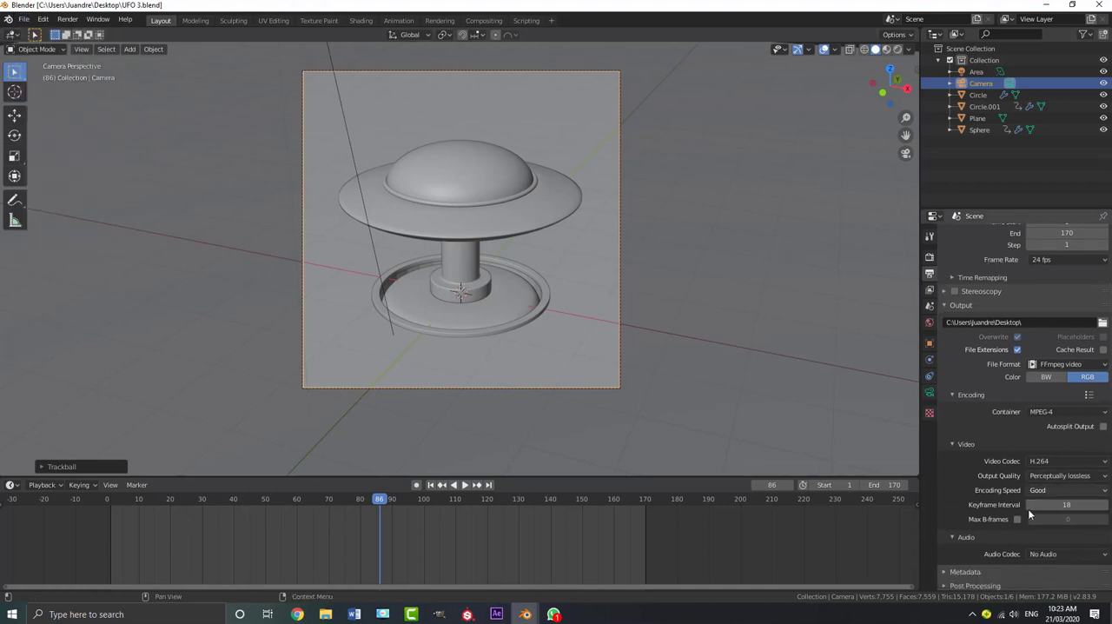
pyautogui.scroll(-1, 1029, 506)
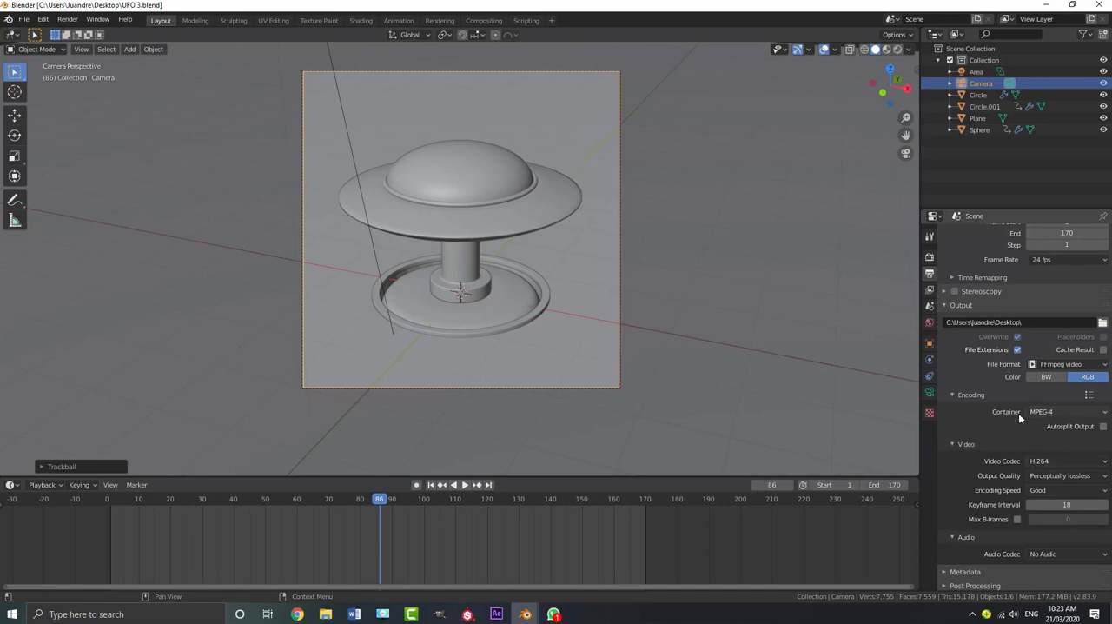
pyautogui.click(1055, 411)
pyautogui.click(1045, 425)
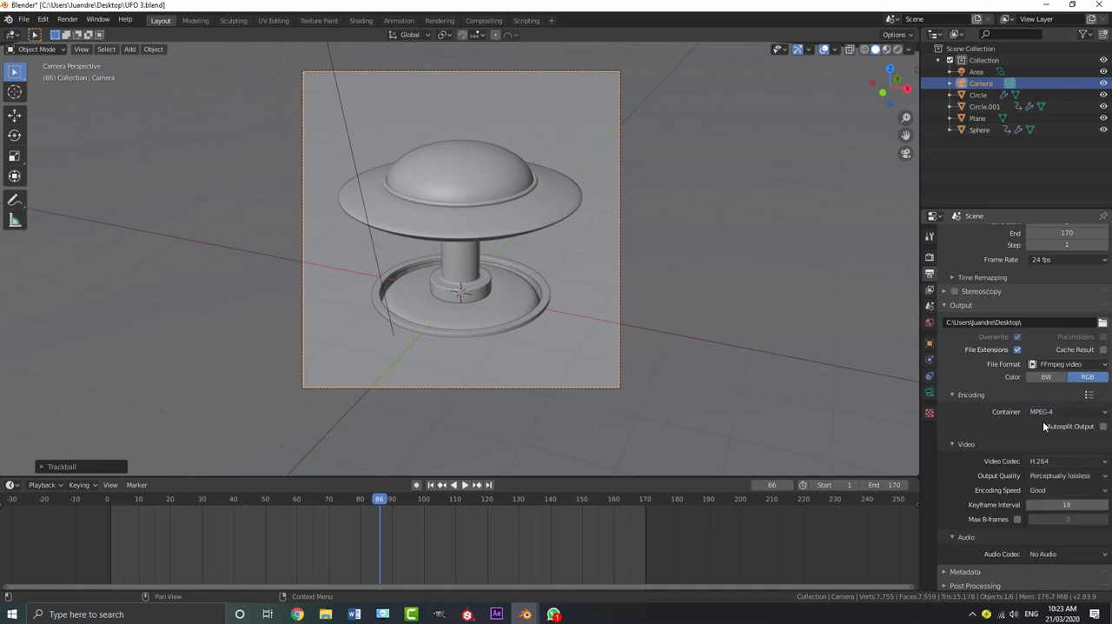
pyautogui.click(68, 19)
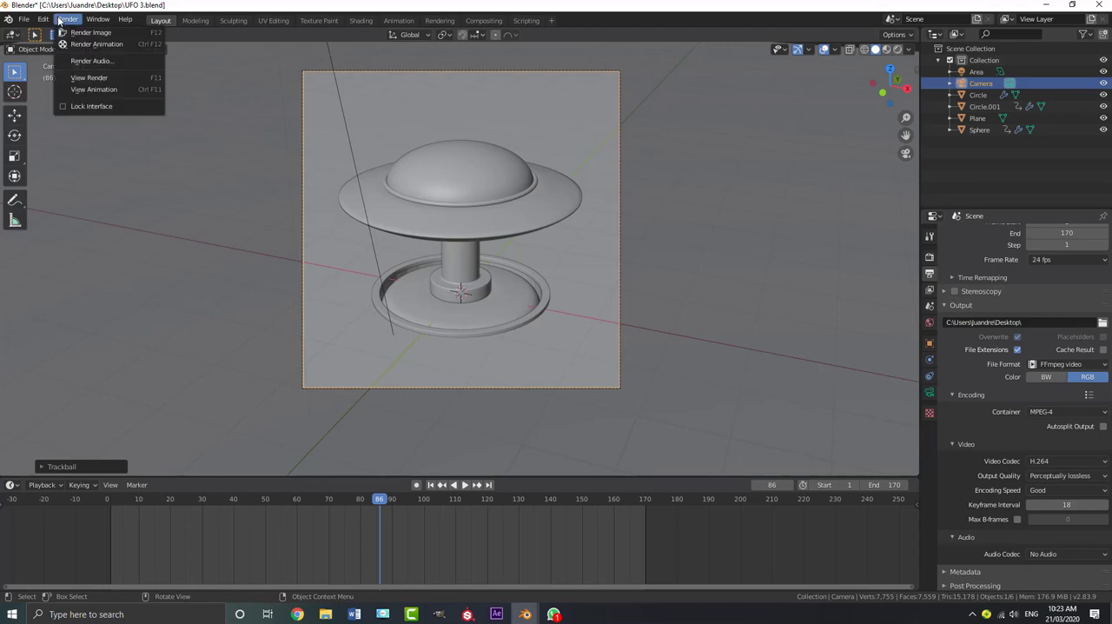
pyautogui.click(93, 47)
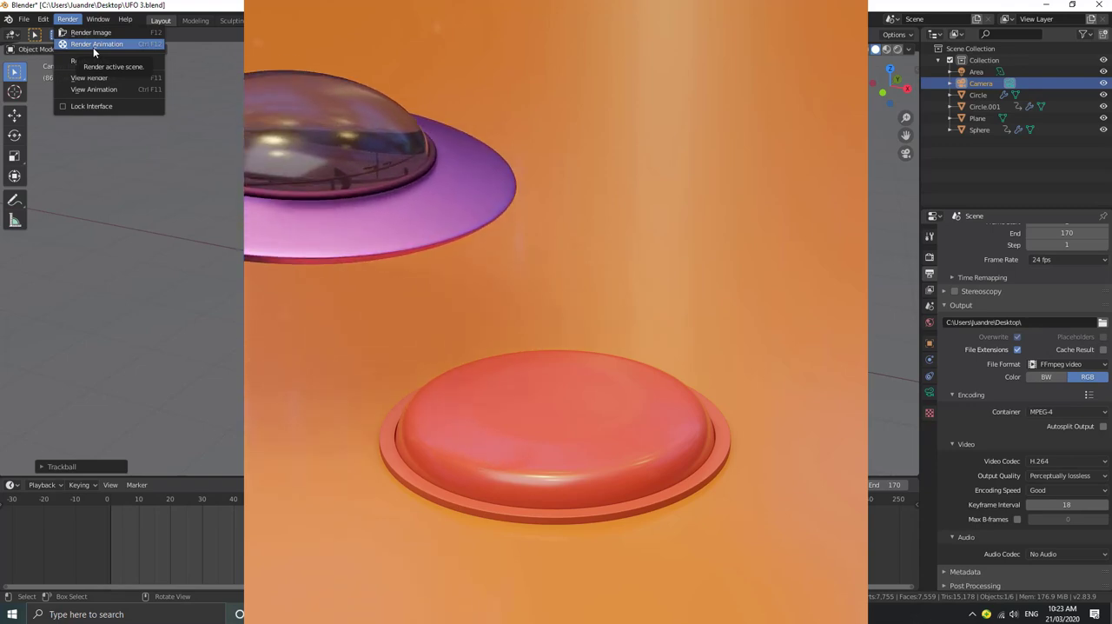